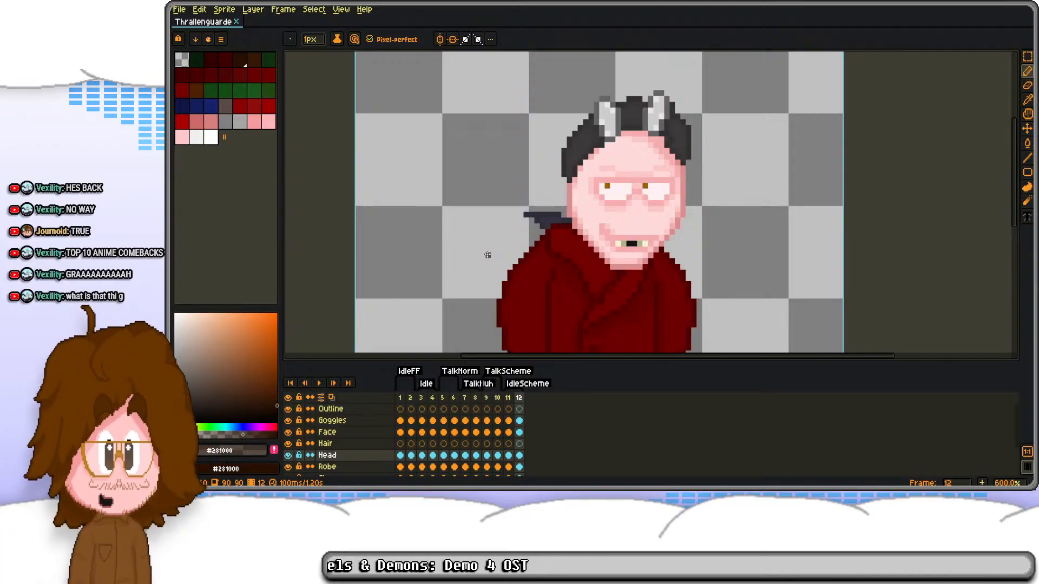
# Step: Flip through the twelve frames and examine the character's poses across the idle and talk animations
pyautogui.press('Right')
pyautogui.press('Left')
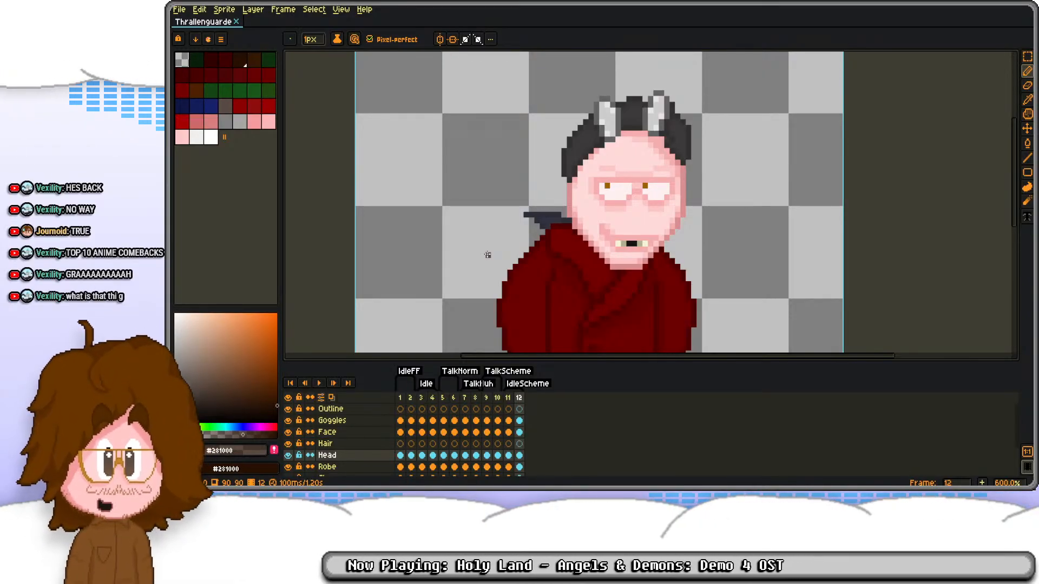
pyautogui.scroll(-3, 488, 255)
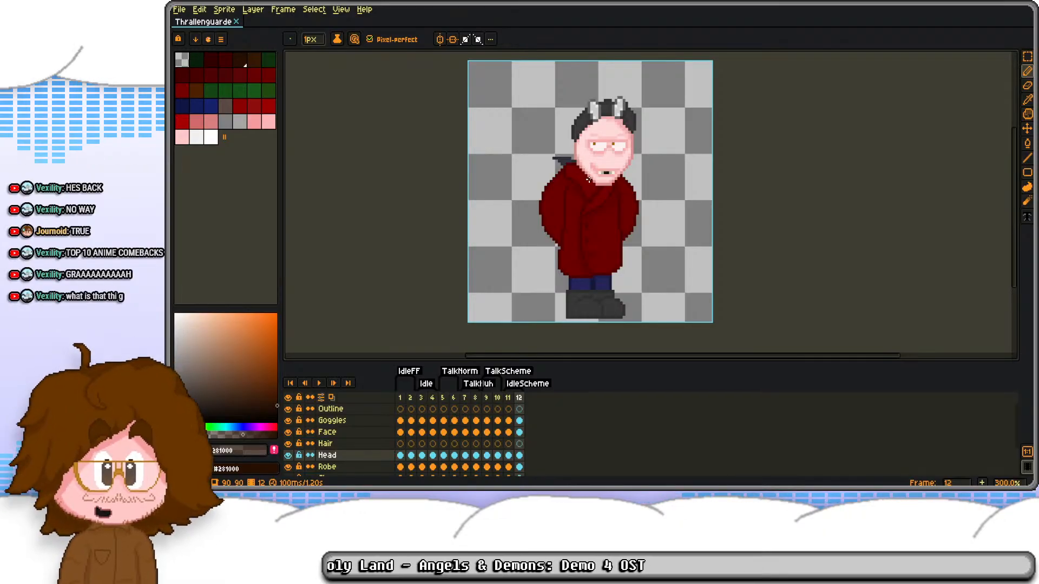
pyautogui.press('Right')
pyautogui.press('Right')
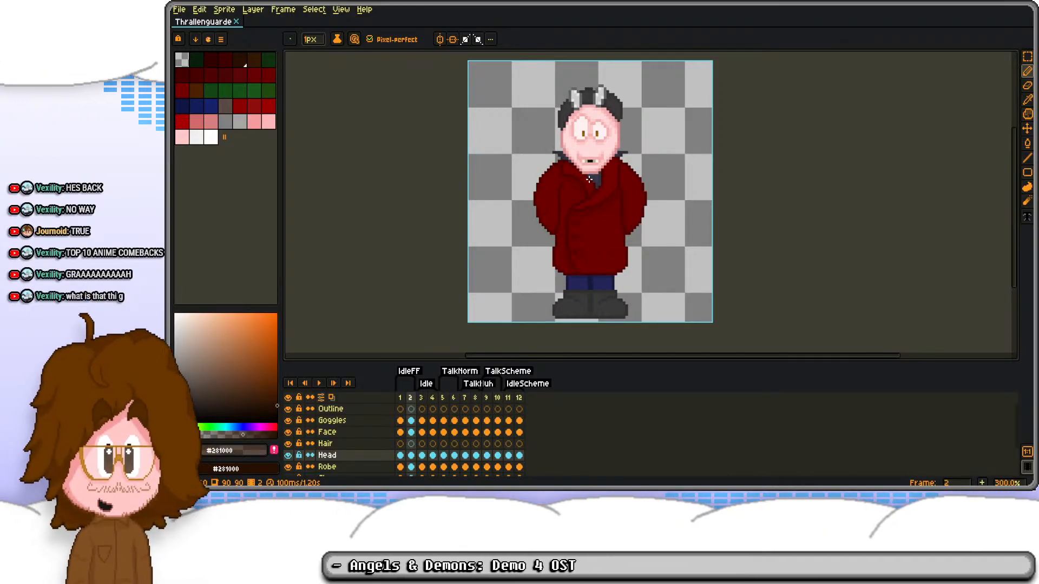
pyautogui.press('Right')
pyautogui.press('Right')
pyautogui.press('Right')
pyautogui.press('Right')
pyautogui.press('Right')
pyautogui.press('Right')
pyautogui.press('Right')
pyautogui.press('Right')
pyautogui.press('Right')
pyautogui.press('Right')
pyautogui.press('Right')
pyautogui.press('Right')
pyautogui.press('Right')
pyautogui.press('Right')
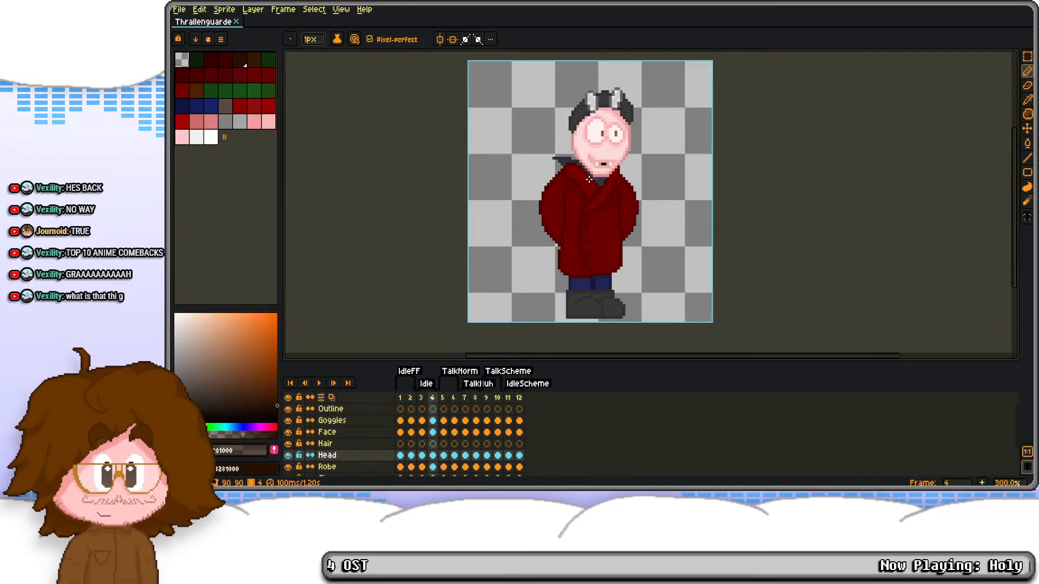
pyautogui.scroll(1, 638, 250)
pyautogui.scroll(-1, 581, 217)
pyautogui.moveTo(594, 201); pyautogui.dragTo(592, 226)
pyautogui.moveTo(400, 403); pyautogui.dragTo(518, 401)
pyautogui.click(519, 402)
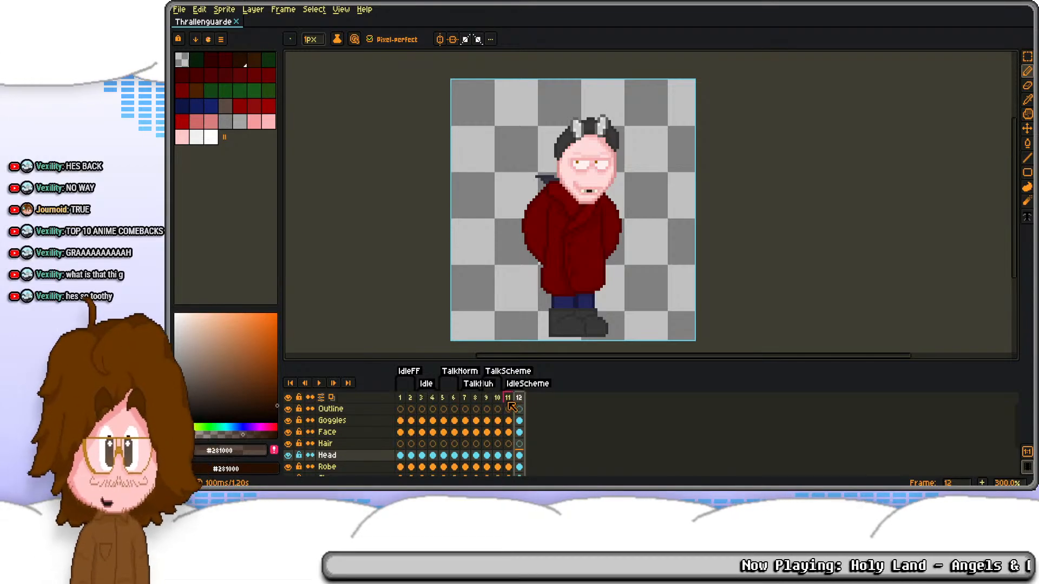
pyautogui.click(509, 403)
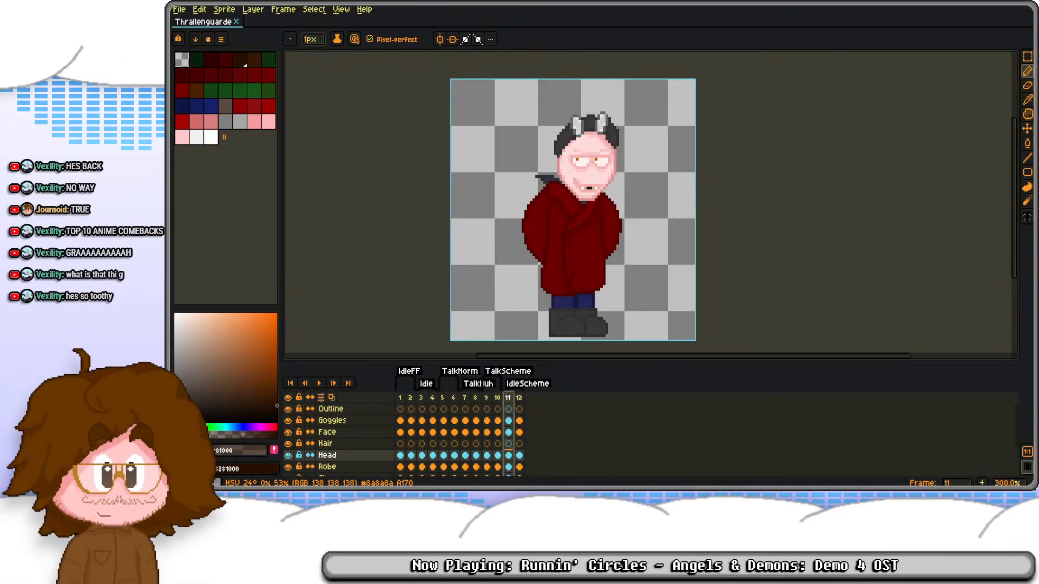
# Step: Compare the scheme-pose frames 11 and 12 with the earlier front-facing and talking frames
pyautogui.moveTo(468, 203); pyautogui.dragTo(495, 190)
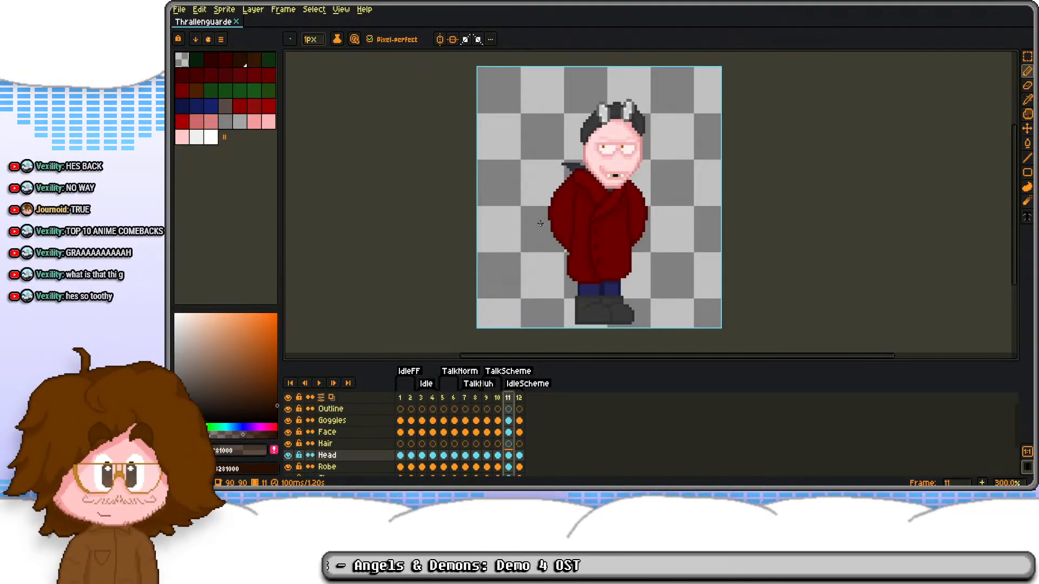
pyautogui.scroll(2, 582, 195)
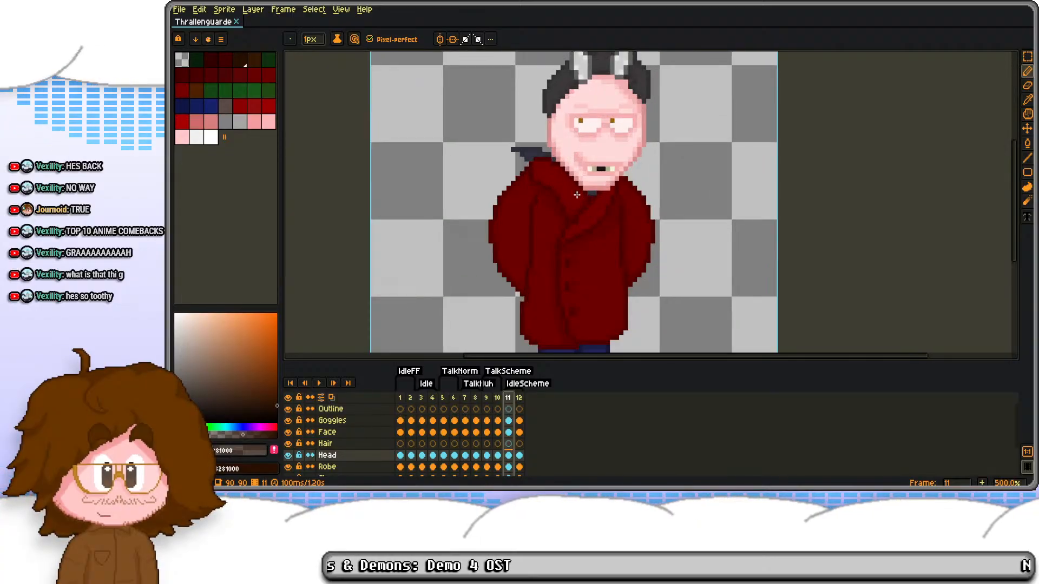
pyautogui.scroll(1, 582, 195)
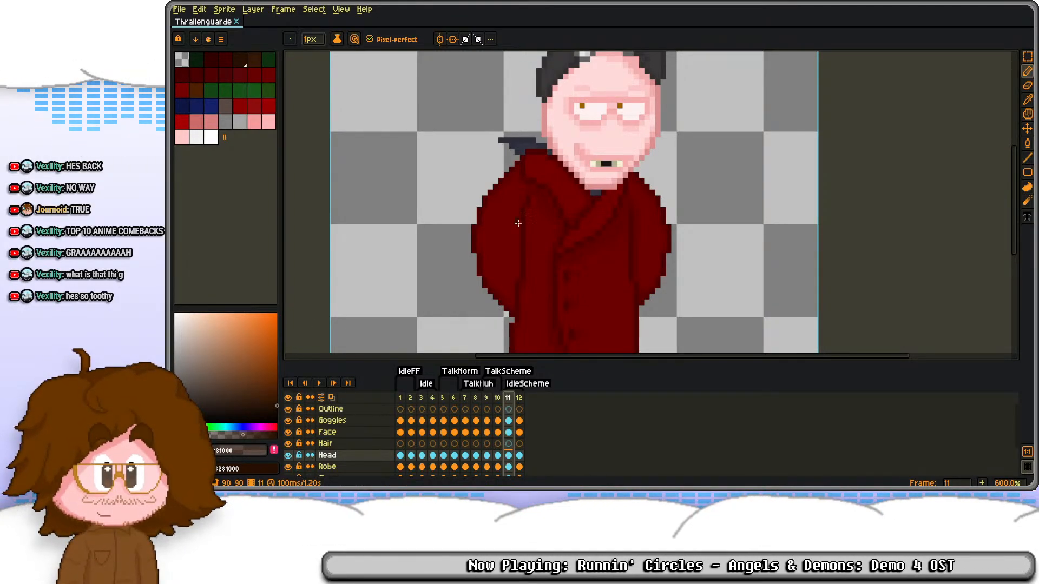
pyautogui.scroll(-2, 523, 198)
pyautogui.moveTo(523, 198); pyautogui.dragTo(545, 232)
pyautogui.click(519, 397)
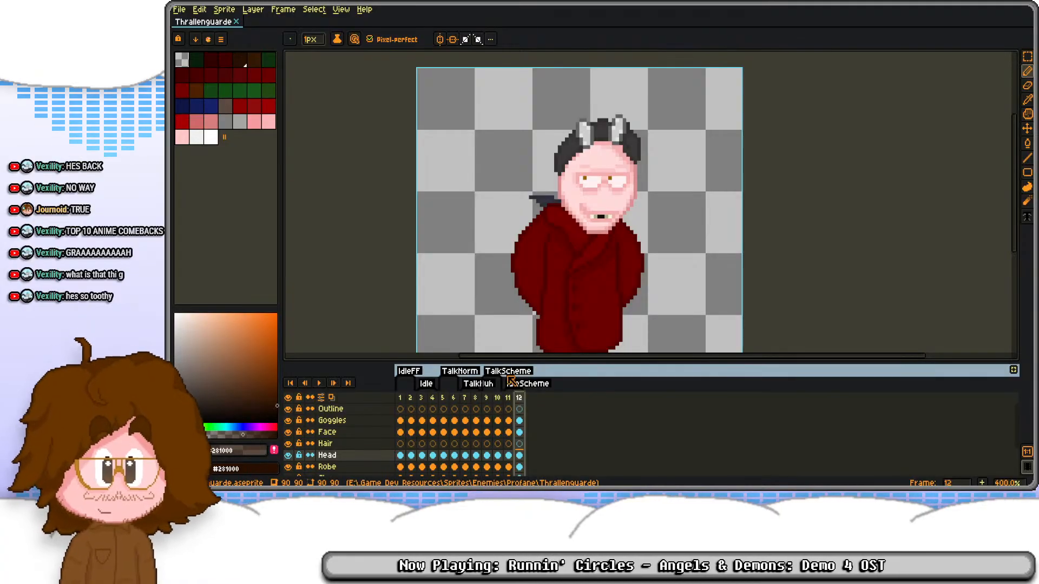
pyautogui.click(509, 398)
pyautogui.press('Left')
pyautogui.press('Left')
pyautogui.press('Left')
pyautogui.press('Left')
pyautogui.press('Left')
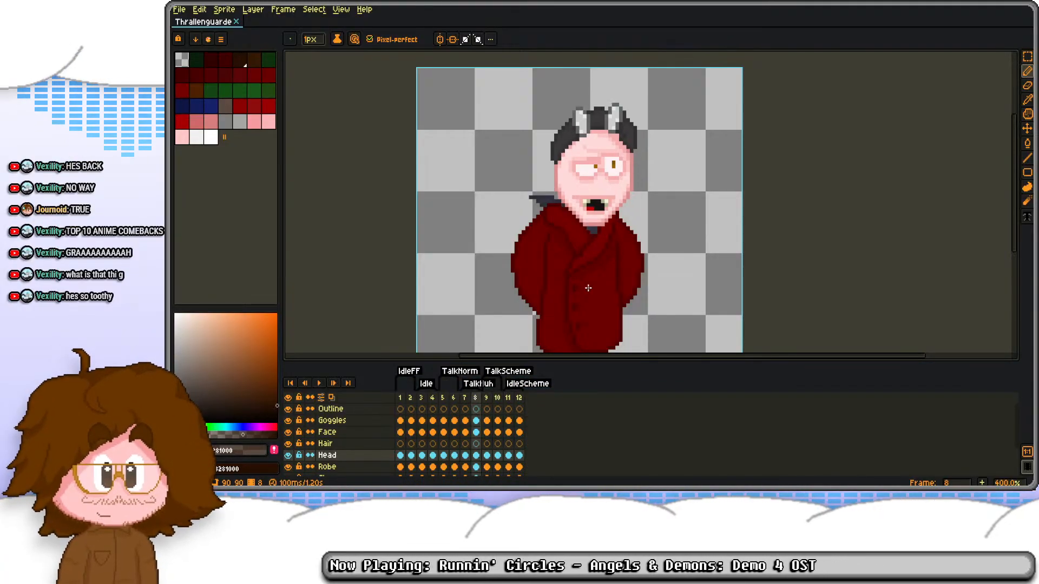
pyautogui.press('Left')
pyautogui.press('Left')
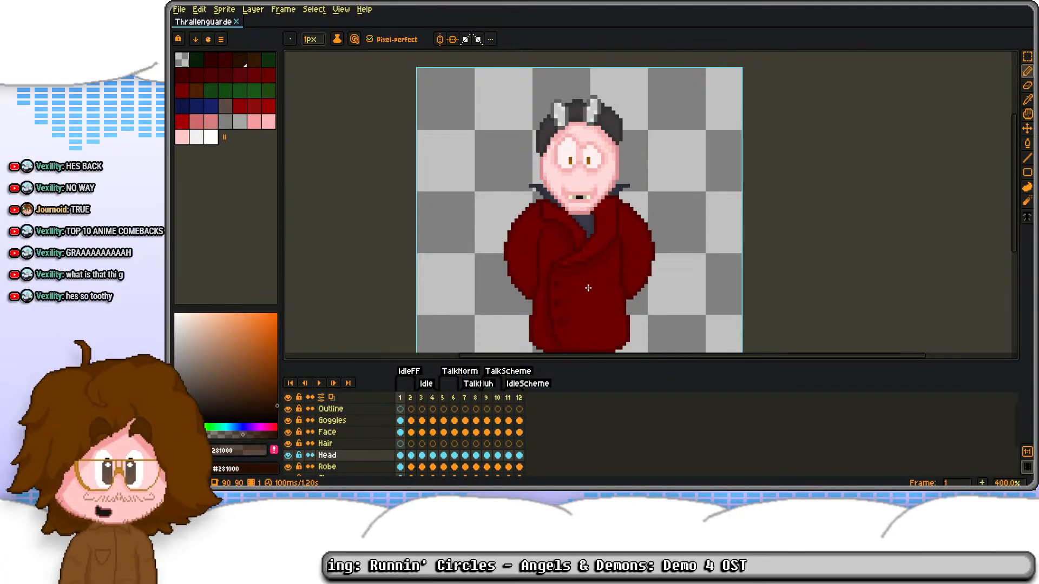
pyautogui.press('Right')
pyautogui.press('Right')
pyautogui.press('Right')
pyautogui.press('Right')
pyautogui.press('Right')
pyautogui.press('Right')
pyautogui.press('Right')
pyautogui.press('Right')
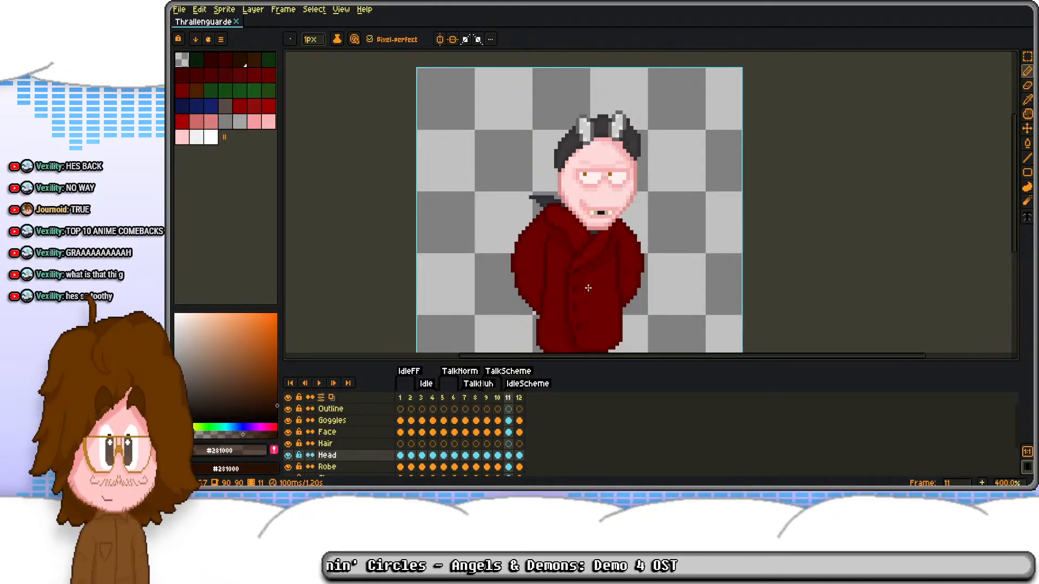
pyautogui.press('Left')
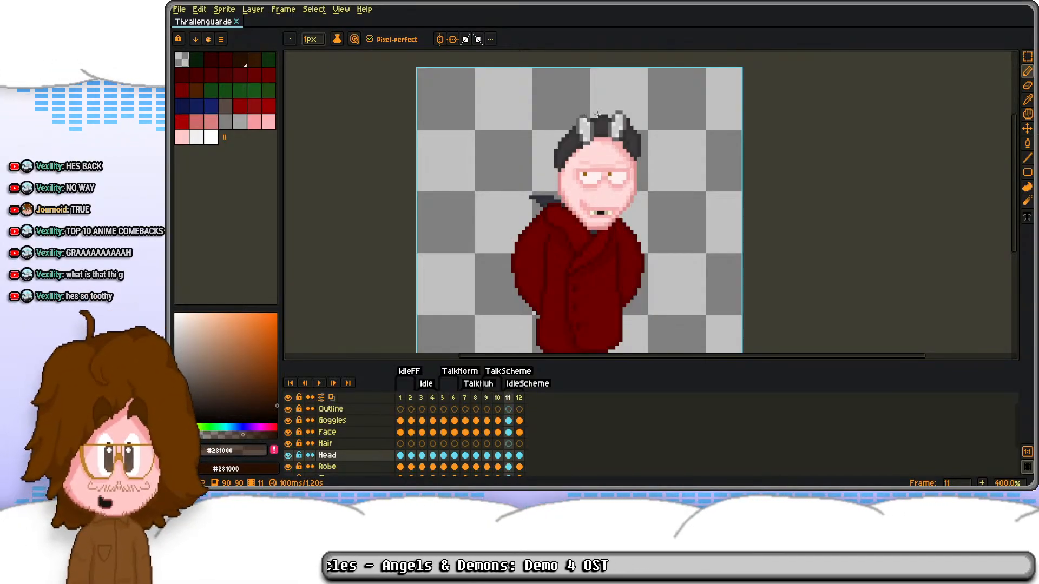
# Step: Step back and forth between frames 3 and 12 to examine the head movement at full-body view
pyautogui.moveTo(485, 164); pyautogui.dragTo(483, 125)
pyautogui.scroll(-1, 483, 125)
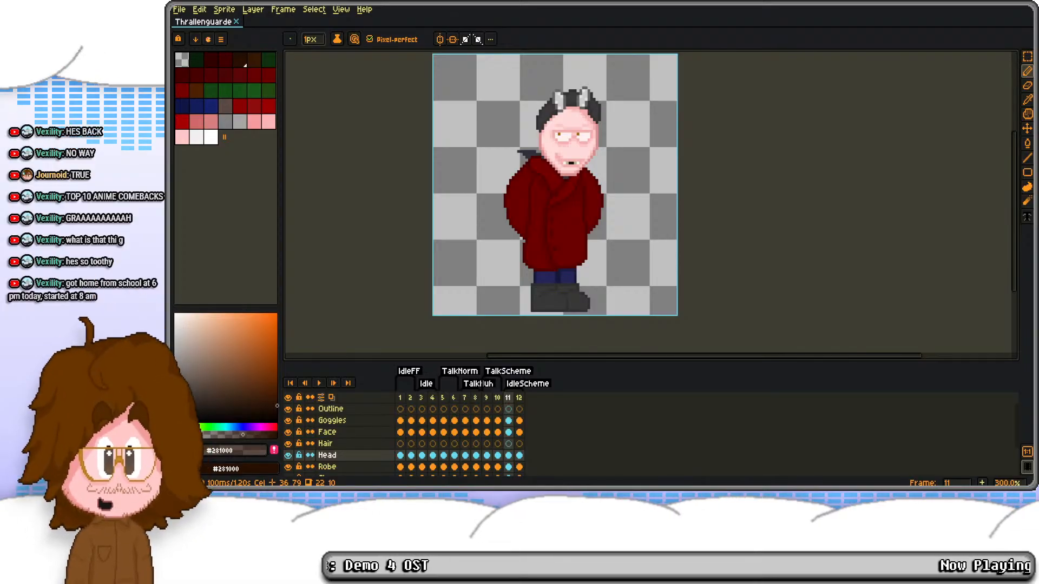
pyautogui.scroll(-1, 572, 246)
pyautogui.scroll(1, 572, 247)
pyautogui.click(422, 397)
pyautogui.press('Right')
pyautogui.press('Right')
pyautogui.press('Right')
pyautogui.press('Right')
pyautogui.press('Right')
pyautogui.press('Right')
pyautogui.press('Right')
pyautogui.press('Right')
pyautogui.press('Right')
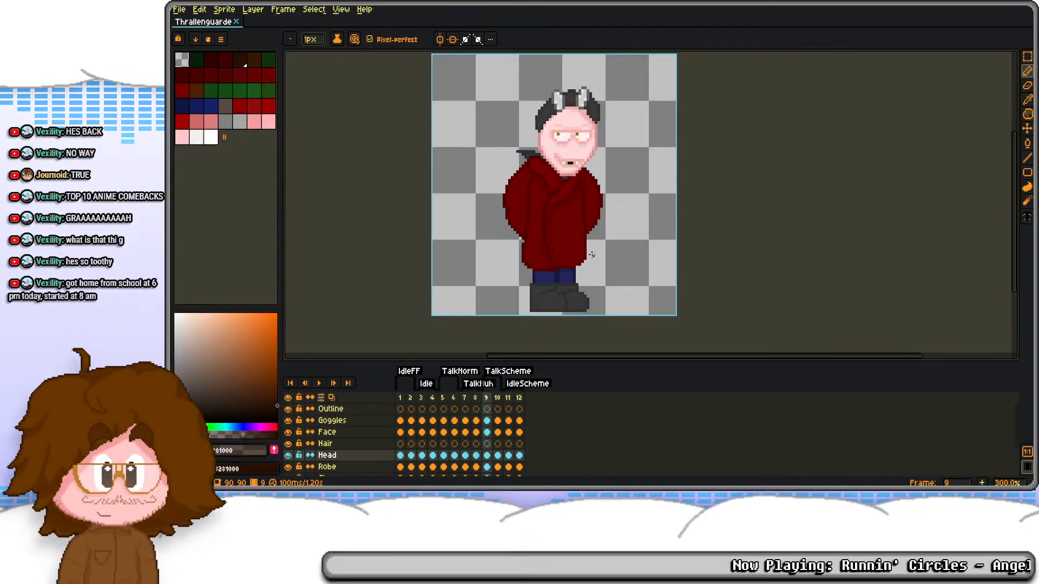
pyautogui.press('Left')
pyautogui.press('Left')
pyautogui.press('Left')
pyautogui.press('Left')
pyautogui.press('Left')
pyautogui.press('Left')
pyautogui.press('Left')
pyautogui.press('Left')
pyautogui.press('Left')
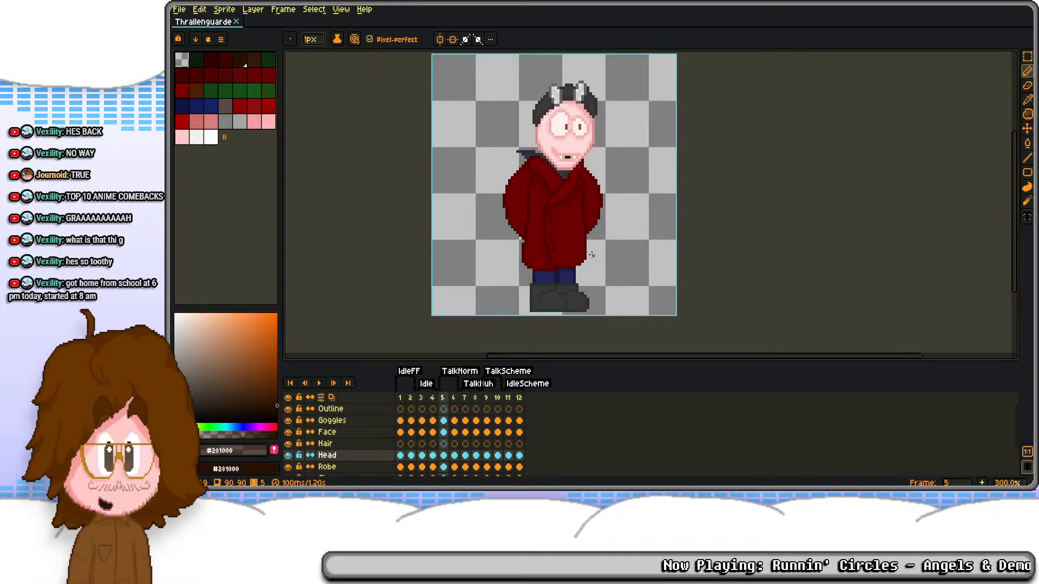
pyautogui.press('Right')
pyautogui.press('Right')
pyautogui.press('Right')
pyautogui.press('Right')
pyautogui.press('Right')
pyautogui.press('Right')
pyautogui.press('Right')
pyautogui.press('Right')
pyautogui.press('Right')
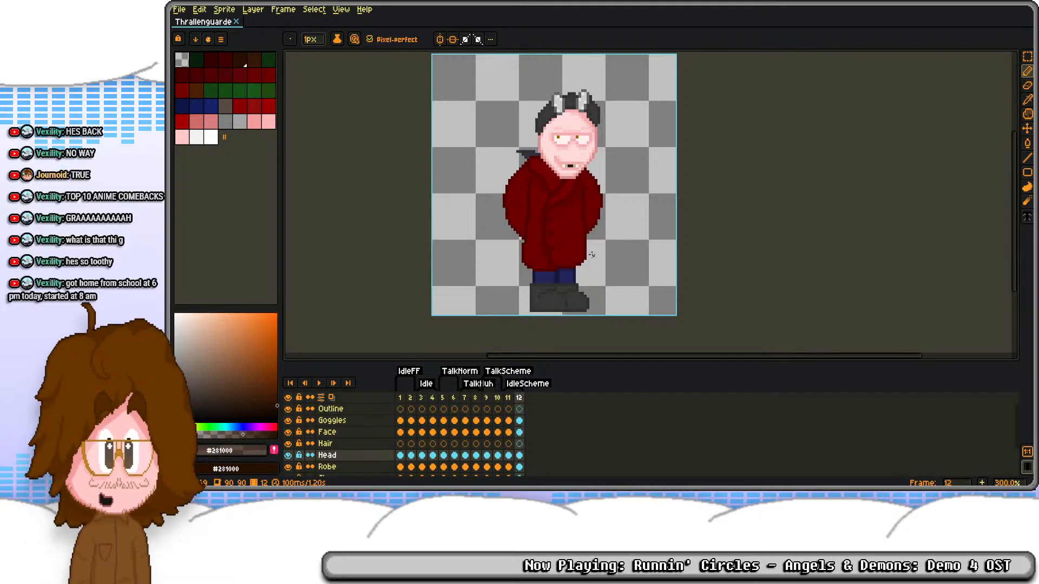
pyautogui.press('Left')
pyautogui.press('Left')
pyautogui.press('Left')
pyautogui.press('Left')
pyautogui.press('Left')
pyautogui.press('Left')
pyautogui.press('Left')
pyautogui.press('Left')
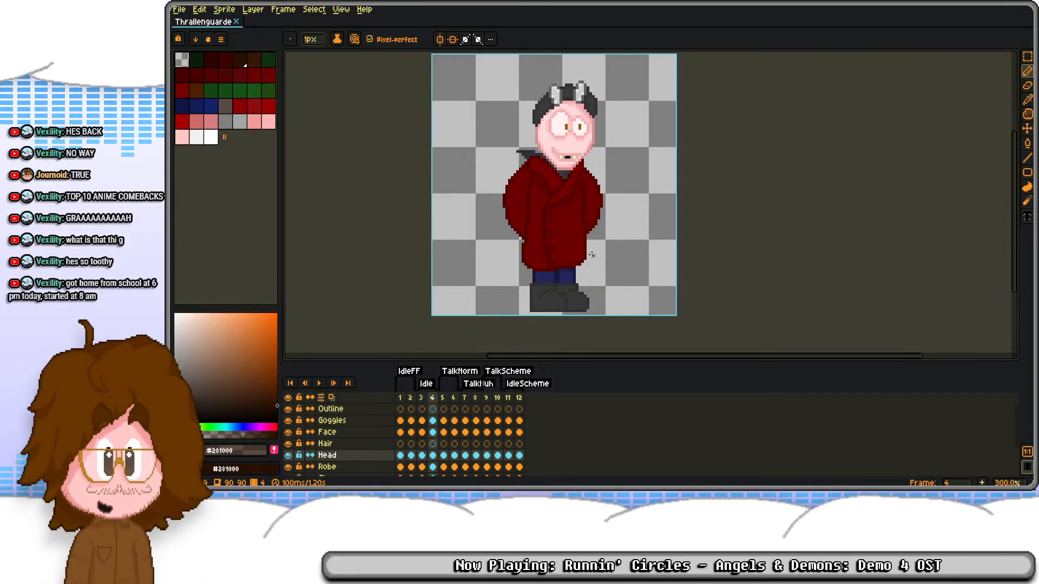
pyautogui.press('Right')
pyautogui.press('Right')
pyautogui.press('Right')
pyautogui.press('Right')
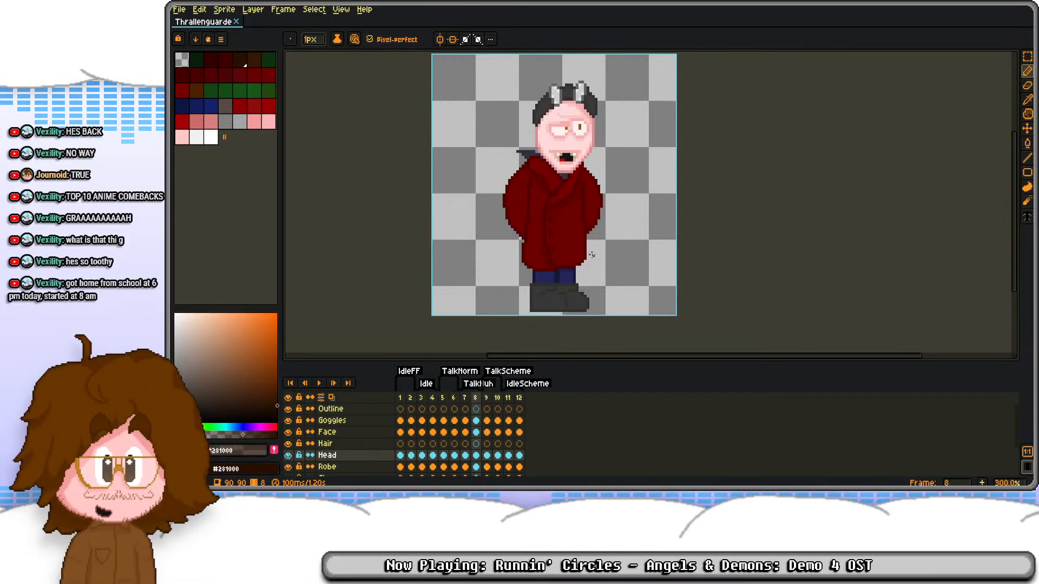
pyautogui.press('Right')
pyautogui.press('Right')
pyautogui.press('Right')
pyautogui.press('Right')
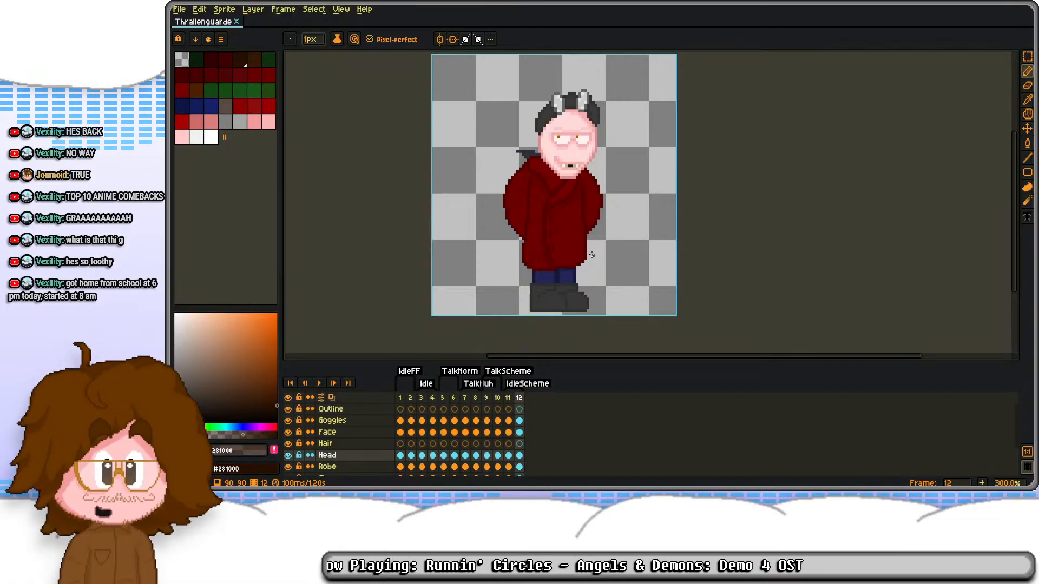
pyautogui.press('Left')
pyautogui.press('Left')
pyautogui.press('Left')
pyautogui.press('Left')
pyautogui.press('Right')
pyautogui.press('Right')
pyautogui.press('Right')
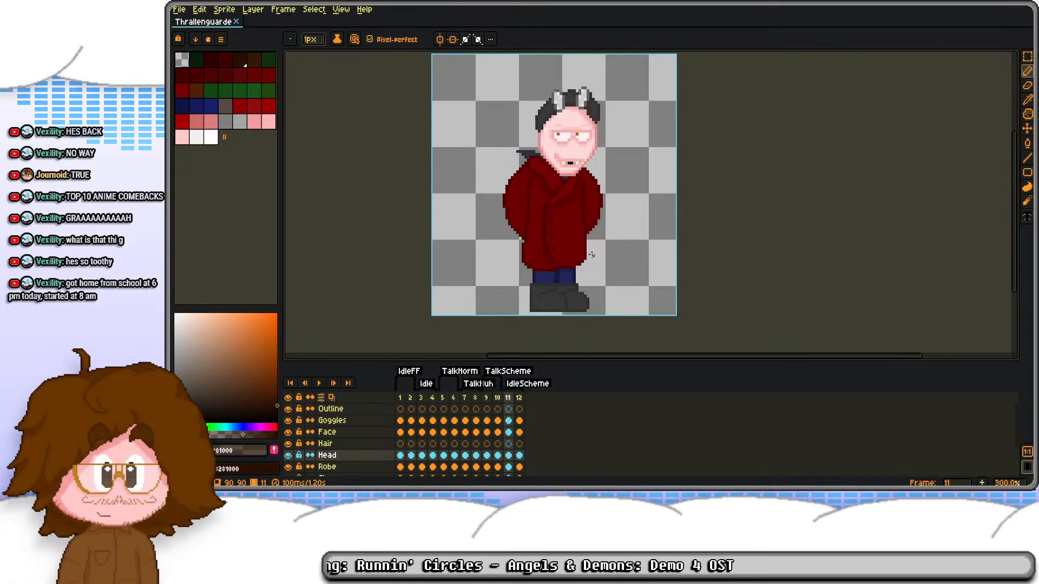
pyautogui.press('Right')
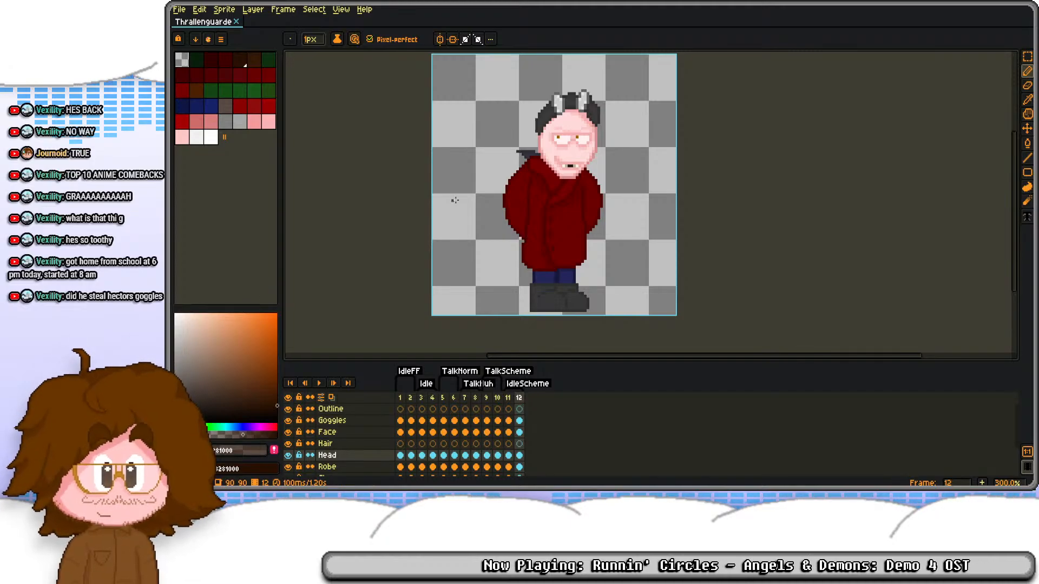
# Step: On frame 11 of the Goggles layer, shift the right-hand hair section one pixel right and touch up its inner edge with dark hair pixels
pyautogui.scroll(2, 563, 146)
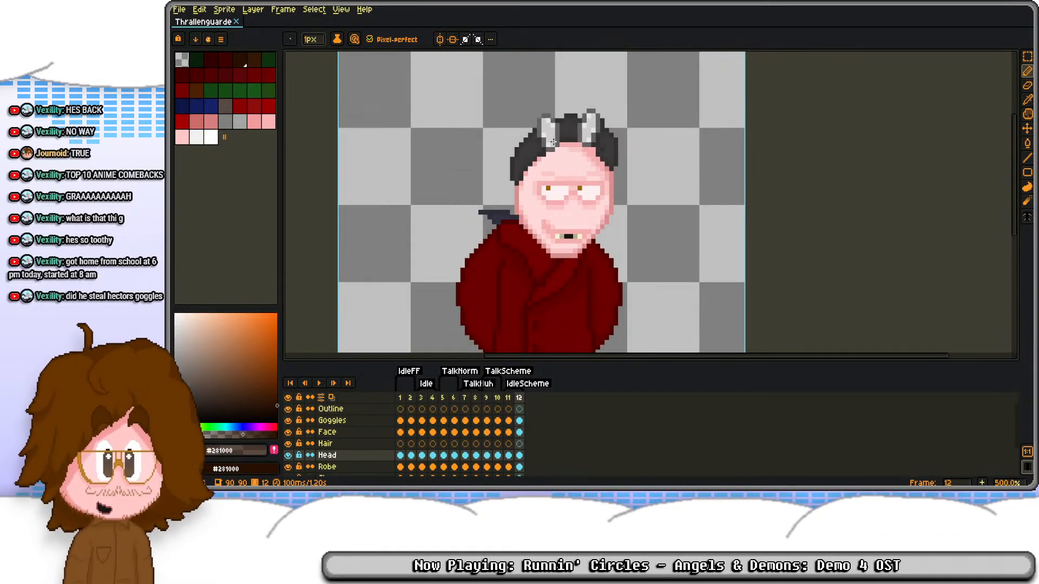
pyautogui.scroll(5, 594, 129)
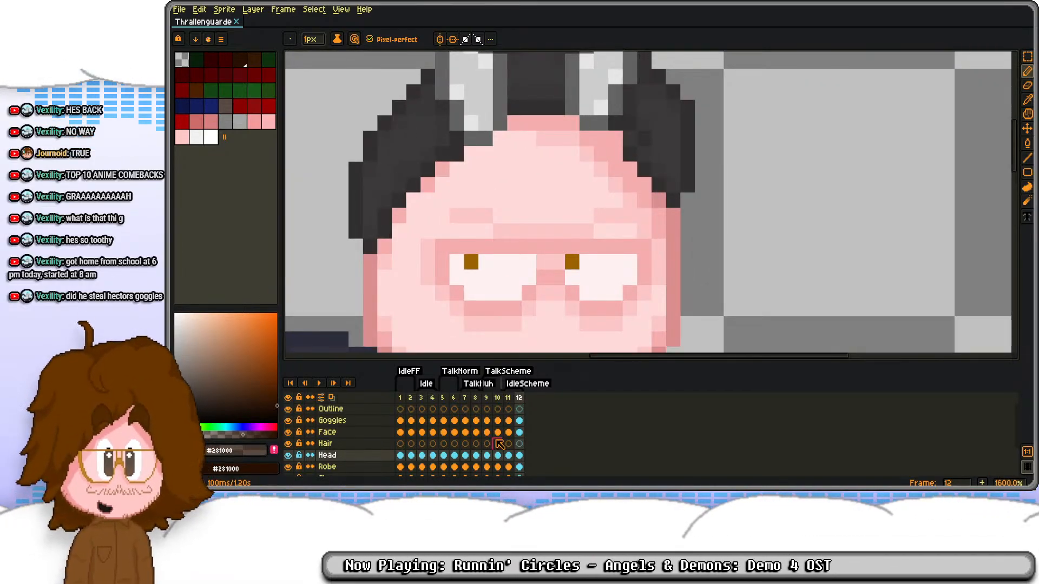
pyautogui.click(509, 421)
pyautogui.scroll(-2, 587, 170)
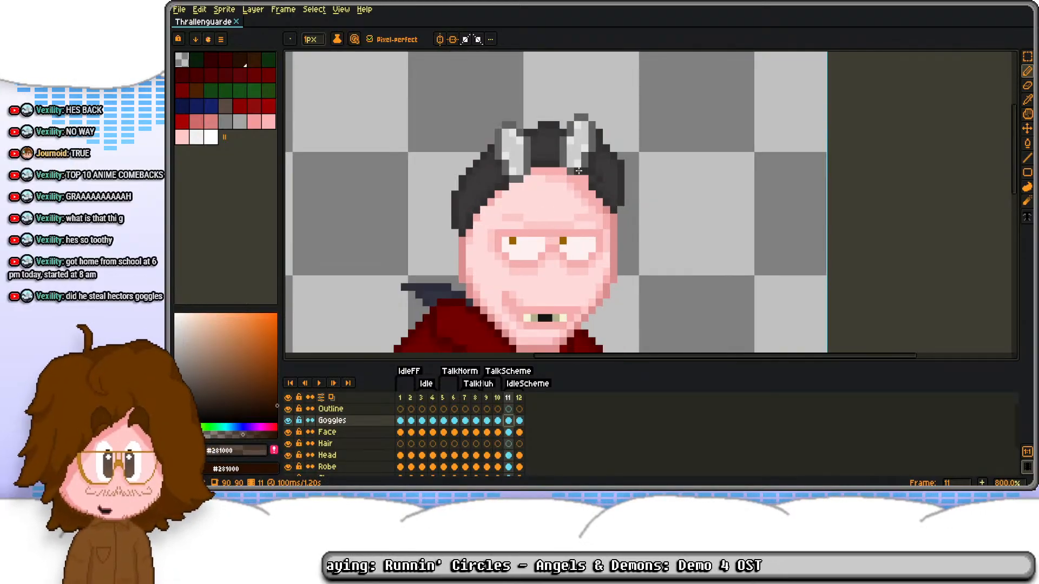
pyautogui.scroll(2, 587, 170)
pyautogui.press('m')
pyautogui.moveTo(587, 186); pyautogui.dragTo(674, 266)
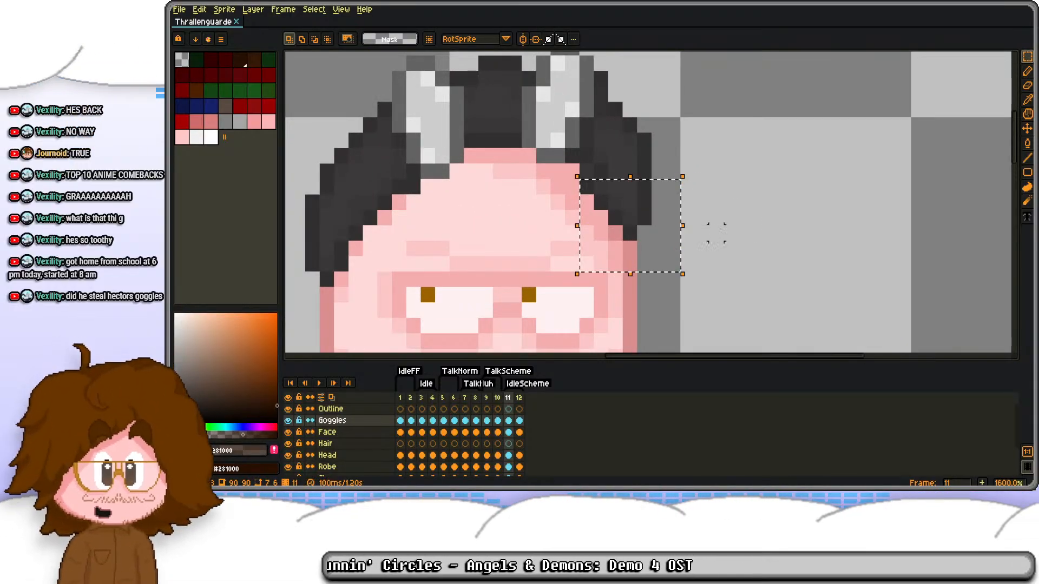
pyautogui.press('Right')
pyautogui.click(716, 232)
pyautogui.scroll(2, 587, 170)
pyautogui.press('d')
pyautogui.keyDown('alt'); pyautogui.click(585, 173); pyautogui.keyUp('alt')
pyautogui.keyDown('alt'); pyautogui.rightClick(647, 169); pyautogui.keyUp('alt')
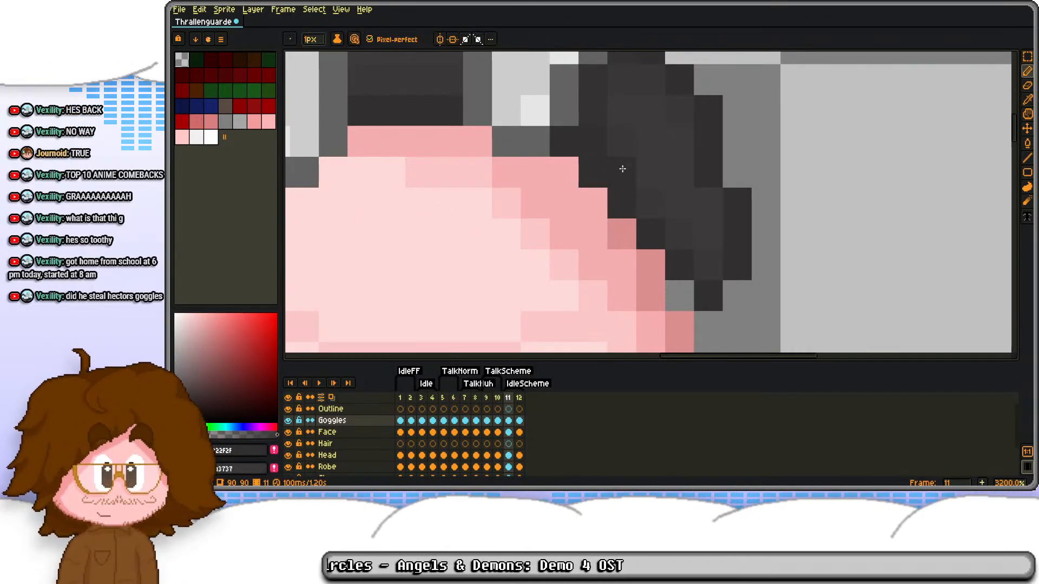
pyautogui.rightClick(620, 170)
pyautogui.scroll(-2, 651, 154)
pyautogui.scroll(1, 659, 189)
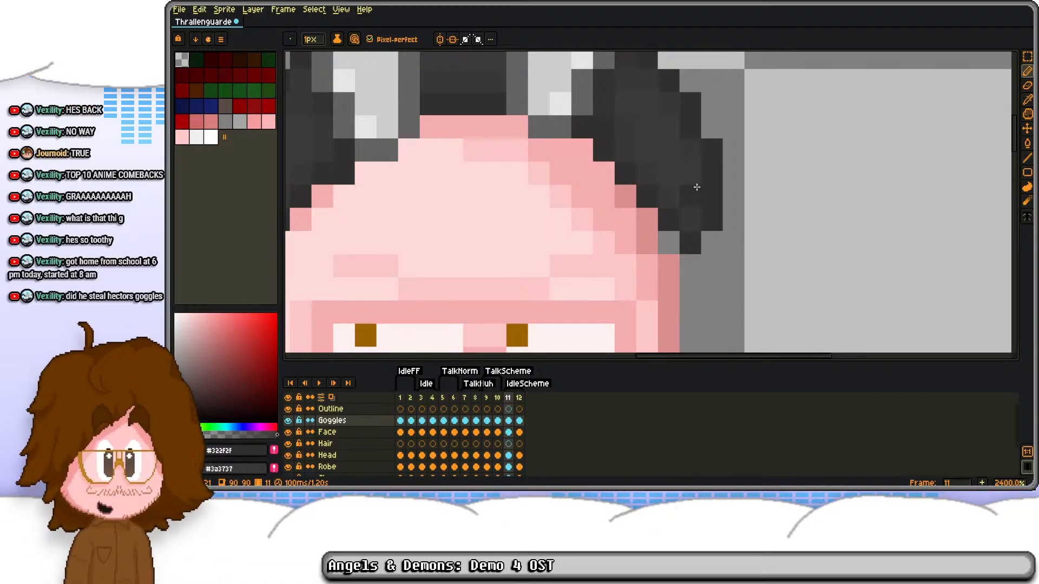
pyautogui.scroll(-4, 682, 173)
pyautogui.scroll(3, 662, 192)
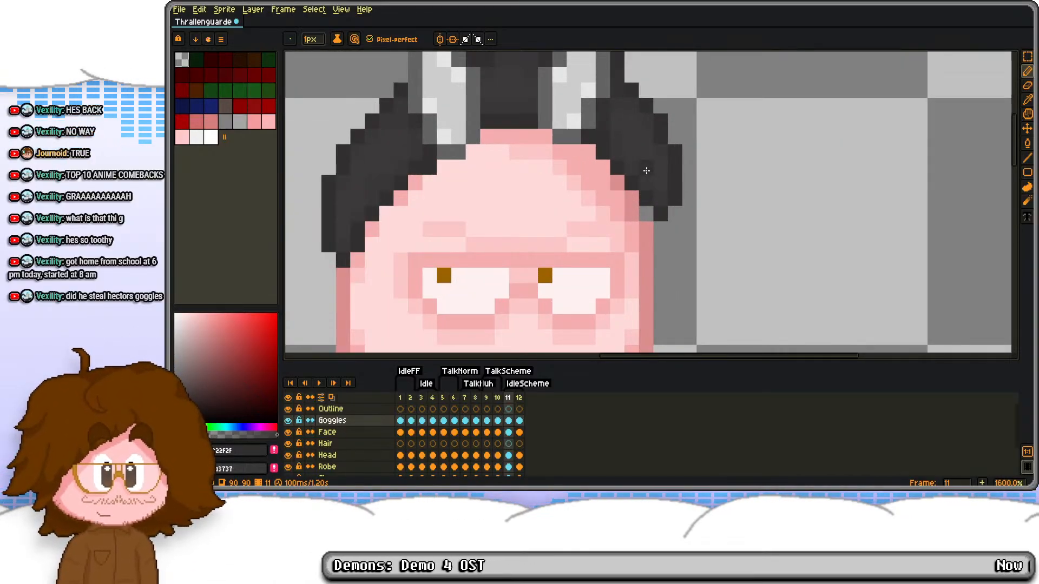
# Step: Move the outer edge of the right-hand hair section one pixel left on frame 11
pyautogui.press('m')
pyautogui.moveTo(661, 166); pyautogui.dragTo(690, 230)
pyautogui.press('Left')
pyautogui.click(731, 195)
pyautogui.press('d')
pyautogui.press('e')
pyautogui.press('d')
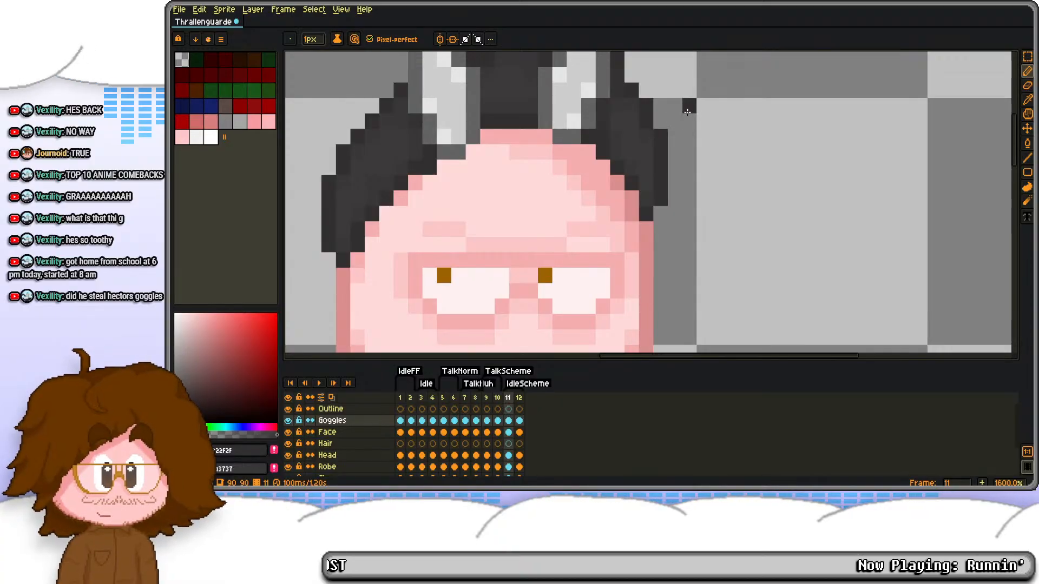
# Step: Replace frame 12's Goggles cel with a copy of frame 11's and move its content one pixel down
pyautogui.moveTo(687, 112); pyautogui.dragTo(690, 147)
pyautogui.press('Right')
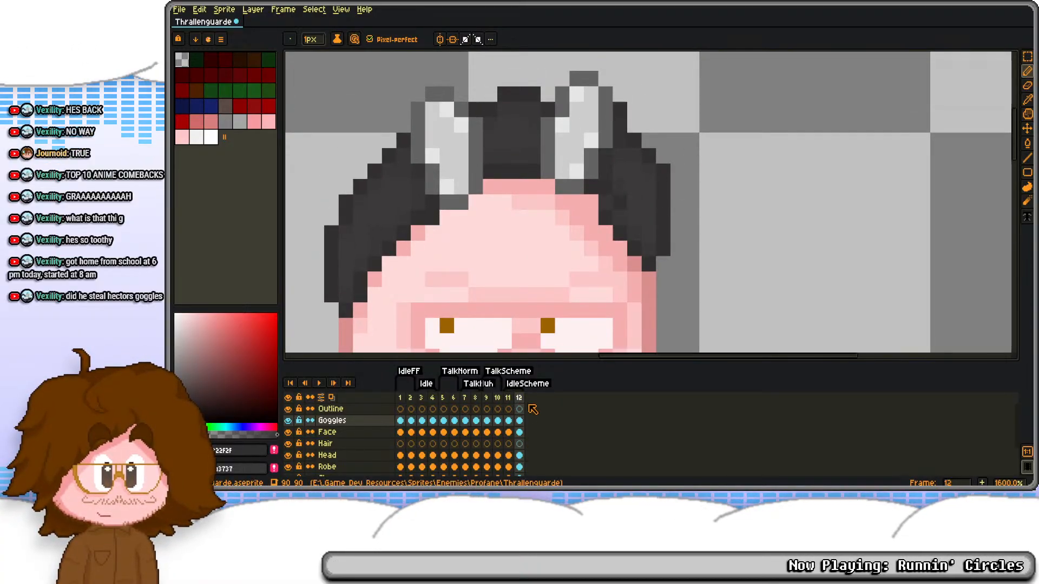
pyautogui.click(509, 421)
pyautogui.click(520, 420)
pyautogui.hotkey('ctrl', 'v')
pyautogui.press('m')
pyautogui.hotkey('ctrl', 'a')
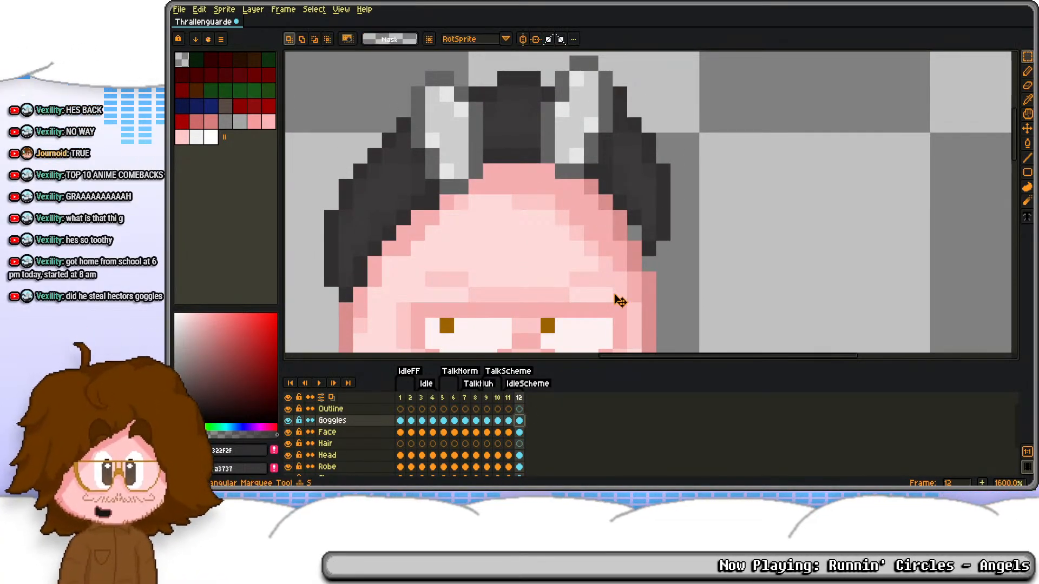
pyautogui.press('Down')
pyautogui.hotkey('ctrl', 'd')
# Step: Step through frames 8 to 12 to compare the hair and goggles with the edited frames
pyautogui.press('Left')
pyautogui.press('Left')
pyautogui.press('Left')
pyautogui.press('Left')
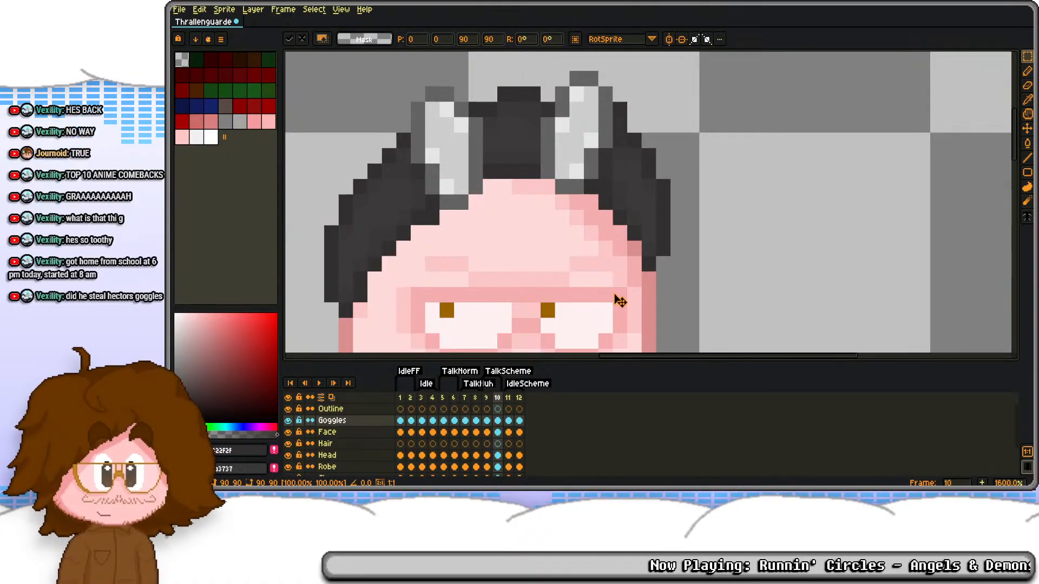
pyautogui.press('Right')
pyautogui.press('Right')
pyautogui.press('Left')
# Step: Shift the Goggles layer's content three pixels up and one pixel left in the TalkHuh frames
pyautogui.press('Left')
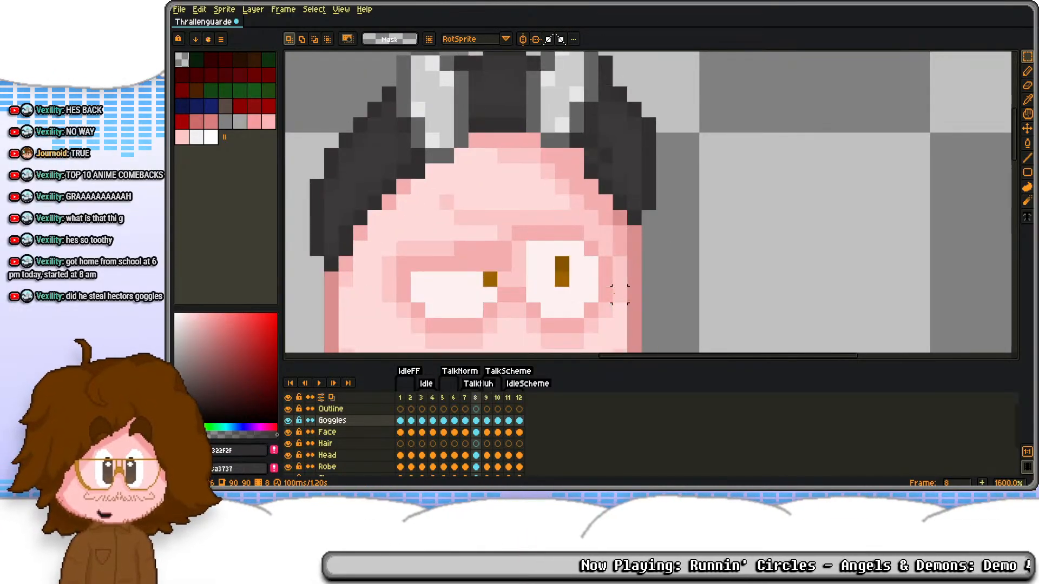
pyautogui.press('Left')
pyautogui.hotkey('ctrl', 'a')
pyautogui.press('Up')
pyautogui.press('Up')
pyautogui.press('Up')
pyautogui.press('Left')
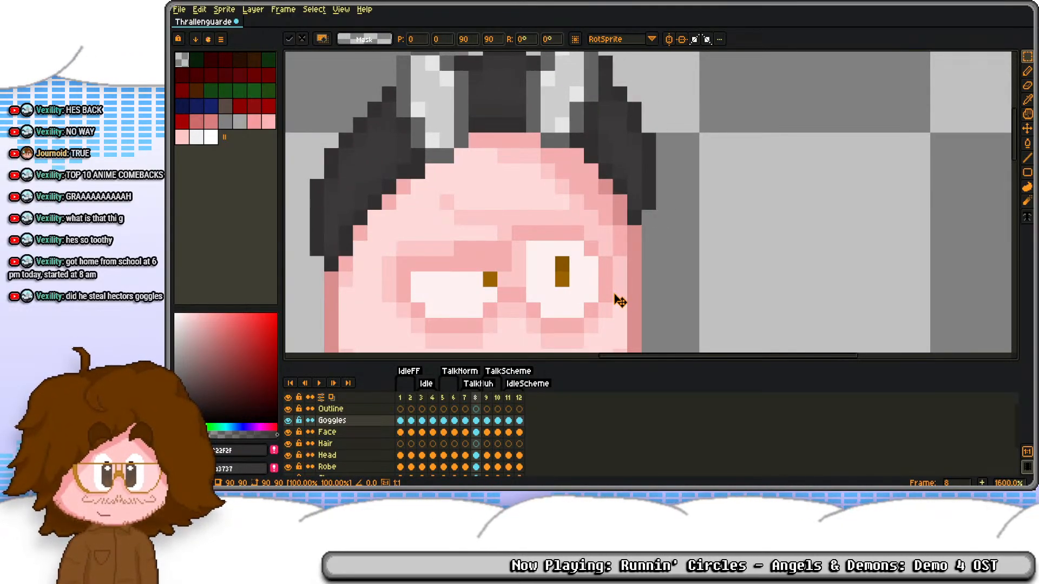
pyautogui.hotkey('ctrl', 'd')
pyautogui.hotkey('ctrl', 'z')
pyautogui.hotkey('ctrl', 'a')
pyautogui.press('Up')
pyautogui.press('Up')
pyautogui.press('Left')
pyautogui.press('Up')
pyautogui.hotkey('ctrl', 'd')
pyautogui.press('Left')
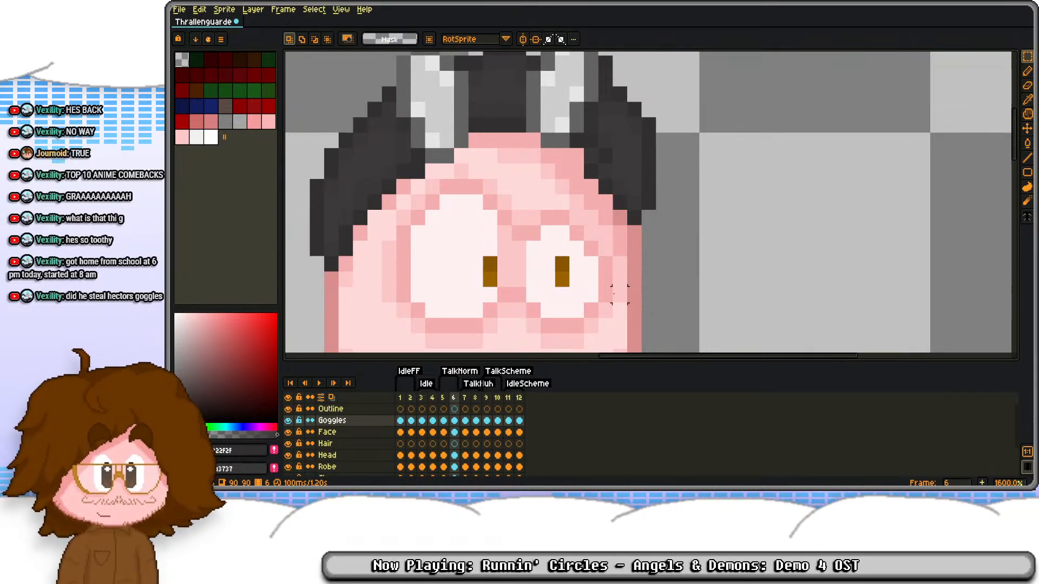
# Step: Step through frames 5 to 12 to compare the hair and goggles placement against the head
pyautogui.hotkey('ctrl', 'a')
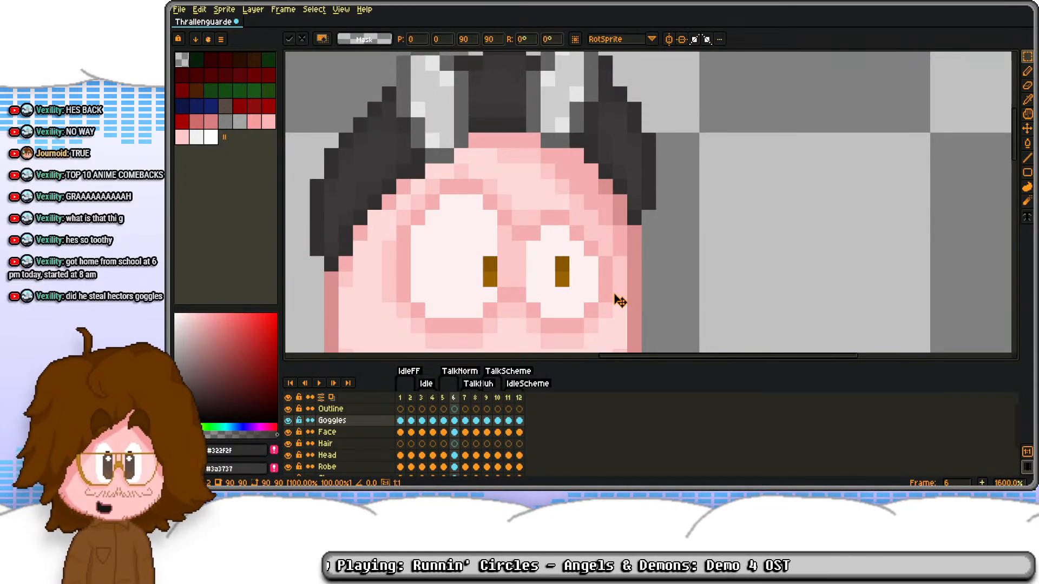
pyautogui.hotkey('ctrl', 'd')
pyautogui.press('b')
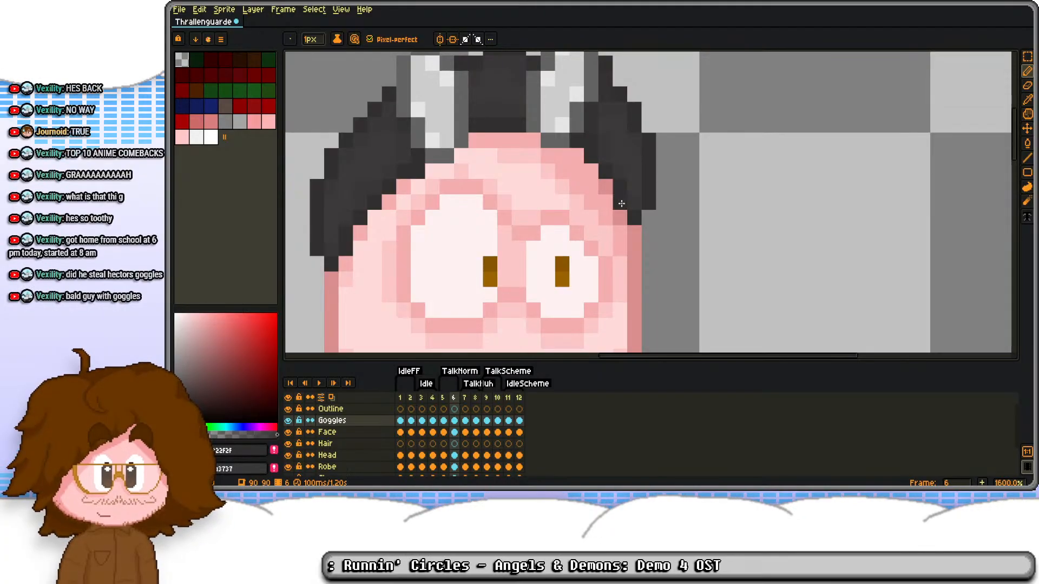
pyautogui.press('Right')
pyautogui.press('Right')
pyautogui.press('Right')
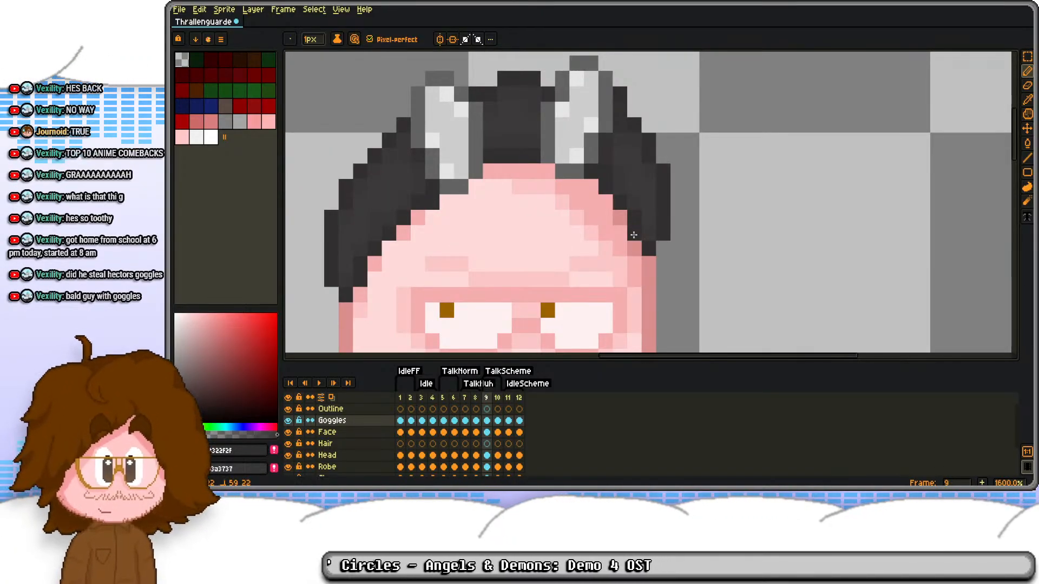
pyautogui.press('Right')
pyautogui.press('Right')
pyautogui.press('Right')
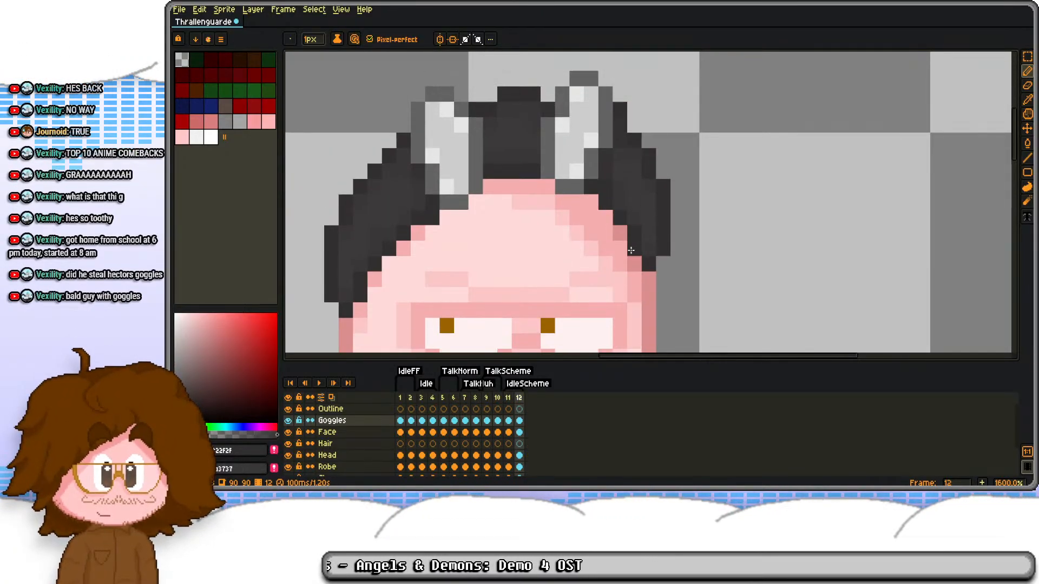
pyautogui.press('Left')
pyautogui.press('Left')
pyautogui.press('Left')
pyautogui.press('Left')
pyautogui.press('Left')
pyautogui.press('Left')
pyautogui.press('Left')
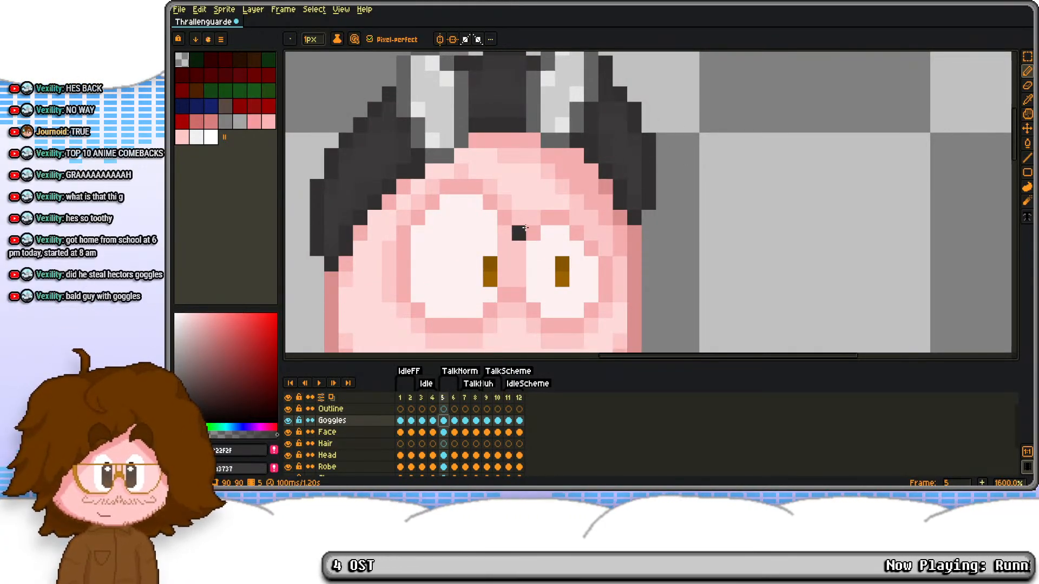
# Step: Hide the Goggles layer on frame 5 to check the bare head, and show the layer again
pyautogui.click(288, 420)
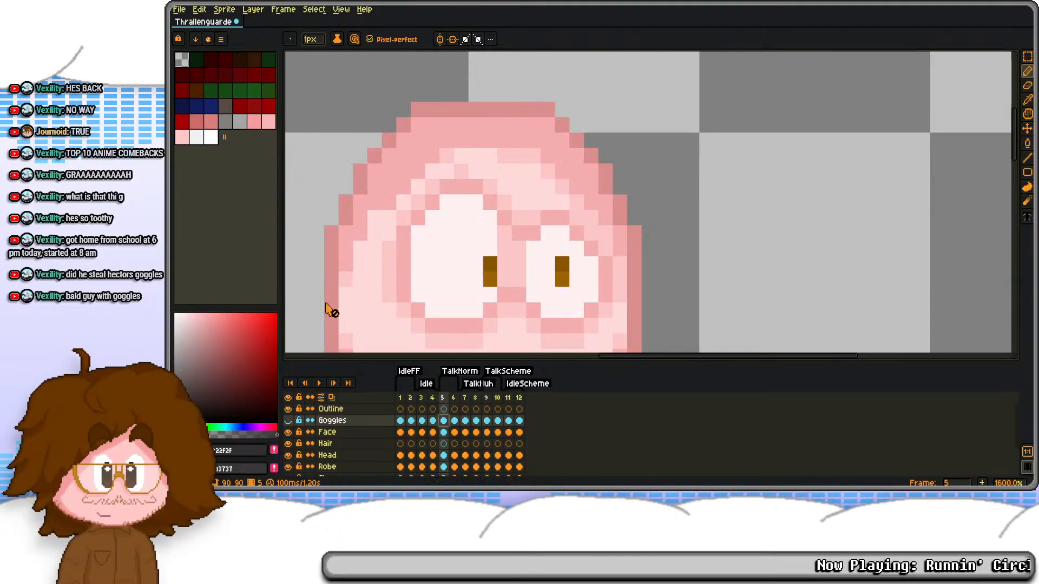
pyautogui.scroll(-3, 483, 169)
pyautogui.moveTo(472, 231); pyautogui.dragTo(510, 229)
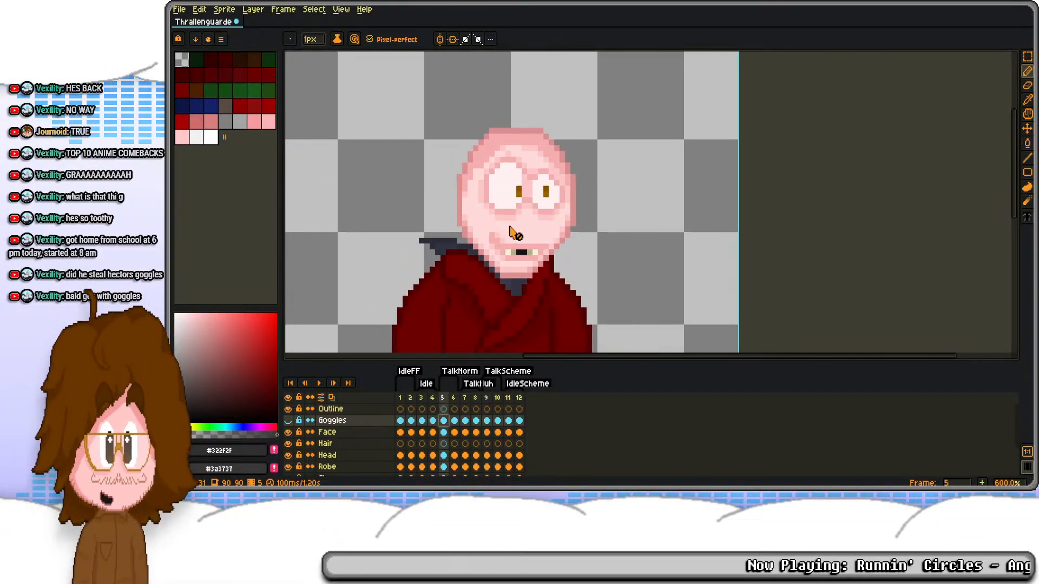
pyautogui.click(287, 422)
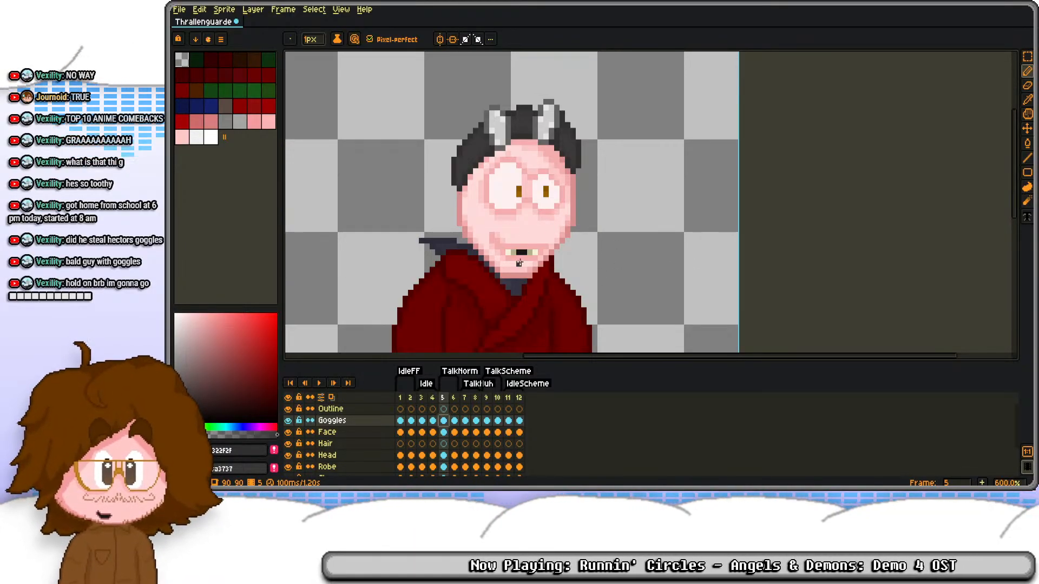
pyautogui.moveTo(526, 293); pyautogui.dragTo(540, 257)
# Step: Add frame 13 after frame 12 and set the IdleScheme tag's range to end at frame 12
pyautogui.click(520, 398)
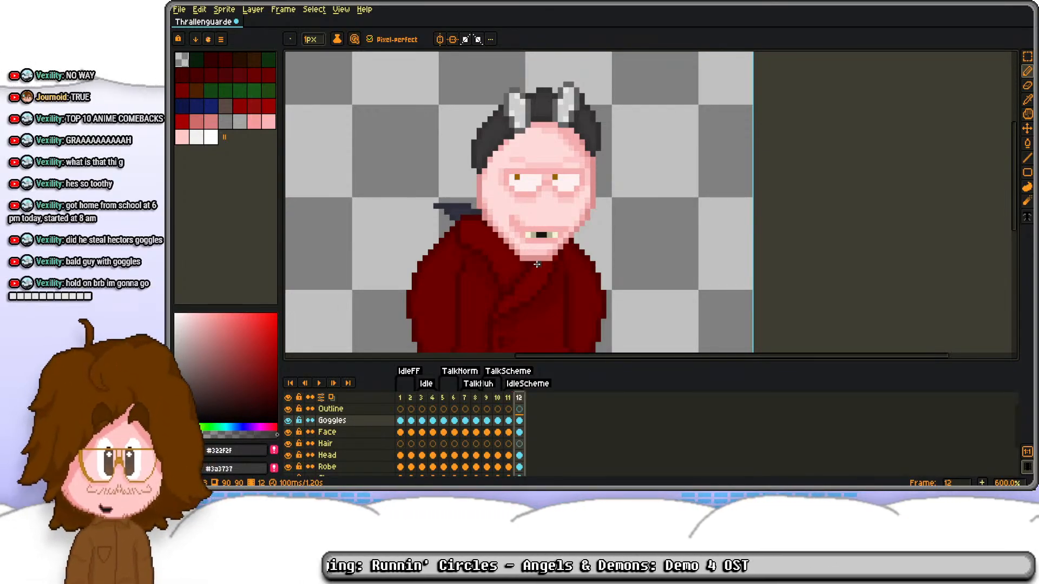
pyautogui.scroll(-2, 537, 264)
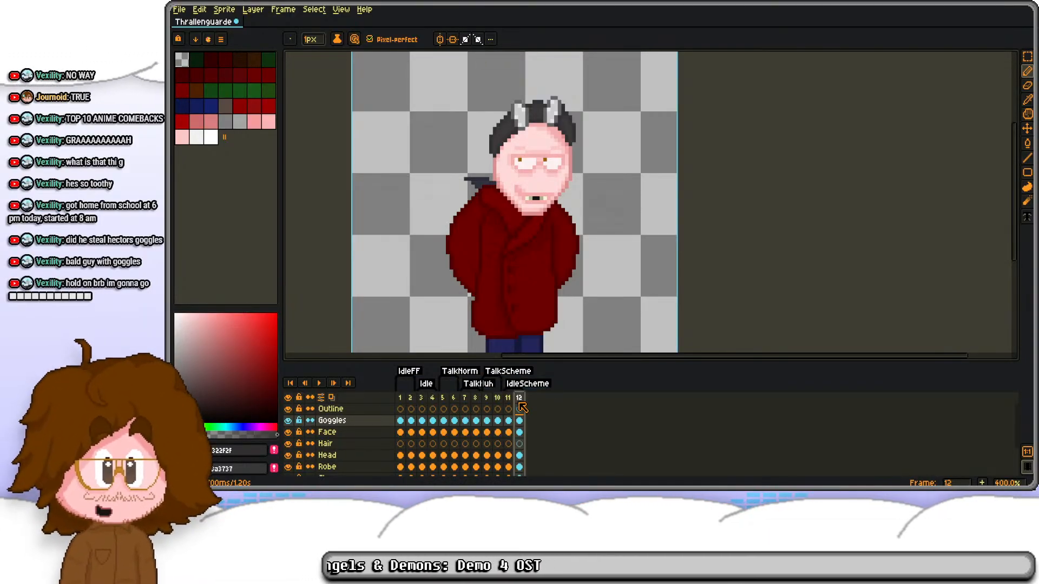
pyautogui.hotkey('alt', 'n')
pyautogui.doubleClick(542, 383)
pyautogui.press('Tab')
pyautogui.press('Tab')
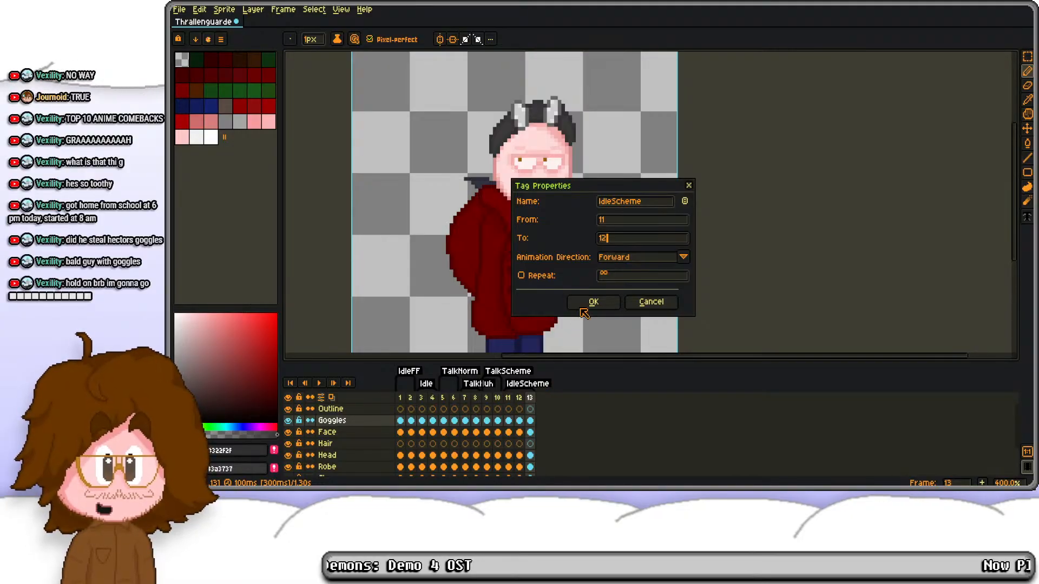
pyautogui.click(582, 308)
# Step: Create a tag named TalkErm on frame 13 and add frame 14 after it
pyautogui.rightClick(531, 399)
pyautogui.click(569, 446)
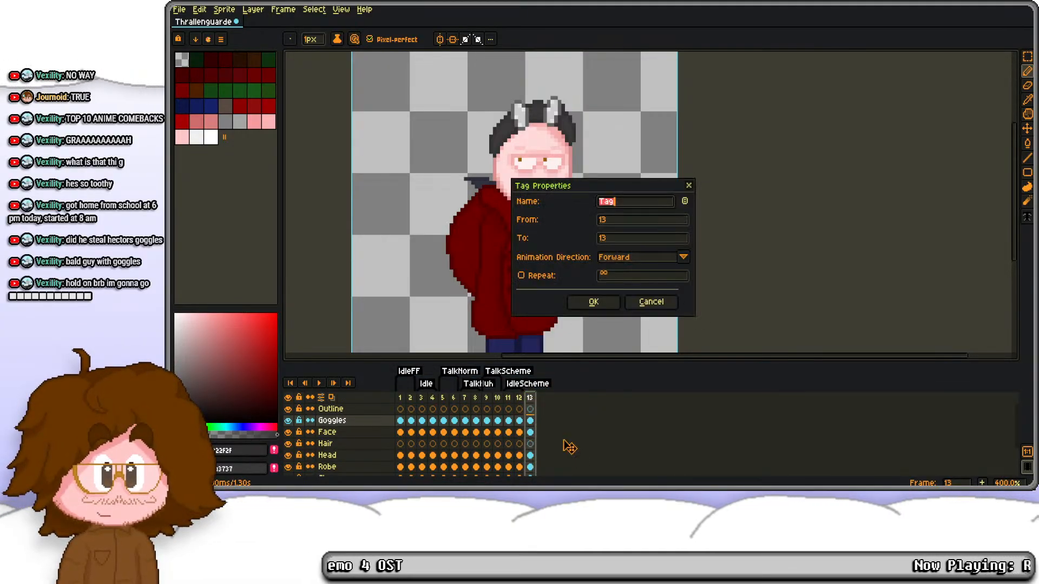
pyautogui.write('TalkErm')
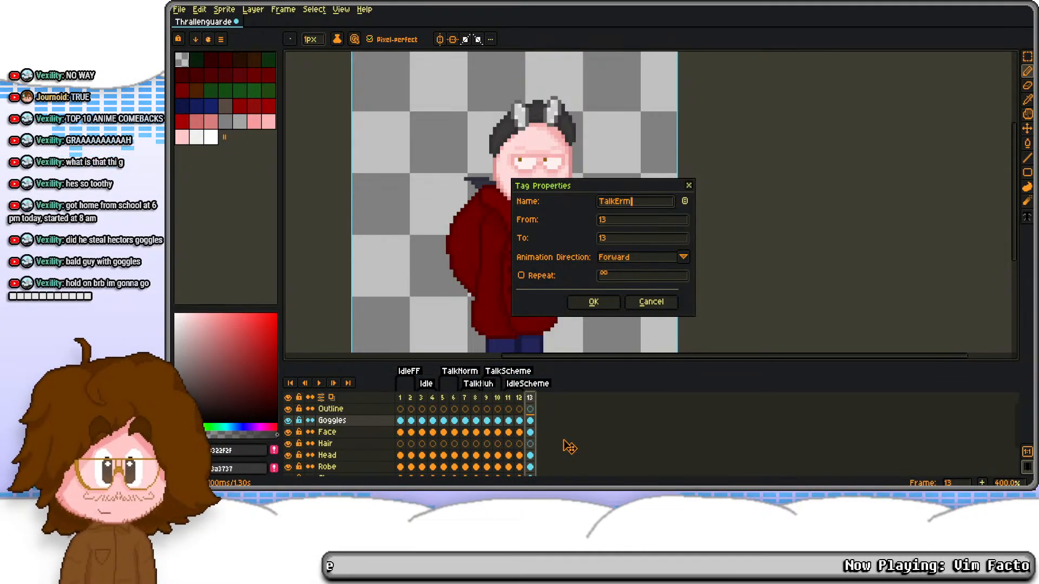
pyautogui.press('Return')
pyautogui.hotkey('alt', 'n')
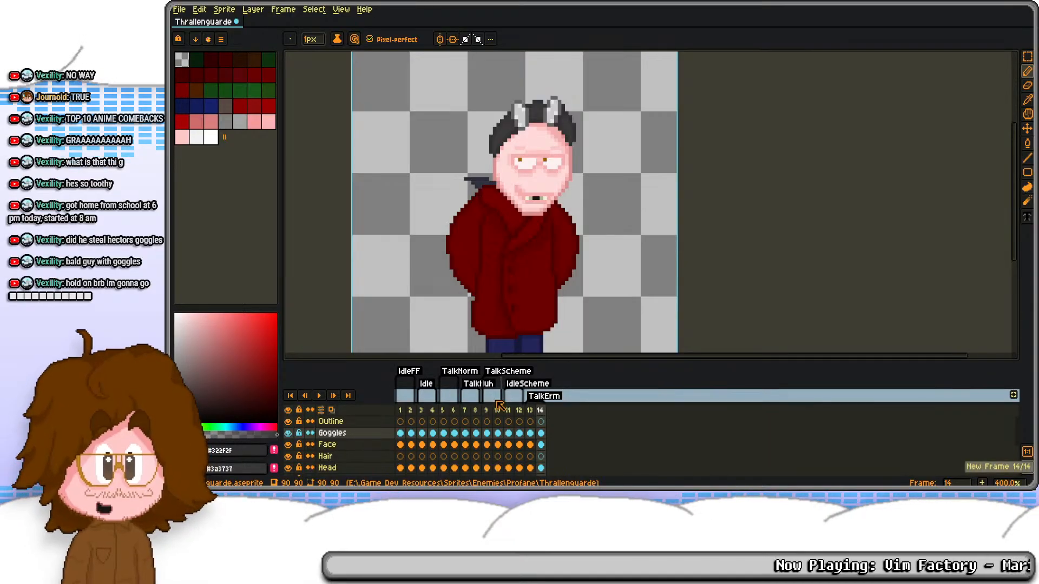
# Step: Copy the TalkNorm cels of frames 5 and 6 on all layers onto frames 13 and 14
pyautogui.click(445, 422)
pyautogui.scroll(-2, 451, 435)
pyautogui.click(453, 470)
pyautogui.hotkey('ctrl', 'c')
pyautogui.scroll(2, 560, 452)
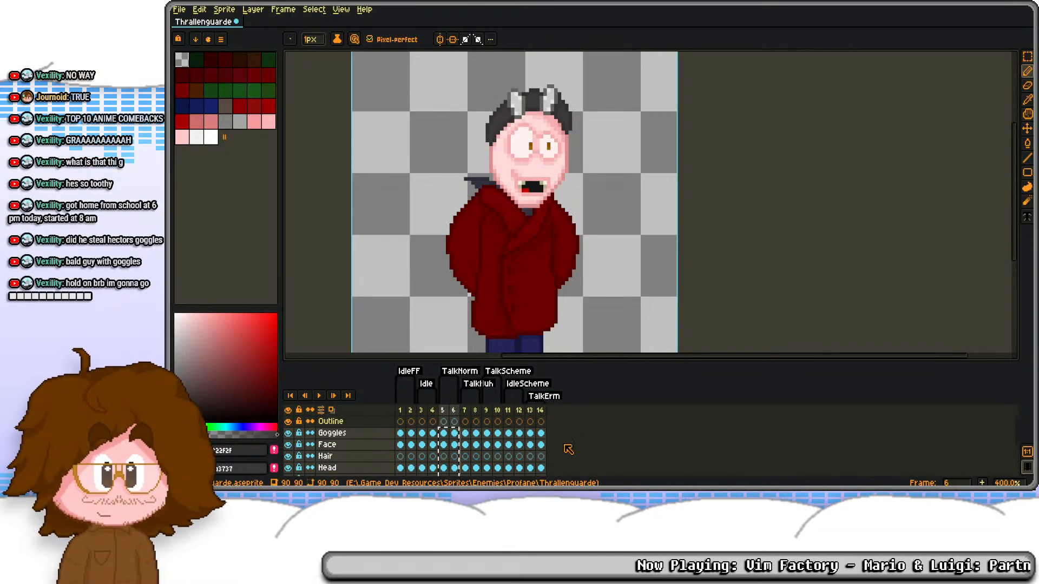
pyautogui.click(530, 433)
pyautogui.hotkey('ctrl', 'v')
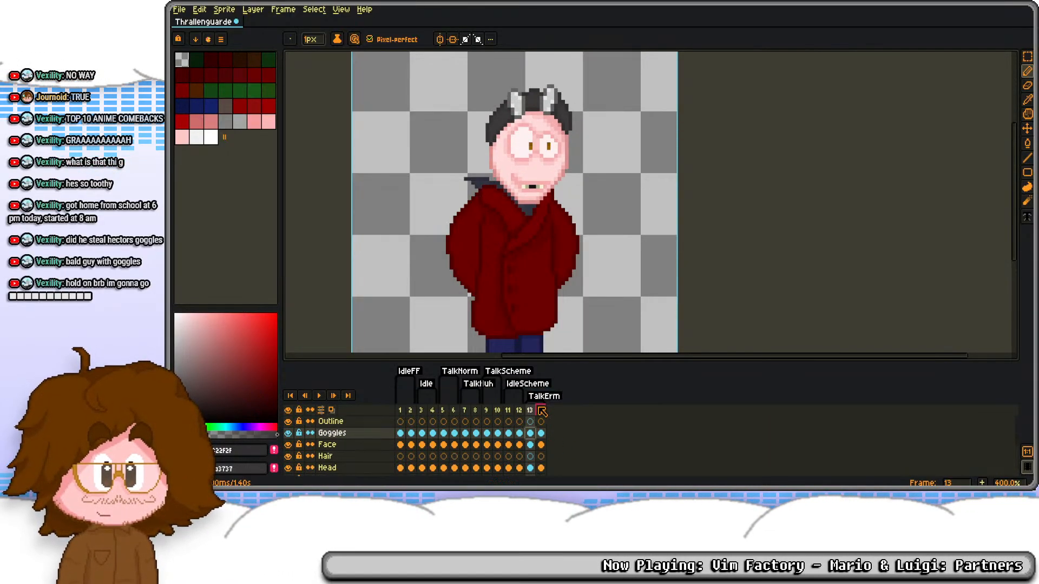
pyautogui.scroll(-2, 533, 453)
pyautogui.click(534, 459)
pyautogui.press('m')
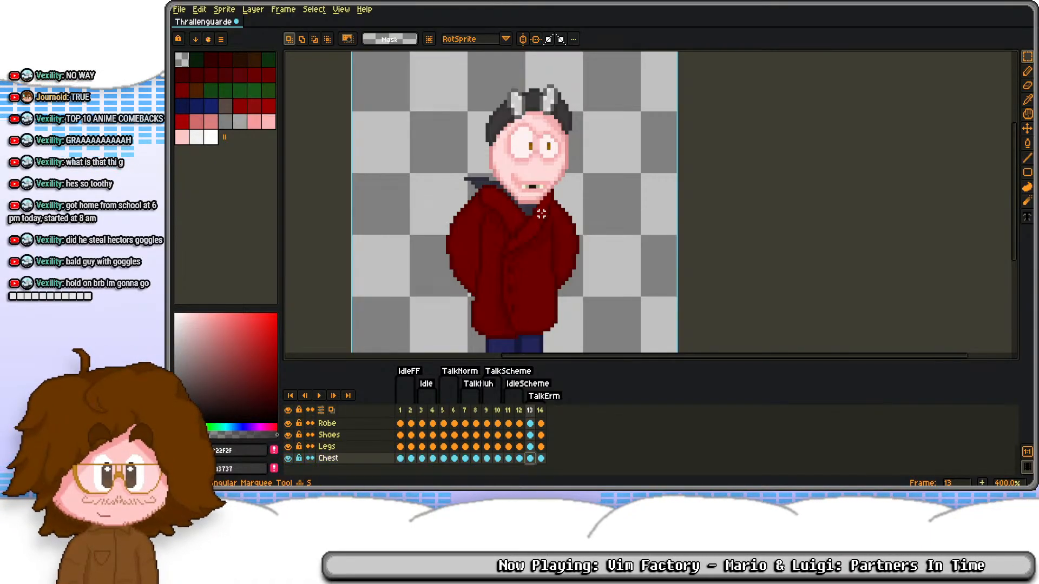
pyautogui.moveTo(551, 190); pyautogui.dragTo(632, 316)
pyautogui.click(541, 458)
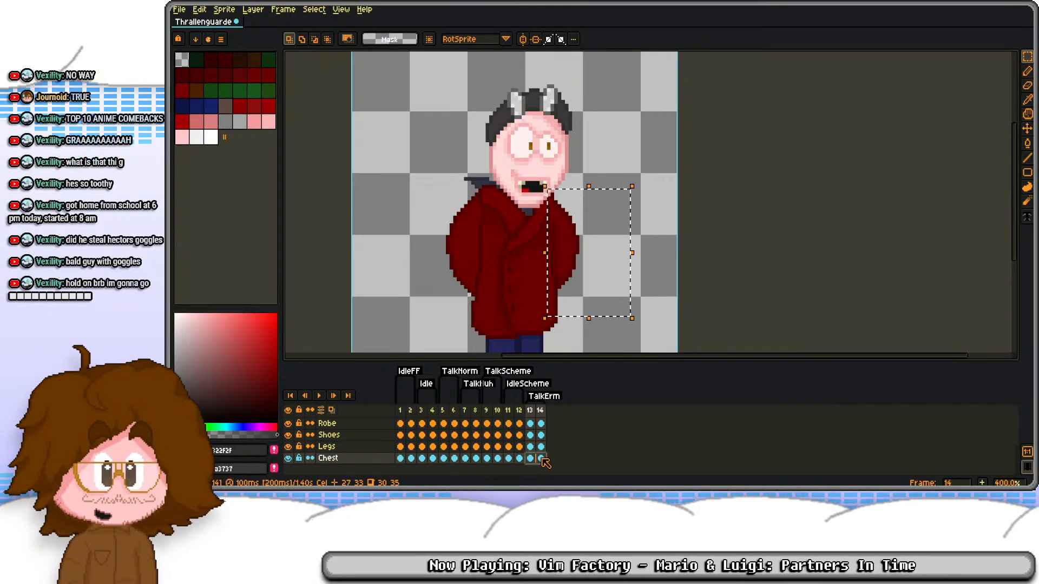
pyautogui.moveTo(542, 459); pyautogui.dragTo(534, 447)
pyautogui.scroll(1, 535, 447)
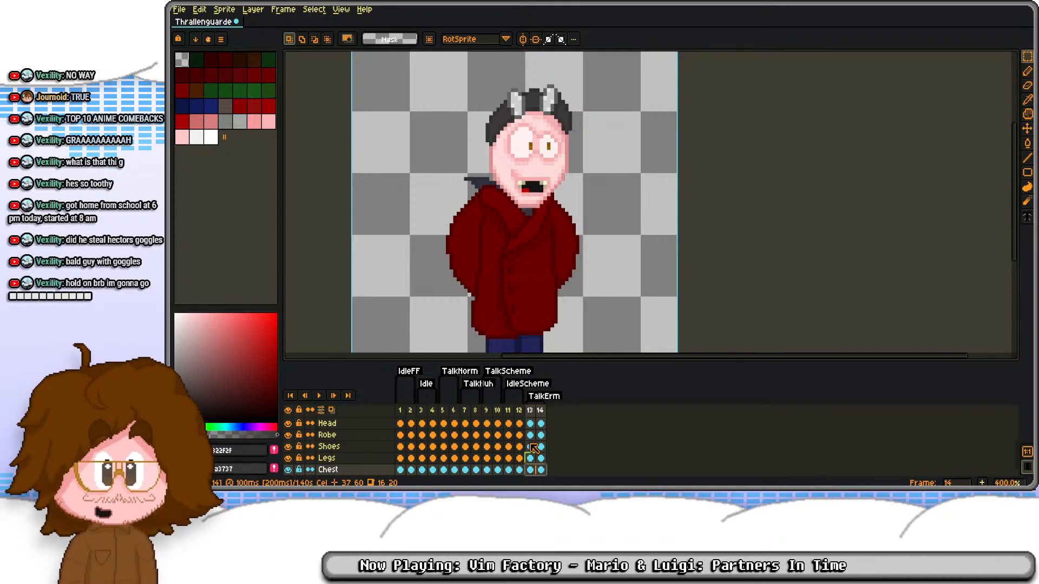
# Step: Delete the character's right-hand arm from the Robe layer on frame 13
pyautogui.click(532, 440)
pyautogui.scroll(5, 555, 300)
pyautogui.moveTo(643, 122); pyautogui.dragTo(597, 269)
pyautogui.press('Delete')
pyautogui.scroll(-5, 564, 170)
pyautogui.moveTo(565, 169); pyautogui.dragTo(557, 226)
pyautogui.click(541, 437)
pyautogui.click(533, 434)
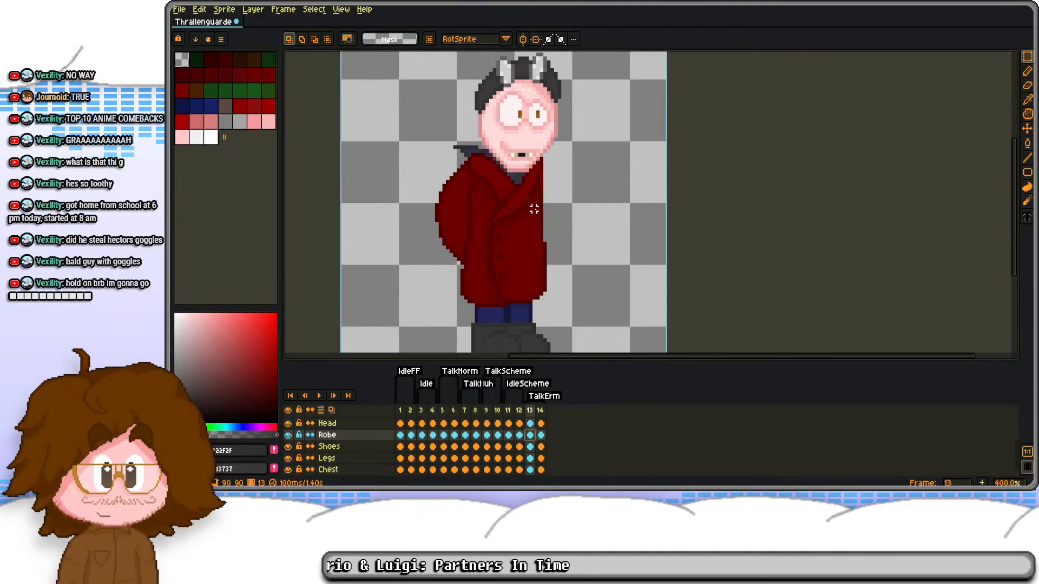
# Step: Start a dark red outline for a new bent arm from the robe's cut edge on frame 13 with the Pencil tool
pyautogui.scroll(5, 534, 211)
pyautogui.press('b')
pyautogui.scroll(-3, 535, 226)
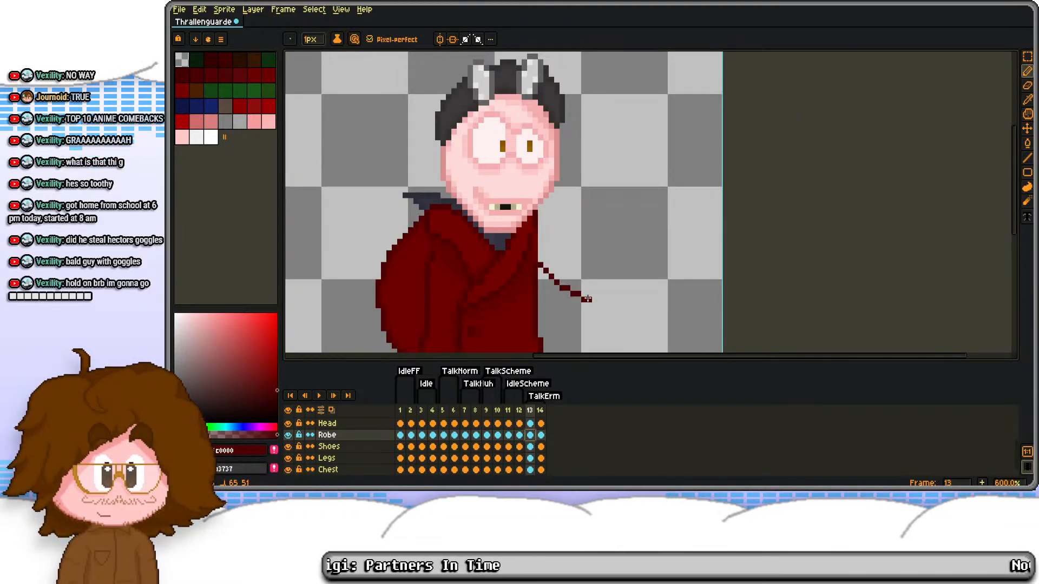
pyautogui.moveTo(586, 298); pyautogui.dragTo(590, 299)
pyautogui.hotkey('ctrl', 'z')
pyautogui.scroll(3, 558, 278)
pyautogui.moveTo(512, 259); pyautogui.dragTo(528, 304)
pyautogui.moveTo(531, 292)
pyautogui.mouseDown()
pyautogui.moveTo(541, 245)
pyautogui.moveTo(559, 249)
pyautogui.moveTo(566, 281)
pyautogui.mouseUp()
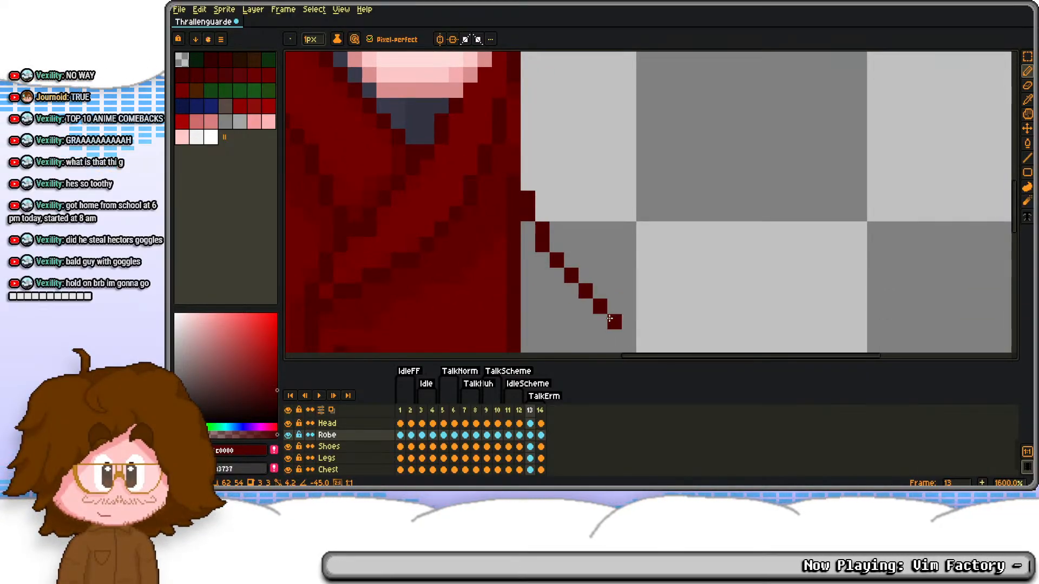
# Step: Complete the bent arm's outline with a raised forearm, a cuff end and an upper edge joining the shoulder
pyautogui.scroll(-5, 582, 234)
pyautogui.scroll(4, 582, 228)
pyautogui.moveTo(590, 211); pyautogui.dragTo(589, 259)
pyautogui.moveTo(588, 345)
pyautogui.mouseDown()
pyautogui.moveTo(617, 344)
pyautogui.moveTo(681, 281)
pyautogui.moveTo(694, 175)
pyautogui.moveTo(726, 111)
pyautogui.moveTo(631, 110)
pyautogui.moveTo(592, 236)
pyautogui.mouseUp()
pyautogui.scroll(2, 582, 207)
pyautogui.click(521, 120)
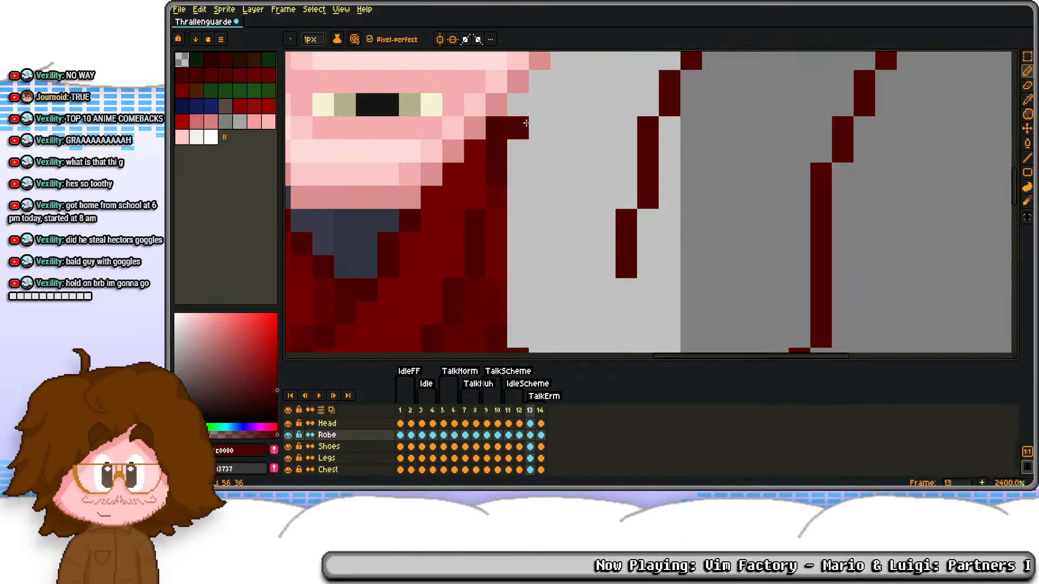
pyautogui.moveTo(521, 120); pyautogui.dragTo(601, 218)
pyautogui.scroll(-3, 594, 190)
pyautogui.scroll(2, 594, 190)
pyautogui.click(601, 223)
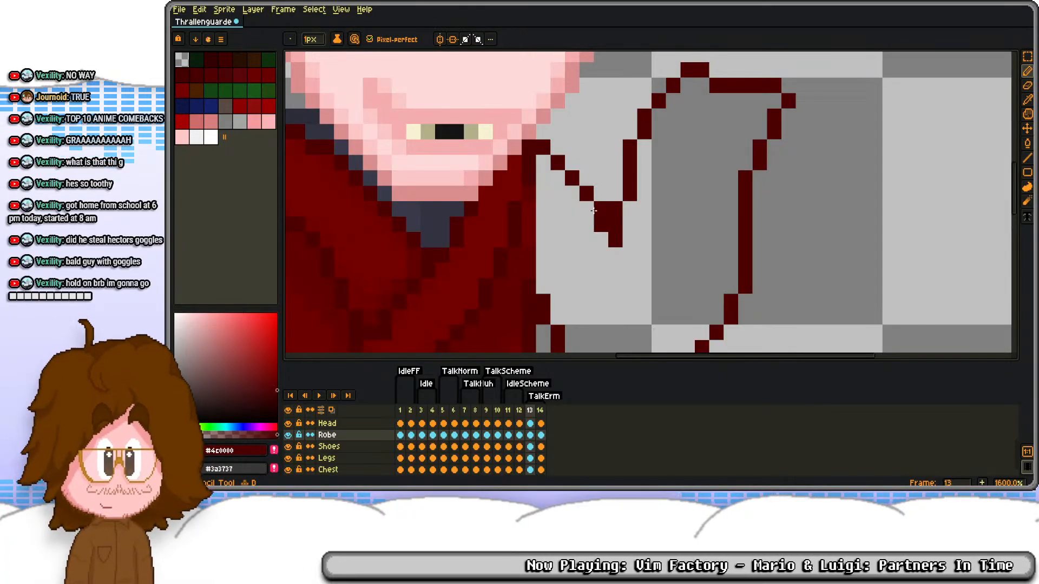
pyautogui.scroll(-5, 669, 122)
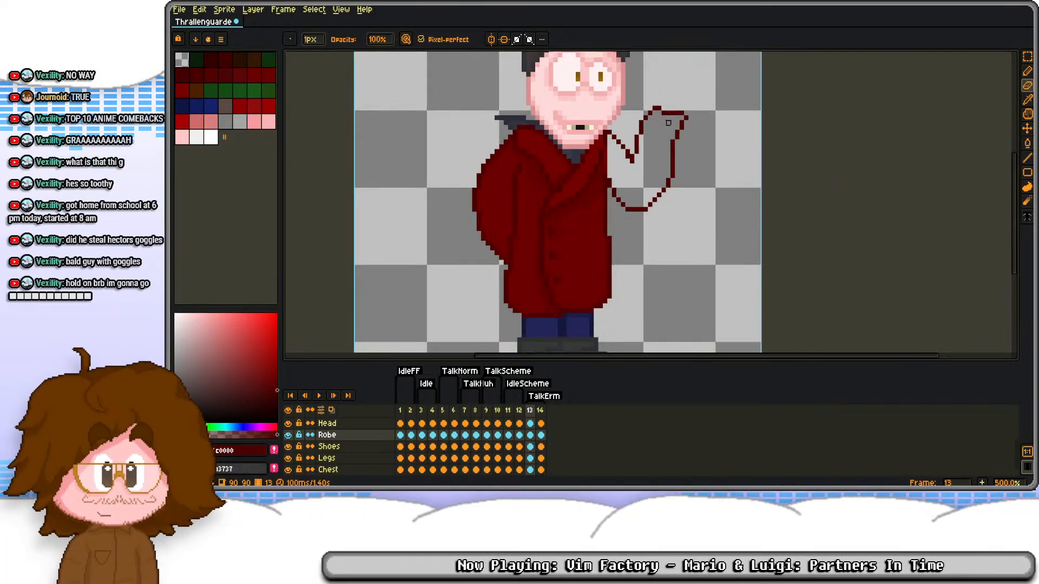
# Step: Clean up the cuff end of the raised arm's outline by erasing and redrawing its corner pixels
pyautogui.scroll(4, 668, 123)
pyautogui.press('m')
pyautogui.moveTo(611, 82)
pyautogui.mouseDown()
pyautogui.moveTo(702, 116)
pyautogui.moveTo(713, 145)
pyautogui.mouseUp()
pyautogui.click(749, 124)
pyautogui.scroll(2, 628, 126)
pyautogui.press('b')
pyautogui.rightClick(610, 125)
pyautogui.keyDown('alt'); pyautogui.click(590, 124); pyautogui.keyUp('alt')
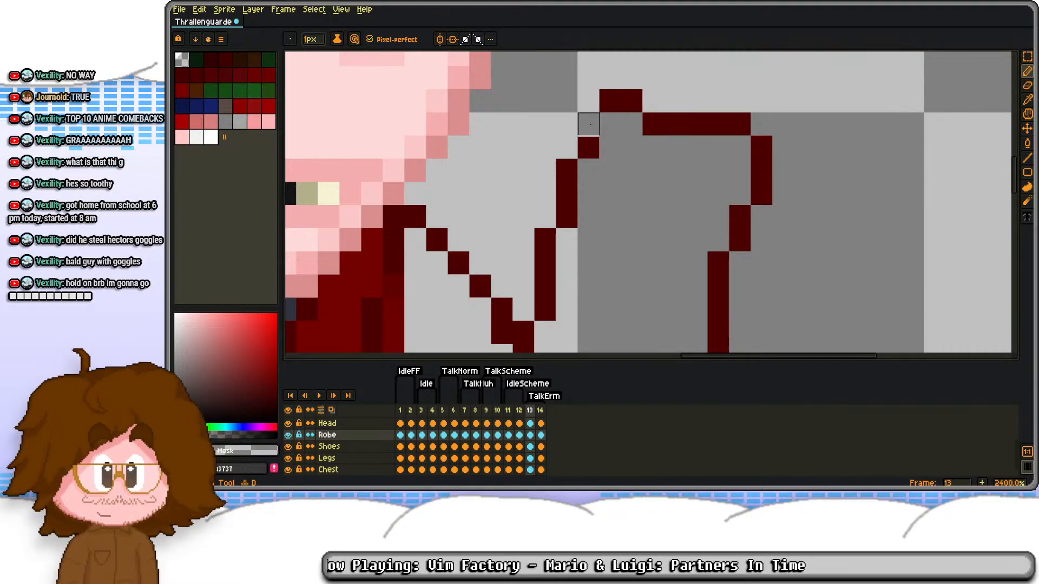
pyautogui.keyDown('alt'); pyautogui.click(589, 148); pyautogui.keyUp('alt')
pyautogui.scroll(-7, 578, 162)
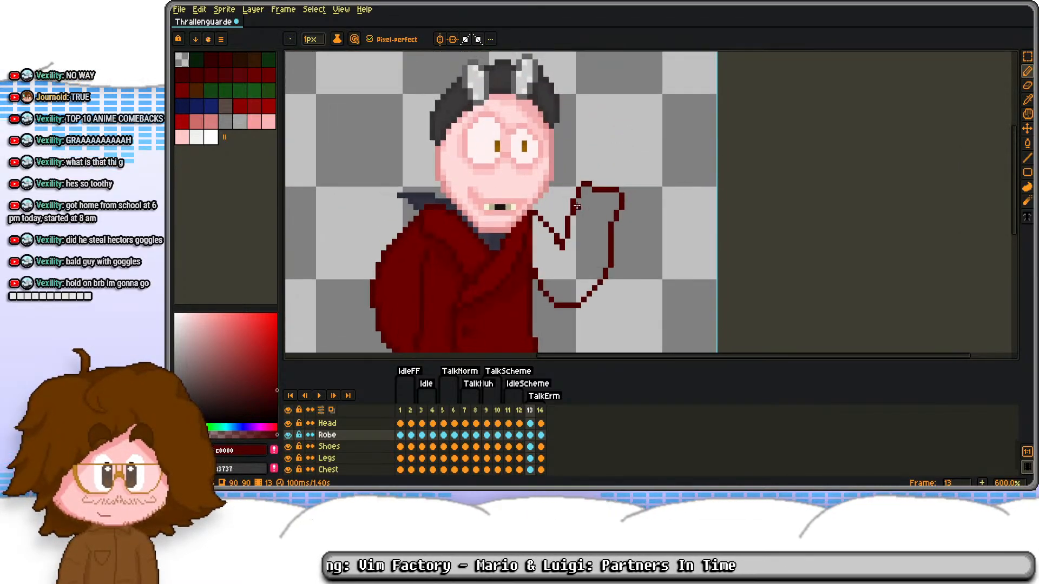
# Step: Shift frame 13's content on the Goggles through Head layers one pixel left and one pixel up
pyautogui.scroll(2, 569, 172)
pyautogui.scroll(3, 539, 440)
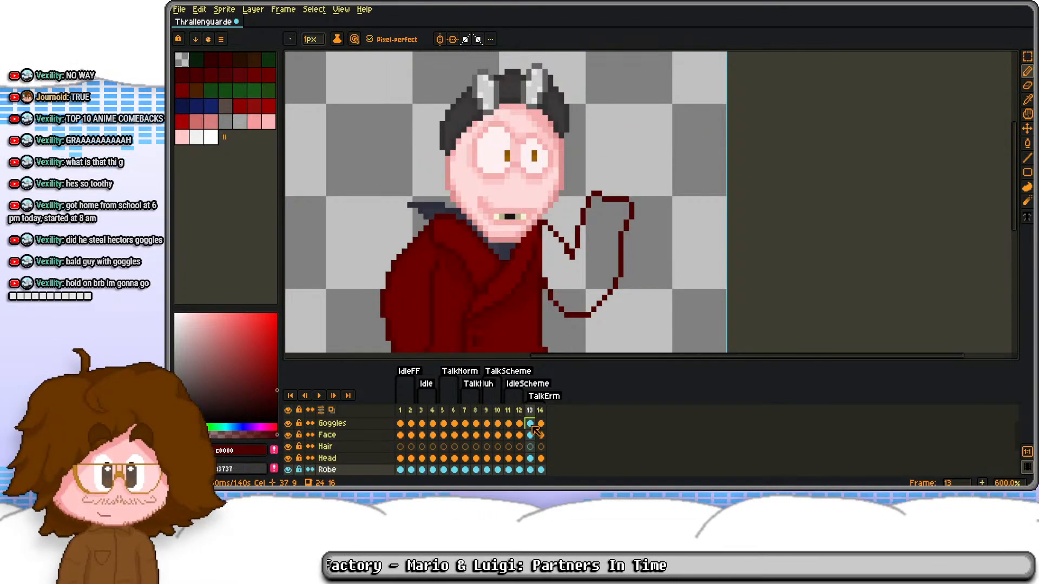
pyautogui.click(531, 425)
pyautogui.moveTo(531, 430); pyautogui.dragTo(532, 456)
pyautogui.hotkey('ctrl', 'a')
pyautogui.press('s')
pyautogui.press('Left')
pyautogui.press('Up')
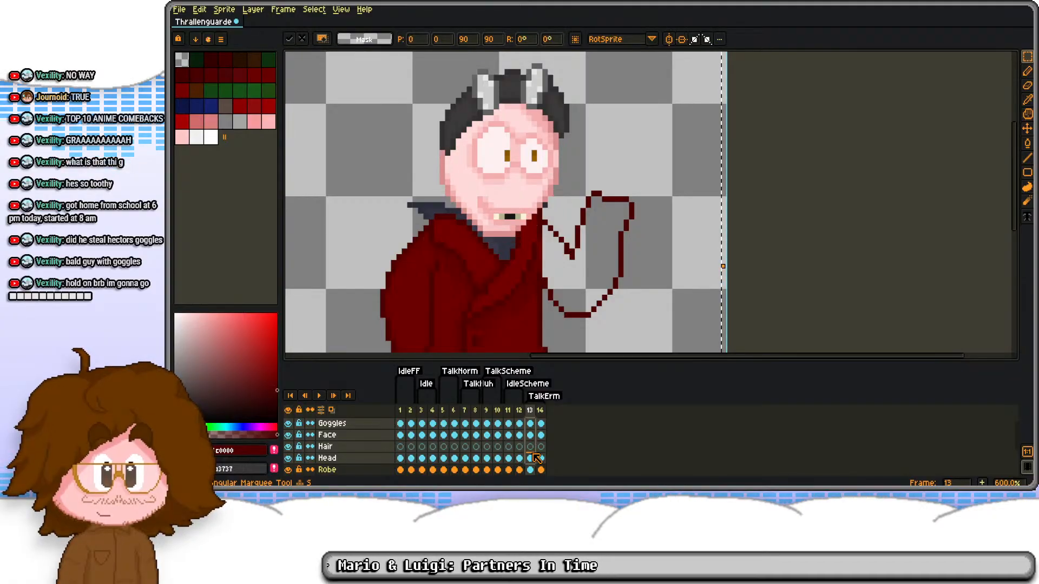
pyautogui.hotkey('ctrl', 'd')
pyautogui.click(530, 435)
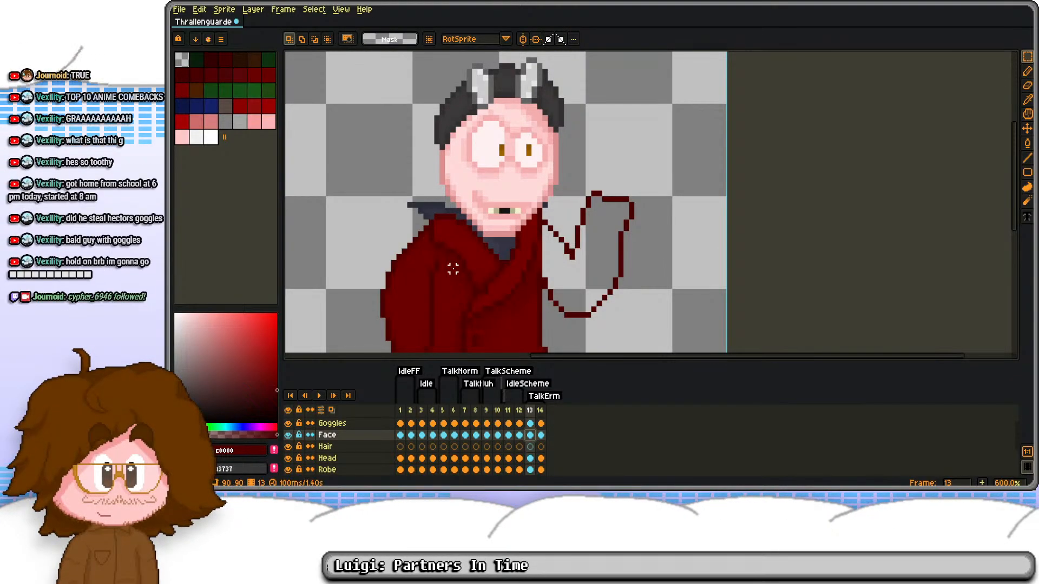
# Step: Add slightly lighter dark red shading pixels inside the raised arm's outline around the bend and cuff on frame 13
pyautogui.scroll(1, 423, 283)
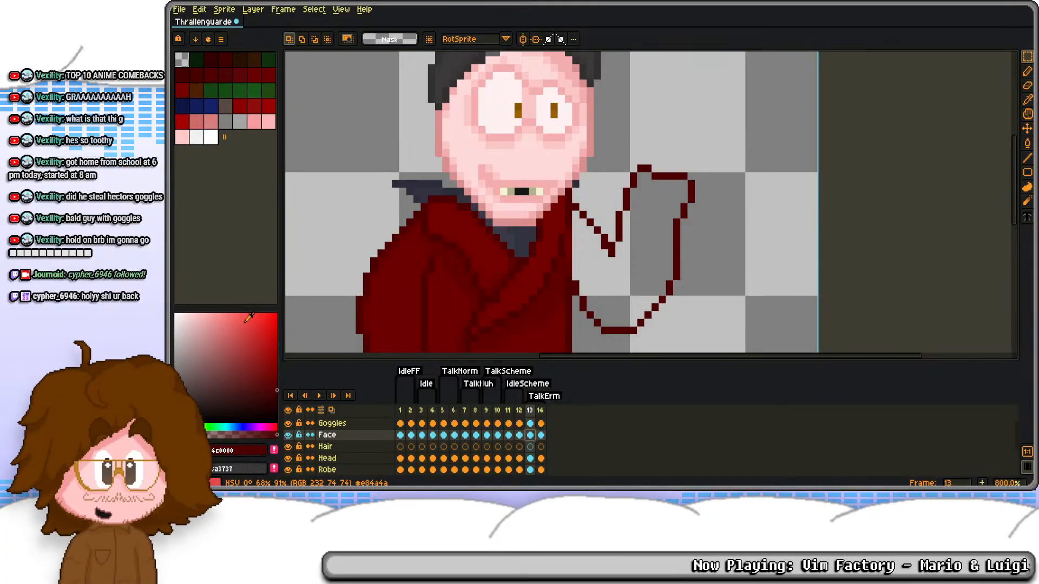
pyautogui.moveTo(612, 192); pyautogui.dragTo(630, 245)
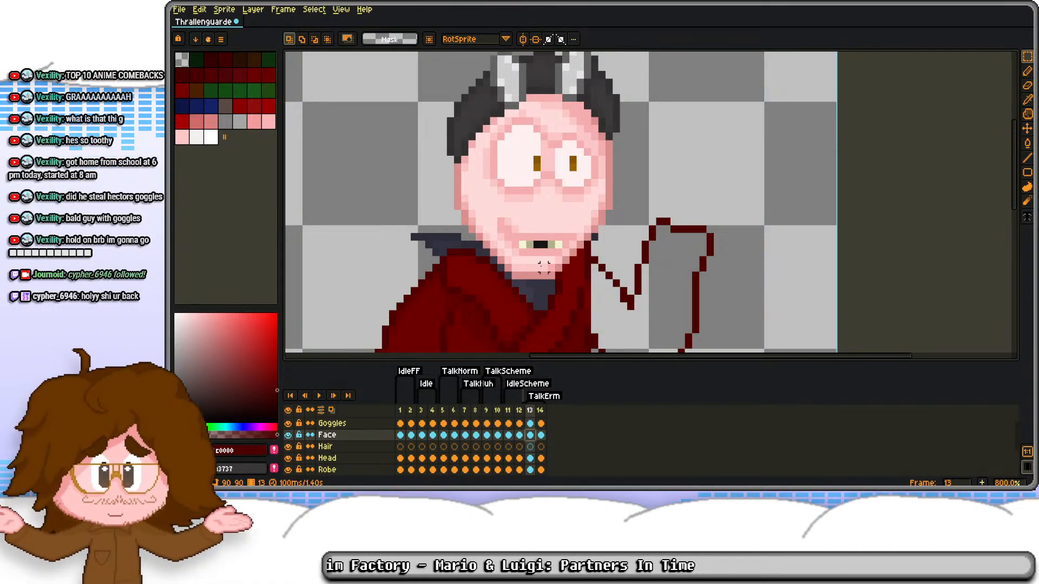
pyautogui.press('b')
pyautogui.moveTo(537, 268)
pyautogui.mouseDown()
pyautogui.moveTo(555, 196)
pyautogui.moveTo(653, 220)
pyautogui.mouseUp()
pyautogui.keyDown('alt'); pyautogui.click(593, 231); pyautogui.keyUp('alt')
pyautogui.keyDown('alt'); pyautogui.click(598, 223); pyautogui.keyUp('alt')
pyautogui.scroll(2, 617, 175)
pyautogui.click(700, 152)
pyautogui.click(714, 106)
pyautogui.moveTo(733, 76); pyautogui.dragTo(745, 77)
pyautogui.click(816, 90)
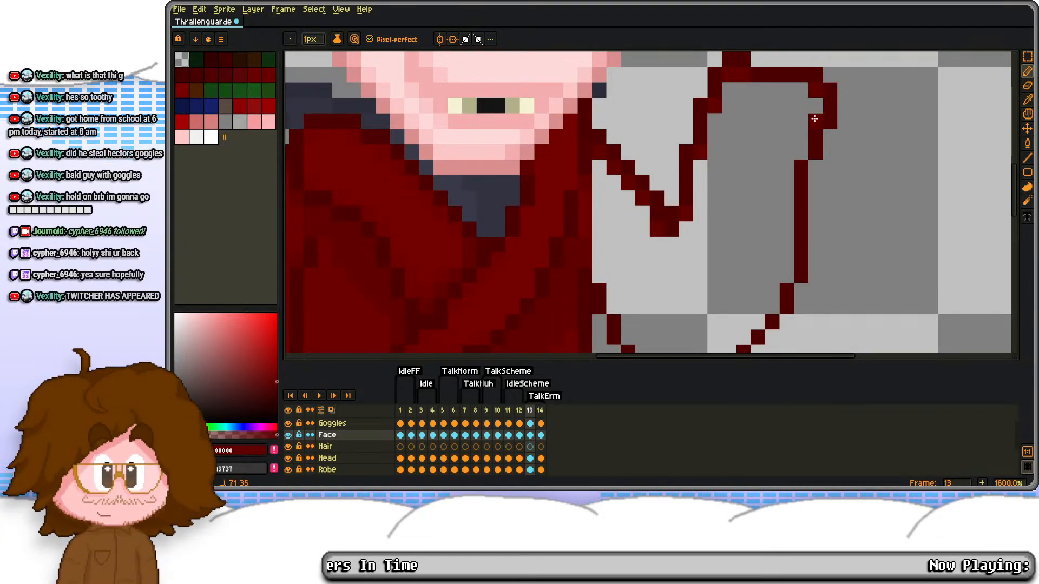
# Step: Continue the inner shading pixels down the outer edge of the raised forearm and erase the stray pixel
pyautogui.moveTo(783, 265); pyautogui.dragTo(772, 308)
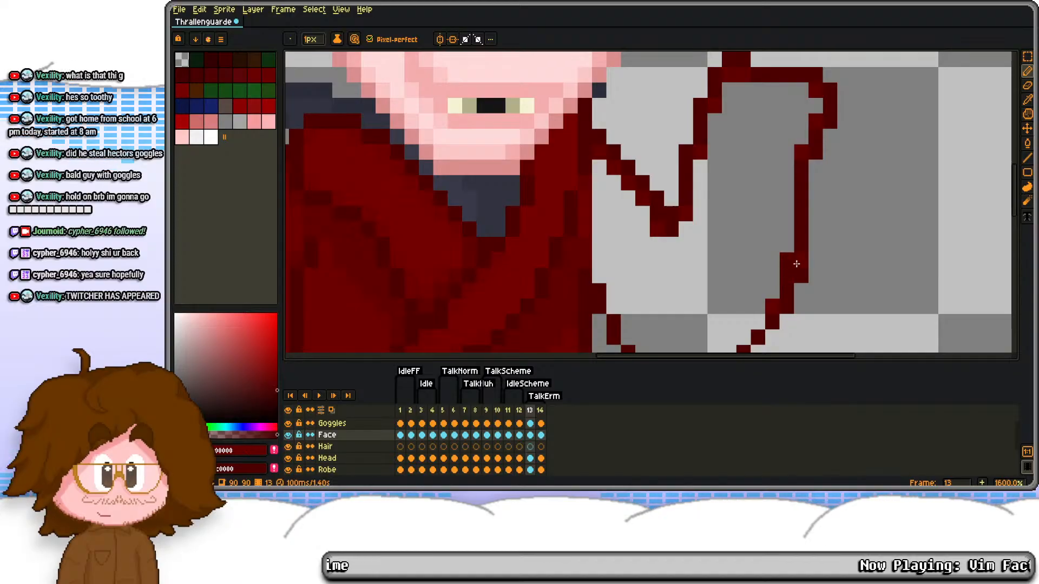
pyautogui.click(787, 246)
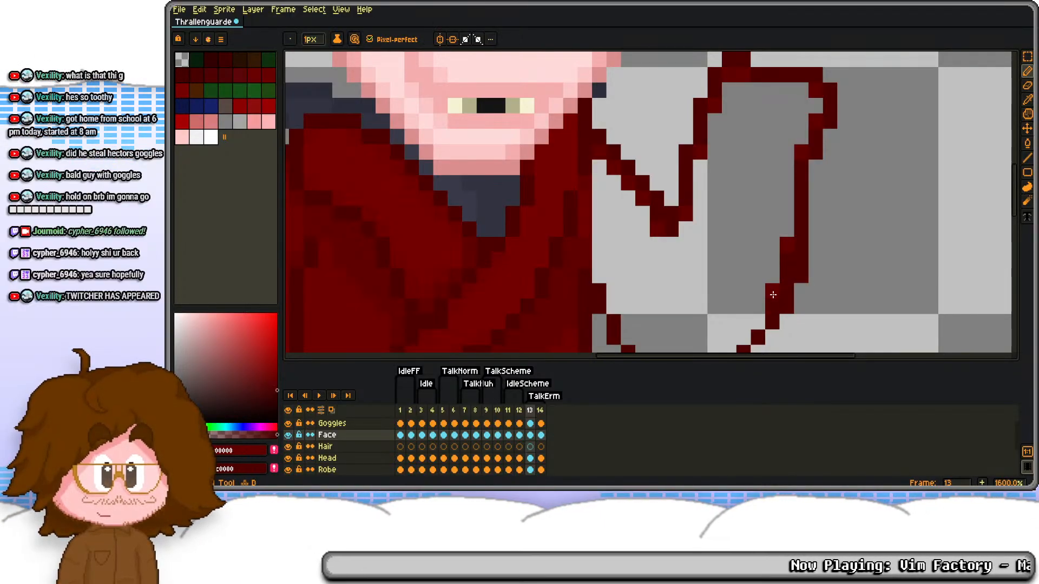
pyautogui.moveTo(778, 303); pyautogui.dragTo(742, 243)
pyautogui.press('e')
pyautogui.click(738, 235)
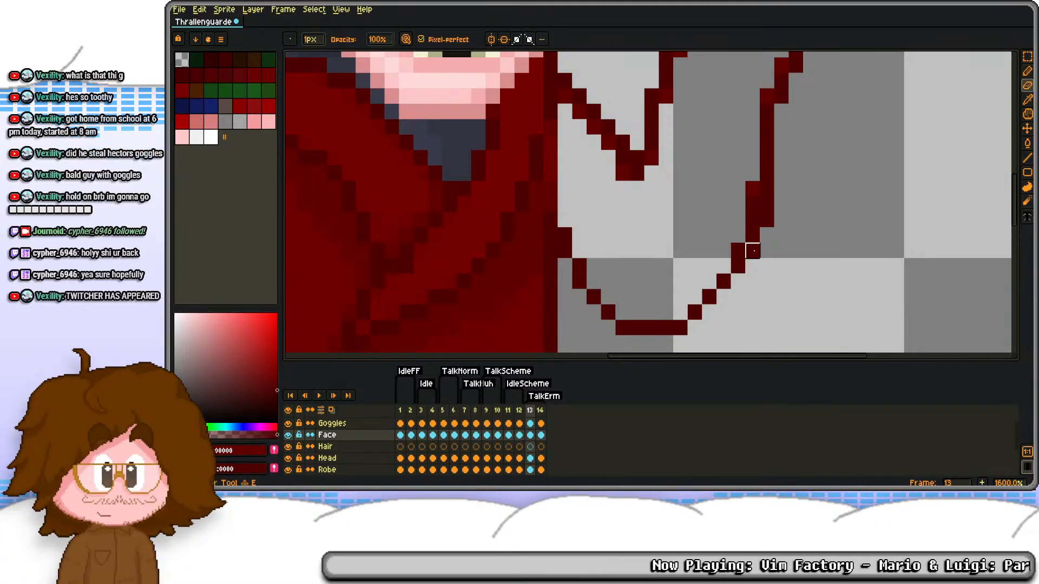
# Step: Cut the raised arm's shading pixels from the Face layer and paste them in place on the Robe layer of frame 13
pyautogui.scroll(-3, 584, 298)
pyautogui.press('m')
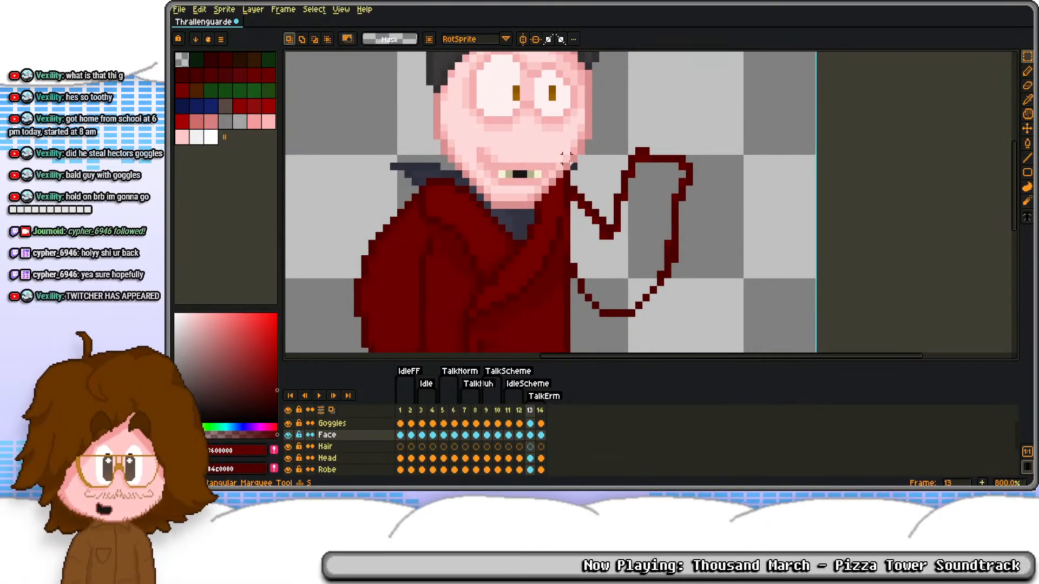
pyautogui.moveTo(573, 167); pyautogui.dragTo(683, 355)
pyautogui.keyDown('shift'); pyautogui.moveTo(629, 117); pyautogui.dragTo(747, 233); pyautogui.keyUp('shift')
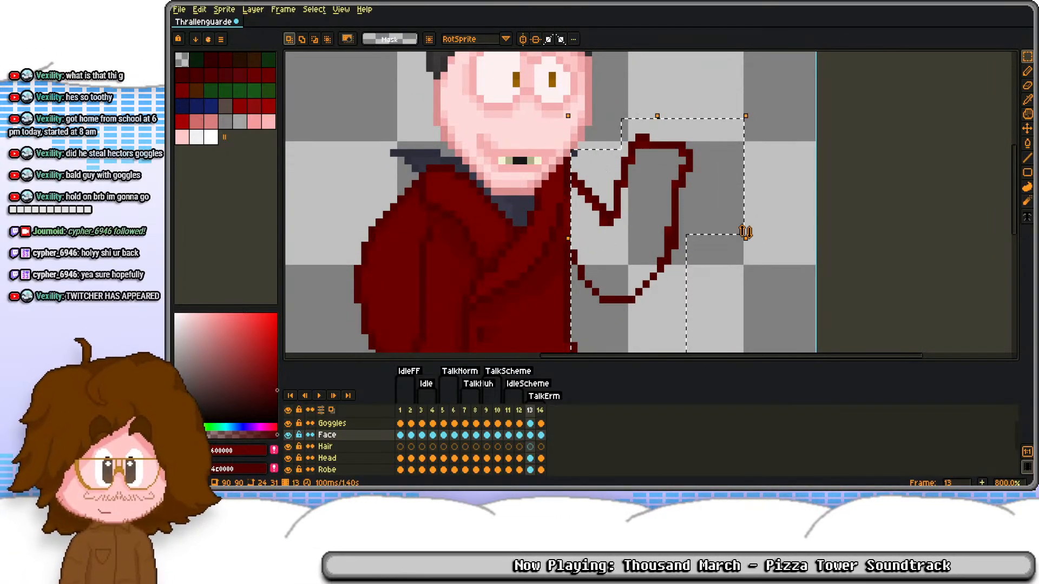
pyautogui.press('Delete')
pyautogui.click(531, 459)
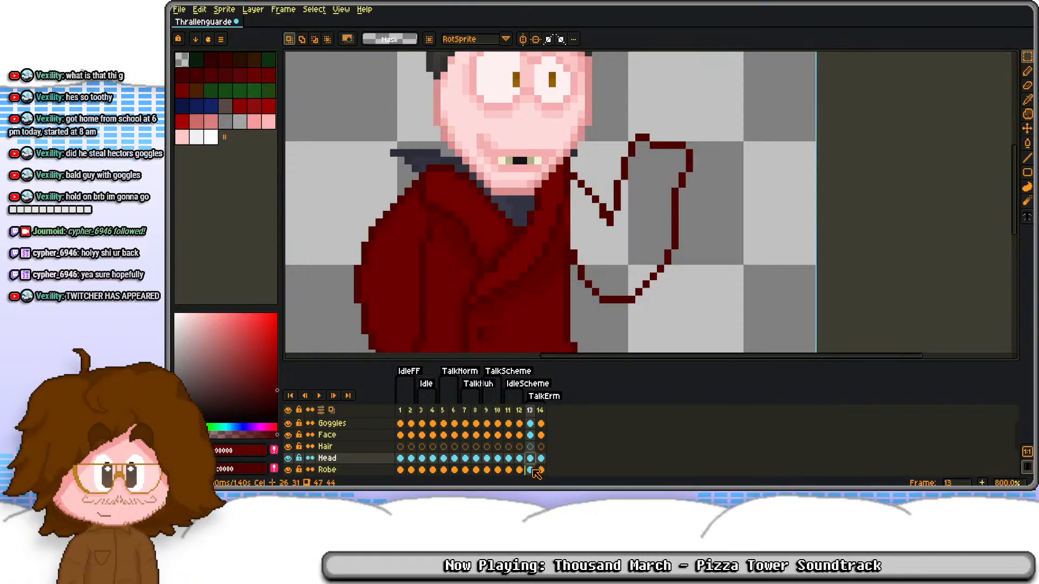
pyautogui.click(532, 470)
pyautogui.moveTo(645, 240); pyautogui.dragTo(659, 204)
pyautogui.hotkey('ctrl', 'v')
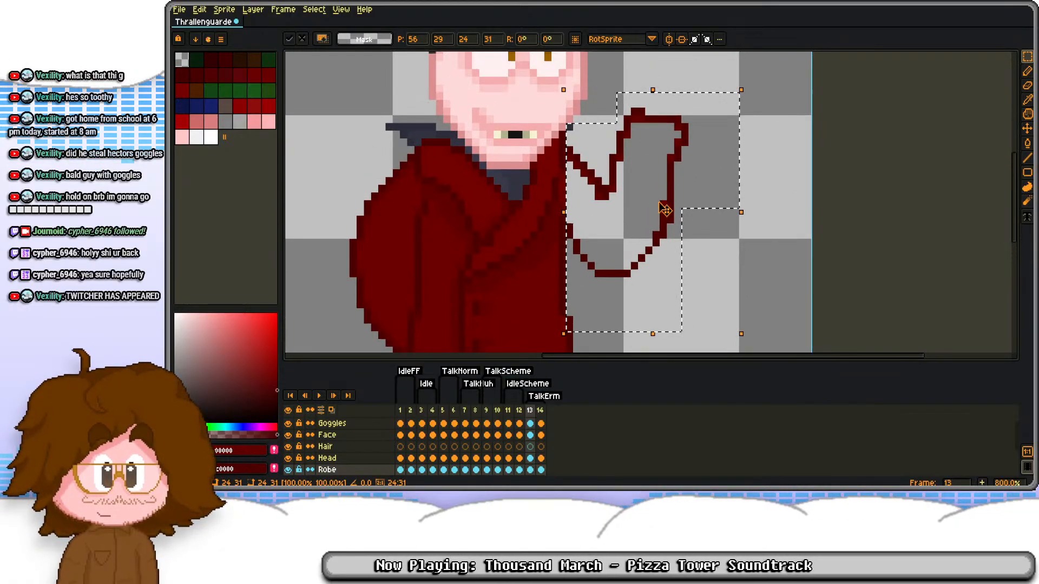
pyautogui.hotkey('ctrl', 'd')
# Step: Redraw the stepped shading pixels along the lower forearm edge on the Robe layer and erase the excess
pyautogui.scroll(4, 666, 210)
pyautogui.press('d')
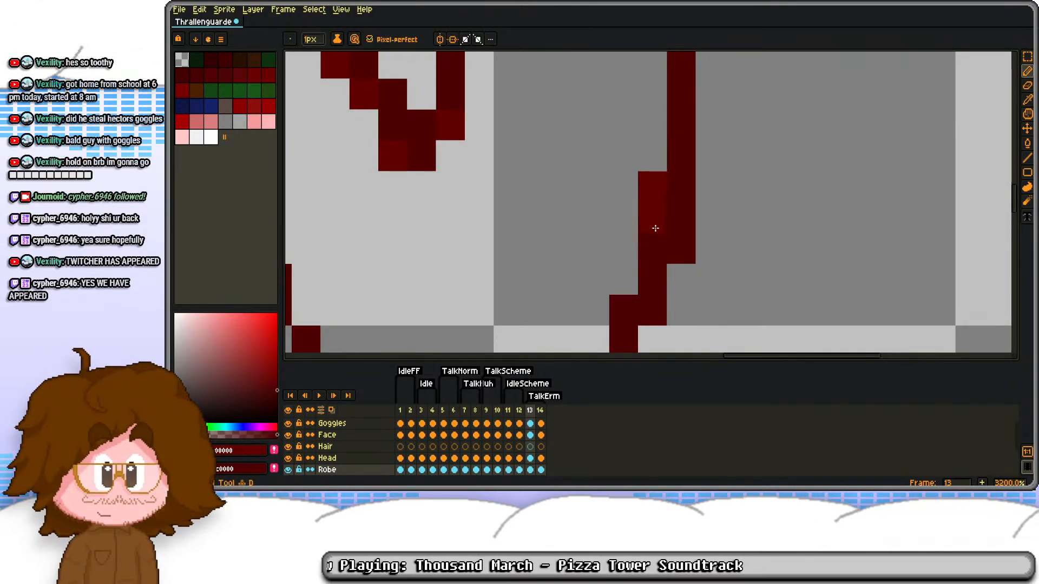
pyautogui.hotkey('ctrl', 'z')
pyautogui.press('e')
pyautogui.press('d')
pyautogui.moveTo(680, 225)
pyautogui.mouseDown()
pyautogui.moveTo(634, 303)
pyautogui.moveTo(625, 286)
pyautogui.moveTo(647, 301)
pyautogui.moveTo(641, 163)
pyautogui.mouseUp()
pyautogui.click(628, 285)
pyautogui.press('e')
pyautogui.click(652, 309)
# Step: Carry the inner shading pixels around the elbow curve and up to where the arm meets the robe
pyautogui.scroll(-1, 642, 163)
pyautogui.press('d')
pyautogui.click(604, 225)
pyautogui.moveTo(581, 248); pyautogui.dragTo(540, 294)
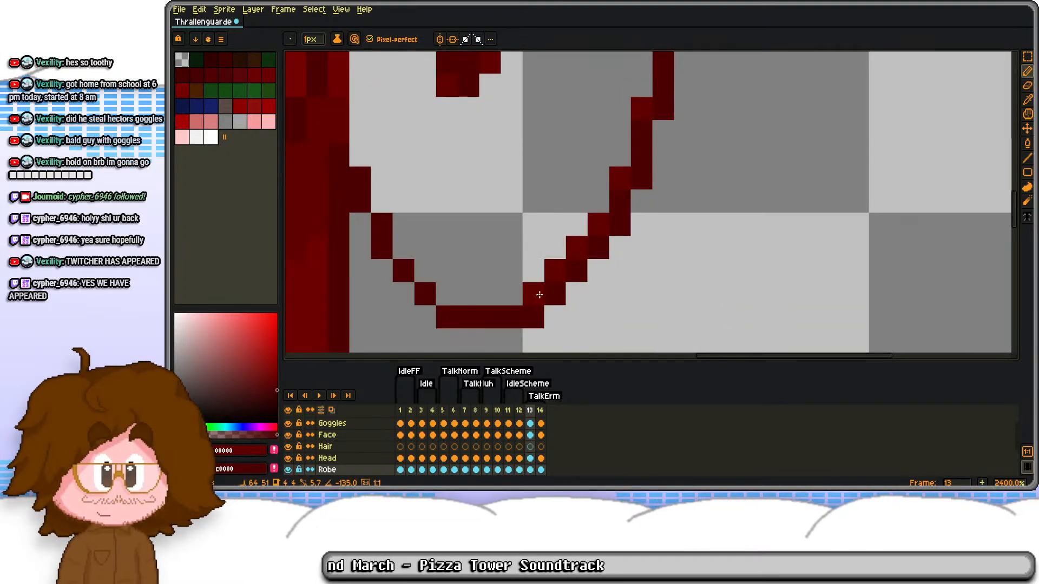
pyautogui.click(450, 295)
pyautogui.click(424, 270)
pyautogui.click(398, 242)
pyautogui.click(382, 201)
pyautogui.click(361, 155)
pyautogui.moveTo(374, 102); pyautogui.dragTo(454, 211)
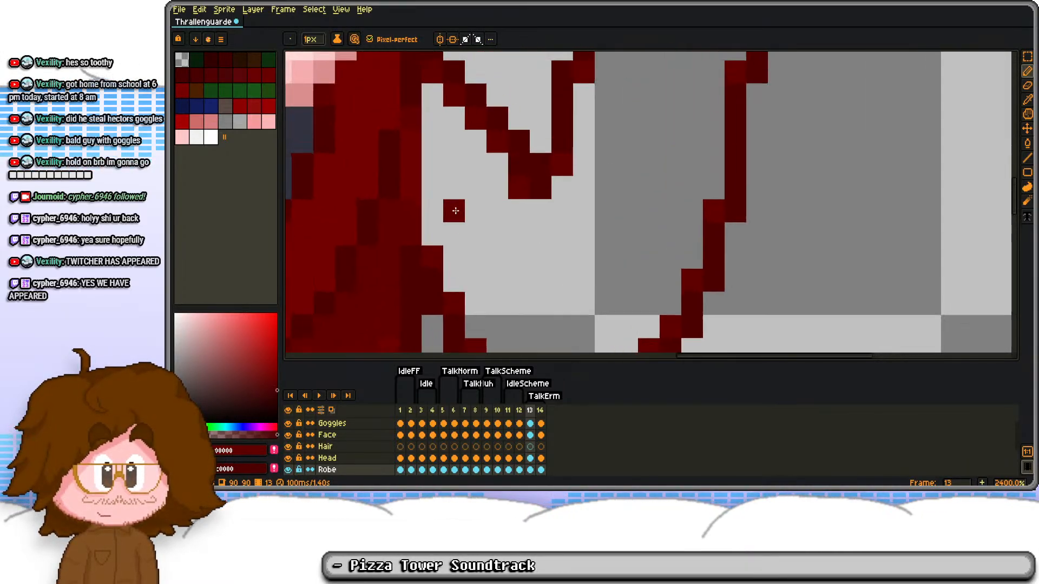
# Step: Draw over the seam between robe and arm in the sampled robe red and fill the raised arm with #6b0000
pyautogui.scroll(-1, 456, 213)
pyautogui.press('i')
pyautogui.click(439, 121)
pyautogui.press('d')
pyautogui.moveTo(440, 134); pyautogui.dragTo(439, 227)
pyautogui.press('g')
pyautogui.click(469, 225)
pyautogui.scroll(-4, 517, 171)
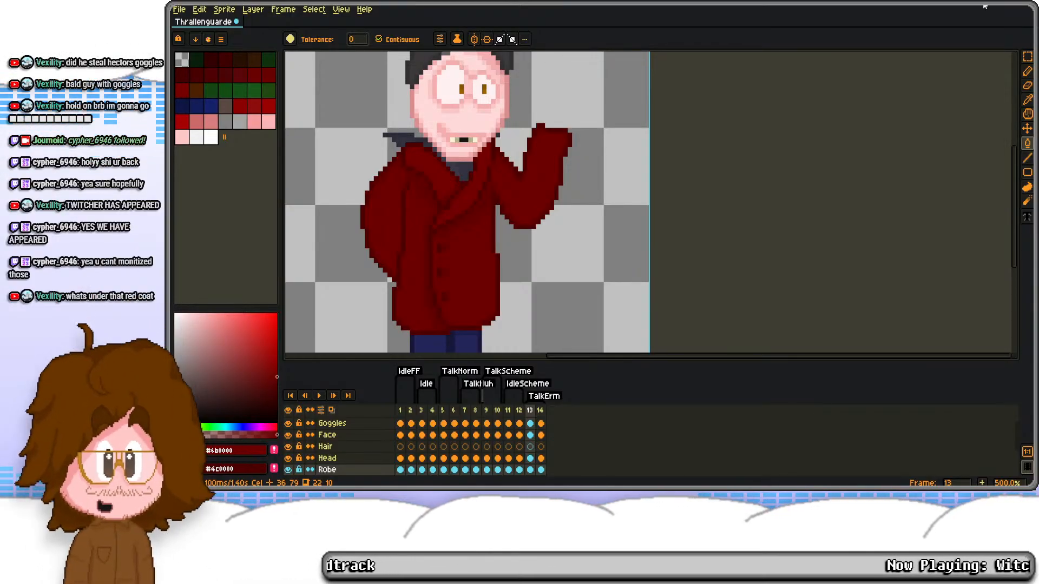
# Step: Hide the Robe layer on frame 1 to view the clothes underneath, show it again and return to frame 13
pyautogui.scroll(-1, 480, 218)
pyautogui.moveTo(480, 219); pyautogui.dragTo(513, 144)
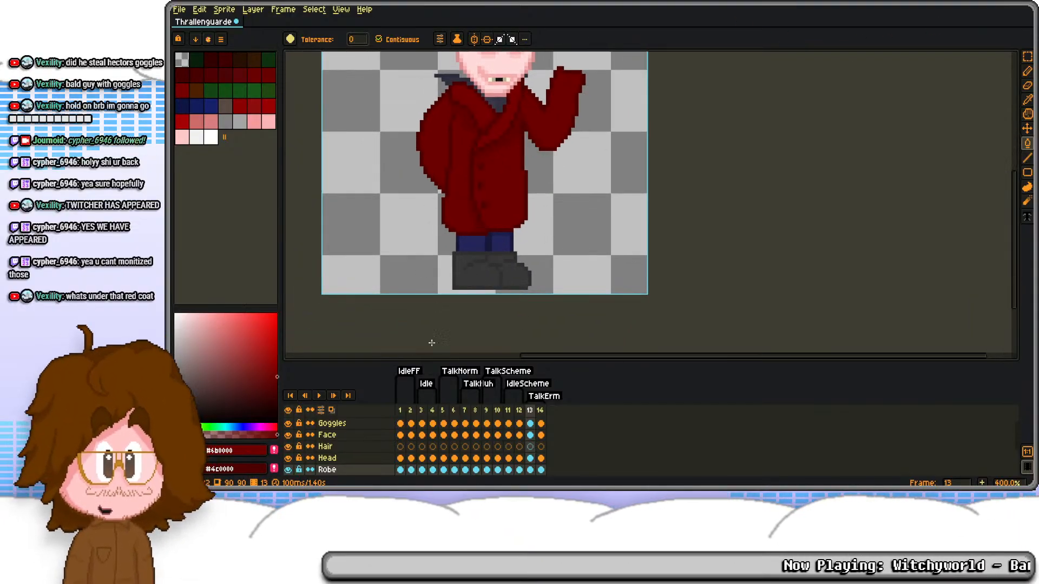
pyautogui.click(400, 410)
pyautogui.click(289, 471)
pyautogui.moveTo(417, 234); pyautogui.dragTo(467, 254)
pyautogui.scroll(3, 477, 219)
pyautogui.scroll(-2, 477, 220)
pyautogui.scroll(-1, 477, 231)
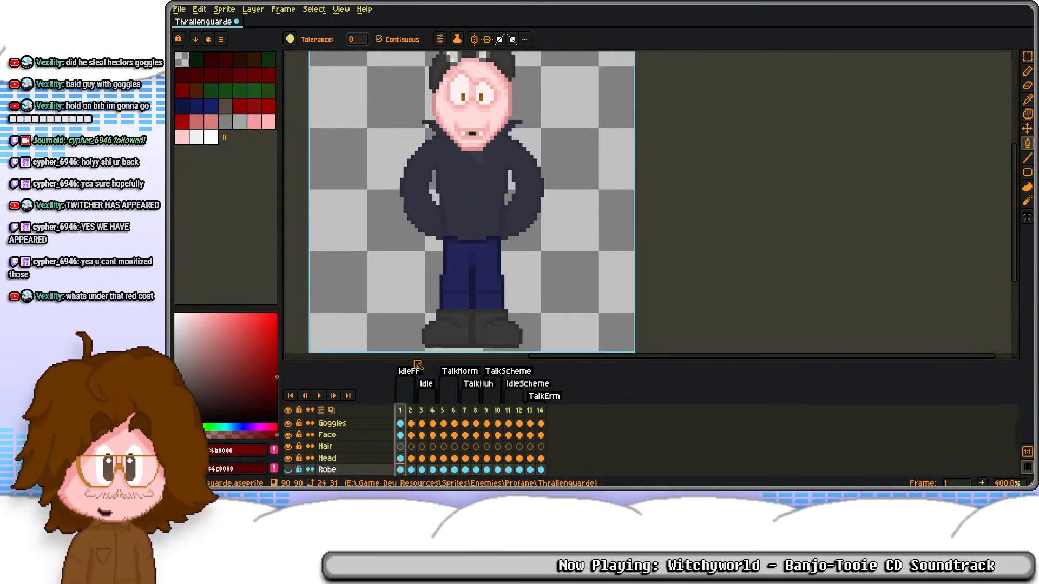
pyautogui.click(288, 470)
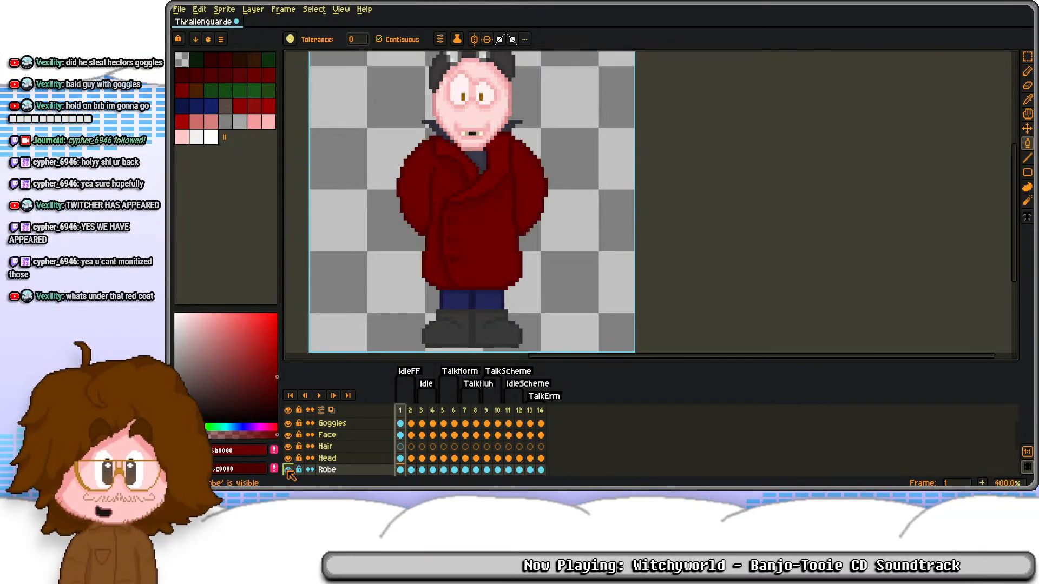
pyautogui.click(530, 469)
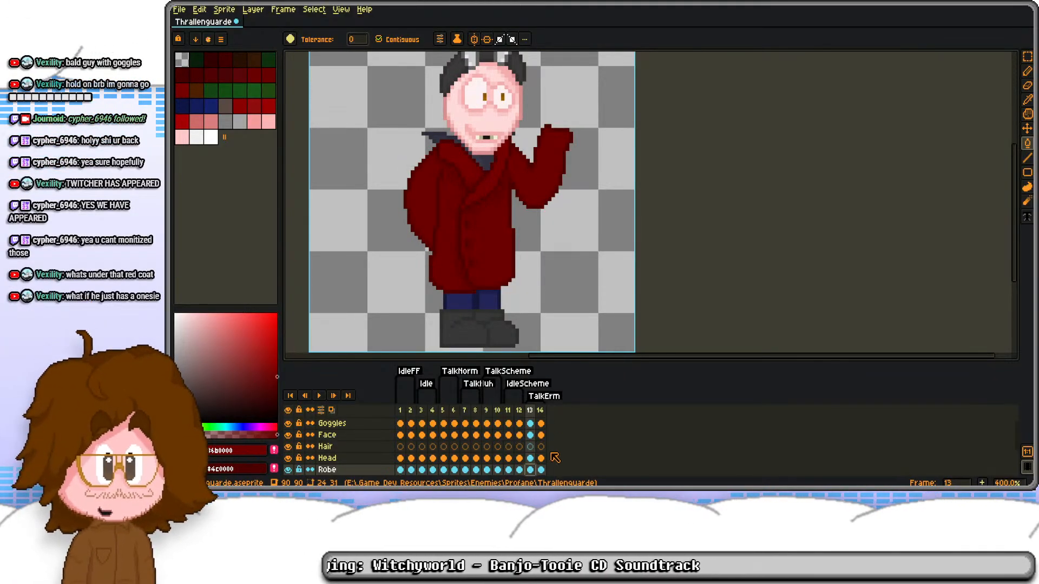
# Step: Sample the eye outline pink #f5aeae and clear the eyes and mouth from the Face layer on frame 13
pyautogui.click(533, 436)
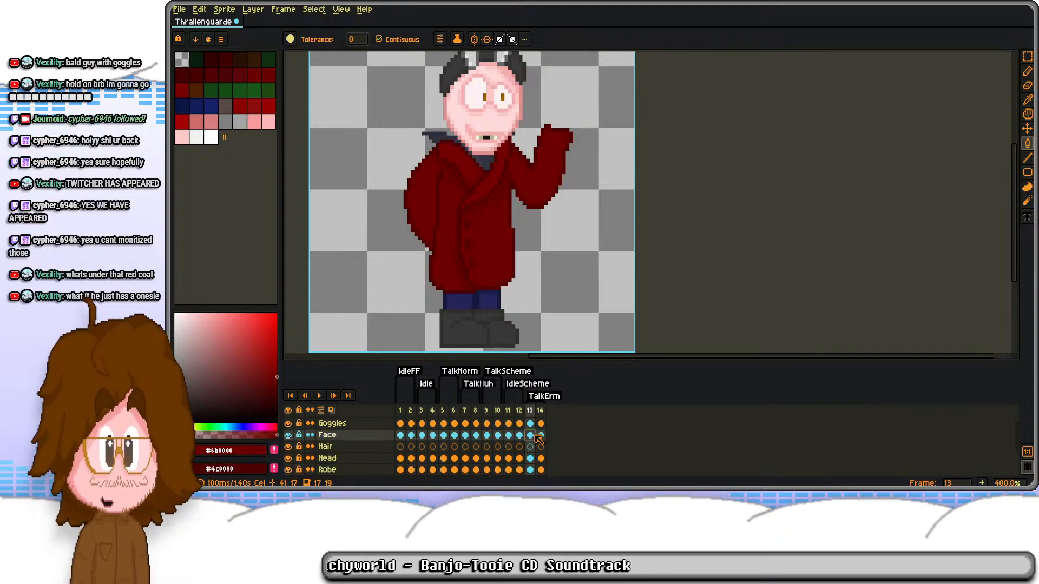
pyautogui.scroll(1, 533, 436)
pyautogui.moveTo(473, 113); pyautogui.dragTo(482, 200)
pyautogui.scroll(6, 484, 189)
pyautogui.press('b')
pyautogui.keyDown('alt'); pyautogui.click(490, 252); pyautogui.keyUp('alt')
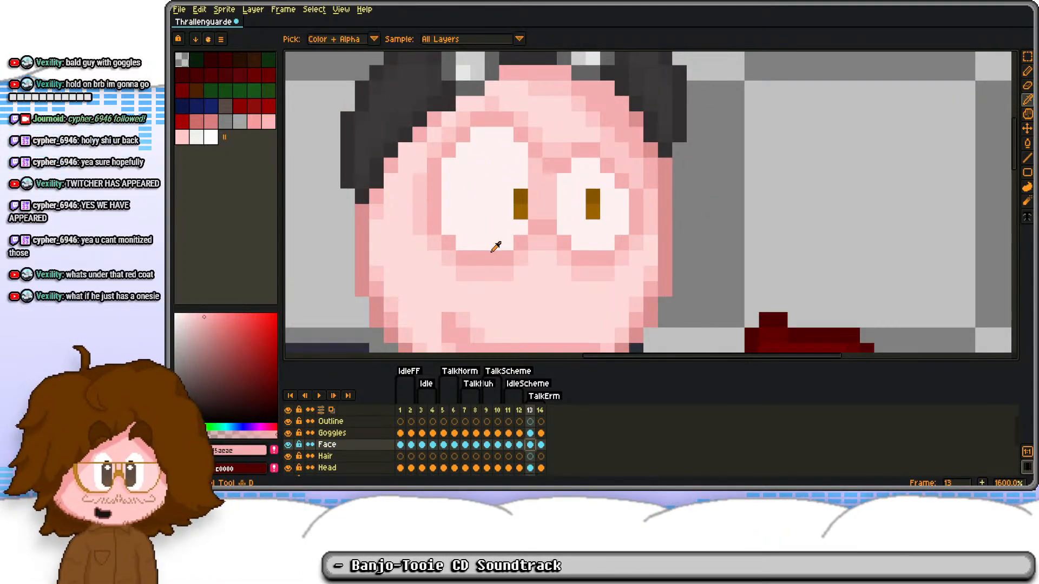
pyautogui.press('m')
pyautogui.moveTo(411, 94)
pyautogui.mouseDown()
pyautogui.moveTo(689, 235)
pyautogui.moveTo(689, 283)
pyautogui.mouseUp()
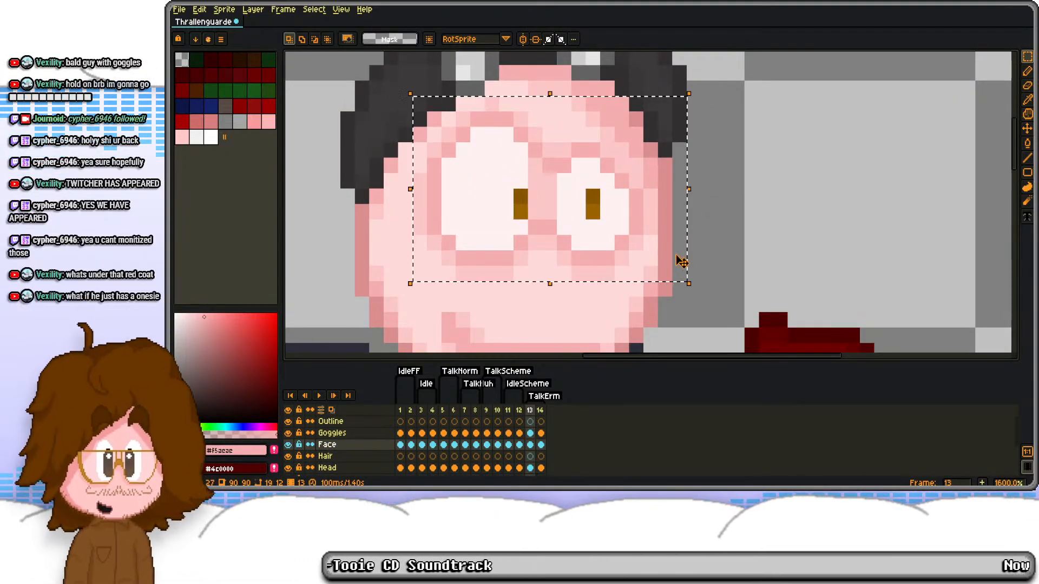
pyautogui.hotkey('ctrl', 'd')
pyautogui.press('b')
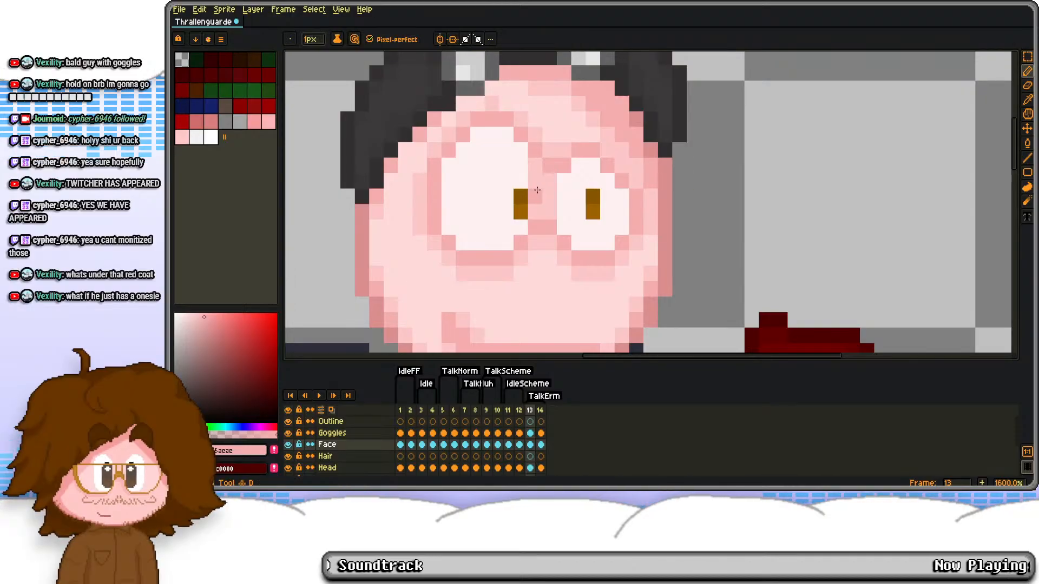
pyautogui.press('Delete')
# Step: Draw two closed eyes as thin horizontal pink lines across the face, with a lighter bridge between them
pyautogui.moveTo(536, 210)
pyautogui.mouseDown()
pyautogui.moveTo(515, 221)
pyautogui.moveTo(447, 211)
pyautogui.mouseUp()
pyautogui.click(434, 196)
pyautogui.press('e')
pyautogui.press('b')
pyautogui.moveTo(564, 211)
pyautogui.mouseDown()
pyautogui.moveTo(609, 211)
pyautogui.moveTo(635, 196)
pyautogui.mouseUp()
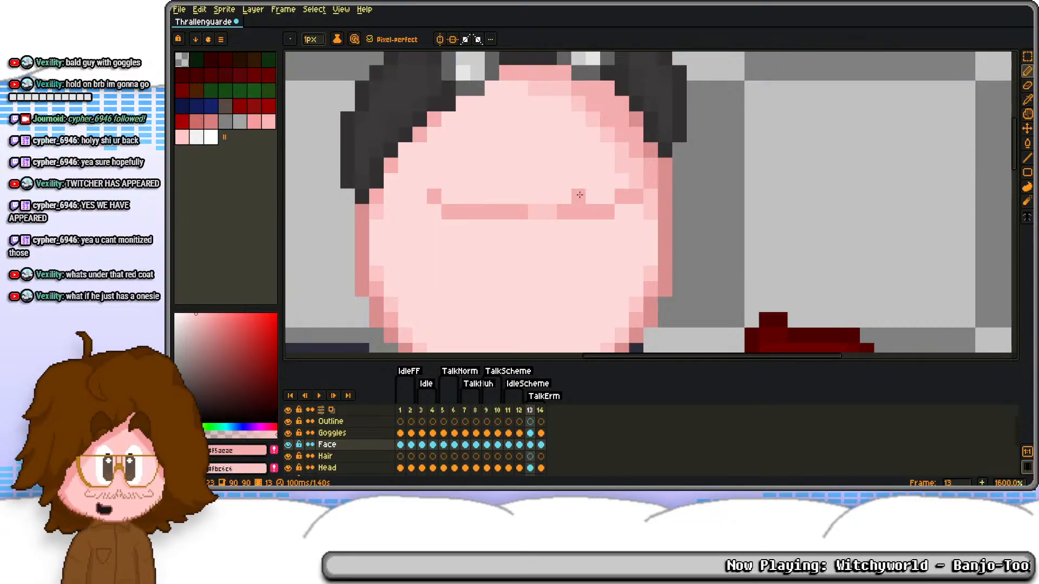
# Step: Erase the outer corner pixel of the left closed eye and move the closed-eye lines one pixel up
pyautogui.moveTo(491, 195); pyautogui.dragTo(522, 163)
pyautogui.scroll(1, 487, 178)
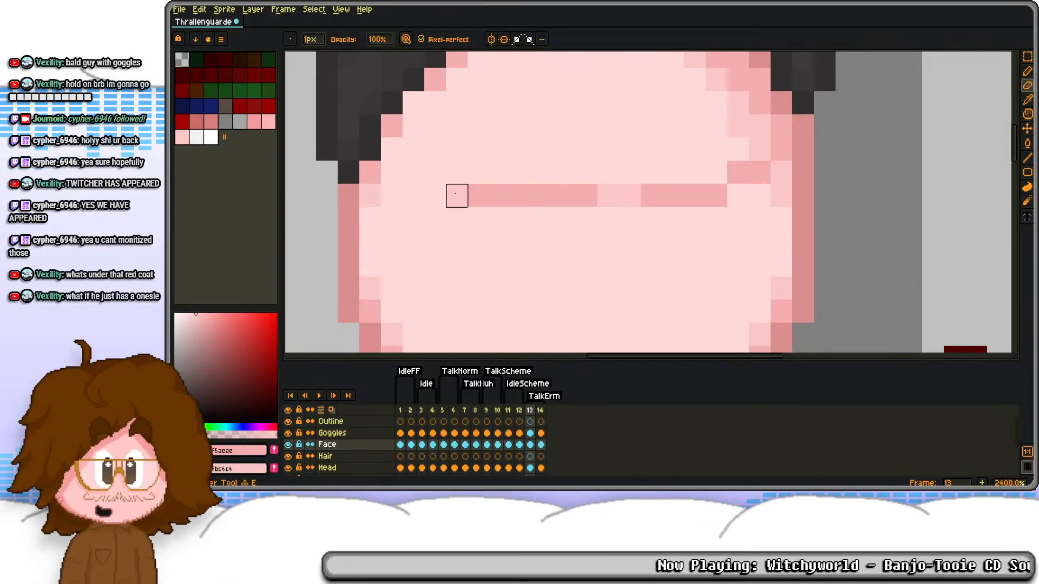
pyautogui.scroll(-5, 509, 147)
pyautogui.scroll(4, 509, 147)
pyautogui.press('m')
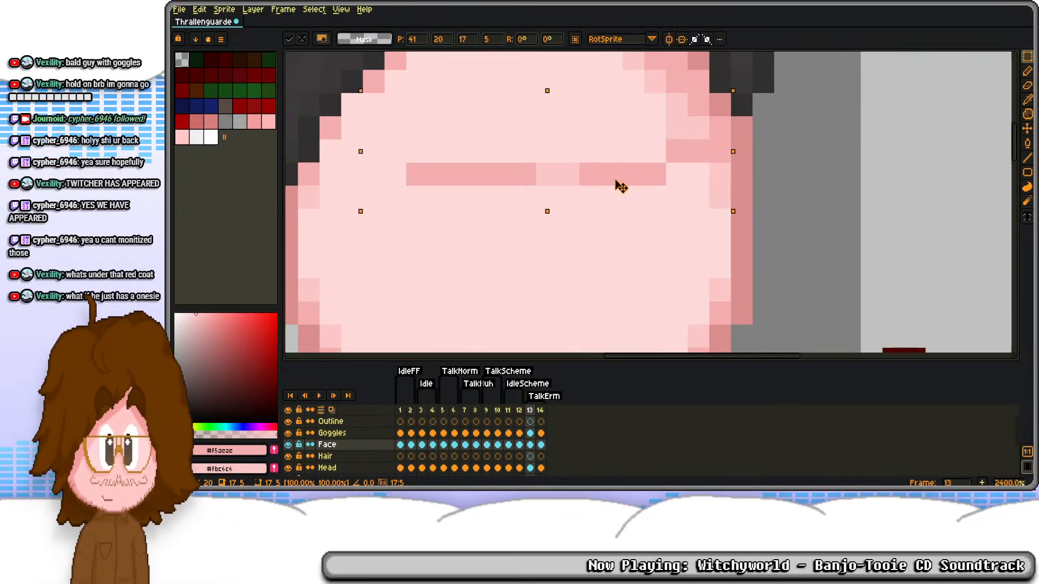
# Step: Add a corner pixel to the left closed eye and draw a shallow upward-curving pink forehead crease above the eyes
pyautogui.press('b')
pyautogui.click(396, 196)
pyautogui.moveTo(429, 103)
pyautogui.mouseDown()
pyautogui.moveTo(440, 166)
pyautogui.moveTo(561, 184)
pyautogui.moveTo(619, 143)
pyautogui.mouseUp()
pyautogui.hotkey('ctrl', 'z')
pyautogui.moveTo(449, 145)
pyautogui.mouseDown()
pyautogui.moveTo(594, 145)
pyautogui.moveTo(601, 123)
pyautogui.mouseUp()
pyautogui.click(578, 165)
pyautogui.click(599, 145)
pyautogui.rightClick(576, 144)
pyautogui.rightClick(594, 128)
# Step: Compare with frame 12's face, sample the darker pink and recolour both closed-eye lines on frame 13 with it
pyautogui.scroll(-3, 590, 109)
pyautogui.scroll(2, 547, 224)
pyautogui.click(519, 446)
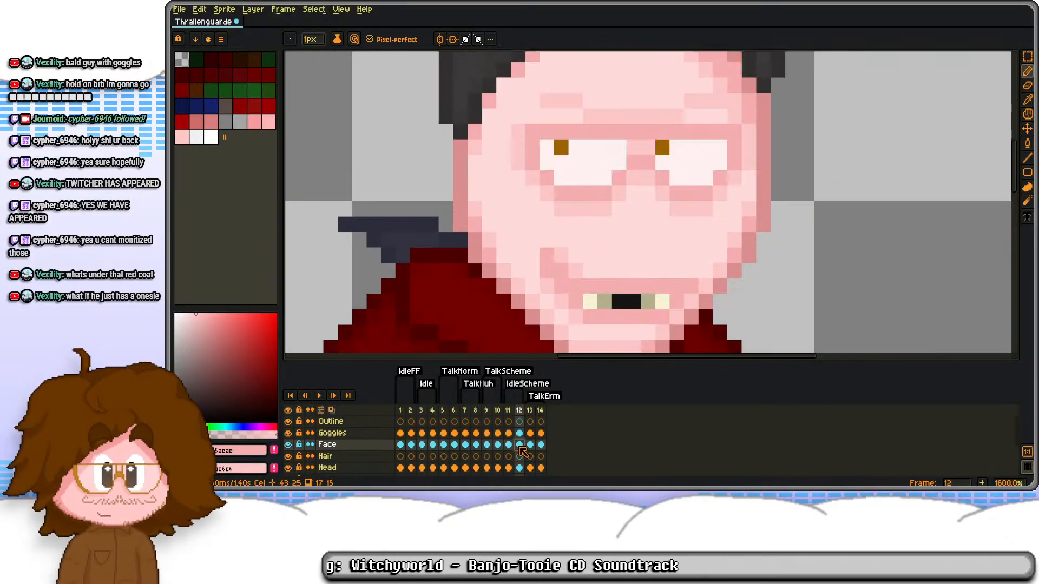
pyautogui.press('Right')
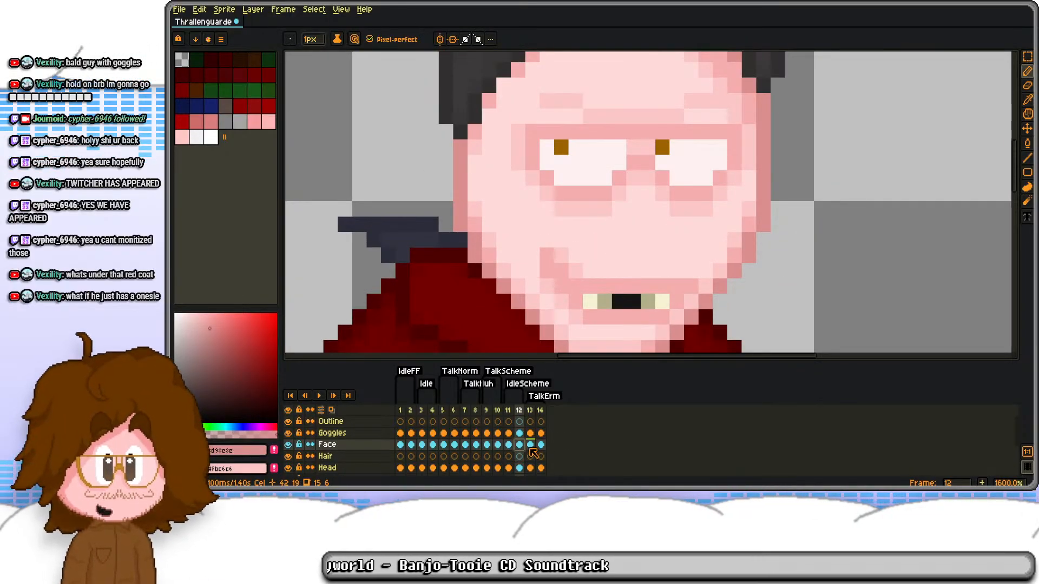
pyautogui.moveTo(551, 117); pyautogui.dragTo(545, 269)
pyautogui.press('g')
pyautogui.click(497, 237)
pyautogui.click(527, 222)
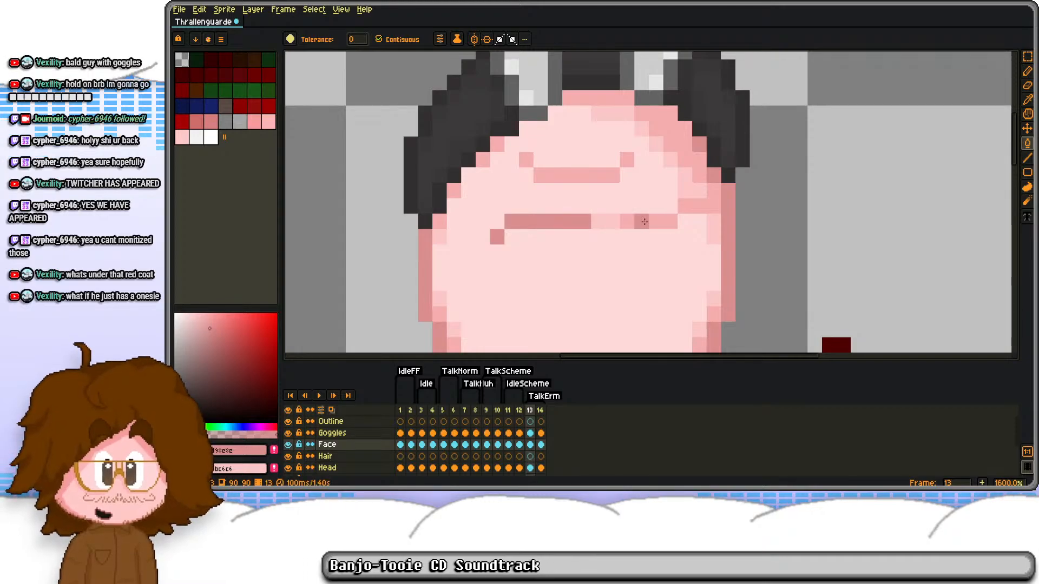
pyautogui.click(643, 222)
pyautogui.click(688, 207)
# Step: Soften the inner ends of both closed-eye lines with single lighter pink pixels
pyautogui.keyDown('alt'); pyautogui.rightClick(579, 173); pyautogui.keyUp('alt')
pyautogui.rightClick(579, 222)
pyautogui.hotkey('ctrl', 'z')
pyautogui.press('b')
pyautogui.rightClick(571, 220)
pyautogui.rightClick(582, 221)
pyautogui.rightClick(627, 221)
pyautogui.rightClick(640, 221)
pyautogui.hotkey('ctrl', 'z')
pyautogui.hotkey('ctrl', 'z')
pyautogui.click(571, 220)
pyautogui.rightClick(628, 221)
# Step: Rework the outer end of the left closed-eye line, undoing the last stray pixel
pyautogui.scroll(-1, 635, 162)
pyautogui.scroll(2, 536, 217)
pyautogui.rightClick(536, 222)
pyautogui.click(536, 199)
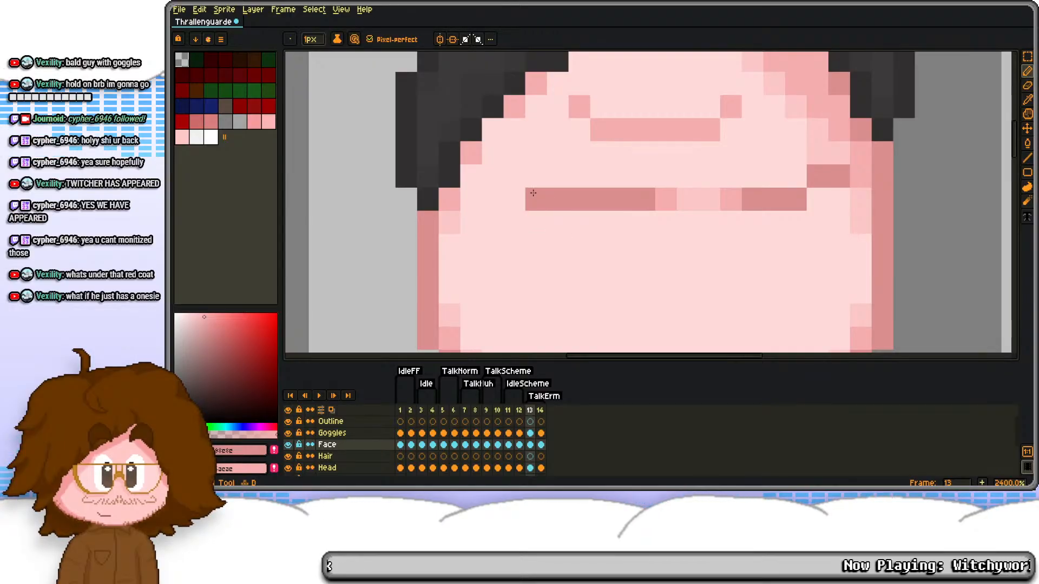
pyautogui.hotkey('ctrl', 'z')
# Step: Select the closed-eye lines, nudge them one pixel down and deselect
pyautogui.scroll(-2, 608, 173)
pyautogui.press('m')
pyautogui.moveTo(572, 174); pyautogui.dragTo(725, 198)
pyautogui.press('Down')
pyautogui.click(788, 185)
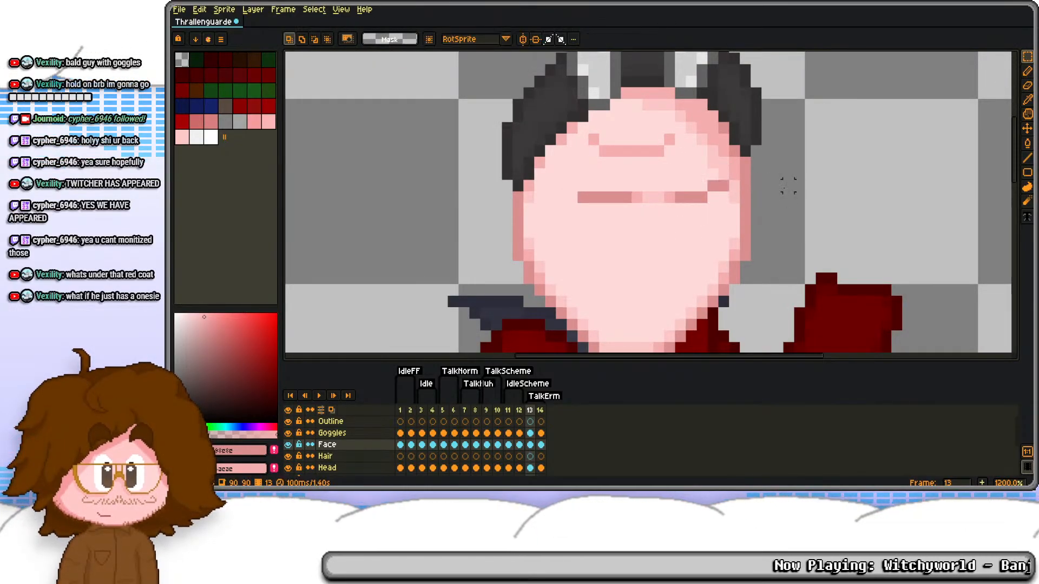
# Step: Copy the mouth from frame 5's Face layer, paste it into frame 13 and position it on the lower face
pyautogui.click(520, 446)
pyautogui.scroll(-3, 565, 208)
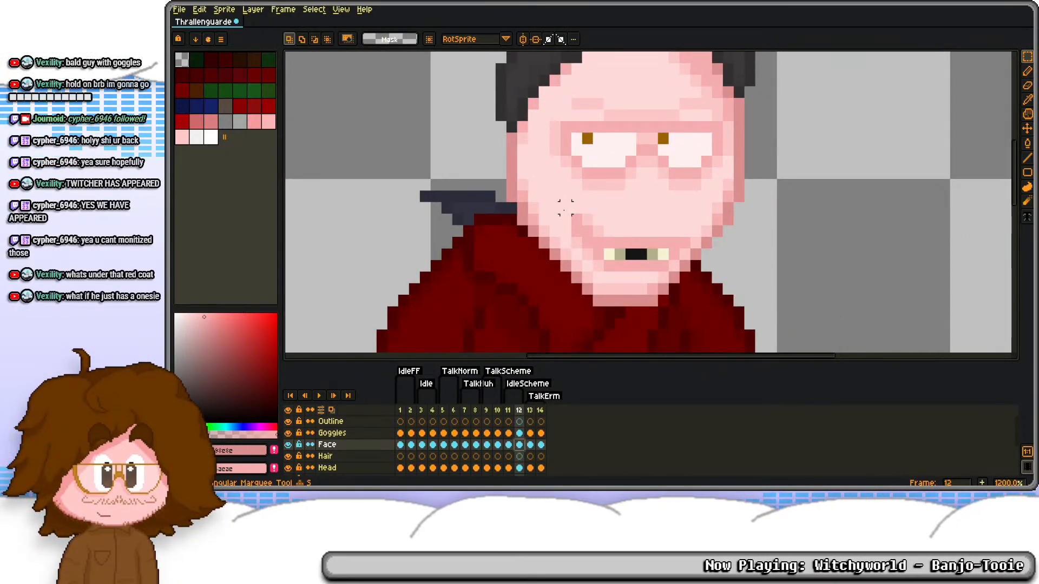
pyautogui.click(445, 445)
pyautogui.moveTo(554, 173); pyautogui.dragTo(718, 245)
pyautogui.click(530, 444)
pyautogui.hotkey('ctrl', 'v')
pyautogui.moveTo(631, 213)
pyautogui.mouseDown()
pyautogui.moveTo(619, 189)
pyautogui.moveTo(605, 232)
pyautogui.mouseUp()
pyautogui.hotkey('ctrl', 'd')
# Step: Erase the raised outer step of the right closed eye and extend its line by one level pixel
pyautogui.scroll(2, 670, 161)
pyautogui.press('e')
pyautogui.moveTo(701, 141); pyautogui.dragTo(721, 141)
pyautogui.press('b')
pyautogui.click(699, 163)
pyautogui.scroll(-2, 676, 141)
# Step: Erase the forehead crease and redraw it as a wavy brow line that rises in steps toward the right side
pyautogui.scroll(2, 546, 157)
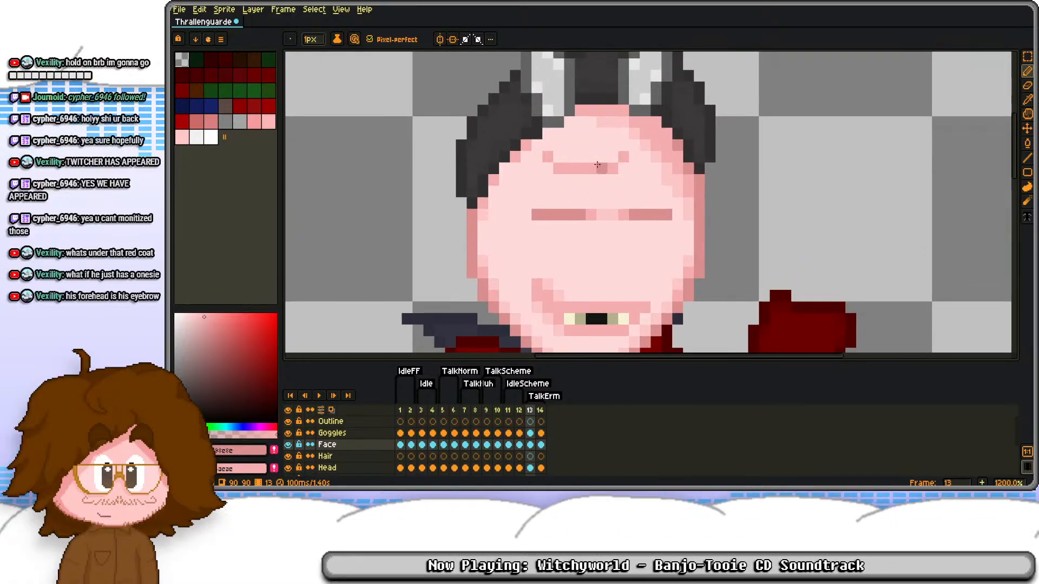
pyautogui.press('e')
pyautogui.moveTo(498, 148); pyautogui.dragTo(692, 149)
pyautogui.click(519, 171)
pyautogui.press('b')
pyautogui.moveTo(497, 194)
pyautogui.mouseDown()
pyautogui.moveTo(676, 173)
pyautogui.moveTo(691, 149)
pyautogui.mouseUp()
pyautogui.hotkey('ctrl', 'z')
pyautogui.moveTo(538, 215)
pyautogui.mouseDown()
pyautogui.moveTo(690, 152)
pyautogui.moveTo(550, 215)
pyautogui.moveTo(496, 196)
pyautogui.mouseUp()
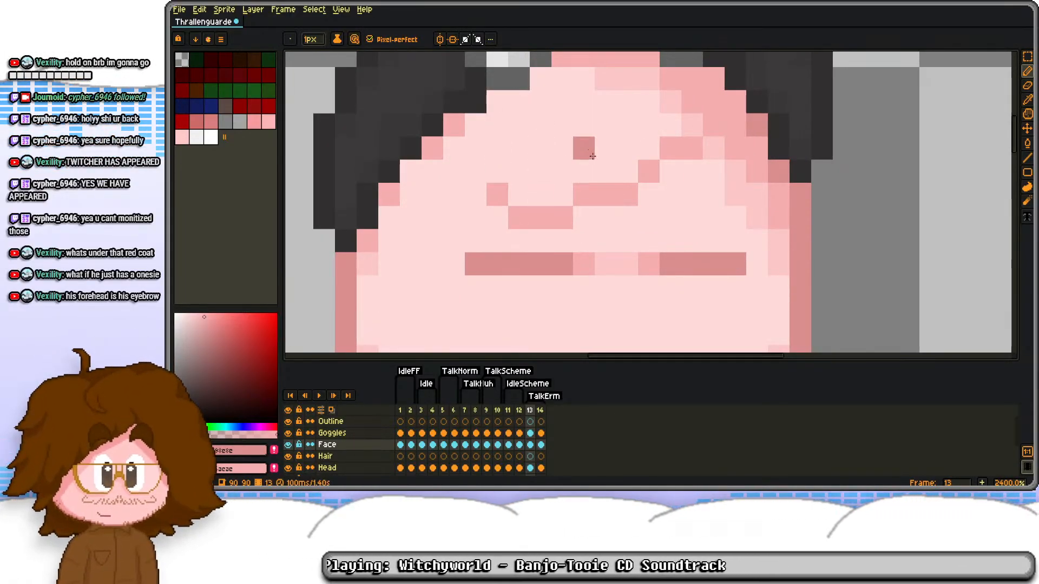
pyautogui.scroll(-3, 615, 164)
pyautogui.scroll(3, 621, 164)
pyautogui.press('m')
pyautogui.moveTo(623, 113); pyautogui.dragTo(691, 165)
pyautogui.scroll(-4, 747, 157)
pyautogui.scroll(1, 749, 174)
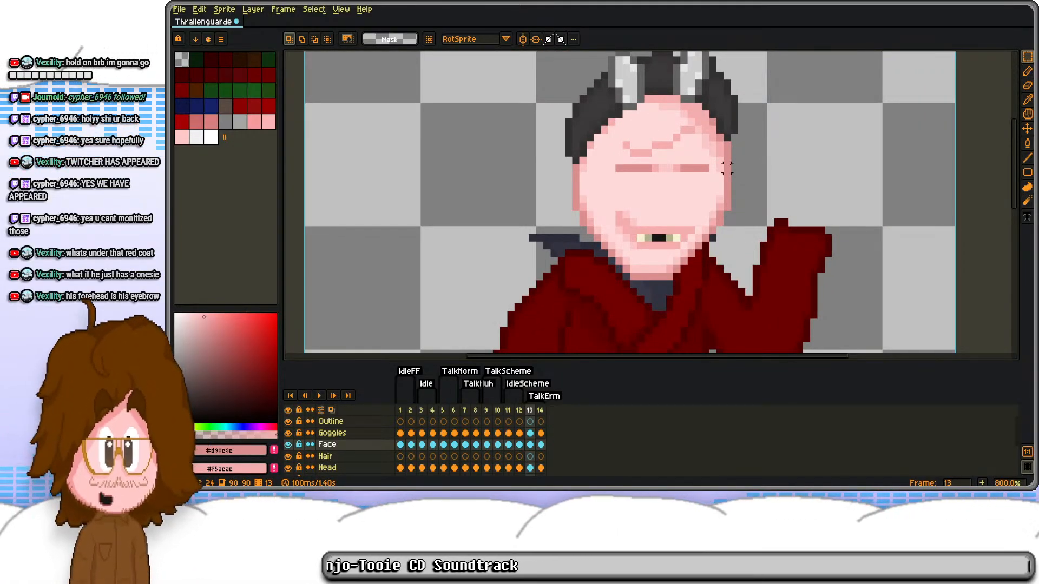
pyautogui.scroll(3, 697, 190)
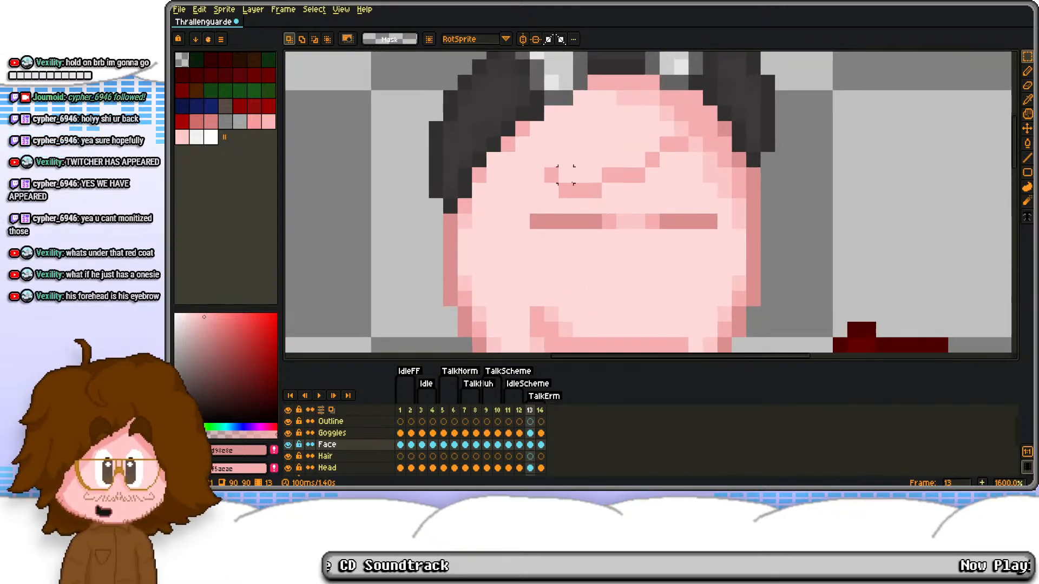
pyautogui.scroll(-4, 613, 144)
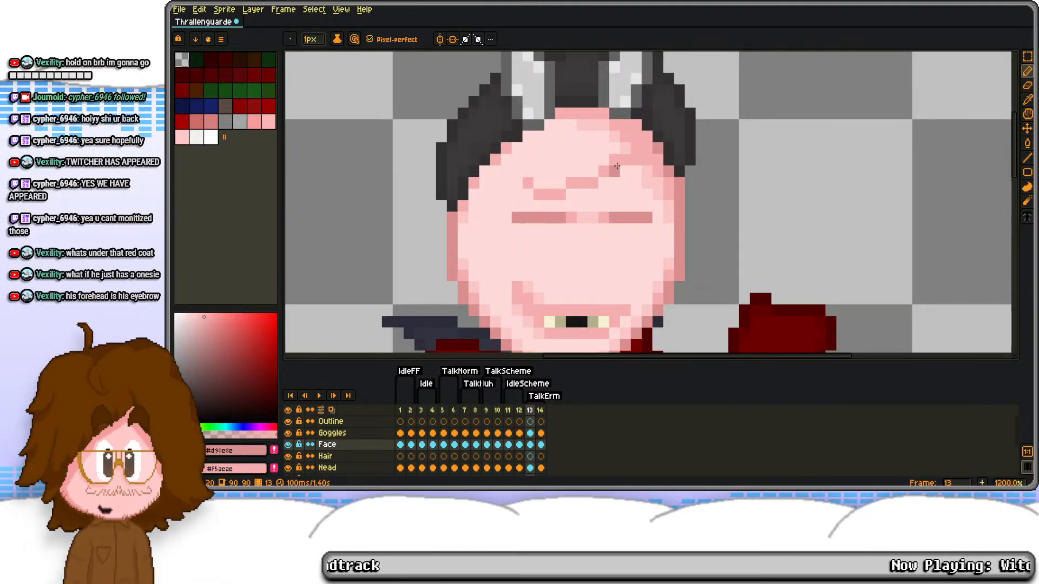
pyautogui.scroll(-4, 608, 100)
pyautogui.scroll(5, 616, 98)
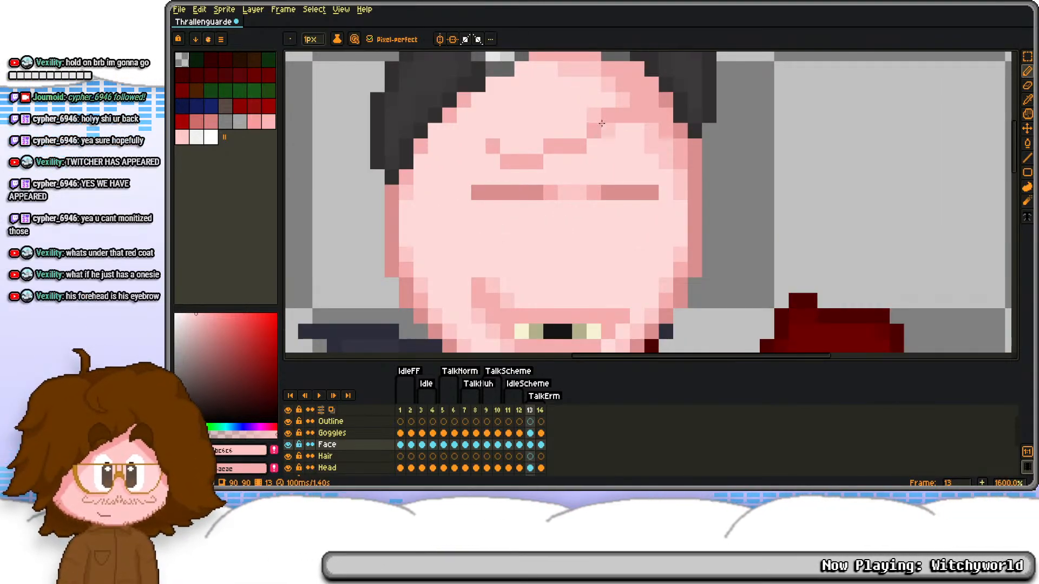
pyautogui.scroll(-4, 532, 157)
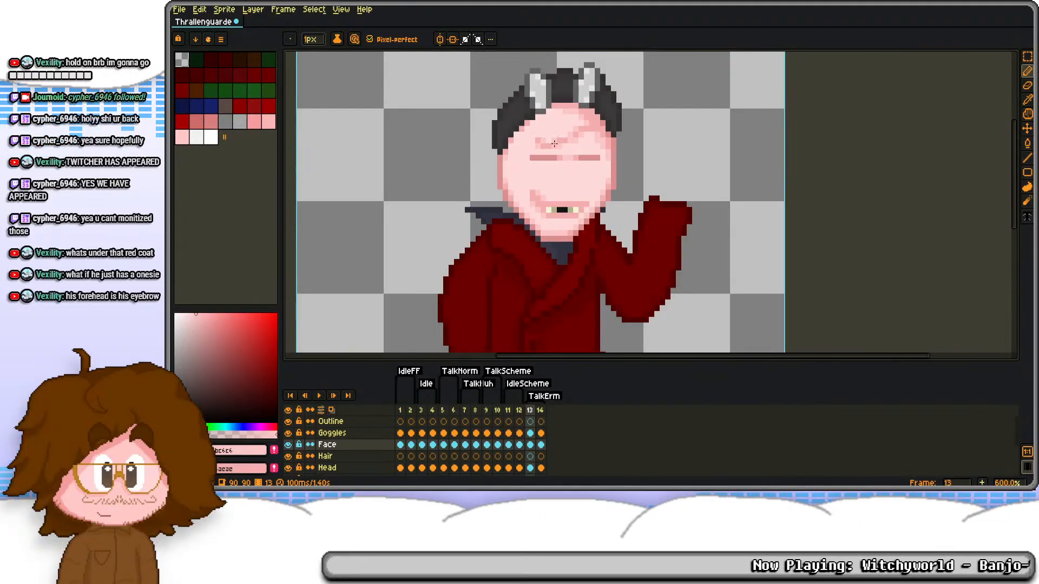
pyautogui.scroll(4, 550, 179)
pyautogui.scroll(-3, 550, 180)
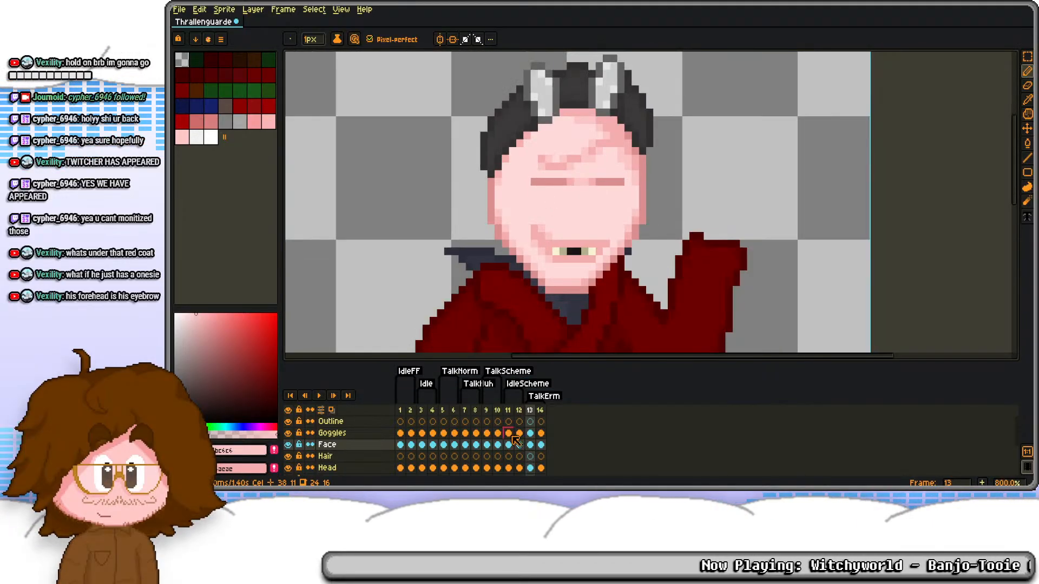
# Step: Copy frame 13's cels from the Goggles layer down to the Head layer into frame 14
pyautogui.click(541, 445)
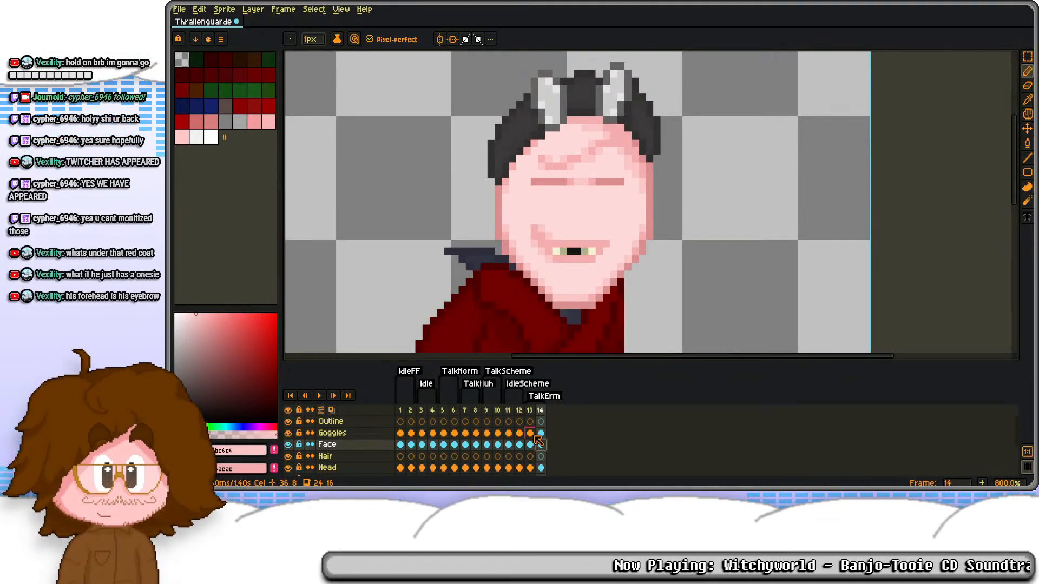
pyautogui.moveTo(532, 435); pyautogui.dragTo(531, 468)
pyautogui.hotkey('ctrl', 'c')
pyautogui.click(541, 434)
pyautogui.hotkey('ctrl', 'v')
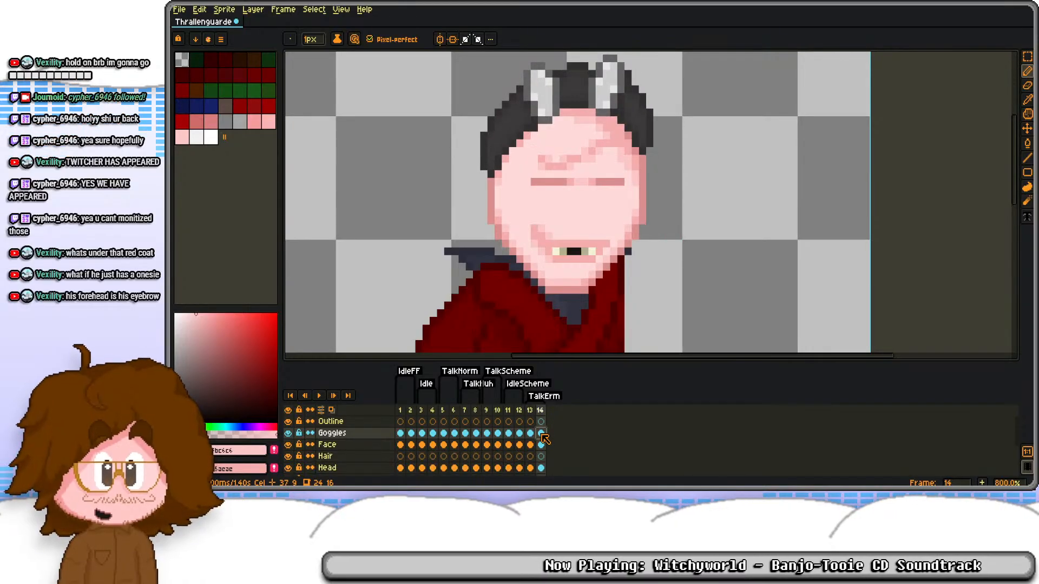
# Step: Replace the mouth on frame 14's Face layer with the open mouth copied from frame 6, aligned to the lower face
pyautogui.click(455, 445)
pyautogui.press('m')
pyautogui.moveTo(532, 234); pyautogui.dragTo(628, 290)
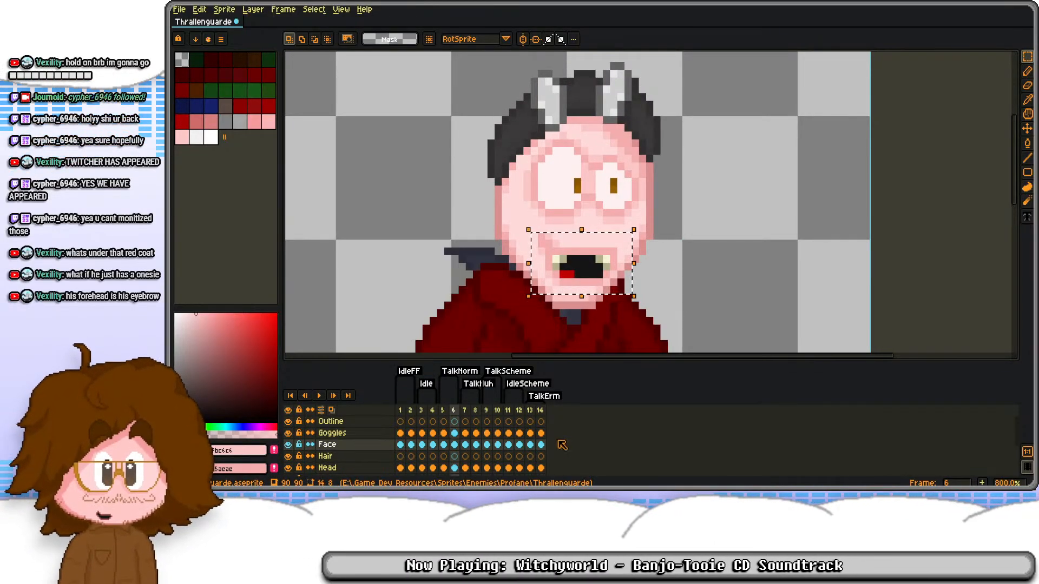
pyautogui.hotkey('ctrl', 'c')
pyautogui.press('End')
pyautogui.hotkey('ctrl', 'v')
pyautogui.hotkey('ctrl', 'z')
pyautogui.press('Delete')
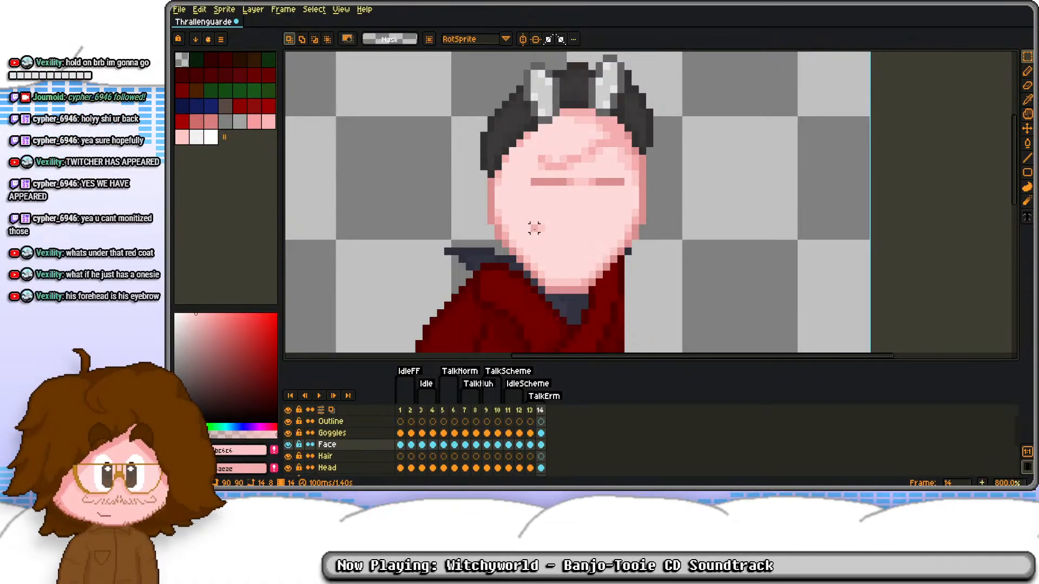
pyautogui.hotkey('ctrl', 'v')
pyautogui.moveTo(556, 253); pyautogui.dragTo(541, 238)
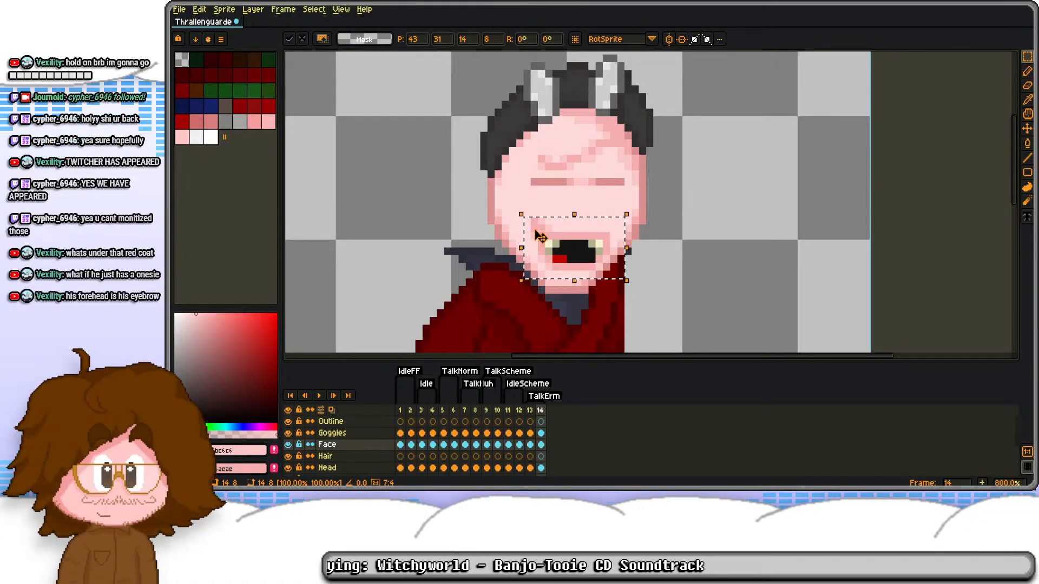
pyautogui.press('Return')
pyautogui.press('Return')
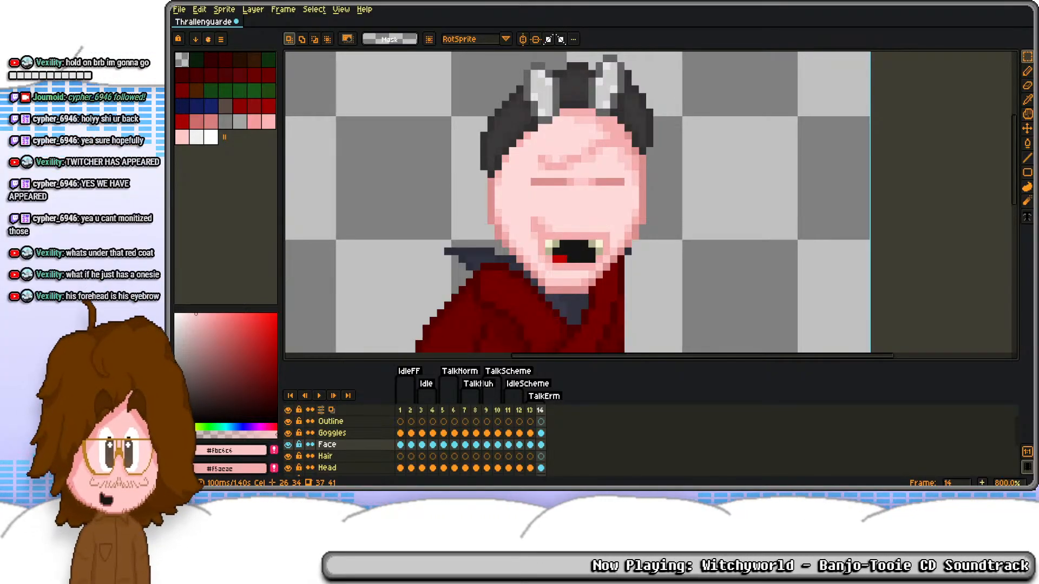
# Step: On frame 13's Robe layer, draw the curled finger's outline above the raised sleeve in the dark skin outline colour
pyautogui.scroll(-2, 605, 204)
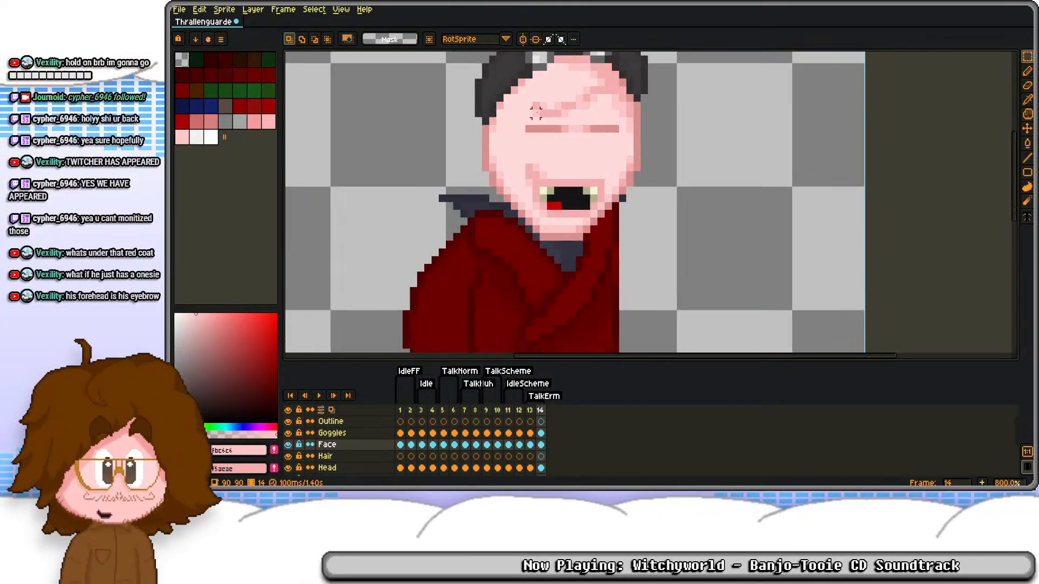
pyautogui.scroll(-1, 540, 454)
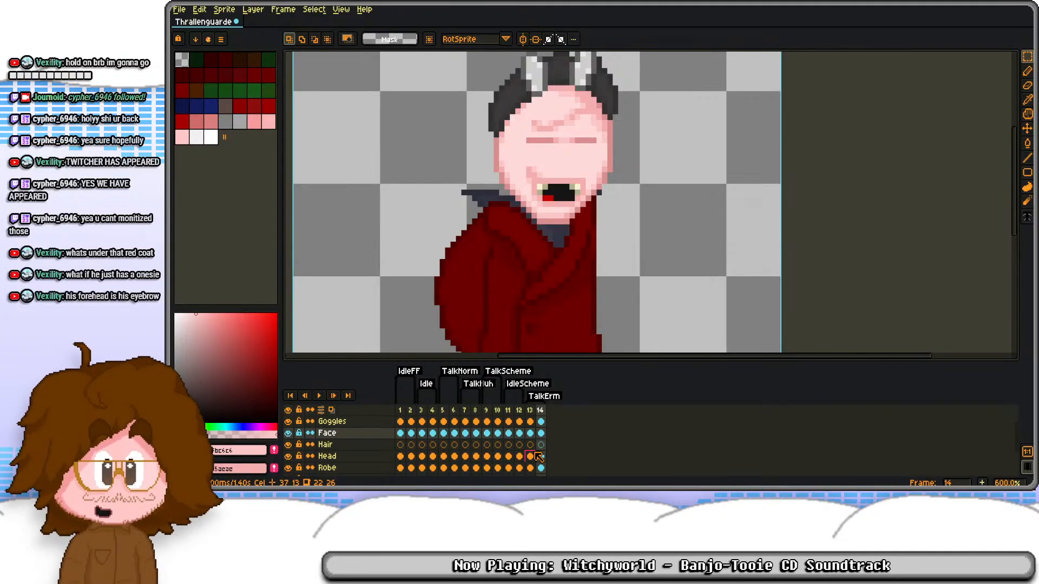
pyautogui.click(530, 468)
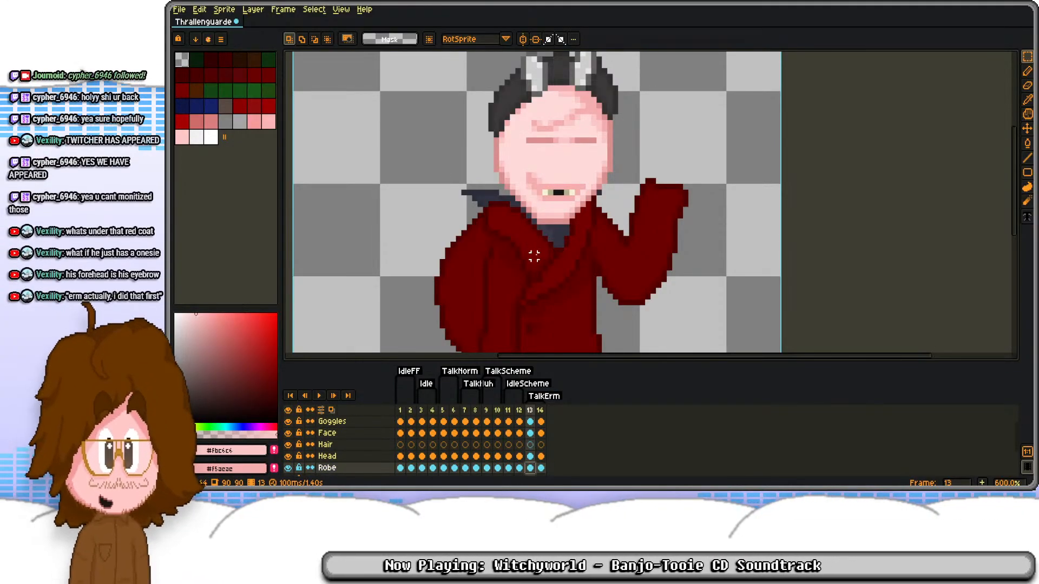
pyautogui.scroll(2, 647, 129)
pyautogui.press('b')
pyautogui.keyDown('alt'); pyautogui.click(577, 199); pyautogui.keyUp('alt')
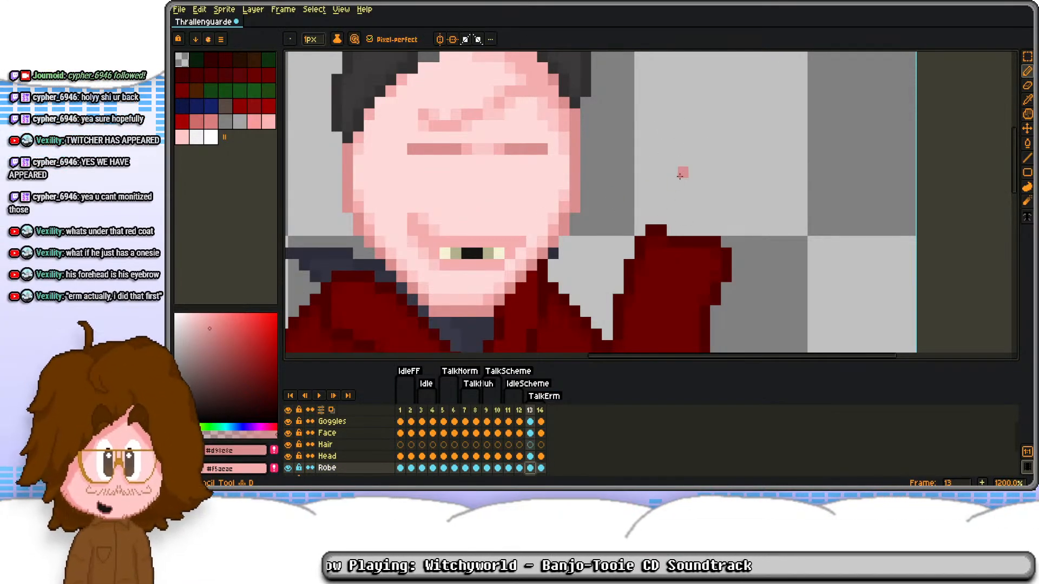
pyautogui.moveTo(672, 185); pyautogui.dragTo(644, 234)
pyautogui.scroll(1, 628, 238)
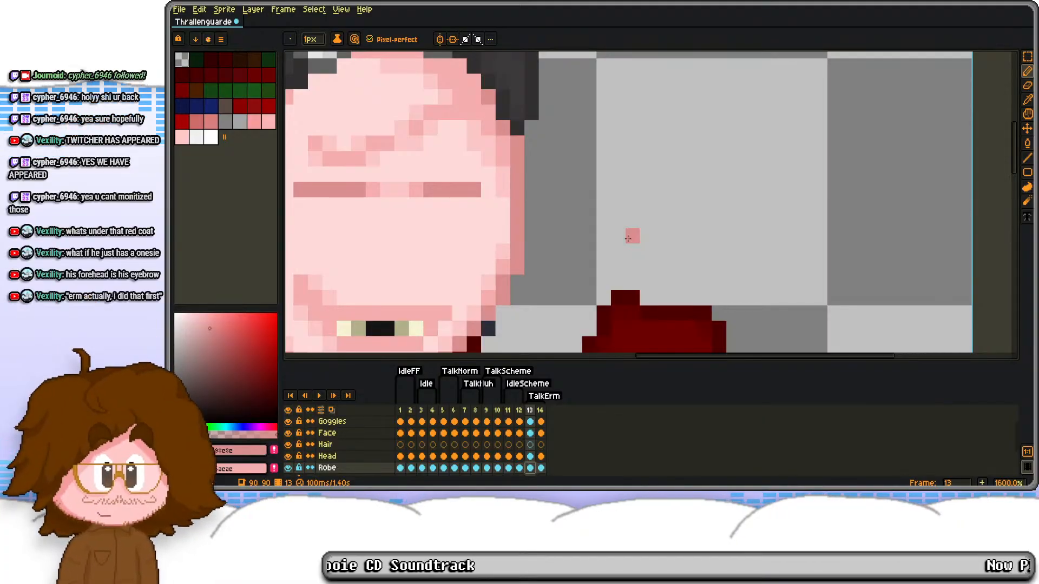
pyautogui.scroll(1, 630, 236)
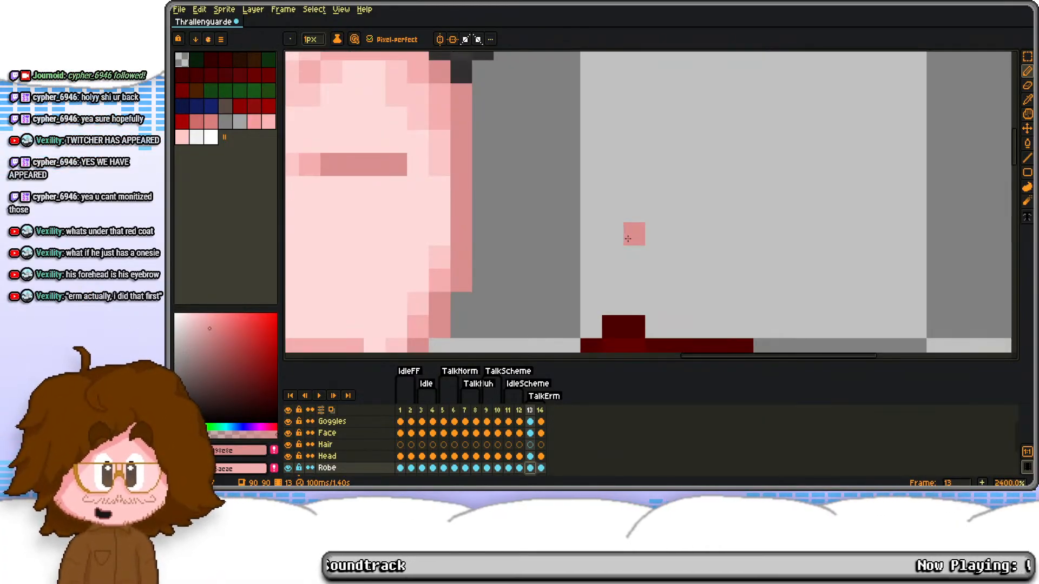
pyautogui.scroll(-2, 606, 184)
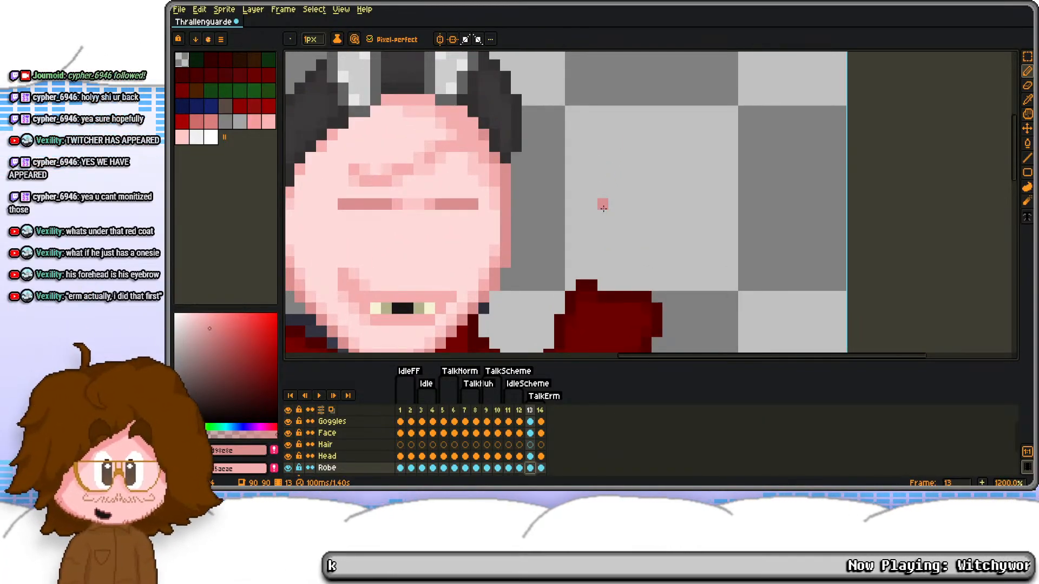
pyautogui.scroll(1, 606, 227)
pyautogui.moveTo(586, 210)
pyautogui.mouseDown()
pyautogui.moveTo(634, 245)
pyautogui.moveTo(591, 267)
pyautogui.moveTo(570, 271)
pyautogui.mouseUp()
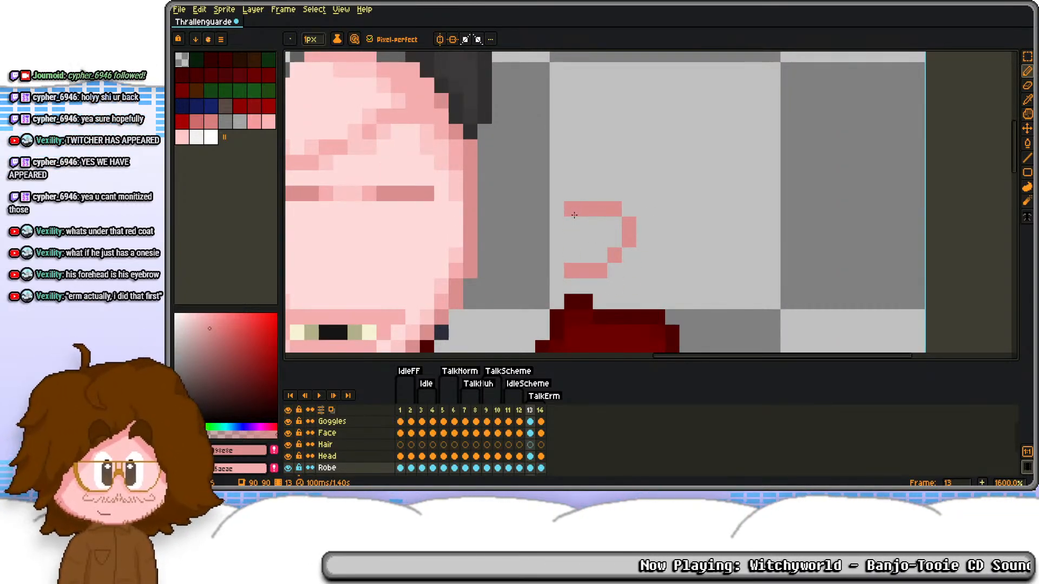
# Step: Complete the hand outline with a raised index finger and rounded back, and smooth the stepped edge beside the curled finger
pyautogui.moveTo(557, 254)
pyautogui.mouseDown()
pyautogui.moveTo(543, 212)
pyautogui.moveTo(589, 188)
pyautogui.moveTo(527, 218)
pyautogui.moveTo(528, 182)
pyautogui.moveTo(554, 114)
pyautogui.moveTo(592, 208)
pyautogui.moveTo(576, 145)
pyautogui.mouseUp()
pyautogui.moveTo(574, 137)
pyautogui.mouseDown()
pyautogui.moveTo(623, 188)
pyautogui.moveTo(626, 268)
pyautogui.moveTo(602, 290)
pyautogui.mouseUp()
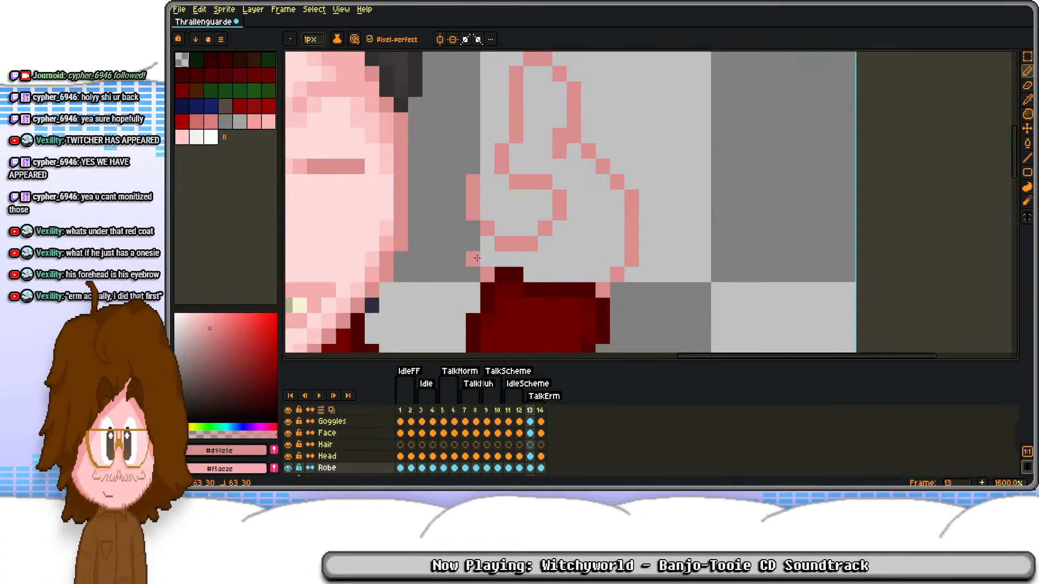
pyautogui.moveTo(476, 258); pyautogui.dragTo(474, 228)
pyautogui.click(485, 187)
pyautogui.press('e')
pyautogui.click(474, 183)
pyautogui.press('b')
pyautogui.click(487, 198)
pyautogui.press('e')
pyautogui.click(473, 199)
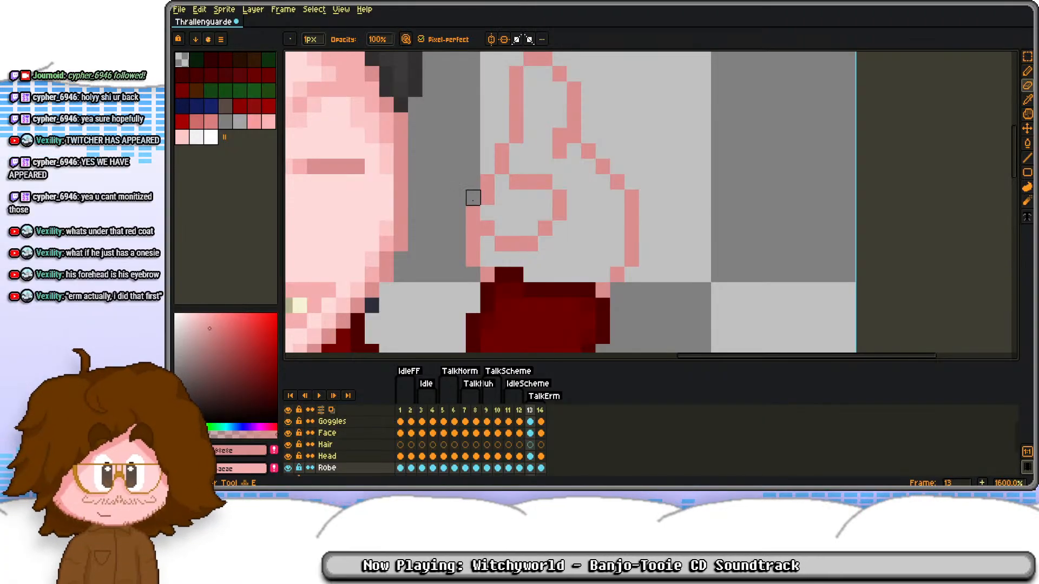
# Step: Adjust the curled finger's inner line and fill the hand outline with the pale skin colour
pyautogui.scroll(-3, 487, 190)
pyautogui.scroll(4, 547, 169)
pyautogui.press('b')
pyautogui.click(547, 170)
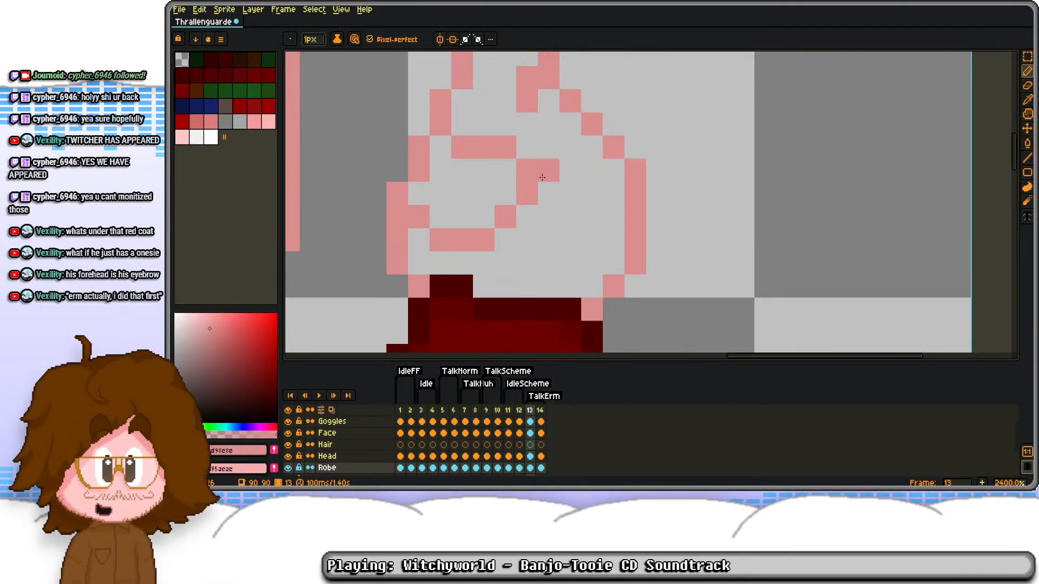
pyautogui.scroll(-6, 543, 183)
pyautogui.scroll(5, 540, 200)
pyautogui.keyDown('alt'); pyautogui.click(419, 190); pyautogui.keyUp('alt')
pyautogui.press('g')
pyautogui.click(548, 231)
pyautogui.click(544, 174)
pyautogui.click(563, 167)
# Step: Redraw the curled finger's crease and soften it with medium pink and #fbc6c6 shading pixels
pyautogui.press('b')
pyautogui.moveTo(568, 154)
pyautogui.mouseDown()
pyautogui.moveTo(595, 157)
pyautogui.moveTo(603, 171)
pyautogui.moveTo(585, 184)
pyautogui.mouseUp()
pyautogui.click(589, 200)
pyautogui.keyDown('alt'); pyautogui.click(575, 215); pyautogui.keyUp('alt')
pyautogui.click(568, 163)
pyautogui.keyDown('alt'); pyautogui.click(425, 219); pyautogui.keyUp('alt')
pyautogui.keyDown('alt'); pyautogui.rightClick(416, 236); pyautogui.keyUp('alt')
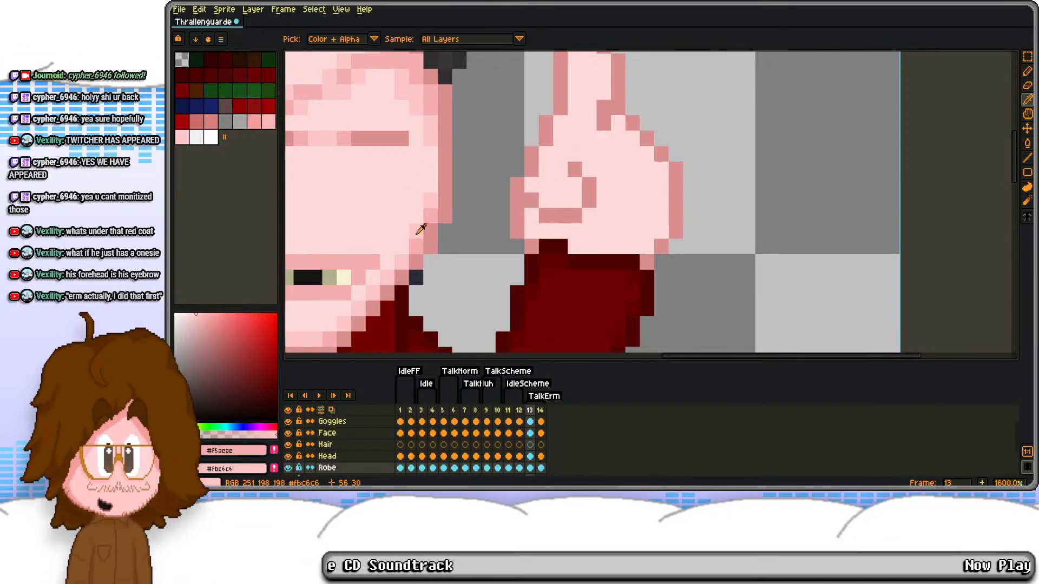
pyautogui.rightClick(586, 169)
pyautogui.rightClick(576, 181)
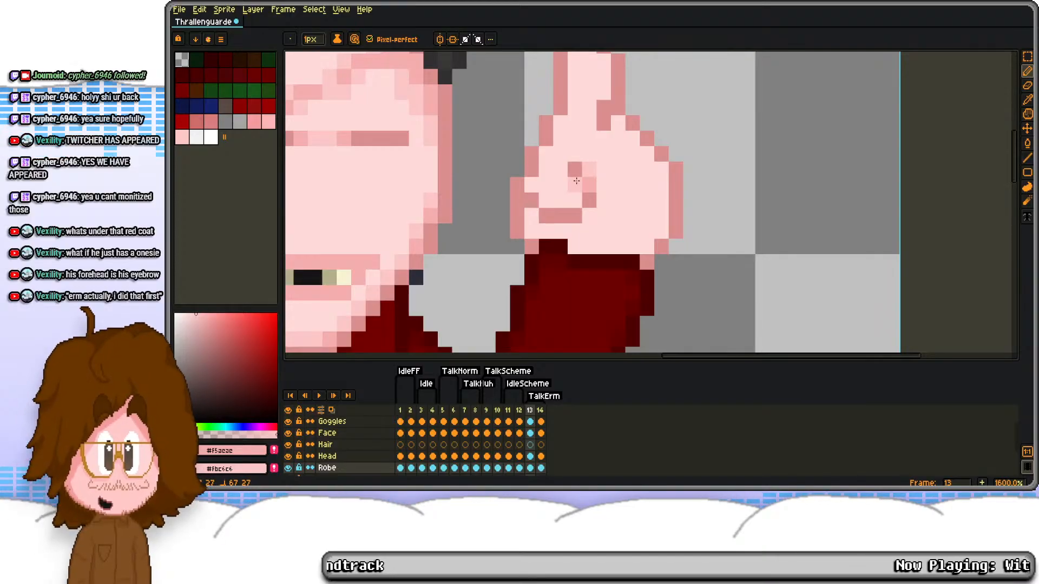
# Step: Shade the hand's lower edge above the cuff and the corner of the curled finger with the two pink tones
pyautogui.scroll(-4, 573, 154)
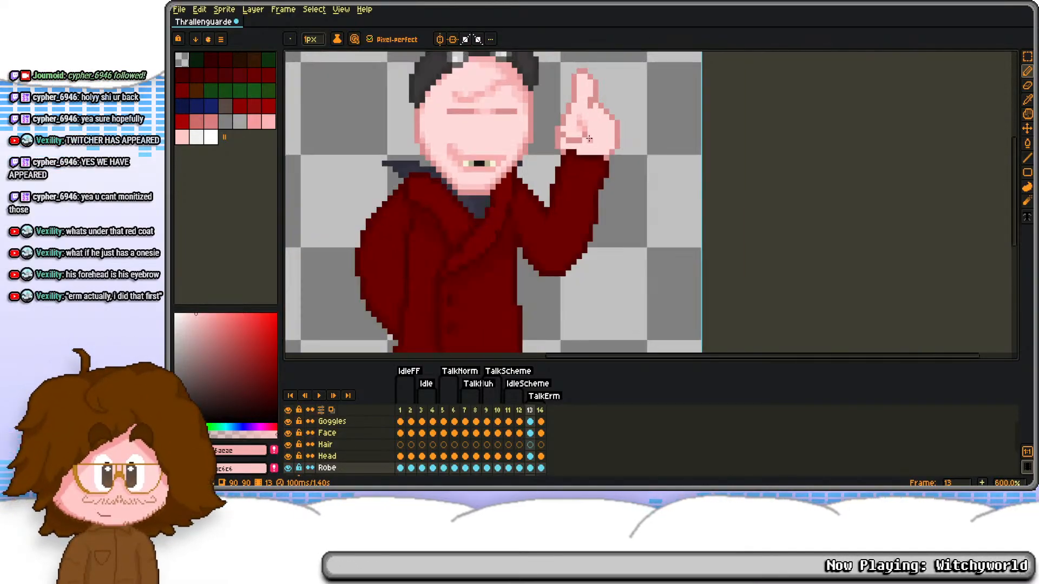
pyautogui.scroll(6, 468, 206)
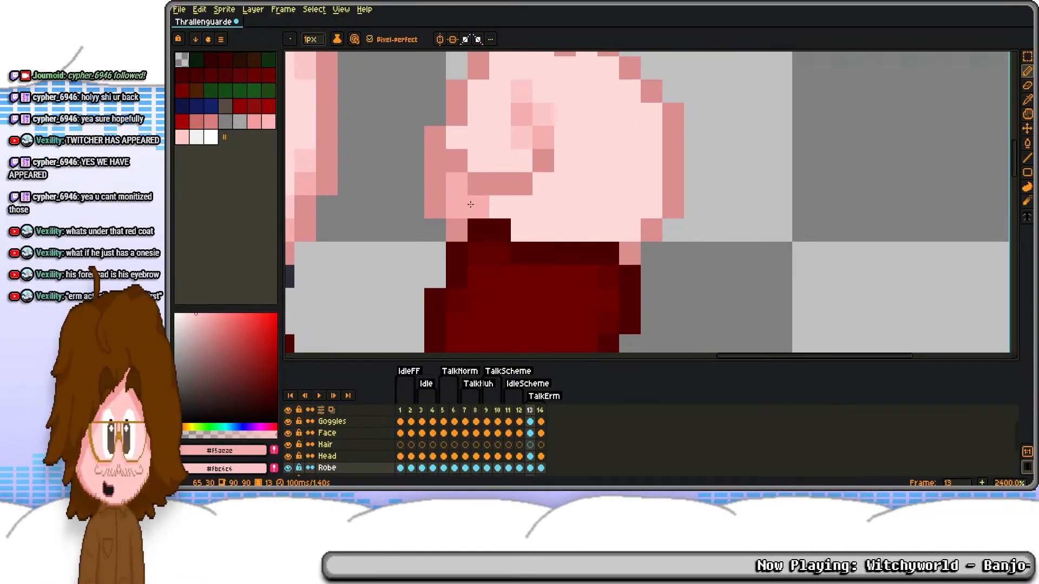
pyautogui.click(543, 183)
pyautogui.moveTo(475, 209)
pyautogui.mouseDown()
pyautogui.moveTo(543, 230)
pyautogui.moveTo(628, 229)
pyautogui.moveTo(610, 230)
pyautogui.mouseUp()
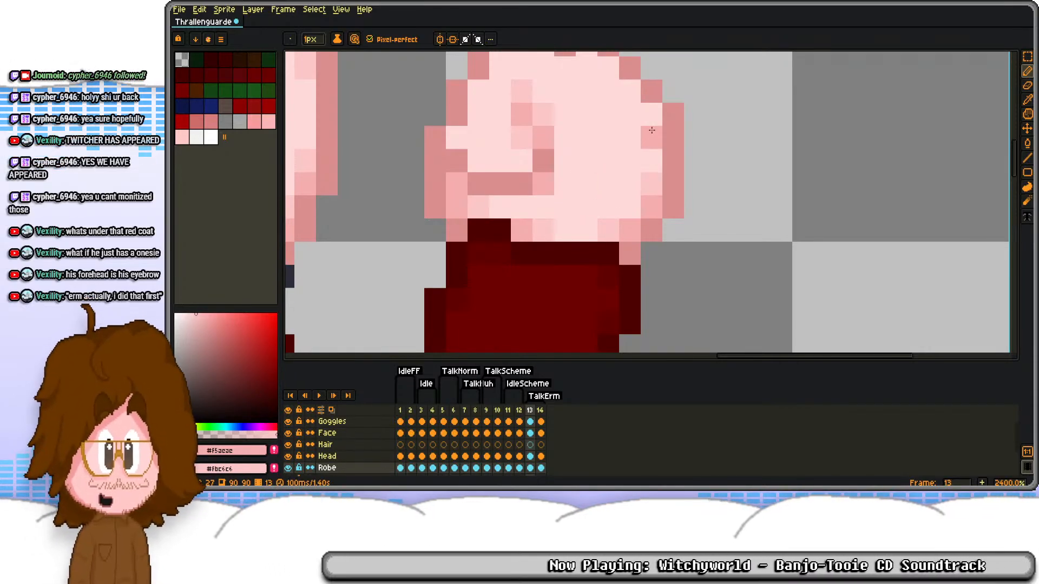
# Step: Shade the knuckle slope and the right inner edge of the raised index finger with medium and light pink
pyautogui.scroll(3, 629, 92)
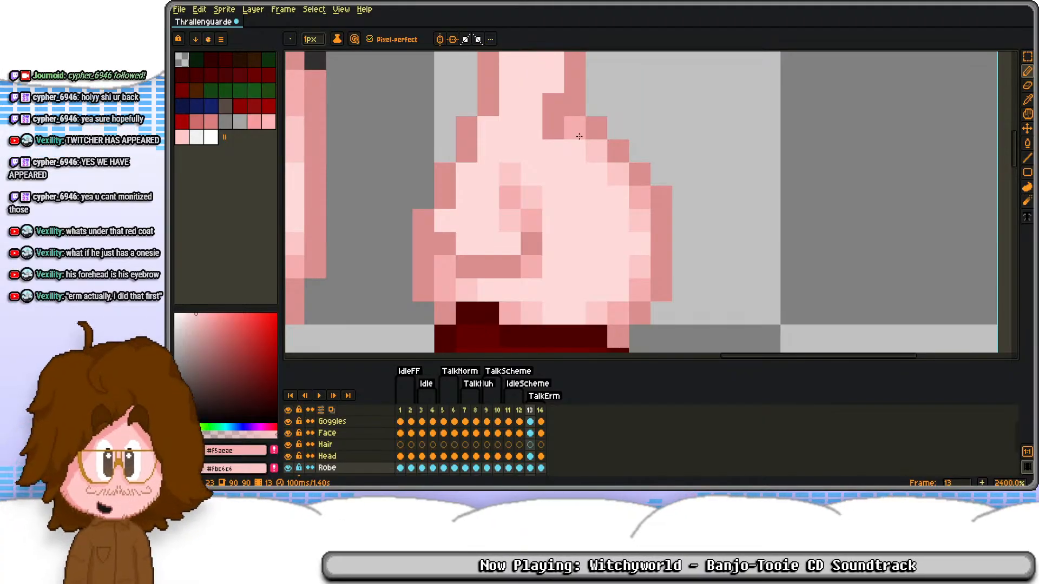
pyautogui.click(577, 131)
pyautogui.click(554, 101)
pyautogui.moveTo(554, 101); pyautogui.dragTo(552, 170)
pyautogui.rightClick(552, 150)
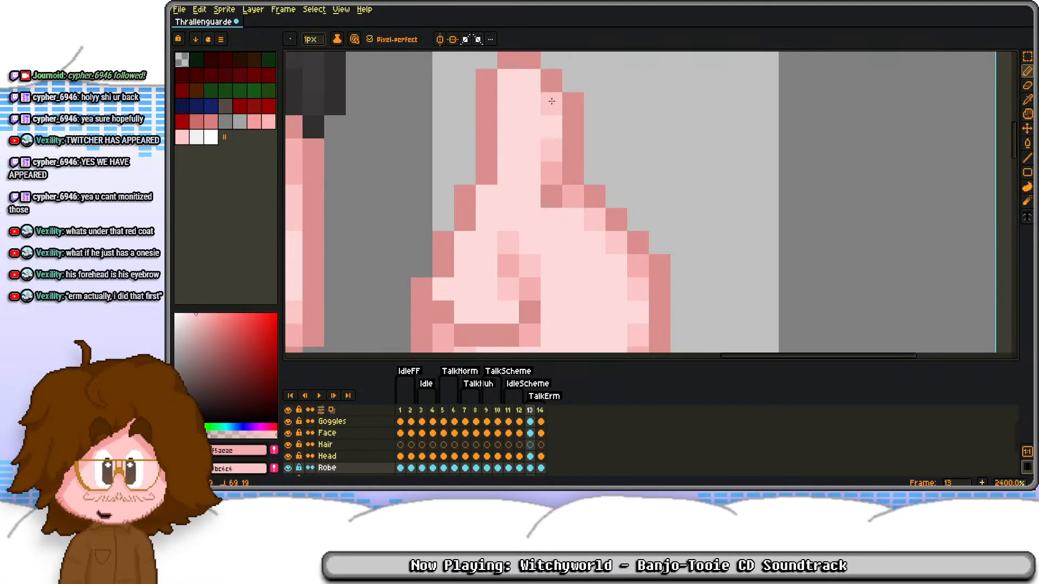
pyautogui.rightClick(550, 101)
# Step: Shade the fingertip and the left inner edge of the hand down to the curled finger with the pink tones
pyautogui.click(514, 86)
pyautogui.rightClick(509, 103)
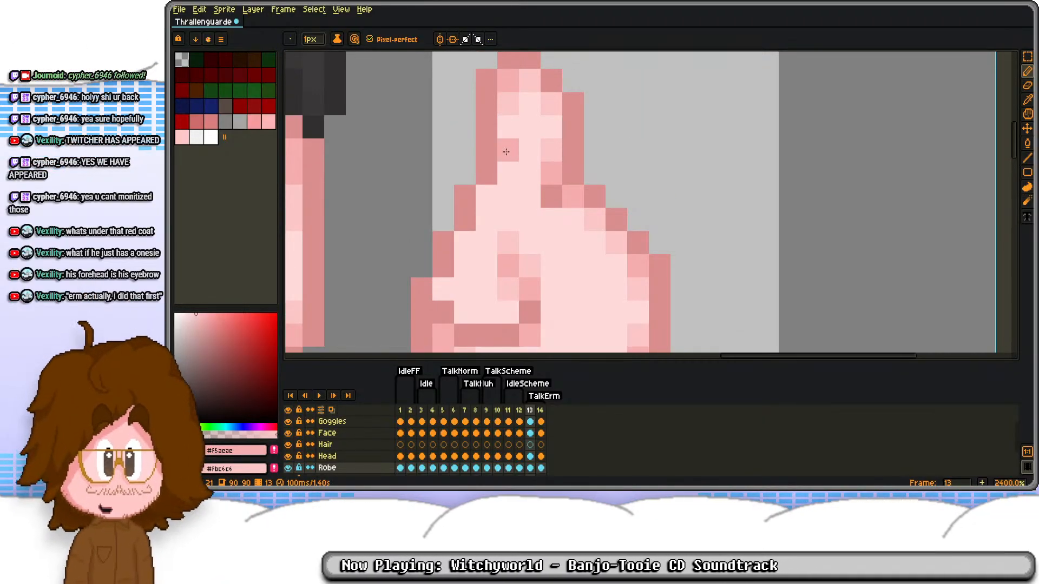
pyautogui.click(486, 204)
pyautogui.click(466, 243)
pyautogui.rightClick(464, 266)
pyautogui.click(445, 290)
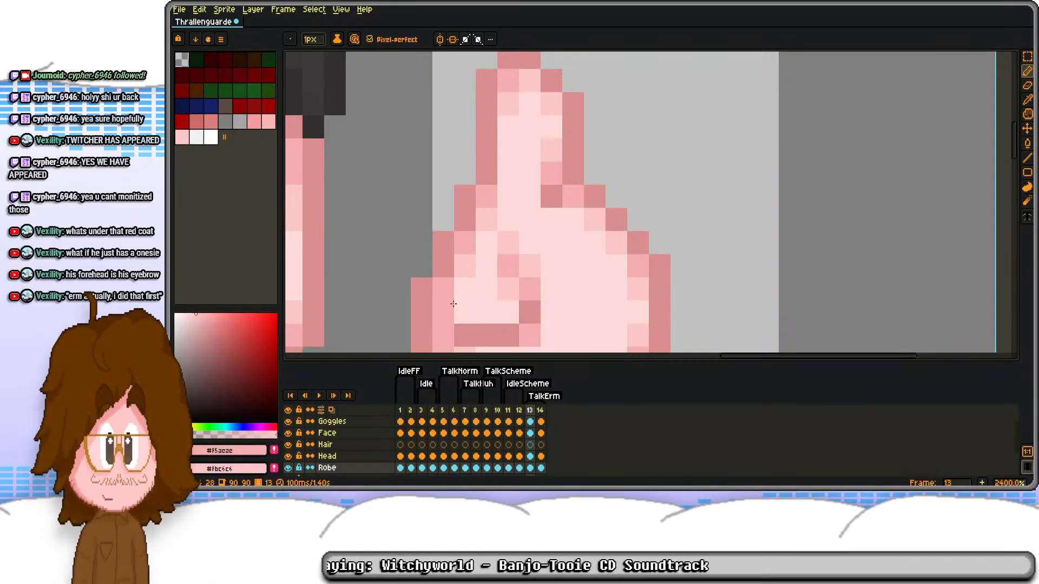
pyautogui.rightClick(465, 312)
pyautogui.rightClick(466, 291)
# Step: Paint over the sleeve's bump with skin tones and level the base of the hand along the wrist
pyautogui.scroll(-5, 501, 224)
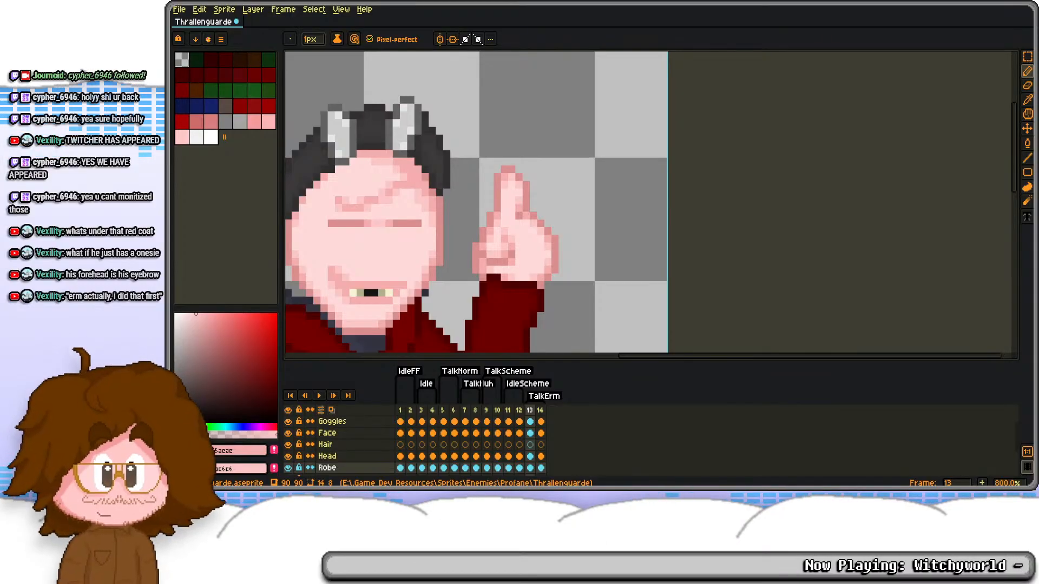
pyautogui.scroll(-1, 531, 133)
pyautogui.moveTo(400, 241)
pyautogui.mouseDown()
pyautogui.moveTo(531, 132)
pyautogui.moveTo(564, 178)
pyautogui.moveTo(525, 202)
pyautogui.moveTo(686, 202)
pyautogui.mouseUp()
pyautogui.scroll(5, 564, 178)
pyautogui.keyDown('alt'); pyautogui.click(582, 184); pyautogui.keyUp('alt')
pyautogui.click(525, 184)
pyautogui.click(562, 186)
pyautogui.rightClick(563, 186)
pyautogui.keyDown('alt'); pyautogui.click(583, 157); pyautogui.keyUp('alt')
pyautogui.moveTo(584, 170); pyautogui.dragTo(609, 182)
pyautogui.scroll(-4, 628, 168)
pyautogui.scroll(2, 644, 146)
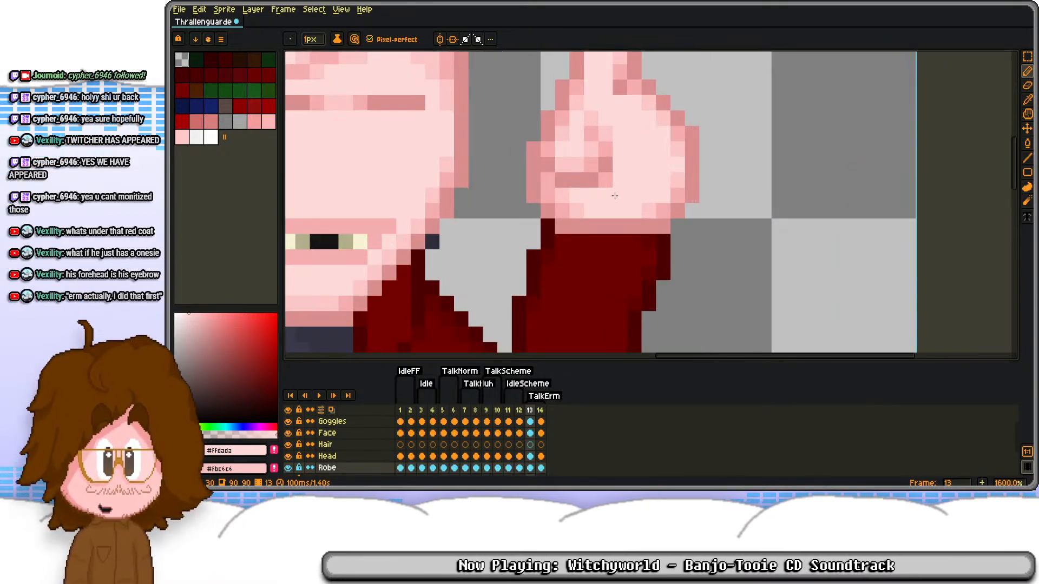
# Step: Redraw the cuff's upper edge in dark red, erase its outer corner pixel and blend the sleeve shading below the hand
pyautogui.keyDown('alt'); pyautogui.click(550, 230); pyautogui.keyUp('alt')
pyautogui.moveTo(562, 241)
pyautogui.mouseDown()
pyautogui.moveTo(648, 256)
pyautogui.moveTo(622, 241)
pyautogui.moveTo(639, 241)
pyautogui.moveTo(626, 244)
pyautogui.moveTo(620, 221)
pyautogui.moveTo(660, 240)
pyautogui.moveTo(632, 256)
pyautogui.mouseUp()
pyautogui.keyDown('alt'); pyautogui.click(623, 212); pyautogui.keyUp('alt')
pyautogui.hotkey('ctrl', 'z')
pyautogui.keyDown('alt'); pyautogui.click(605, 242); pyautogui.keyUp('alt')
pyautogui.press('e')
pyautogui.click(663, 243)
pyautogui.press('b')
pyautogui.keyDown('alt'); pyautogui.rightClick(651, 262); pyautogui.keyUp('alt')
pyautogui.keyDown('alt'); pyautogui.click(609, 262); pyautogui.keyUp('alt')
pyautogui.scroll(-5, 595, 260)
pyautogui.scroll(2, 564, 266)
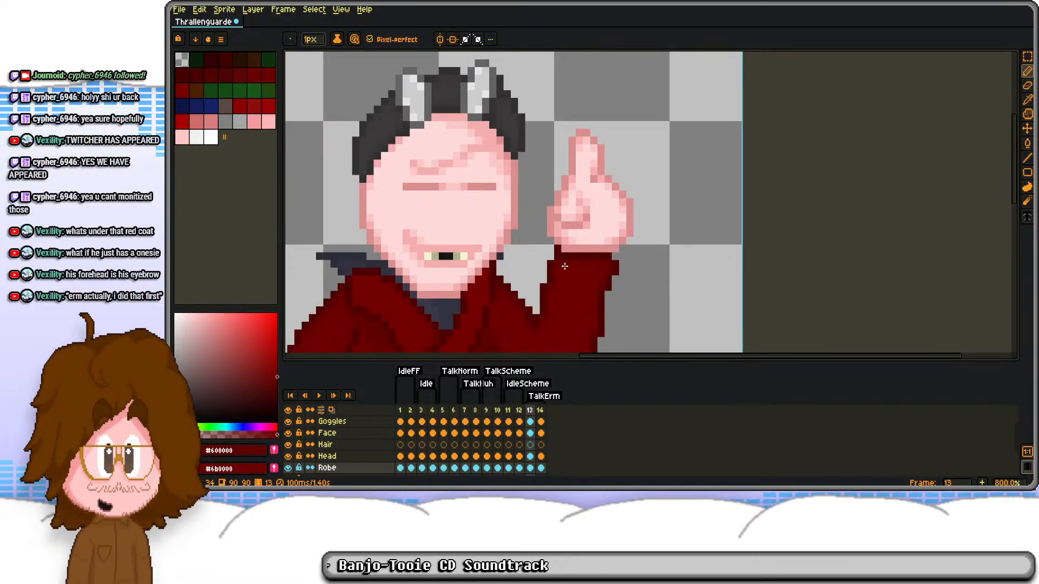
pyautogui.scroll(3, 564, 266)
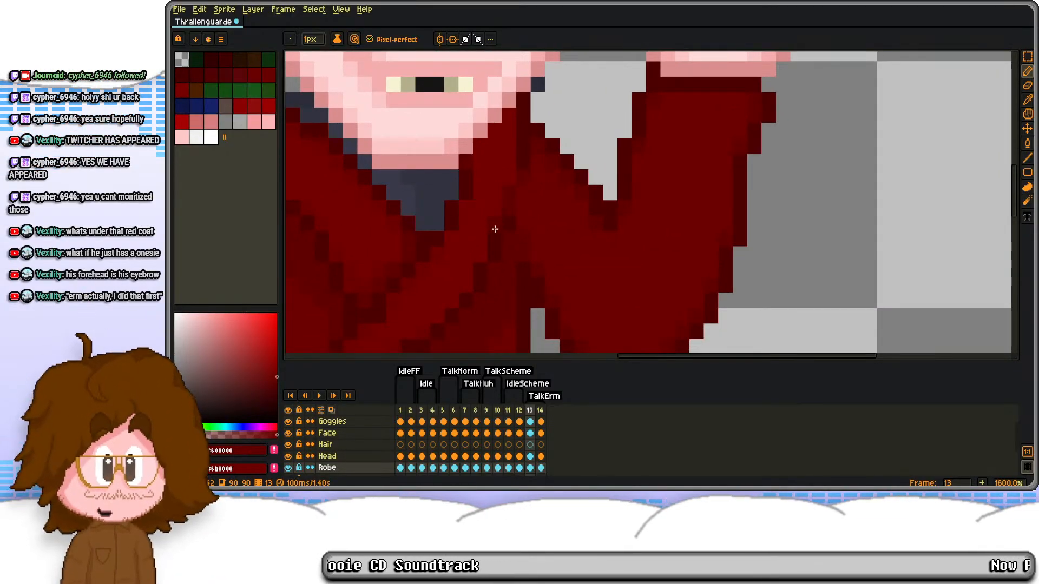
pyautogui.scroll(-5, 497, 240)
pyautogui.scroll(4, 503, 155)
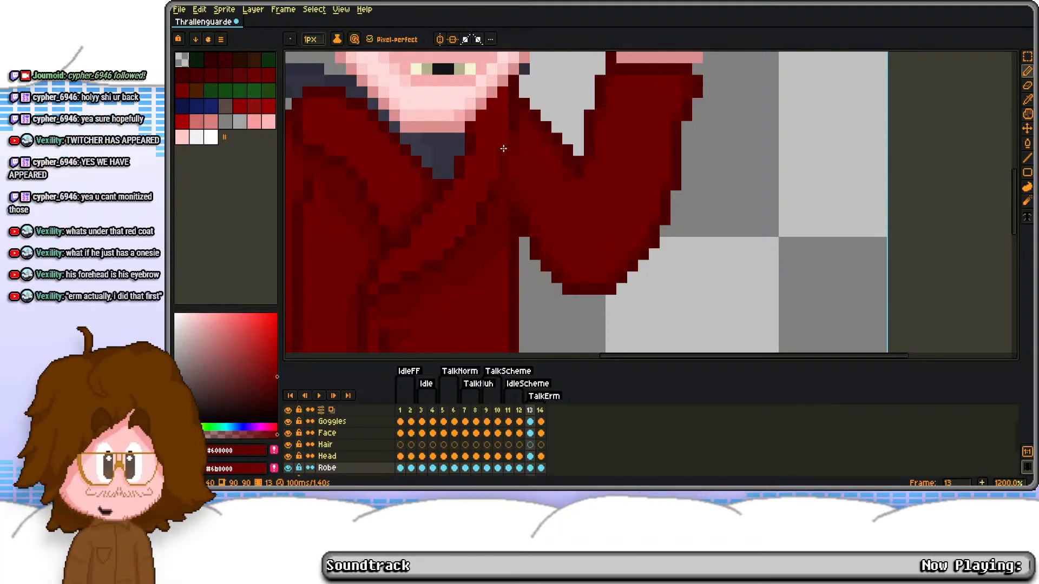
# Step: Sample the robe's dark red around the raised sleeve and compare the arm on frames 13 and 14
pyautogui.scroll(3, 516, 142)
pyautogui.press('g')
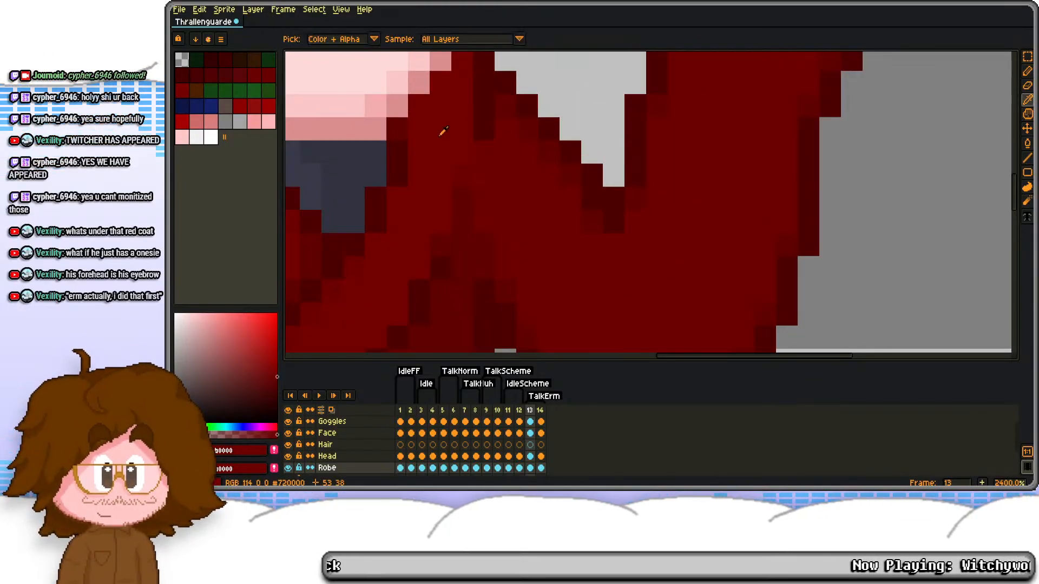
pyautogui.scroll(-5, 513, 175)
pyautogui.scroll(3, 523, 178)
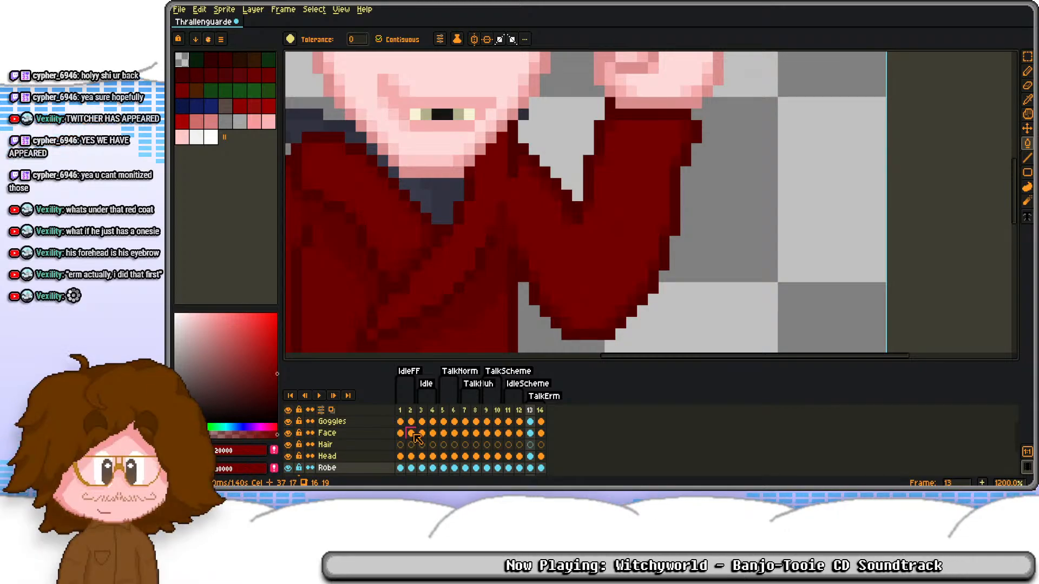
pyautogui.scroll(-5, 564, 149)
pyautogui.press('Right')
pyautogui.press('Left')
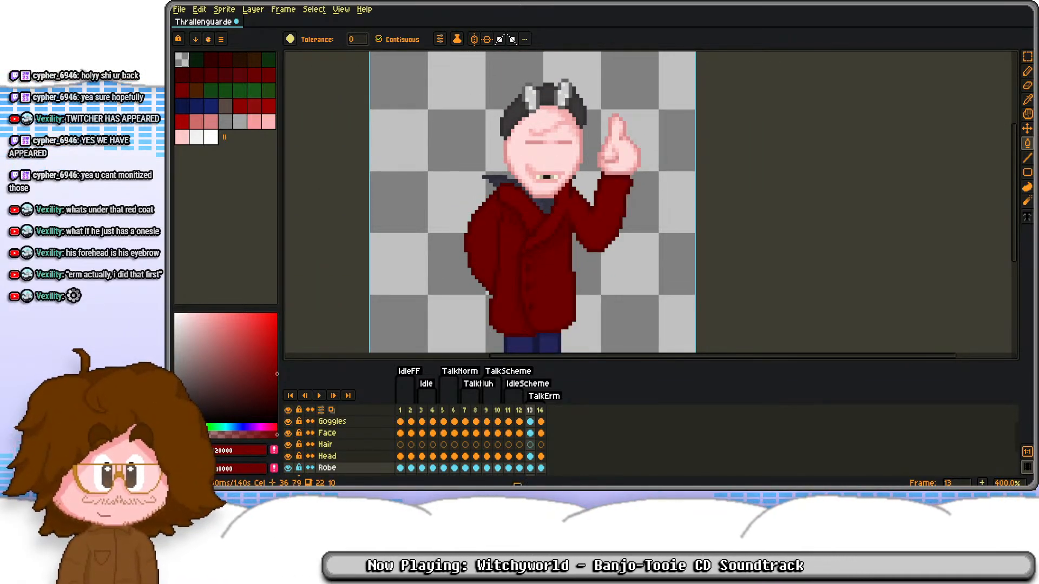
# Step: Nudge the raised arm and hand on frame 14's Robe layer up one pixel and patch the shoulder with dark red
pyautogui.click(538, 468)
pyautogui.press('m')
pyautogui.scroll(2, 589, 191)
pyautogui.moveTo(571, 181); pyautogui.dragTo(681, 294)
pyautogui.hotkey('ctrl', 'z')
pyautogui.hotkey('ctrl', 'd')
pyautogui.moveTo(598, 77); pyautogui.dragTo(731, 237)
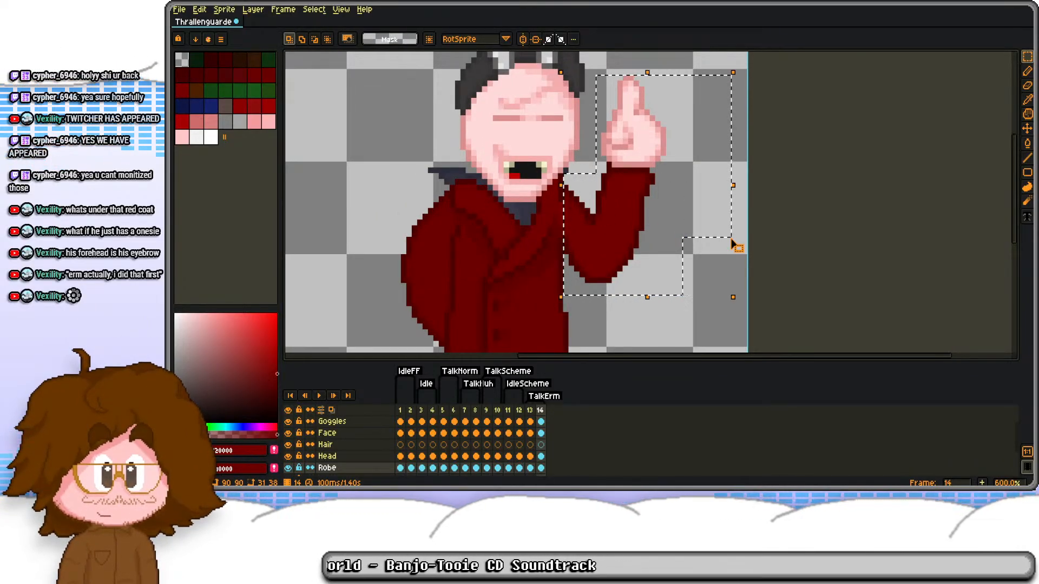
pyautogui.press('Up')
pyautogui.hotkey('ctrl', 'd')
pyautogui.scroll(3, 566, 220)
pyautogui.press('b')
pyautogui.keyDown('alt'); pyautogui.click(549, 273); pyautogui.keyUp('alt')
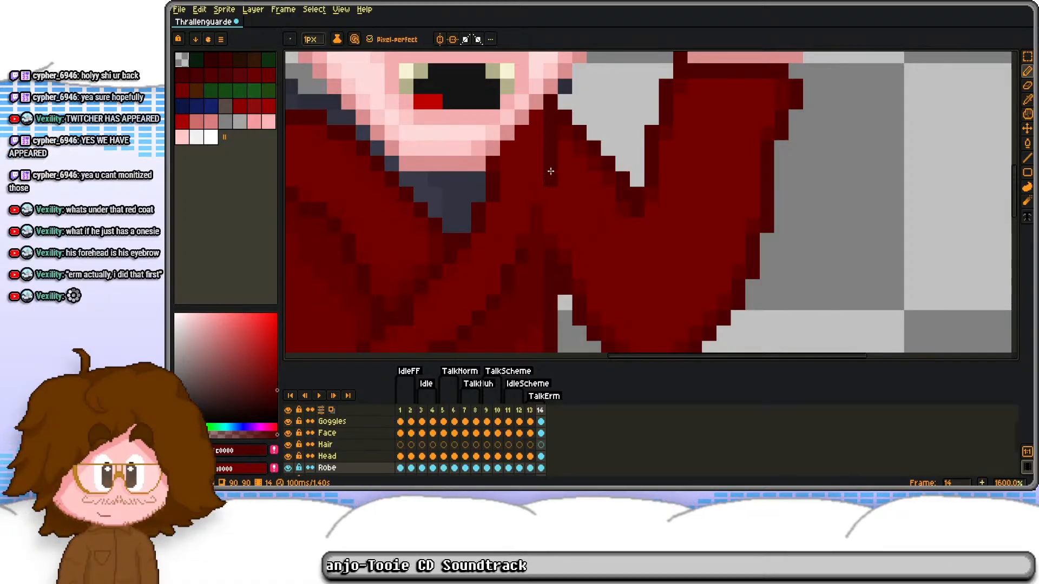
pyautogui.click(549, 179)
# Step: Try to move the goggles, face and head on frame 14 up one pixel
pyautogui.scroll(-4, 557, 252)
pyautogui.moveTo(543, 433)
pyautogui.mouseDown()
pyautogui.moveTo(541, 399)
pyautogui.moveTo(543, 436)
pyautogui.mouseUp()
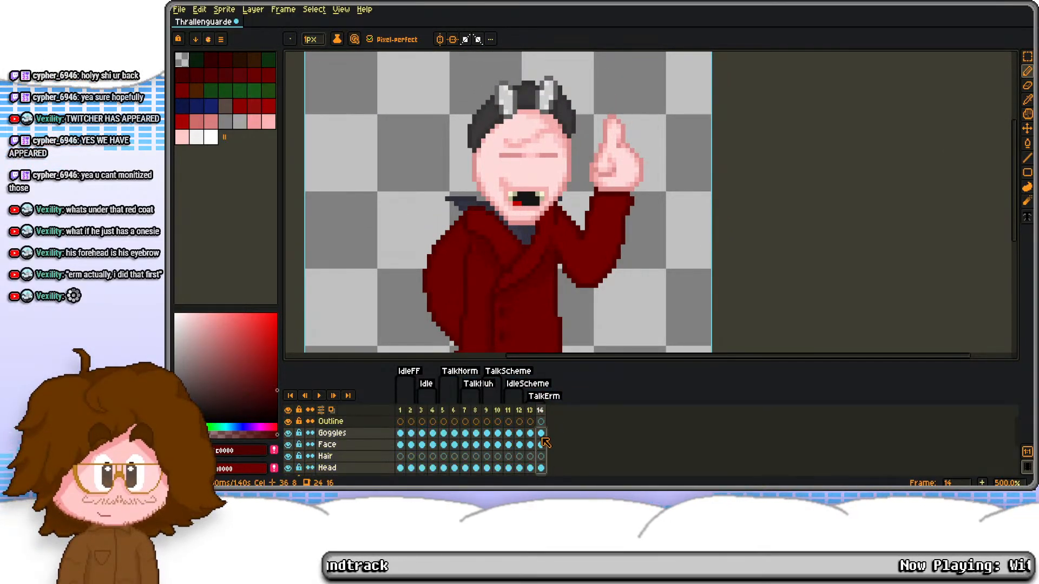
pyautogui.hotkey('ctrl', 'a')
pyautogui.press('m')
pyautogui.press('Up')
pyautogui.hotkey('ctrl', 'd')
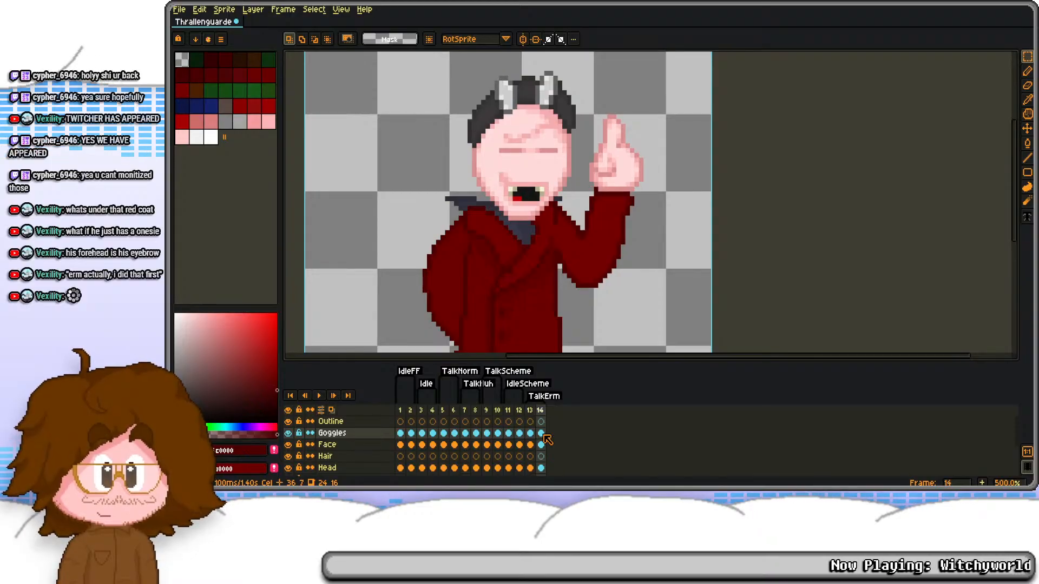
pyautogui.hotkey('ctrl', 'z')
pyautogui.hotkey('ctrl', 'z')
pyautogui.hotkey('ctrl', 'd')
# Step: Nudge the Head layer on frame 14 down one pixel, using frame 6 of the talking animation as reference
pyautogui.press('Left')
pyautogui.press('Right')
pyautogui.press('Left')
pyautogui.press('Right')
pyautogui.press('Left')
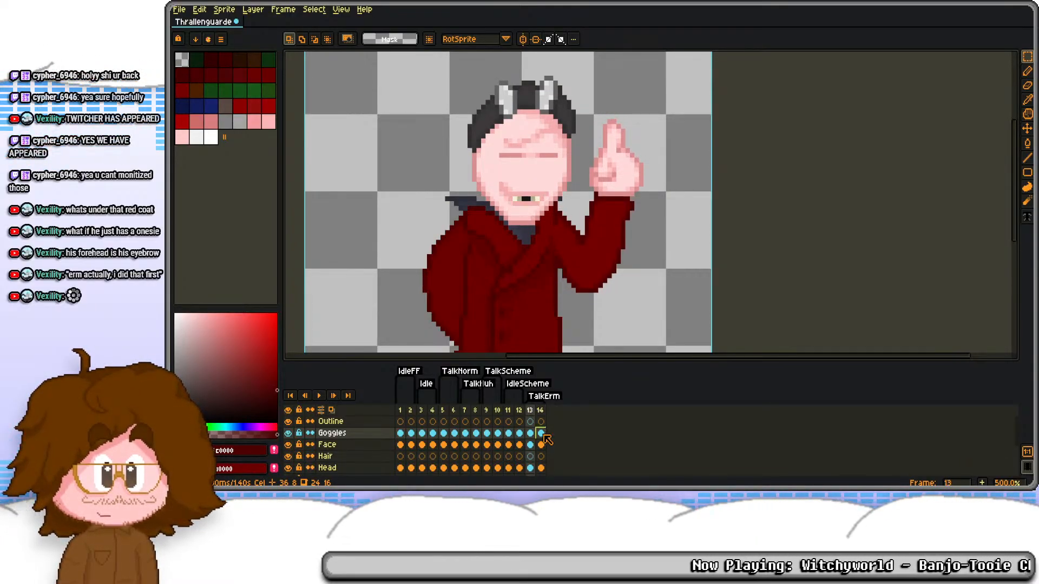
pyautogui.click(444, 468)
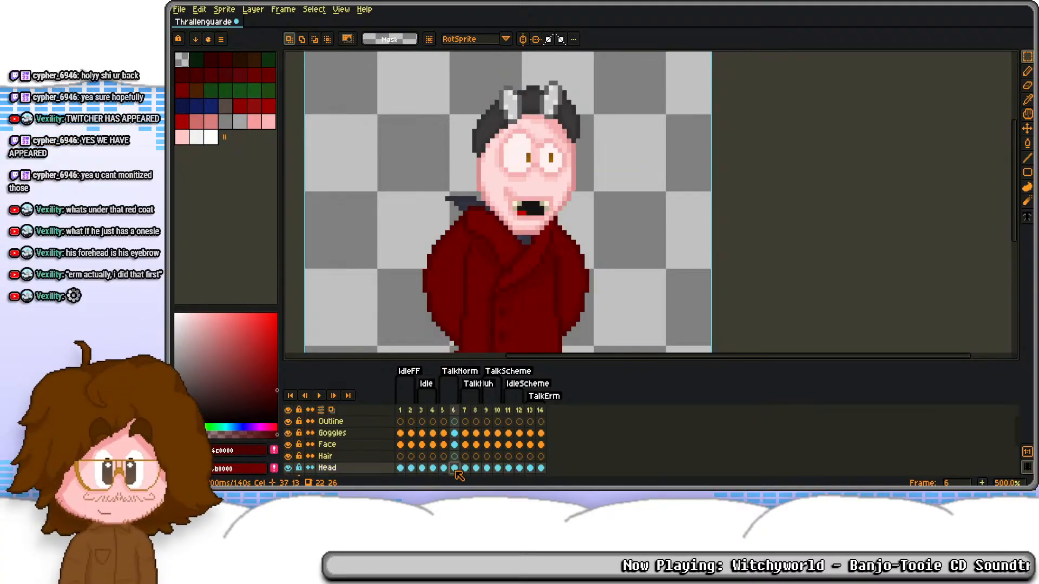
pyautogui.click(454, 468)
pyautogui.click(541, 468)
pyautogui.hotkey('ctrl', 'a')
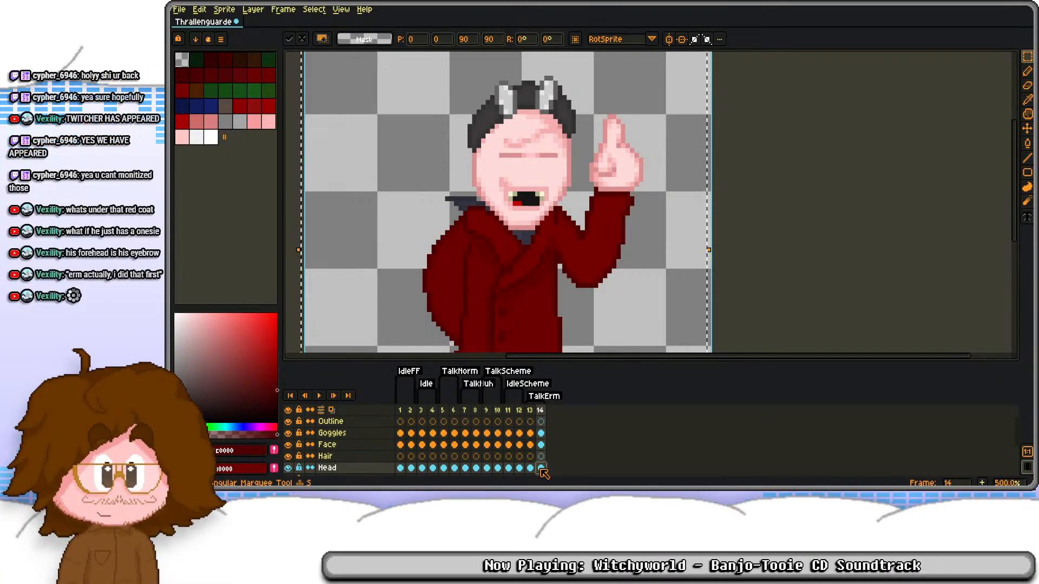
pyautogui.hotkey('ctrl', 'd')
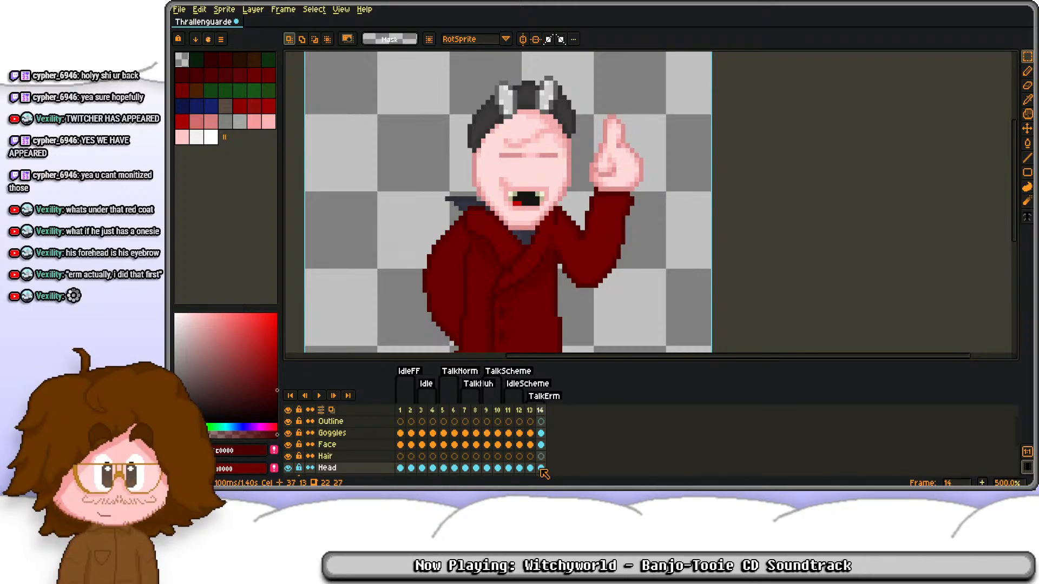
# Step: Lower the open mouth on frame 14's Face layer by one pixel and compare it with frame 13
pyautogui.click(541, 446)
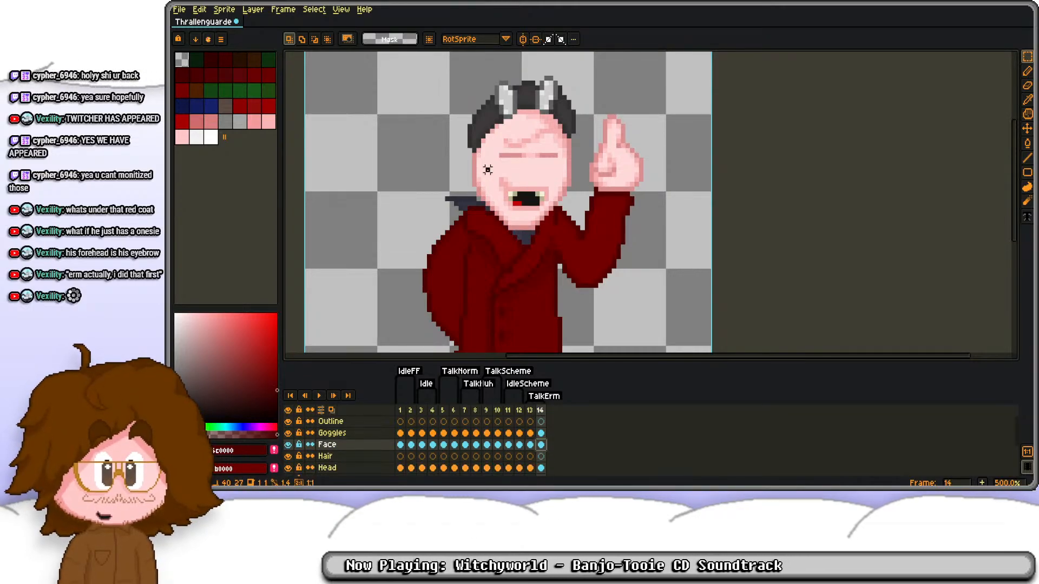
pyautogui.press('Left')
pyautogui.press('Right')
pyautogui.press('Left')
pyautogui.press('Right')
pyautogui.press('Left')
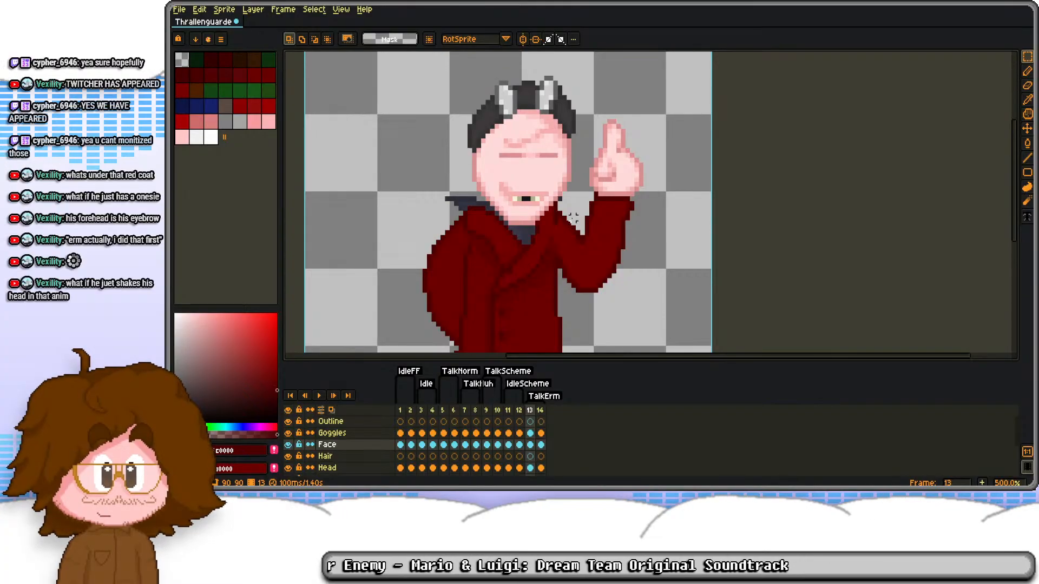
pyautogui.press('Right')
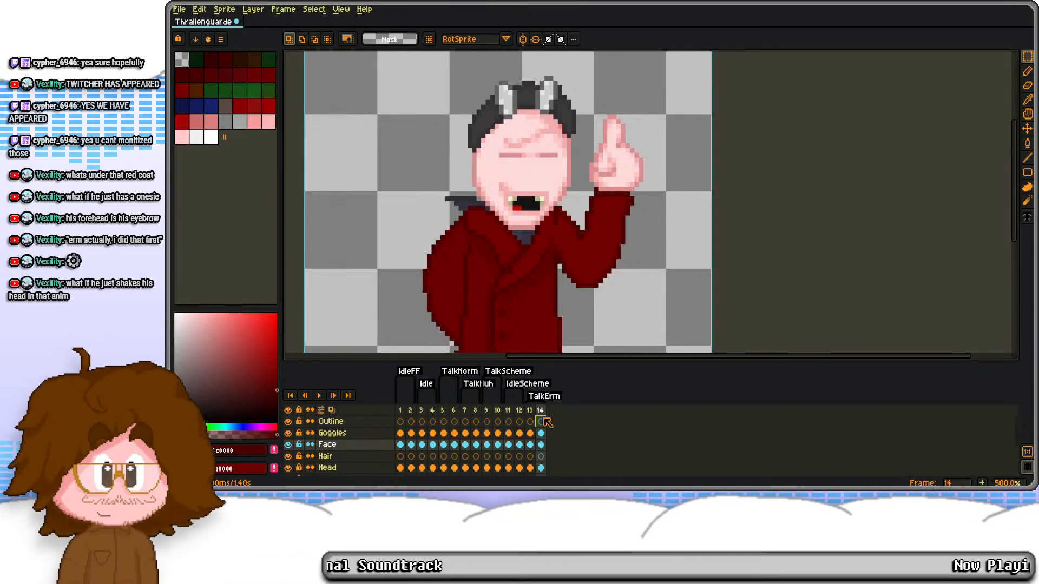
# Step: Add frames 15 and 16 to the end of the TalkErm animation as copies of frame 14
pyautogui.hotkey('alt', 'n')
pyautogui.click(530, 411)
pyautogui.click(553, 412)
pyautogui.hotkey('alt', 'n')
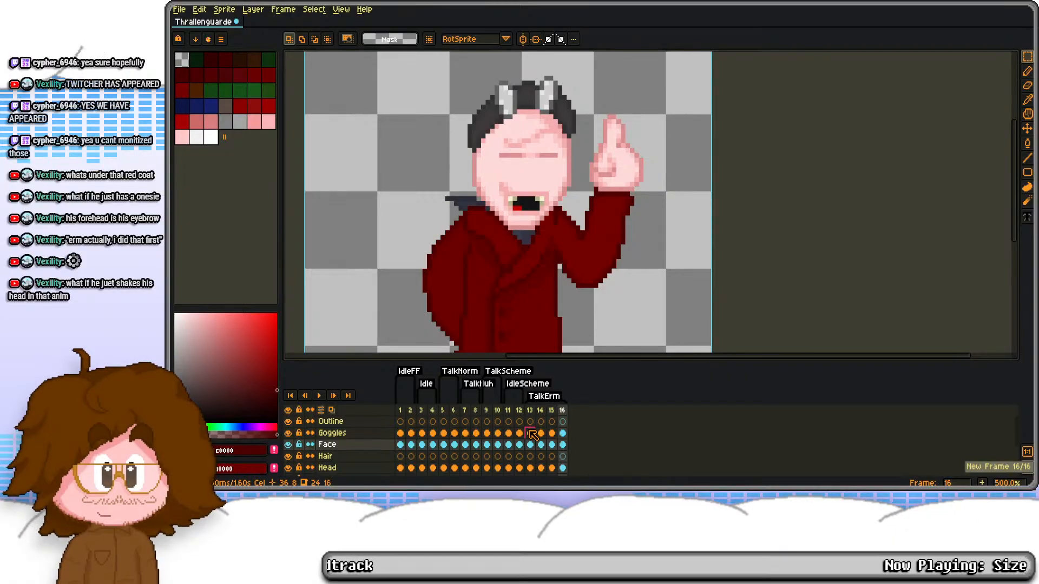
# Step: Copy frame 13's layer cels from Goggles downward into frame 16
pyautogui.moveTo(531, 433); pyautogui.dragTo(530, 473)
pyautogui.hotkey('ctrl', 'c')
pyautogui.scroll(3, 568, 456)
pyautogui.click(562, 435)
pyautogui.hotkey('ctrl', 'v')
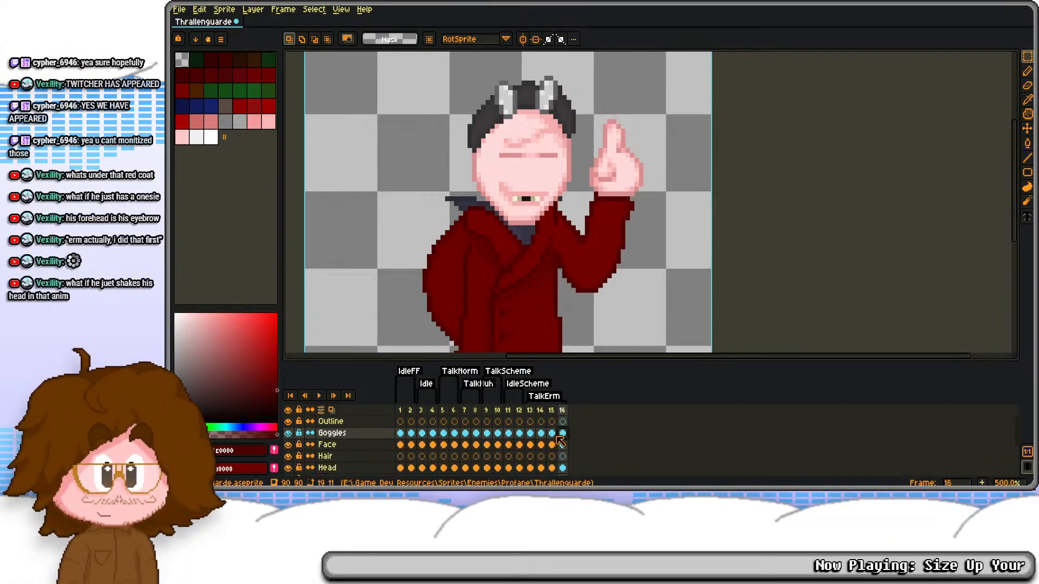
pyautogui.click(531, 437)
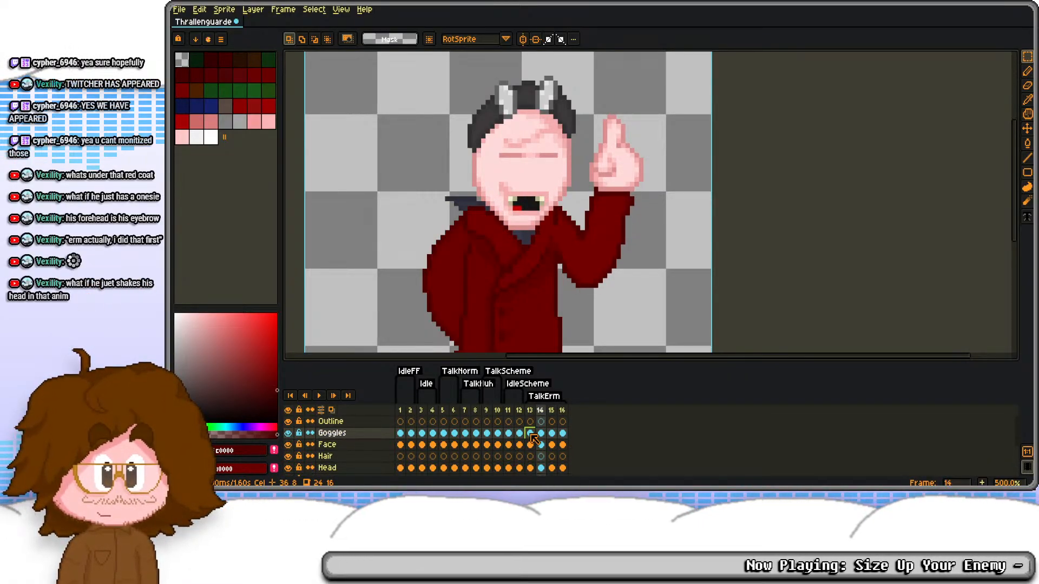
# Step: Shift the facial features on frames 15 and 16 one pixel left and play back the TalkErm animation
pyautogui.click(552, 444)
pyautogui.scroll(2, 523, 204)
pyautogui.moveTo(466, 129); pyautogui.dragTo(581, 299)
pyautogui.click(610, 258)
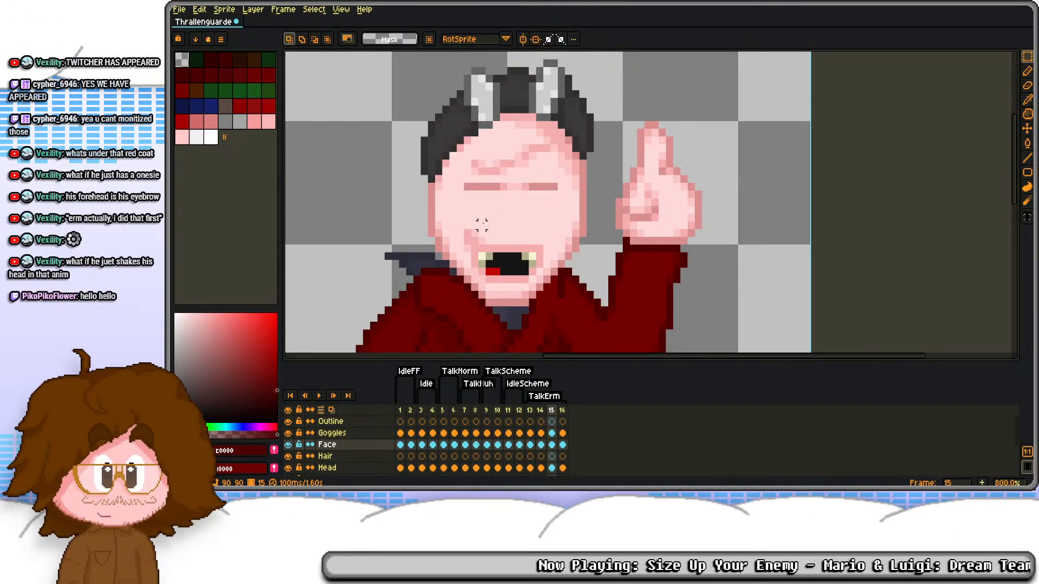
pyautogui.press('Right')
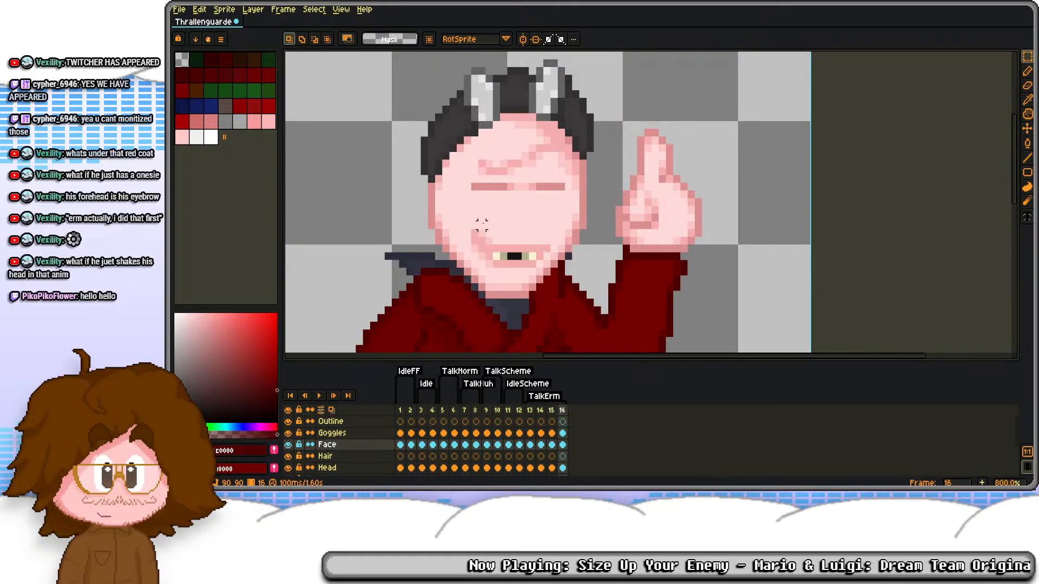
pyautogui.press('Return')
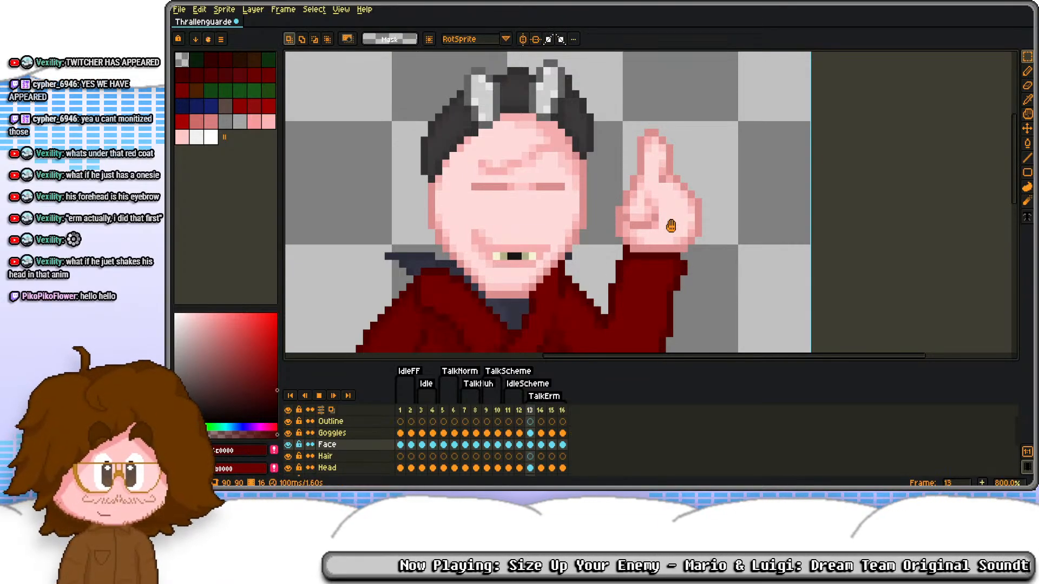
pyautogui.scroll(-2, 617, 167)
pyautogui.press('Return')
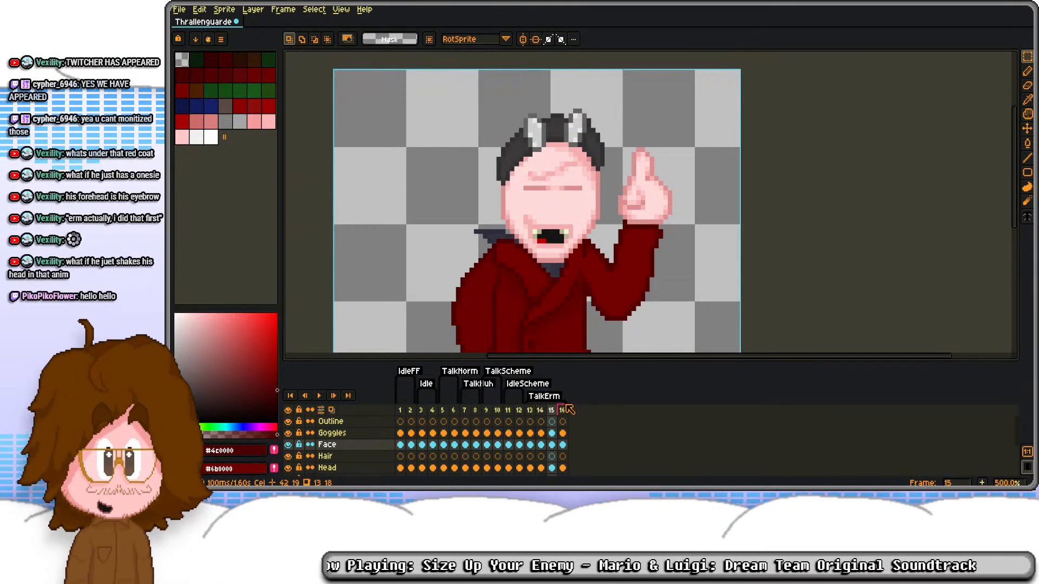
# Step: Replace frame 15's Goggles cel with a copy of frame 2's and shift it right to fit the head
pyautogui.click(403, 435)
pyautogui.click(411, 434)
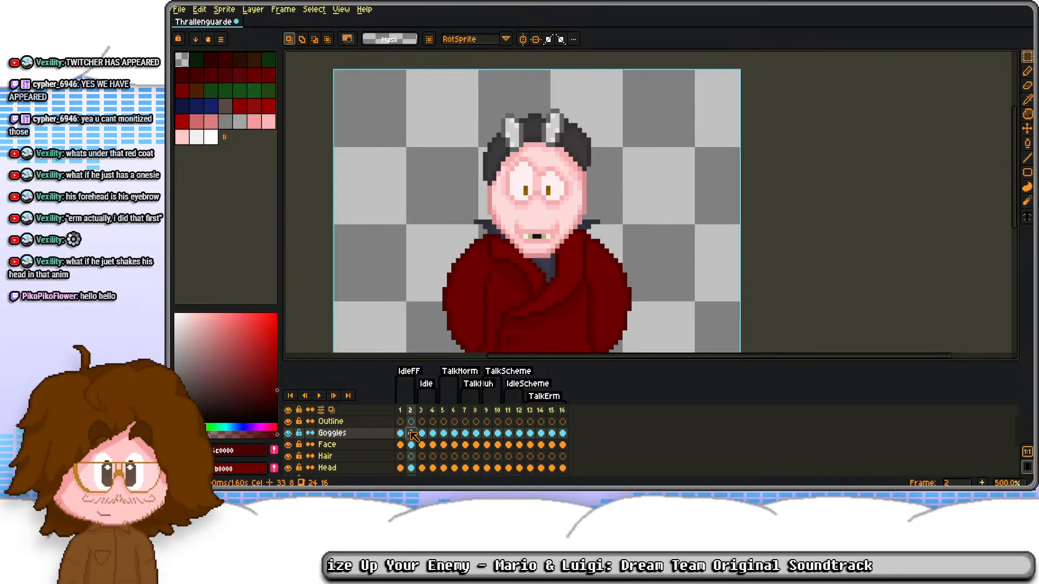
pyautogui.click(552, 434)
pyautogui.hotkey('ctrl', 'a')
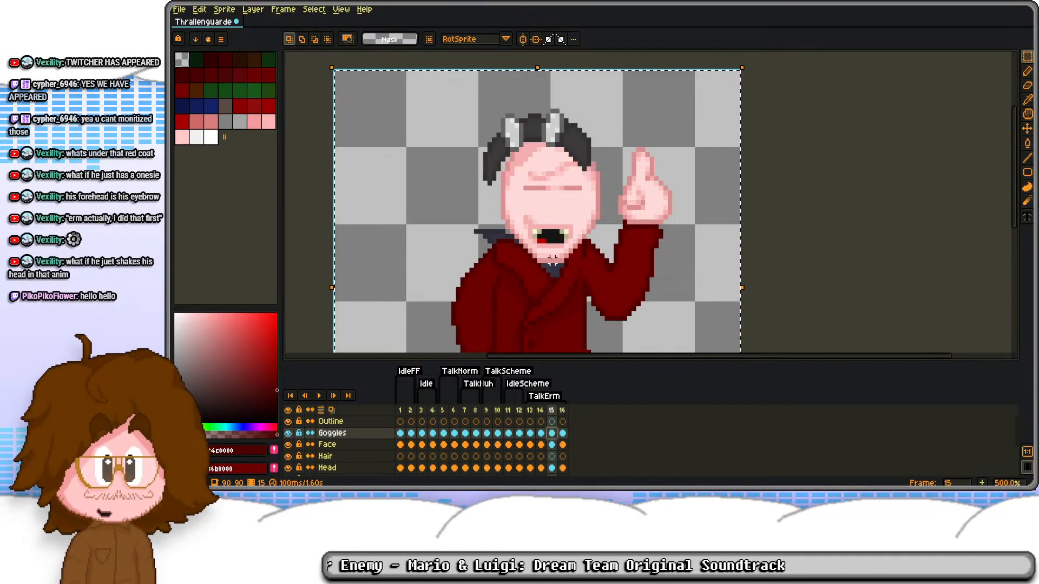
pyautogui.press('Right')
pyautogui.press('Right')
pyautogui.hotkey('ctrl', 'd')
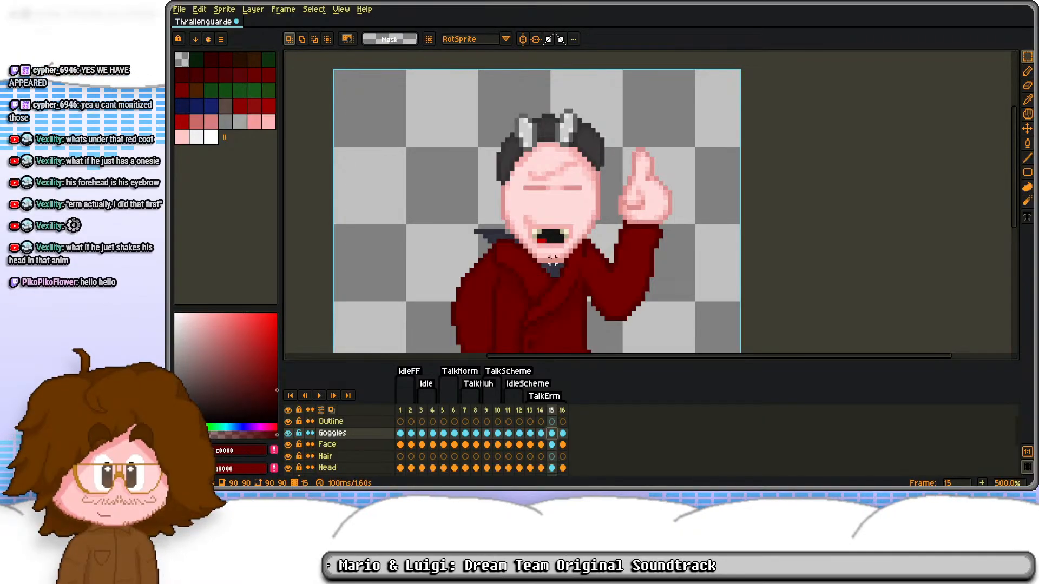
# Step: Copy the realigned Goggles cel from frame 15 into frame 16
pyautogui.press('Right')
pyautogui.hotkey('ctrl', 'v')
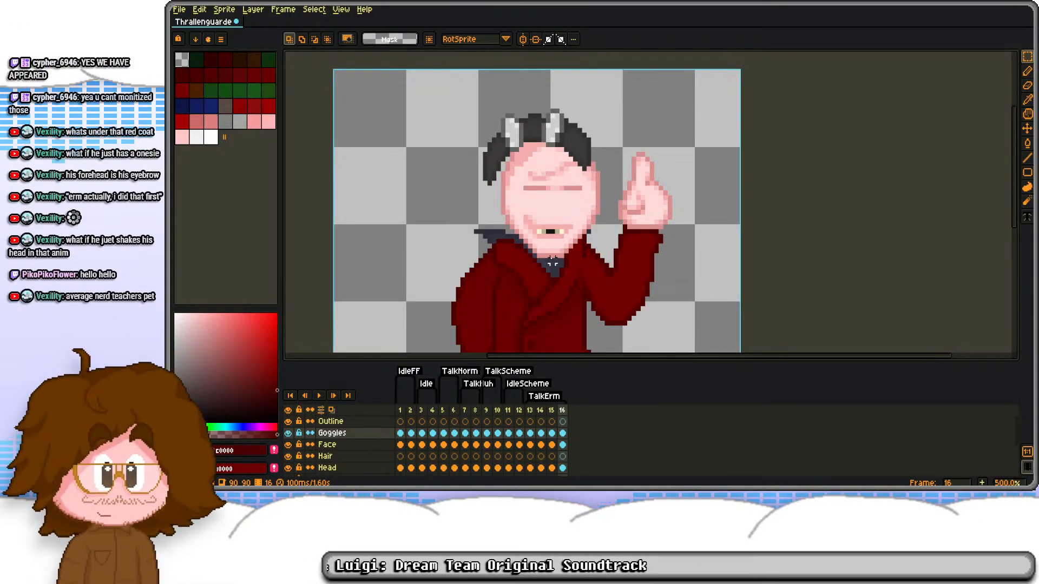
pyautogui.click(551, 444)
pyautogui.click(552, 433)
pyautogui.hotkey('ctrl', 'c')
pyautogui.click(561, 433)
pyautogui.hotkey('ctrl', 'v')
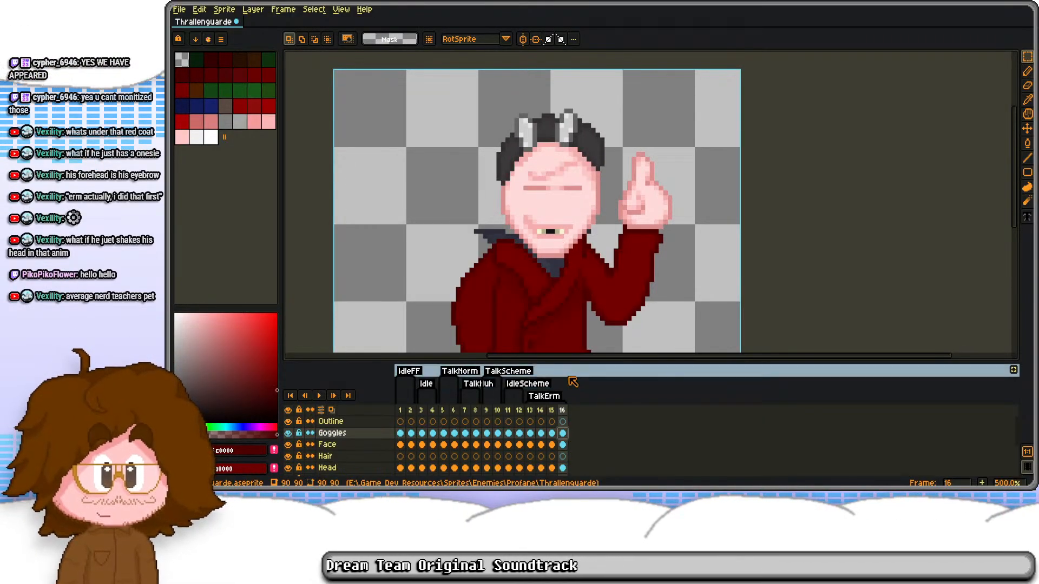
# Step: Select the left horn on frame 14's Goggles layer and nudge it one pixel left
pyautogui.click(541, 433)
pyautogui.scroll(2, 556, 136)
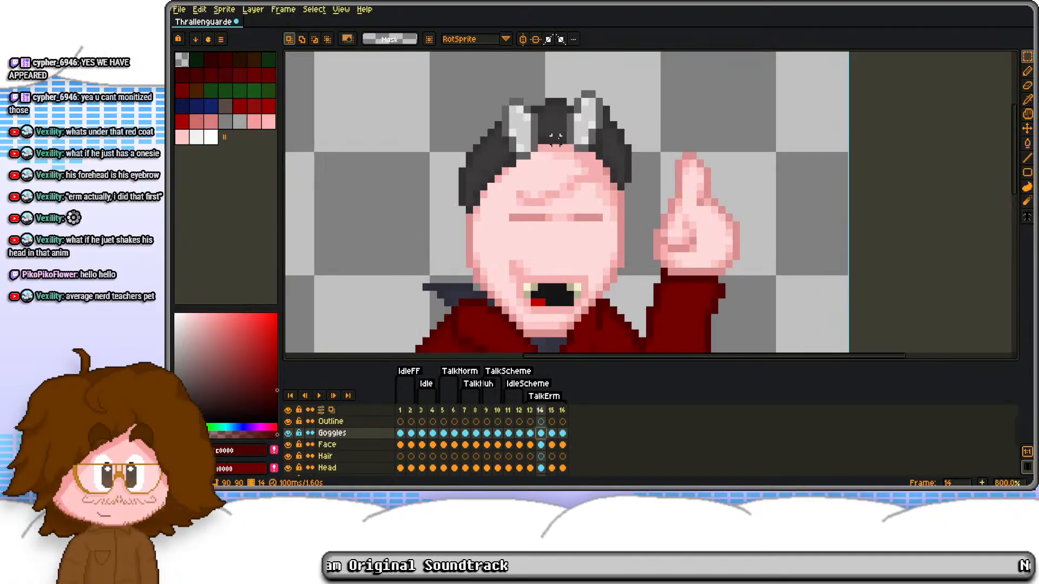
pyautogui.moveTo(497, 93); pyautogui.dragTo(548, 171)
pyautogui.hotkey('ctrl', 'd')
pyautogui.moveTo(505, 102); pyautogui.dragTo(541, 164)
pyautogui.press('Left')
pyautogui.hotkey('ctrl', 'd')
pyautogui.scroll(2, 551, 145)
pyautogui.moveTo(519, 74); pyautogui.dragTo(542, 112)
pyautogui.hotkey('ctrl', 'd')
pyautogui.scroll(-3, 547, 169)
pyautogui.scroll(4, 516, 169)
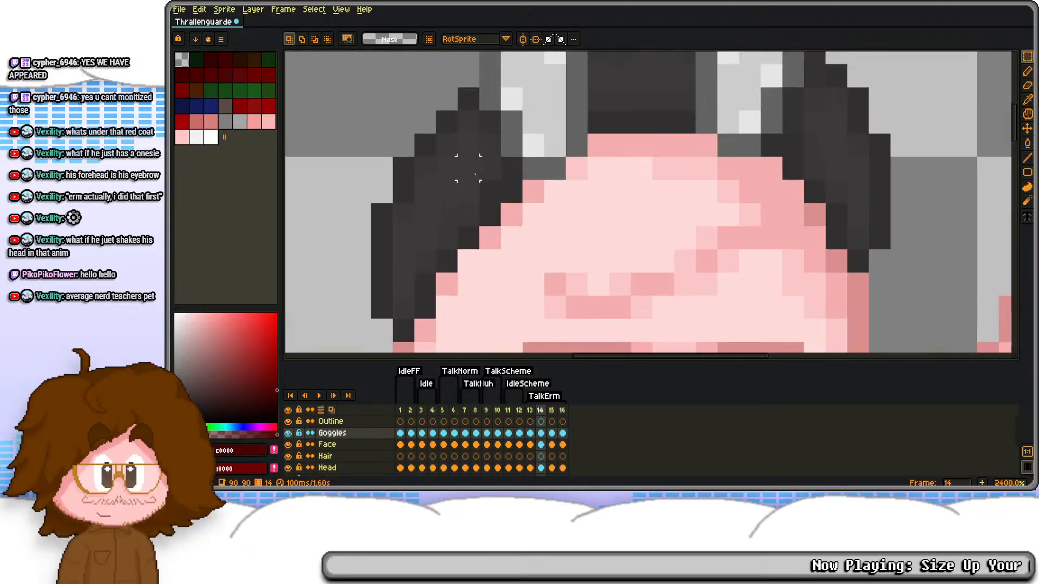
# Step: Sample the dark grey of the hair beside the left horn and play back the TalkErm animation
pyautogui.press('b')
pyautogui.scroll(-4, 466, 174)
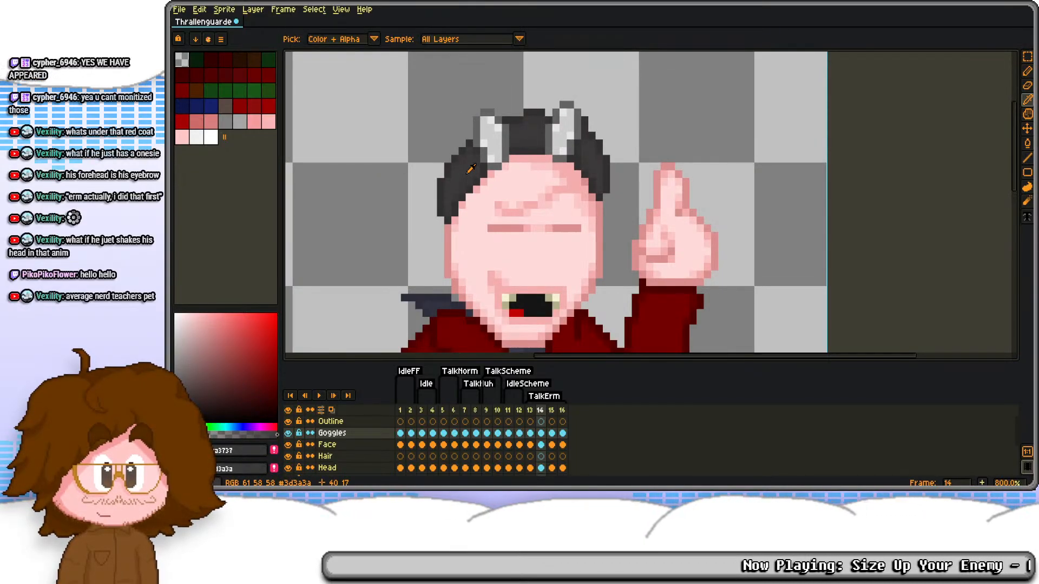
pyautogui.moveTo(465, 174); pyautogui.dragTo(462, 196)
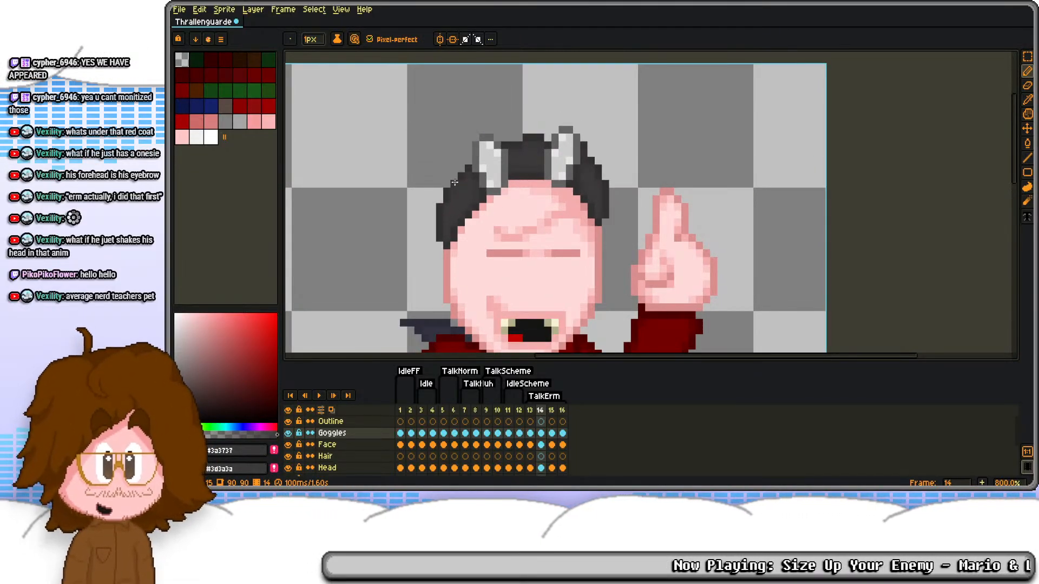
pyautogui.press('Return')
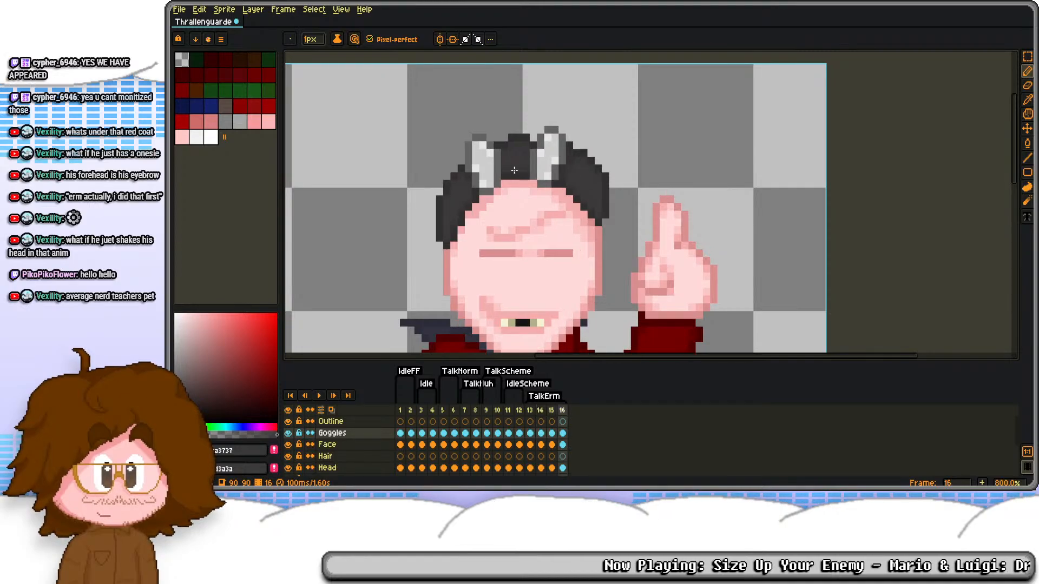
pyautogui.scroll(-2, 582, 162)
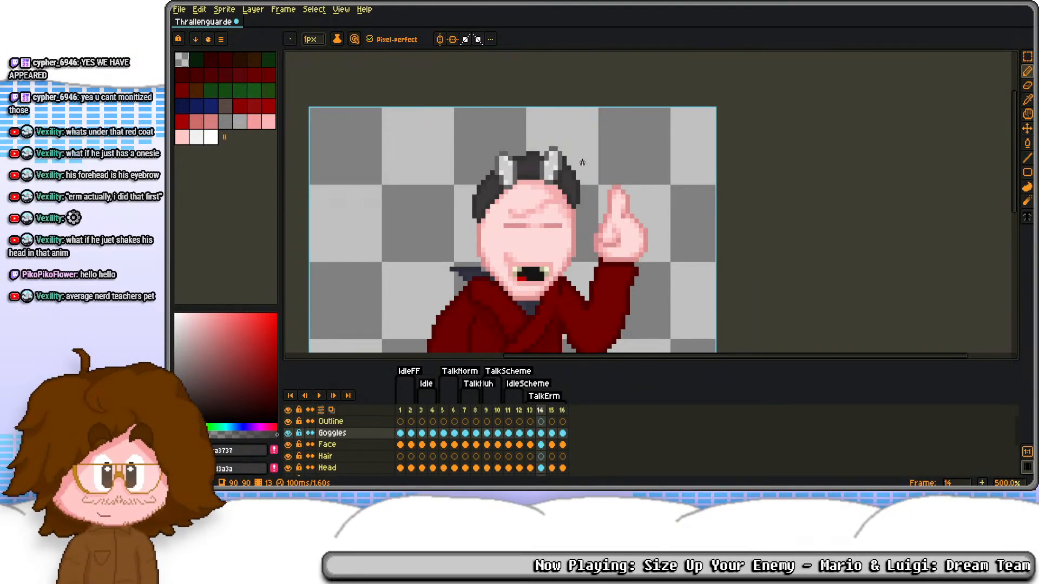
# Step: Move the right horn on frame 16's Goggles layer one pixel right
pyautogui.scroll(2, 546, 200)
pyautogui.press('r')
pyautogui.moveTo(518, 113); pyautogui.dragTo(556, 196)
pyautogui.hotkey('ctrl', 'd')
pyautogui.scroll(3, 530, 194)
# Step: Fill the gap between the hair and the right horn on frame 16 with dark hair greys and play back the animation
pyautogui.press('b')
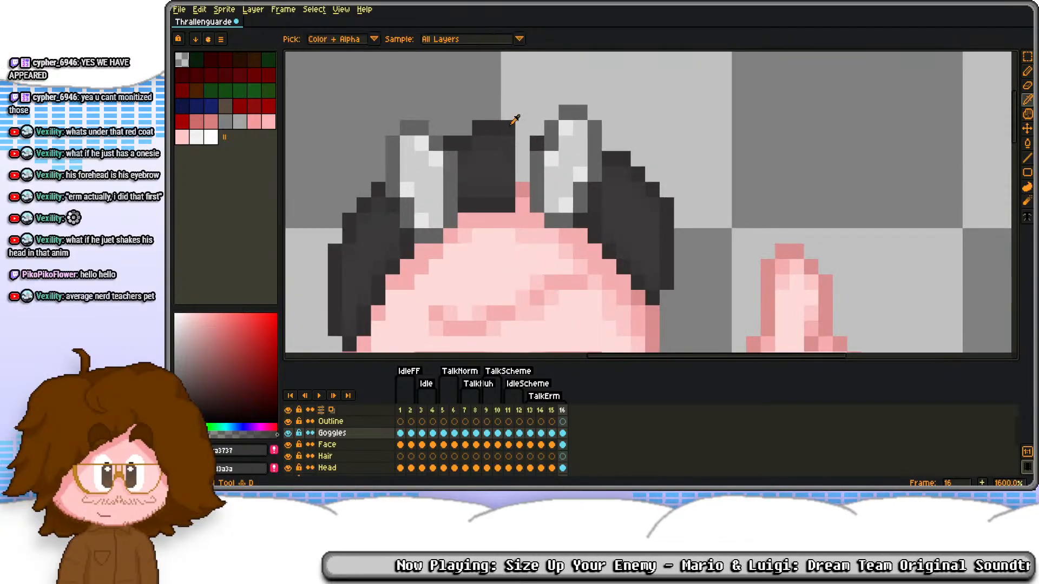
pyautogui.click(522, 189)
pyautogui.keyDown('alt'); pyautogui.click(512, 162); pyautogui.keyUp('alt')
pyautogui.click(521, 158)
pyautogui.keyDown('alt'); pyautogui.click(510, 152); pyautogui.keyUp('alt')
pyautogui.keyDown('alt'); pyautogui.click(509, 145); pyautogui.keyUp('alt')
pyautogui.click(521, 145)
pyautogui.scroll(-5, 580, 113)
pyautogui.press('Return')
pyautogui.scroll(-2, 582, 116)
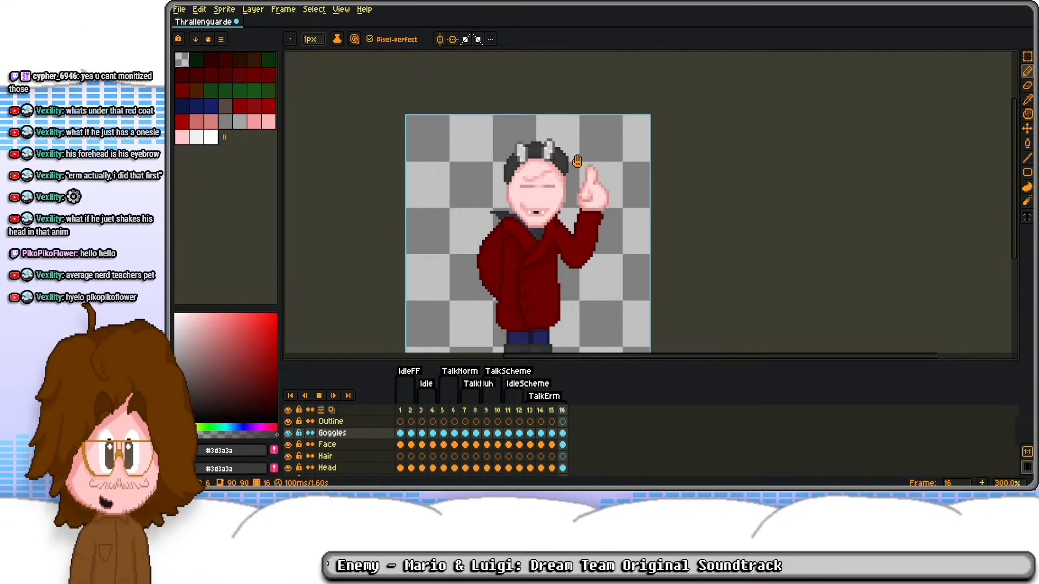
pyautogui.scroll(1, 585, 195)
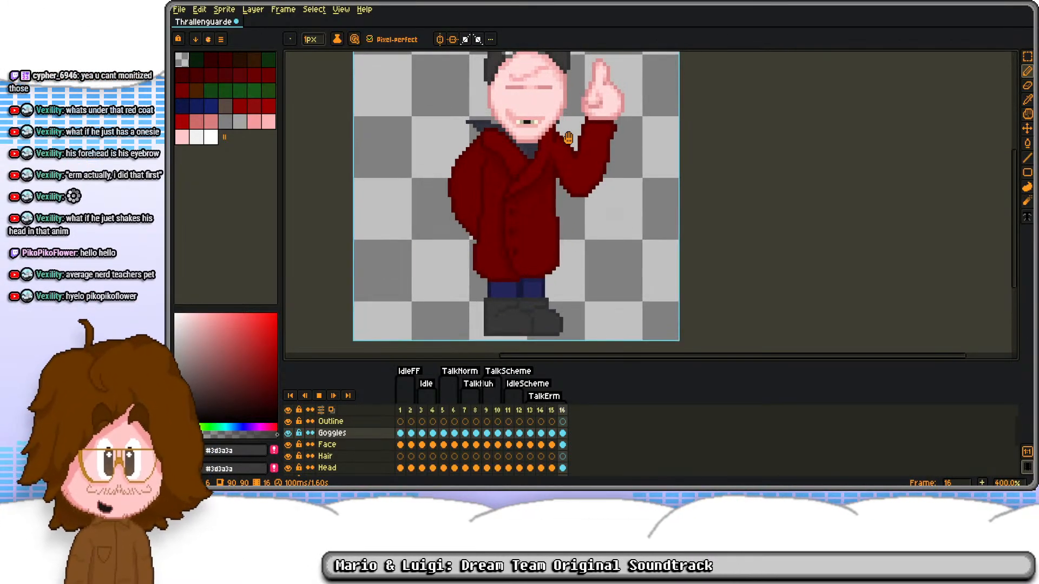
# Step: Select the raised hand and its cuff on frame 15's Robe layer, nudge them one pixel down and deselect
pyautogui.press('Return')
pyautogui.press('Right')
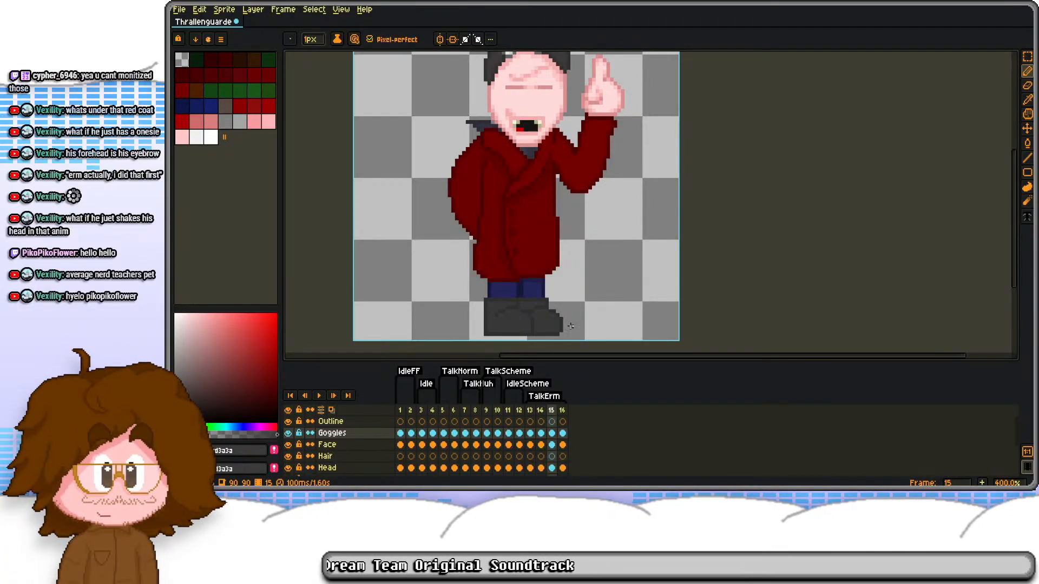
pyautogui.scroll(2, 574, 130)
pyautogui.press('m')
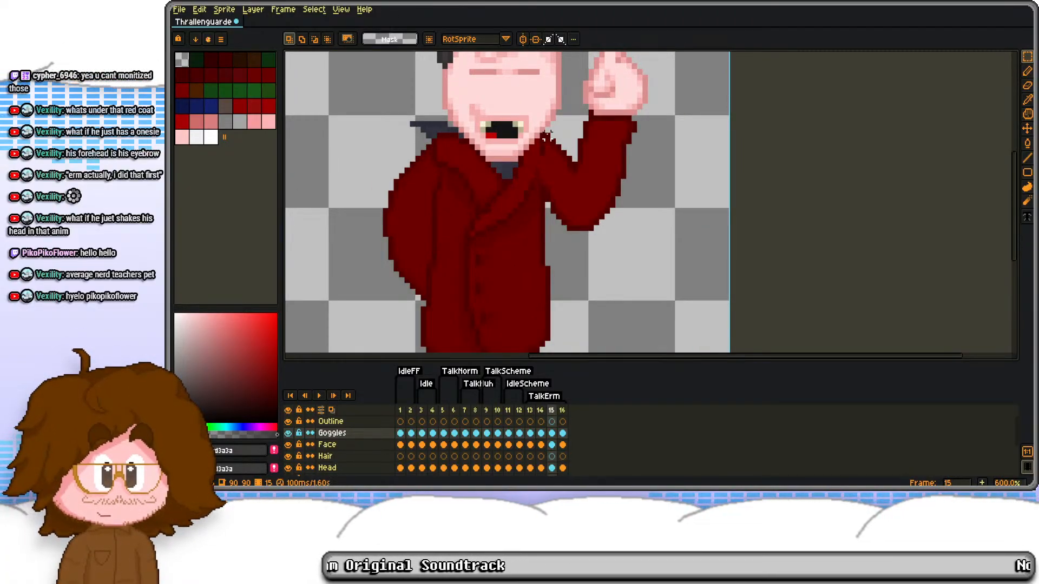
pyautogui.moveTo(547, 130); pyautogui.dragTo(641, 230)
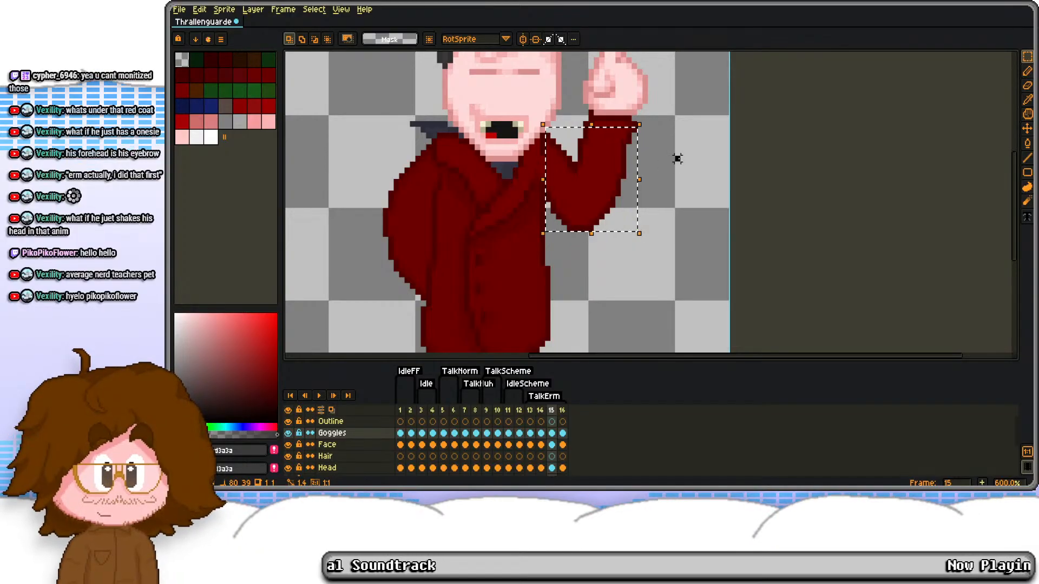
pyautogui.click(677, 159)
pyautogui.moveTo(671, 157); pyautogui.dragTo(637, 253)
pyautogui.moveTo(544, 107); pyautogui.dragTo(642, 224)
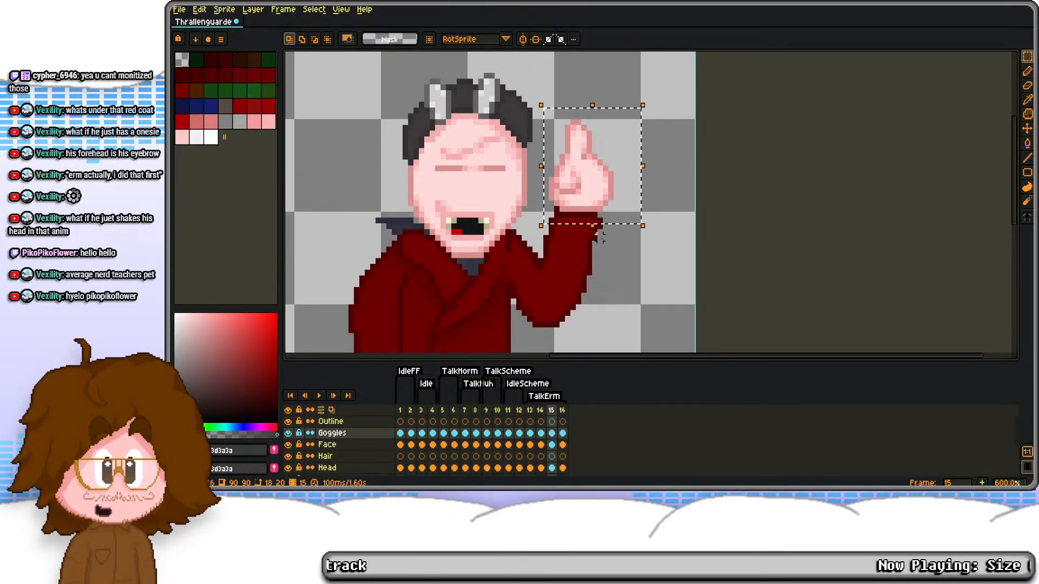
pyautogui.scroll(2, 603, 239)
pyautogui.moveTo(608, 259); pyautogui.dragTo(556, 199)
pyautogui.press('Down')
pyautogui.press('Up')
pyautogui.scroll(-2, 557, 460)
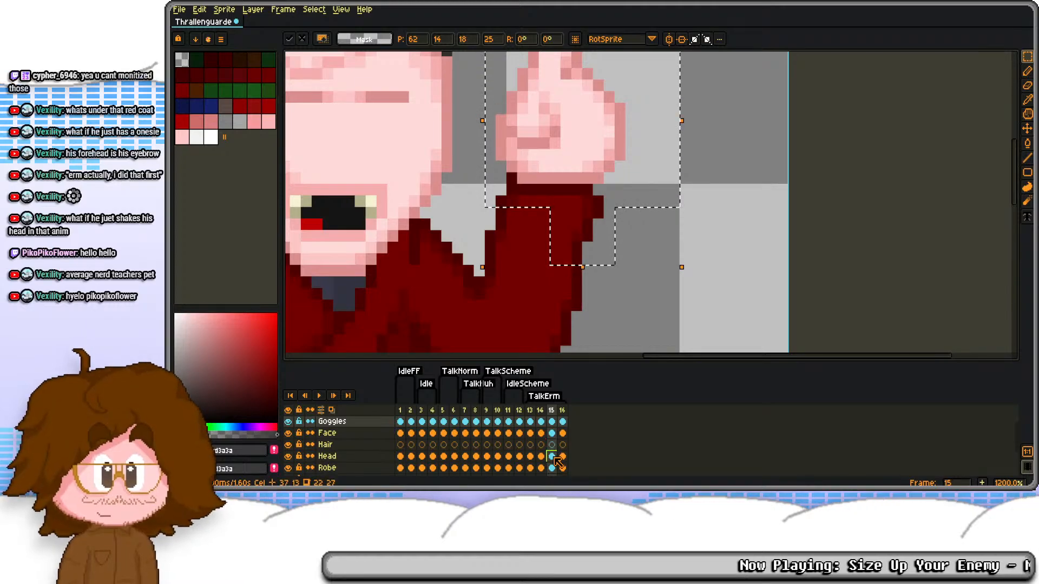
pyautogui.click(554, 459)
pyautogui.press('Down')
pyautogui.hotkey('ctrl', 'd')
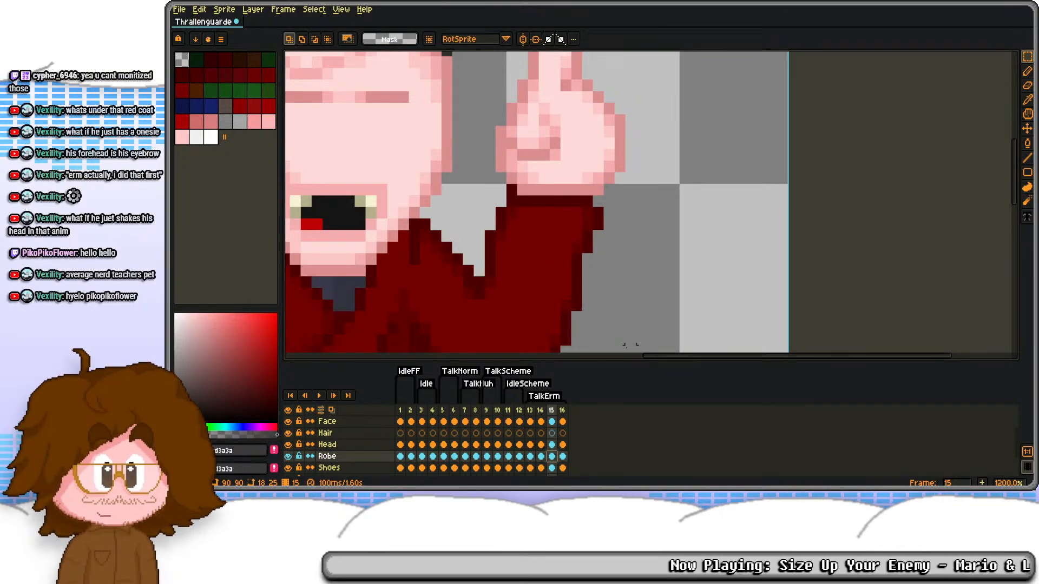
# Step: Touch up the sleeve cuff just below the raised hand on frame 15 with sampled dark robe reds
pyautogui.press('b')
pyautogui.scroll(2, 485, 236)
pyautogui.keyDown('alt'); pyautogui.click(496, 243); pyautogui.keyUp('alt')
pyautogui.click(516, 235)
pyautogui.rightClick(494, 234)
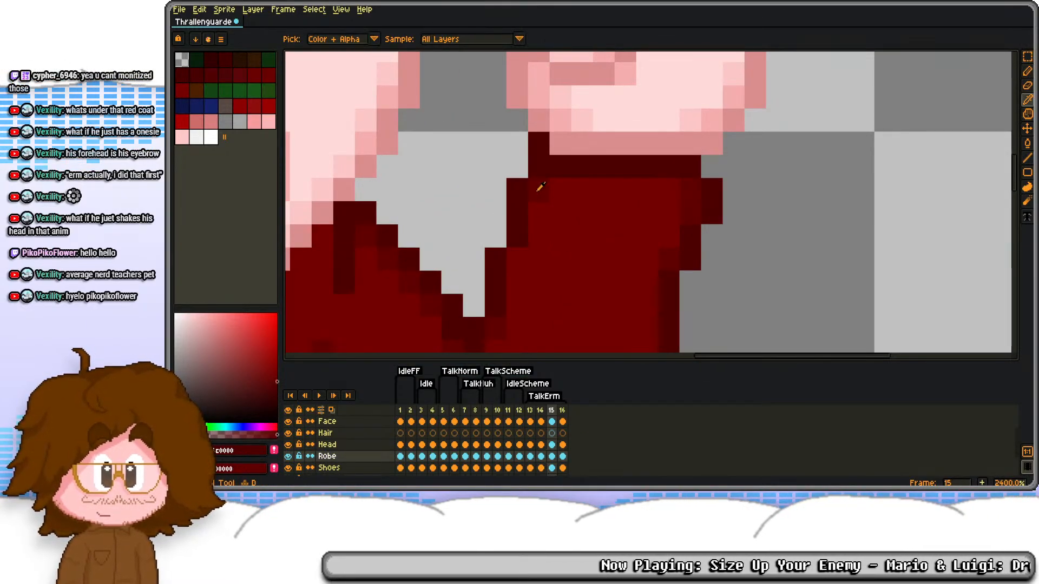
pyautogui.keyDown('alt'); pyautogui.click(538, 190); pyautogui.keyUp('alt')
pyautogui.scroll(-1, 540, 208)
pyautogui.scroll(-2, 539, 208)
pyautogui.scroll(2, 589, 229)
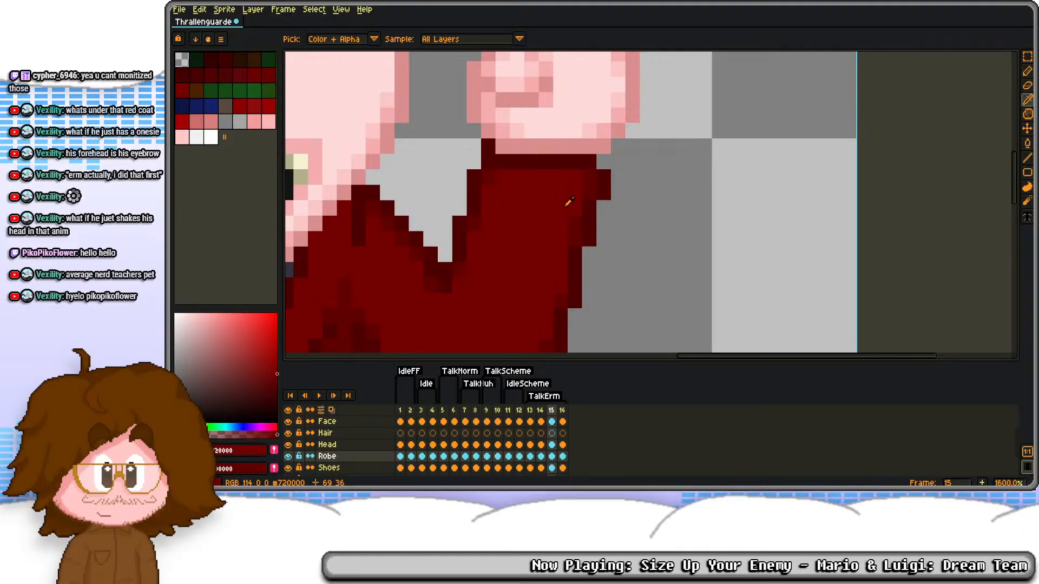
pyautogui.scroll(-3, 568, 202)
# Step: Select the raised hand on frame 16's Robe layer and nudge it one pixel down
pyautogui.press('Right')
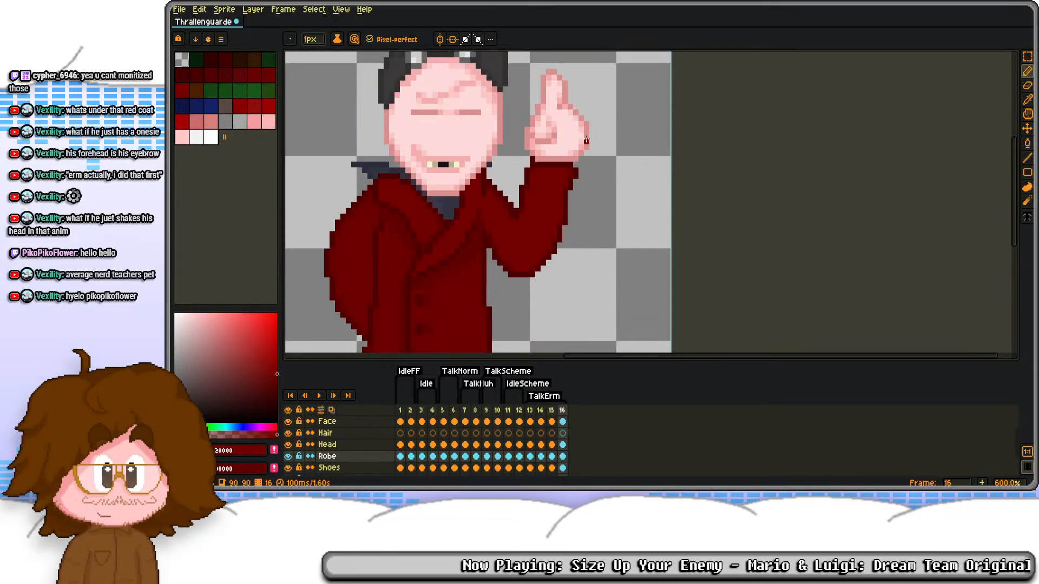
pyautogui.scroll(3, 559, 118)
pyautogui.moveTo(483, 56); pyautogui.dragTo(688, 315)
pyautogui.scroll(-1, 713, 185)
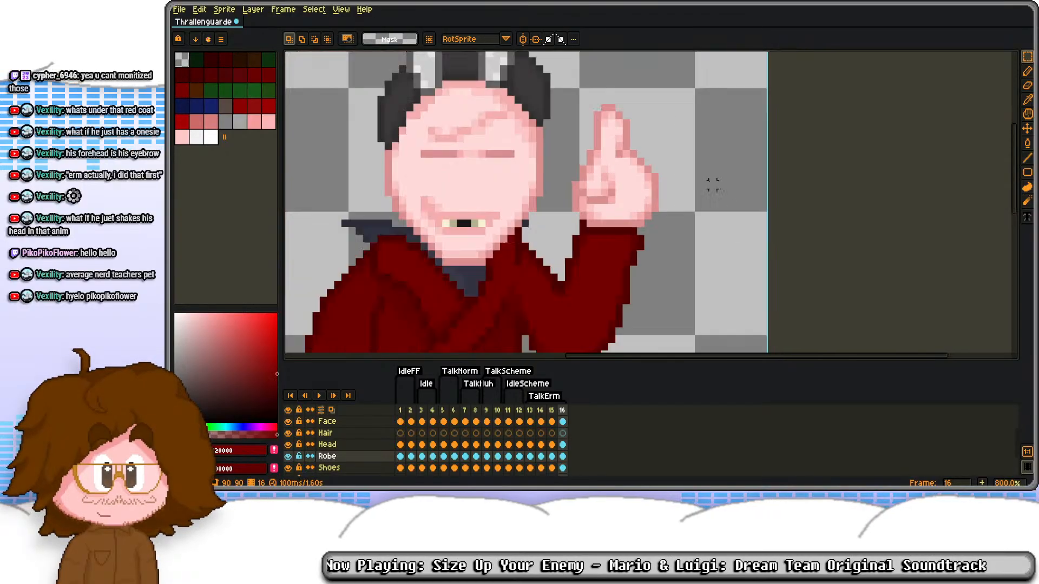
# Step: Compare the raised hand across TalkErm frames 13 to 16 and play back the animation
pyautogui.scroll(-2, 713, 185)
pyautogui.press('Left')
pyautogui.press('Left')
pyautogui.press('Left')
pyautogui.press('Right')
pyautogui.press('Right')
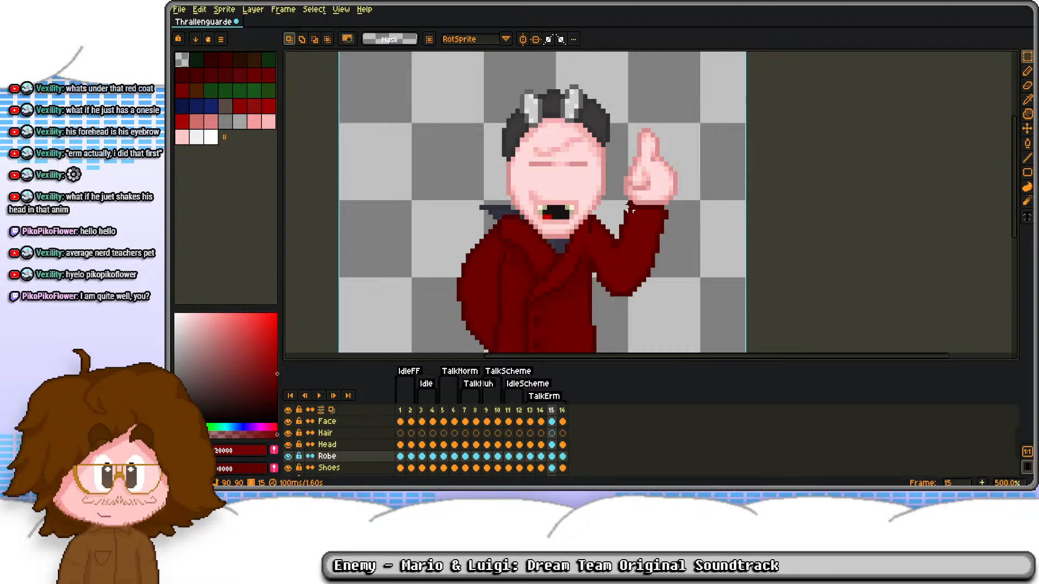
pyautogui.scroll(4, 628, 208)
pyautogui.scroll(-2, 606, 204)
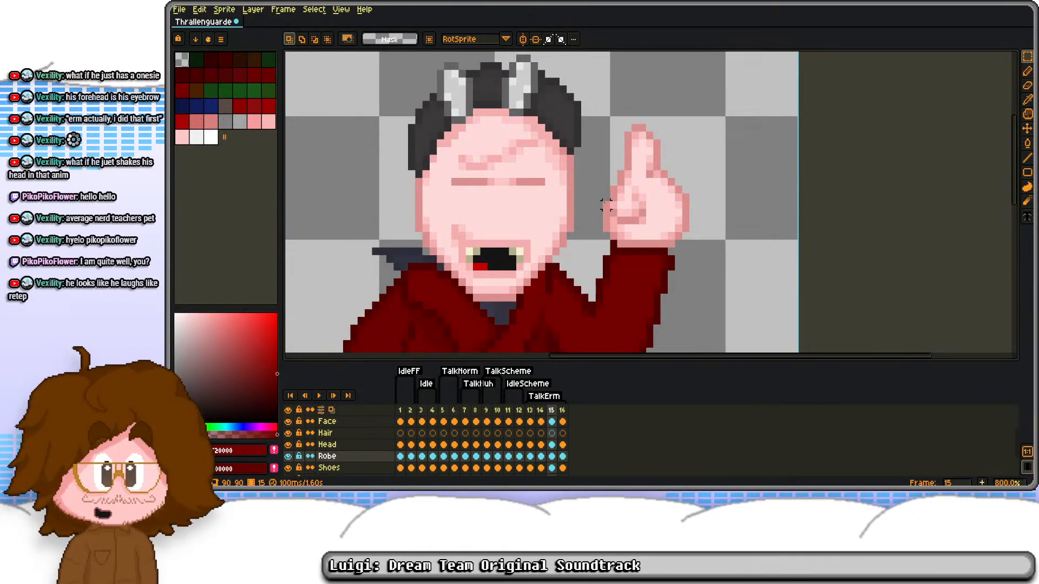
pyautogui.scroll(-2, 610, 157)
pyautogui.scroll(4, 627, 153)
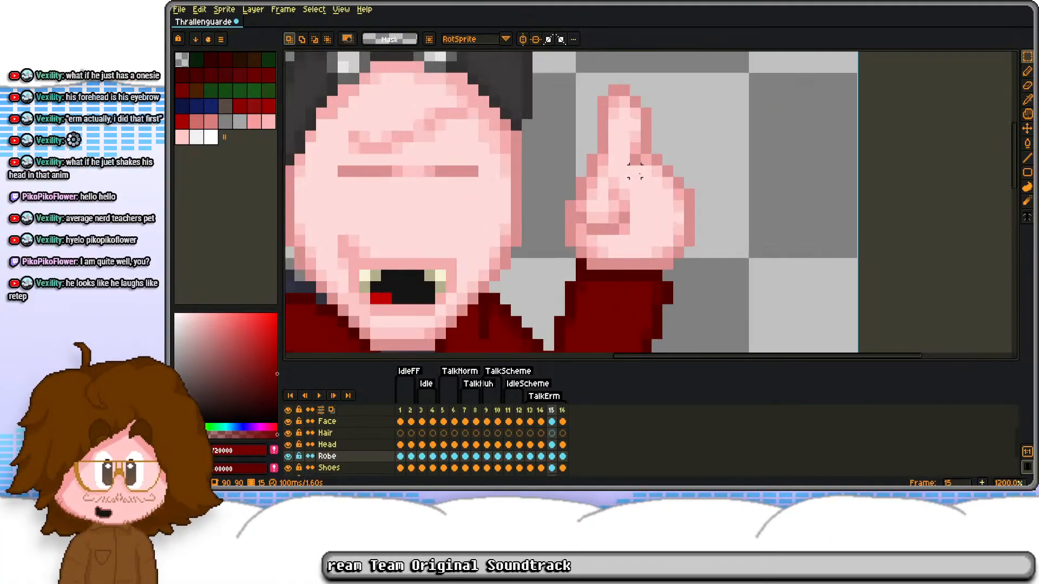
pyautogui.scroll(-3, 628, 153)
pyautogui.click(530, 456)
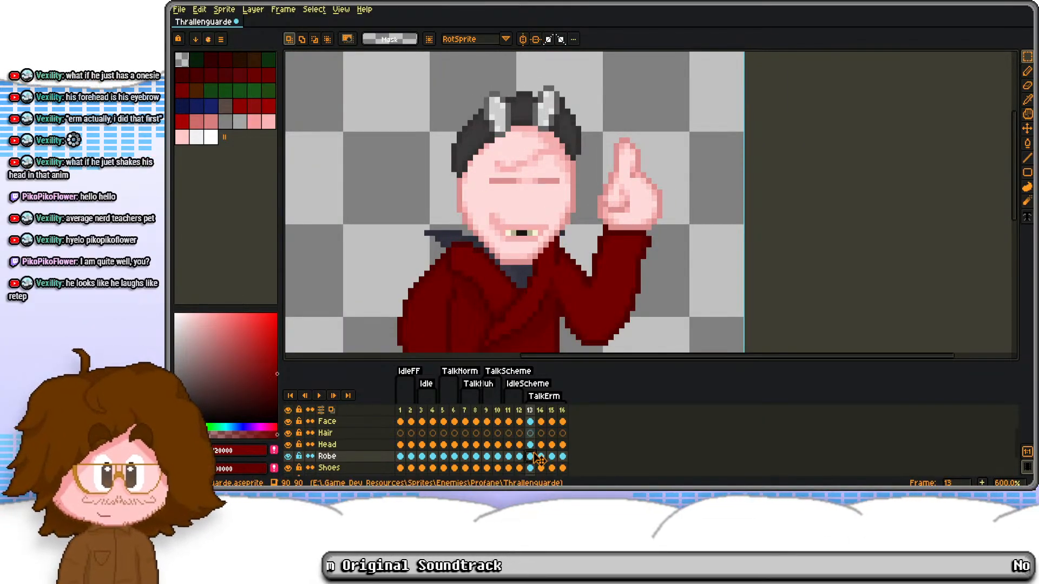
pyautogui.press('Return')
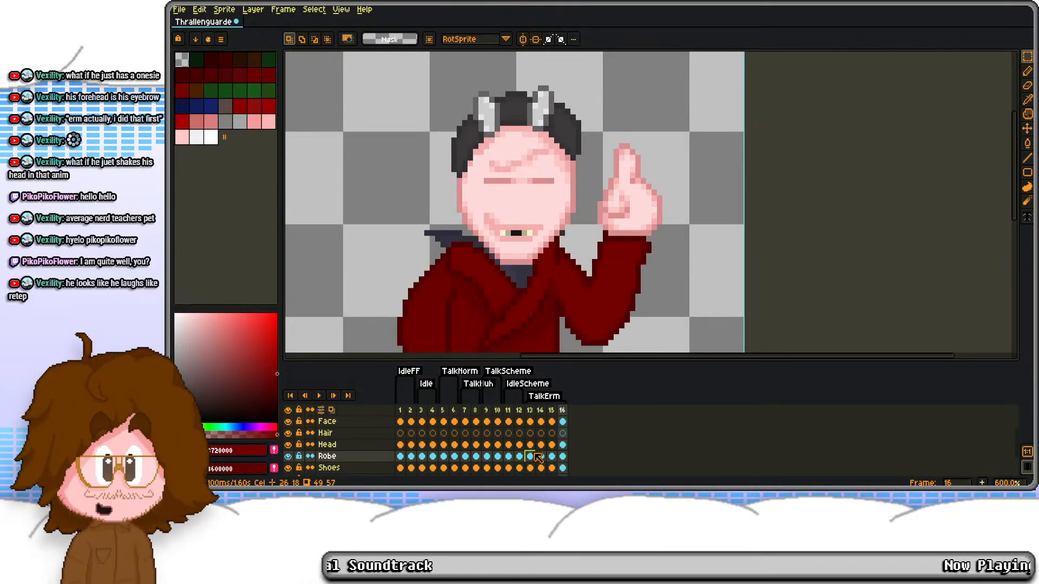
# Step: Copy the Robe cel of frame 15 onto frame 16 and play back the TalkErm animation
pyautogui.click(551, 456)
pyautogui.hotkey('ctrl', 'c')
pyautogui.click(563, 458)
pyautogui.hotkey('ctrl', 'v')
pyautogui.press('Return')
pyautogui.scroll(-2, 696, 128)
pyautogui.scroll(-1, 695, 132)
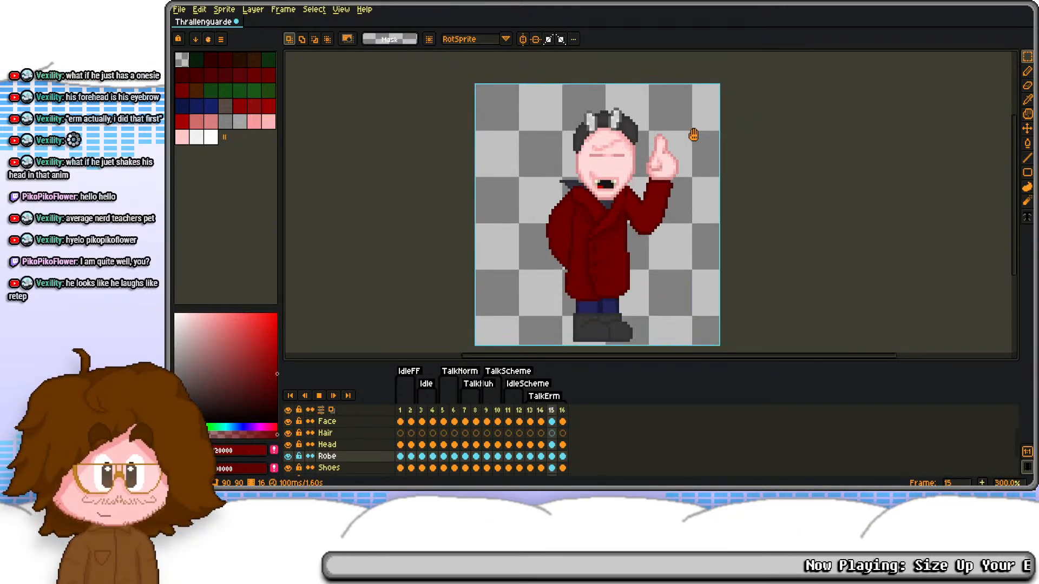
# Step: Select the upper part of the raised index finger on frame 14's Robe layer and nudge it one pixel left
pyautogui.press('Return')
pyautogui.press('Right')
pyautogui.scroll(5, 682, 143)
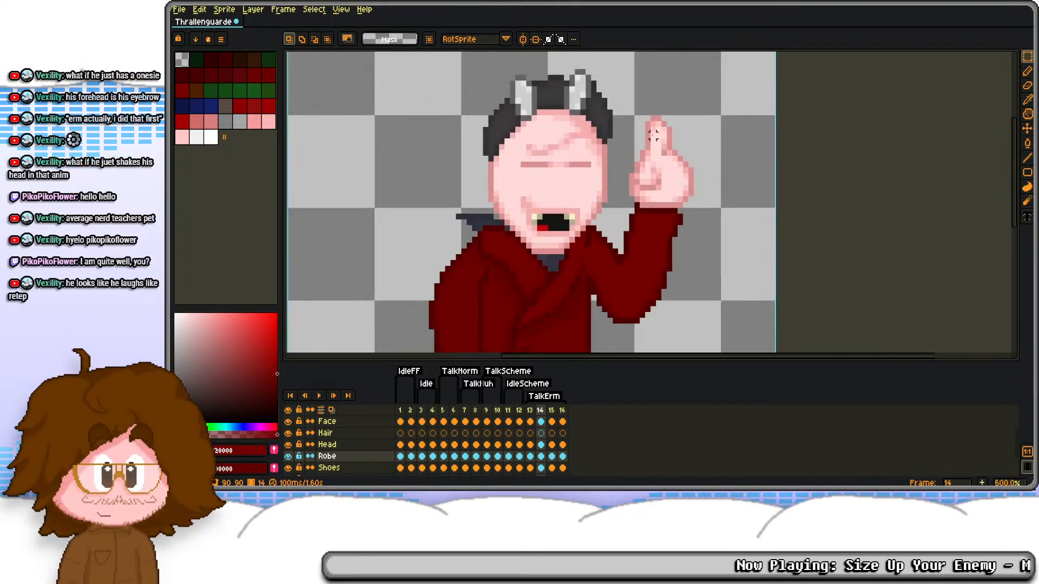
pyautogui.moveTo(639, 97); pyautogui.dragTo(704, 165)
pyautogui.press('Left')
pyautogui.hotkey('ctrl', 'd')
# Step: Repaint the base of the index finger on frame 14 with outline and skin pinks to rejoin it to the hand
pyautogui.scroll(3, 713, 167)
pyautogui.press('b')
pyautogui.keyDown('alt'); pyautogui.click(688, 197); pyautogui.keyUp('alt')
pyautogui.click(661, 196)
pyautogui.keyDown('alt'); pyautogui.click(582, 167); pyautogui.keyUp('alt')
pyautogui.moveTo(602, 164); pyautogui.dragTo(596, 130)
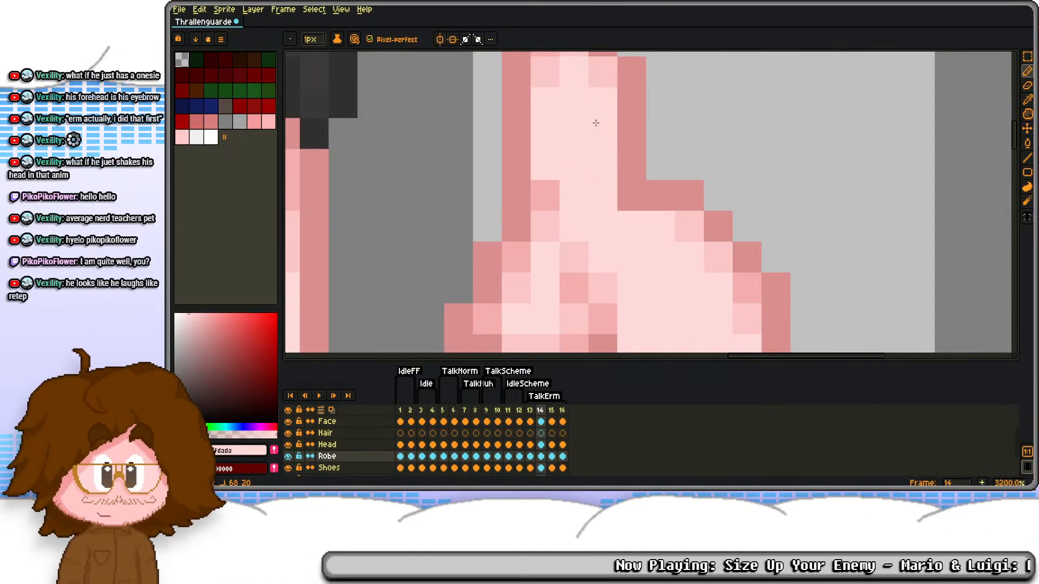
pyautogui.keyDown('alt'); pyautogui.click(547, 191); pyautogui.keyUp('alt')
pyautogui.click(573, 194)
pyautogui.keyDown('alt'); pyautogui.rightClick(575, 178); pyautogui.keyUp('alt')
pyautogui.rightClick(572, 195)
pyautogui.click(547, 224)
pyautogui.scroll(-5, 573, 162)
pyautogui.press('Right')
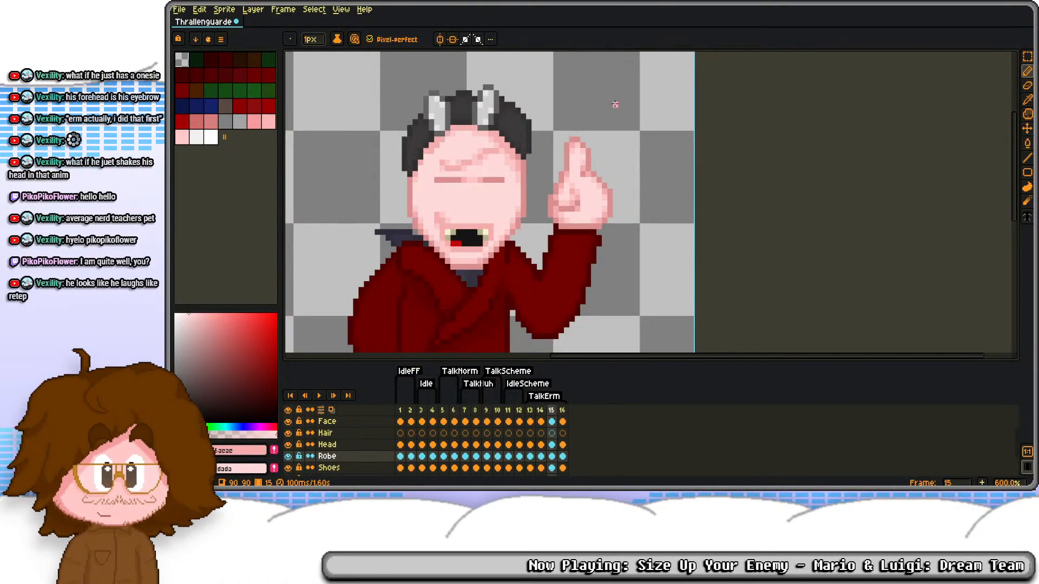
# Step: Select the upper part of the index finger on frame 13's Robe layer and nudge it two pixels left
pyautogui.press('Left')
pyautogui.press('Left')
pyautogui.scroll(3, 585, 142)
pyautogui.press('m')
pyautogui.moveTo(534, 126); pyautogui.dragTo(600, 197)
pyautogui.press('Left')
pyautogui.press('Left')
pyautogui.click(645, 162)
# Step: Redraw the dark pink outline at the finger's base on frame 13 and erase the stray knuckle corner pixel
pyautogui.scroll(2, 566, 210)
pyautogui.press('b')
pyautogui.keyDown('alt'); pyautogui.click(499, 209); pyautogui.keyUp('alt')
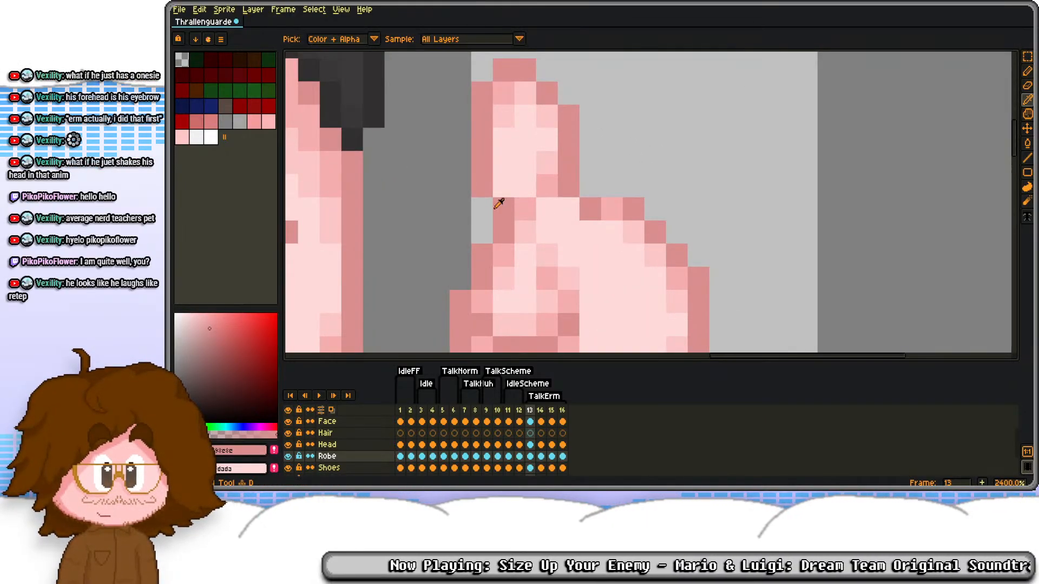
pyautogui.moveTo(482, 210); pyautogui.dragTo(479, 236)
pyautogui.moveTo(579, 204); pyautogui.dragTo(615, 218)
pyautogui.press('e')
pyautogui.click(634, 210)
# Step: Shade the knuckle edge and finger base on frame 13 with lighter skin pinks and play back the animation
pyautogui.press('d')
pyautogui.keyDown('alt'); pyautogui.rightClick(656, 260); pyautogui.keyUp('alt')
pyautogui.click(656, 256)
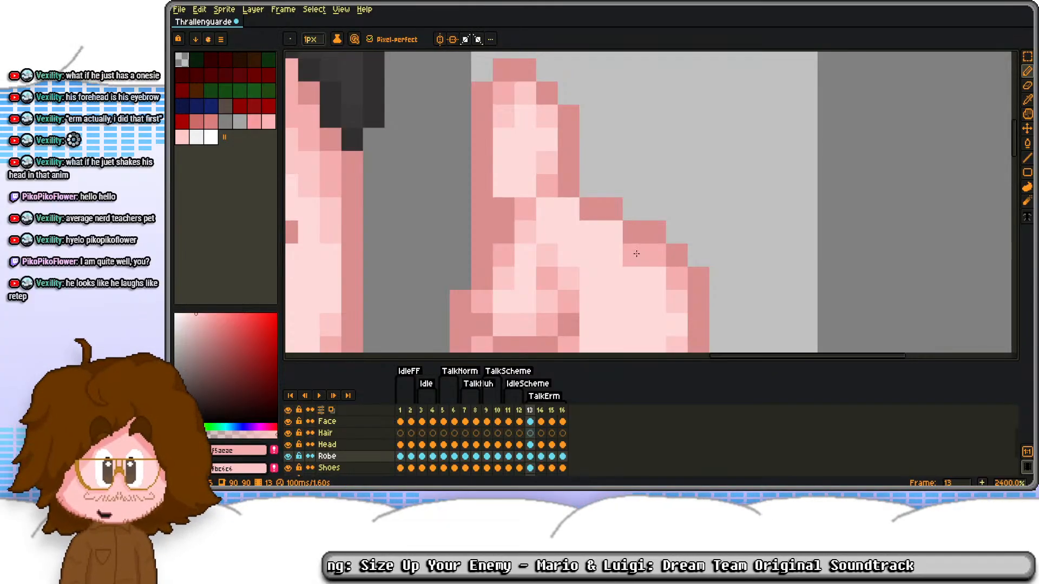
pyautogui.rightClick(635, 253)
pyautogui.click(612, 233)
pyautogui.rightClick(592, 230)
pyautogui.rightClick(565, 208)
pyautogui.keyDown('alt'); pyautogui.rightClick(508, 183); pyautogui.keyUp('alt')
pyautogui.moveTo(504, 208)
pyautogui.mouseDown()
pyautogui.moveTo(501, 276)
pyautogui.moveTo(543, 167)
pyautogui.mouseUp()
pyautogui.scroll(-5, 540, 168)
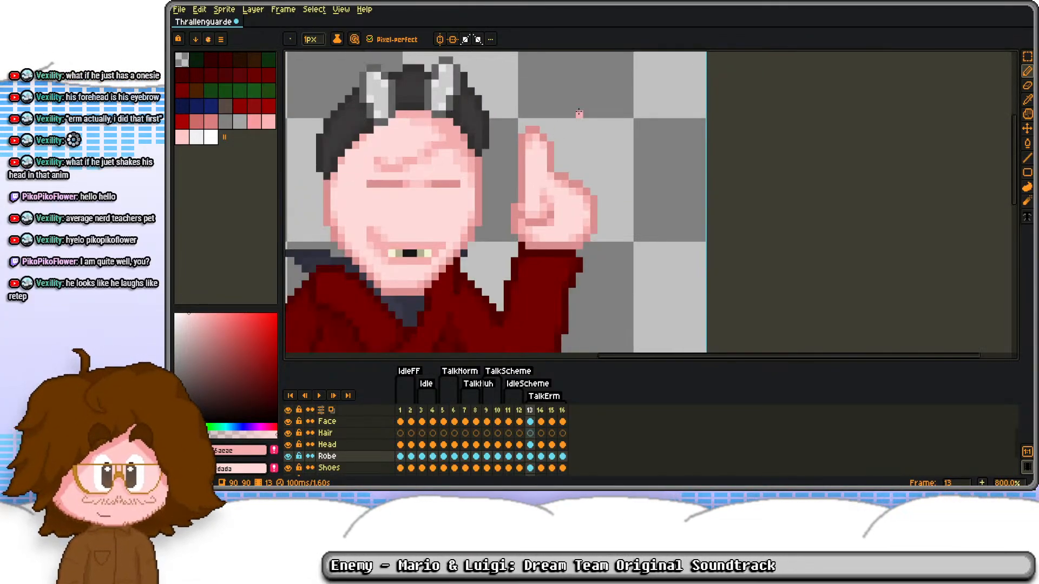
pyautogui.press('.')
pyautogui.press('.')
pyautogui.press('.')
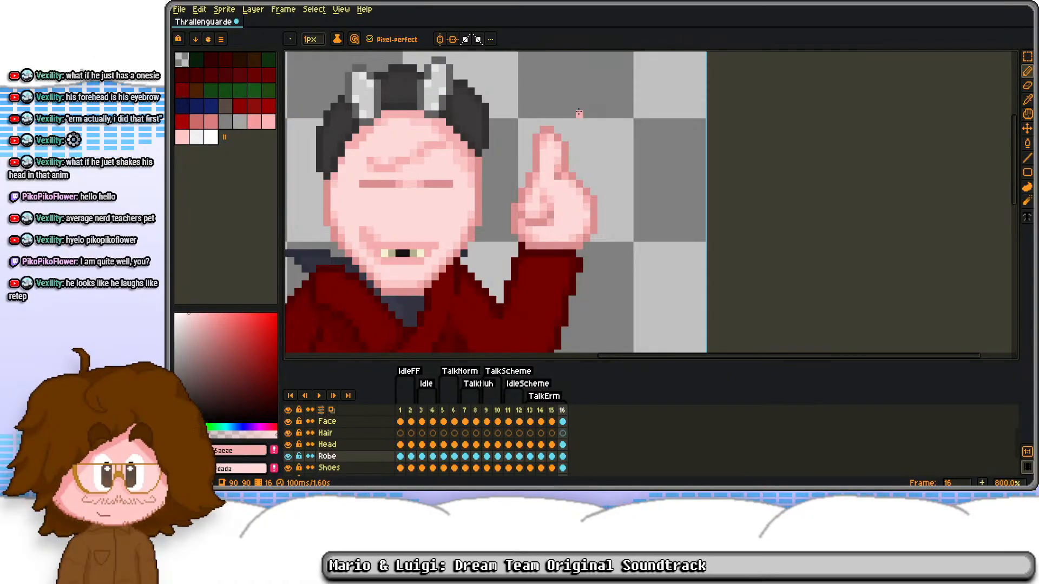
pyautogui.scroll(-2, 579, 112)
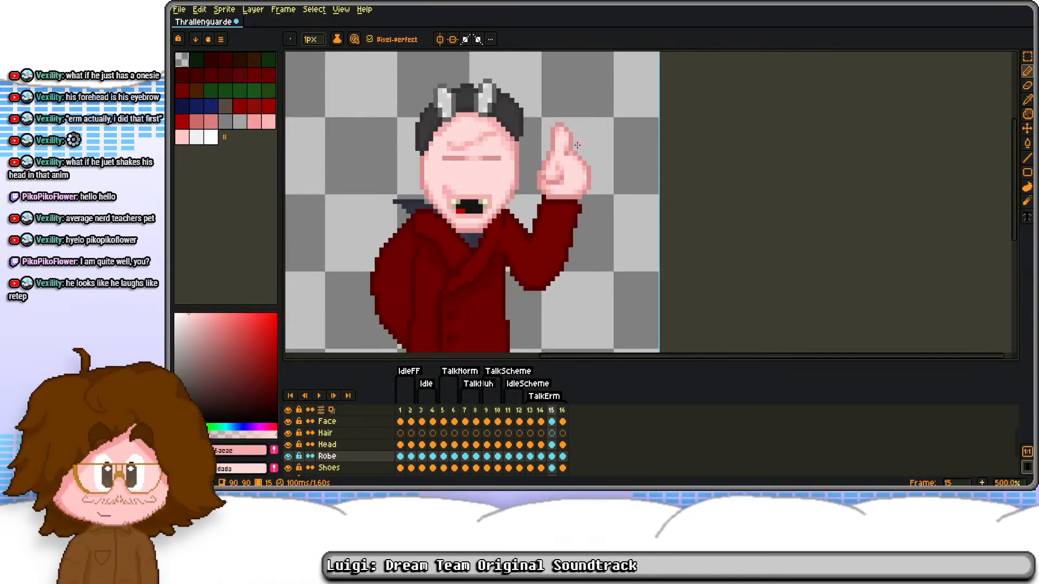
pyautogui.press('Return')
# Step: Draw pink creases for the folded fingers on frame 13's raised hand and adjust the knuckle outline
pyautogui.scroll(6, 579, 211)
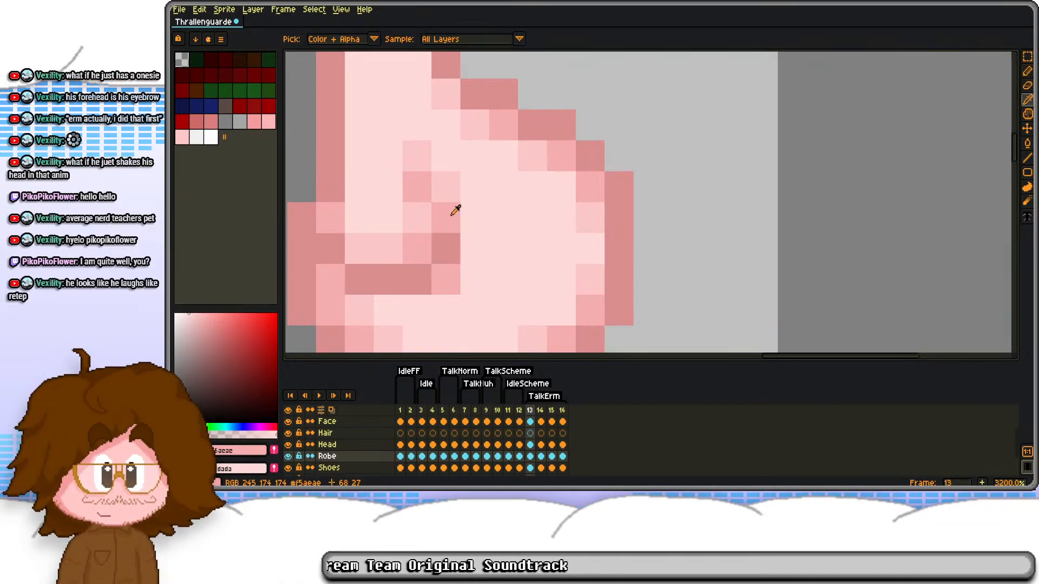
pyautogui.moveTo(478, 245)
pyautogui.mouseDown()
pyautogui.moveTo(573, 205)
pyautogui.moveTo(553, 198)
pyautogui.moveTo(489, 243)
pyautogui.moveTo(472, 242)
pyautogui.moveTo(538, 136)
pyautogui.mouseUp()
pyautogui.hotkey('ctrl', 'z')
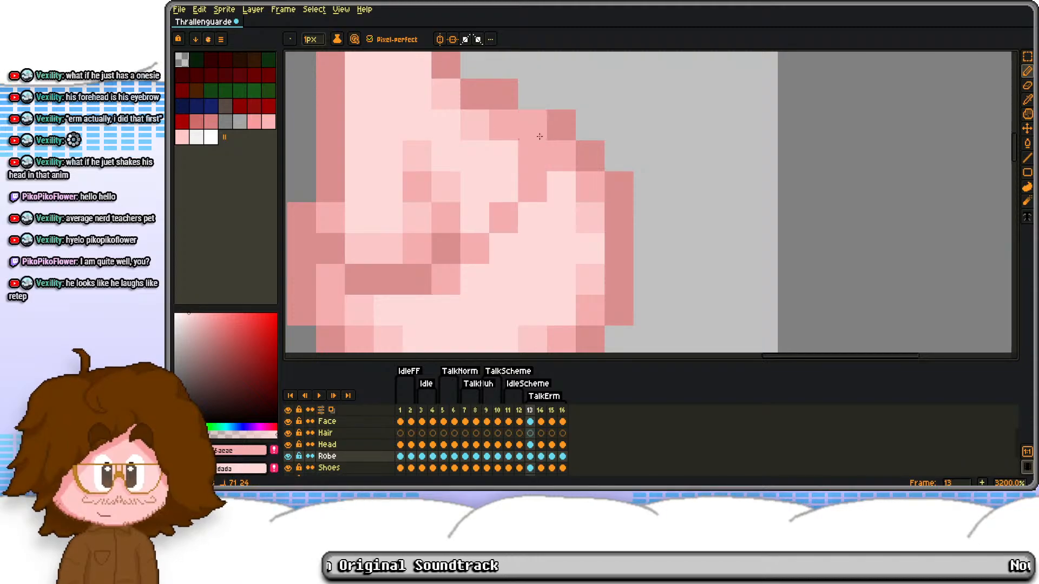
pyautogui.keyDown('alt'); pyautogui.rightClick(588, 217); pyautogui.keyUp('alt')
pyautogui.rightClick(505, 188)
pyautogui.rightClick(477, 218)
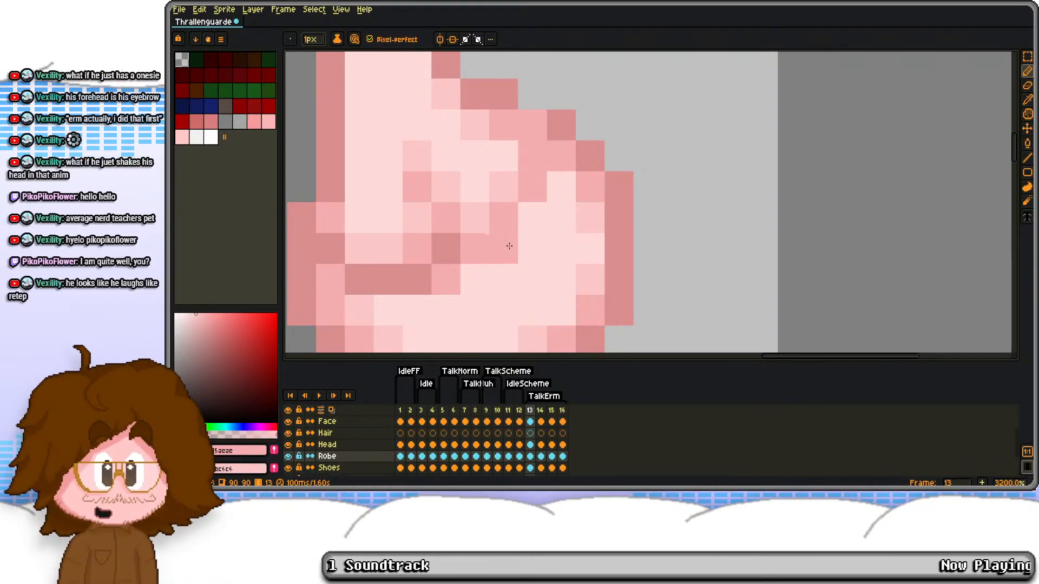
pyautogui.rightClick(508, 244)
pyautogui.rightClick(531, 221)
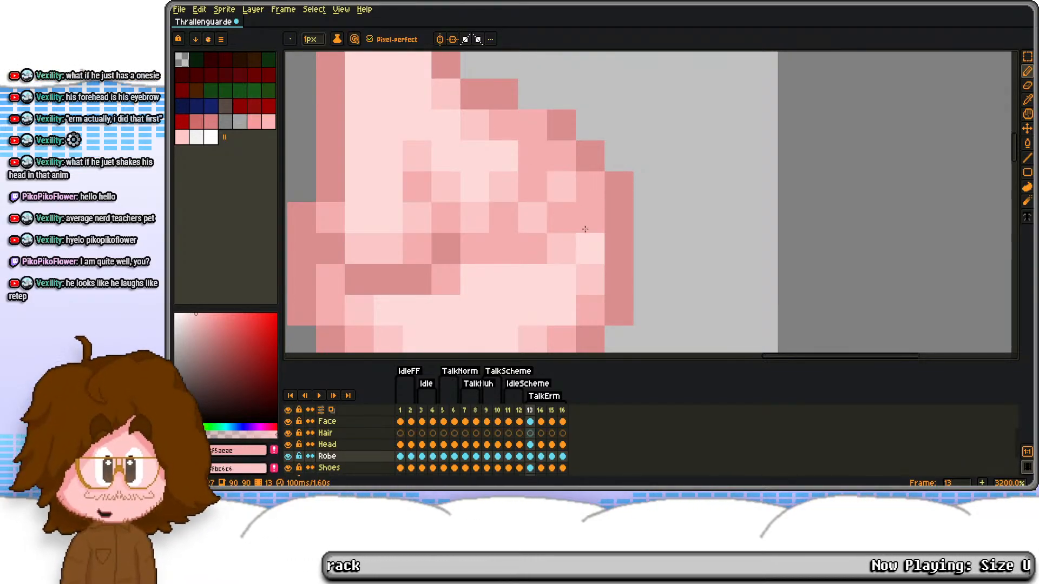
pyautogui.scroll(-5, 565, 122)
pyautogui.scroll(5, 560, 142)
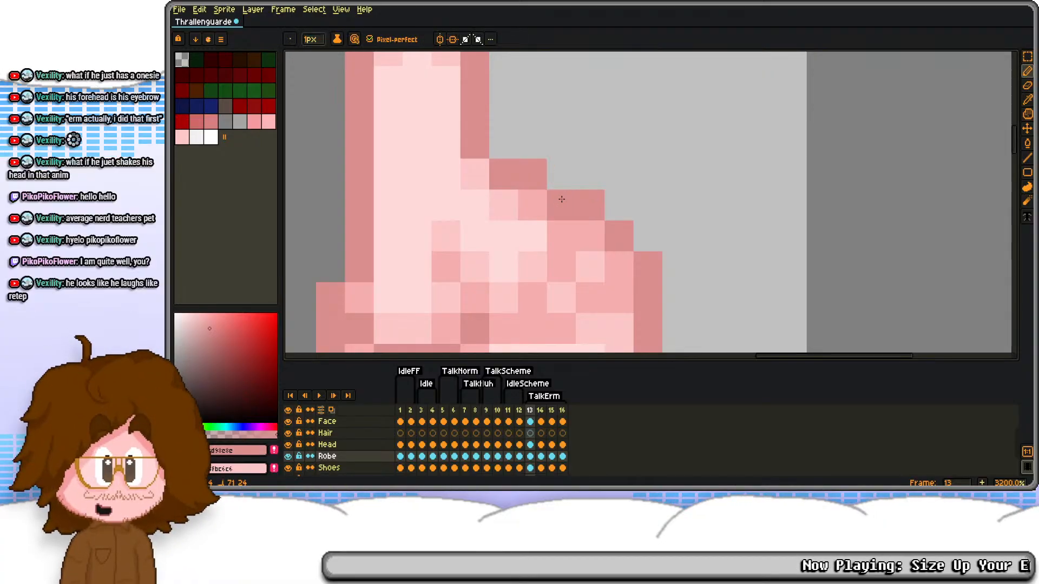
pyautogui.press('alt')
# Step: Draw matching folded-finger creases on frame 14's raised hand in medium and light pinks
pyautogui.press('Right')
pyautogui.rightClick(572, 116)
pyautogui.click(552, 119)
pyautogui.moveTo(559, 202)
pyautogui.mouseDown()
pyautogui.moveTo(550, 119)
pyautogui.moveTo(516, 238)
pyautogui.mouseUp()
pyautogui.rightClick(539, 209)
pyautogui.rightClick(515, 176)
pyautogui.moveTo(601, 147)
pyautogui.mouseDown()
pyautogui.moveTo(563, 239)
pyautogui.moveTo(546, 238)
pyautogui.mouseUp()
pyautogui.rightClick(592, 231)
pyautogui.rightClick(574, 208)
# Step: Add the folded-finger creases to the raised hand on frame 15 and soften them with light pink
pyautogui.press('Right')
pyautogui.moveTo(570, 145)
pyautogui.mouseDown()
pyautogui.moveTo(518, 261)
pyautogui.moveTo(577, 269)
pyautogui.moveTo(601, 238)
pyautogui.mouseUp()
pyautogui.rightClick(543, 238)
pyautogui.rightClick(526, 205)
pyautogui.rightClick(543, 180)
pyautogui.rightClick(573, 208)
pyautogui.rightClick(599, 210)
pyautogui.rightClick(572, 237)
pyautogui.rightClick(601, 267)
pyautogui.scroll(-5, 625, 184)
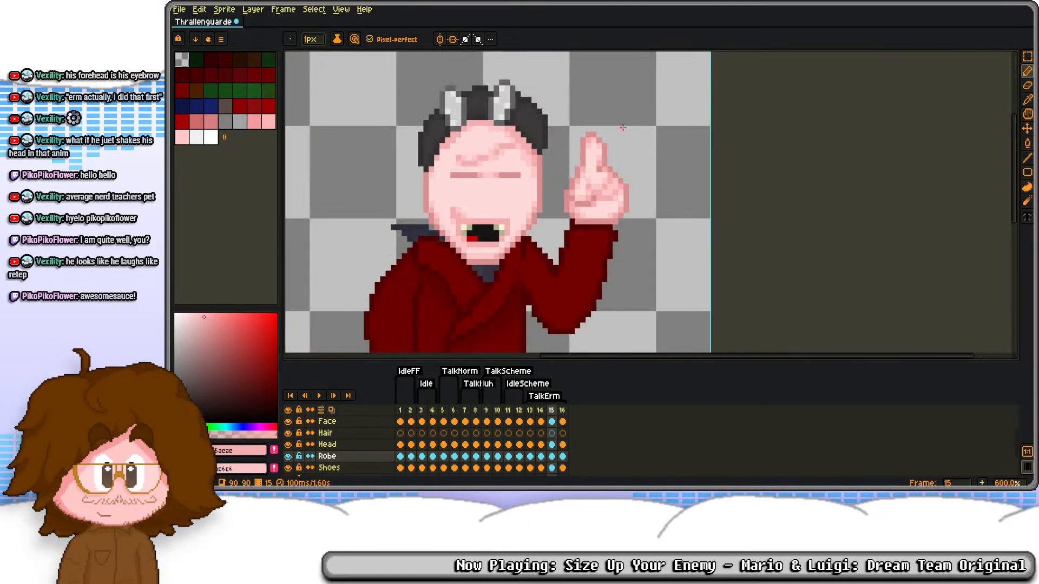
# Step: Copy frame 15's Robe cel with the finger creases onto frame 16
pyautogui.press('Right')
pyautogui.scroll(2, 616, 196)
pyautogui.press('Left')
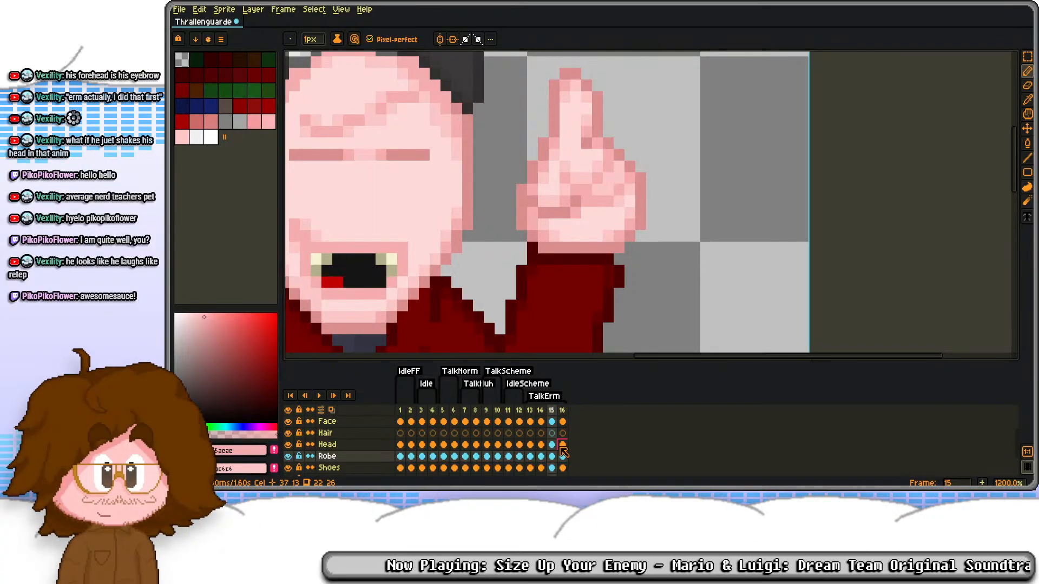
pyautogui.press('Return')
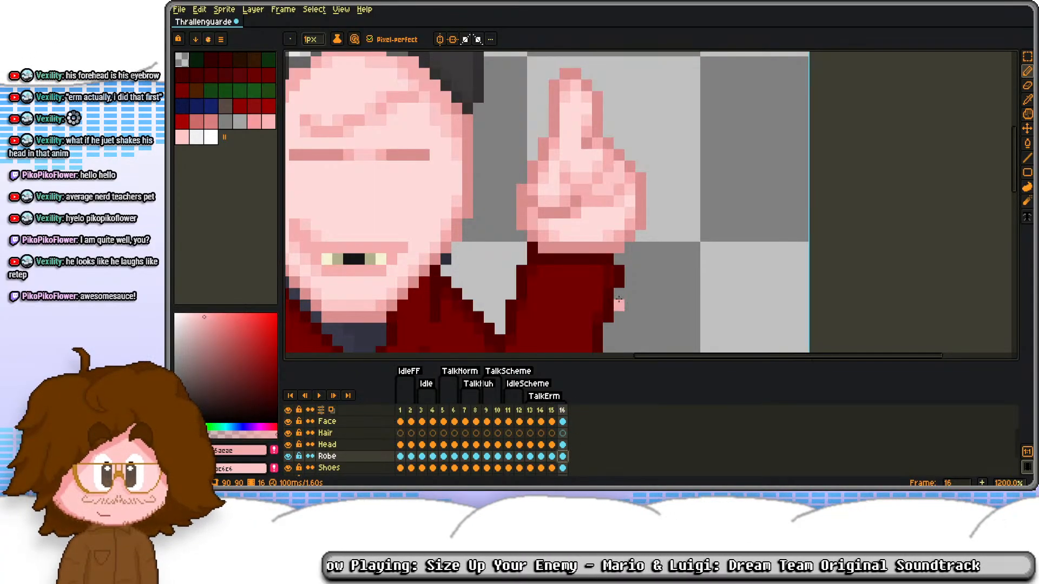
# Step: Play back the TalkErm animation and step through its frames to check the hand's motion and shading
pyautogui.scroll(-4, 668, 142)
pyautogui.scroll(-2, 667, 136)
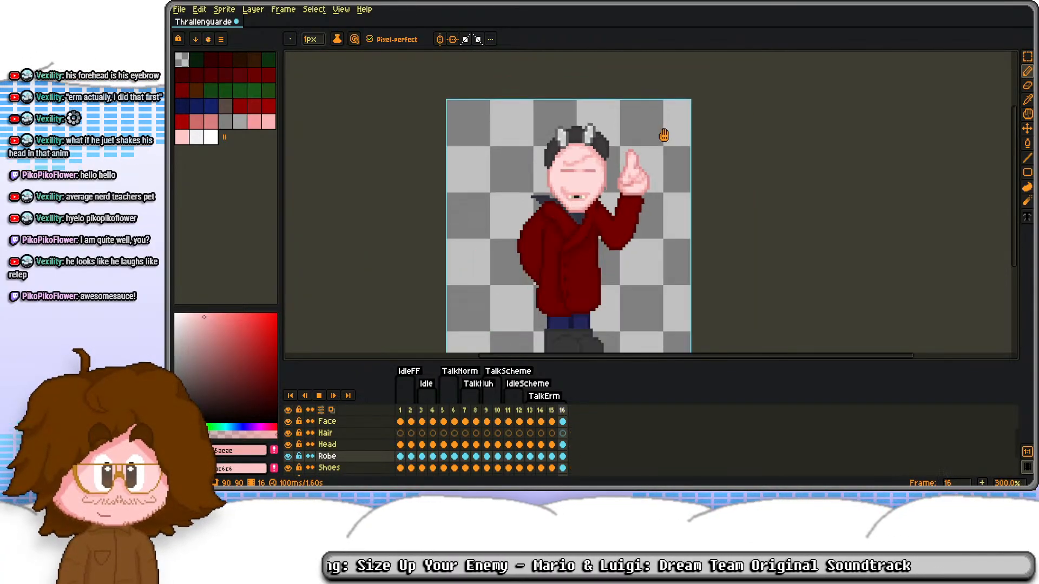
pyautogui.scroll(-1, 644, 145)
pyautogui.scroll(1, 643, 146)
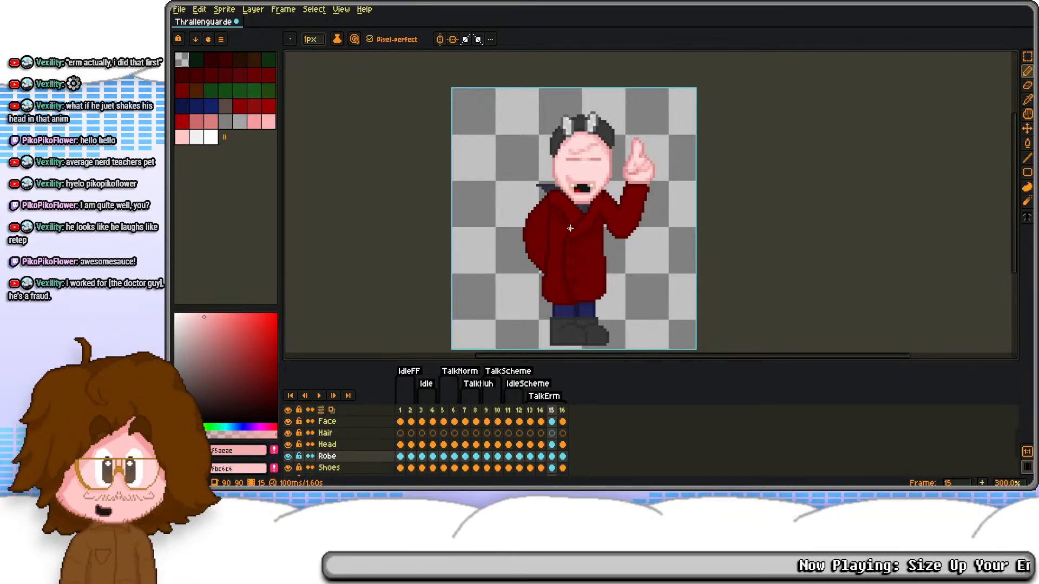
pyautogui.press('Left')
pyautogui.press('Left')
pyautogui.press('Right')
pyautogui.press('Right')
pyautogui.press('Right')
pyautogui.press('Right')
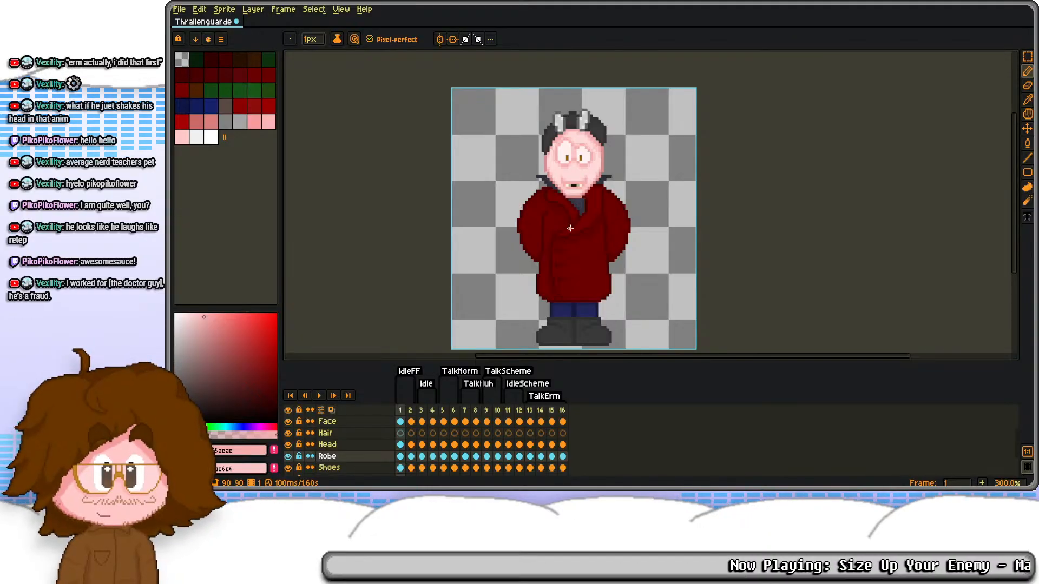
# Step: Add frame 17 as a copy of frame 16 and limit the TalkErm tag to frames 13 to 16
pyautogui.press('Left')
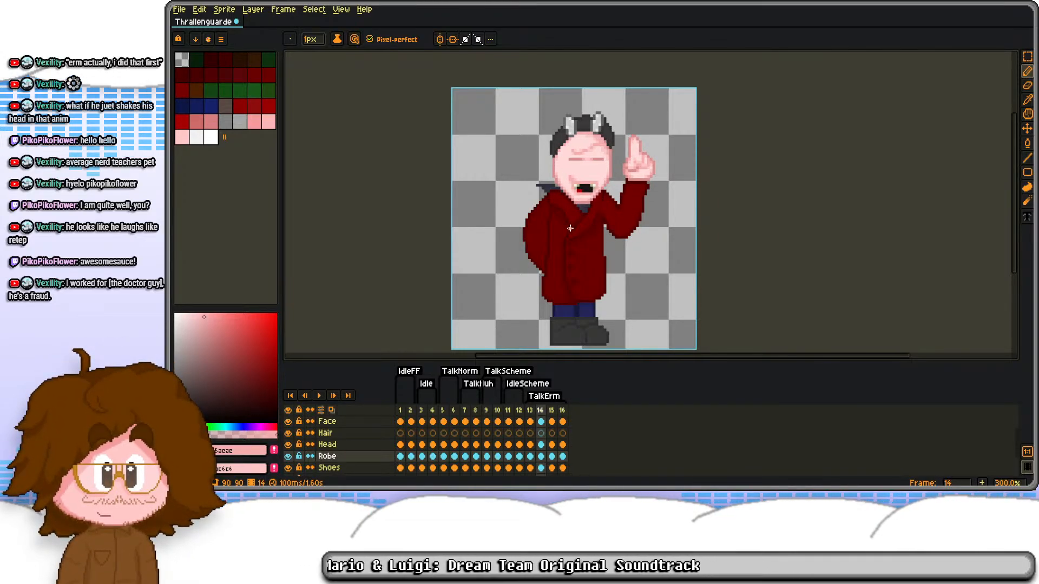
pyautogui.press('Right')
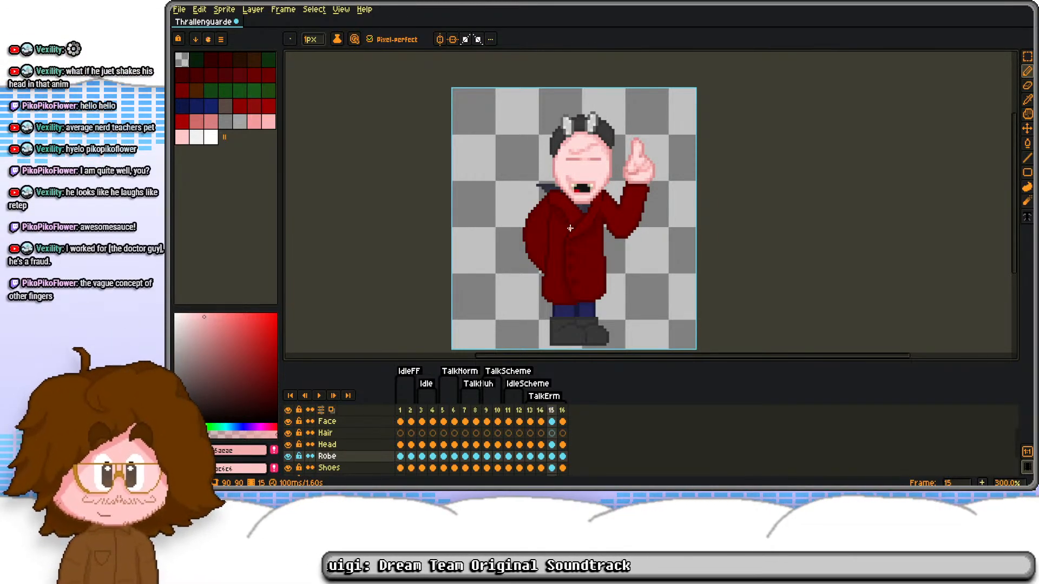
pyautogui.scroll(7, 618, 149)
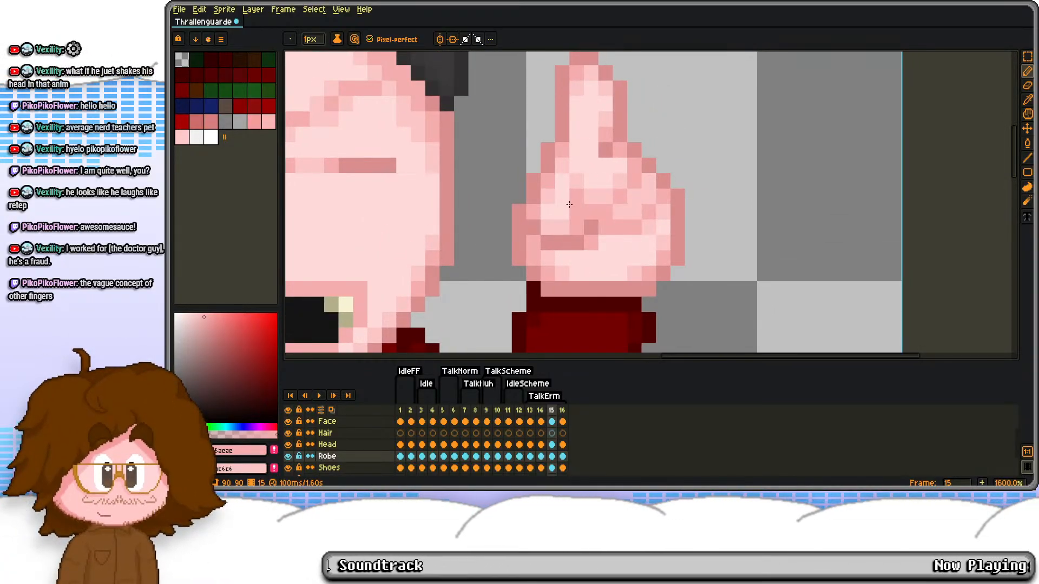
pyautogui.scroll(-1, 569, 204)
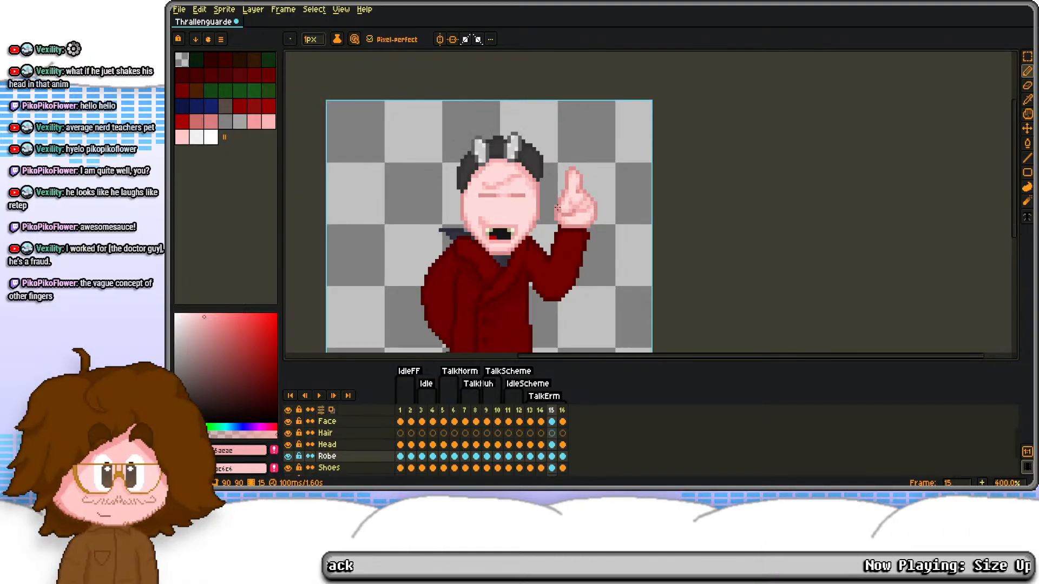
pyautogui.press('Right')
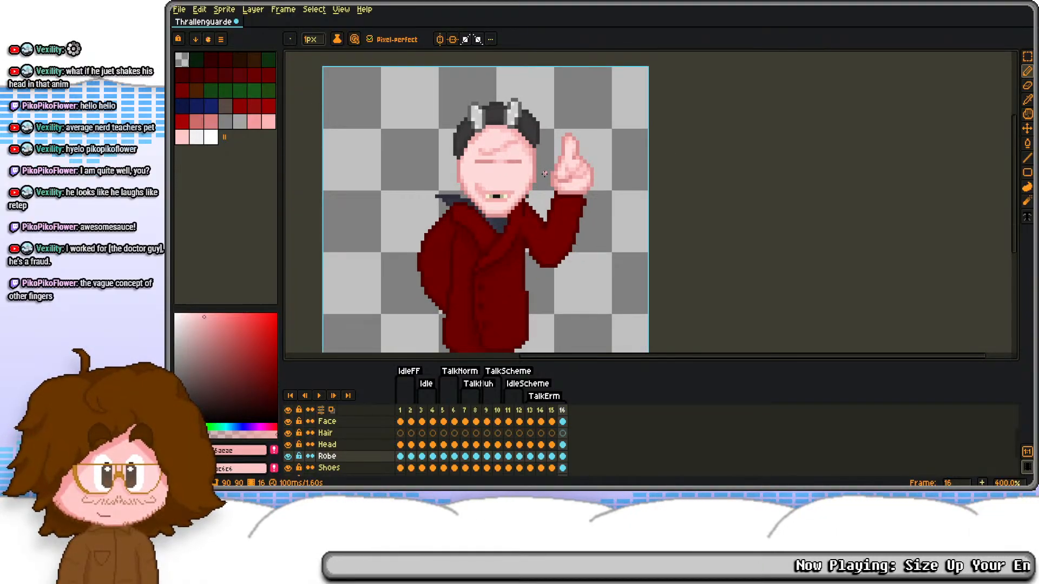
pyautogui.hotkey('alt', 'n')
pyautogui.click(547, 397)
pyautogui.press('Tab')
pyautogui.press('Tab')
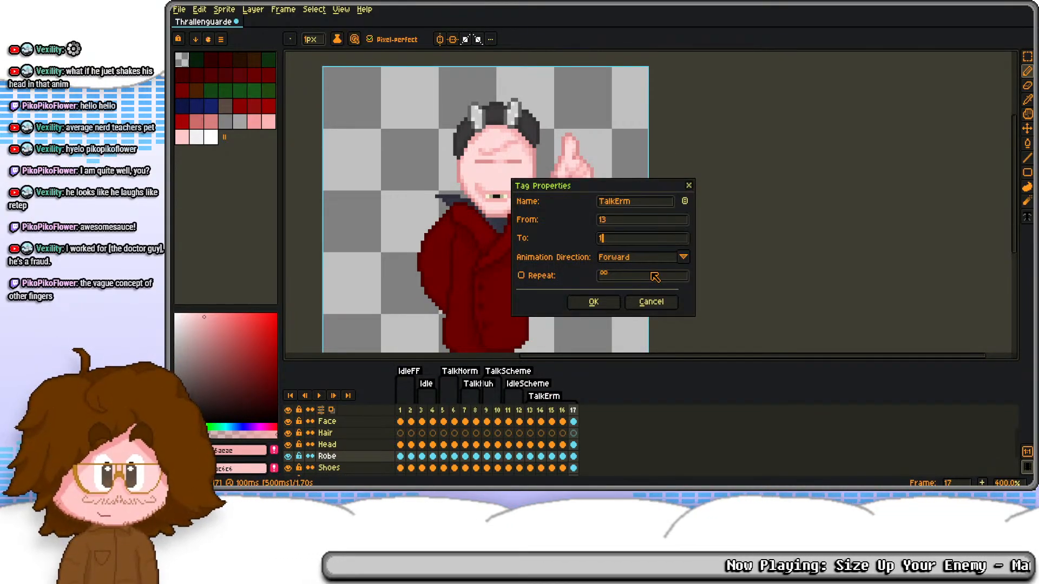
pyautogui.press('Return')
# Step: Create a new animation tag named ErmWHAT covering only frame 17
pyautogui.click(530, 424)
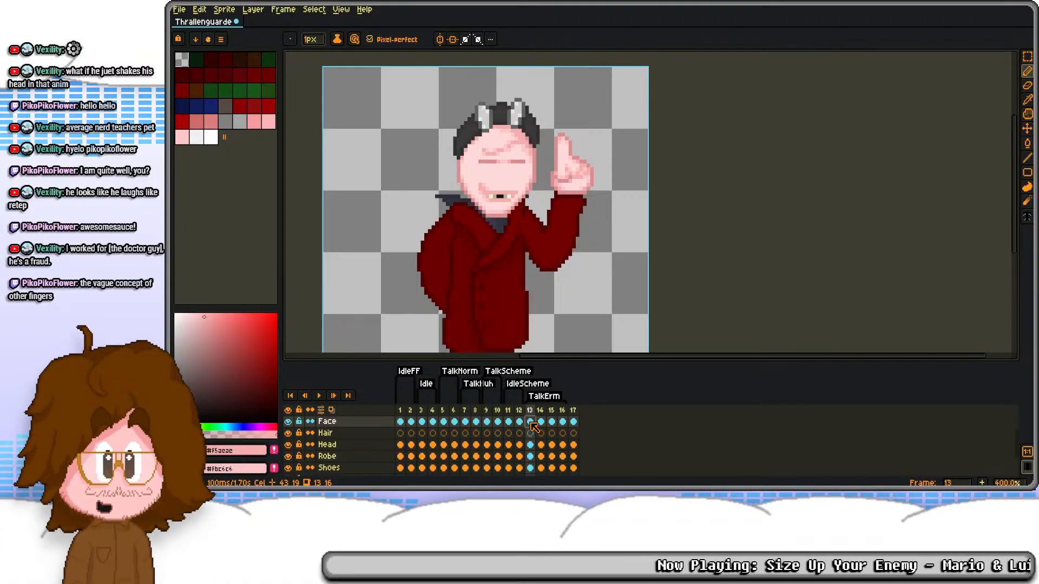
pyautogui.click(563, 422)
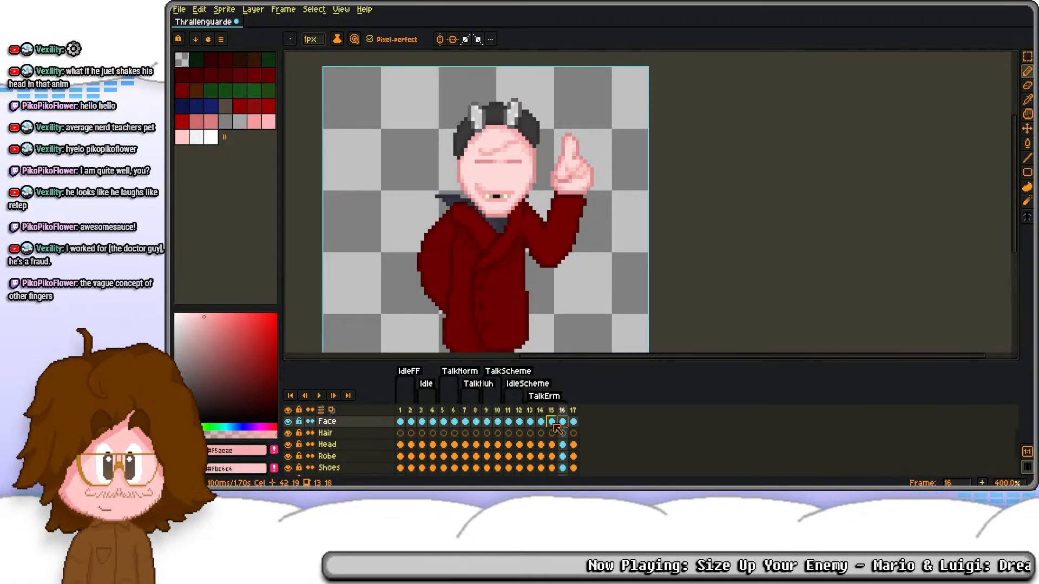
pyautogui.click(573, 415)
pyautogui.rightClick(573, 415)
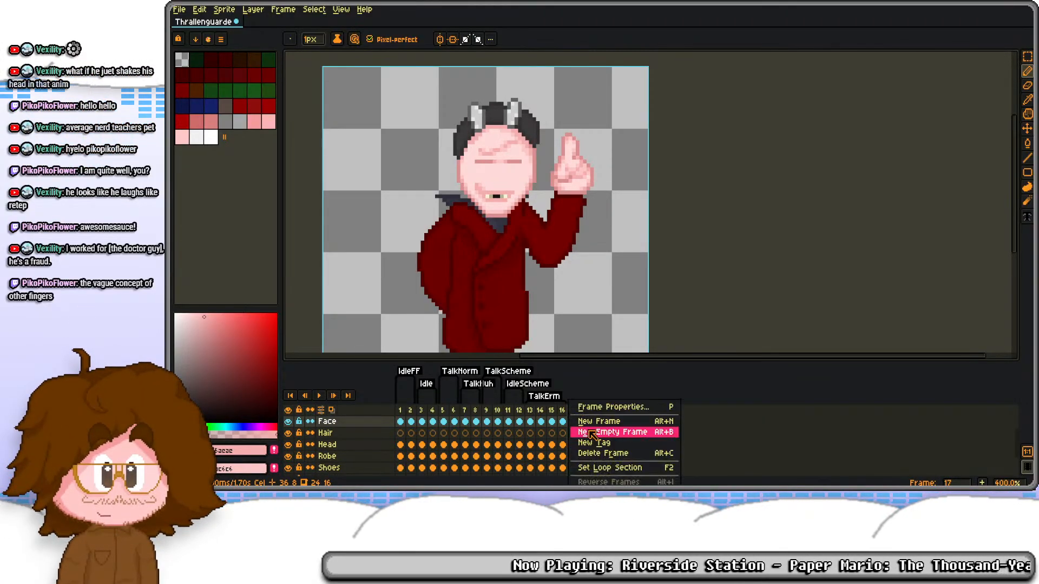
pyautogui.click(605, 453)
pyautogui.write('Erm')
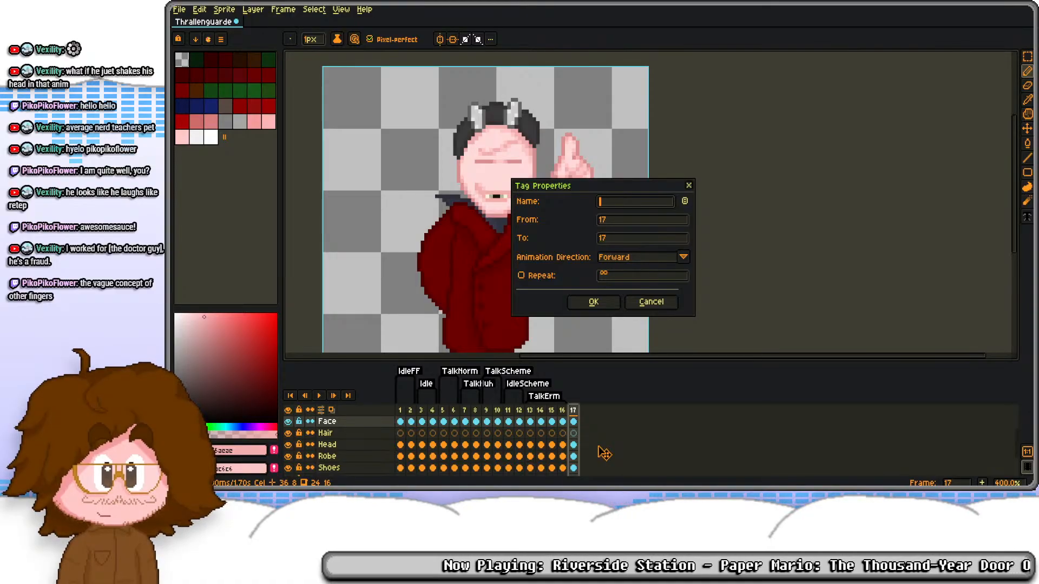
pyautogui.write('WHAT')
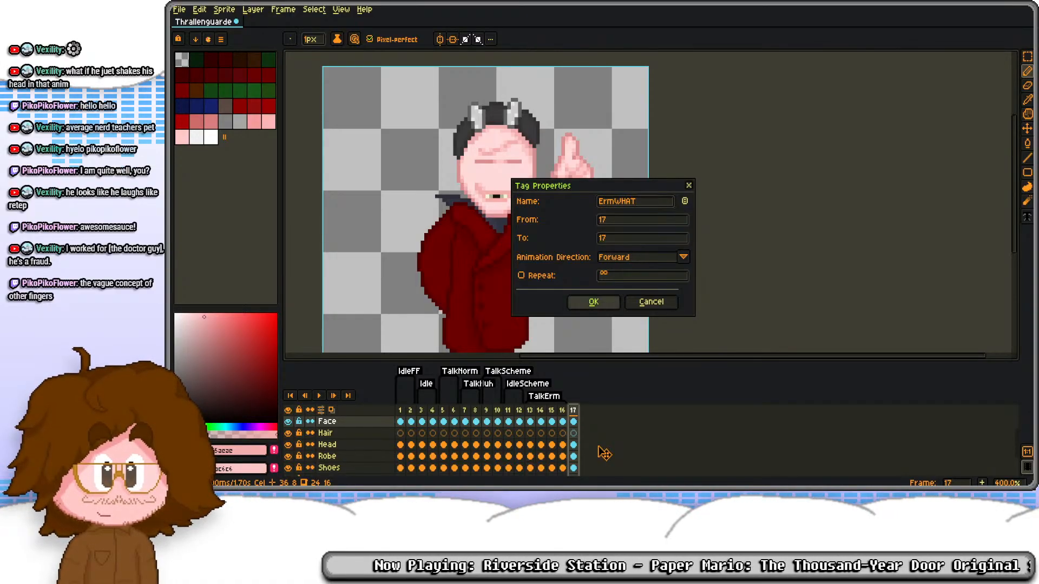
pyautogui.click(593, 302)
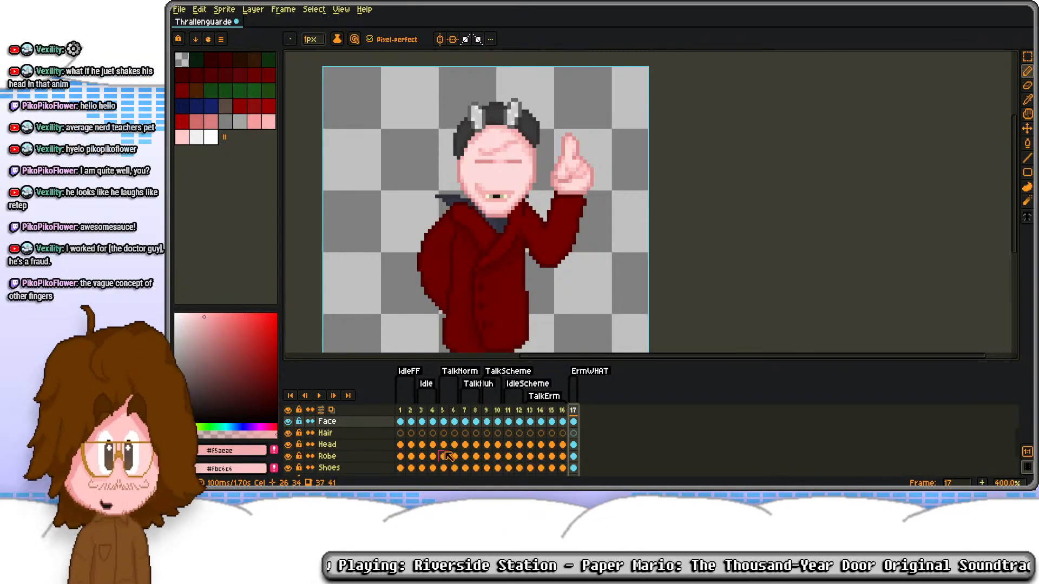
# Step: Copy frame 5's open-eyed Face cel onto frame 17 and nudge it one pixel left and one pixel up
pyautogui.click(454, 423)
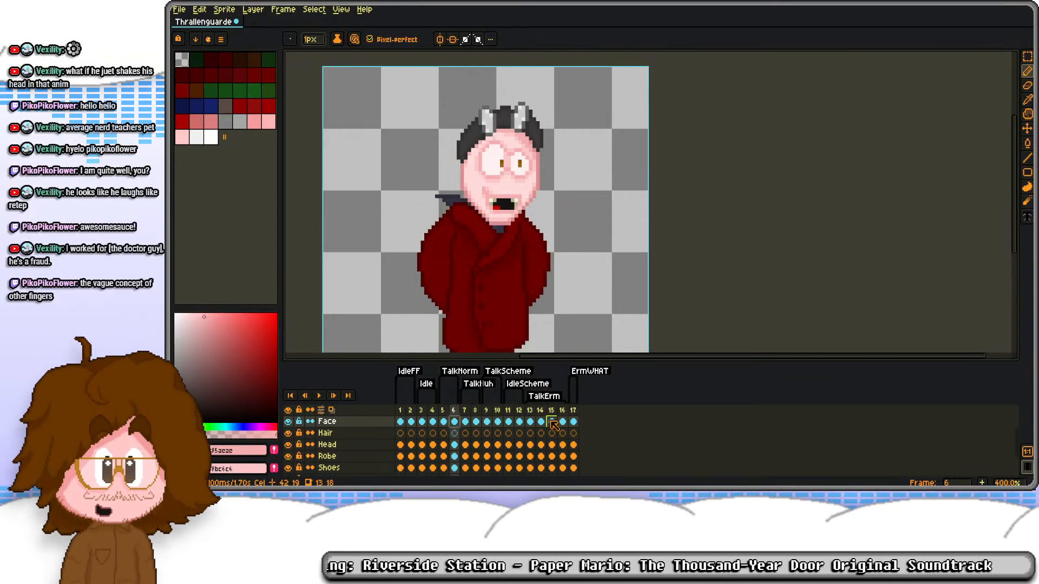
pyautogui.click(443, 423)
pyautogui.hotkey('ctrl', 'c')
pyautogui.click(573, 424)
pyautogui.hotkey('ctrl', 'v')
pyautogui.hotkey('ctrl', 'a')
pyautogui.press('s')
pyautogui.press('Left')
pyautogui.press('Up')
pyautogui.hotkey('ctrl', 'd')
# Step: Shrink both pupils on frame 17 by painting their lower pixels in the off-white eye color
pyautogui.scroll(8, 479, 162)
pyautogui.press('d')
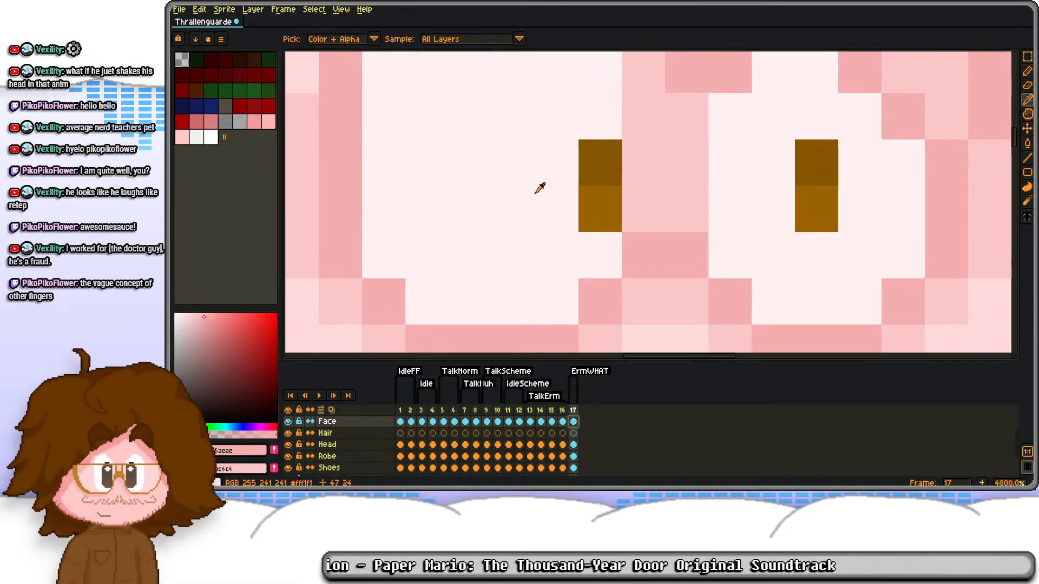
pyautogui.click(600, 209)
pyautogui.click(817, 209)
# Step: Erase the teeth, mouth opening, lower lip and cheek crease on frame 17's face, leaving a flat closed mouth line
pyautogui.scroll(-8, 728, 105)
pyautogui.scroll(4, 695, 176)
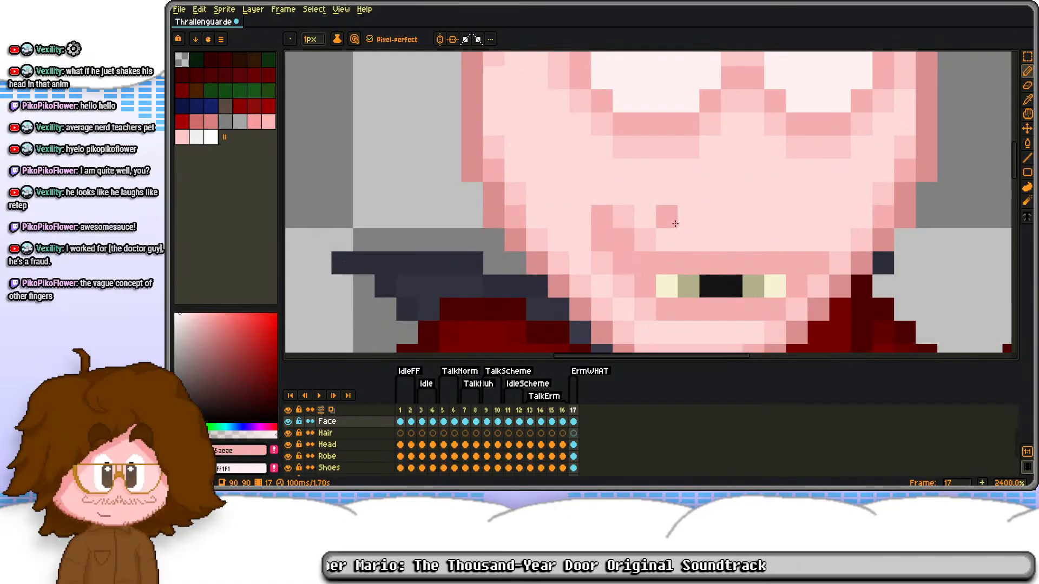
pyautogui.press('e')
pyautogui.moveTo(824, 286); pyautogui.dragTo(622, 286)
pyautogui.moveTo(687, 309); pyautogui.dragTo(816, 309)
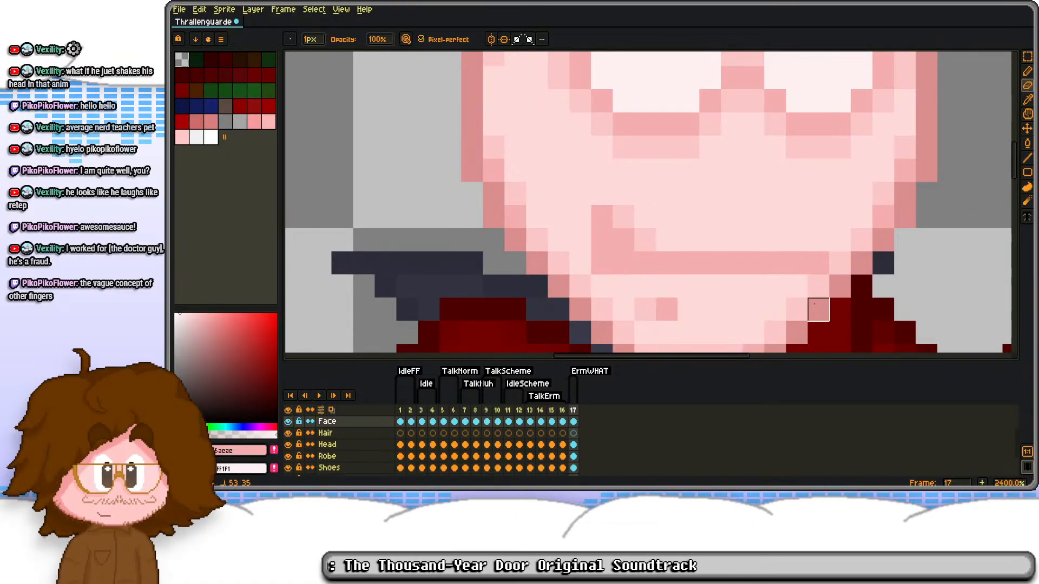
pyautogui.click(666, 309)
pyautogui.click(601, 286)
pyautogui.moveTo(580, 240); pyautogui.dragTo(645, 240)
pyautogui.moveTo(623, 216); pyautogui.dragTo(580, 216)
pyautogui.scroll(-4, 630, 191)
pyautogui.scroll(5, 633, 208)
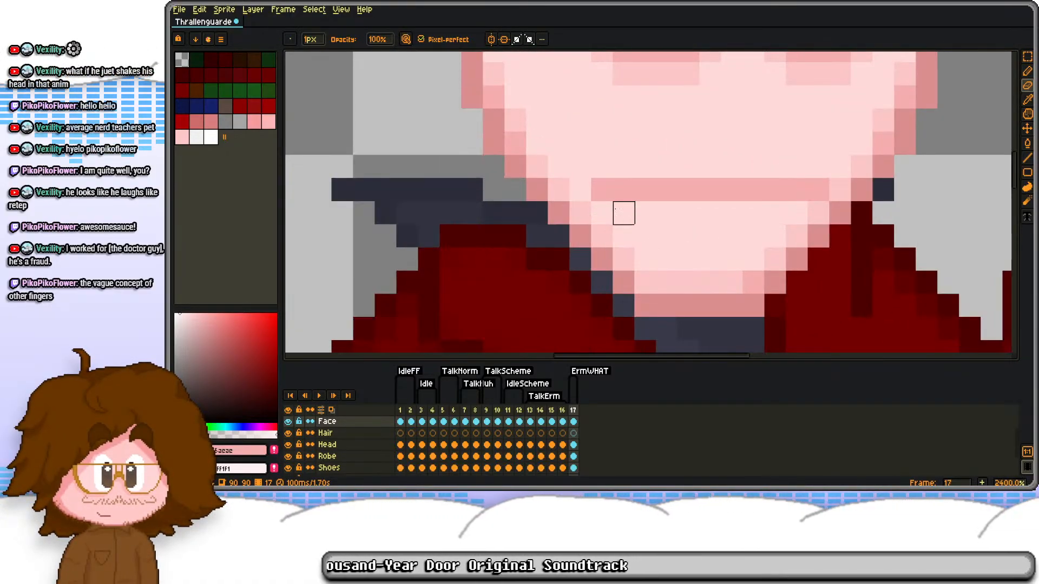
pyautogui.scroll(-7, 644, 188)
pyautogui.scroll(-1, 723, 156)
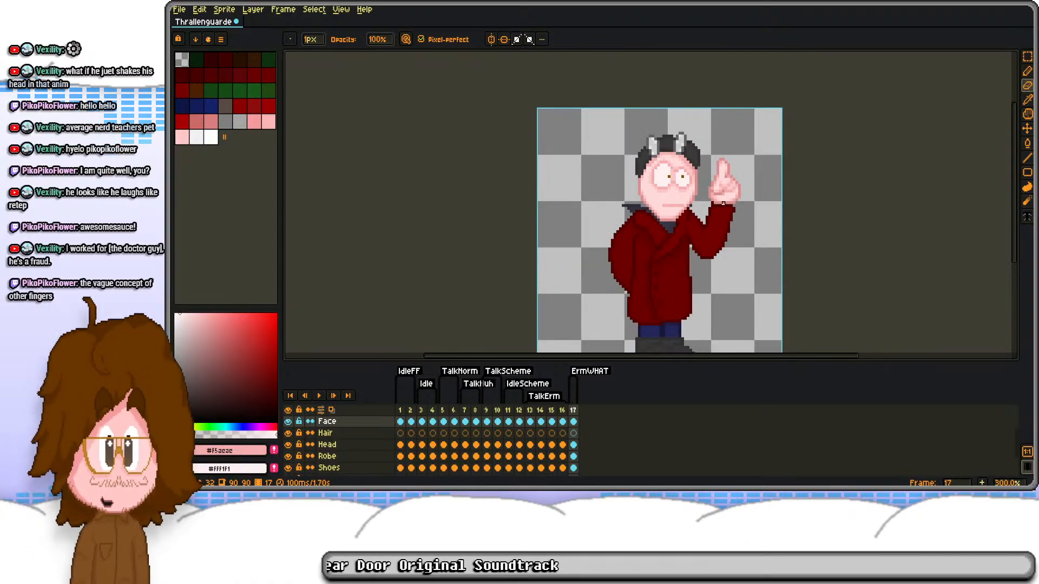
# Step: Soften the end of frame 17's flat mouth line with light pink
pyautogui.scroll(1, 708, 188)
pyautogui.scroll(-1, 716, 147)
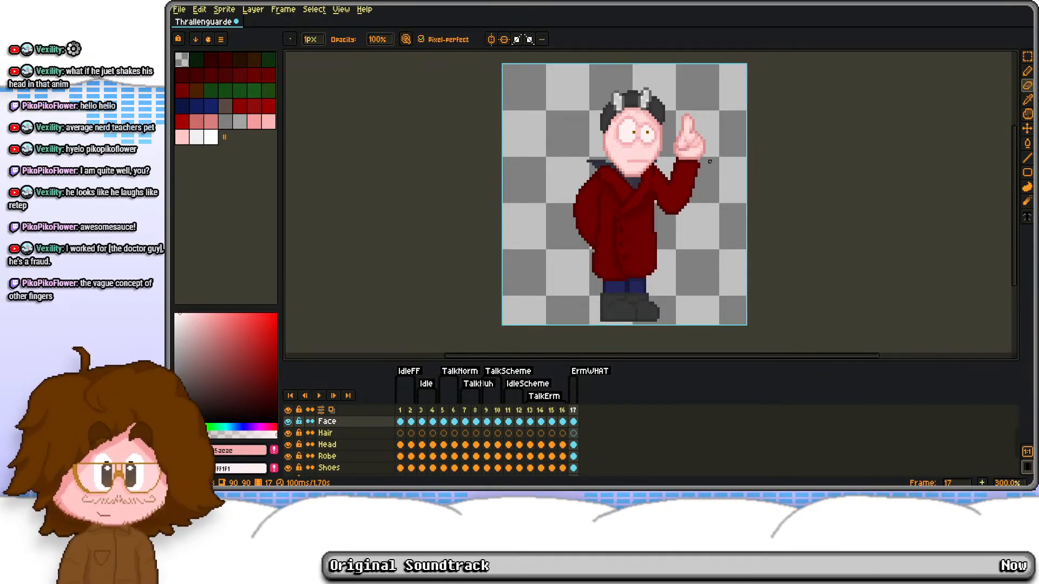
pyautogui.scroll(7, 627, 143)
pyautogui.keyDown('alt'); pyautogui.click(572, 128); pyautogui.keyUp('alt')
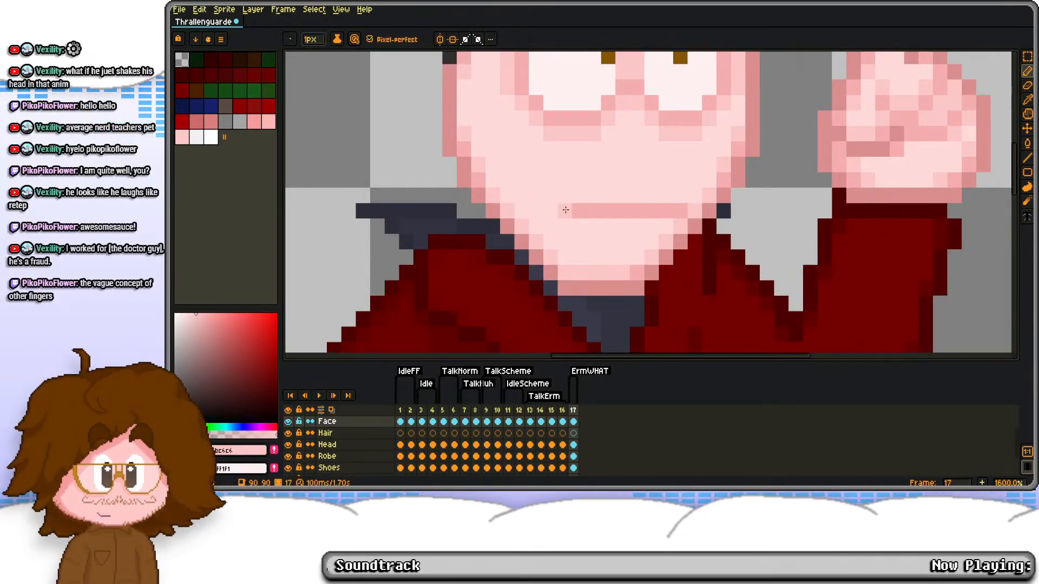
pyautogui.scroll(-7, 665, 196)
pyautogui.moveTo(702, 162); pyautogui.dragTo(624, 177)
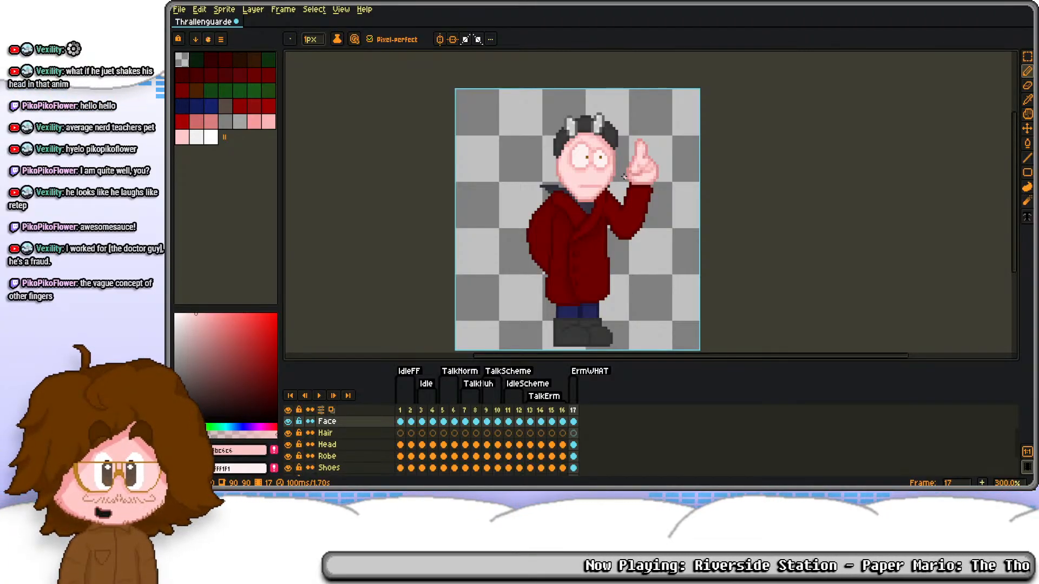
# Step: Compare the ErmWHAT pose on frame 17 with the preceding TalkErm frames and save the sprite
pyautogui.press('Left')
pyautogui.press('Left')
pyautogui.press('Left')
pyautogui.press('Left')
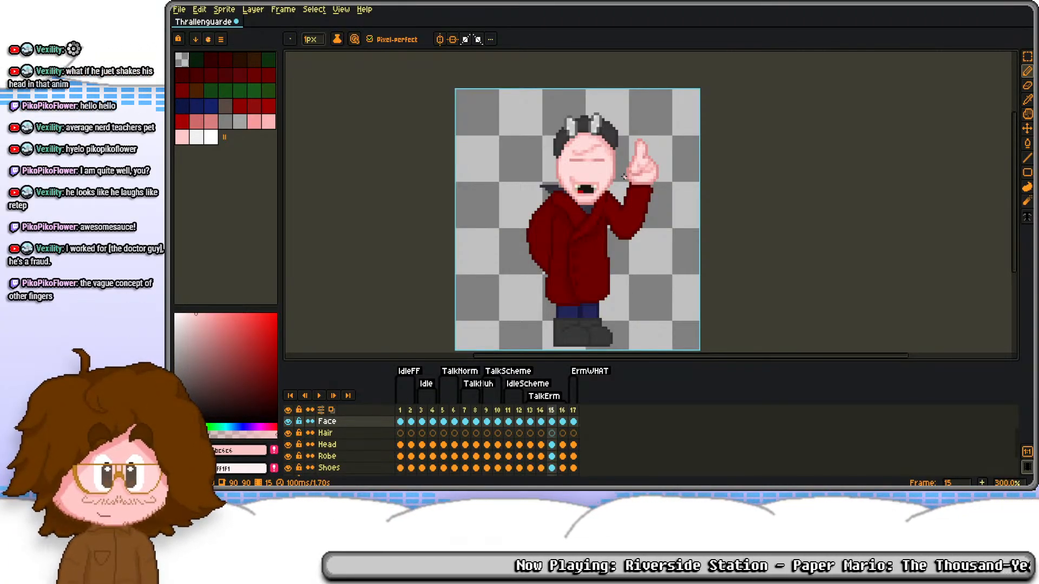
pyautogui.press('Right')
pyautogui.press('Right')
pyautogui.press('Right')
pyautogui.press('Right')
pyautogui.hotkey('ctrl', 's')
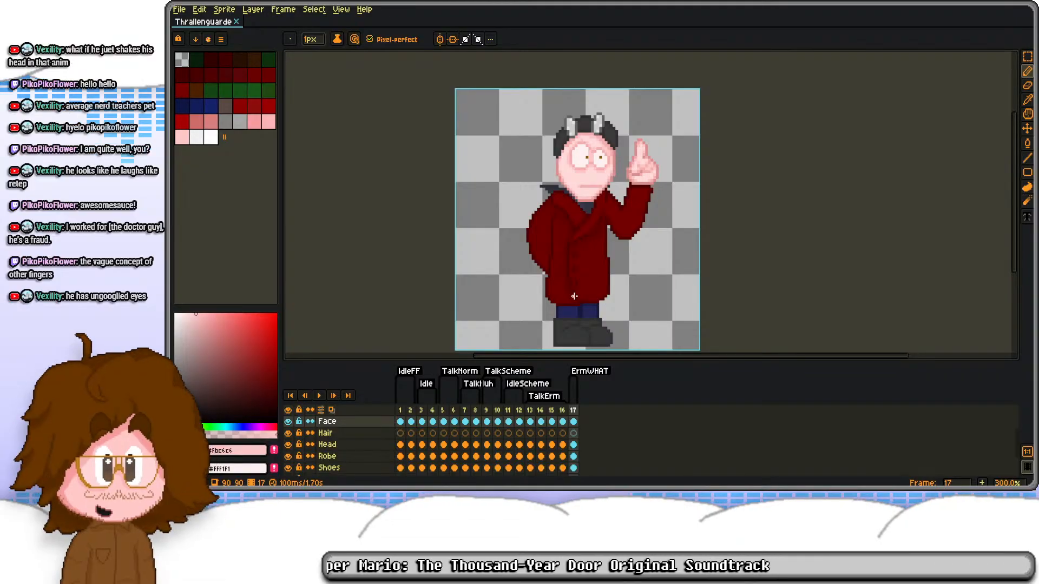
# Step: Review the face and raised hand by stepping between the ErmWHAT frame 17 and the TalkErm frames from 13
pyautogui.scroll(6, 658, 196)
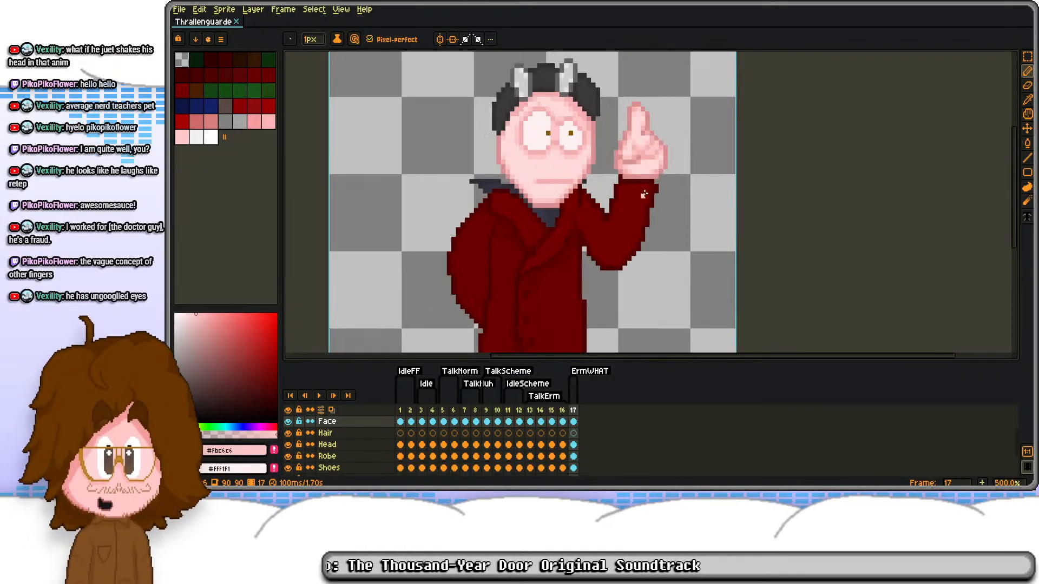
pyautogui.scroll(-4, 649, 196)
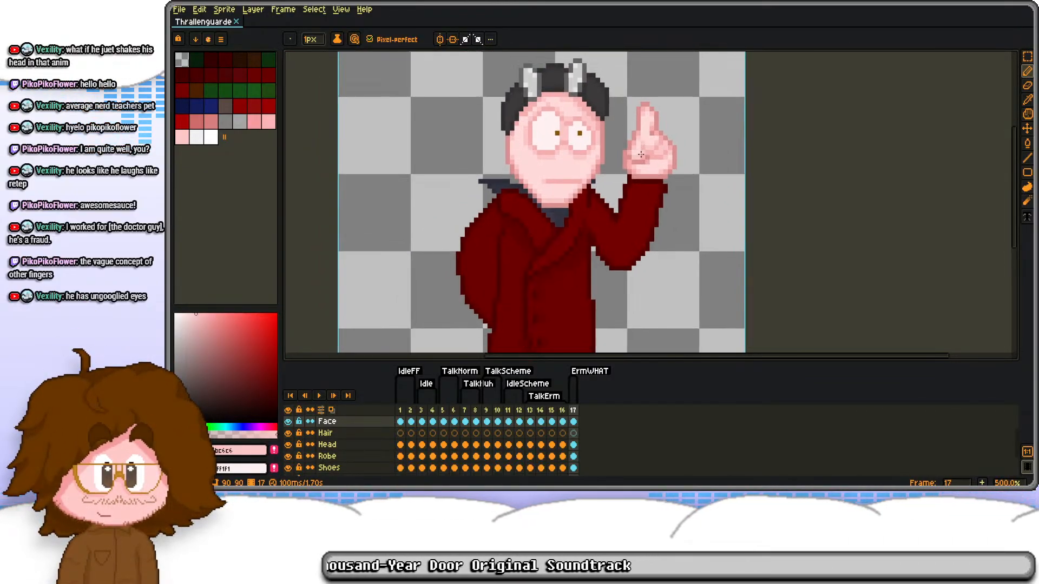
pyautogui.press('Left')
pyautogui.press('Left')
pyautogui.press('Left')
pyautogui.press('Left')
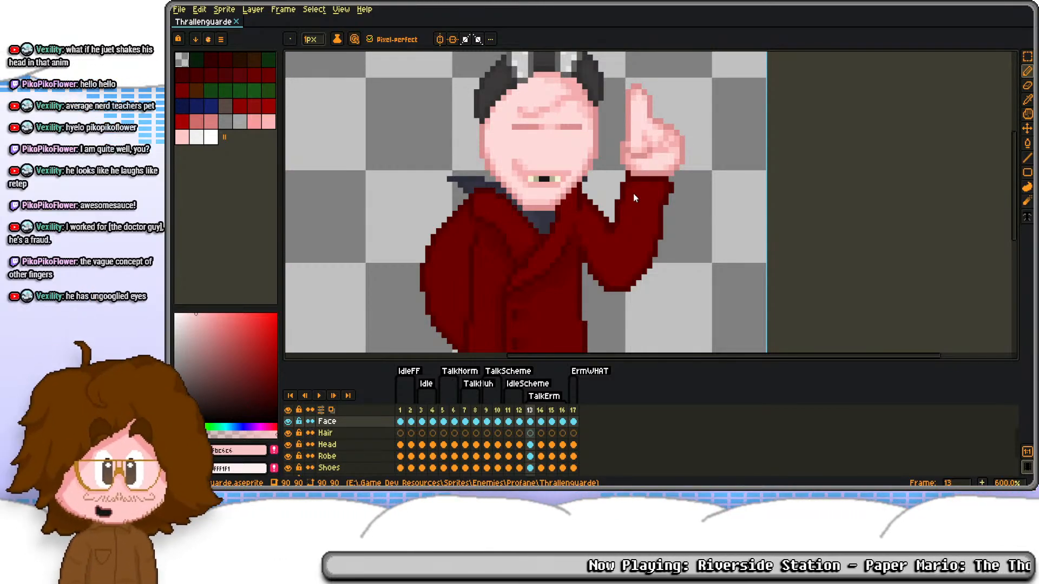
pyautogui.scroll(-3, 557, 174)
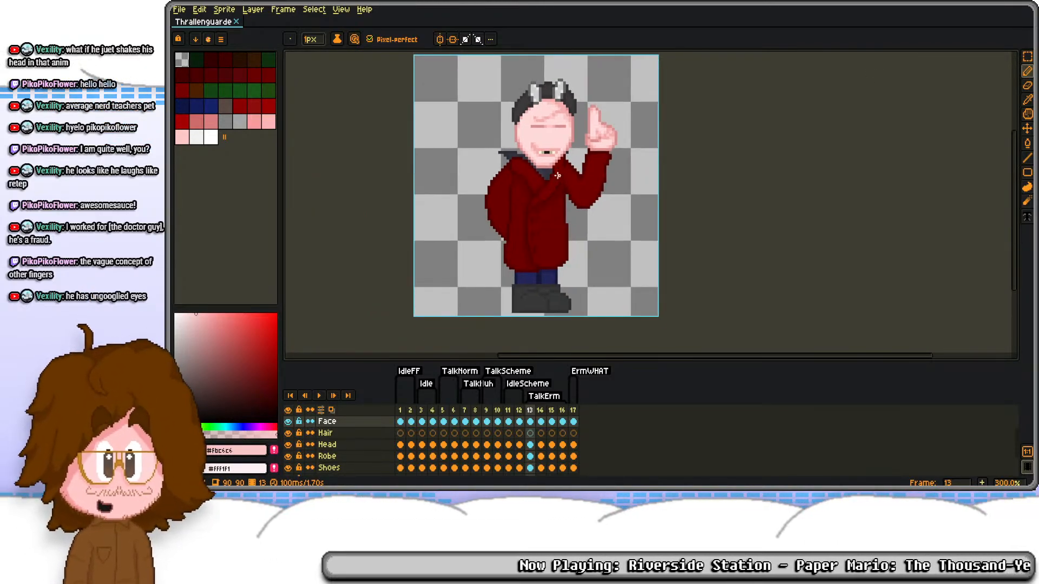
pyautogui.moveTo(568, 185); pyautogui.dragTo(571, 210)
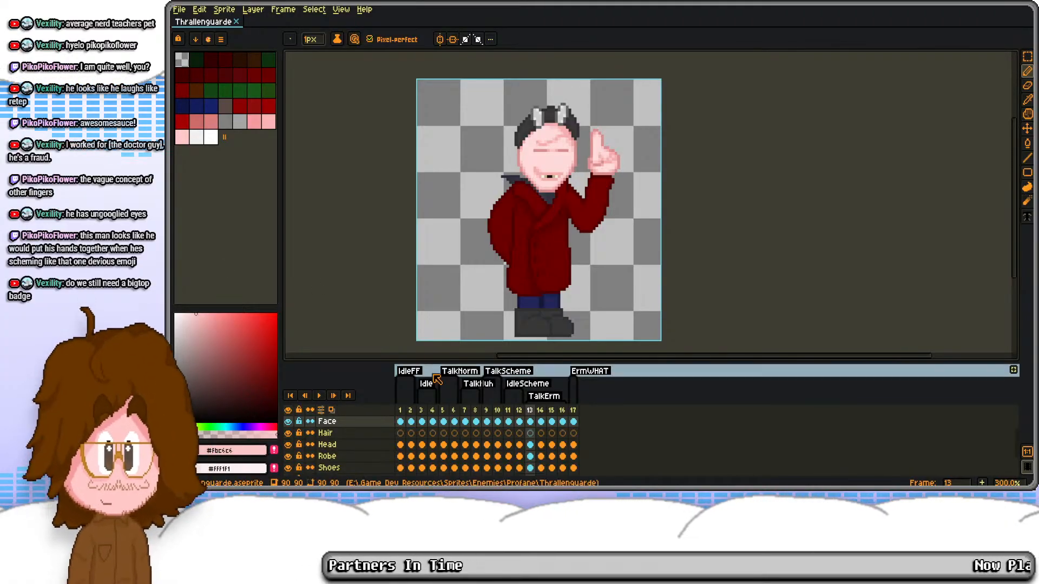
pyautogui.click(543, 412)
pyautogui.press('Right')
pyautogui.press('Right')
pyautogui.press('Right')
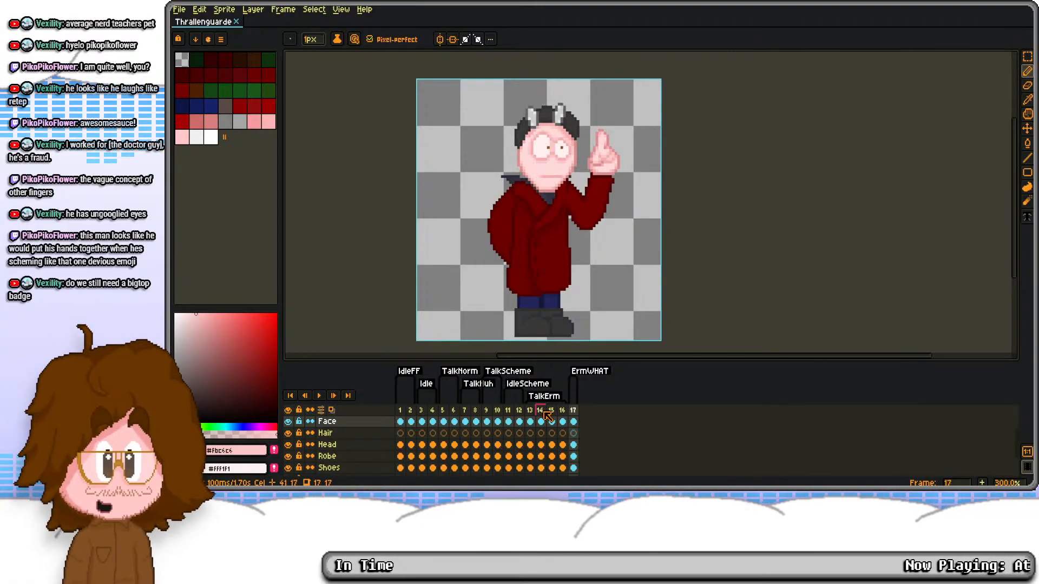
pyautogui.press('Left')
pyautogui.press('Left')
pyautogui.press('Left')
pyautogui.press('Left')
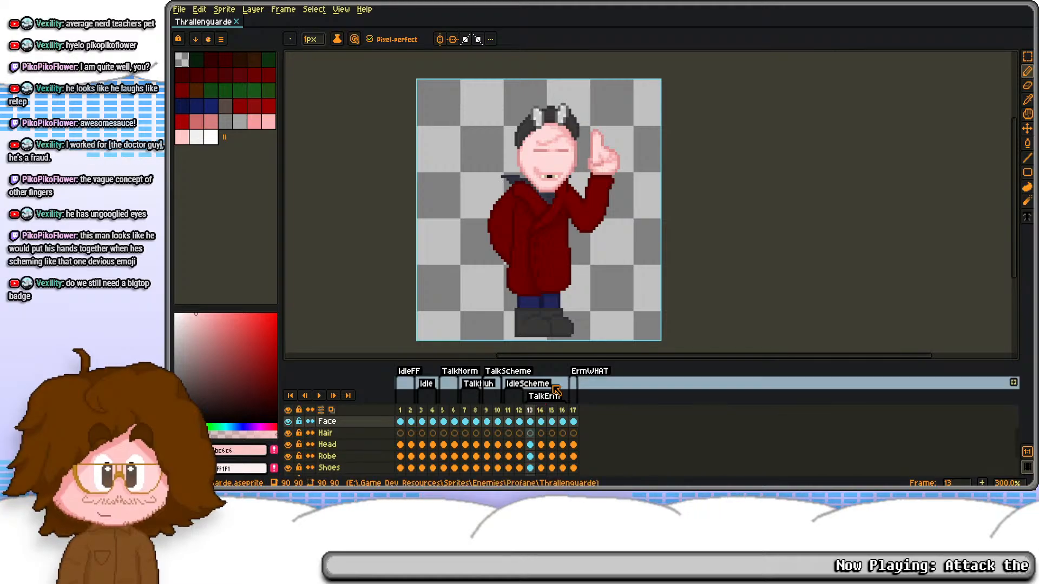
# Step: Hide the timeline and examine the robe and raised arm on frame 13 up close
pyautogui.moveTo(575, 247); pyautogui.dragTo(572, 227)
pyautogui.scroll(1, 551, 162)
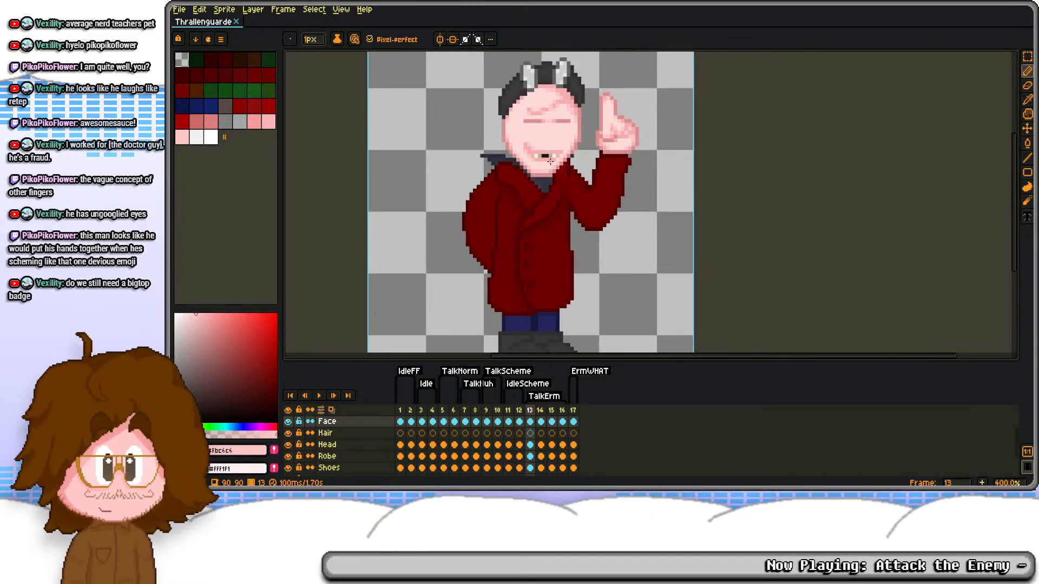
pyautogui.press('Tab')
pyautogui.scroll(-1, 551, 162)
pyautogui.moveTo(550, 161); pyautogui.dragTo(595, 207)
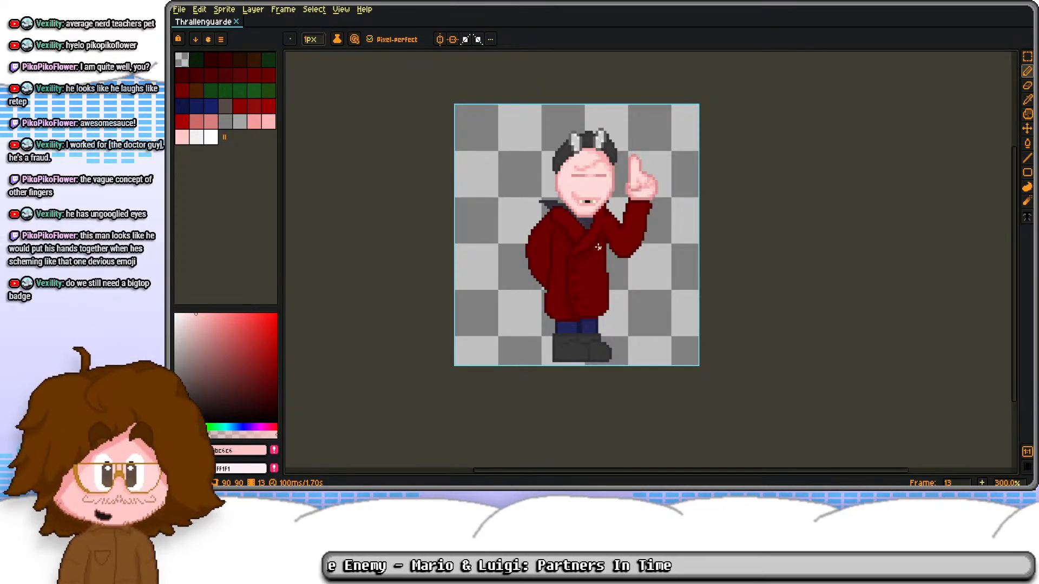
pyautogui.scroll(3, 609, 246)
pyautogui.scroll(1, 610, 245)
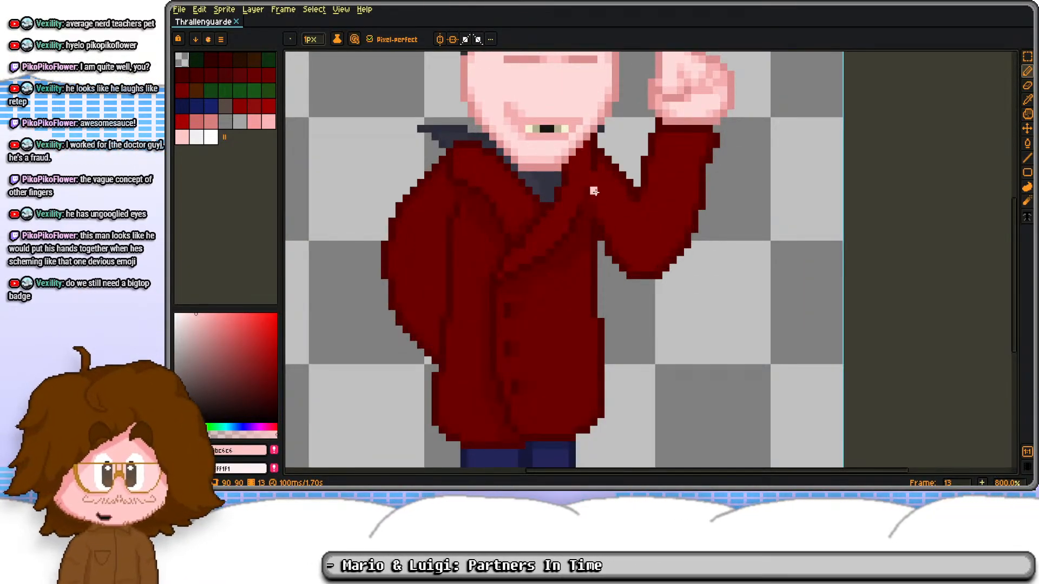
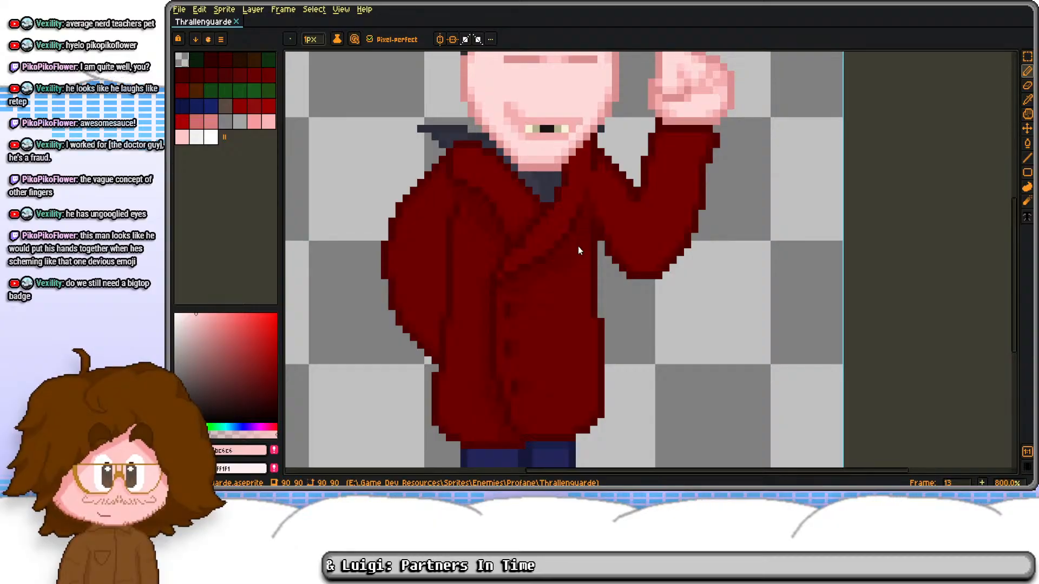
# Step: Show the timeline and step back from frame 13 through the TalkScheme and earlier frames to review the poses
pyautogui.scroll(-2, 584, 169)
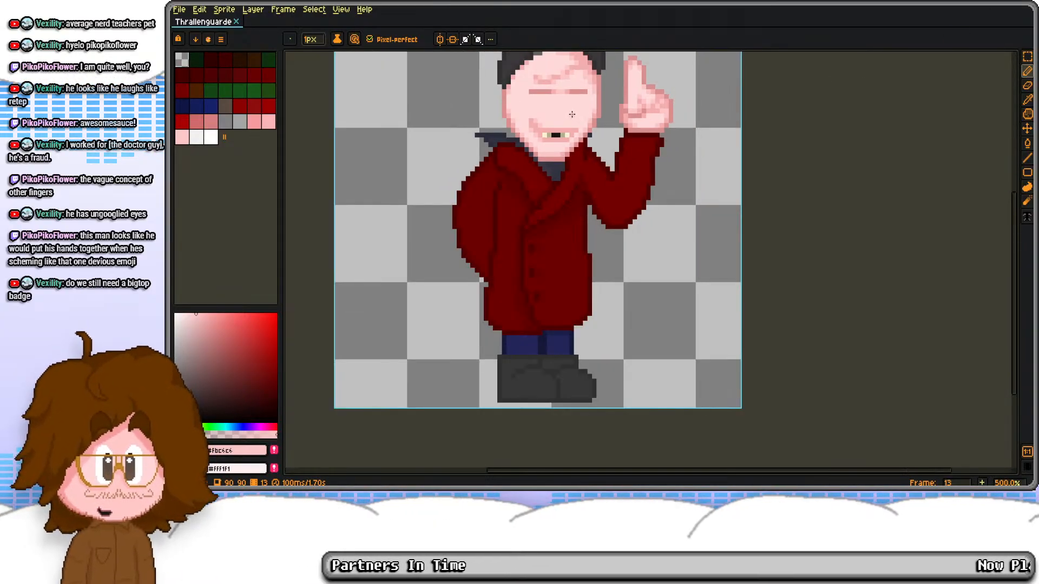
pyautogui.moveTo(571, 184); pyautogui.dragTo(569, 168)
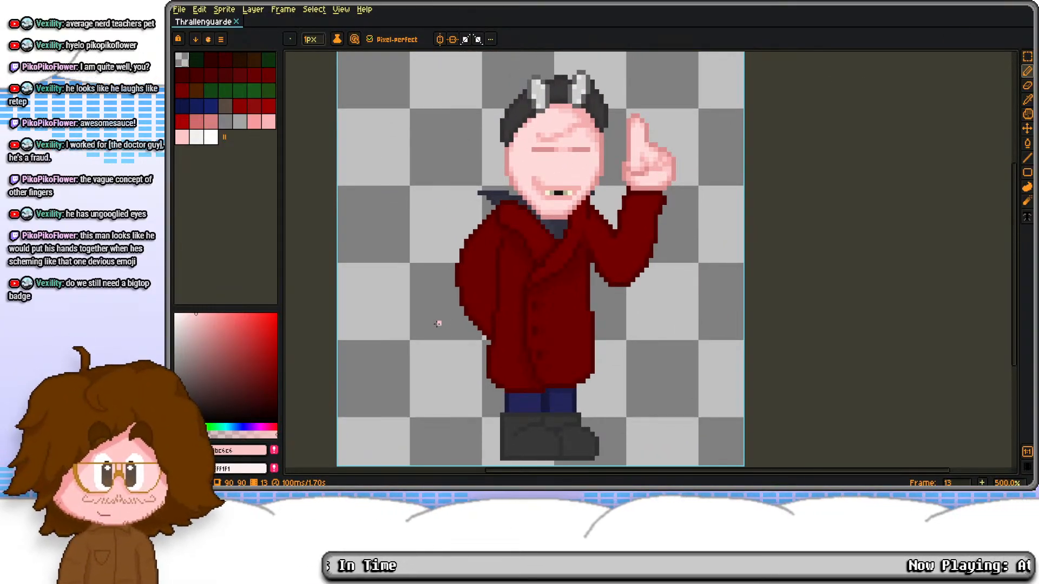
pyautogui.scroll(-1, 524, 235)
pyautogui.press('Left')
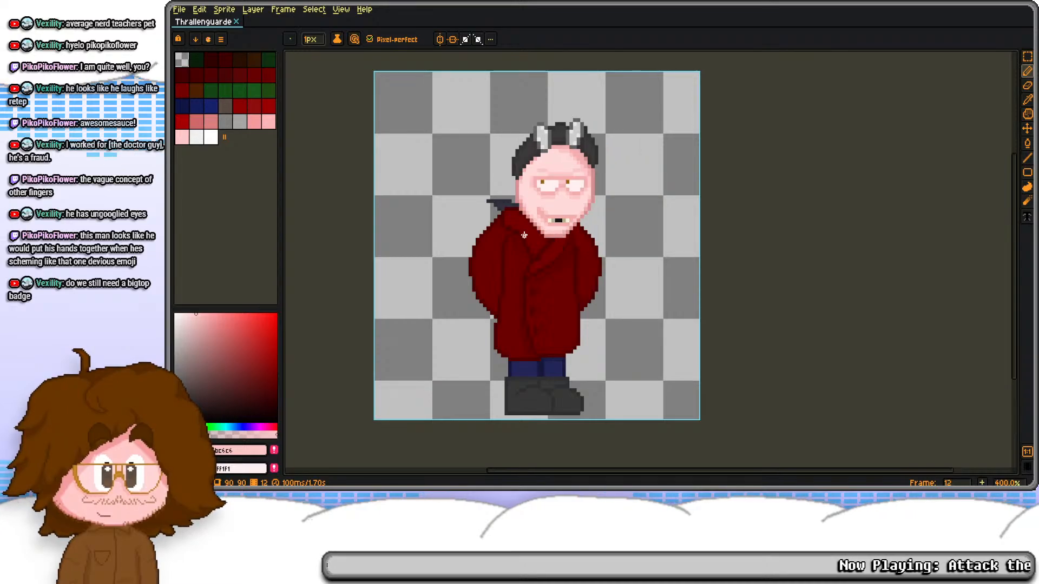
pyautogui.press('Tab')
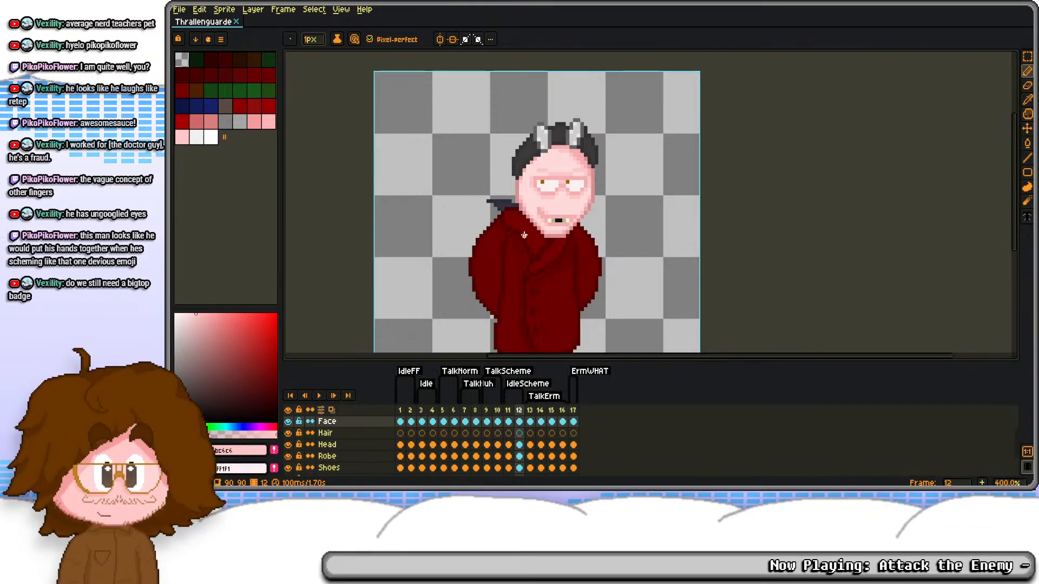
pyautogui.moveTo(524, 235); pyautogui.dragTo(554, 150)
pyautogui.click(577, 414)
pyautogui.scroll(-1, 549, 209)
pyautogui.press('Left')
pyautogui.press('Left')
pyautogui.press('Left')
pyautogui.press('Left')
pyautogui.press('Left')
pyautogui.press('Left')
pyautogui.press('Left')
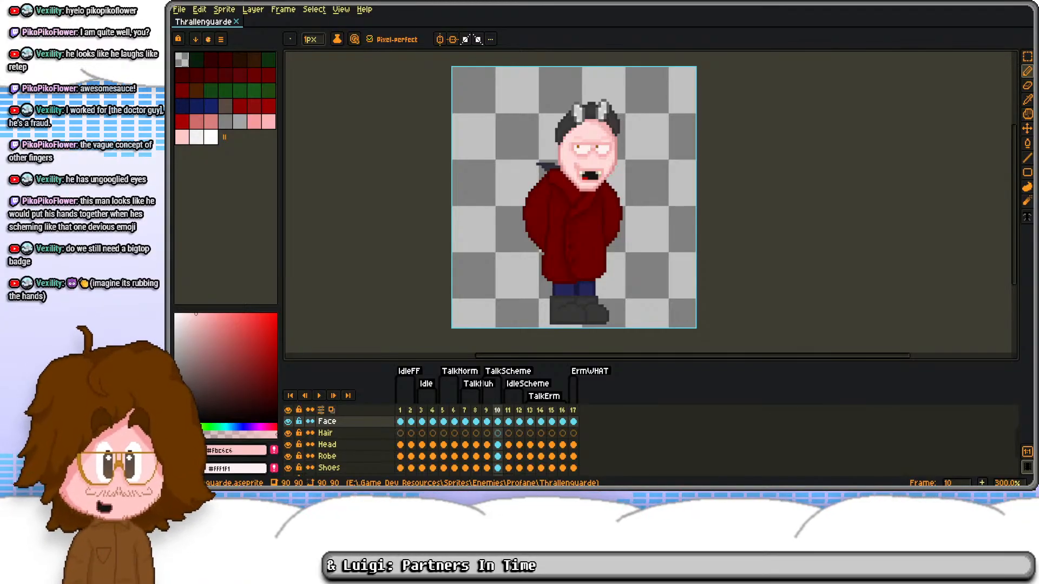
# Step: Add two frames after frame 17 and limit the ErmWHAT tag to end at frame 17
pyautogui.click(573, 410)
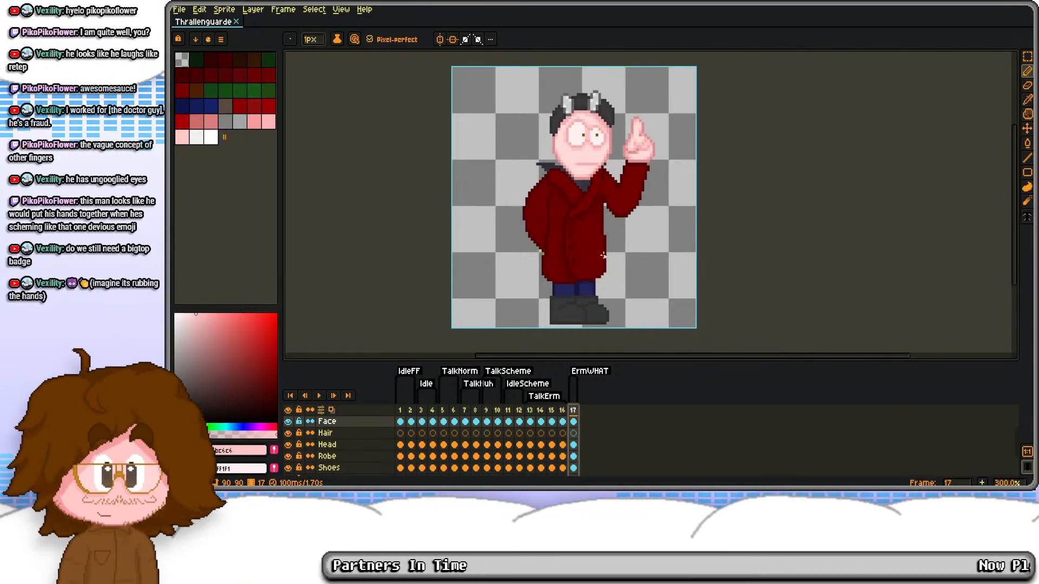
pyautogui.hotkey('alt', 'n')
pyautogui.hotkey('alt', 'n')
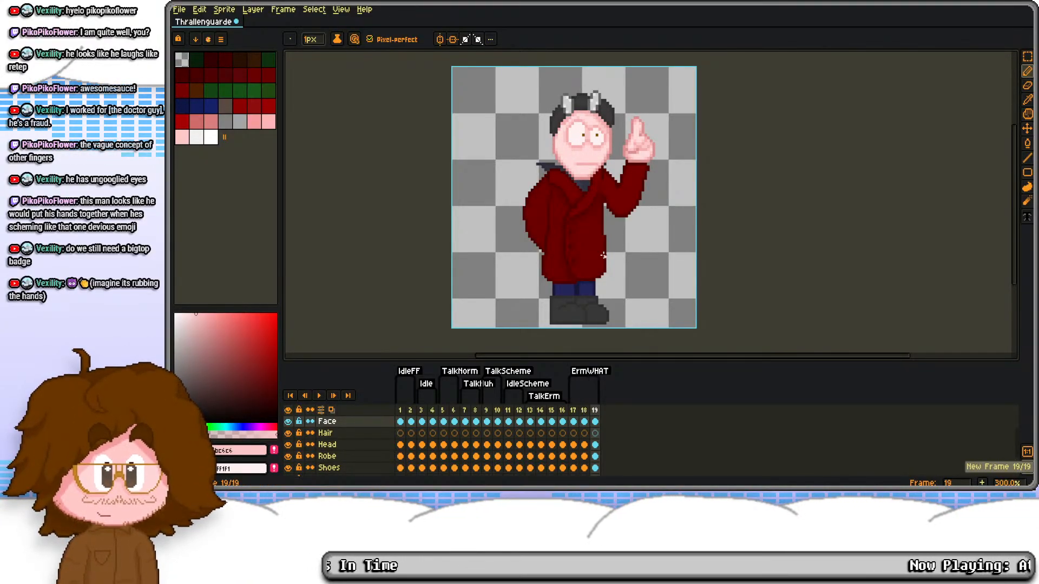
pyautogui.doubleClick(591, 374)
pyautogui.press('Tab')
pyautogui.press('Tab')
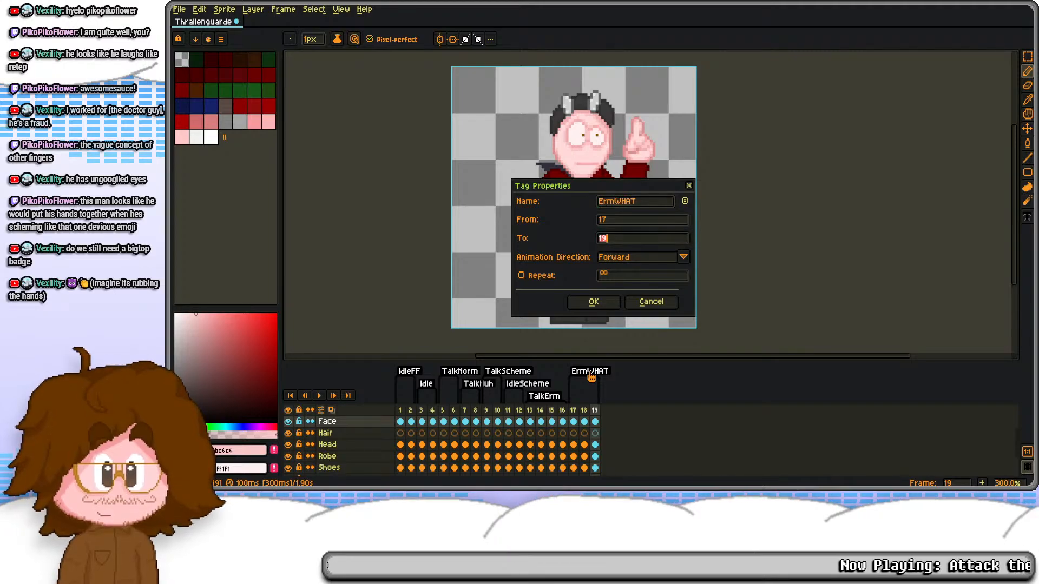
pyautogui.write('17')
pyautogui.press('Return')
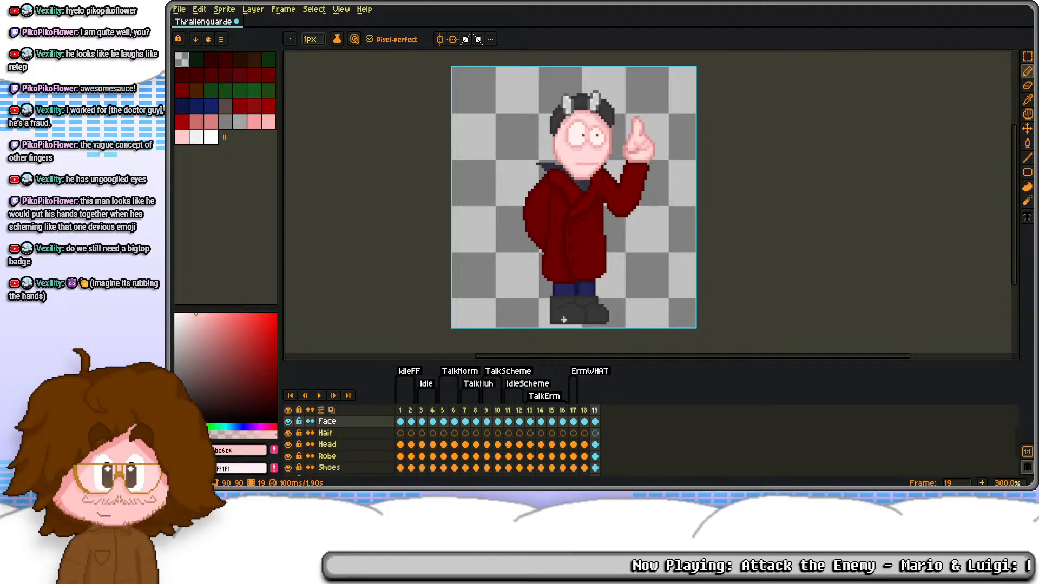
# Step: Copy the TalkScheme cels of frames 9 and 10 onto frames 18 and 19
pyautogui.press('Left')
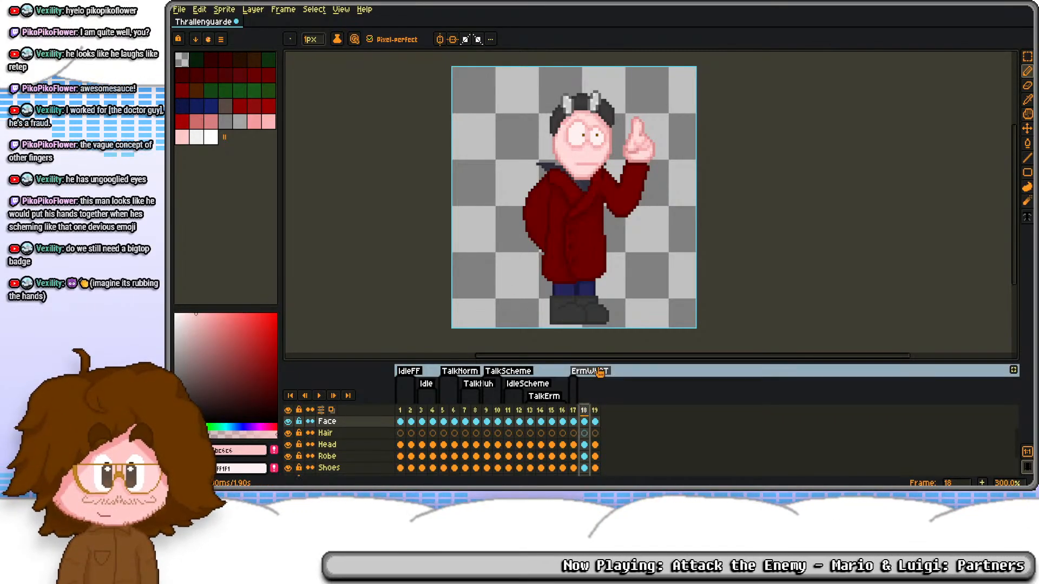
pyautogui.click(421, 410)
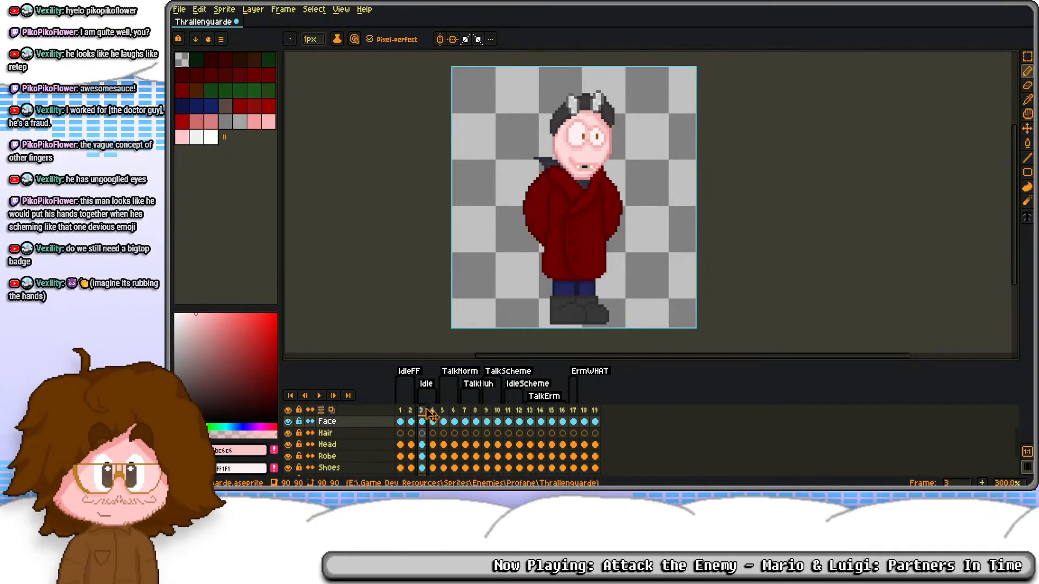
pyautogui.click(497, 410)
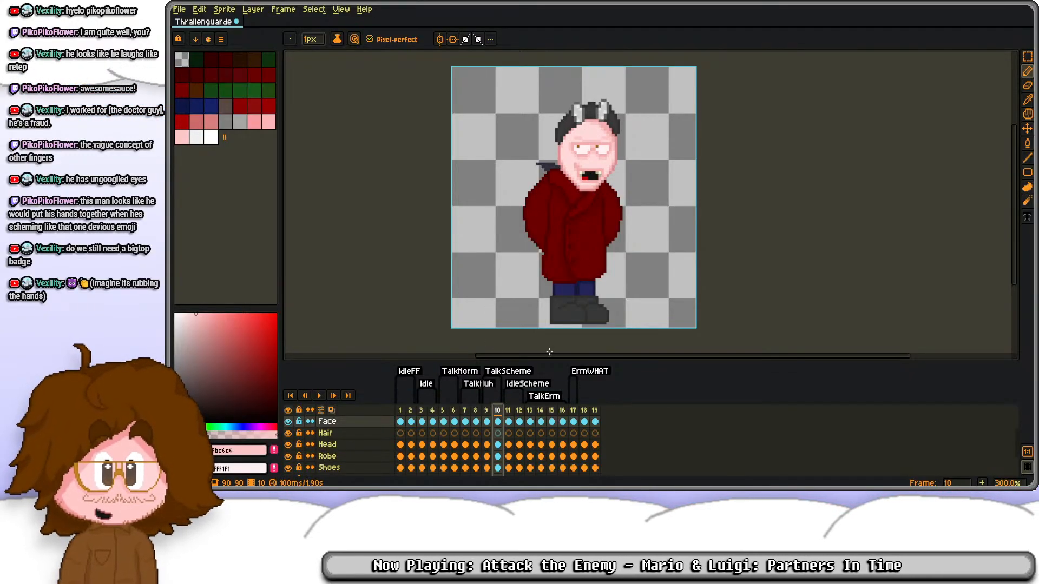
pyautogui.click(486, 411)
pyautogui.moveTo(487, 422); pyautogui.dragTo(498, 471)
pyautogui.hotkey('ctrl', 'c')
pyautogui.scroll(4, 529, 458)
pyautogui.moveTo(487, 433); pyautogui.dragTo(503, 469)
pyautogui.hotkey('ctrl', 'c')
pyautogui.scroll(4, 506, 468)
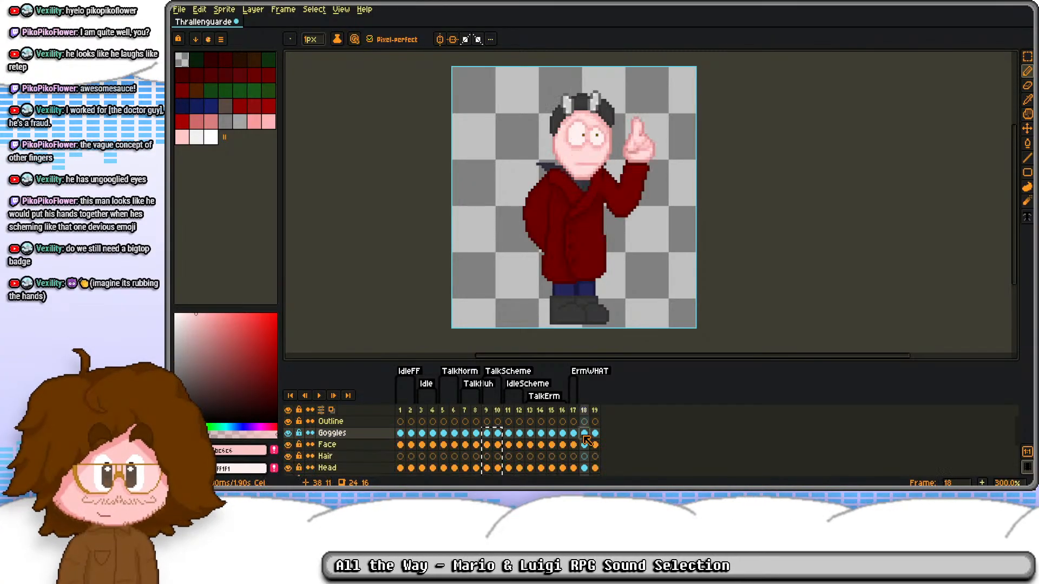
# Step: Tag frames 18 to 19 as PocketSearch
pyautogui.rightClick(594, 410)
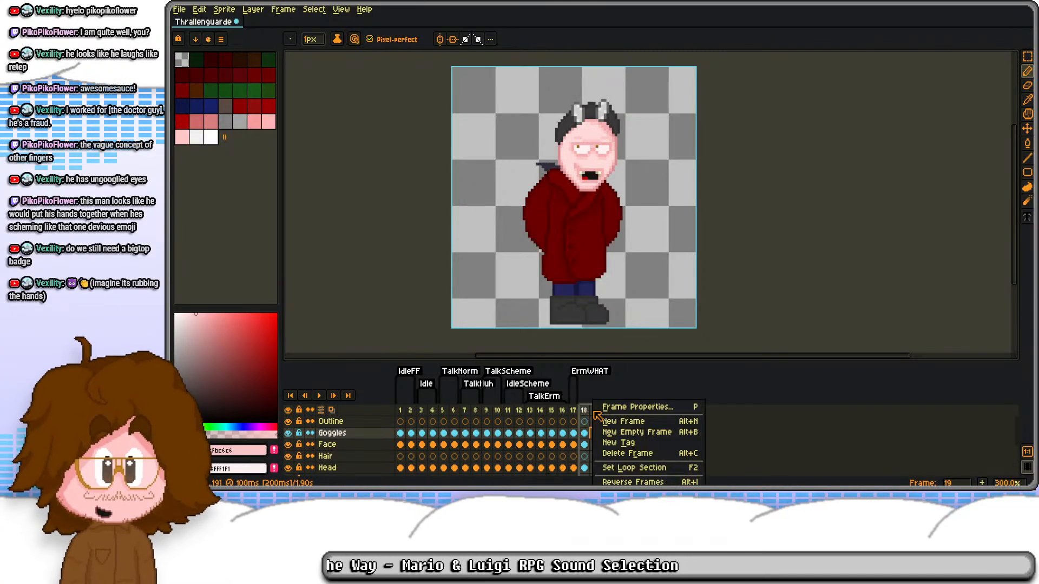
pyautogui.click(624, 444)
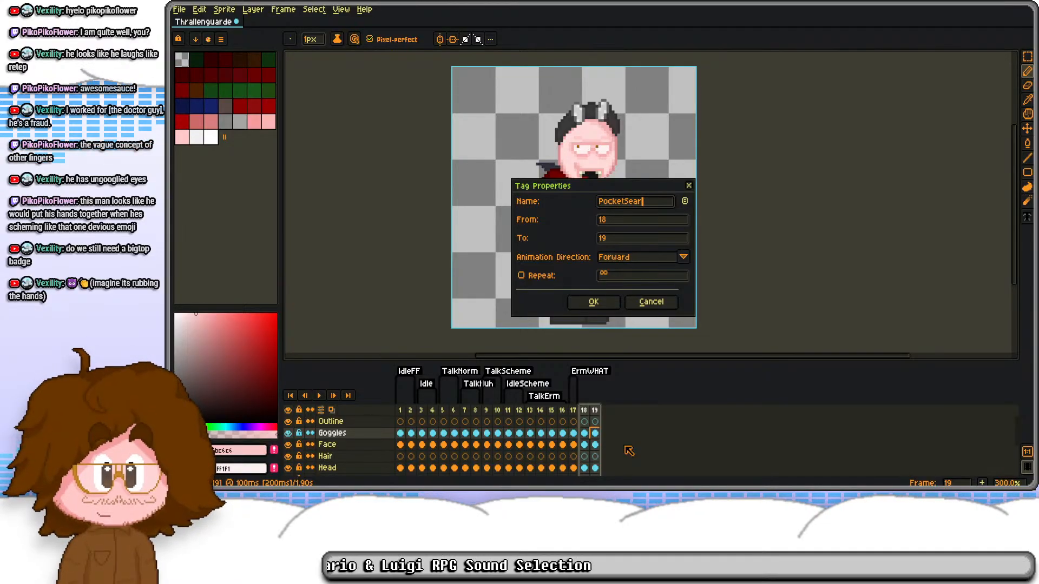
pyautogui.write('PocketSearch')
pyautogui.press('Return')
# Step: Copy the flat mouth from frame 17's Face layer and erase the open mouths on frames 18 and 19
pyautogui.scroll(3, 583, 316)
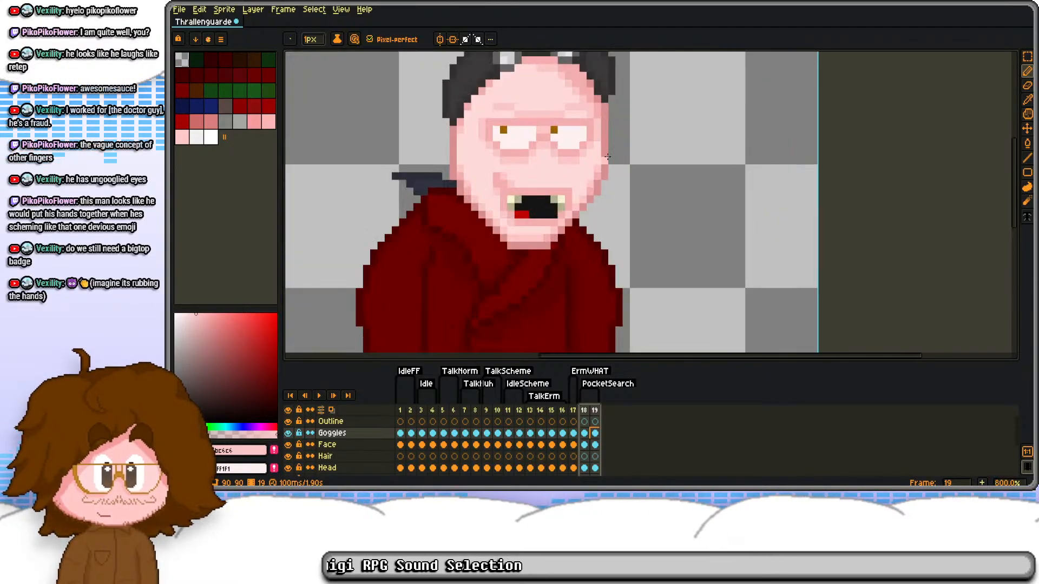
pyautogui.click(595, 444)
pyautogui.click(551, 445)
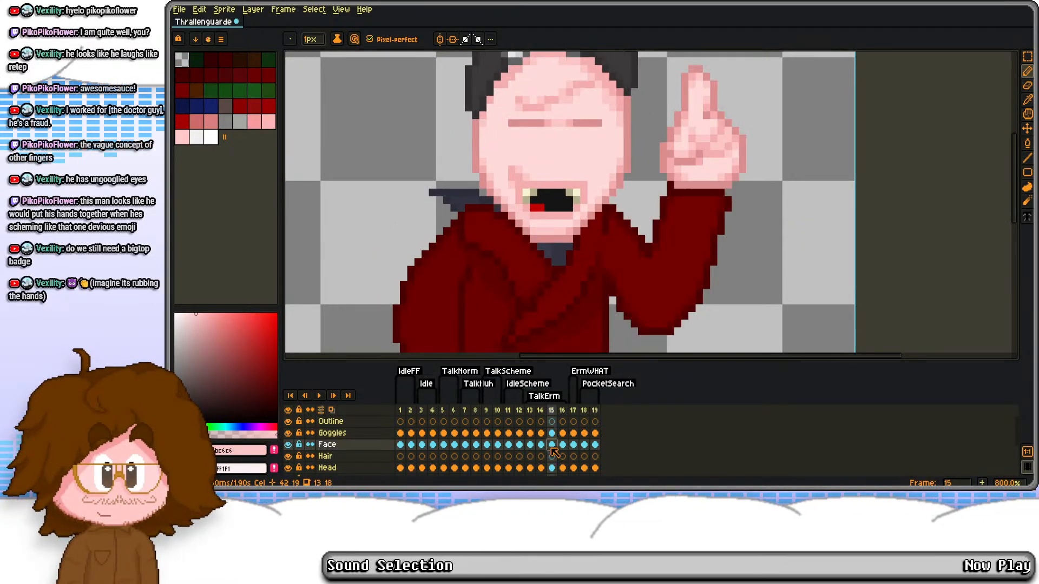
pyautogui.click(575, 446)
pyautogui.press('m')
pyautogui.moveTo(514, 174); pyautogui.dragTo(610, 229)
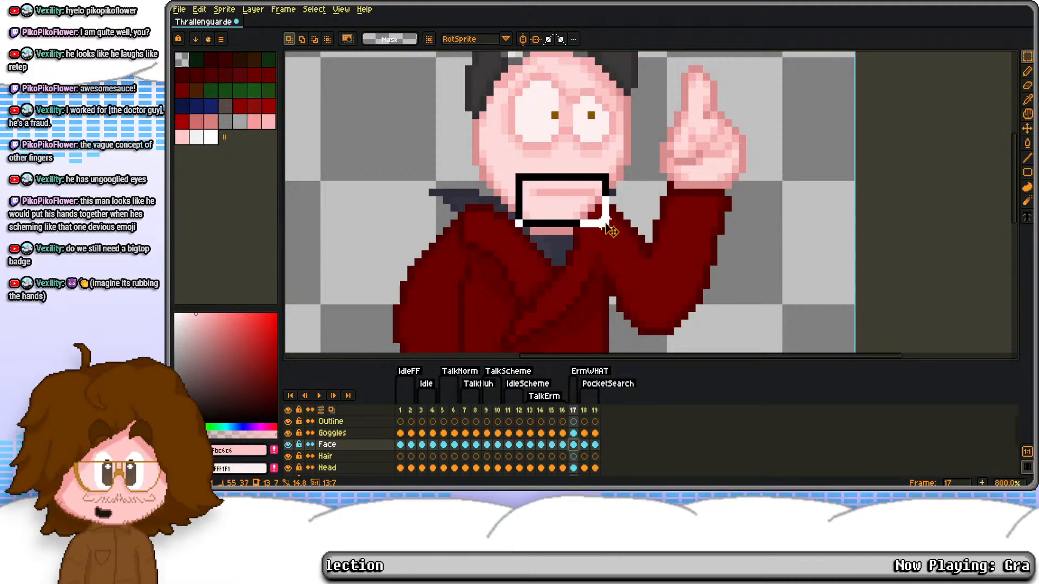
pyautogui.moveTo(585, 445); pyautogui.dragTo(598, 446)
pyautogui.click(660, 288)
pyautogui.moveTo(523, 190); pyautogui.dragTo(631, 273)
pyautogui.moveTo(584, 445); pyautogui.dragTo(596, 447)
pyautogui.press('Delete')
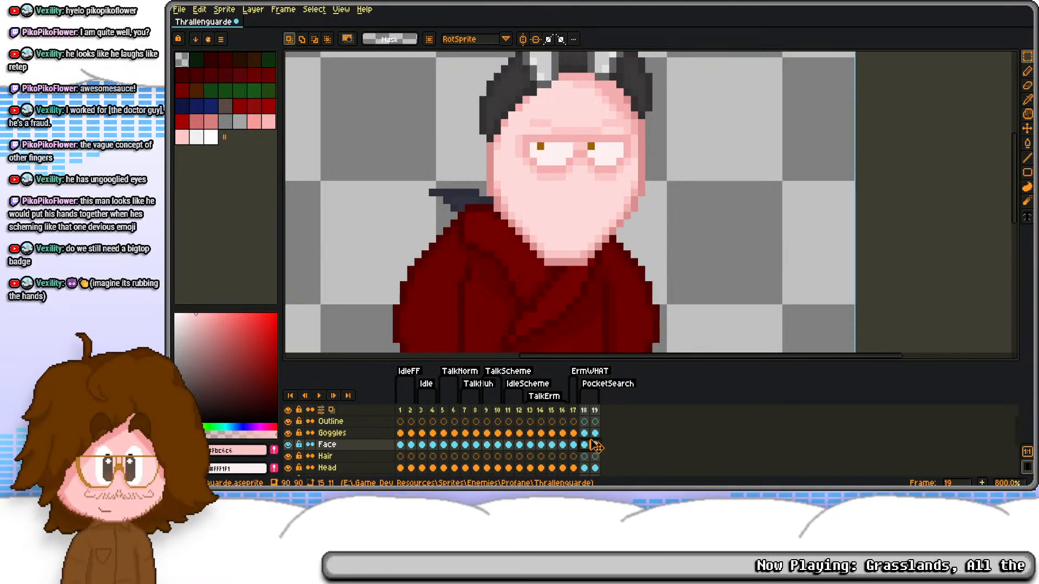
# Step: Paste the flat mouth onto the Face layer of frame 18 and position it above the chin
pyautogui.click(584, 445)
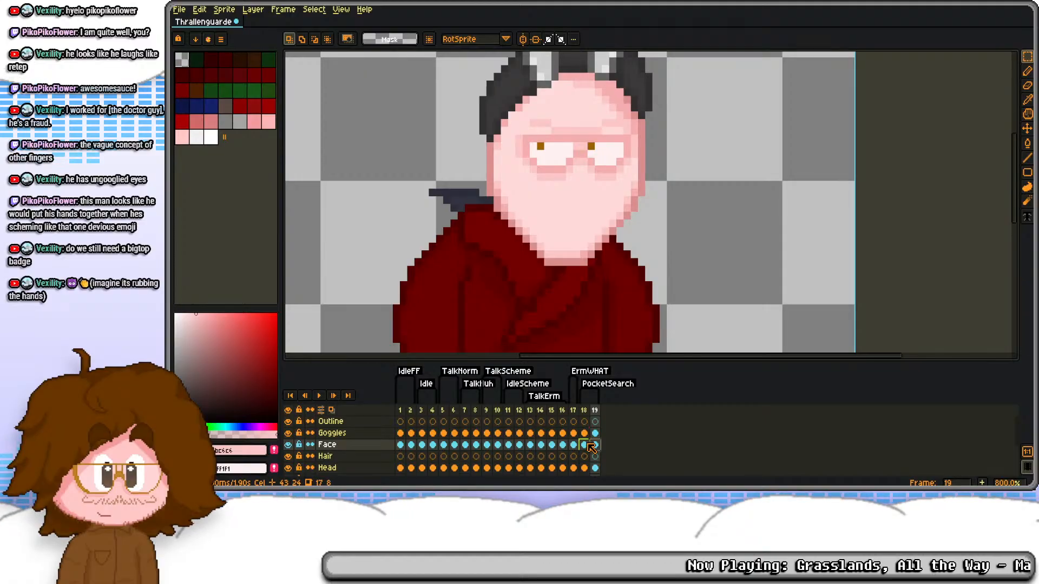
pyautogui.hotkey('ctrl', 'v')
pyautogui.moveTo(572, 218); pyautogui.dragTo(584, 241)
pyautogui.hotkey('ctrl', 'd')
# Step: Copy frame 18's cels onto frame 19 so both PocketSearch frames share the flat-mouthed pose
pyautogui.moveTo(586, 432); pyautogui.dragTo(591, 481)
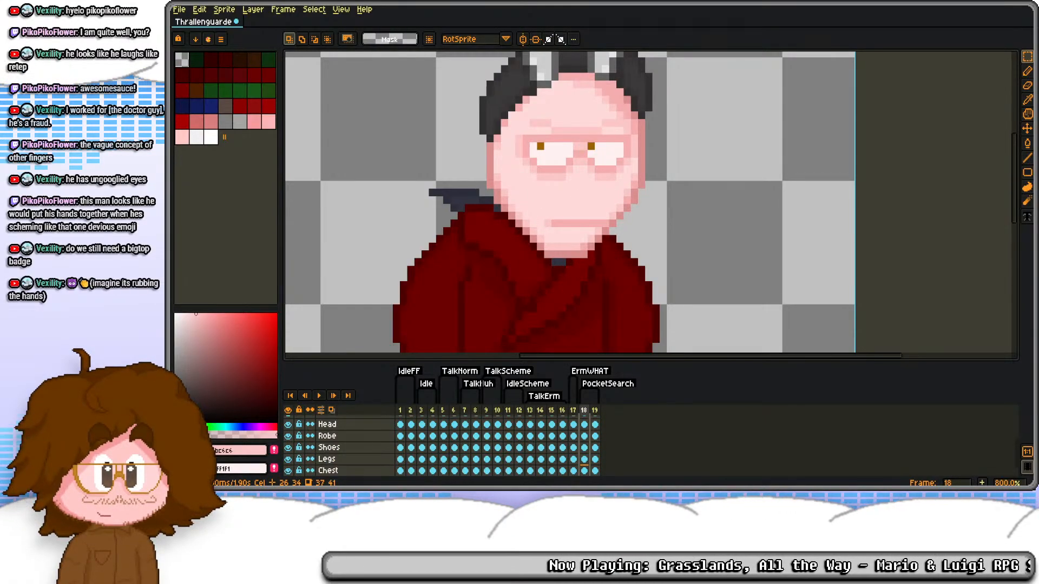
pyautogui.scroll(3, 600, 439)
pyautogui.click(595, 433)
pyautogui.scroll(-2, 599, 436)
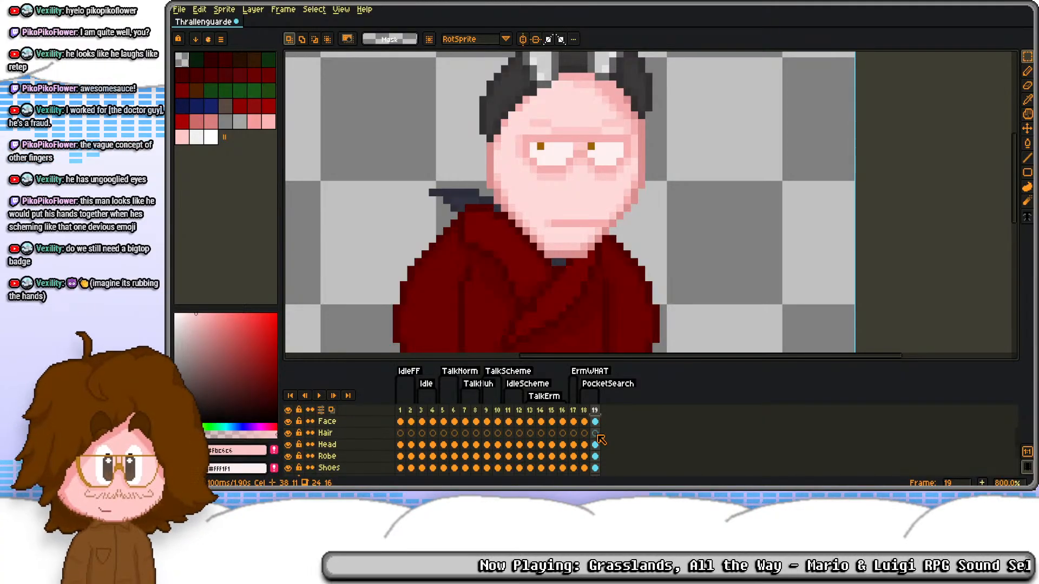
# Step: On frame 19's Robe layer, nudge the shoulder and sleeve under the chin's right side down and retouch the edge in dark red #600000
pyautogui.click(596, 446)
pyautogui.click(595, 457)
pyautogui.scroll(-2, 541, 238)
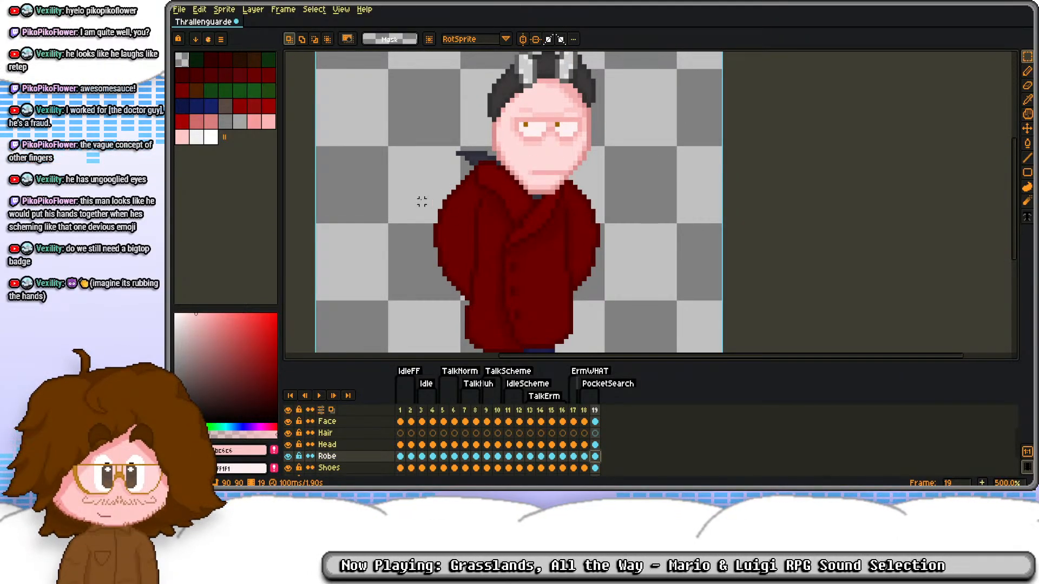
pyautogui.moveTo(572, 178); pyautogui.dragTo(625, 302)
pyautogui.scroll(3, 624, 194)
pyautogui.moveTo(487, 143); pyautogui.dragTo(521, 200)
pyautogui.press('Down')
pyautogui.hotkey('ctrl', 'd')
pyautogui.press('b')
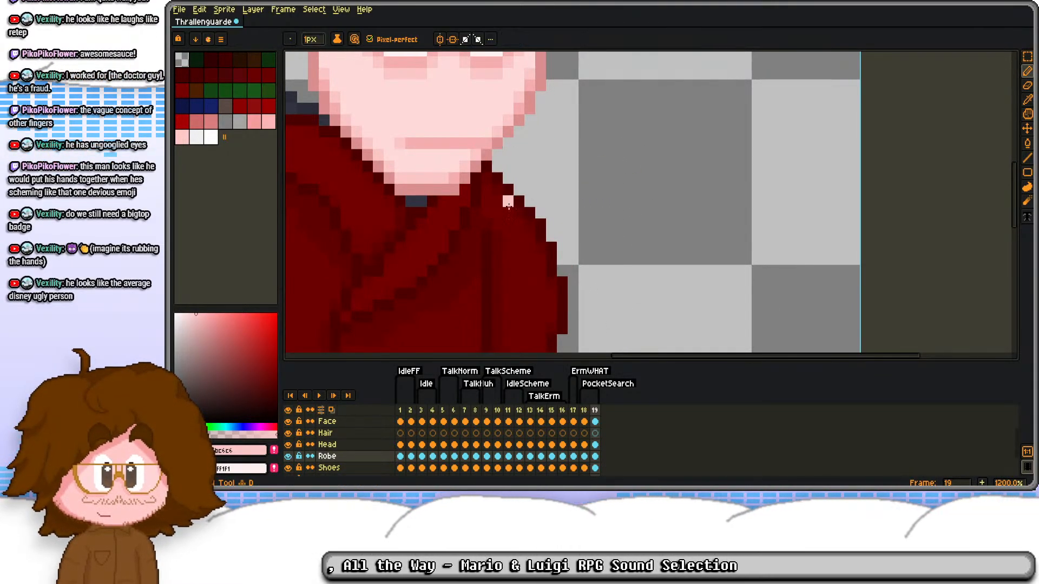
pyautogui.keyDown('alt'); pyautogui.click(473, 234); pyautogui.keyUp('alt')
pyautogui.scroll(-3, 493, 190)
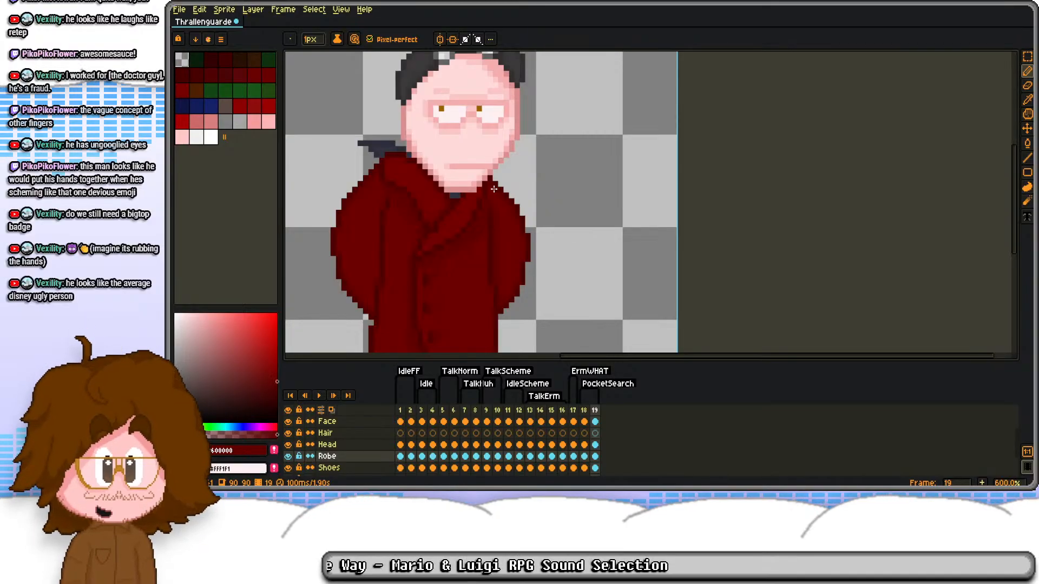
pyautogui.scroll(-1, 772, 176)
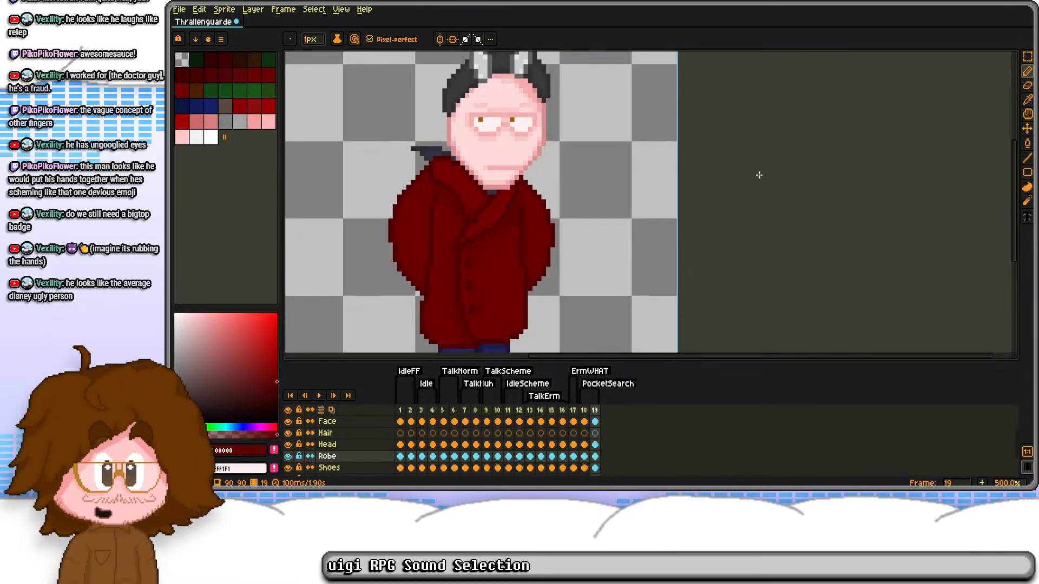
pyautogui.scroll(-1, 523, 172)
pyautogui.moveTo(505, 113); pyautogui.dragTo(517, 133)
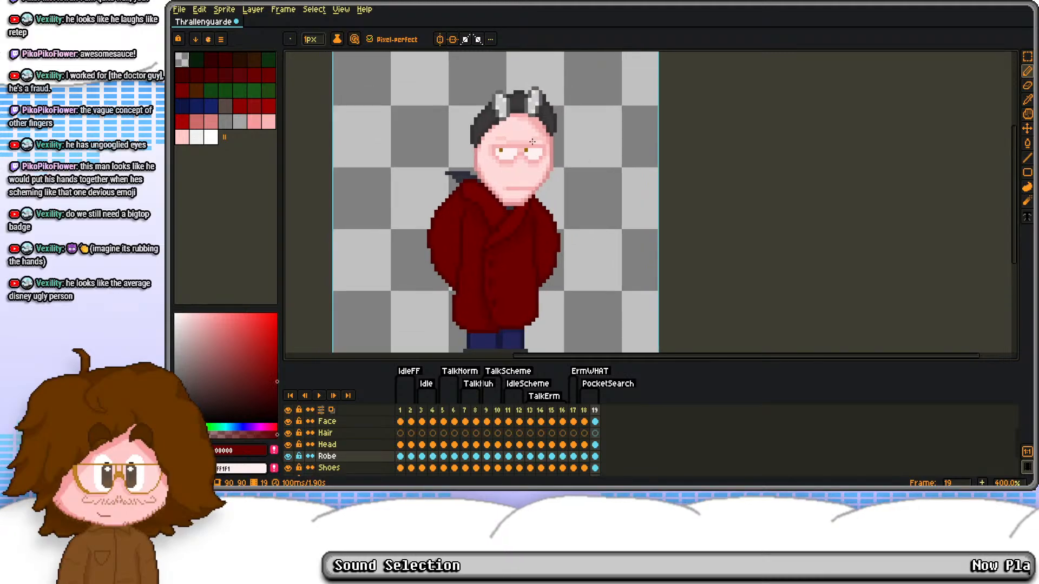
# Step: Add frame 20 after frame 19 and adjust the frame range of the PocketSearch tag
pyautogui.hotkey('alt', 'n')
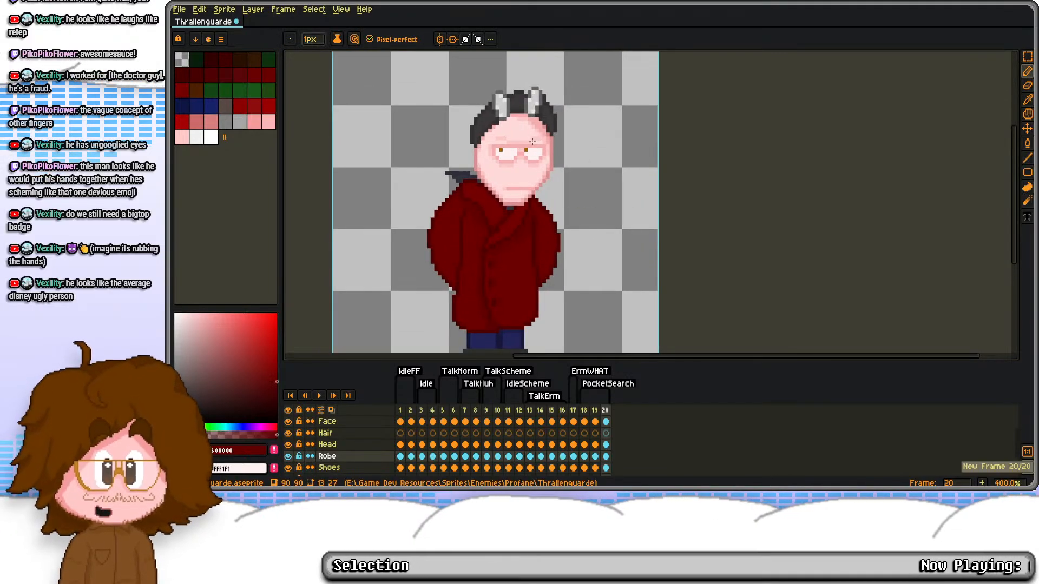
pyautogui.click(609, 383)
pyautogui.press('Tab')
pyautogui.press('Tab')
pyautogui.press('Tab')
pyautogui.press('Return')
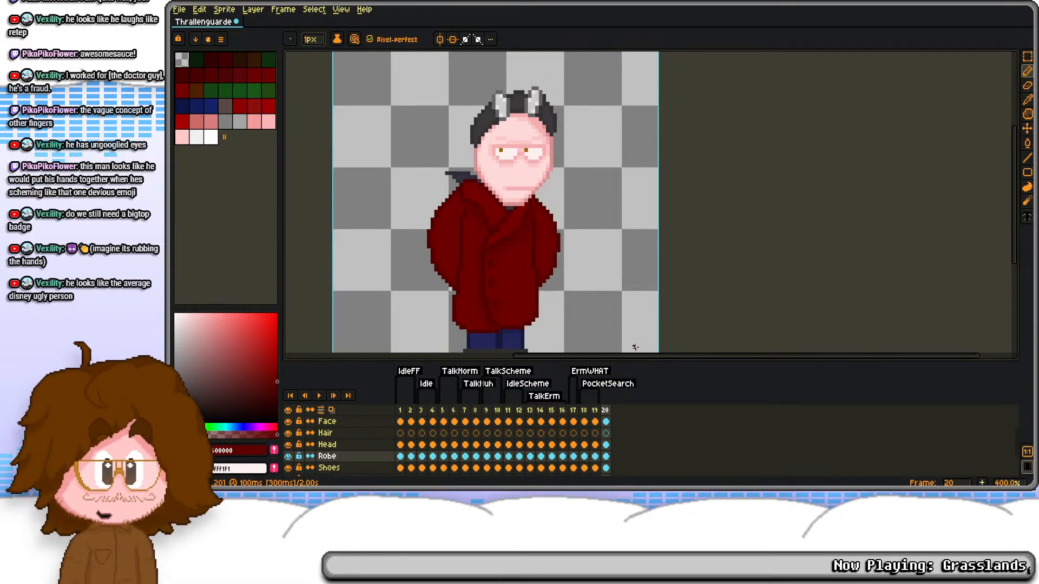
# Step: Compare the sleeve movement by flipping back and forth between PocketSearch frames 18 and 19
pyautogui.click(586, 411)
pyautogui.scroll(-1, 551, 212)
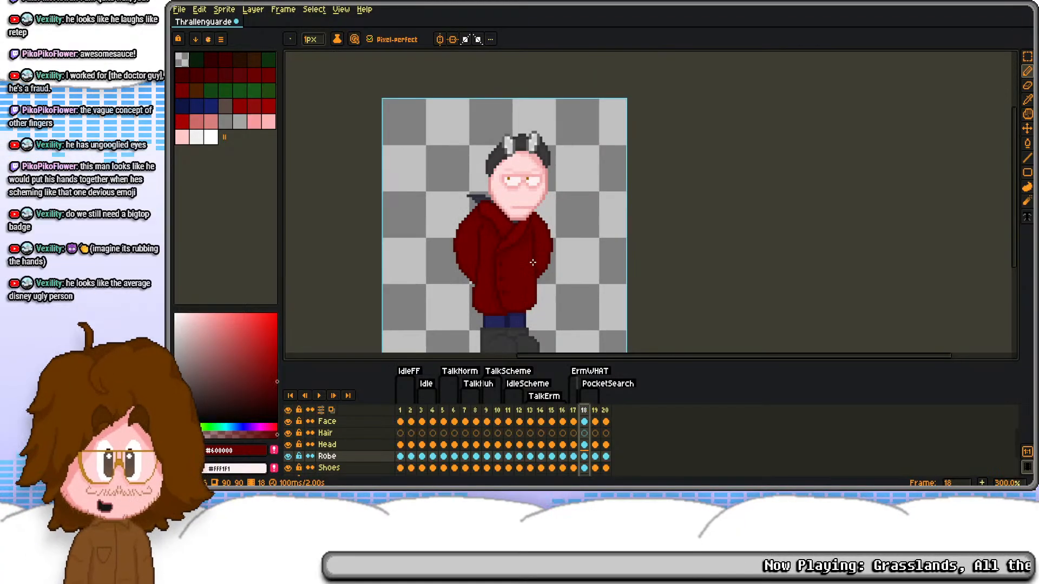
pyautogui.press('Right')
pyautogui.press('Left')
pyautogui.press('Right')
pyautogui.press('Left')
pyautogui.press('Right')
pyautogui.press('Left')
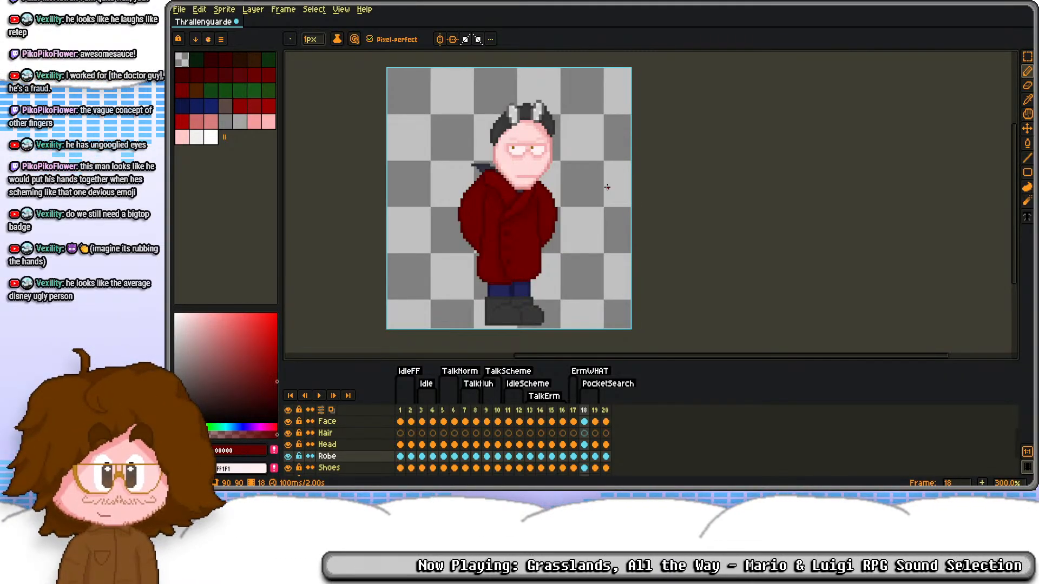
pyautogui.press('Right')
pyautogui.press('Right')
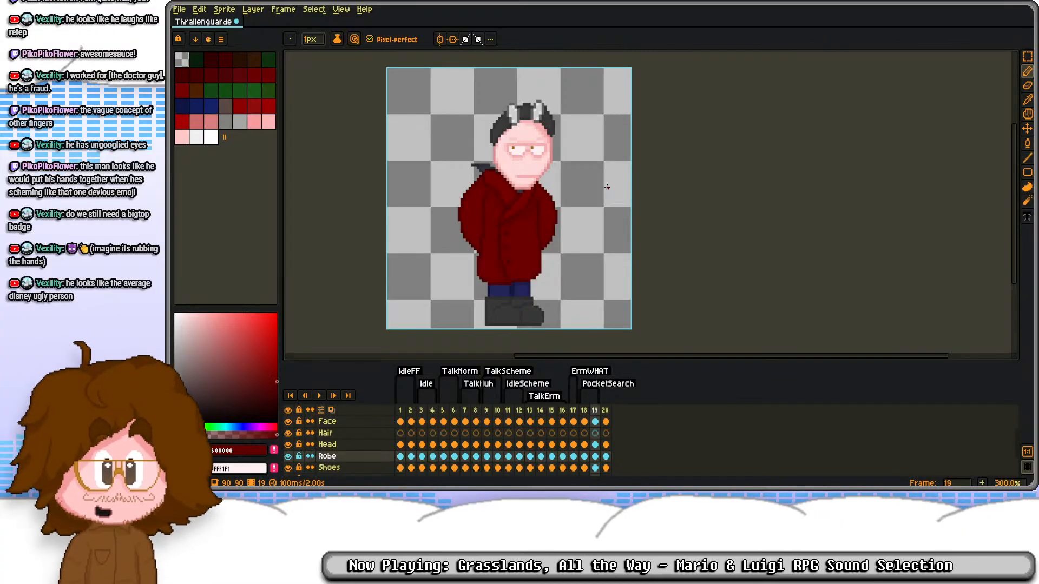
# Step: Copy the ErmWHAT cels of frame 17, from Goggles downward, onto frame 20
pyautogui.click(574, 422)
pyautogui.moveTo(575, 422); pyautogui.dragTo(575, 468)
pyautogui.hotkey('ctrl', 'c')
pyautogui.scroll(4, 607, 437)
pyautogui.click(607, 434)
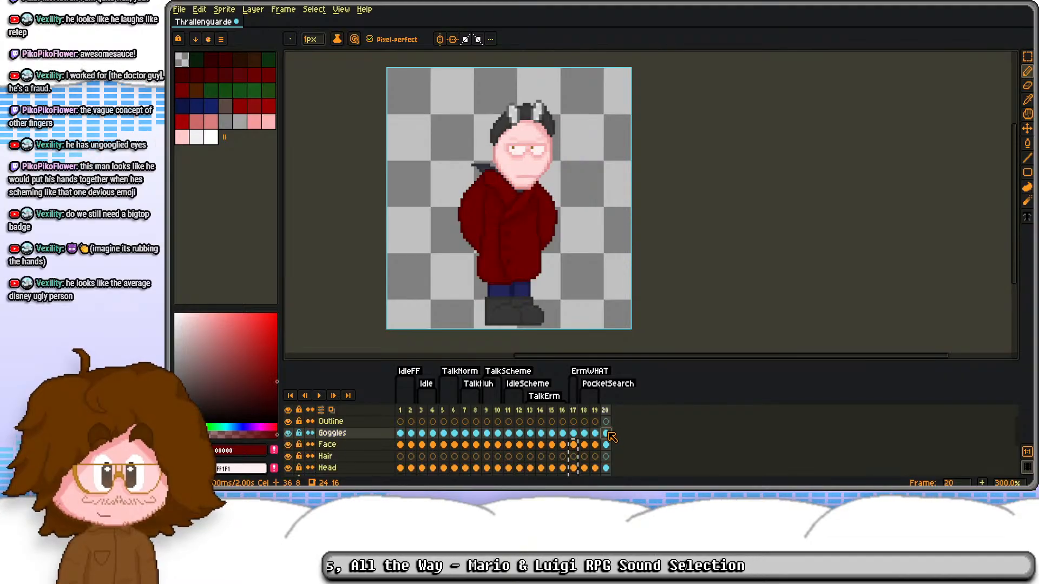
pyautogui.moveTo(574, 433); pyautogui.dragTo(576, 468)
pyautogui.hotkey('ctrl', 'c')
pyautogui.scroll(4, 591, 450)
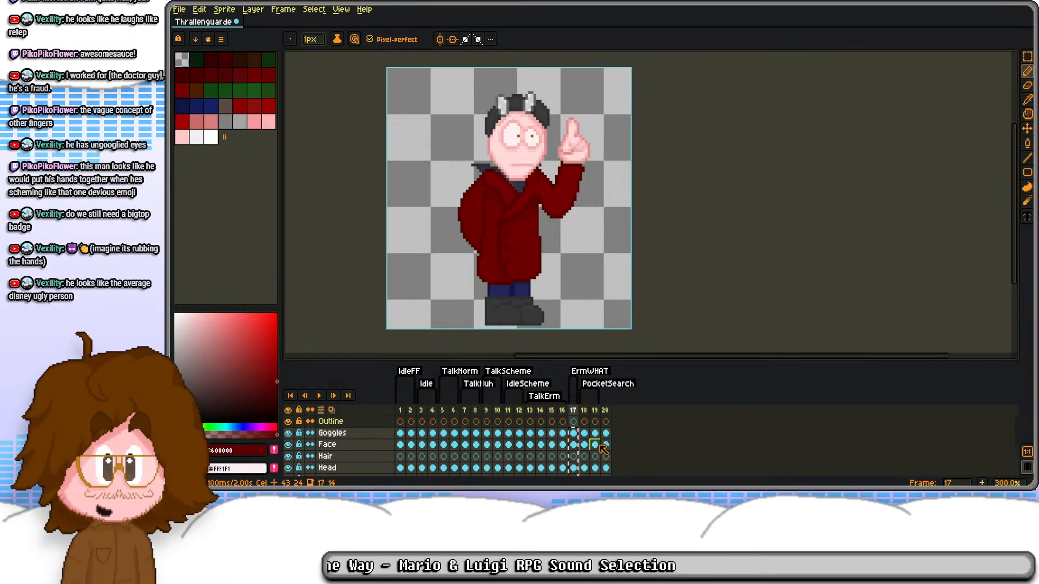
pyautogui.click(606, 435)
pyautogui.hotkey('ctrl', 'v')
pyautogui.scroll(-2, 607, 439)
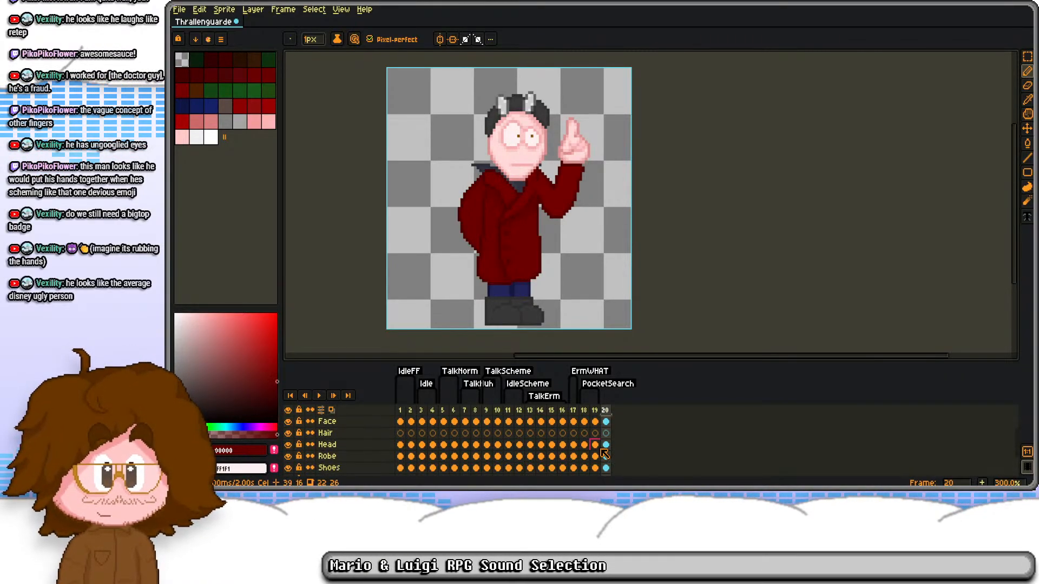
# Step: On frame 20's Robe layer, delete the raised hand and its bent sleeve beside the torso
pyautogui.click(606, 457)
pyautogui.scroll(2, 569, 185)
pyautogui.scroll(1, 546, 156)
pyautogui.press('s')
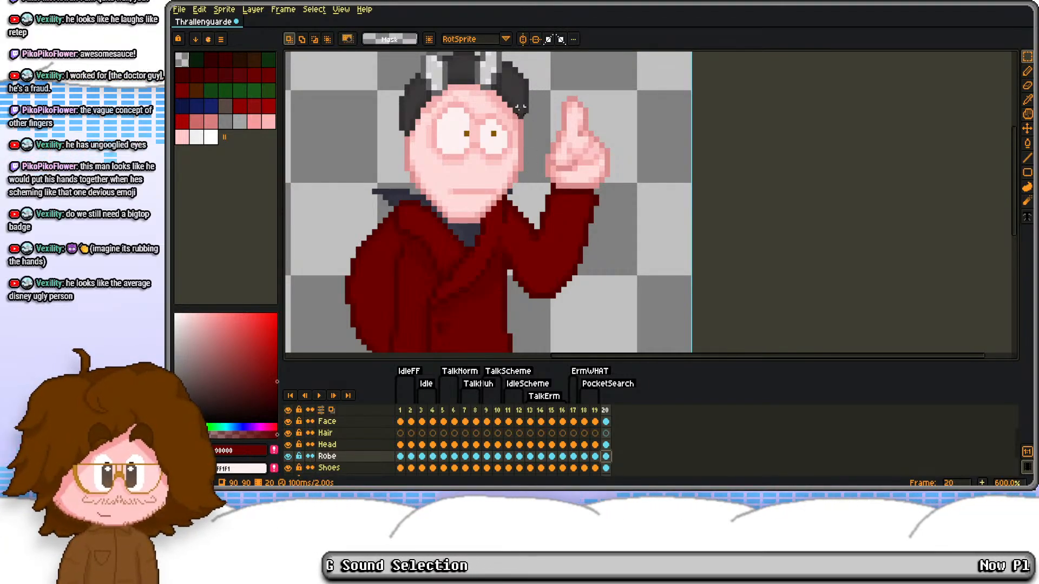
pyautogui.moveTo(541, 93); pyautogui.dragTo(667, 336)
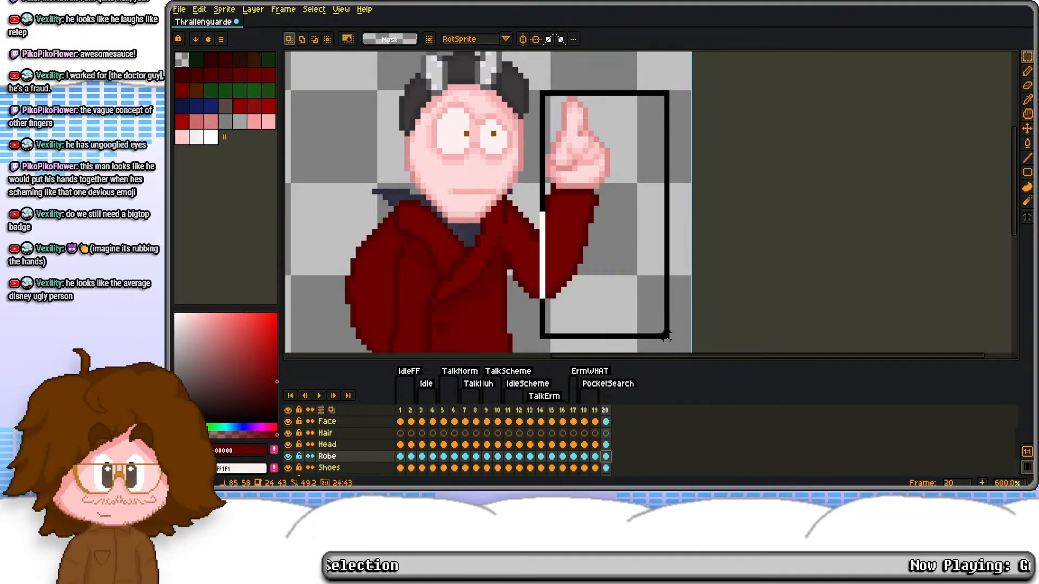
pyautogui.press('Delete')
pyautogui.moveTo(505, 198); pyautogui.dragTo(607, 330)
pyautogui.moveTo(495, 190); pyautogui.dragTo(456, 356)
pyautogui.moveTo(557, 265)
pyautogui.mouseDown()
pyautogui.moveTo(564, 201)
pyautogui.moveTo(576, 191)
pyautogui.moveTo(569, 197)
pyautogui.mouseUp()
pyautogui.press('Delete')
# Step: Outline a new bent arm in dark red, running from the chest out to an elbow and back behind the head
pyautogui.scroll(2, 542, 235)
pyautogui.press('b')
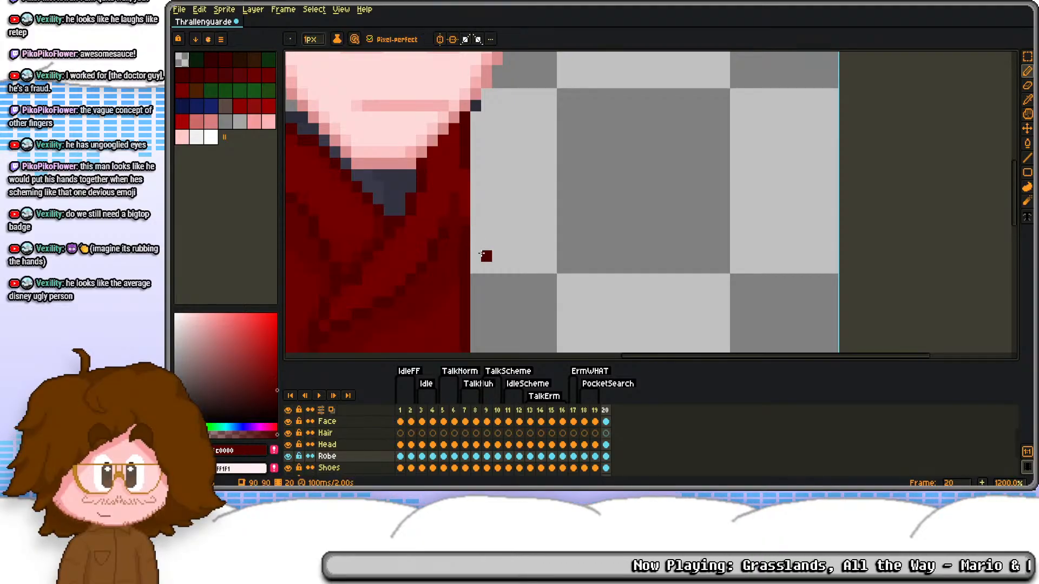
pyautogui.scroll(-2, 490, 270)
pyautogui.moveTo(490, 261); pyautogui.dragTo(530, 208)
pyautogui.hotkey('ctrl', 'z')
pyautogui.moveTo(487, 273)
pyautogui.mouseDown()
pyautogui.moveTo(556, 222)
pyautogui.moveTo(549, 183)
pyautogui.moveTo(503, 135)
pyautogui.mouseUp()
pyautogui.scroll(4, 519, 158)
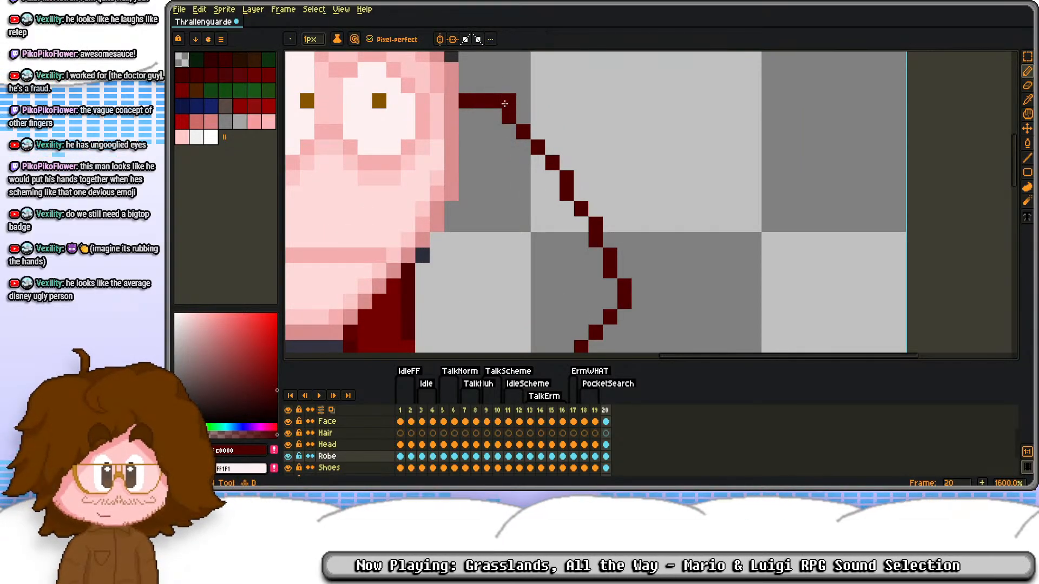
pyautogui.scroll(-3, 568, 178)
pyautogui.scroll(4, 583, 209)
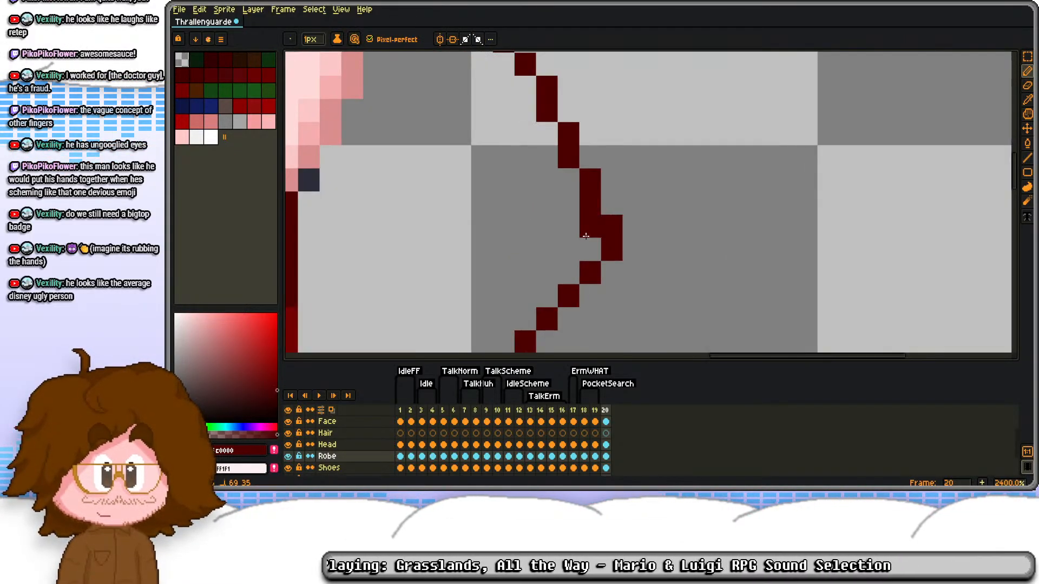
# Step: Smooth the new arm's outline at the elbow by redrawing its tip one pixel further in and erasing the protruding pixels
pyautogui.moveTo(584, 232); pyautogui.dragTo(588, 250)
pyautogui.press('e')
pyautogui.moveTo(611, 226); pyautogui.dragTo(610, 249)
pyautogui.press('d')
pyautogui.click(568, 273)
pyautogui.press('e')
pyautogui.click(590, 272)
pyautogui.scroll(-2, 566, 206)
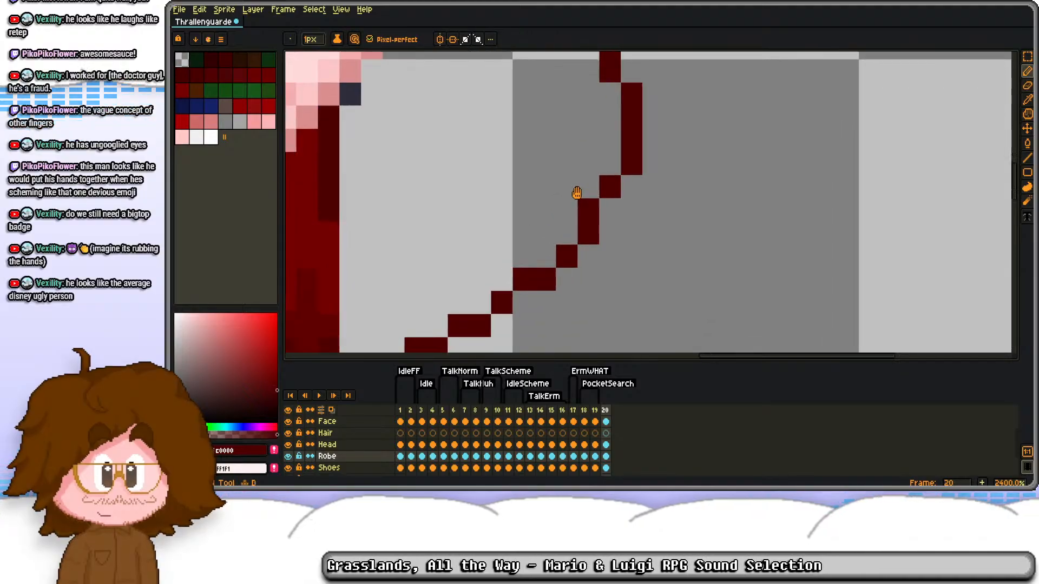
pyautogui.scroll(-2, 546, 231)
pyautogui.scroll(3, 517, 270)
# Step: Draw the arm's inner edge beside the jaw in #4C0000 and fill the sleeve with #720000, covering the old robe edge
pyautogui.press('b')
pyautogui.scroll(-4, 484, 273)
pyautogui.scroll(3, 457, 217)
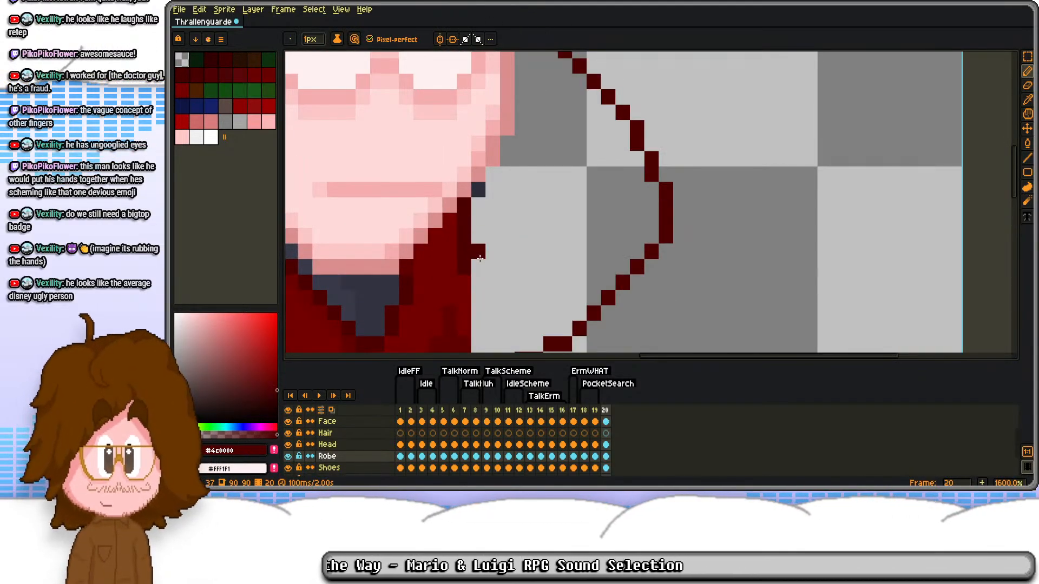
pyautogui.moveTo(478, 209)
pyautogui.mouseDown()
pyautogui.moveTo(521, 158)
pyautogui.moveTo(539, 241)
pyautogui.mouseUp()
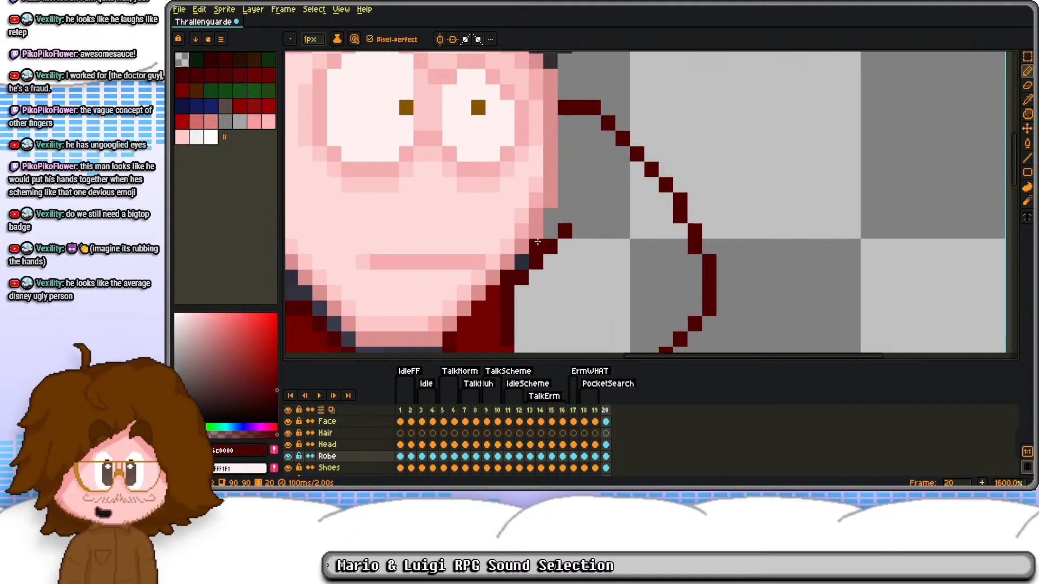
pyautogui.keyDown('alt'); pyautogui.click(492, 317); pyautogui.keyUp('alt')
pyautogui.press('g')
pyautogui.click(550, 278)
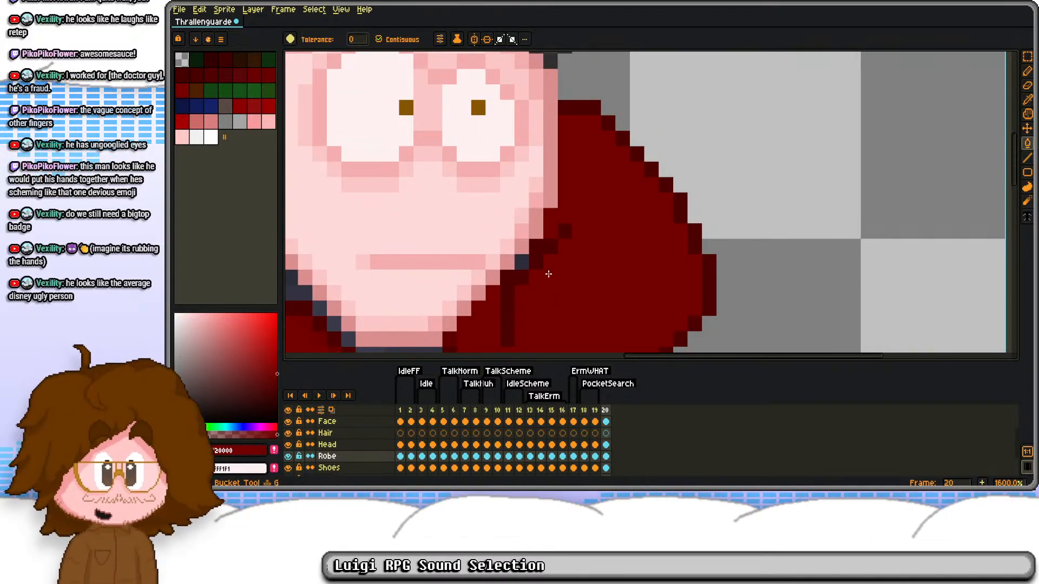
pyautogui.scroll(-2, 547, 279)
pyautogui.moveTo(545, 282); pyautogui.dragTo(523, 168)
pyautogui.scroll(2, 523, 181)
pyautogui.click(525, 177)
# Step: Shade the inside of the sleeve's outer outline around the elbow and forearm with #600000
pyautogui.press('b')
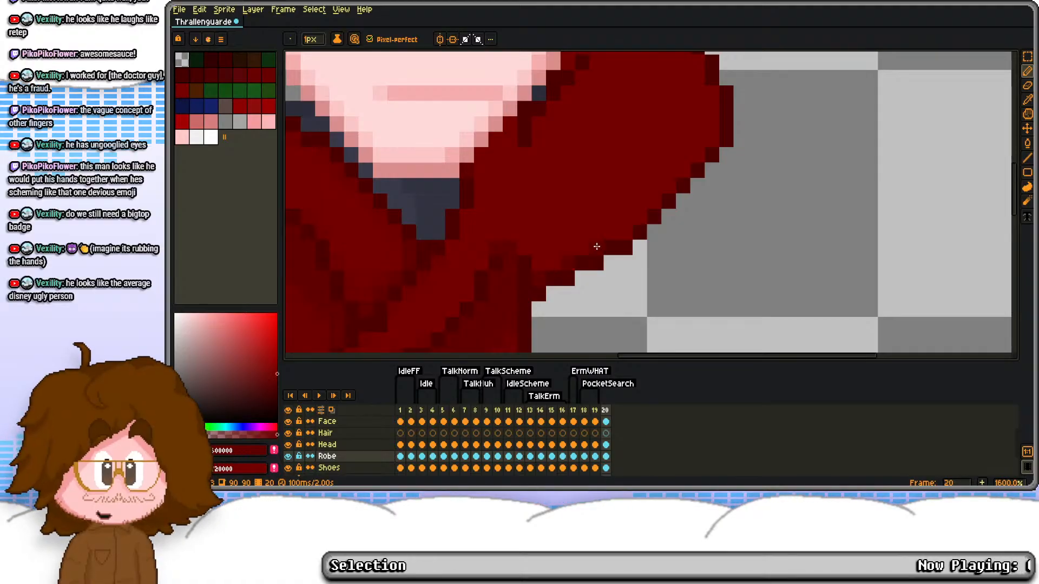
pyautogui.click(711, 98)
pyautogui.moveTo(711, 97); pyautogui.dragTo(675, 205)
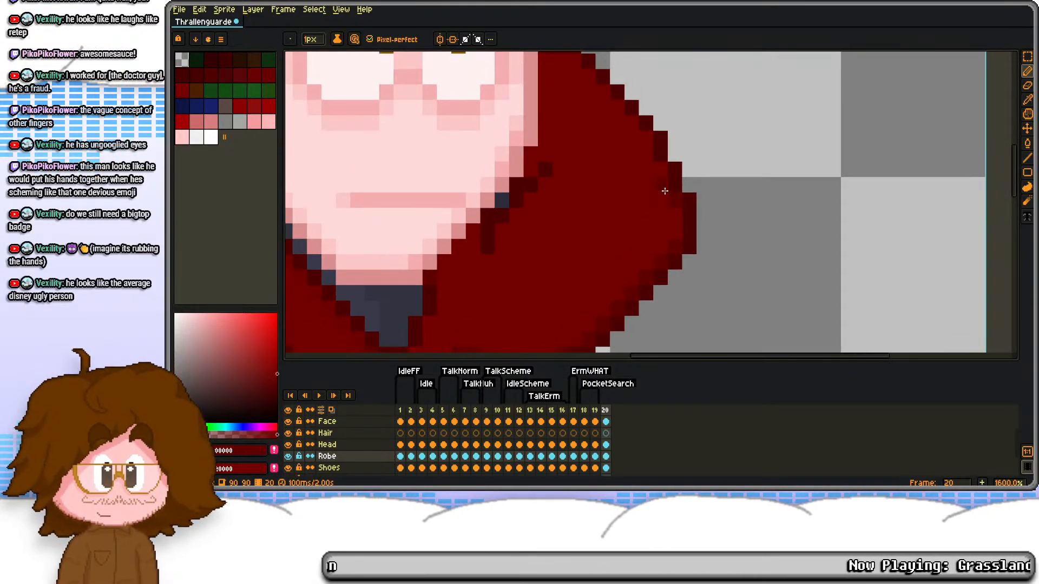
pyautogui.keyDown('alt'); pyautogui.click(693, 241); pyautogui.keyUp('alt')
pyautogui.scroll(-1, 689, 247)
pyautogui.scroll(1, 657, 233)
pyautogui.scroll(-1, 654, 217)
pyautogui.scroll(1, 670, 218)
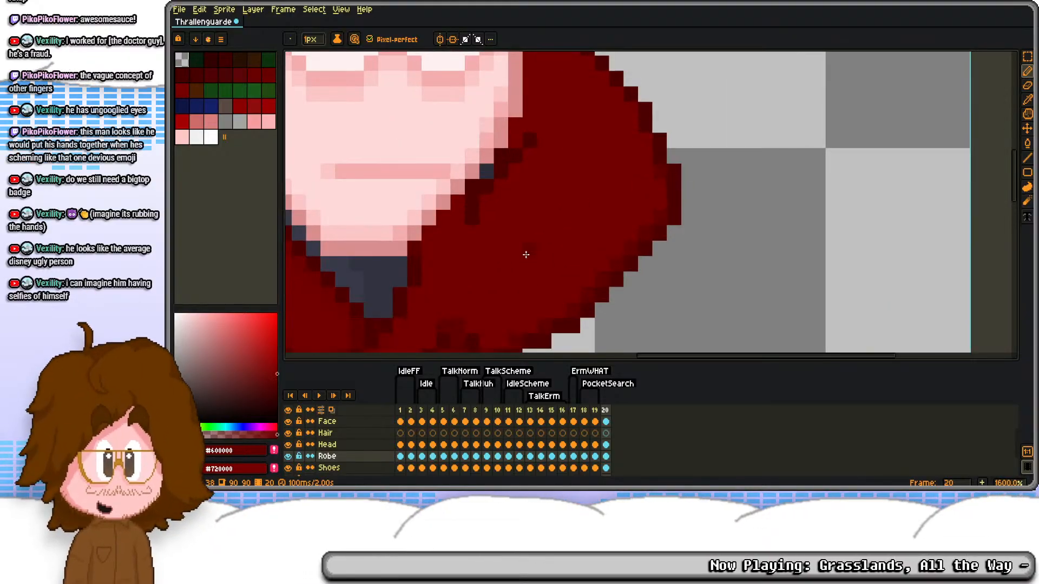
# Step: Retouch the shading at the elbow and shift the corner of the sleeve's upper edge down one pixel
pyautogui.moveTo(525, 258); pyautogui.dragTo(563, 179)
pyautogui.moveTo(649, 151); pyautogui.dragTo(648, 187)
pyautogui.press('s')
pyautogui.press('b')
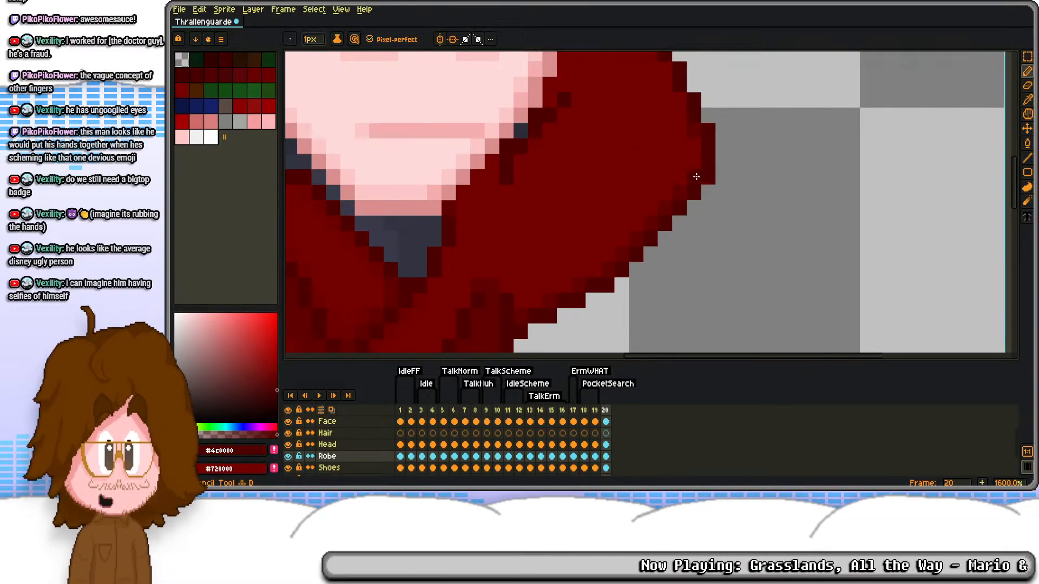
pyautogui.scroll(-2, 702, 161)
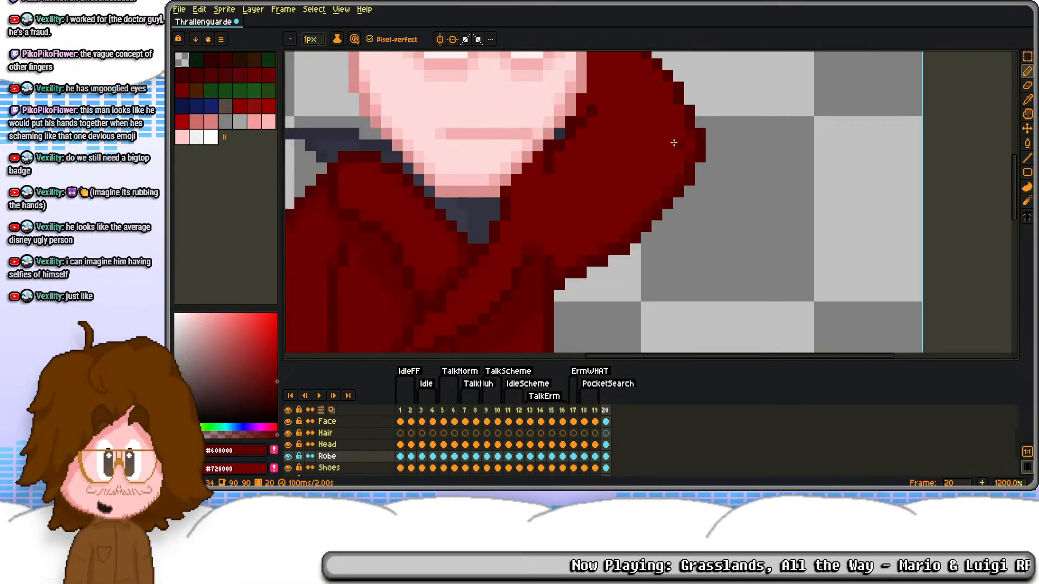
pyautogui.scroll(1, 671, 162)
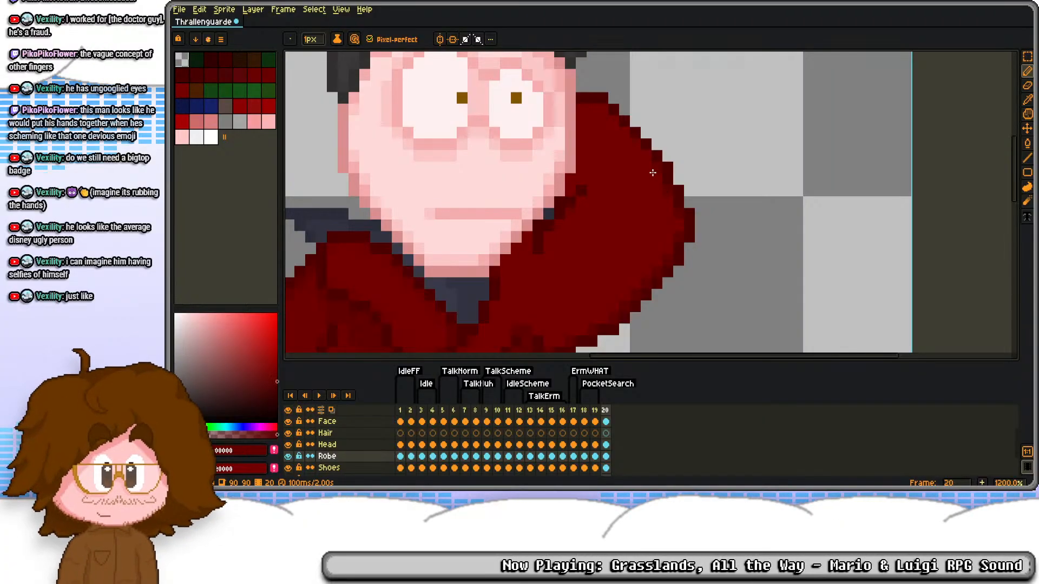
pyautogui.press('s')
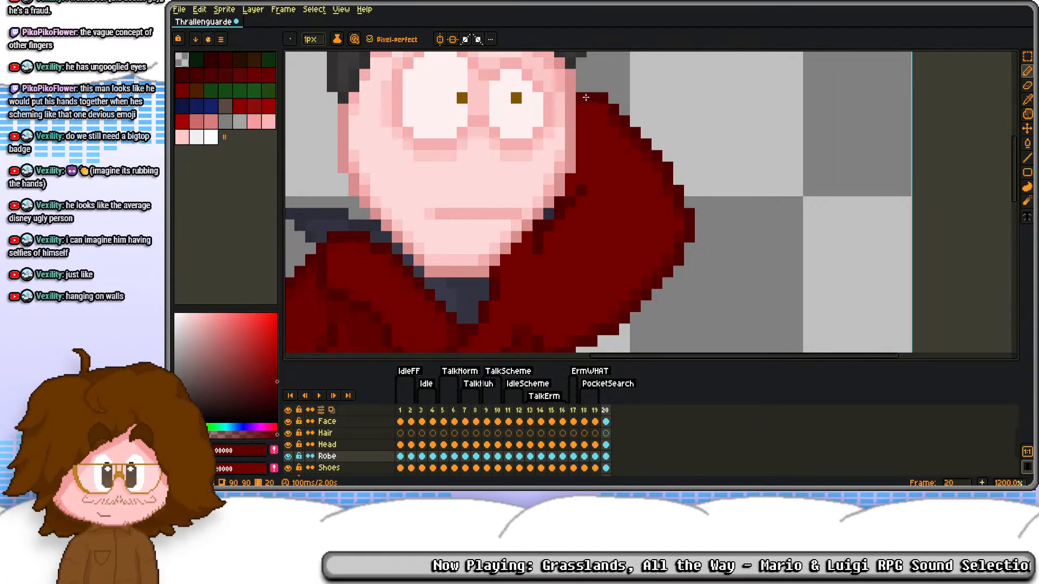
pyautogui.moveTo(602, 98); pyautogui.dragTo(610, 116)
pyautogui.hotkey('ctrl', 'd')
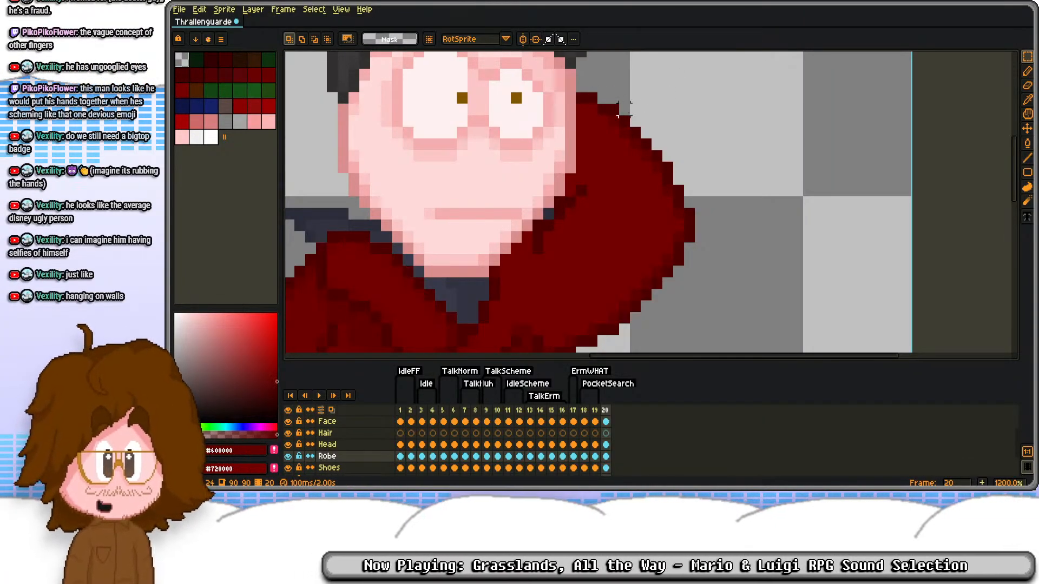
# Step: Cover the stray collar pixel beside the jaw with dark red and shade the sleeve along the face with #600000
pyautogui.scroll(1, 631, 110)
pyautogui.press('b')
pyautogui.scroll(-2, 583, 107)
pyautogui.scroll(2, 585, 165)
pyautogui.click(518, 185)
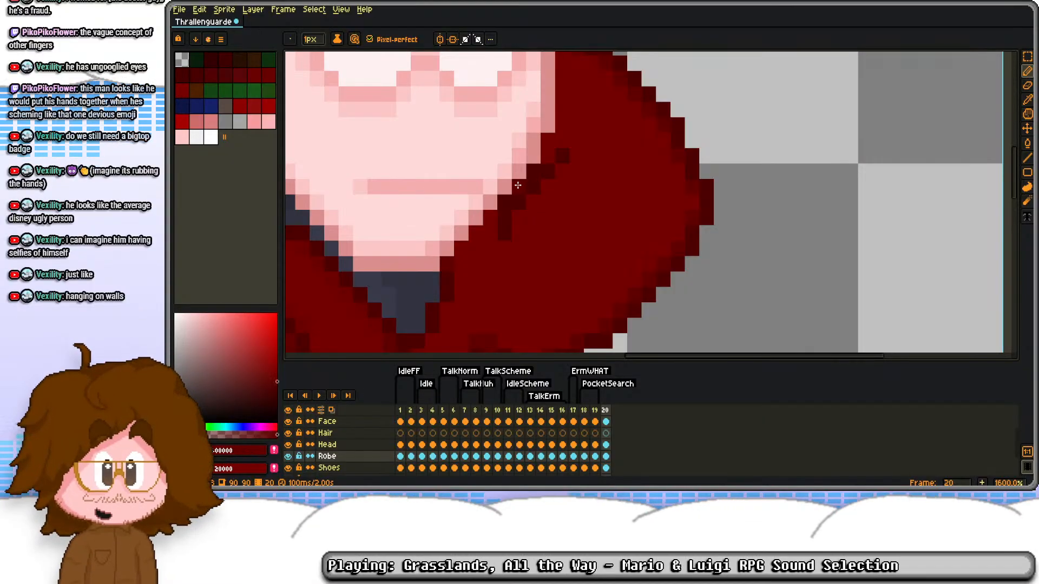
pyautogui.moveTo(574, 140); pyautogui.dragTo(564, 225)
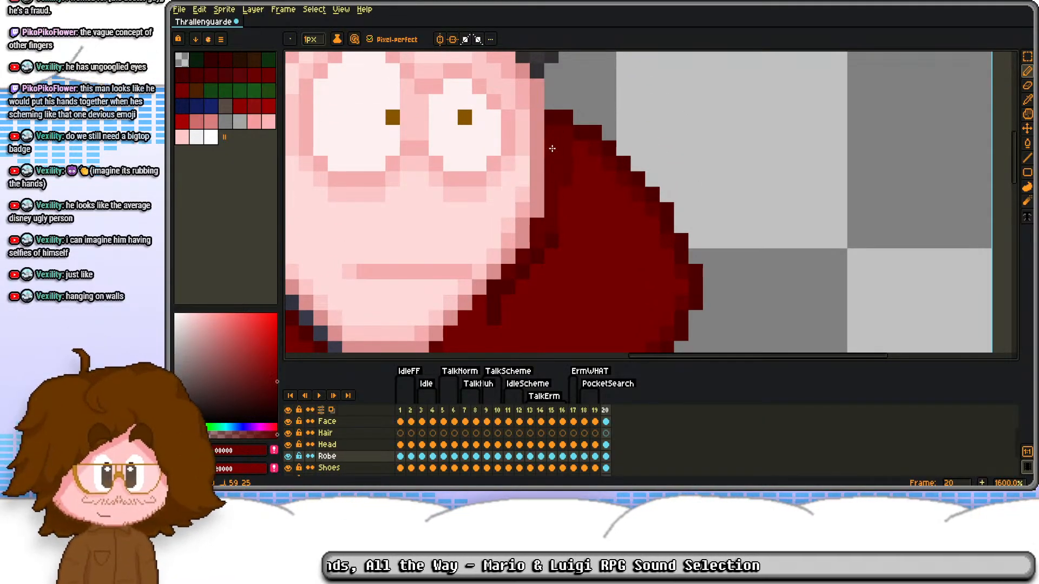
pyautogui.moveTo(517, 292); pyautogui.dragTo(542, 195)
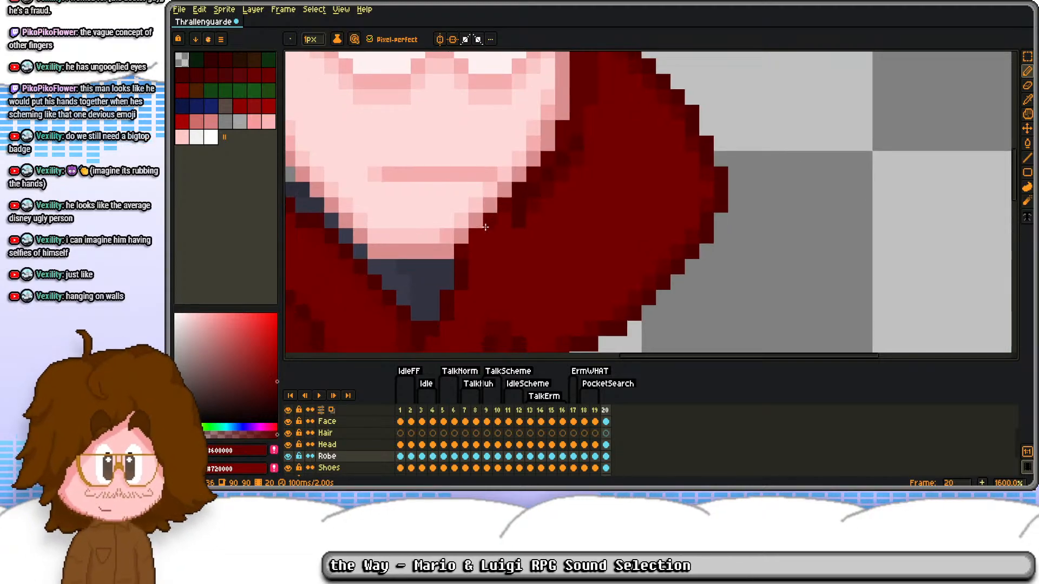
pyautogui.scroll(-5, 515, 232)
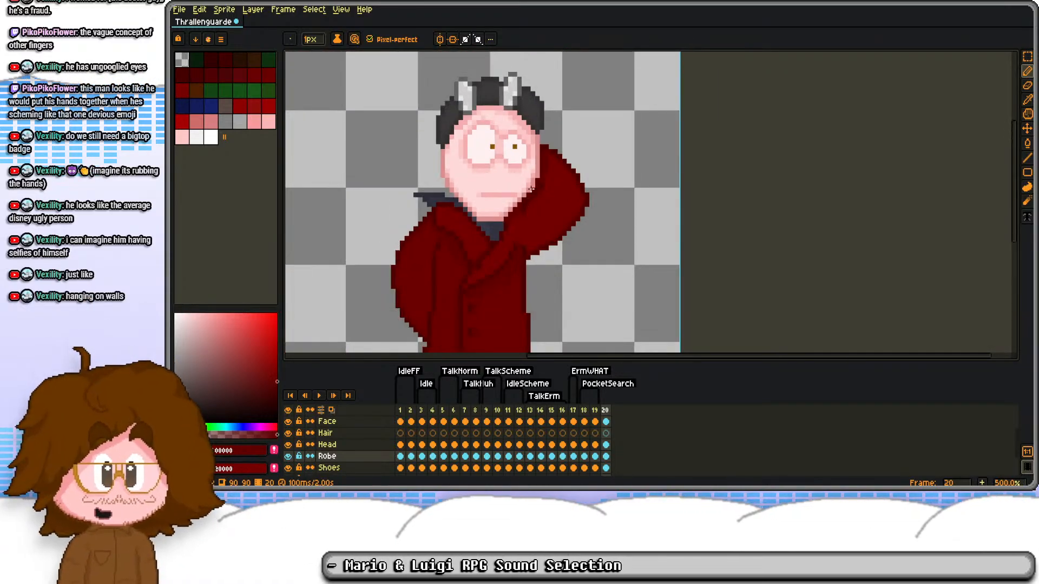
pyautogui.scroll(4, 527, 216)
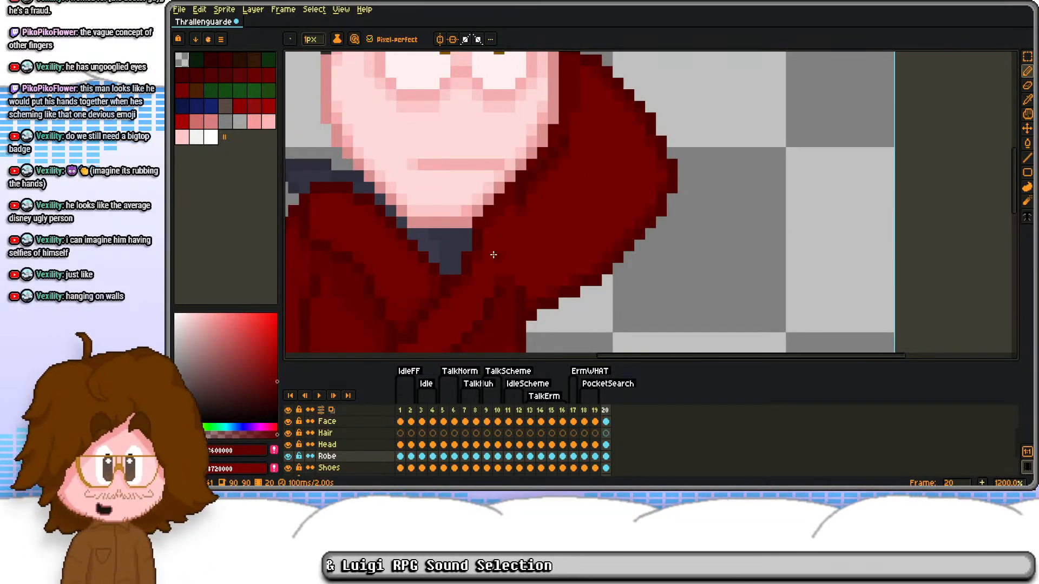
# Step: Add #6B0000 shading between the collar and the lapel fold on the robe's chest
pyautogui.keyDown('alt'); pyautogui.click(466, 284); pyautogui.keyUp('alt')
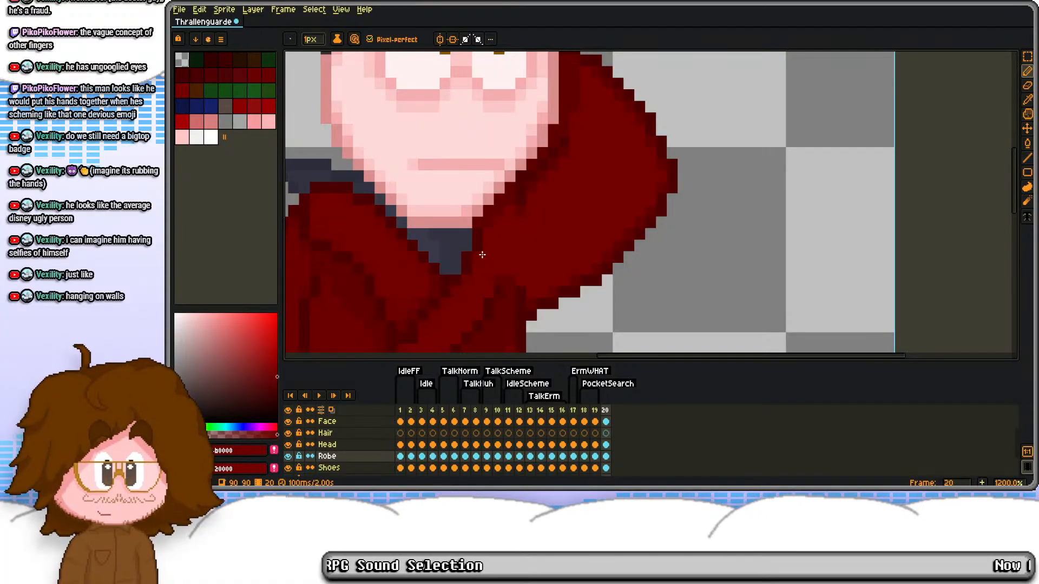
pyautogui.moveTo(483, 279); pyautogui.dragTo(512, 216)
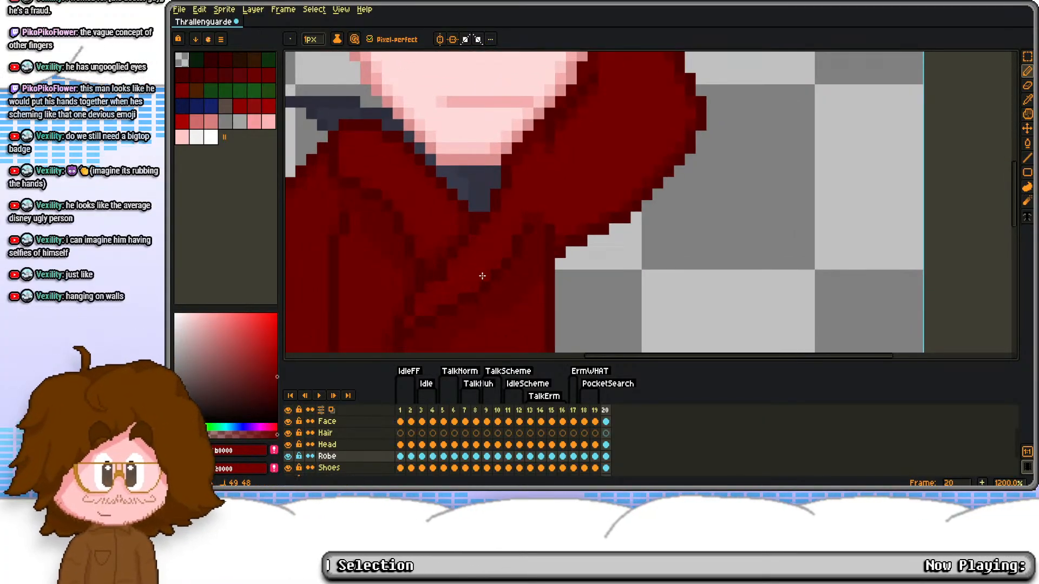
pyautogui.scroll(-4, 448, 275)
pyautogui.scroll(4, 407, 272)
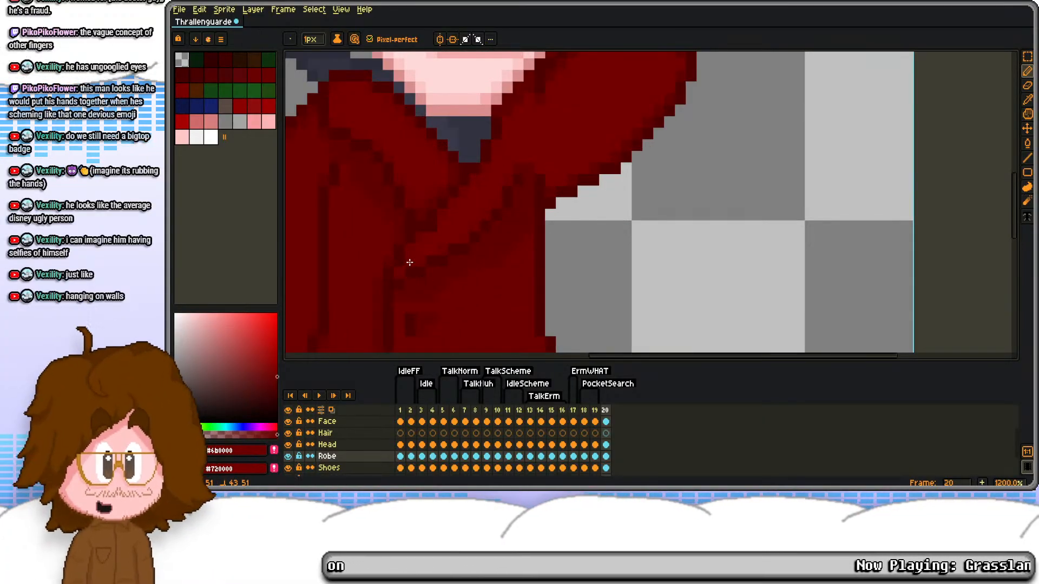
pyautogui.scroll(-4, 450, 203)
pyautogui.scroll(5, 502, 151)
# Step: Fill out the #600000 shadow on the sleeve beside the jaw and clean its edge with #720000
pyautogui.press('alt')
pyautogui.keyDown('alt'); pyautogui.click(504, 106); pyautogui.keyUp('alt')
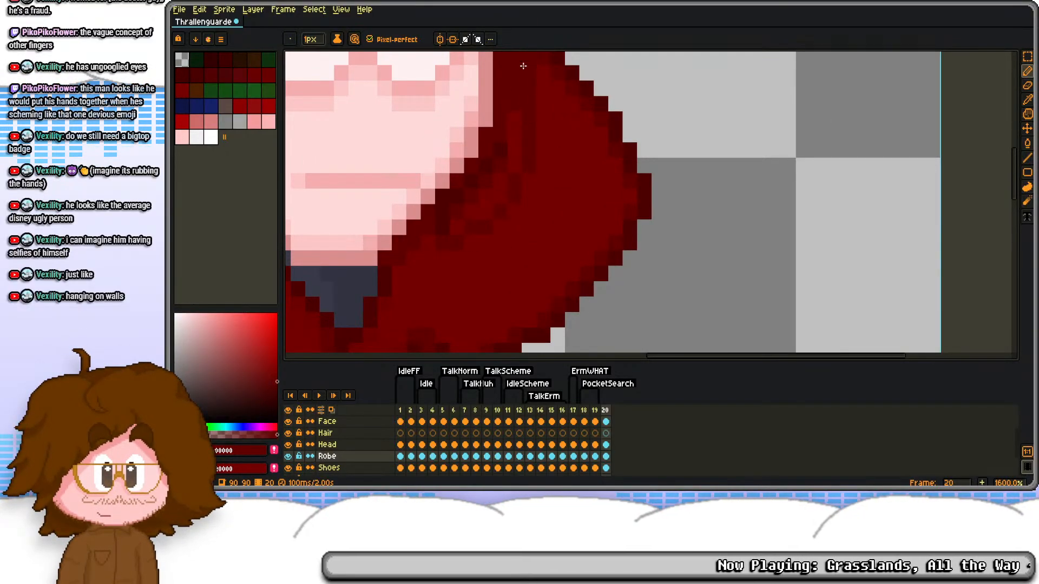
pyautogui.press('g')
pyautogui.press('b')
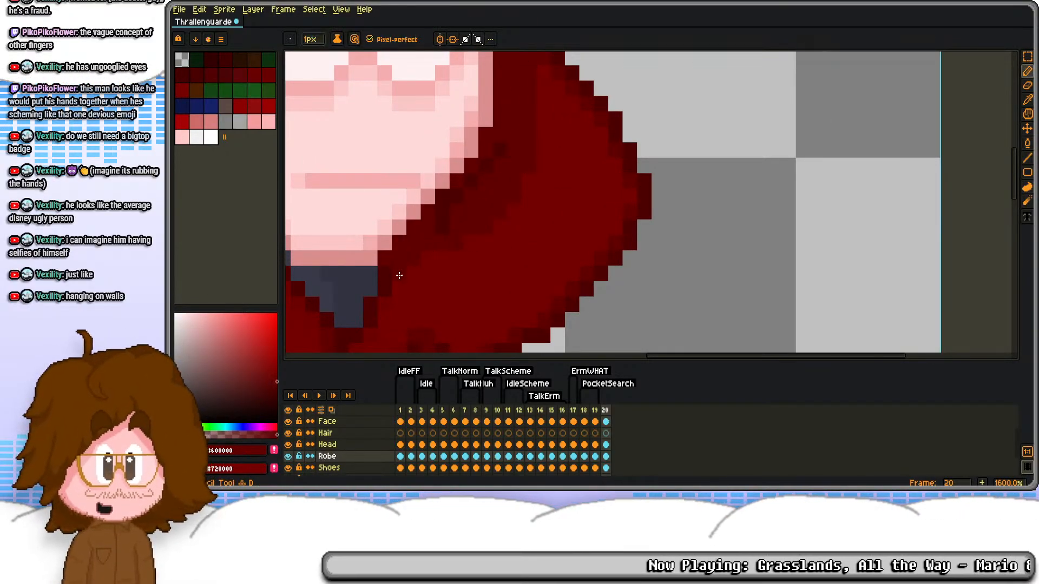
pyautogui.keyDown('alt'); pyautogui.rightClick(443, 277); pyautogui.keyUp('alt')
pyautogui.keyDown('alt'); pyautogui.rightClick(440, 282); pyautogui.keyUp('alt')
pyautogui.rightClick(428, 276)
pyautogui.moveTo(435, 280); pyautogui.dragTo(447, 200)
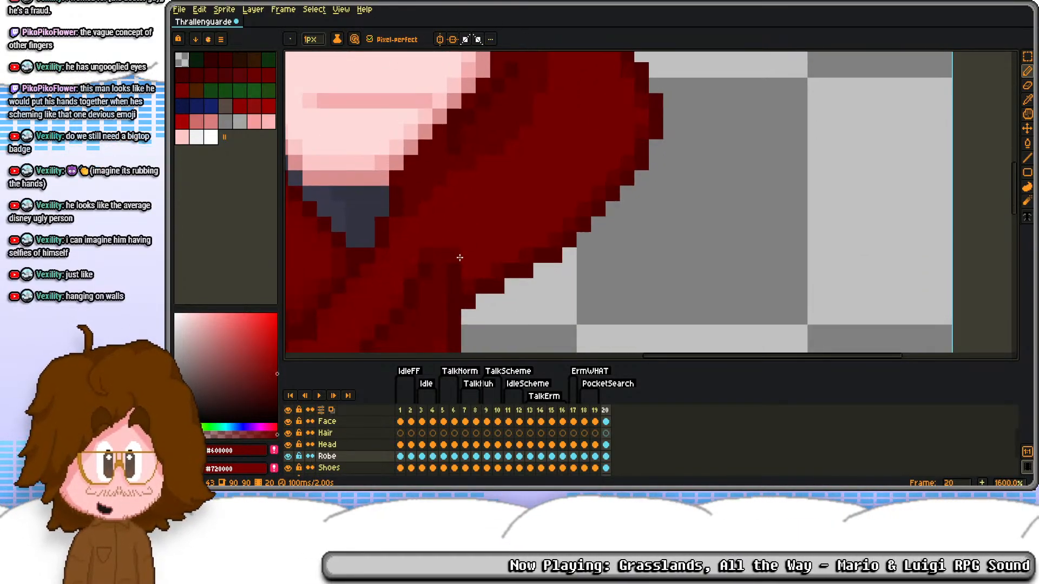
# Step: Soften the border of the sleeve's inner shadow with the intermediate red #6B0000
pyautogui.keyDown('alt'); pyautogui.click(450, 267); pyautogui.keyUp('alt')
pyautogui.keyDown('alt'); pyautogui.click(355, 288); pyautogui.keyUp('alt')
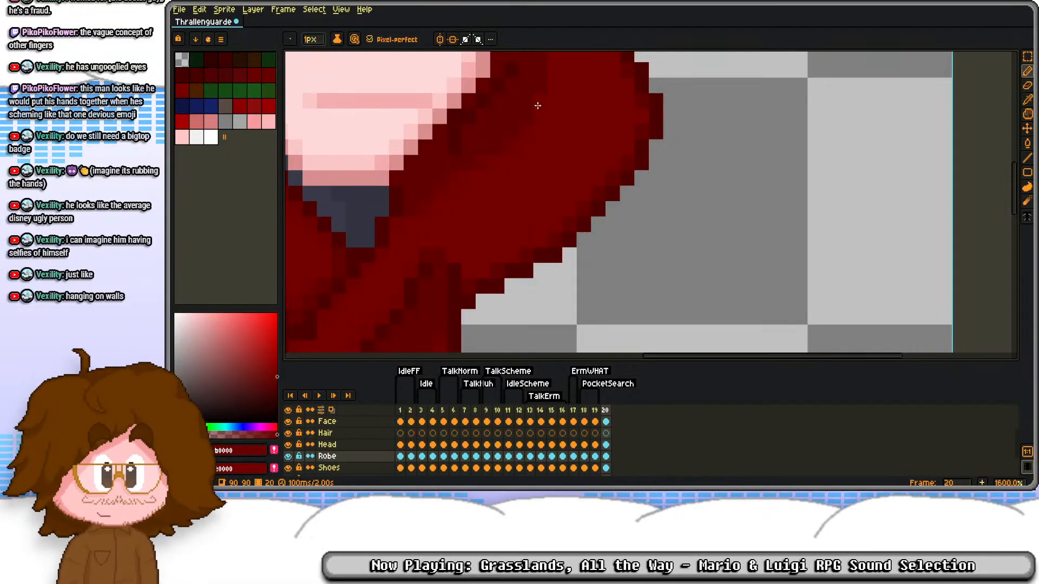
pyautogui.scroll(2, 533, 104)
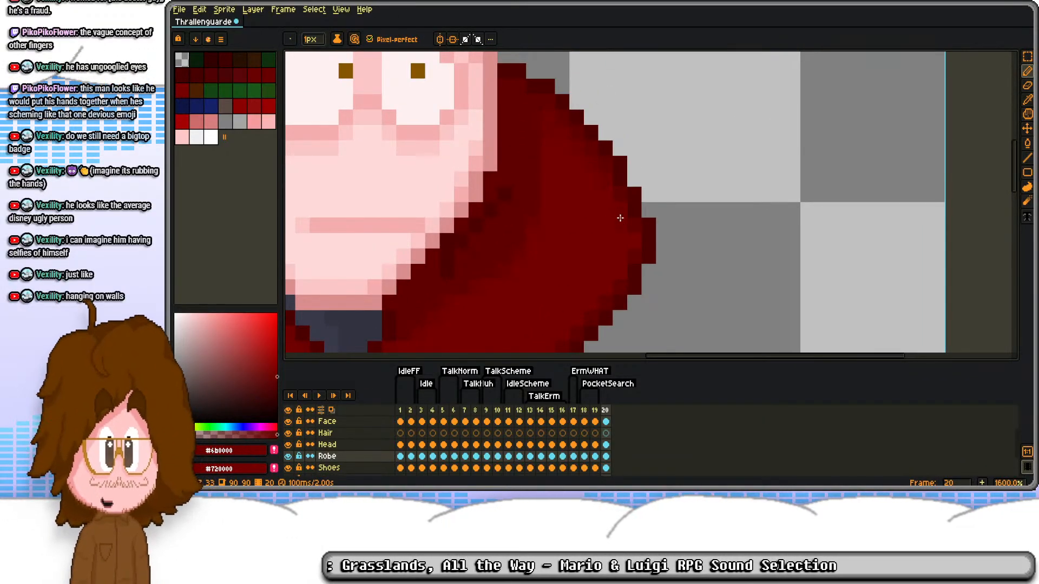
pyautogui.press('3')
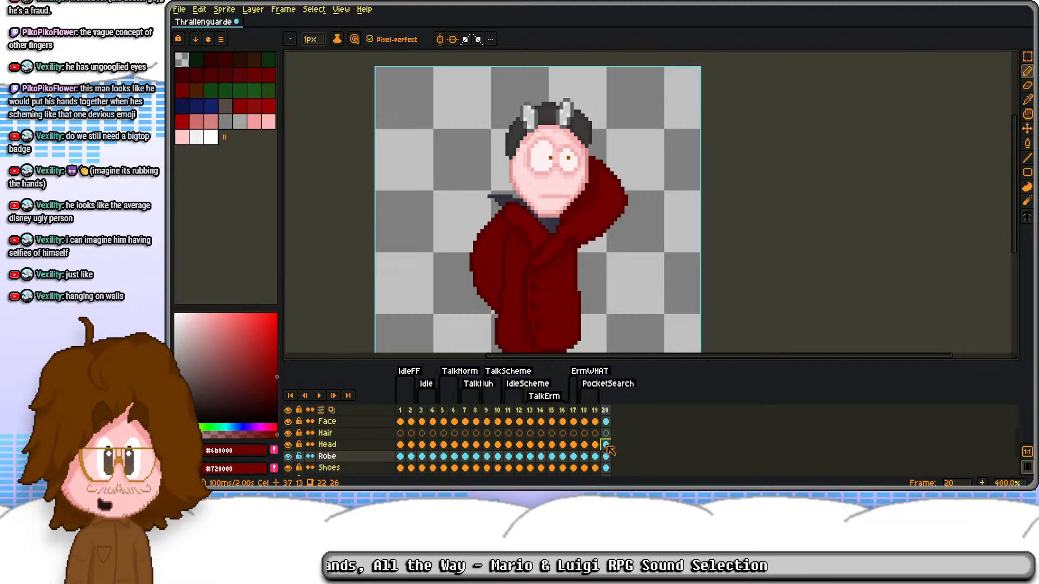
# Step: Find a face with tall pupils and select the 1×2-pixel brown pupil in frame 8's Face cel for copying
pyautogui.click(605, 421)
pyautogui.click(595, 421)
pyautogui.click(573, 420)
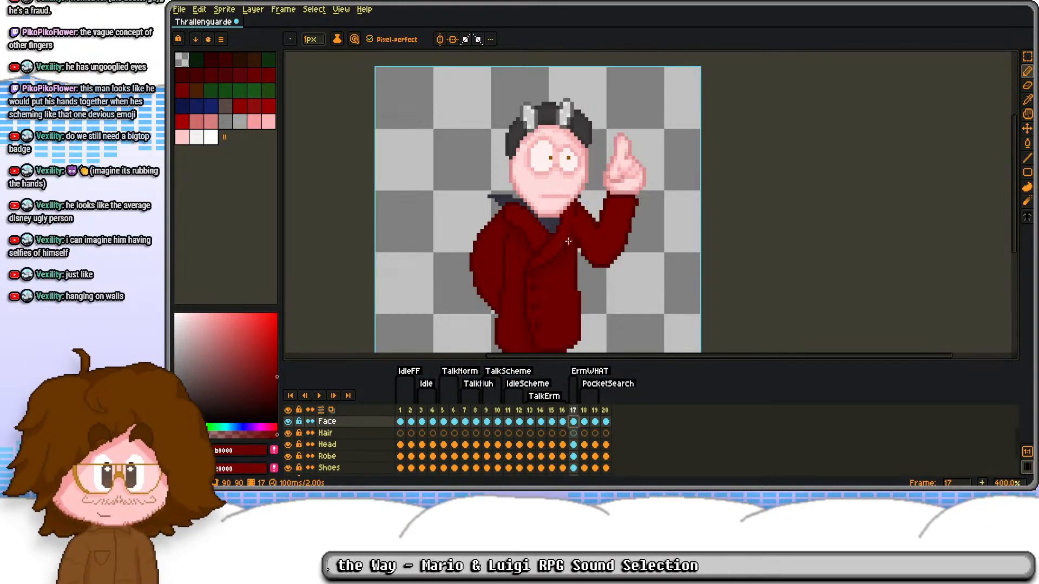
pyautogui.click(563, 420)
pyautogui.click(518, 421)
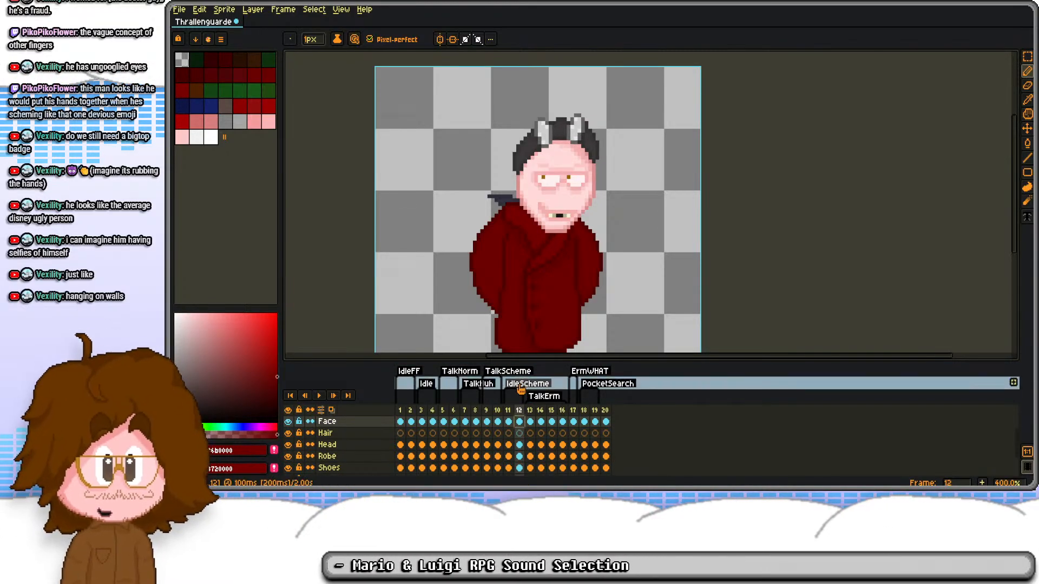
pyautogui.click(497, 422)
pyautogui.click(476, 421)
pyautogui.scroll(5, 603, 182)
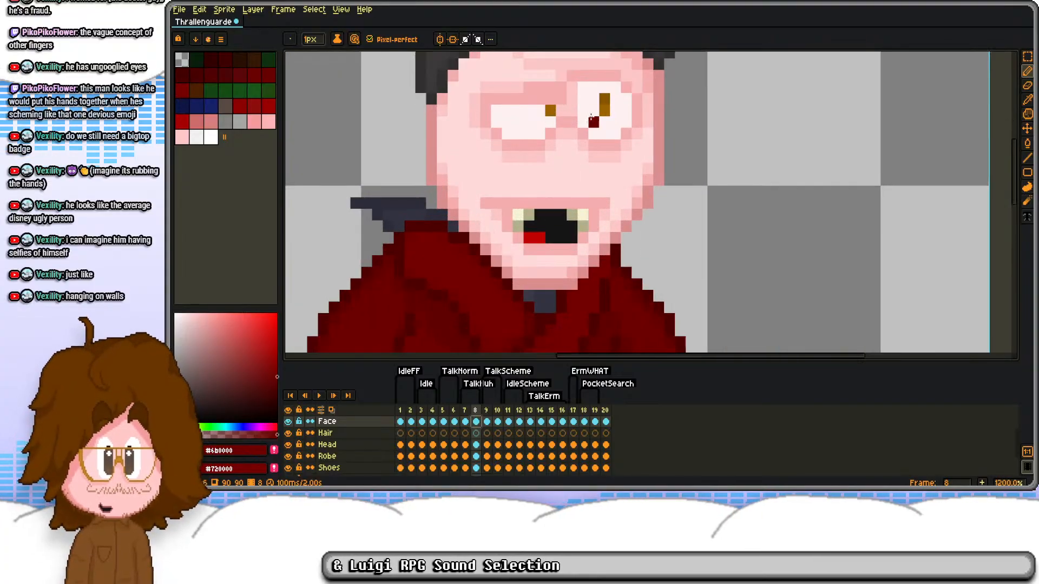
pyautogui.press('m')
pyautogui.moveTo(597, 139); pyautogui.dragTo(627, 203)
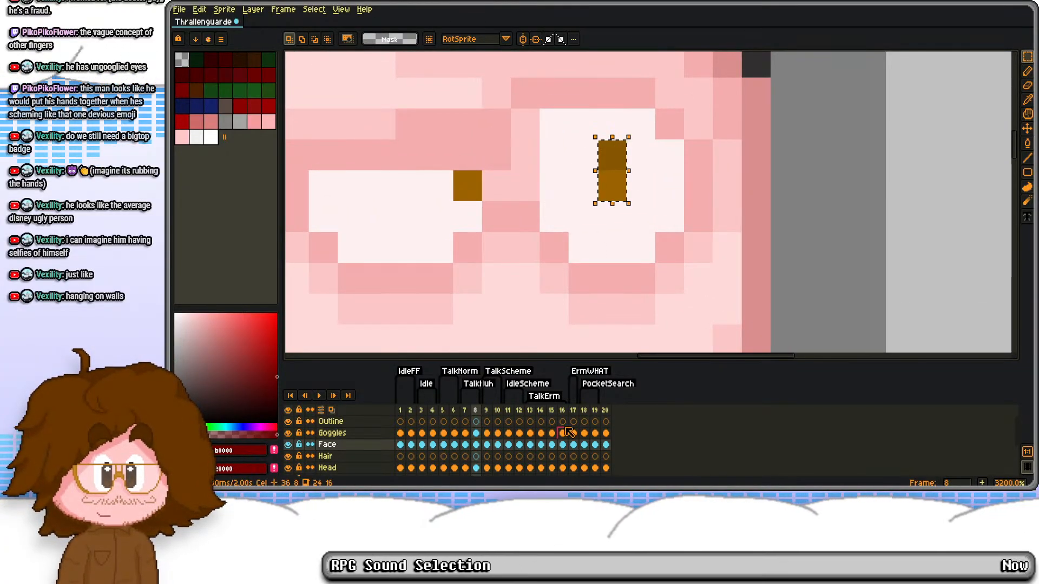
# Step: Paste the tall brown pupil over the smaller eye's pupil in frame 20's Face cel
pyautogui.click(606, 445)
pyautogui.scroll(-4, 585, 192)
pyautogui.hotkey('ctrl', 'v')
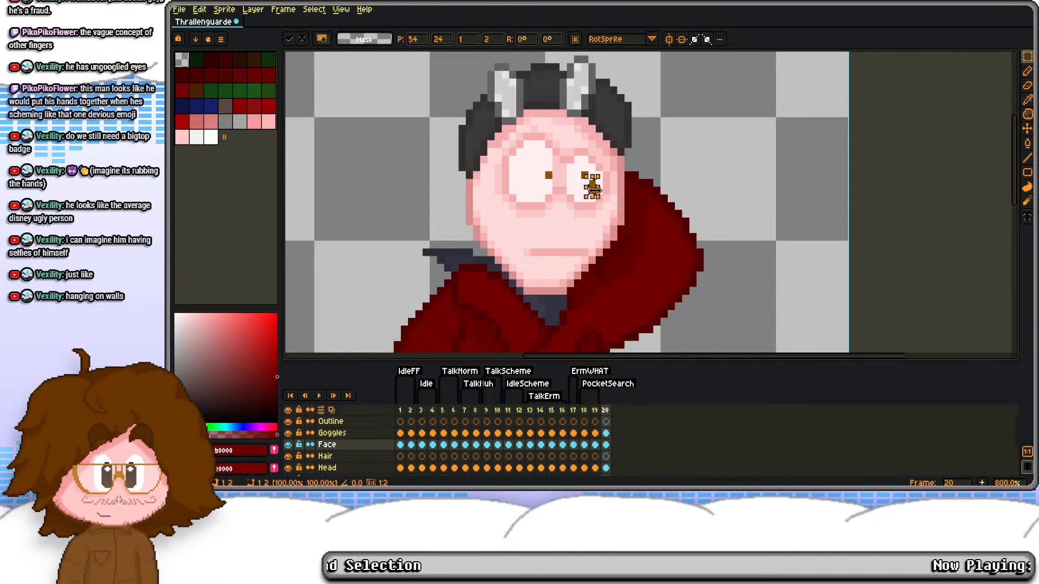
pyautogui.press('Left')
pyautogui.press('Up')
pyautogui.hotkey('ctrl', 'd')
# Step: Paste a second tall pupil into frame 20's larger eye and shift it up and left within the white
pyautogui.hotkey('ctrl', 'v')
pyautogui.press('Left')
pyautogui.moveTo(584, 182); pyautogui.dragTo(539, 202)
pyautogui.hotkey('ctrl', 'd')
pyautogui.scroll(3, 548, 176)
pyautogui.press('Left')
pyautogui.press('Up')
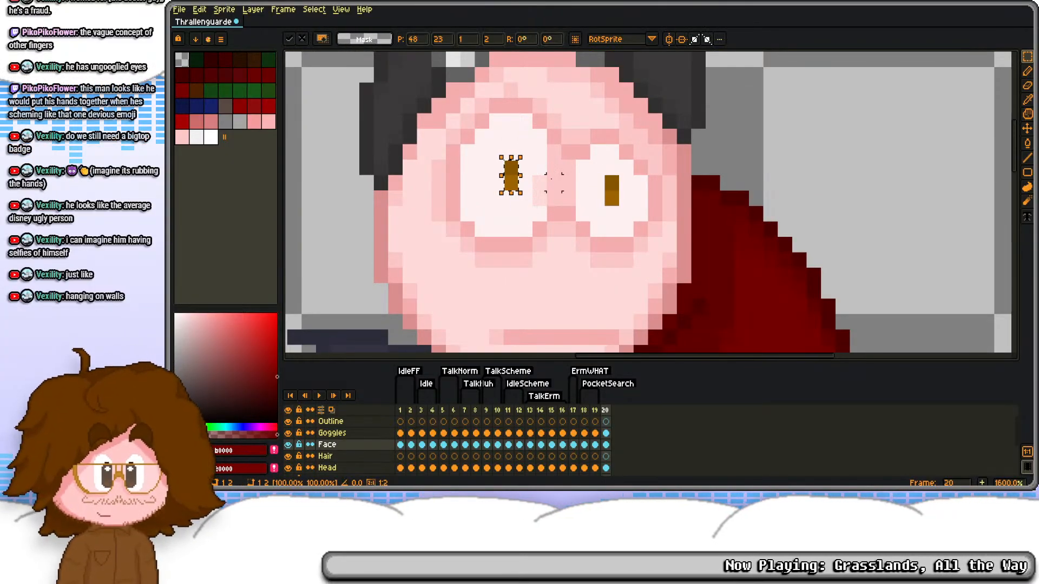
pyautogui.press('Left')
pyautogui.press('Left')
pyautogui.press('Up')
pyautogui.press('Up')
# Step: Move the smaller eye's pupil up and left so both eyes in frame 20 look the same way
pyautogui.moveTo(612, 183); pyautogui.dragTo(613, 198)
pyautogui.press('Left')
pyautogui.press('Left')
pyautogui.press('Up')
pyautogui.press('Right')
pyautogui.press('Up')
pyautogui.press('Down')
pyautogui.hotkey('ctrl', 'd')
pyautogui.scroll(1, 635, 194)
pyautogui.press('b')
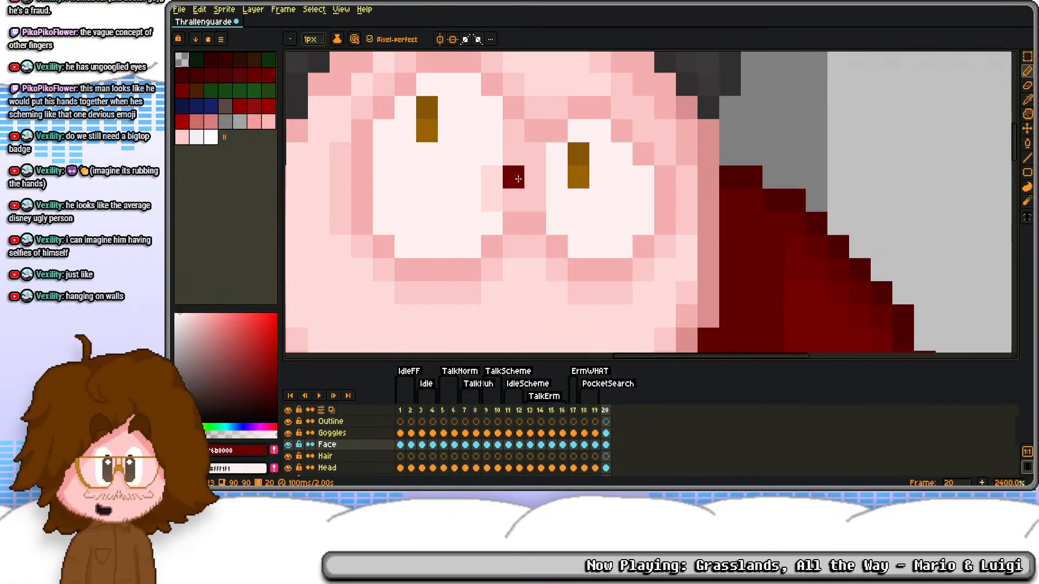
pyautogui.scroll(-5, 518, 118)
pyautogui.scroll(2, 508, 140)
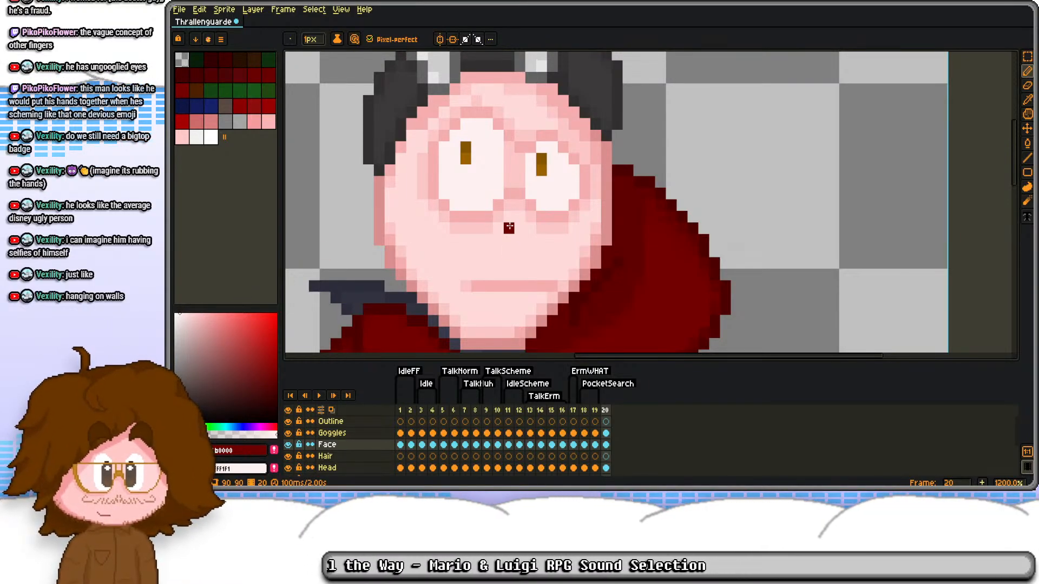
# Step: Shorten the straight mouth line in frame 20 by erasing the pixels at its right end
pyautogui.scroll(-1, 509, 238)
pyautogui.scroll(3, 533, 265)
pyautogui.scroll(1, 543, 250)
pyautogui.press('e')
pyautogui.moveTo(523, 297); pyautogui.dragTo(494, 297)
pyautogui.scroll(-4, 554, 256)
pyautogui.scroll(3, 538, 257)
pyautogui.click(517, 279)
pyautogui.press('b')
pyautogui.scroll(-4, 406, 278)
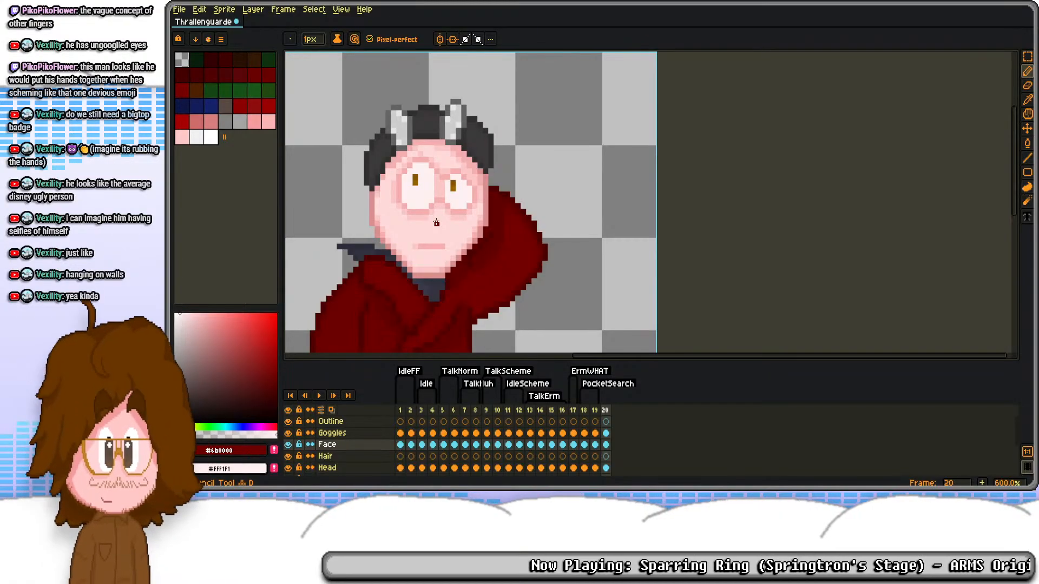
# Step: Shift the larger eye's pupil one pixel to the right in frame 20
pyautogui.scroll(3, 431, 191)
pyautogui.press('m')
pyautogui.moveTo(403, 154); pyautogui.dragTo(388, 170)
pyautogui.press('Right')
pyautogui.hotkey('ctrl', 'd')
pyautogui.press('b')
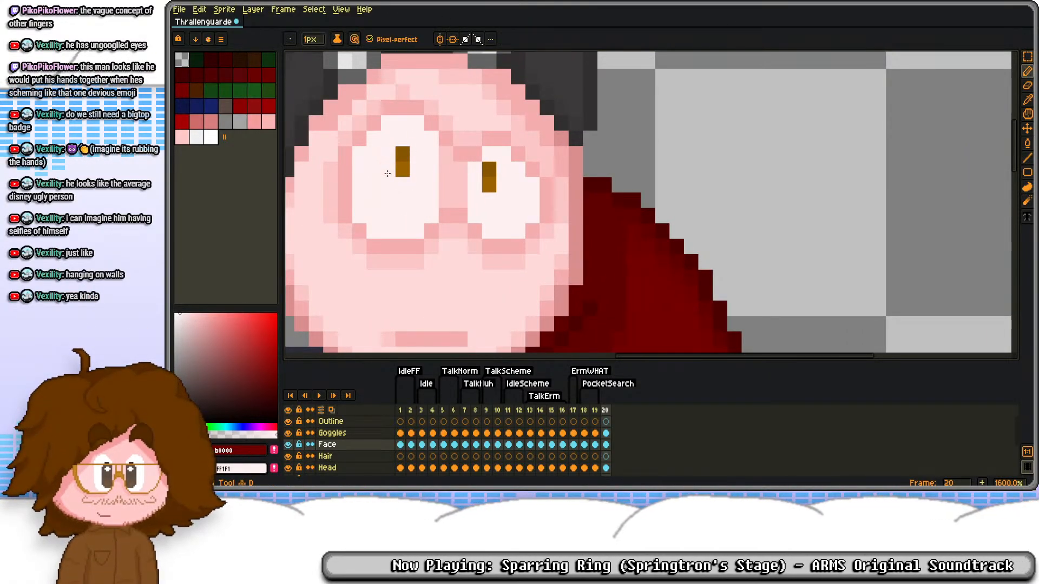
pyautogui.scroll(-4, 384, 168)
pyautogui.scroll(3, 492, 216)
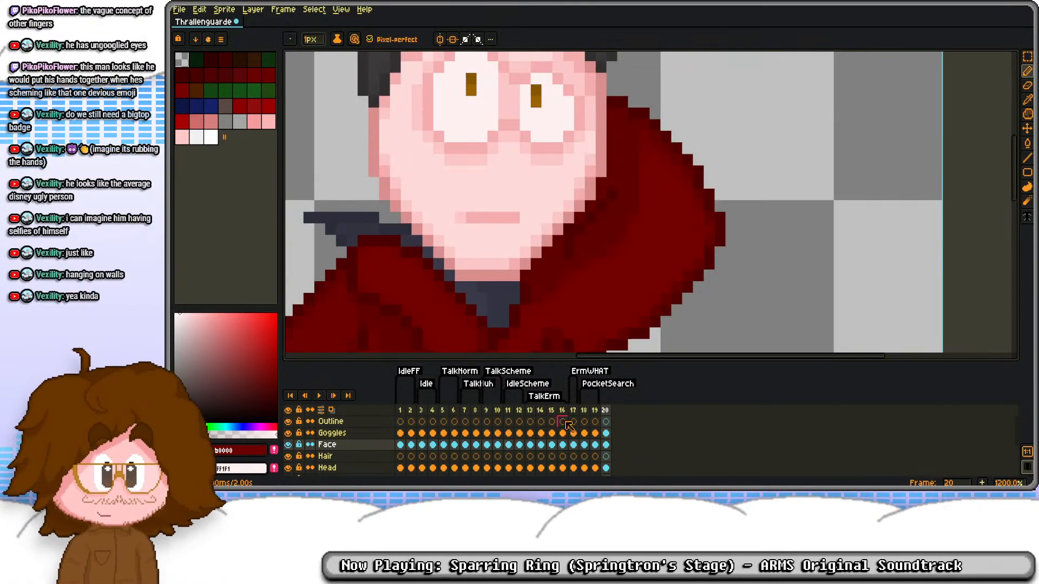
# Step: Duplicate frame 20 as frame 21 and tag frames 20 to 21 as PhoneTalk
pyautogui.hotkey('alt', 'n')
pyautogui.hotkey('alt', 'm')
pyautogui.hotkey('ctrl', 'z')
pyautogui.click(605, 411)
pyautogui.click(617, 411)
pyautogui.moveTo(606, 412); pyautogui.dragTo(617, 411)
pyautogui.rightClick(616, 412)
pyautogui.click(645, 448)
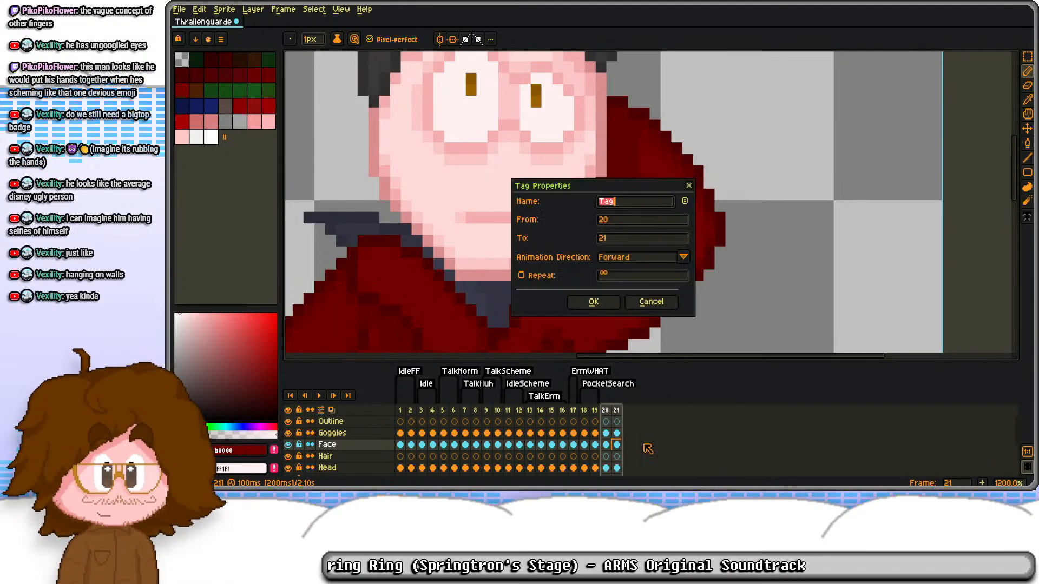
pyautogui.write('PhoneTalk')
pyautogui.press('Return')
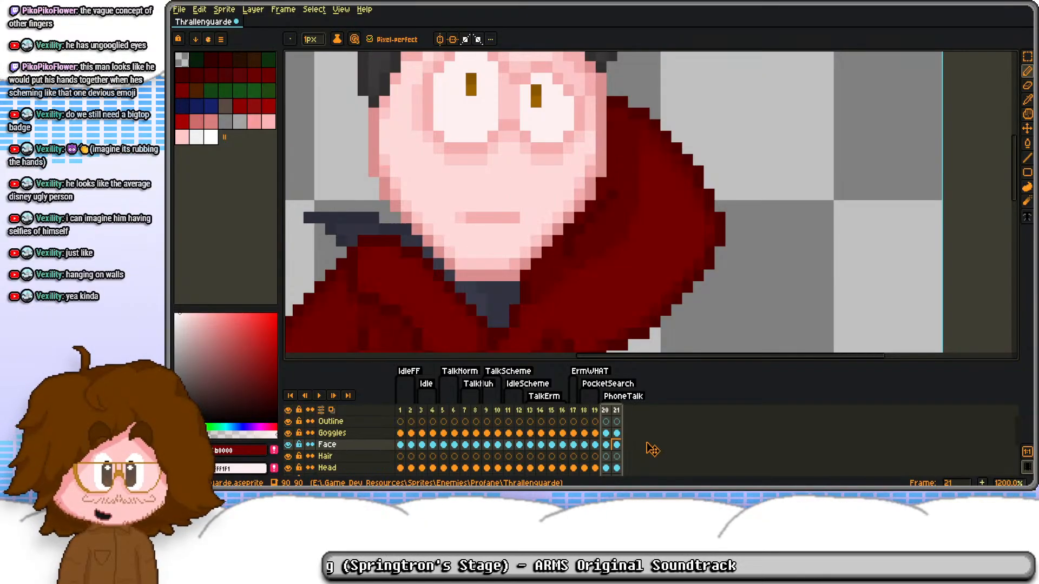
pyautogui.scroll(-3, 484, 202)
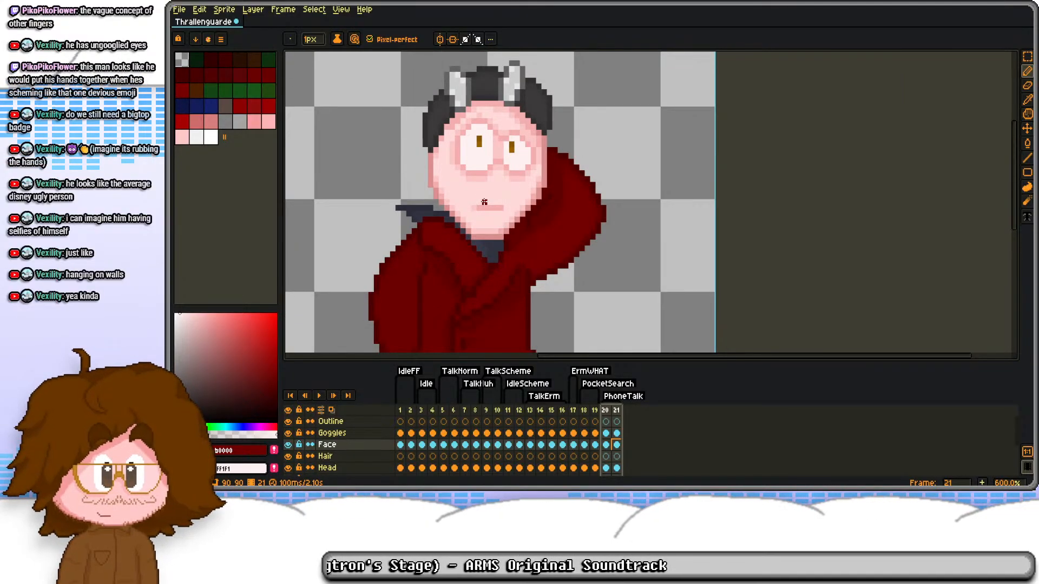
pyautogui.scroll(1, 492, 200)
pyautogui.scroll(-1, 499, 199)
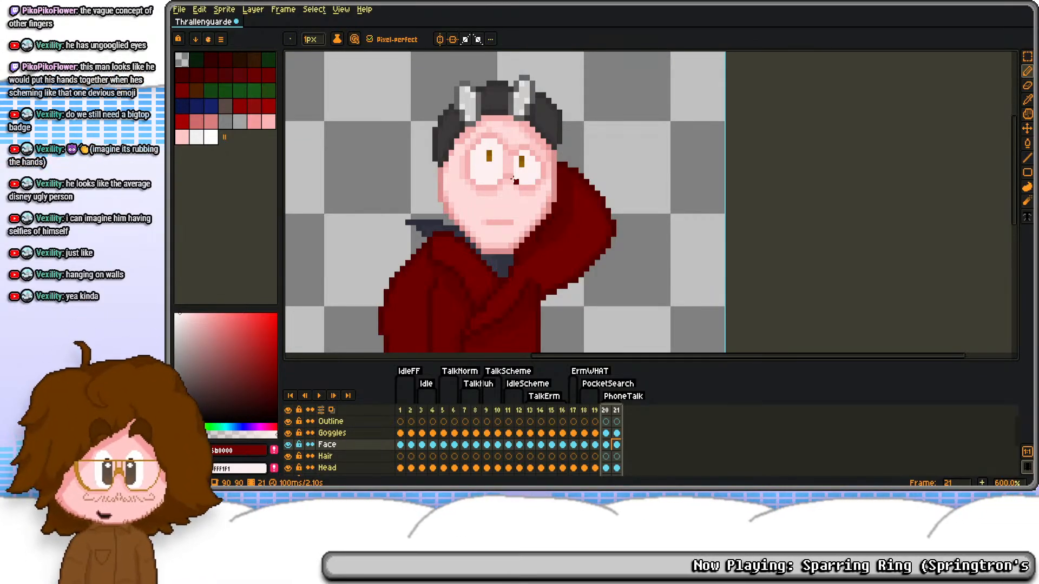
# Step: Copy the slightly open mouth area from frame 7's Face cel
pyautogui.click(605, 444)
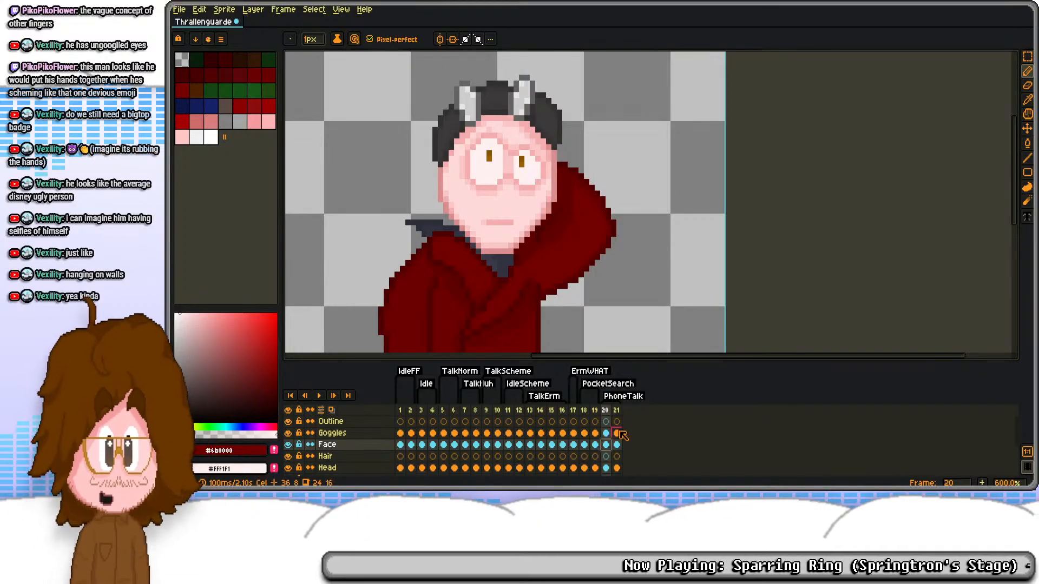
pyautogui.click(464, 445)
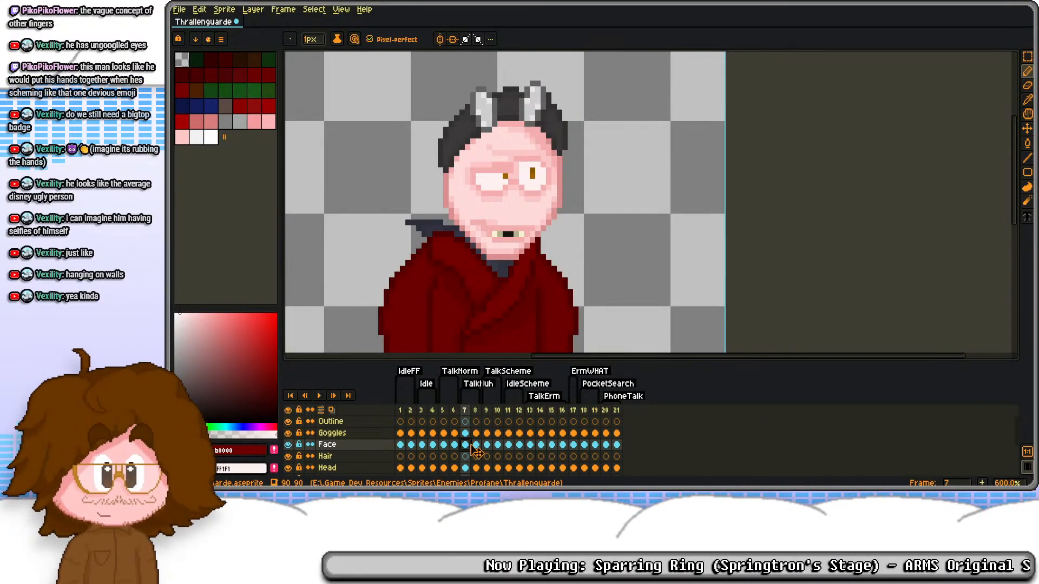
pyautogui.moveTo(471, 448); pyautogui.dragTo(473, 445)
pyautogui.hotkey('ctrl', 'z')
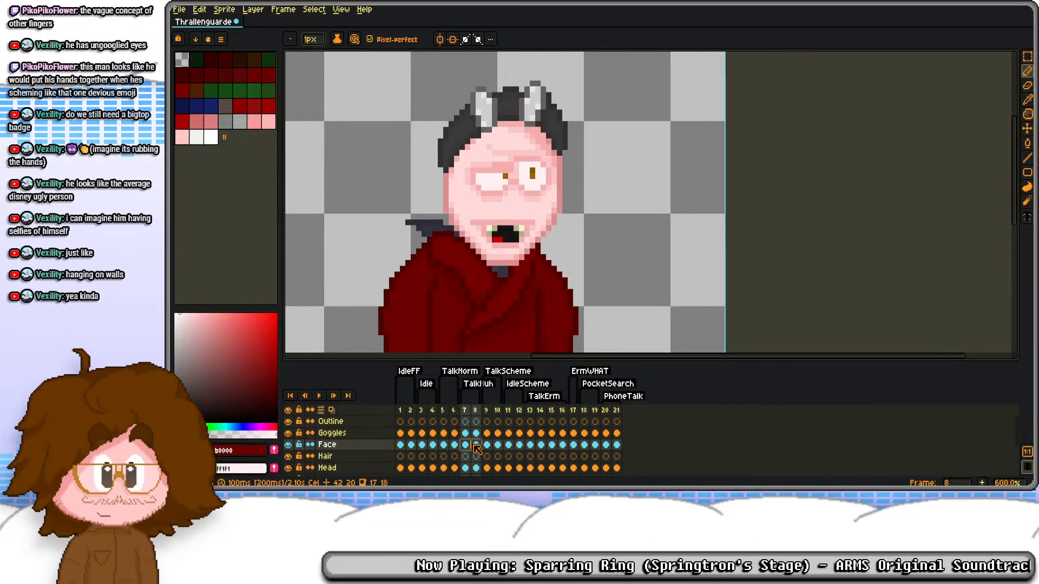
pyautogui.press('m')
pyautogui.click(465, 444)
pyautogui.moveTo(449, 217); pyautogui.dragTo(537, 257)
pyautogui.hotkey('ctrl', 'c')
# Step: Paste the copied mouth onto frame 20's Hair layer, moved one pixel up and one pixel left
pyautogui.click(606, 457)
pyautogui.hotkey('ctrl', 'v')
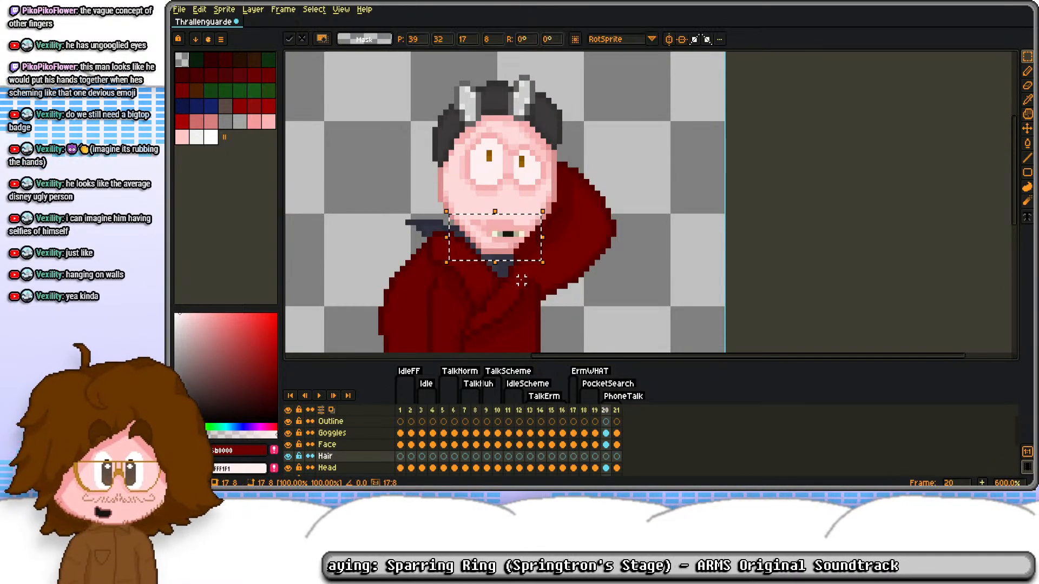
pyautogui.press('Up')
pyautogui.press('Left')
pyautogui.hotkey('ctrl', 'd')
pyautogui.scroll(1, 501, 223)
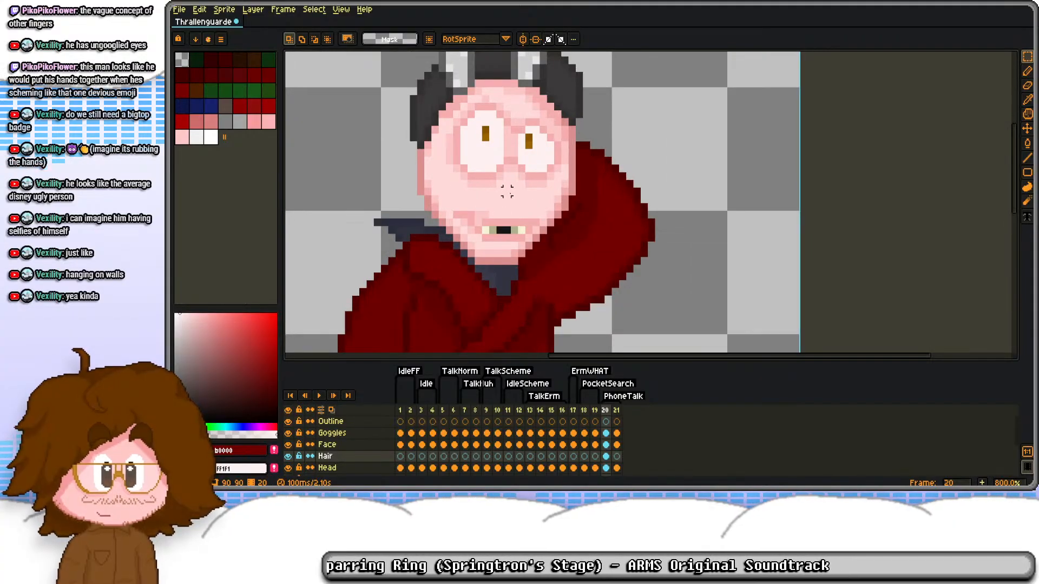
# Step: Clear the pasted mouth from frame 20's Hair layer
pyautogui.moveTo(420, 222); pyautogui.dragTo(631, 272)
pyautogui.press('Delete')
pyautogui.moveTo(450, 207); pyautogui.dragTo(567, 262)
pyautogui.press('Delete')
# Step: Delete the straight mouth line from frame 20's Face cel
pyautogui.click(606, 433)
pyautogui.moveTo(442, 207); pyautogui.dragTo(532, 241)
pyautogui.click(288, 434)
pyautogui.click(288, 433)
pyautogui.click(605, 445)
pyautogui.press('Delete')
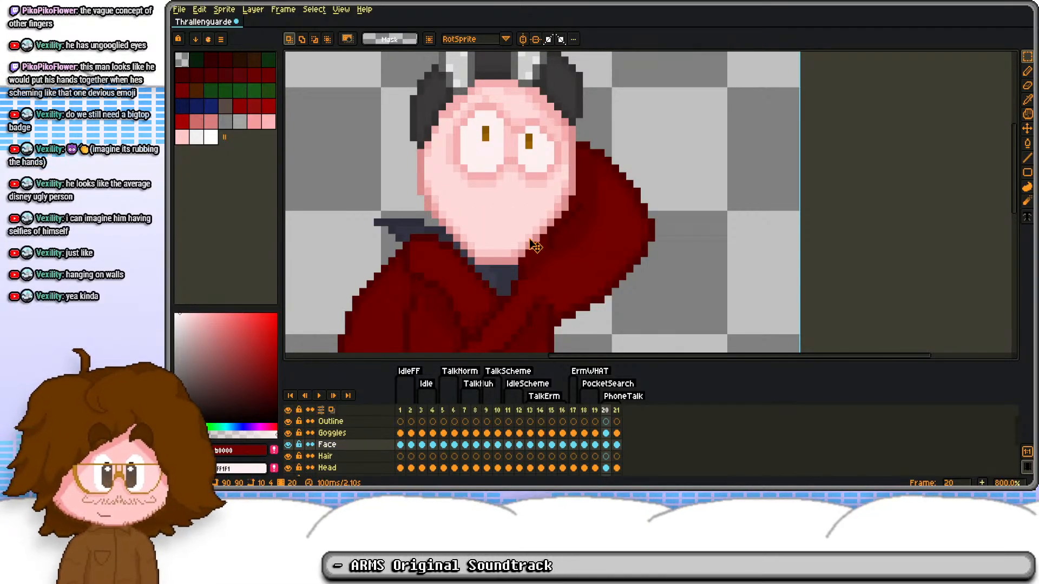
# Step: Copy frame 7's slightly open mouth into frame 20's Face cel, moved one pixel up and one pixel left
pyautogui.click(606, 468)
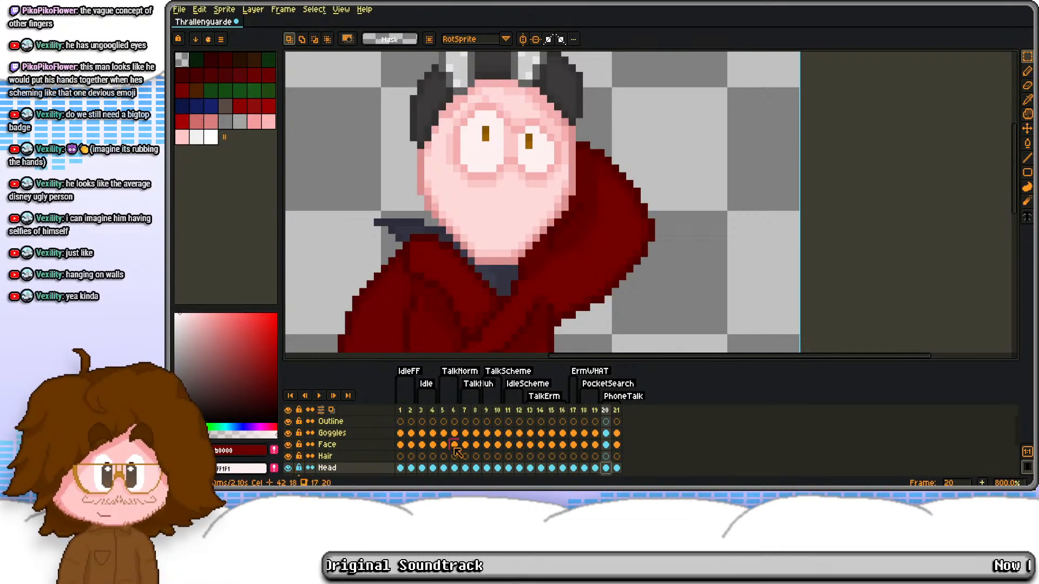
pyautogui.press('Left')
pyautogui.press('Left')
pyautogui.click(467, 468)
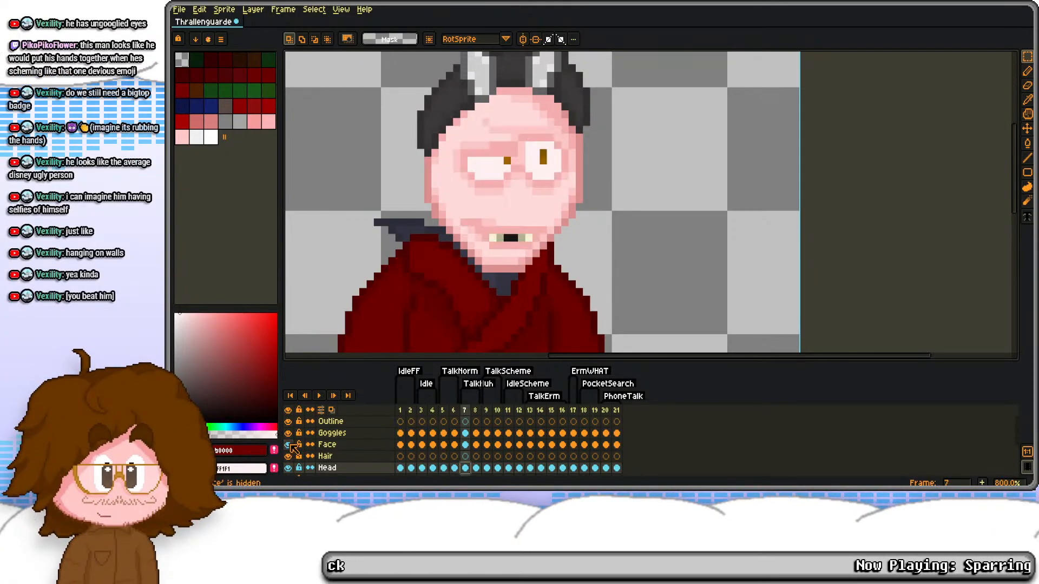
pyautogui.click(466, 445)
pyautogui.moveTo(456, 214); pyautogui.dragTo(566, 248)
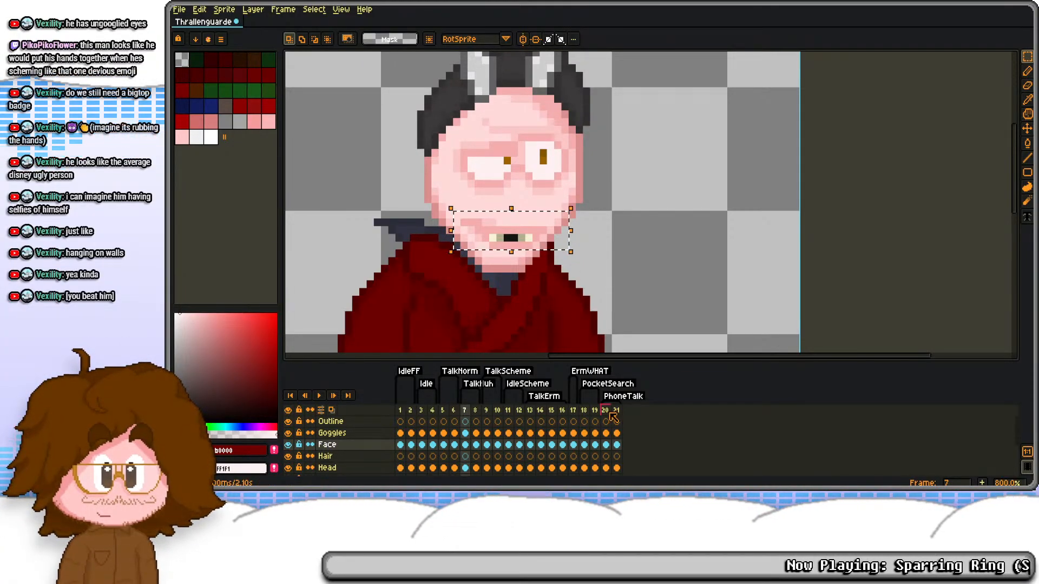
pyautogui.click(606, 444)
pyautogui.hotkey('ctrl', 'v')
pyautogui.press('Up')
pyautogui.press('Left')
pyautogui.click(565, 307)
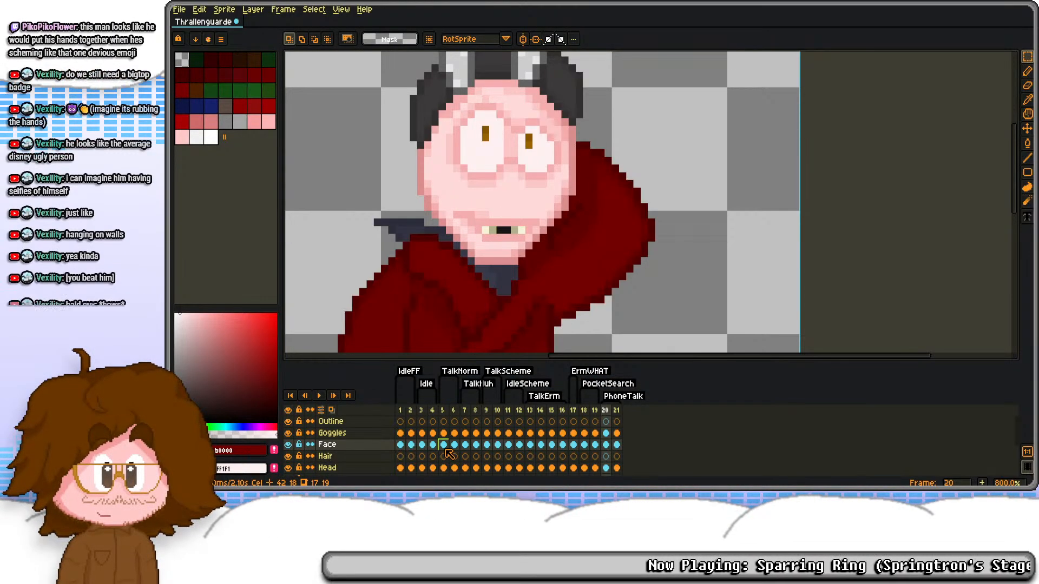
# Step: Copy frame 8's wide-open mouth into frame 21's Face cel, moved one pixel up and one pixel left
pyautogui.click(465, 444)
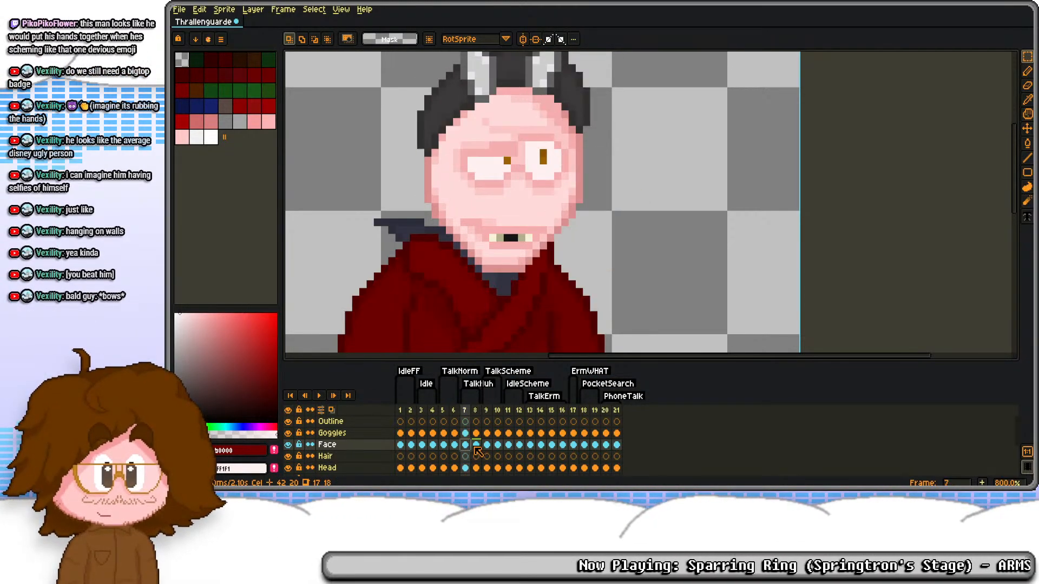
pyautogui.click(475, 445)
pyautogui.hotkey('ctrl', 'v')
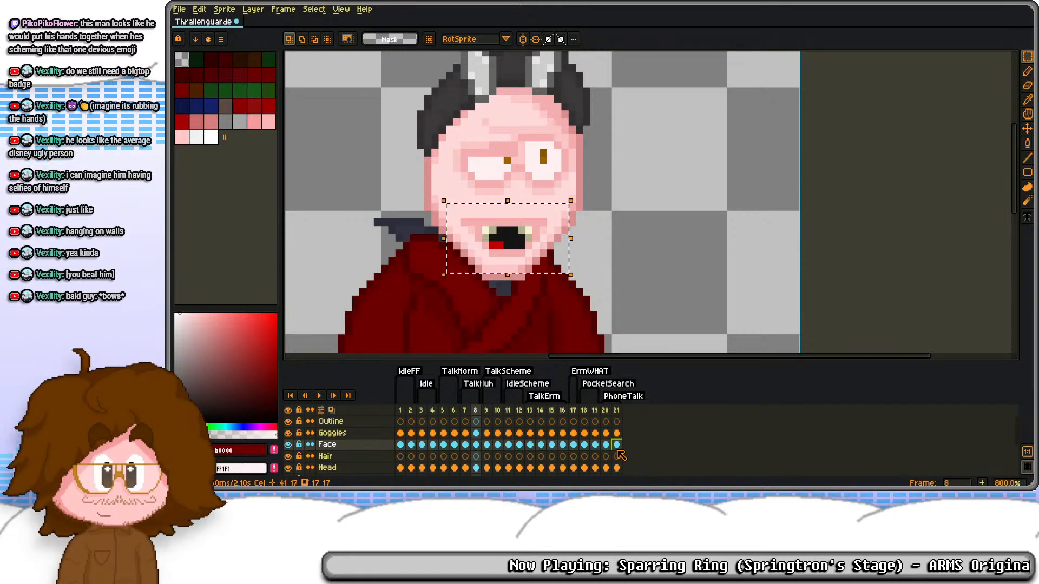
pyautogui.click(616, 449)
pyautogui.hotkey('ctrl', 'v')
pyautogui.press('Up')
pyautogui.press('Left')
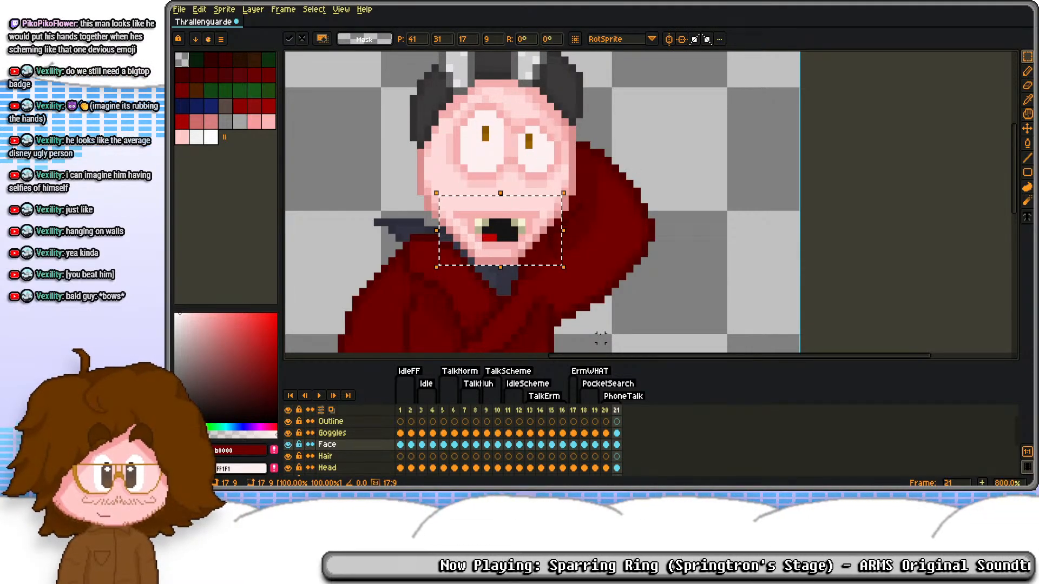
pyautogui.hotkey('ctrl', 'd')
# Step: Flip between frames 20 and 21 to examine the PhoneTalk mouth movement
pyautogui.press('Left')
pyautogui.press('Right')
pyautogui.press('Left')
pyautogui.press('Right')
pyautogui.press('Left')
pyautogui.press('Right')
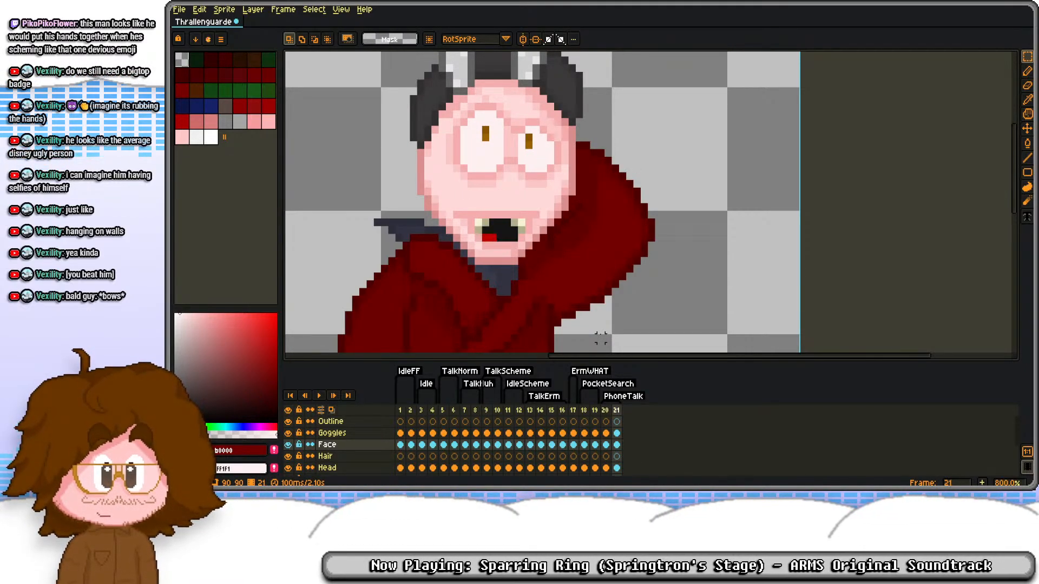
pyautogui.scroll(-3, 510, 219)
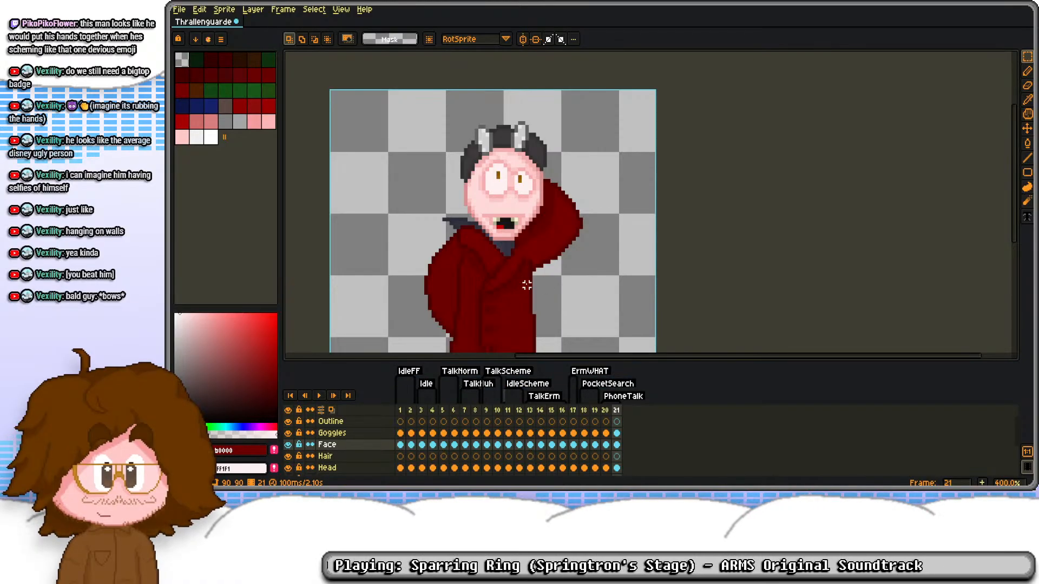
pyautogui.press('Left')
pyautogui.press('Right')
pyautogui.press('Left')
pyautogui.press('Right')
pyautogui.scroll(-2, 541, 223)
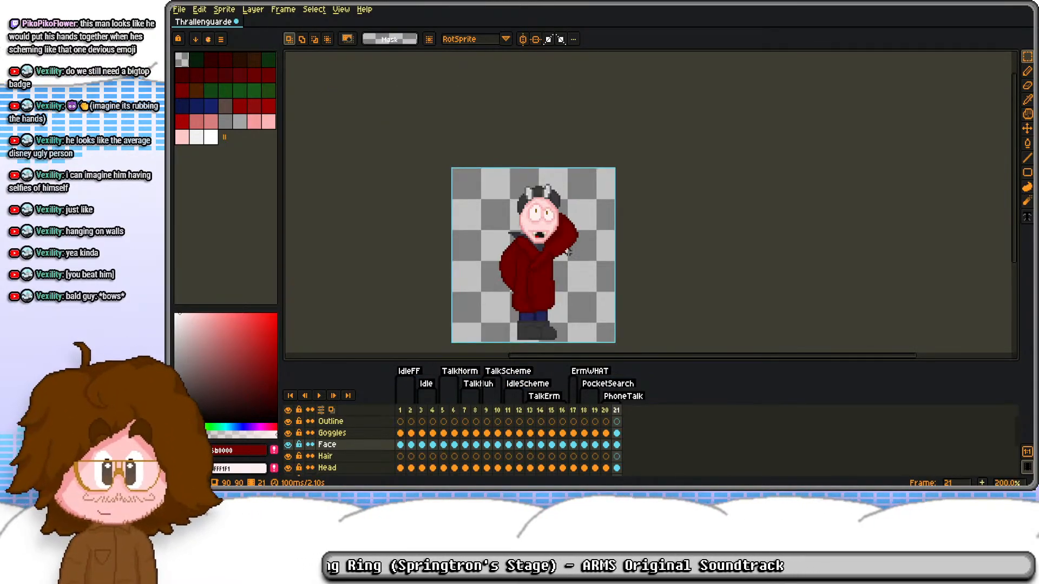
pyautogui.scroll(10, 552, 217)
pyautogui.press('b')
pyautogui.keyDown('alt'); pyautogui.click(522, 196); pyautogui.keyUp('alt')
pyautogui.click(545, 213)
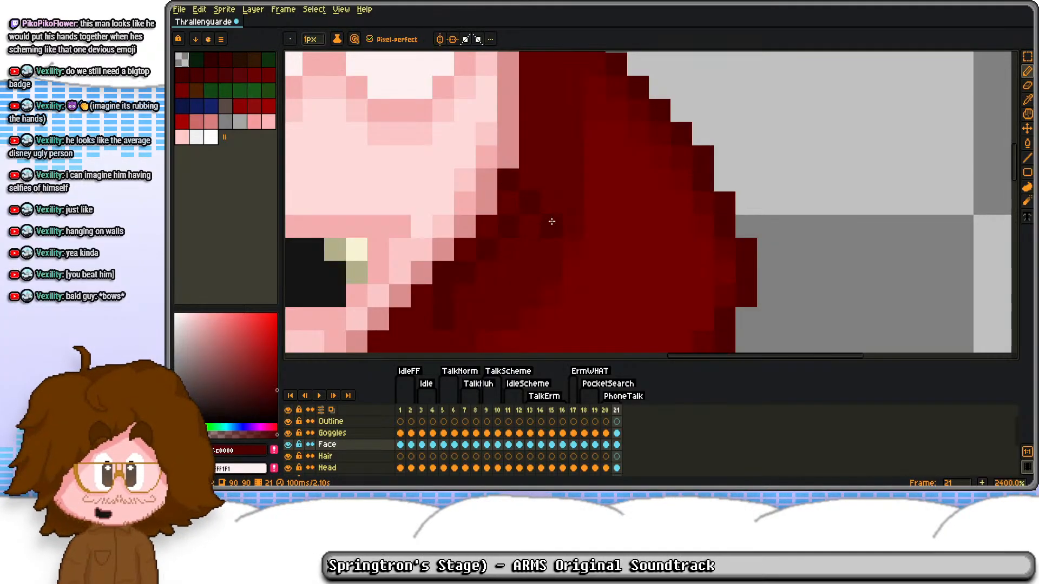
pyautogui.hotkey('ctrl', 'z')
# Step: Darken the sleeve shadow beside the jaw on frame 21's Robe layer with dark red
pyautogui.scroll(-2, 607, 432)
pyautogui.click(628, 469)
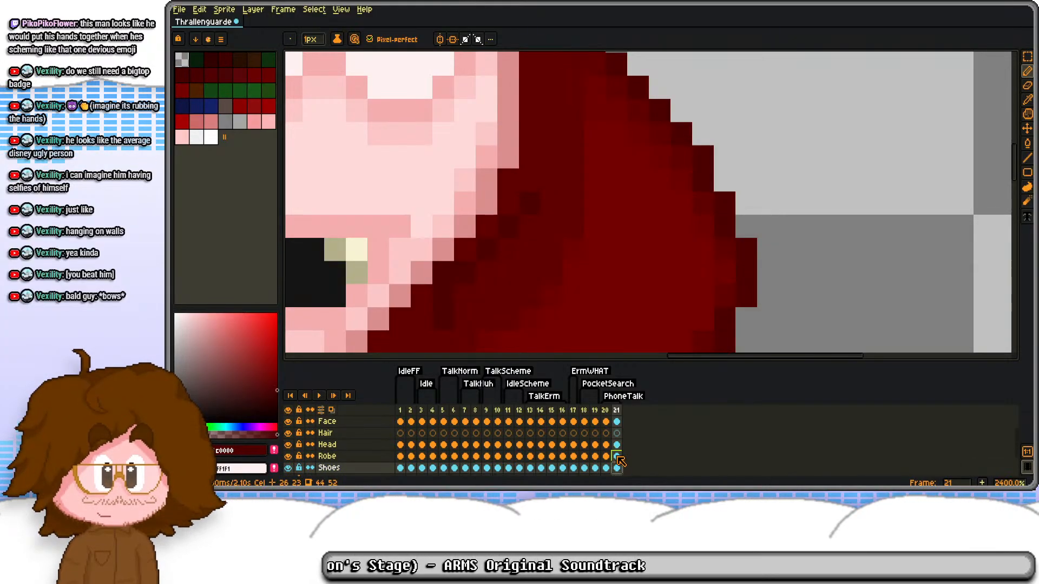
pyautogui.click(617, 456)
pyautogui.scroll(-5, 513, 198)
pyautogui.scroll(3, 487, 206)
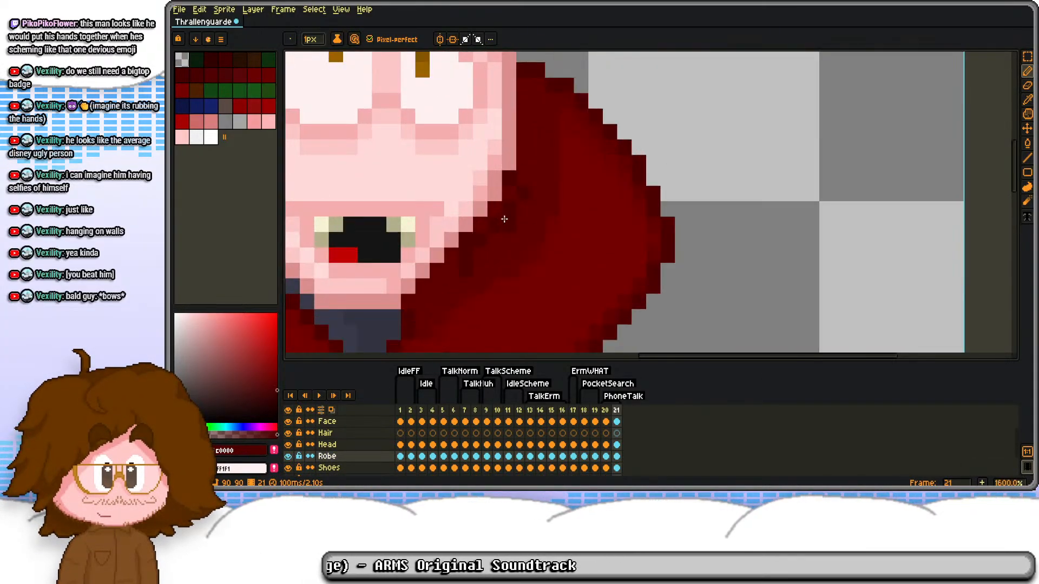
pyautogui.press('m')
pyautogui.scroll(-2, 468, 211)
pyautogui.scroll(-3, 469, 211)
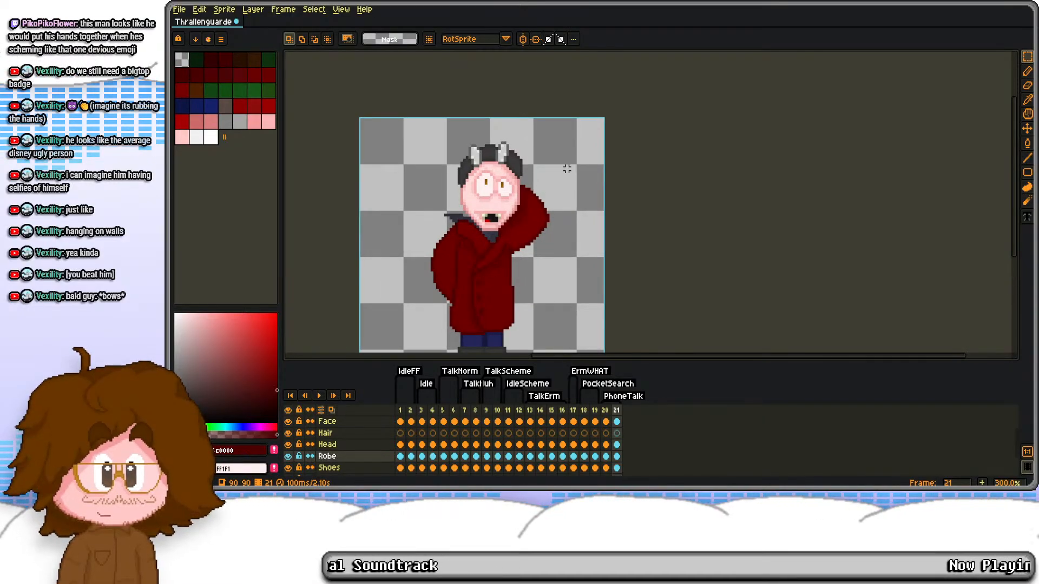
# Step: Save the Thrallenguarde sprite and flatten all its layers into one
pyautogui.scroll(-1, 567, 169)
pyautogui.hotkey('ctrl', 's')
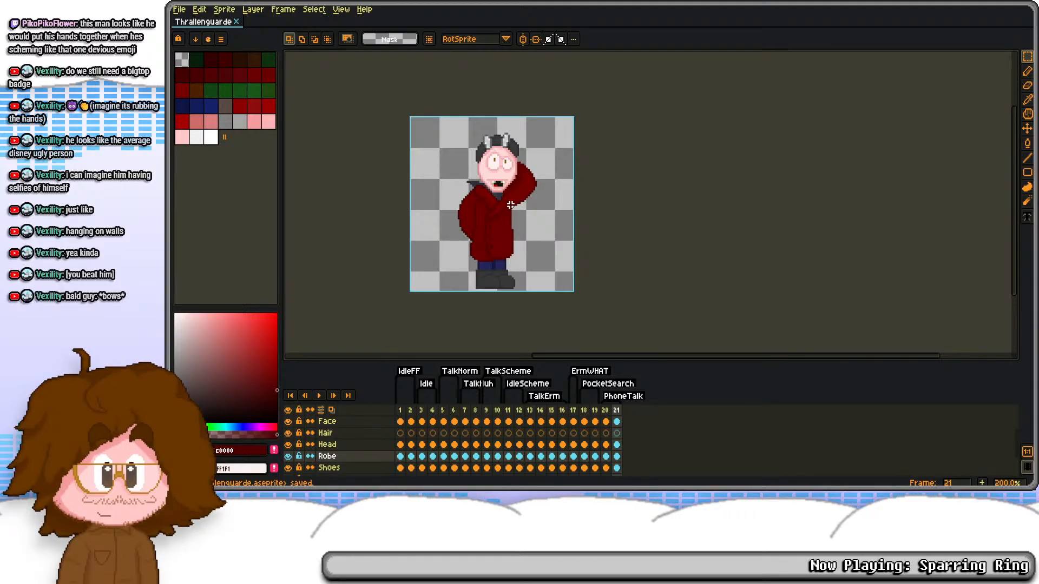
pyautogui.moveTo(332, 359); pyautogui.dragTo(333, 285)
pyautogui.moveTo(333, 440); pyautogui.dragTo(346, 348)
pyautogui.rightClick(354, 355)
pyautogui.click(389, 441)
# Step: Copy the 21 flattened cels into a new 90 × 90 px transparent sprite, and undo the flattening in Thrallenguarde
pyautogui.click(402, 348)
pyautogui.keyDown('shift'); pyautogui.click(616, 347); pyautogui.keyUp('shift')
pyautogui.hotkey('ctrl', 'c')
pyautogui.hotkey('ctrl', 'n')
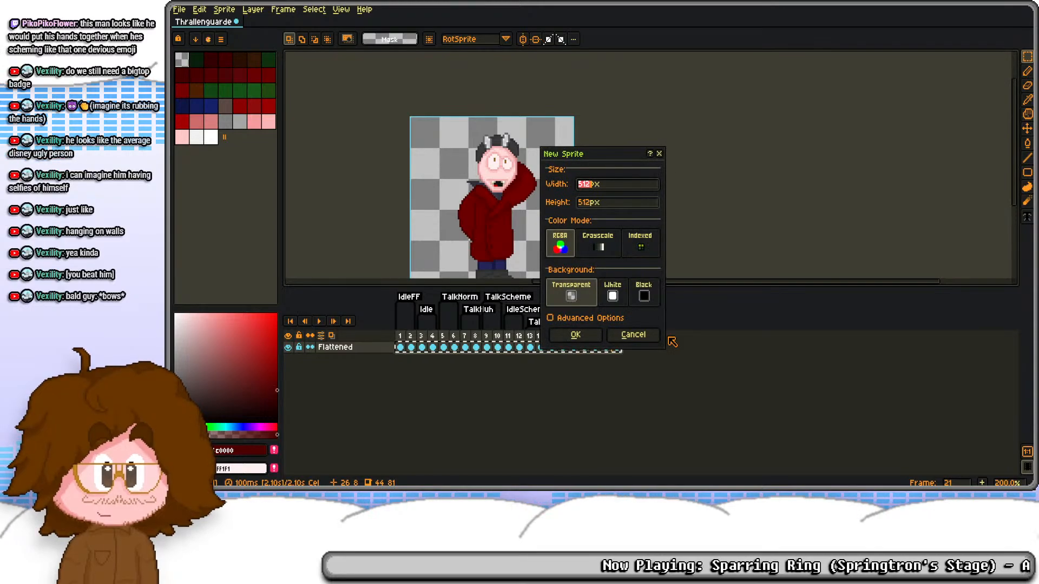
pyautogui.write('90')
pyautogui.press('Tab')
pyautogui.write('90')
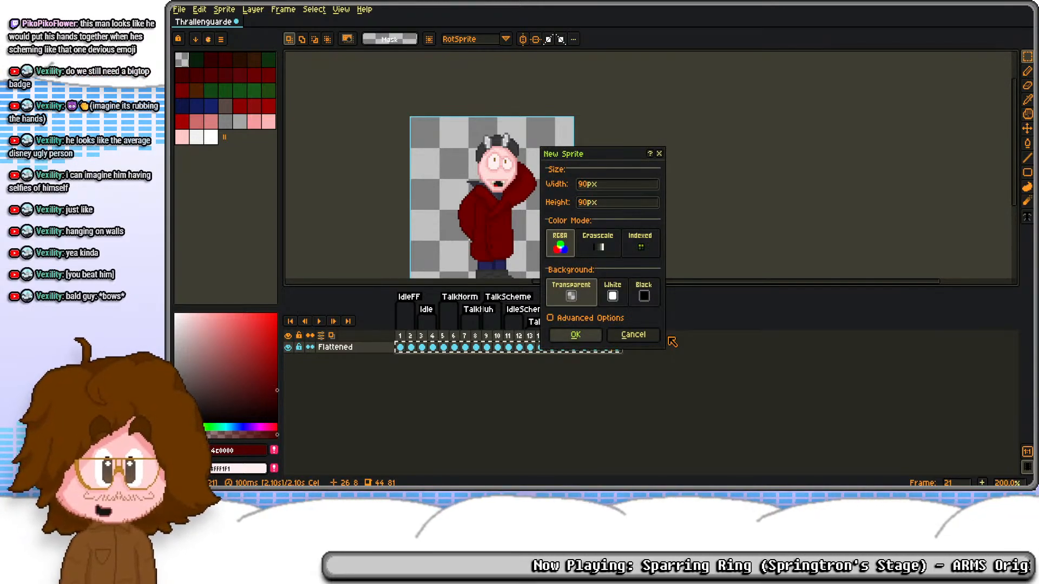
pyautogui.press('Return')
pyautogui.hotkey('ctrl', 'v')
pyautogui.click(229, 23)
pyautogui.hotkey('ctrl', 'z')
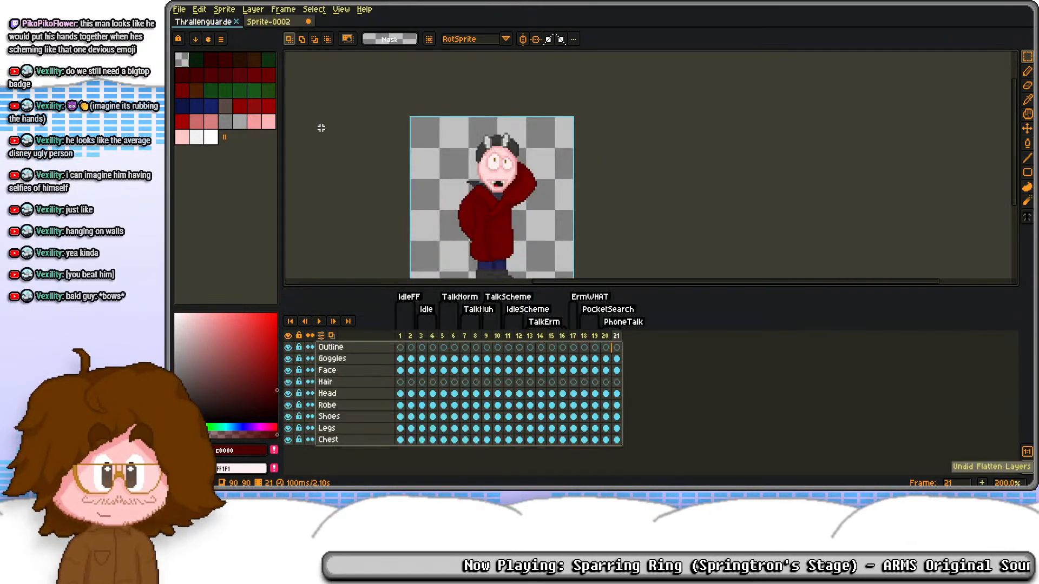
# Step: In Sprite-0002, duplicate Layer 1 and turn both layers' cels on all frames black with a Hue/Saturation value of -100
pyautogui.click(282, 22)
pyautogui.rightClick(373, 322)
pyautogui.click(400, 383)
pyautogui.click(401, 323)
pyautogui.moveTo(403, 324); pyautogui.dragTo(619, 334)
pyautogui.hotkey('ctrl', 'u')
pyautogui.moveTo(681, 308); pyautogui.dragTo(545, 302)
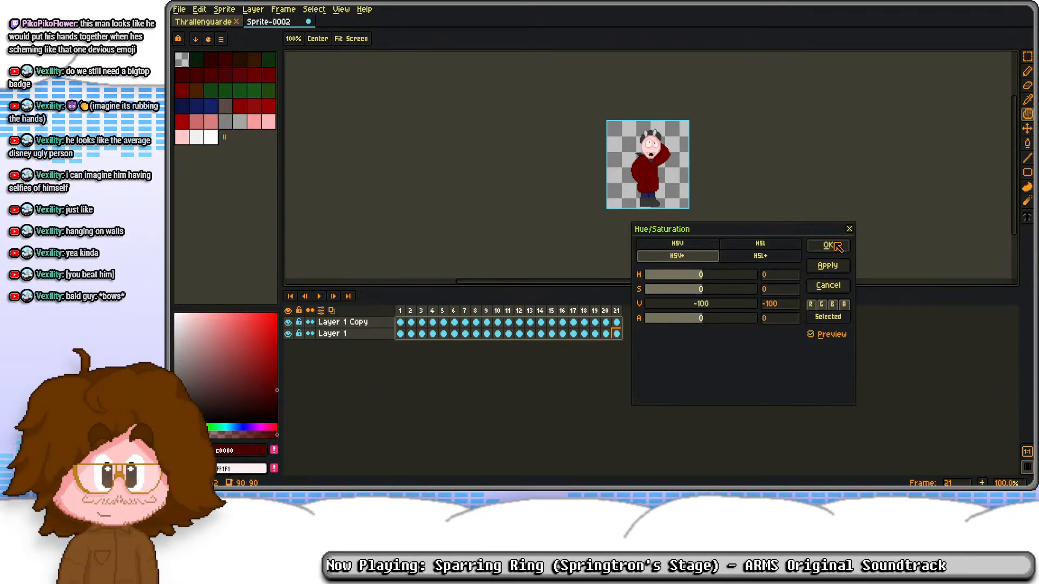
pyautogui.click(834, 244)
# Step: Set the foreground colour to dark brown #281000
pyautogui.click(226, 23)
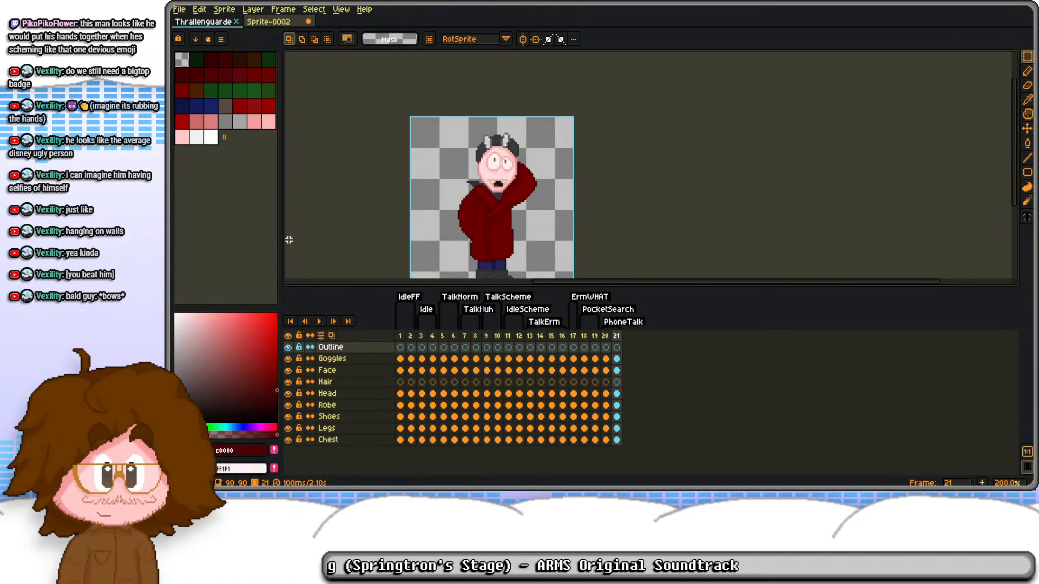
pyautogui.click(229, 455)
pyautogui.doubleClick(324, 369)
pyautogui.write('28c100')
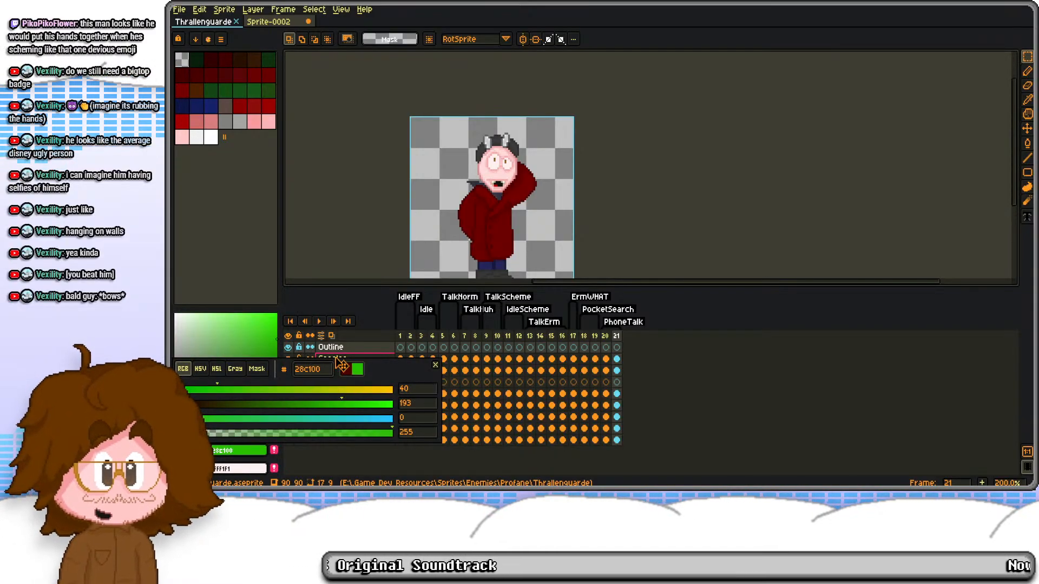
pyautogui.press('Return')
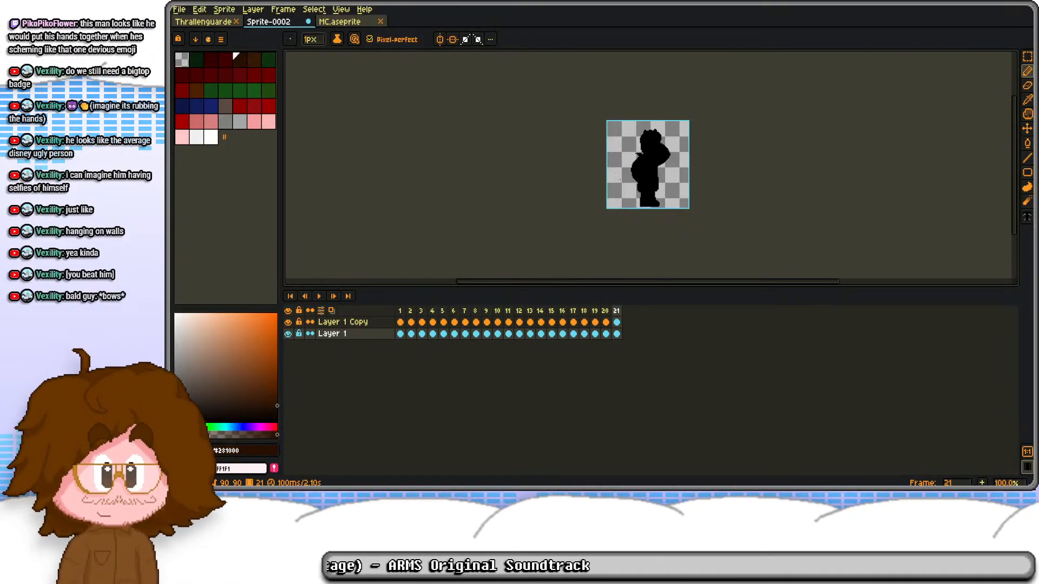
# Step: Add an outside outline to Layer 1's silhouettes in #281000 with alpha 170, using the square matrix
pyautogui.scroll(2, 635, 177)
pyautogui.moveTo(655, 182); pyautogui.dragTo(589, 175)
pyautogui.moveTo(521, 287); pyautogui.dragTo(516, 369)
pyautogui.hotkey('shift', 'o')
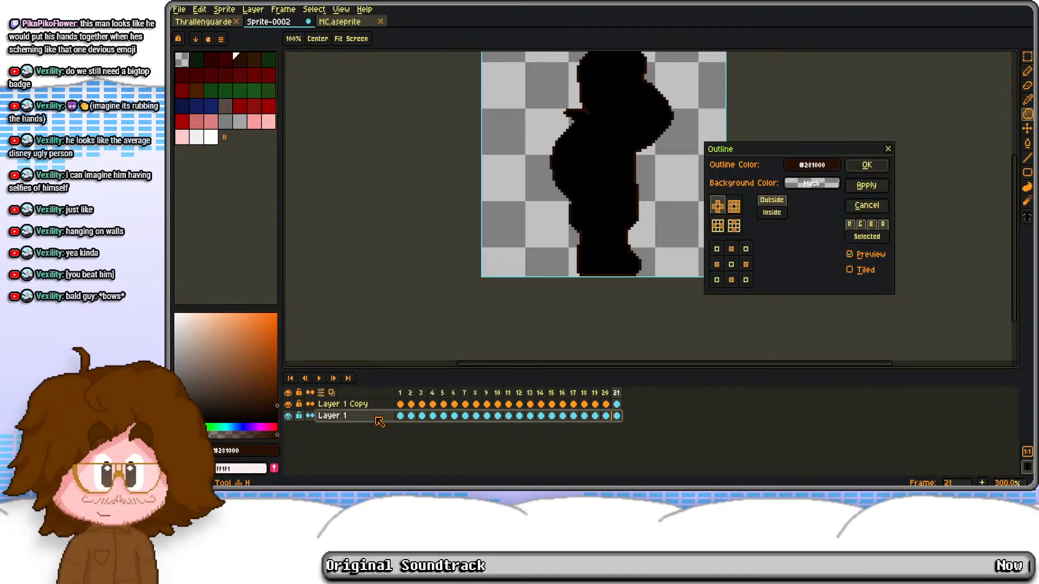
pyautogui.click(834, 170)
pyautogui.click(1010, 247)
pyautogui.write('170')
pyautogui.press('Return')
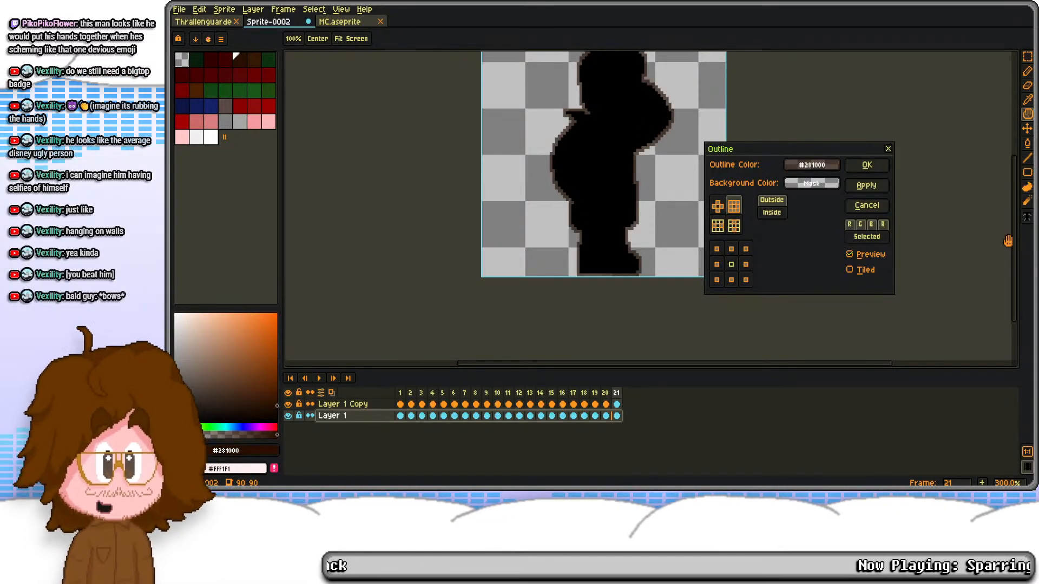
pyautogui.press('Return')
# Step: Outline Layer 1 Copy's silhouettes in opaque #281000 with the cross-shaped matrix and merge the layer down into Layer 1
pyautogui.click(365, 407)
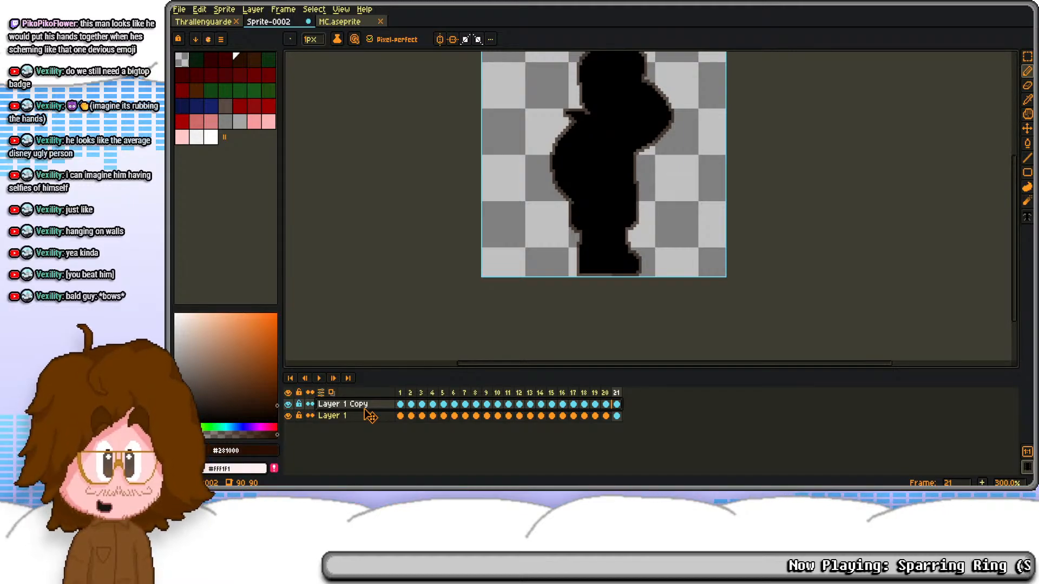
pyautogui.hotkey('shift', 'o')
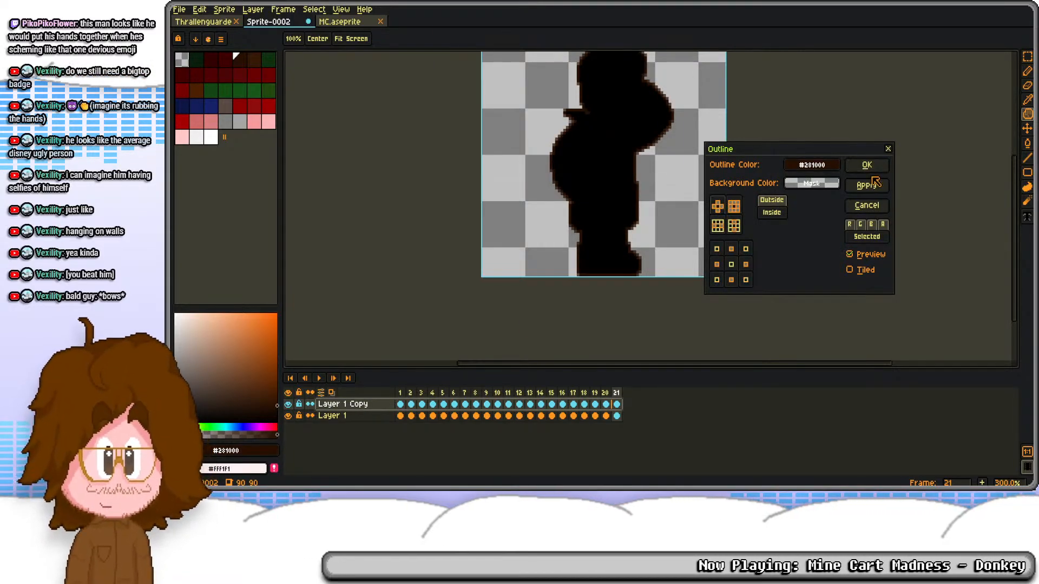
pyautogui.click(866, 185)
pyautogui.rightClick(352, 407)
pyautogui.click(395, 464)
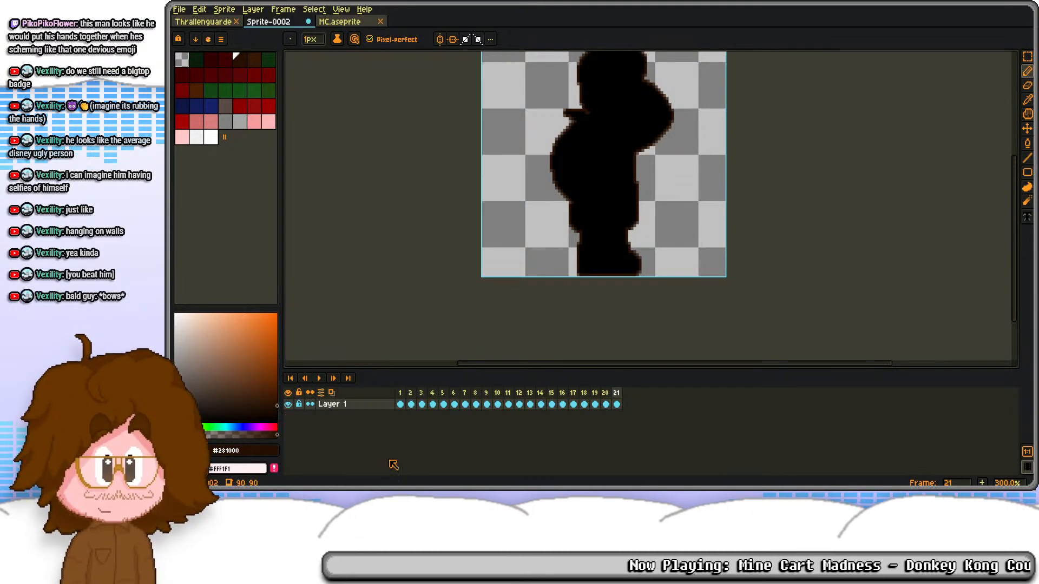
# Step: Replace the silhouettes' black fill with transparency on all frames, keeping only the brown outlines
pyautogui.rightClick(177, 435)
pyautogui.click(381, 407)
pyautogui.hotkey('shift', 'r')
pyautogui.click(740, 162)
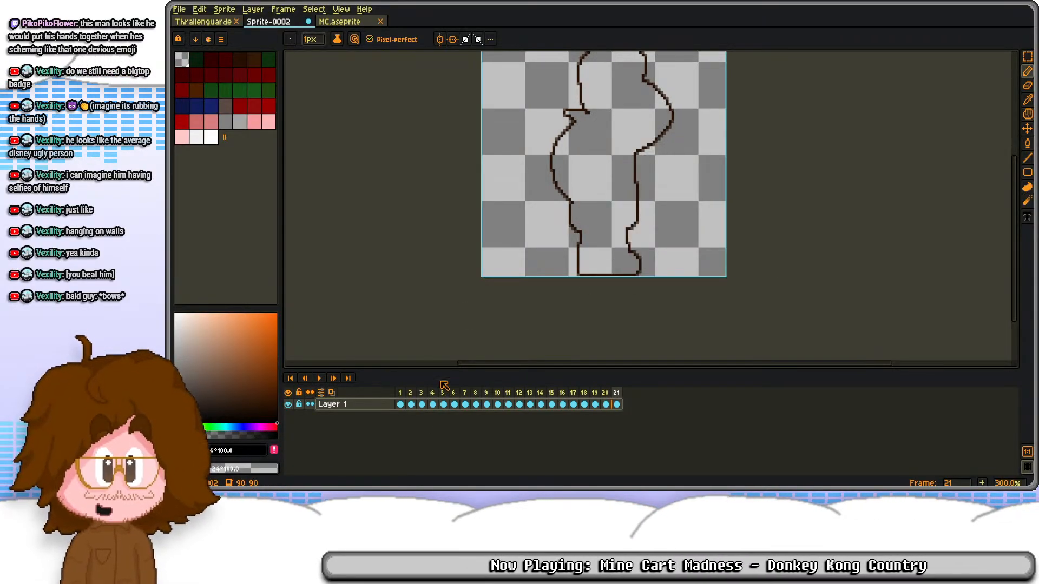
# Step: Copy the outline cels of all 21 frames into Thrallenguarde's Outline layer, starting at frame 1
pyautogui.hotkey('ctrl', 'c')
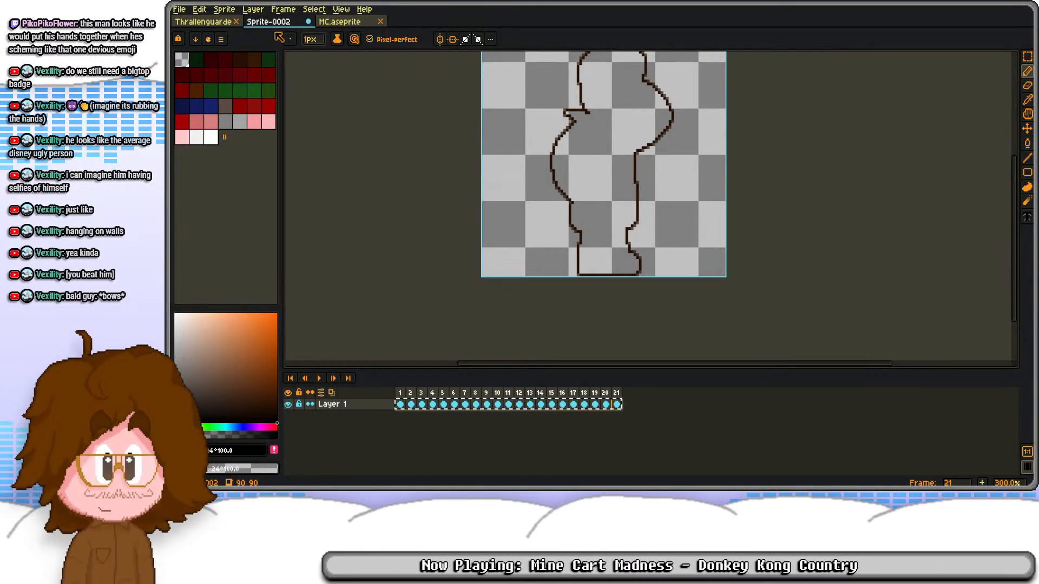
pyautogui.click(212, 23)
pyautogui.click(400, 429)
pyautogui.hotkey('ctrl', 'v')
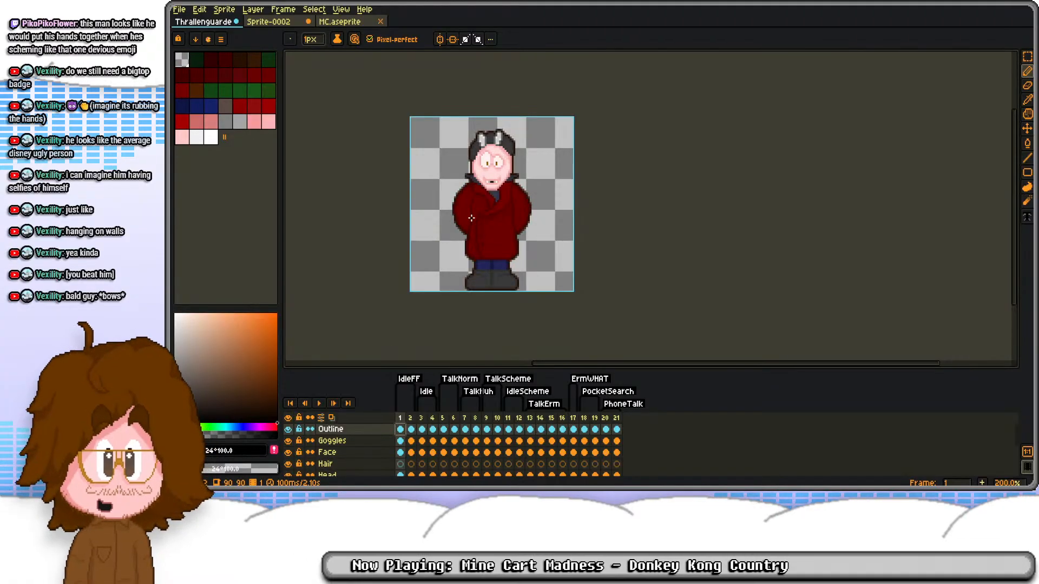
# Step: Step back and forth through the first eight frames to examine the new outlines
pyautogui.scroll(1, 471, 218)
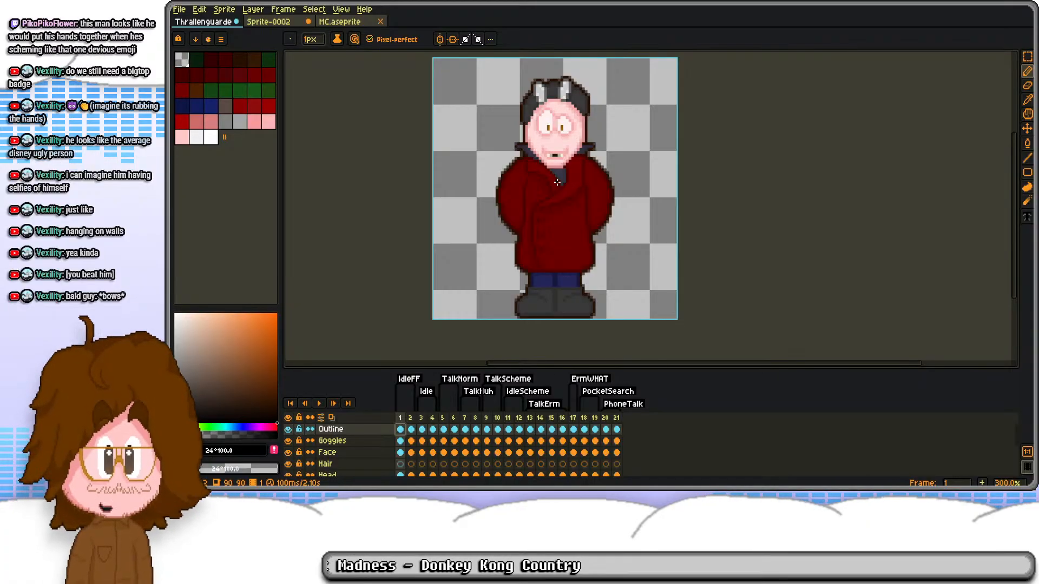
pyautogui.press('Right')
pyautogui.press('Right')
pyautogui.press('Right')
pyautogui.press('Right')
pyautogui.press('Right')
pyautogui.press('Right')
pyautogui.press('Left')
pyautogui.press('Left')
pyautogui.press('Left')
pyautogui.press('Right')
pyautogui.press('Left')
pyautogui.press('Left')
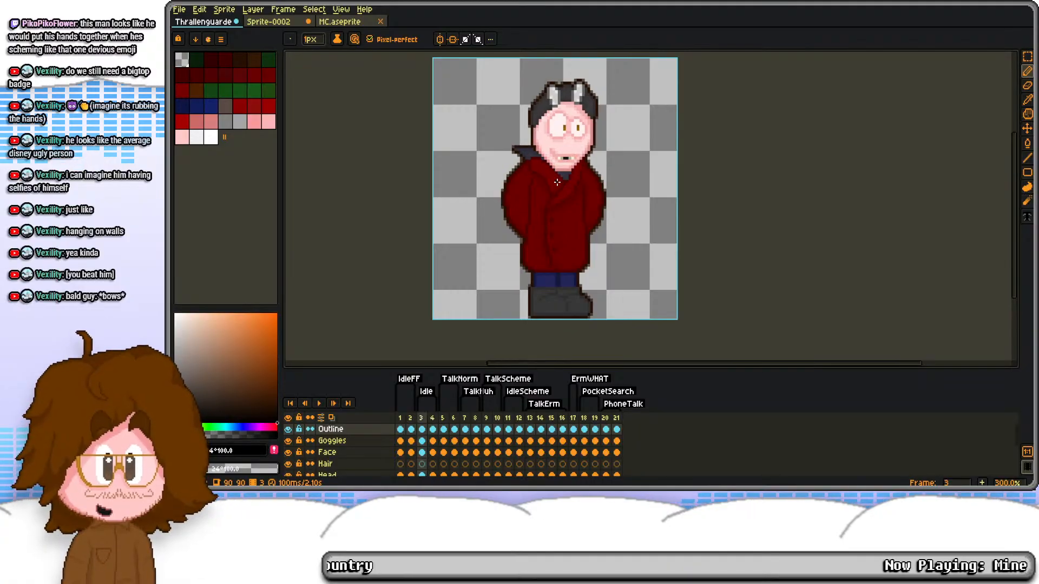
pyautogui.press('Right')
pyautogui.press('Left')
pyautogui.press('Right')
pyautogui.press('Right')
pyautogui.press('Right')
pyautogui.press('Right')
pyautogui.press('Right')
pyautogui.press('Right')
pyautogui.press('Right')
pyautogui.press('Right')
pyautogui.press('Right')
pyautogui.press('Right')
pyautogui.press('Right')
pyautogui.press('Right')
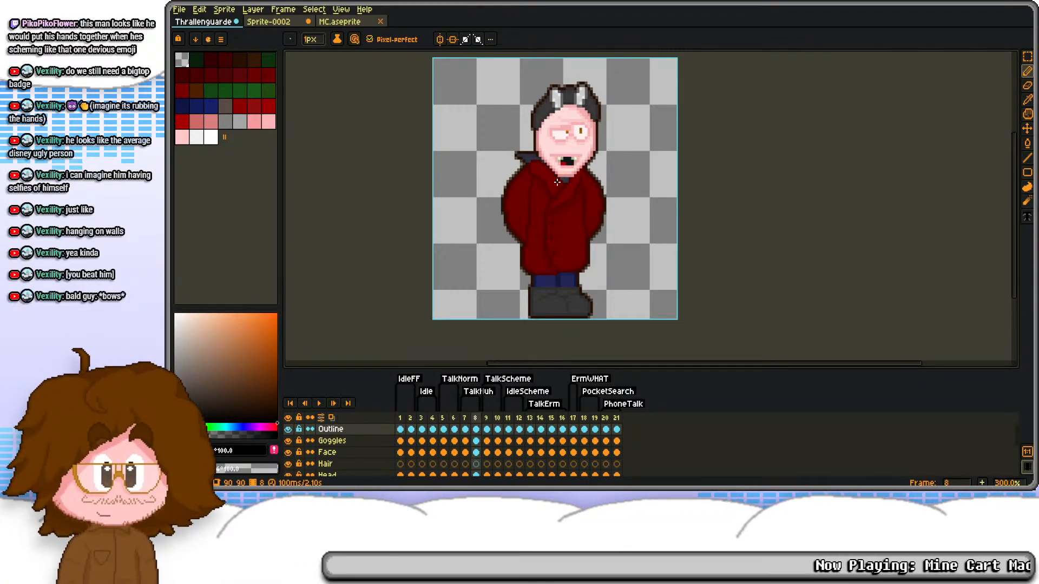
# Step: Play the animation to check the remaining outlined poses, and save the sprite
pyautogui.press('Return')
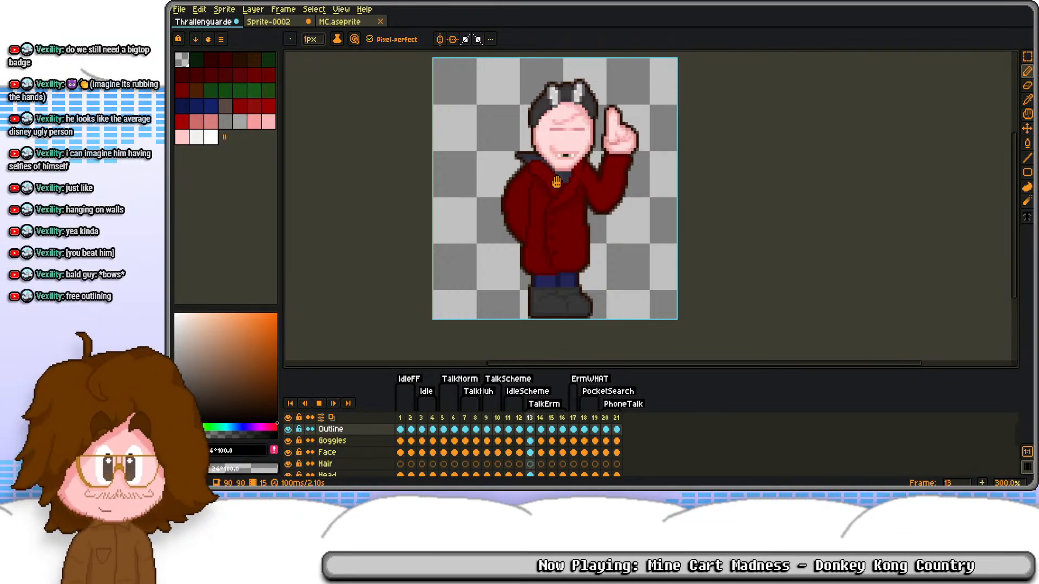
pyautogui.press('Return')
pyautogui.press('Right')
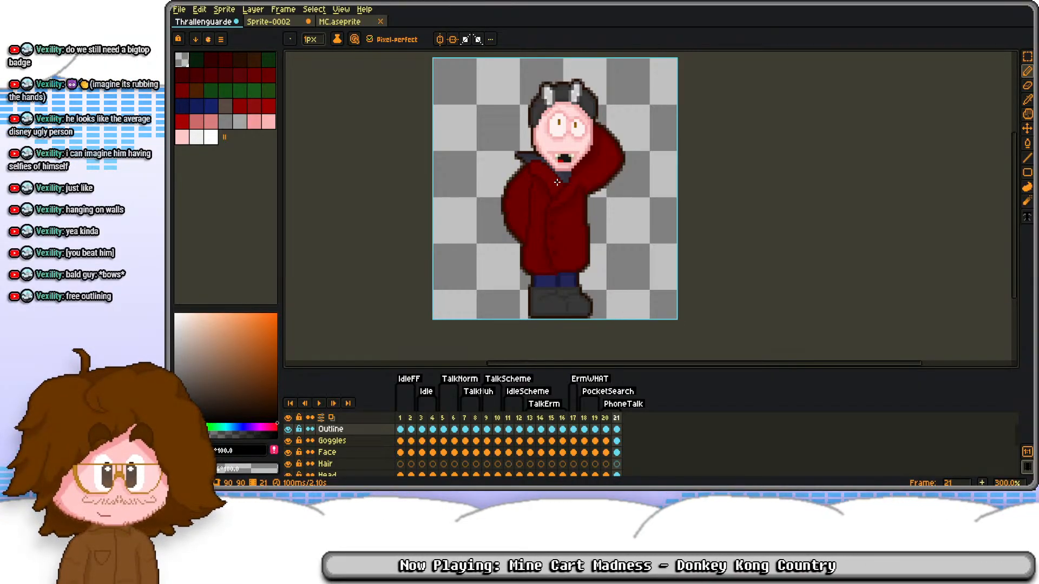
pyautogui.press('Left')
pyautogui.hotkey('ctrl', 's')
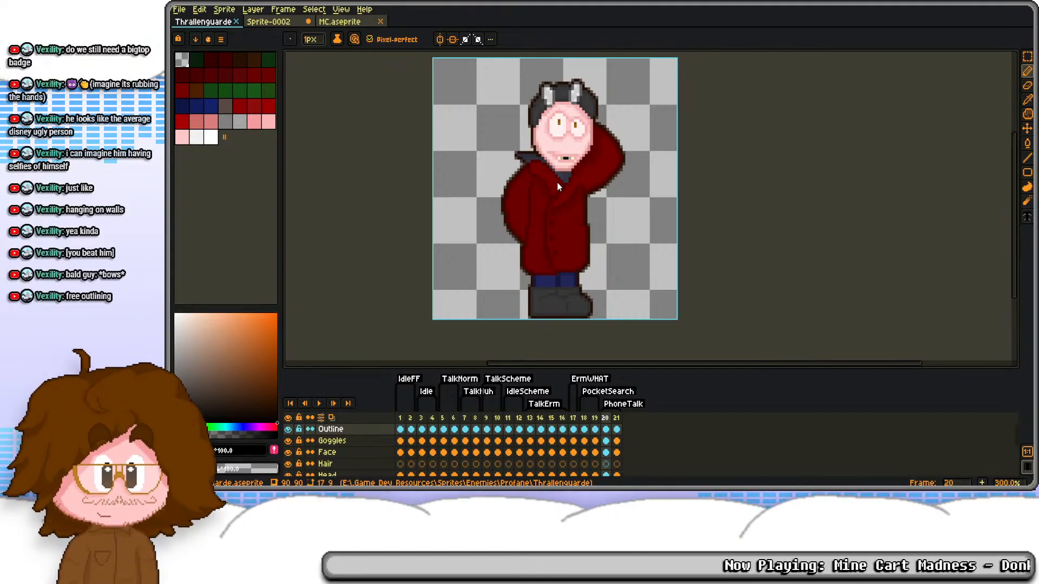
# Step: Add frames 22 and 23 as copies of frame 21 and adjust the PhoneTalk tag's frame range
pyautogui.click(618, 418)
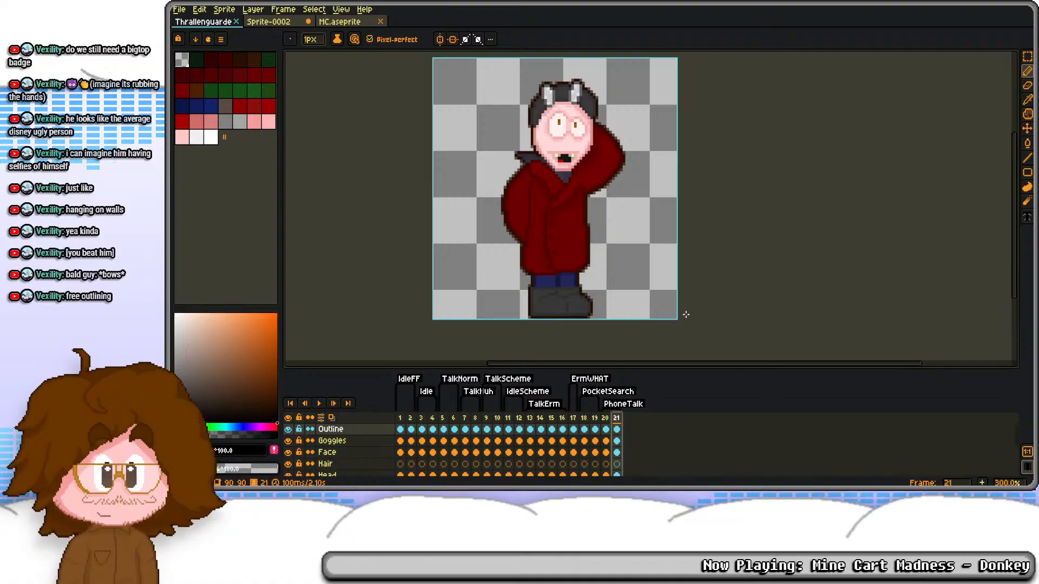
pyautogui.hotkey('alt', 'n')
pyautogui.doubleClick(627, 403)
pyautogui.press('Tab')
pyautogui.press('Tab')
pyautogui.press('Return')
pyautogui.hotkey('alt', 'n')
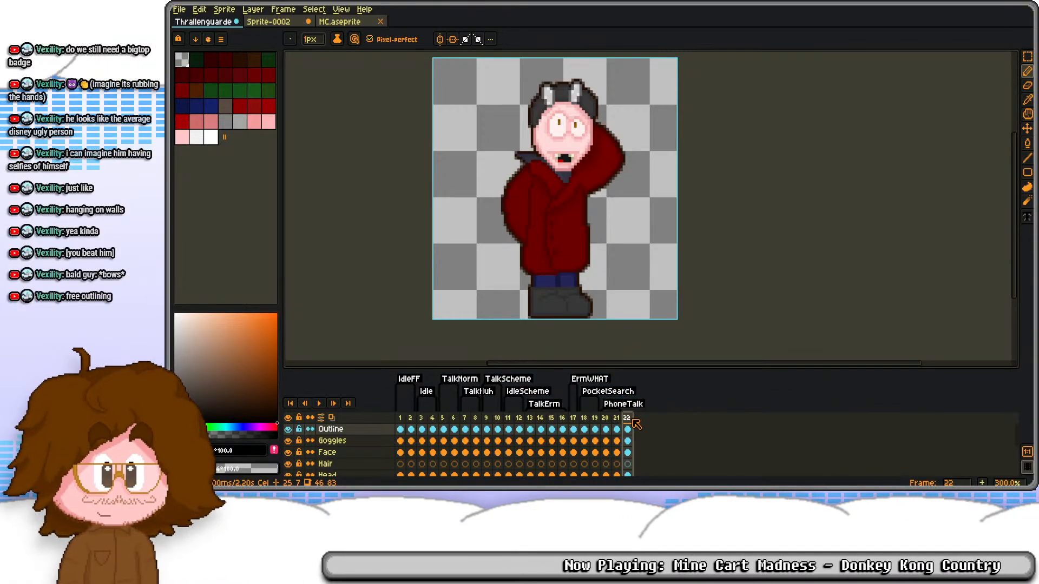
pyautogui.click(626, 417)
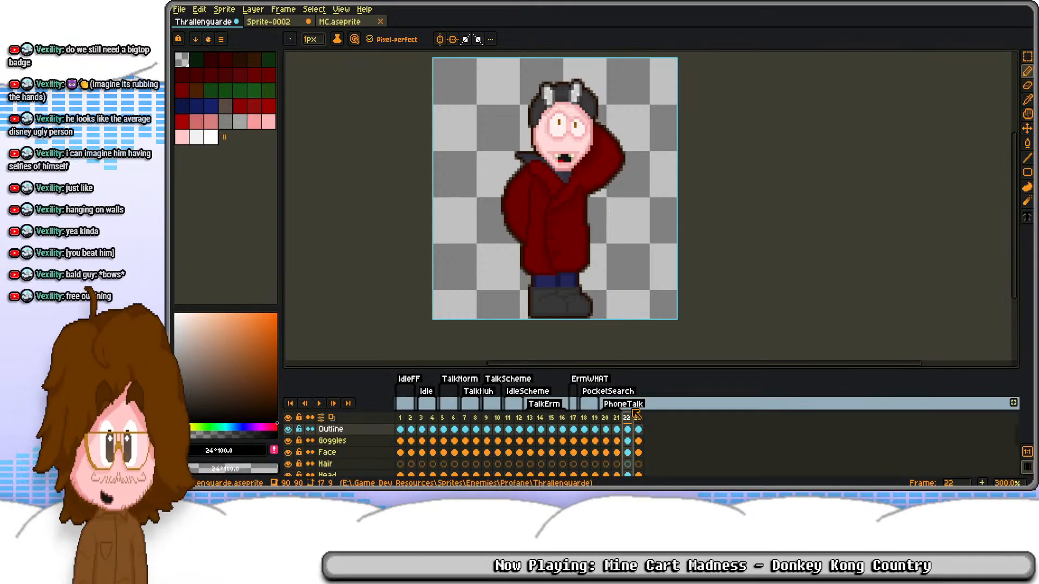
# Step: Replace the pose on frames 22 and 23 with the cels of all layers from Idle frames 3 and 4
pyautogui.moveTo(630, 430); pyautogui.dragTo(639, 431)
pyautogui.press('Delete')
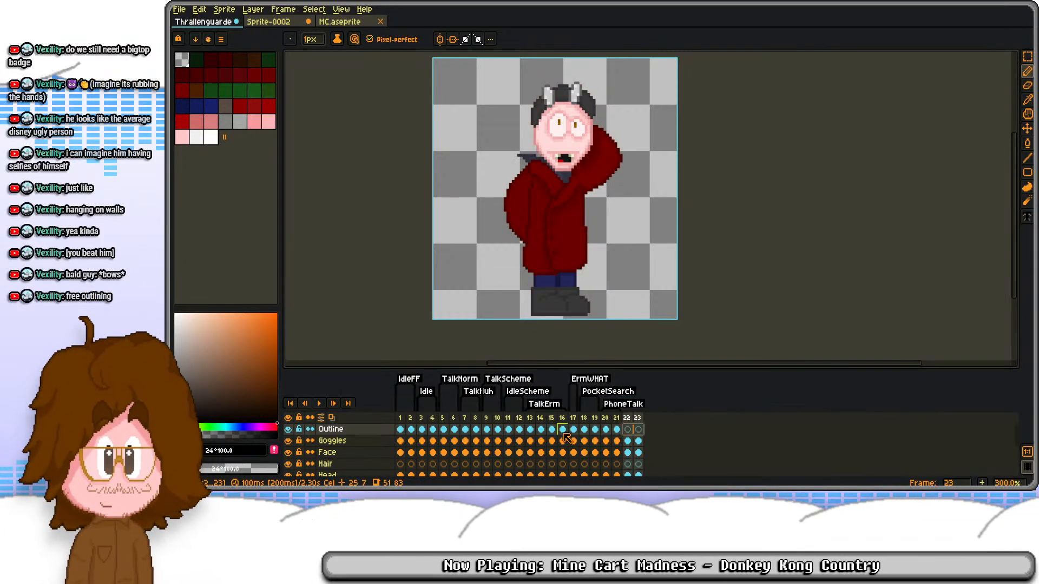
pyautogui.click(443, 429)
pyautogui.moveTo(422, 430); pyautogui.dragTo(434, 471)
pyautogui.hotkey('ctrl', 'c')
pyautogui.scroll(5, 484, 457)
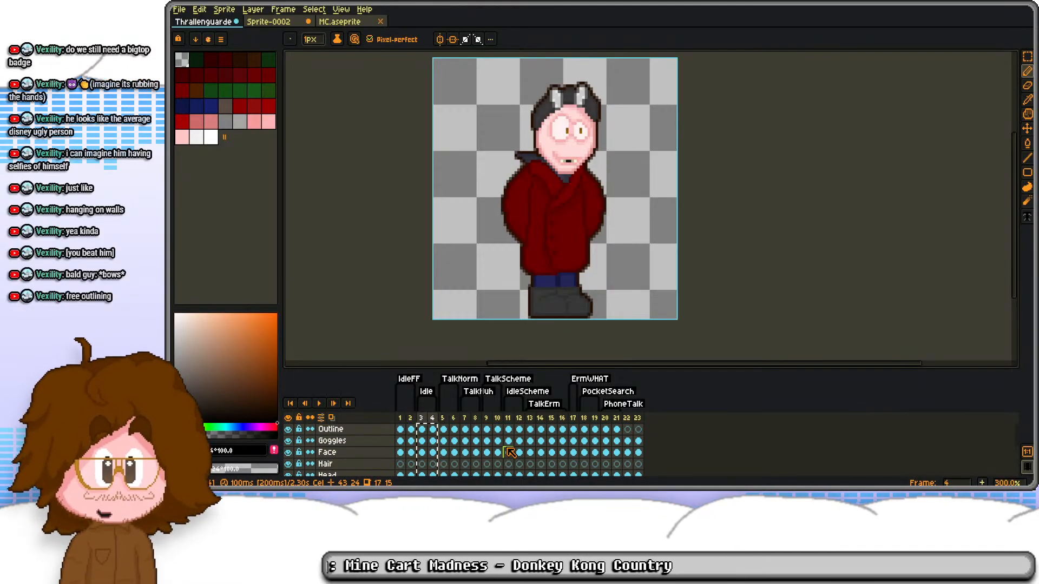
pyautogui.click(630, 430)
pyautogui.hotkey('ctrl', 'v')
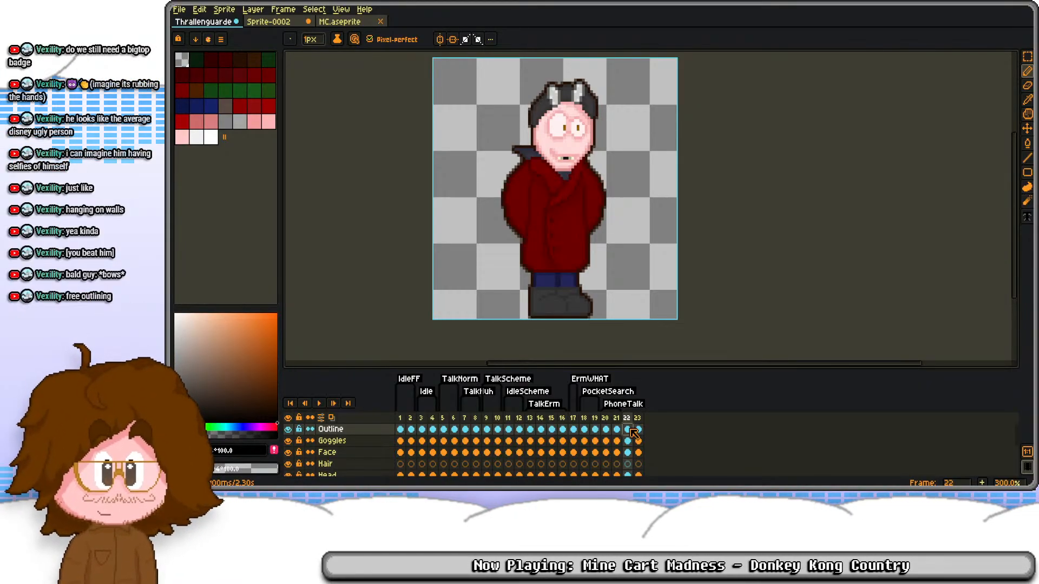
# Step: Delete the Outline cels on frames 22 and 23
pyautogui.click(637, 430)
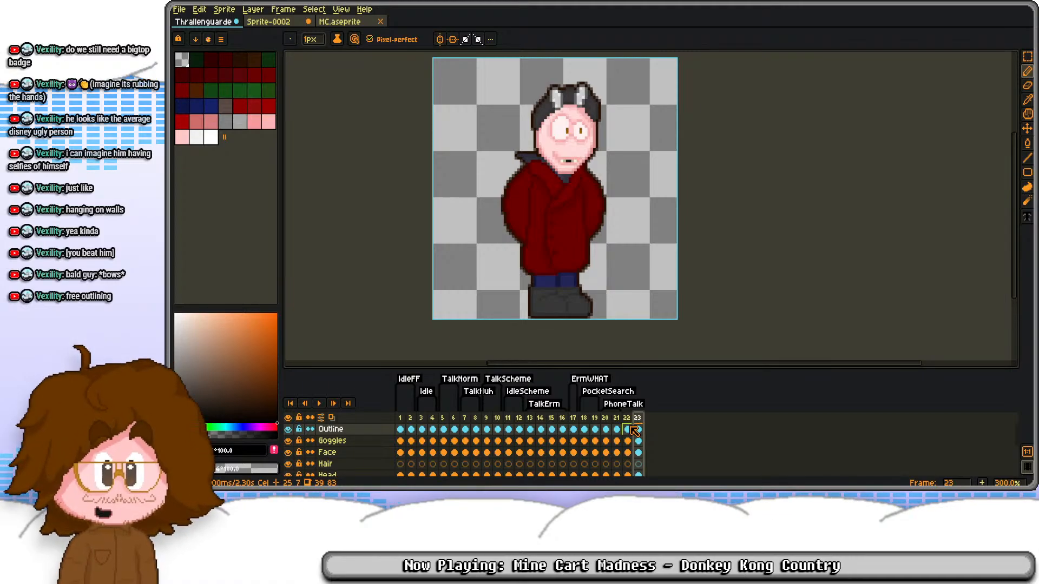
pyautogui.click(627, 430)
pyautogui.scroll(-2, 628, 444)
# Step: Copy one shoe from the Shoes cel on frame 1 and return to the Shoes cel on frame 22
pyautogui.click(627, 459)
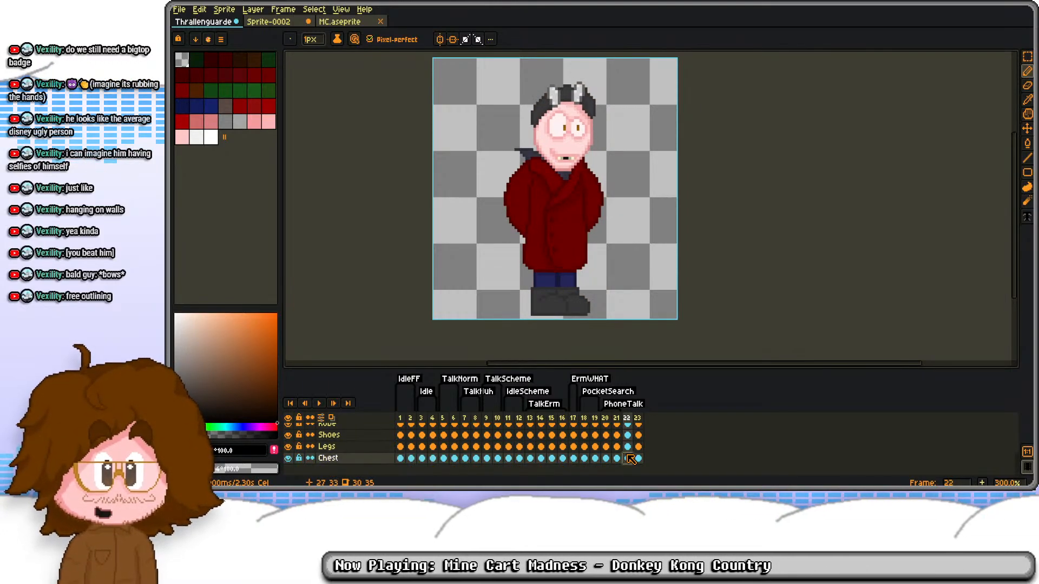
pyautogui.click(627, 447)
pyautogui.click(638, 447)
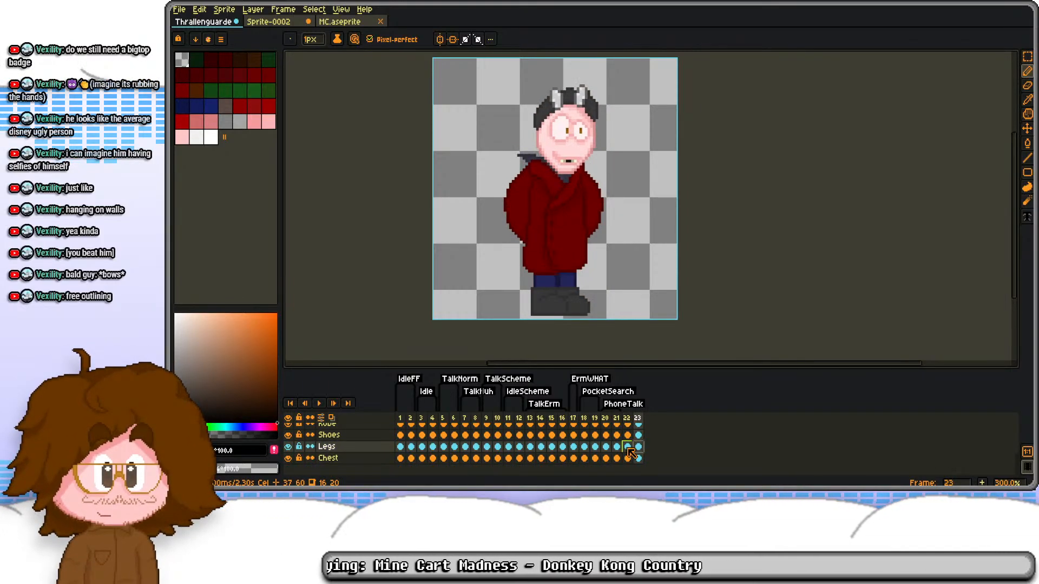
pyautogui.click(628, 447)
pyautogui.scroll(3, 568, 314)
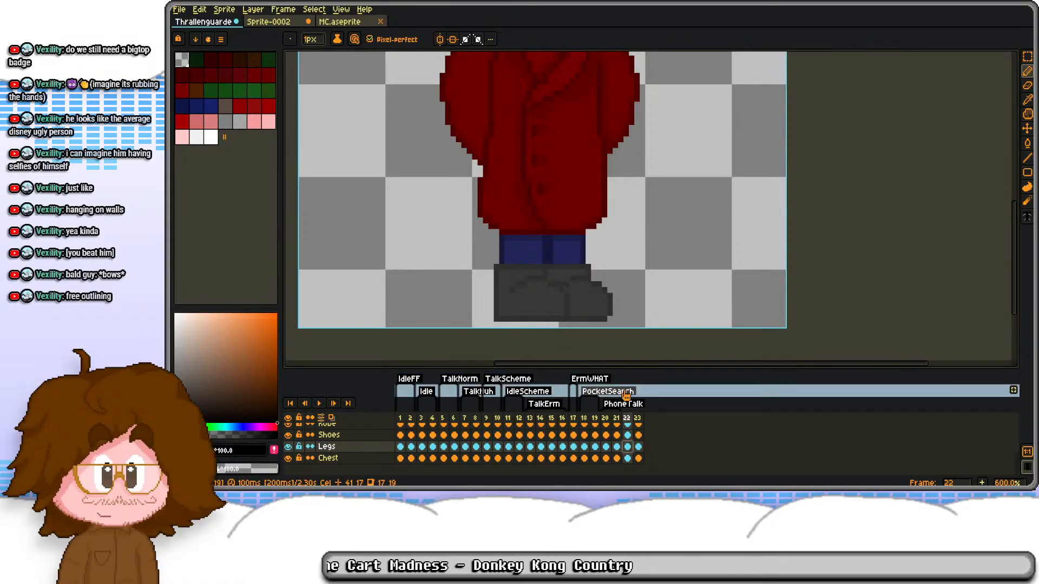
pyautogui.click(629, 435)
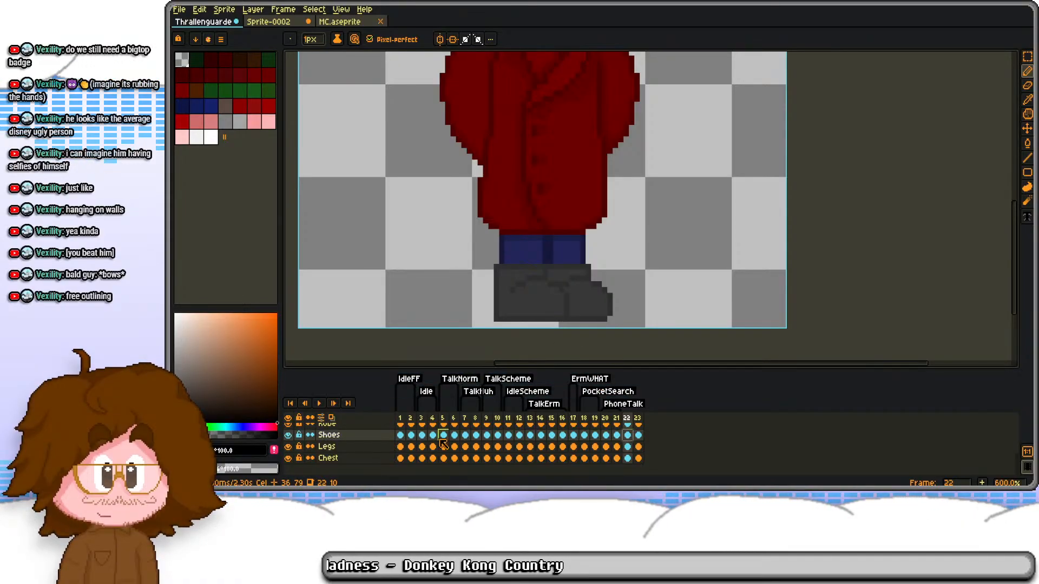
pyautogui.click(401, 436)
pyautogui.press('m')
pyautogui.moveTo(544, 266); pyautogui.dragTo(686, 331)
pyautogui.click(628, 435)
pyautogui.hotkey('ctrl', 'd')
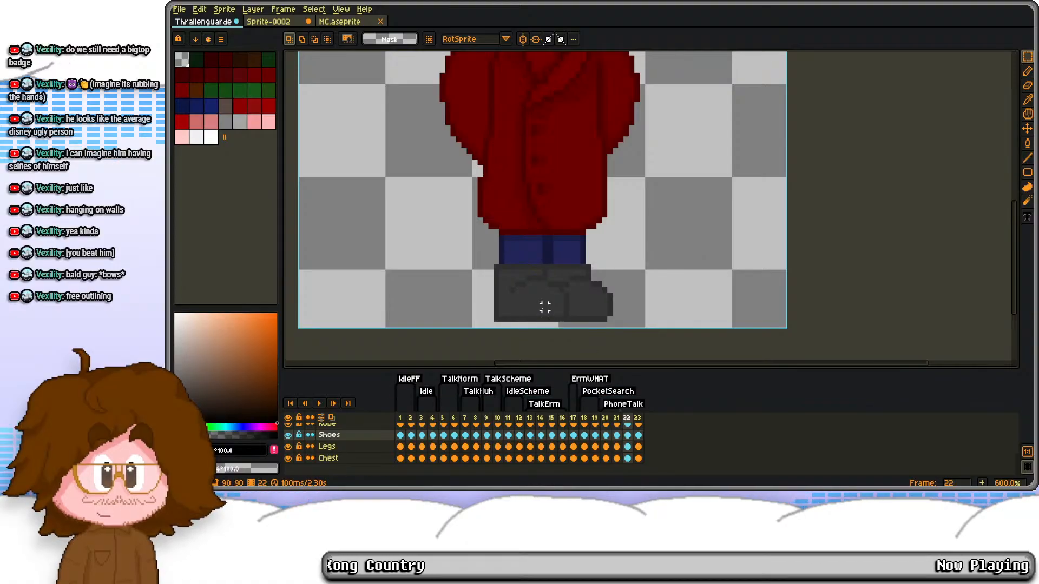
# Step: Replace the shoes on frame 22 with the copied shoe, rotated and placed on the left side of the legs
pyautogui.press('Delete')
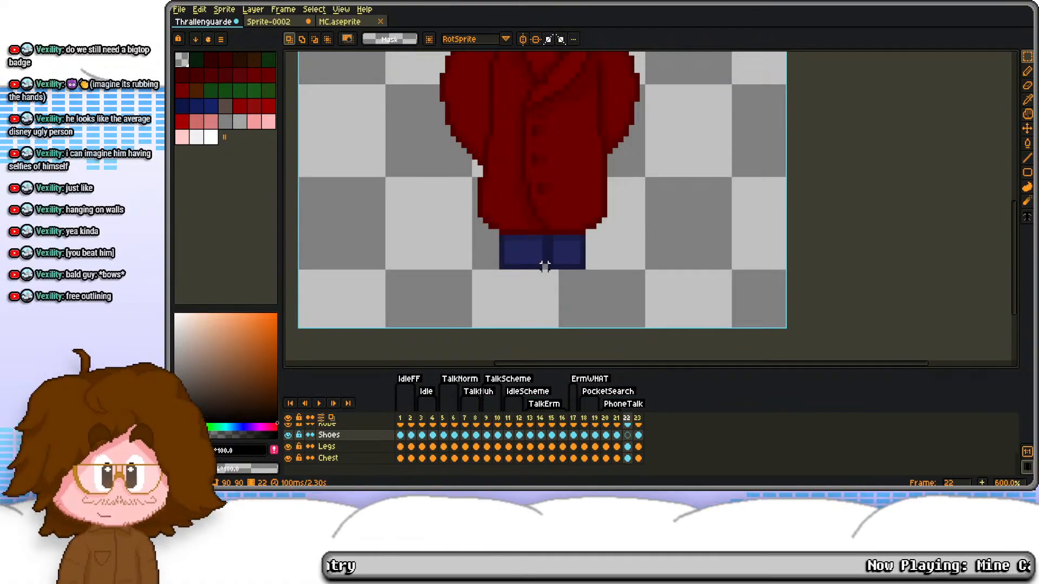
pyautogui.hotkey('ctrl', 'v')
pyautogui.moveTo(697, 257); pyautogui.dragTo(723, 296)
pyautogui.moveTo(641, 291); pyautogui.dragTo(544, 290)
pyautogui.hotkey('ctrl', 'd')
pyautogui.scroll(-3, 590, 177)
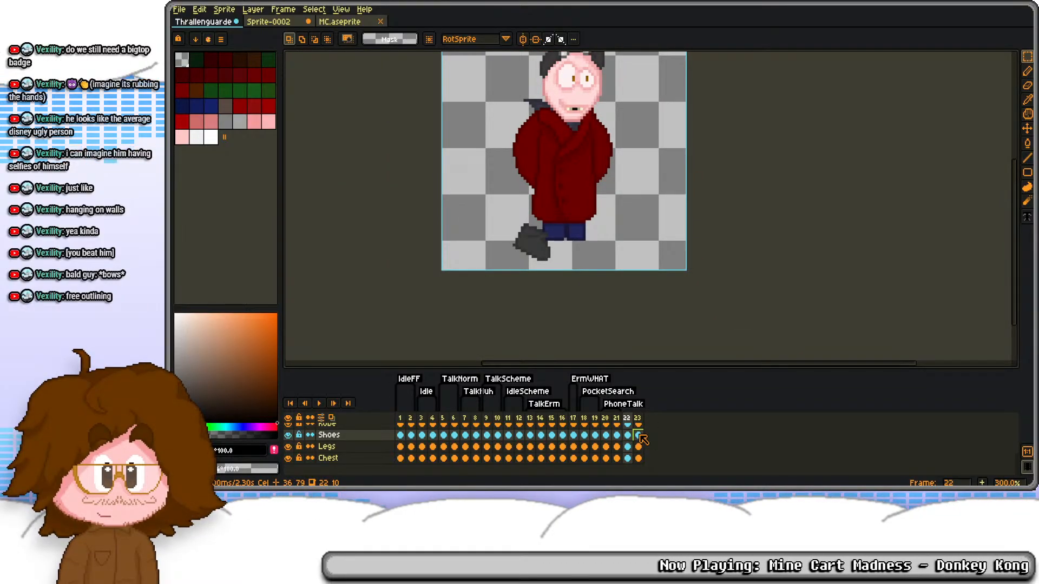
# Step: Paste a second shoe on frame 22, rotate it 26.6° and place it on the right side of the legs
pyautogui.hotkey('ctrl', 'v')
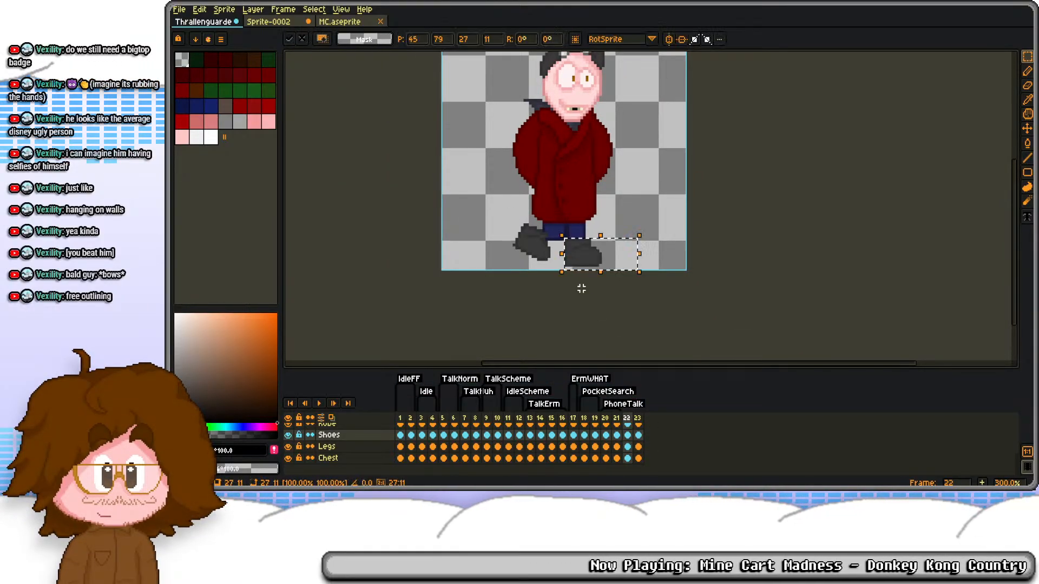
pyautogui.moveTo(549, 224); pyautogui.dragTo(605, 239)
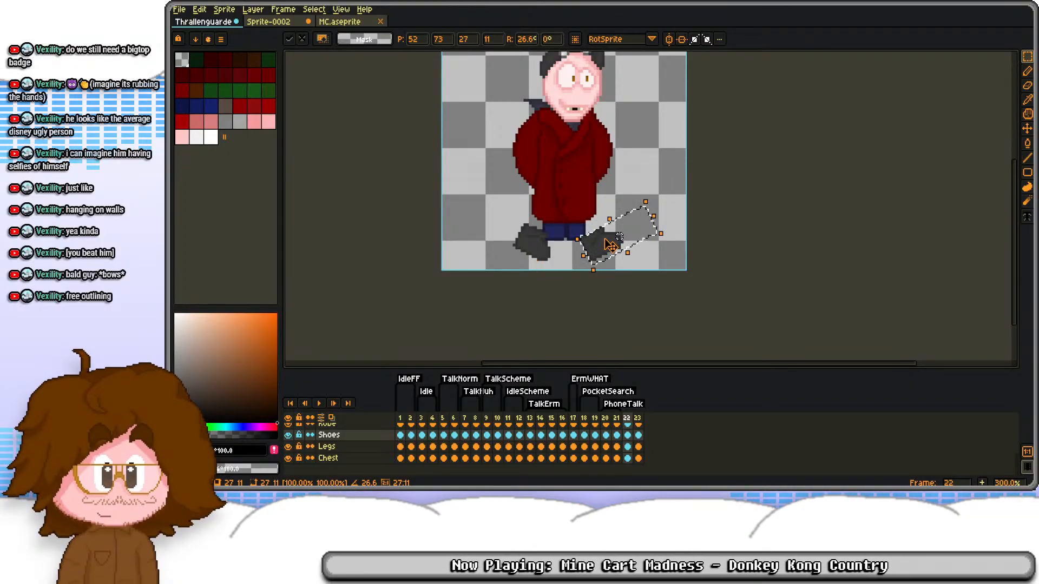
pyautogui.hotkey('ctrl', 'd')
pyautogui.scroll(2, 594, 199)
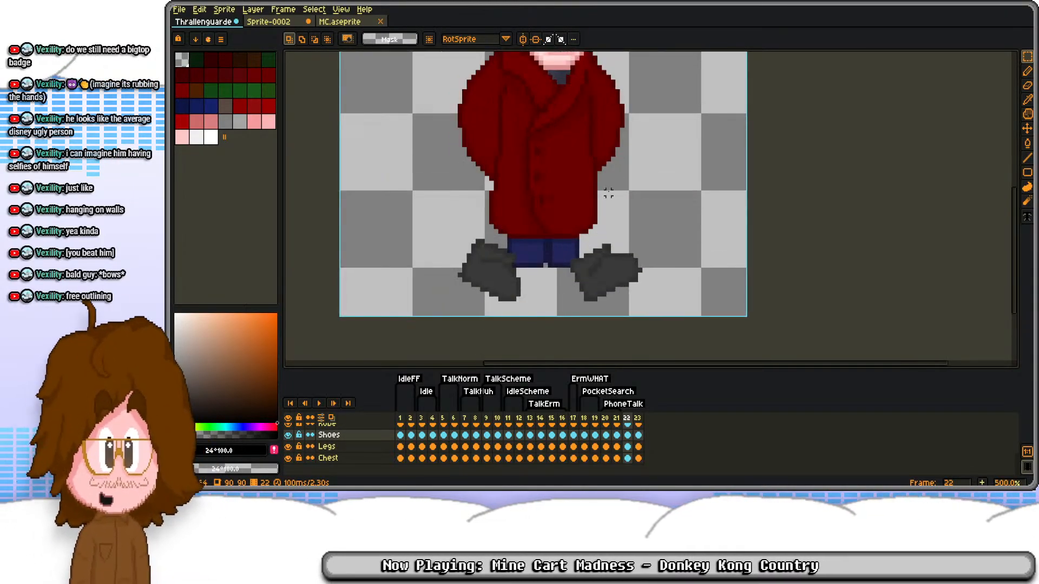
# Step: Clear the rotated shoes from frame 22, and undo the shoe edits back to the original pair
pyautogui.press('Delete')
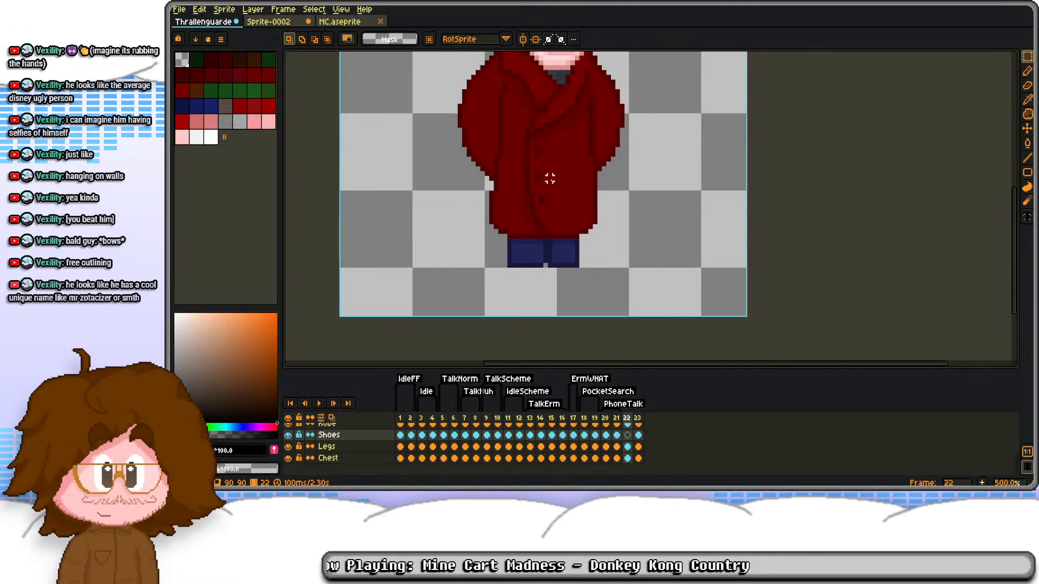
pyautogui.hotkey('ctrl', 'z')
pyautogui.hotkey('ctrl', 'z')
pyautogui.hotkey('ctrl', 'z')
pyautogui.hotkey('ctrl', 'z')
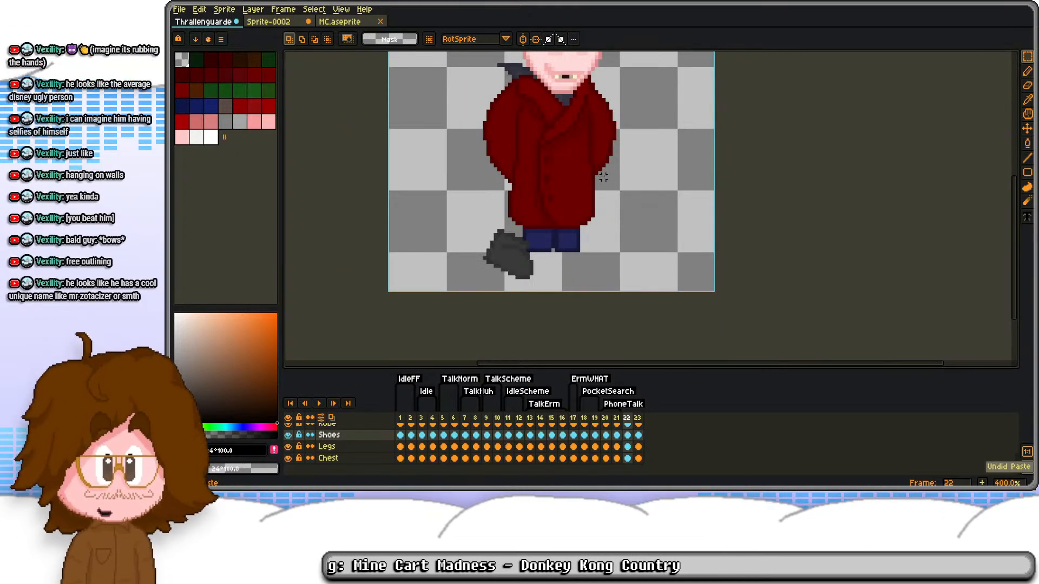
pyautogui.scroll(-2, 610, 158)
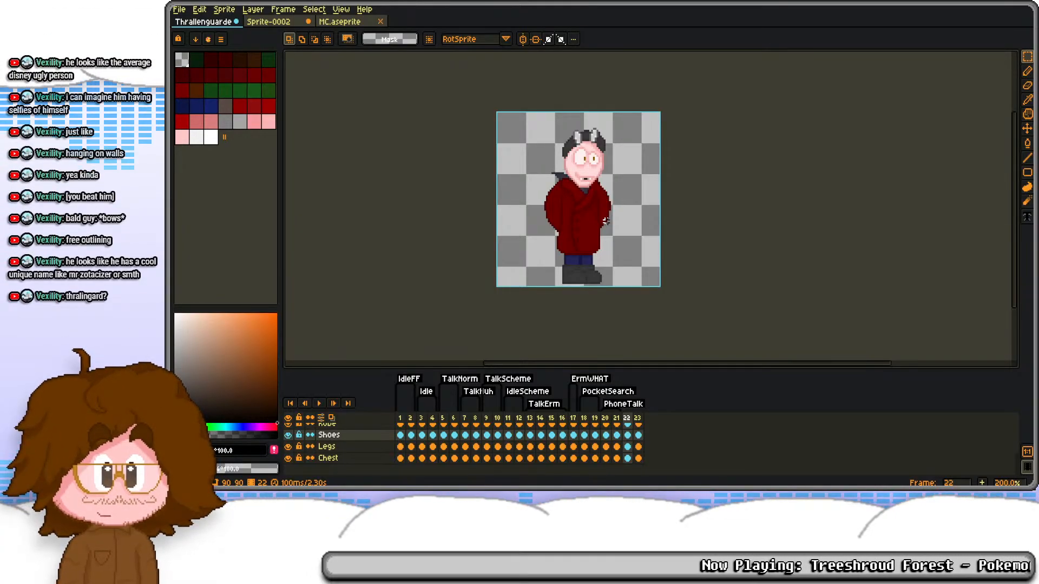
pyautogui.press('t')
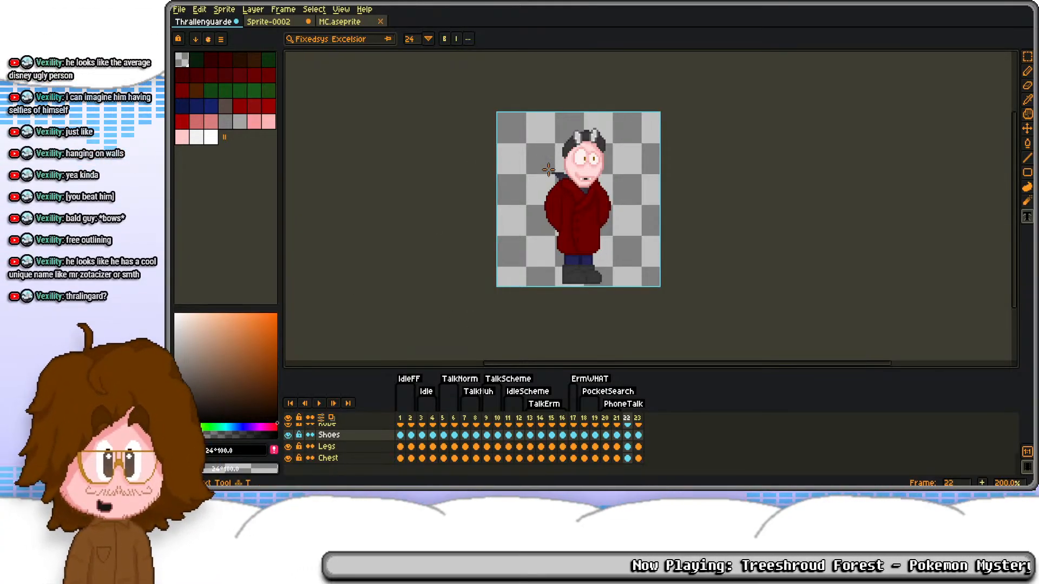
pyautogui.moveTo(506, 119); pyautogui.dragTo(636, 145)
pyautogui.write('thralkl')
pyautogui.press('BackSpace')
pyautogui.press('BackSpace')
pyautogui.press('BackSpace')
pyautogui.press('BackSpace')
pyautogui.press('BackSpace')
pyautogui.press('BackSpace')
pyautogui.press('BackSpace')
pyautogui.press('BackSpace')
pyautogui.press('Escape')
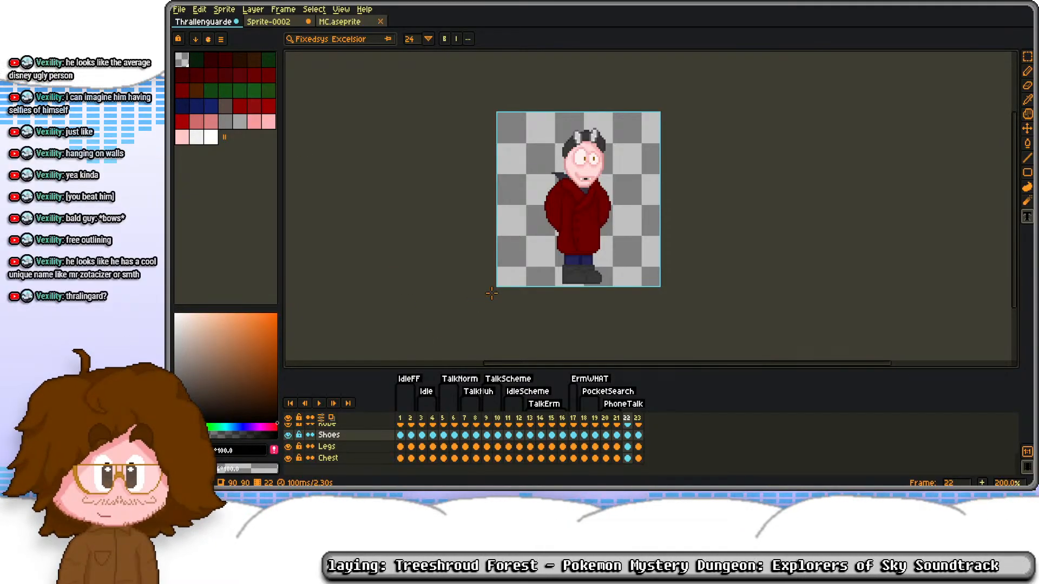
# Step: Step through the TalkScheme and IdleScheme frames 9 to 12 and back to examine their poses
pyautogui.scroll(1, 565, 198)
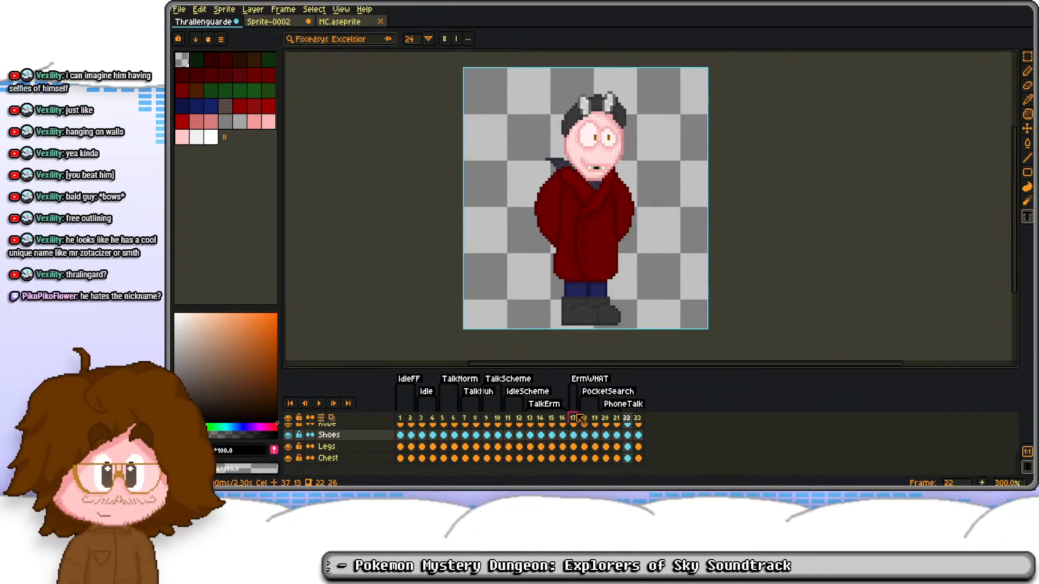
pyautogui.click(486, 419)
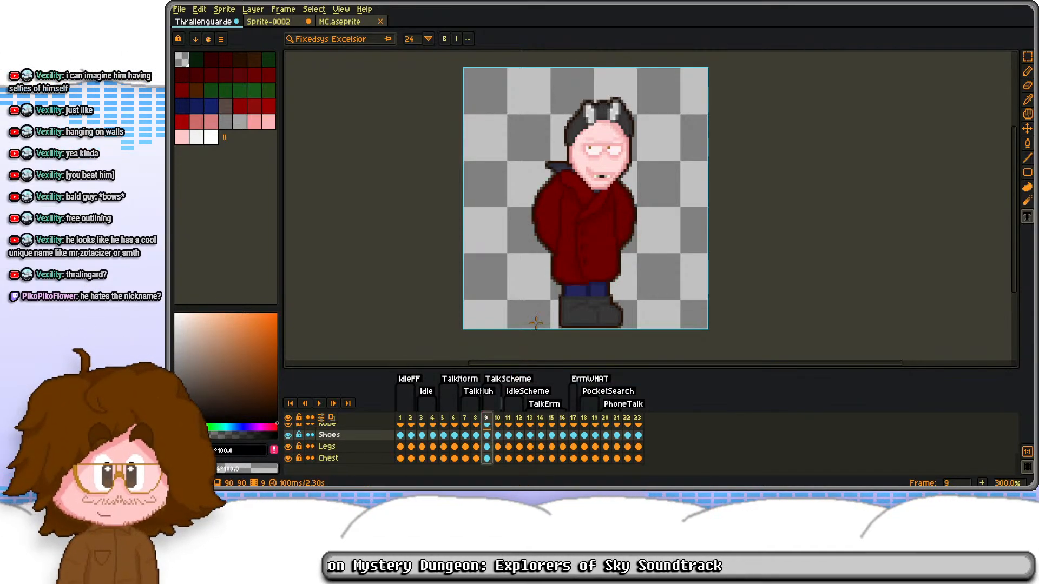
pyautogui.press('Right')
pyautogui.press('Right')
pyautogui.press('Right')
pyautogui.press('Right')
pyautogui.press('Left')
pyautogui.press('Left')
pyautogui.press('Left')
pyautogui.press('Left')
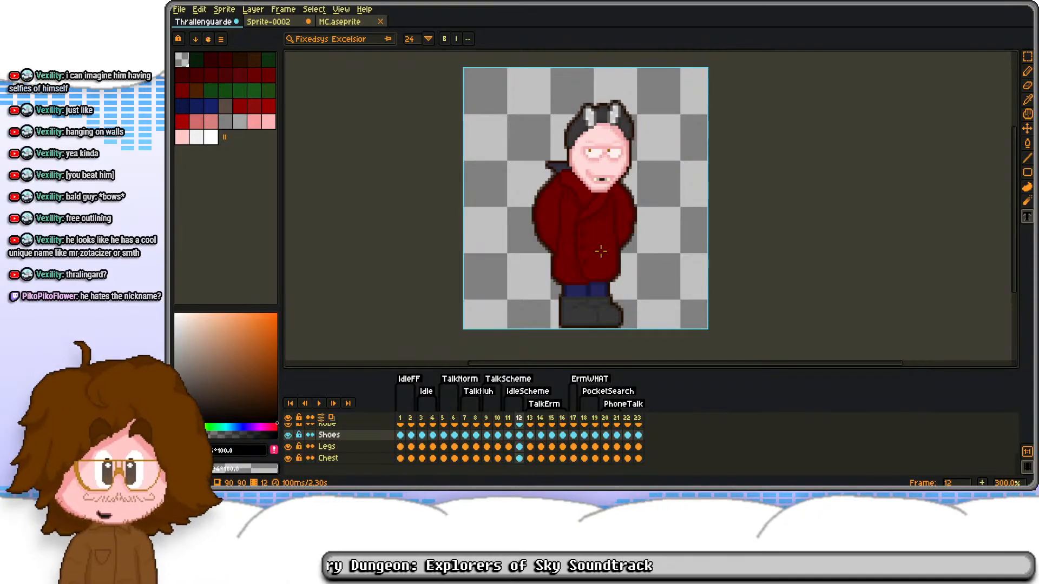
pyautogui.press('Left')
pyautogui.press('Left')
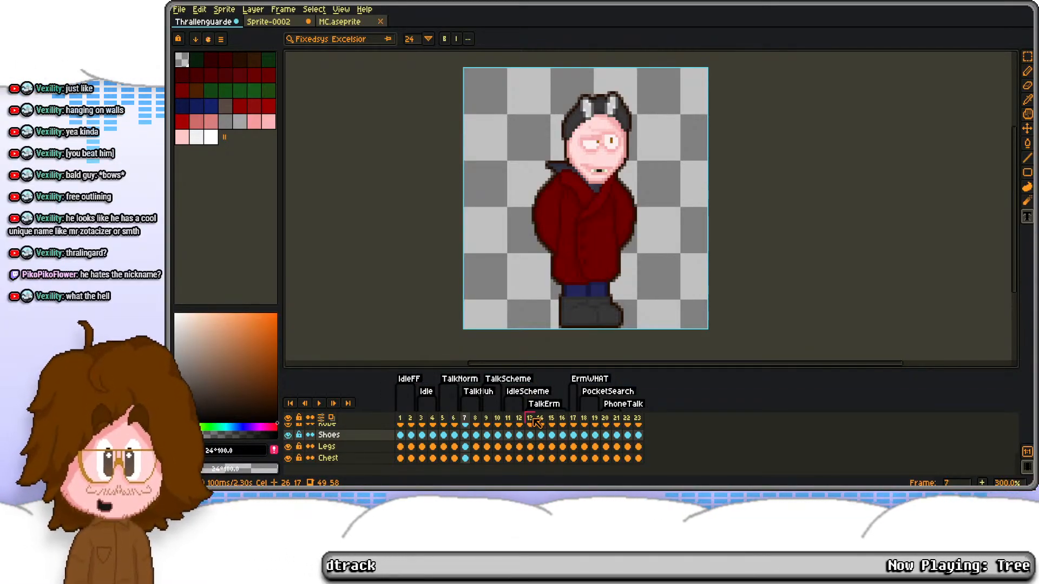
# Step: Compare the mouth shapes on the TalkHuh frames 7 and 8 with those of the following scheming frames
pyautogui.click(476, 420)
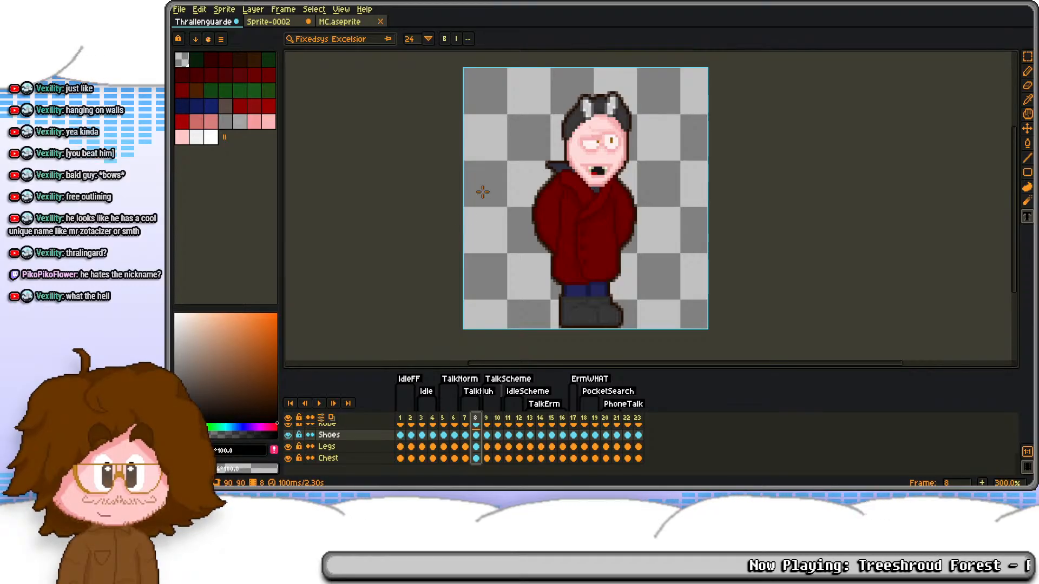
pyautogui.press('Left')
pyautogui.press('Right')
pyautogui.press('Left')
pyautogui.press('Right')
pyautogui.press('Right')
pyautogui.press('Right')
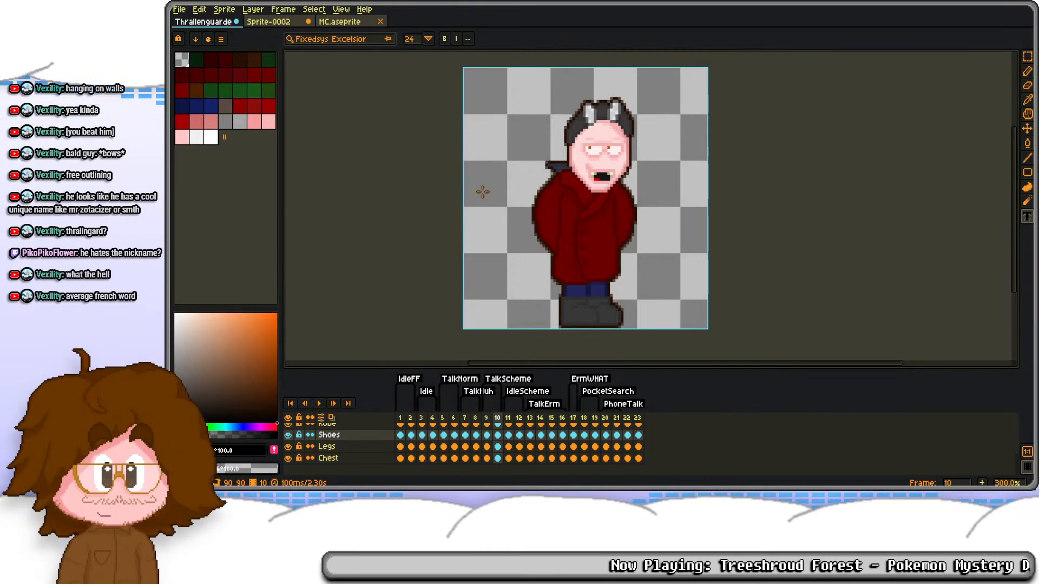
pyautogui.press('Right')
pyautogui.press('Right')
pyautogui.press('Right')
pyautogui.press('Right')
pyautogui.press('Right')
pyautogui.press('Right')
pyautogui.press('Right')
pyautogui.press('Right')
pyautogui.press('Right')
pyautogui.press('Left')
pyautogui.press('Left')
pyautogui.press('Left')
pyautogui.press('Right')
pyautogui.press('Left')
# Step: Play the TalkErm animation, and step through the remaining poses up to frame 23
pyautogui.press('Return')
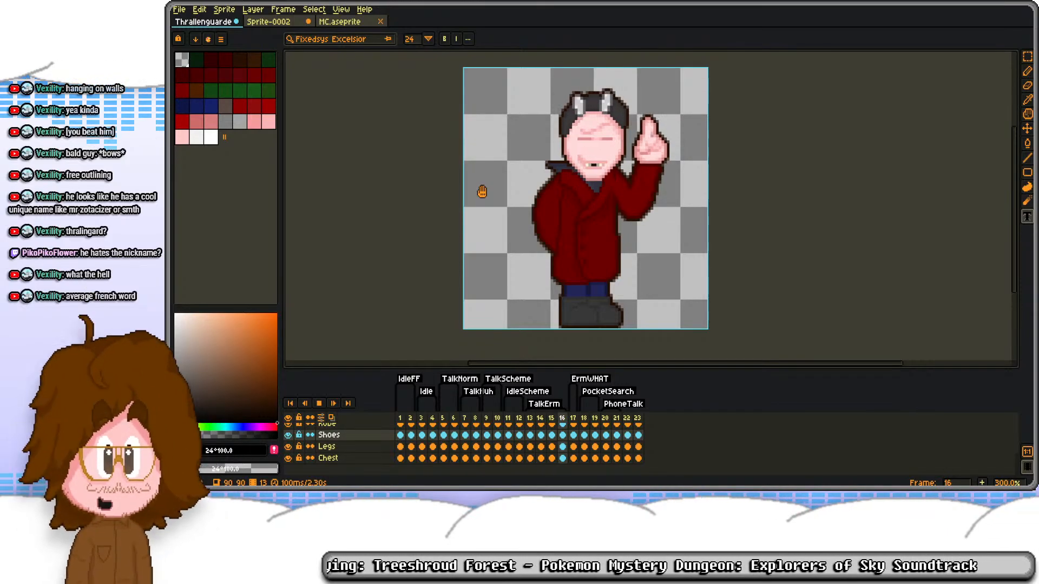
pyautogui.press('Return')
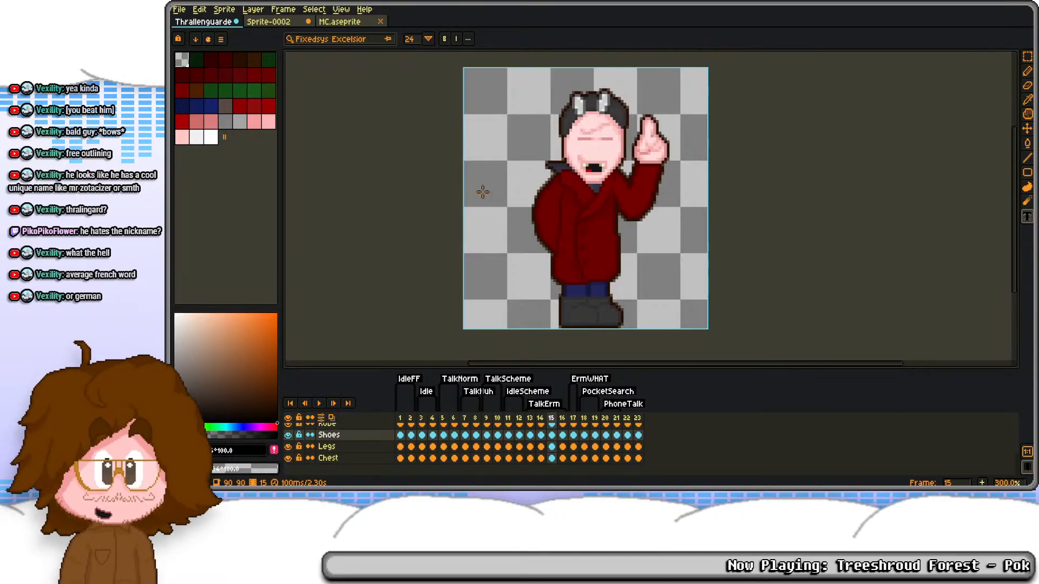
pyautogui.press('Right')
pyautogui.press('Right')
pyautogui.press('Right')
pyautogui.press('Right')
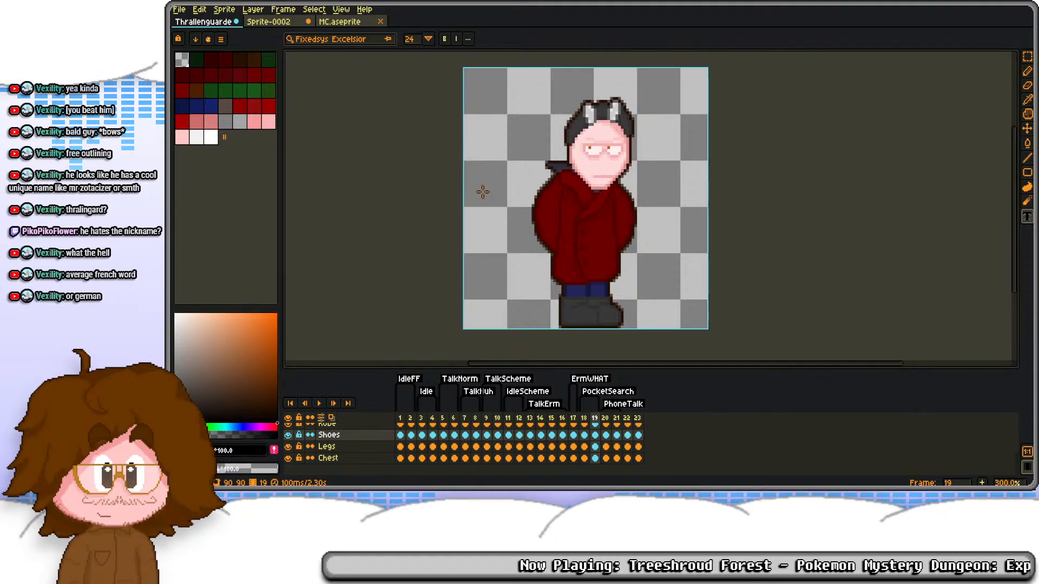
pyautogui.press('Right')
pyautogui.press('Right')
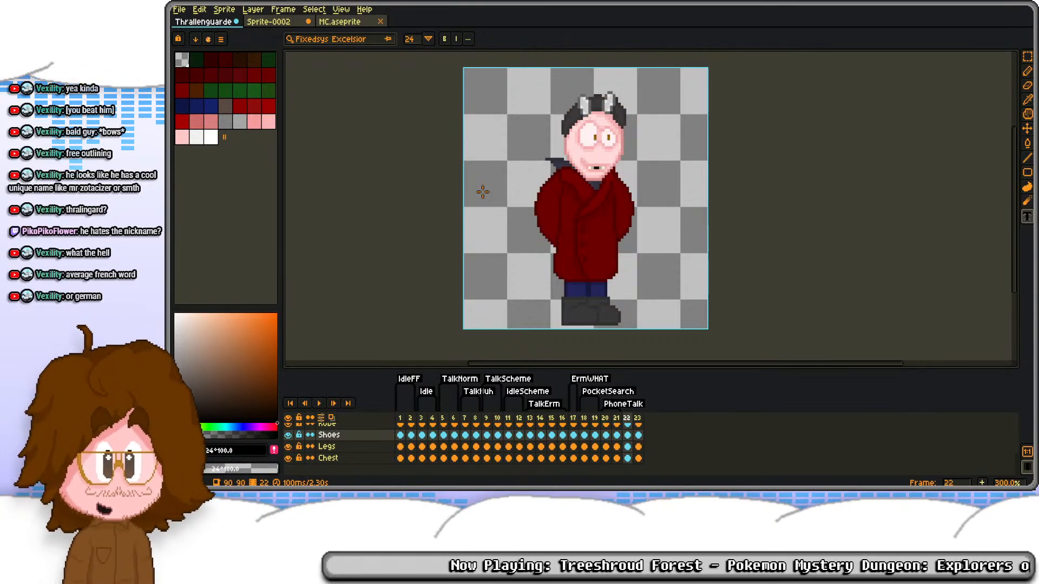
pyautogui.press('Right')
pyautogui.press('Right')
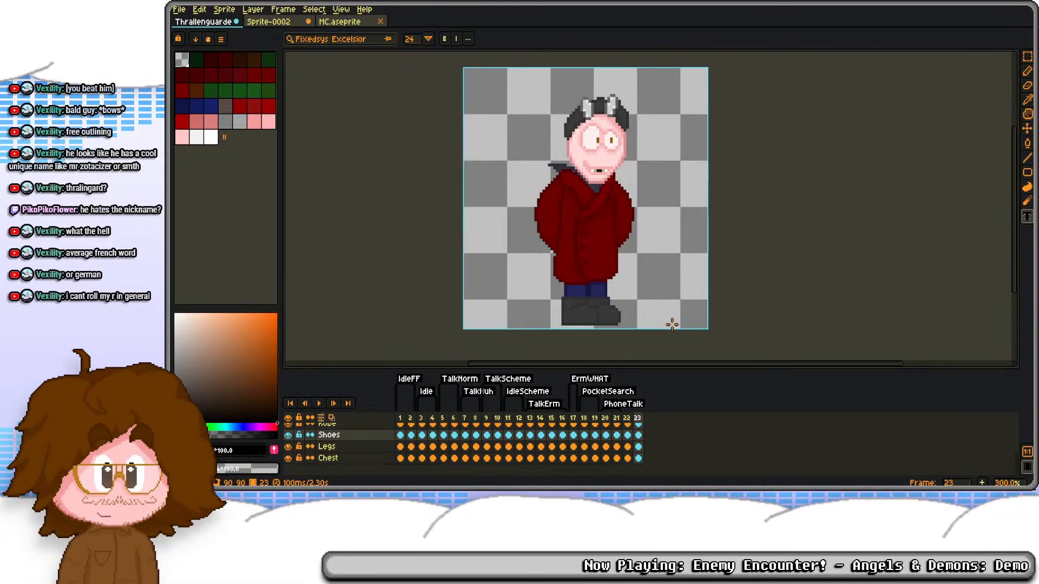
pyautogui.scroll(1, 569, 145)
pyautogui.scroll(-1, 571, 144)
pyautogui.moveTo(603, 165); pyautogui.dragTo(628, 169)
pyautogui.click(629, 419)
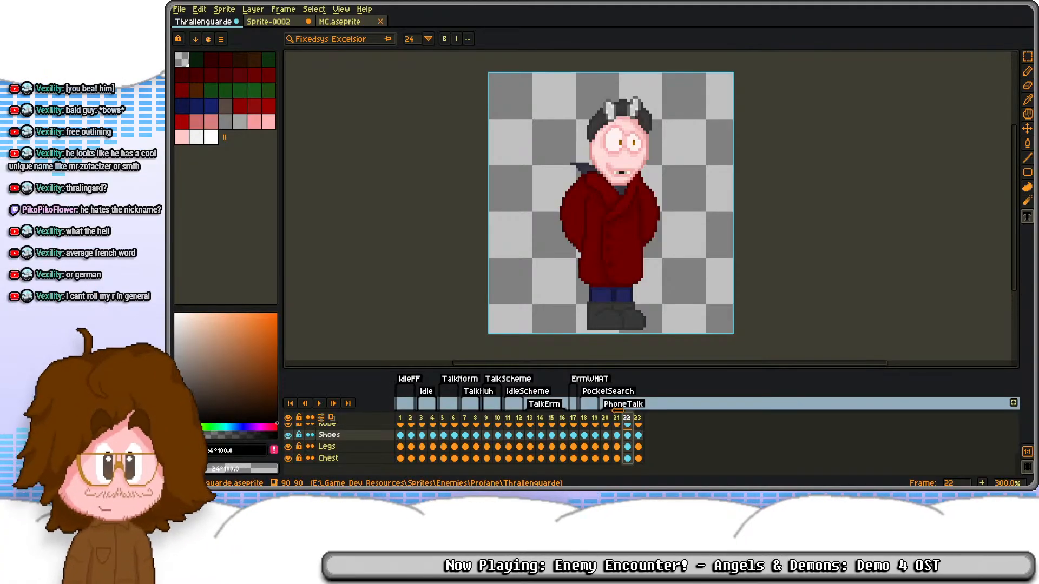
pyautogui.press('Return')
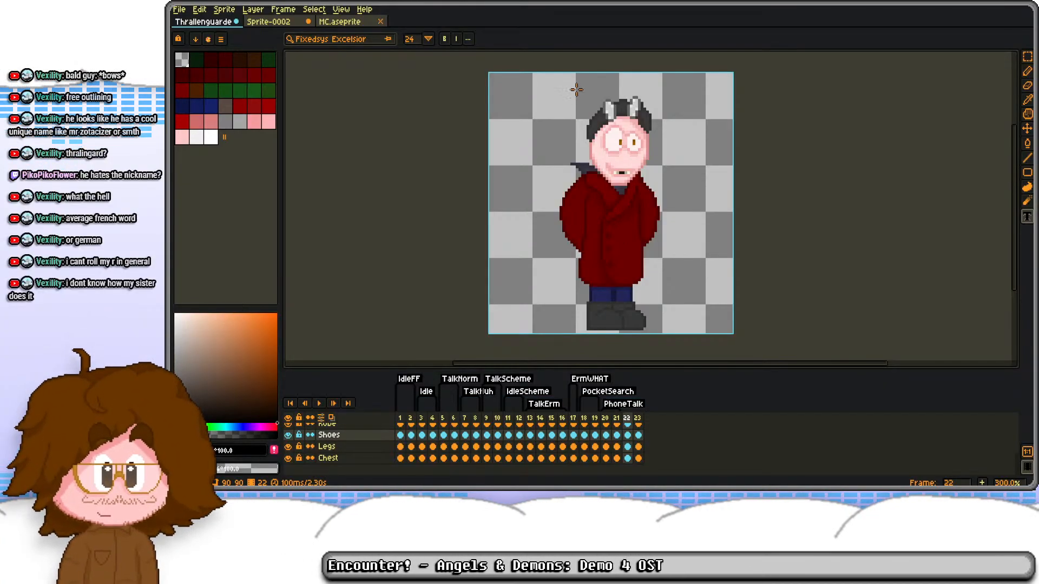
pyautogui.moveTo(506, 169)
pyautogui.mouseDown()
pyautogui.moveTo(528, 171)
pyautogui.moveTo(508, 122)
pyautogui.mouseUp()
pyautogui.press('b')
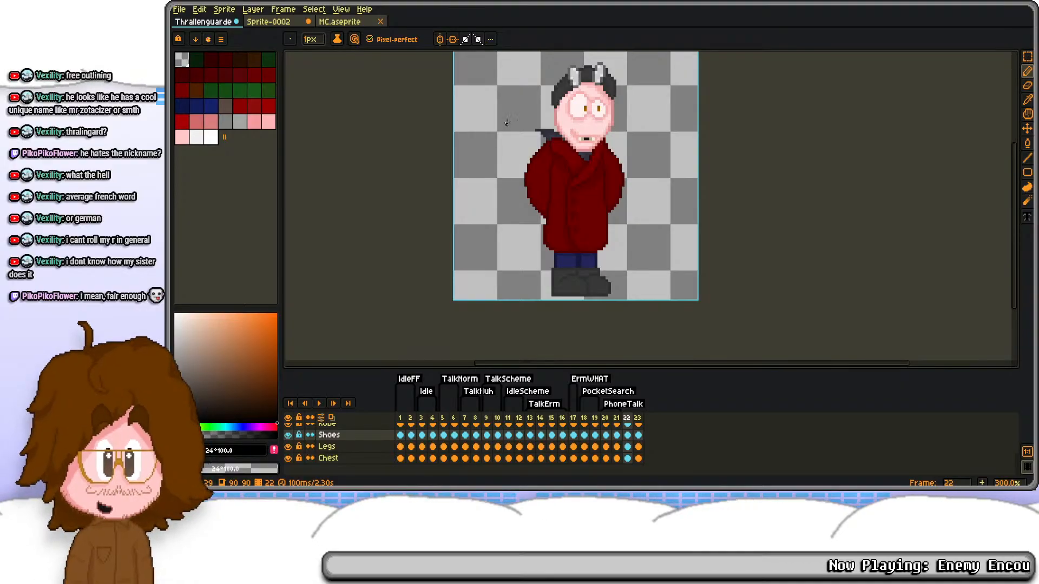
# Step: Enlarge the timeline and add a tag named Float covering frames 22 and 23
pyautogui.click(627, 418)
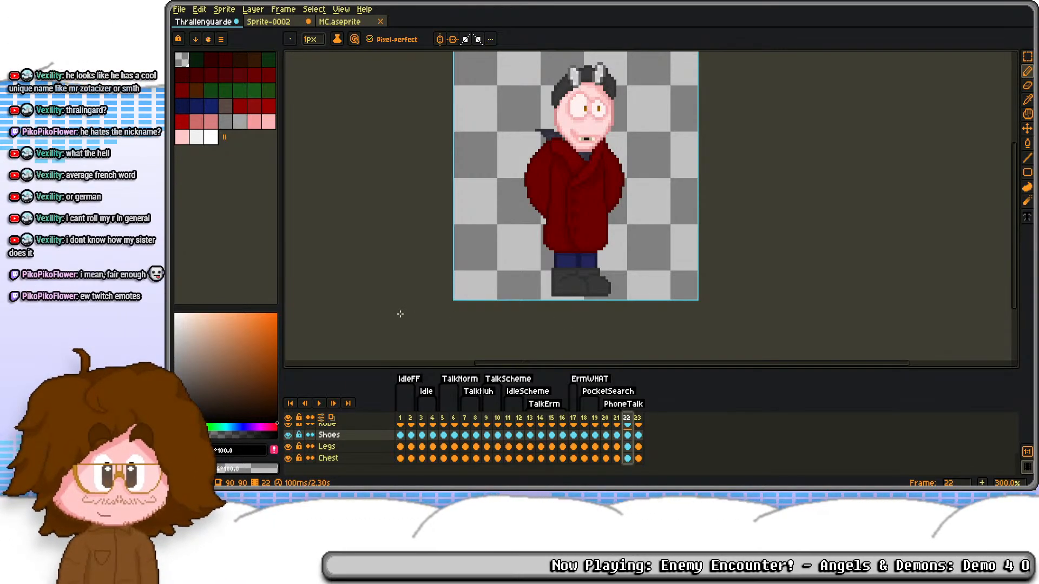
pyautogui.scroll(1, 636, 463)
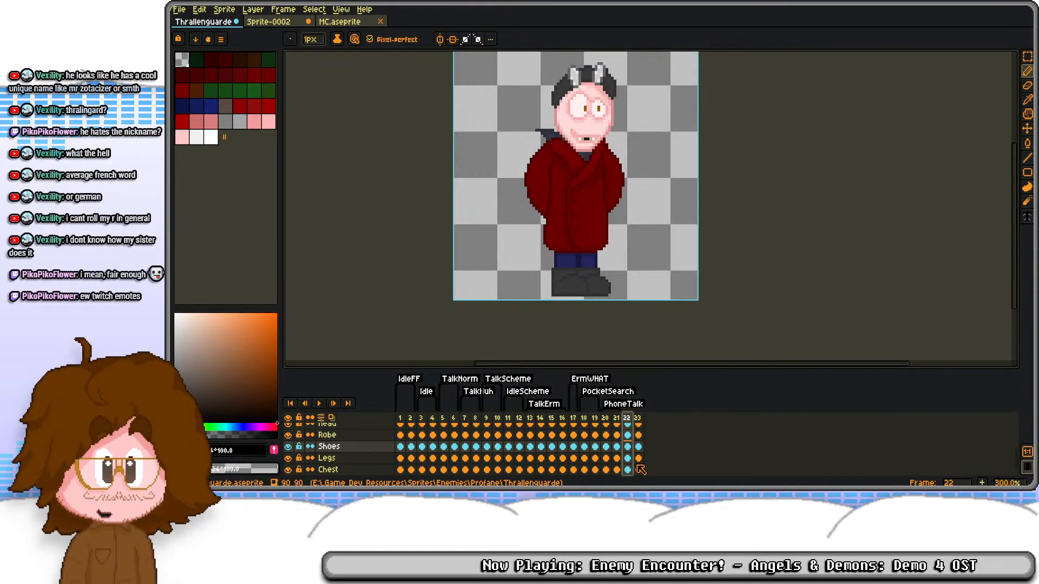
pyautogui.moveTo(600, 370); pyautogui.dragTo(605, 336)
pyautogui.scroll(3, 633, 458)
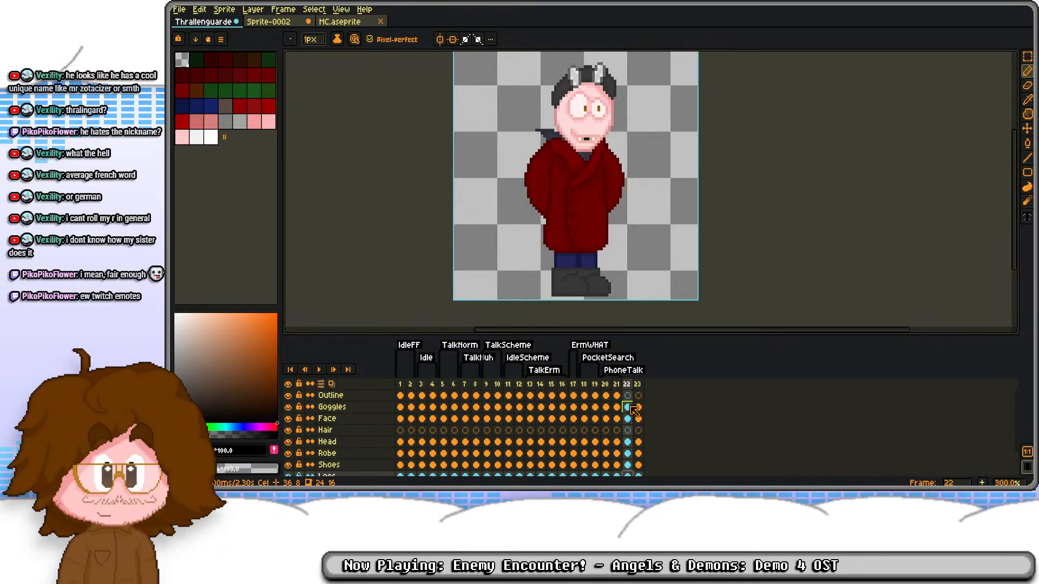
pyautogui.keyDown('shift'); pyautogui.click(638, 385); pyautogui.keyUp('shift')
pyautogui.rightClick(639, 388)
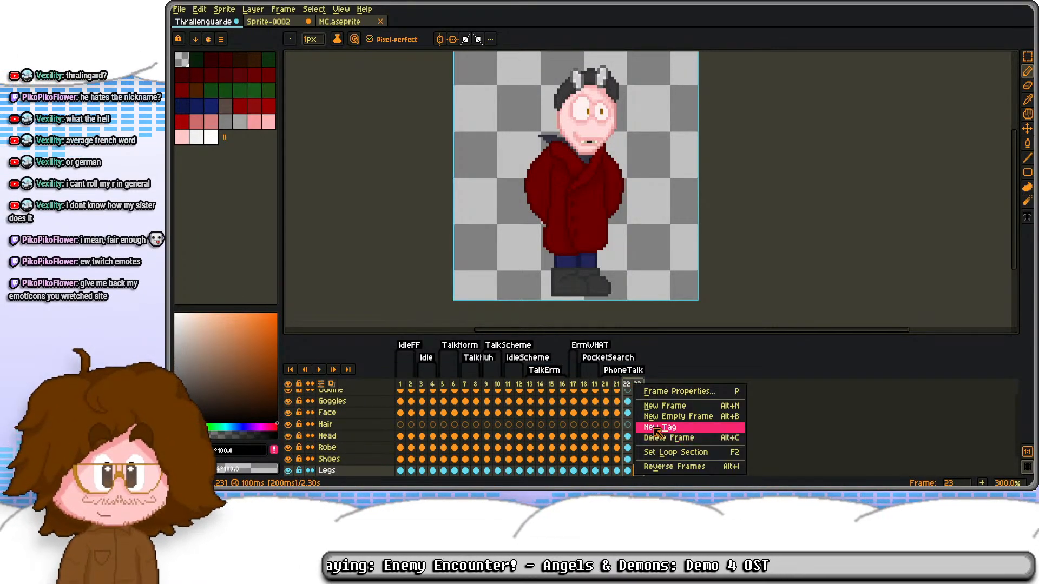
pyautogui.click(656, 430)
pyautogui.write('Float')
pyautogui.press('Return')
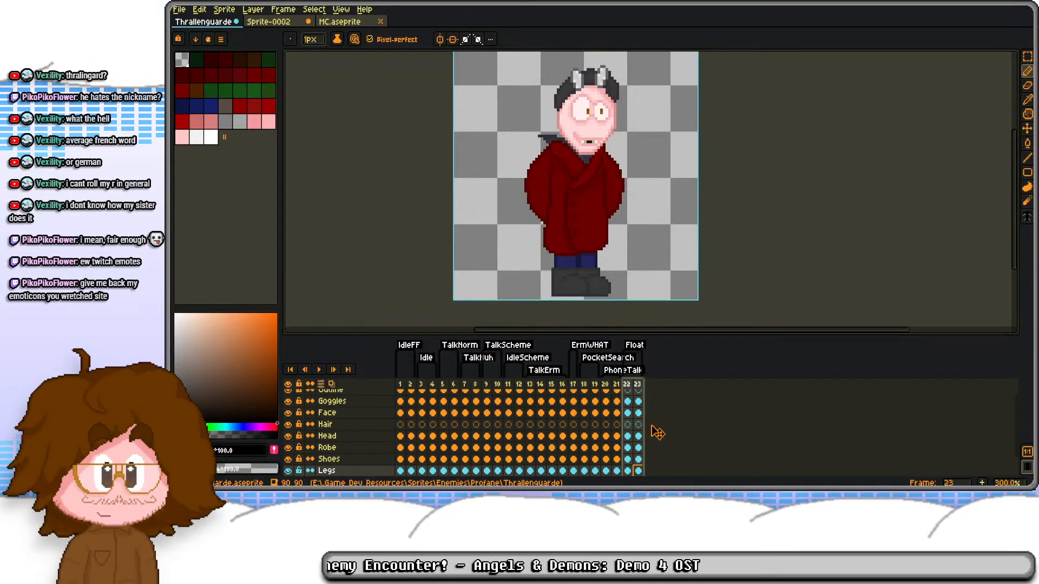
# Step: Try to move the shoes on frame 22 slightly upward with a rectangular selection
pyautogui.scroll(-1, 638, 436)
pyautogui.click(627, 447)
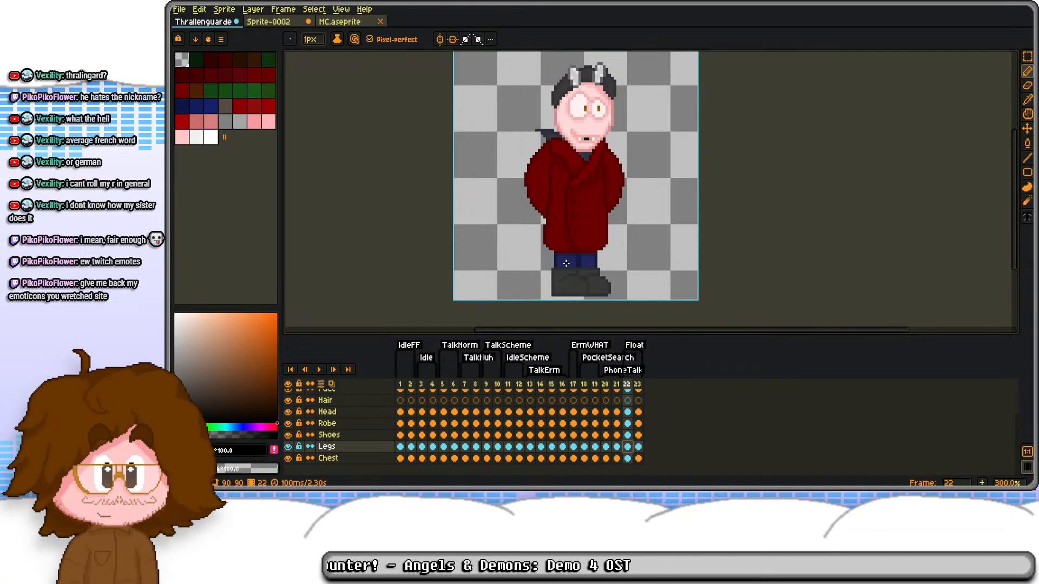
pyautogui.scroll(2, 566, 263)
pyautogui.press('m')
pyautogui.moveTo(515, 203); pyautogui.dragTo(649, 270)
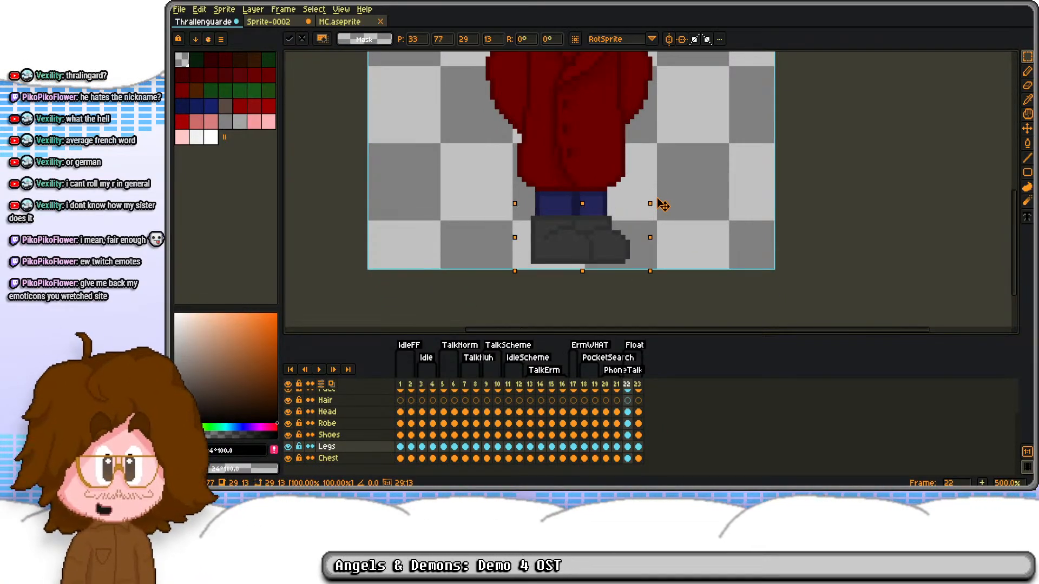
pyautogui.hotkey('ctrl', 'd')
pyautogui.click(627, 435)
pyautogui.moveTo(496, 189); pyautogui.dragTo(660, 273)
pyautogui.moveTo(671, 173); pyautogui.dragTo(694, 212)
pyautogui.moveTo(607, 249); pyautogui.dragTo(610, 235)
pyautogui.hotkey('ctrl', 'z')
pyautogui.hotkey('ctrl', 'd')
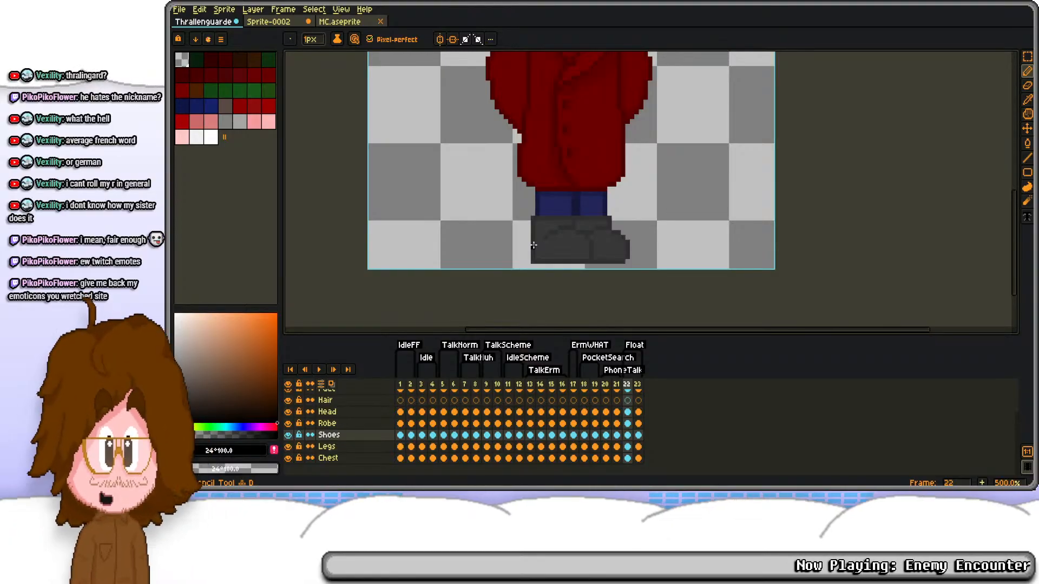
# Step: Pick the dark grey #2F2F2F from the shoes and clear the Shoes cel on frame 22
pyautogui.scroll(1, 534, 245)
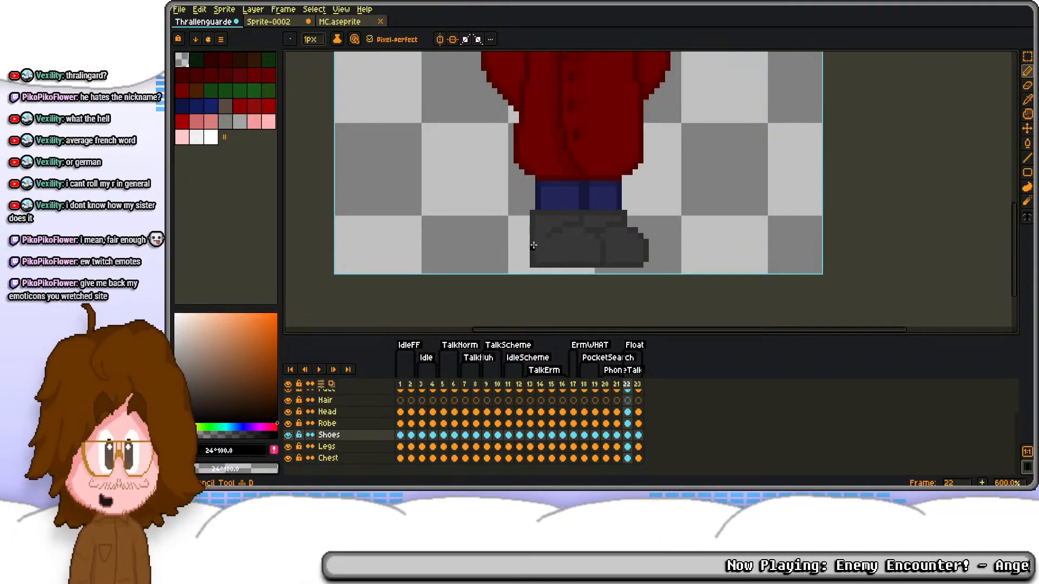
pyautogui.press('i')
pyautogui.click(537, 230)
pyautogui.press('b')
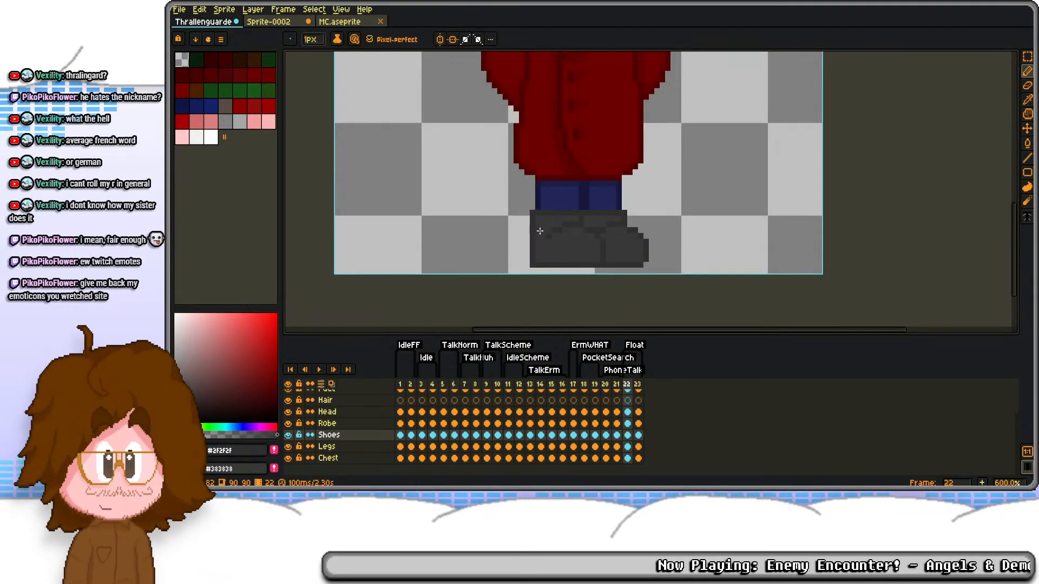
pyautogui.press('Delete')
# Step: Draw the ankle, instep and toe edges of a tilted, dangling shoe under the character's left-hand leg on frame 22
pyautogui.click(521, 195)
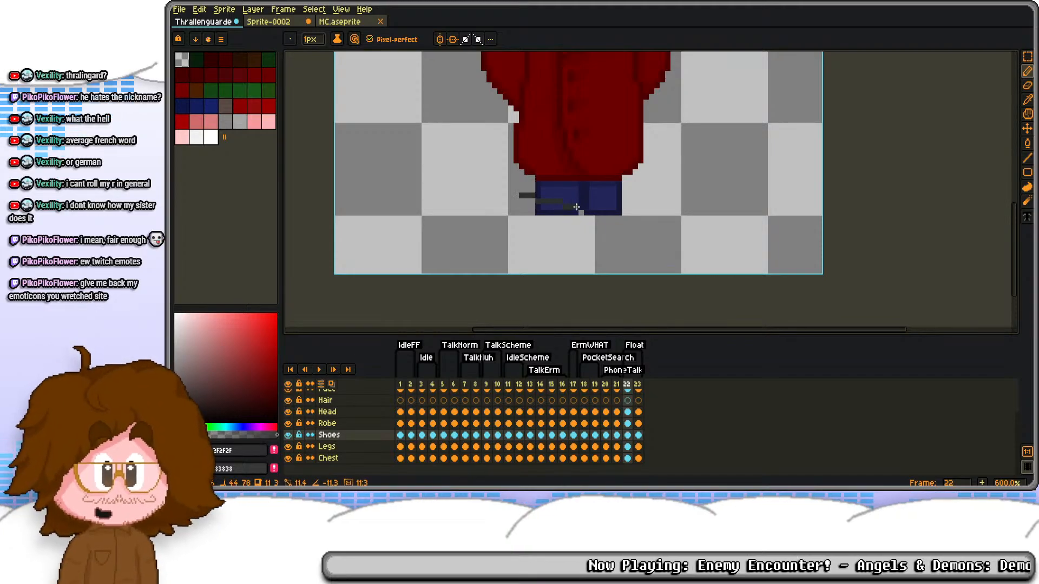
pyautogui.moveTo(582, 210)
pyautogui.mouseDown()
pyautogui.moveTo(569, 235)
pyautogui.moveTo(573, 227)
pyautogui.moveTo(607, 257)
pyautogui.moveTo(579, 277)
pyautogui.moveTo(548, 270)
pyautogui.moveTo(581, 224)
pyautogui.moveTo(587, 258)
pyautogui.mouseUp()
pyautogui.hotkey('ctrl', 'z')
pyautogui.hotkey('ctrl', 'z')
pyautogui.hotkey('ctrl', 'z')
pyautogui.press('e')
pyautogui.click(575, 230)
pyautogui.press('b')
pyautogui.scroll(2, 572, 223)
pyautogui.press('e')
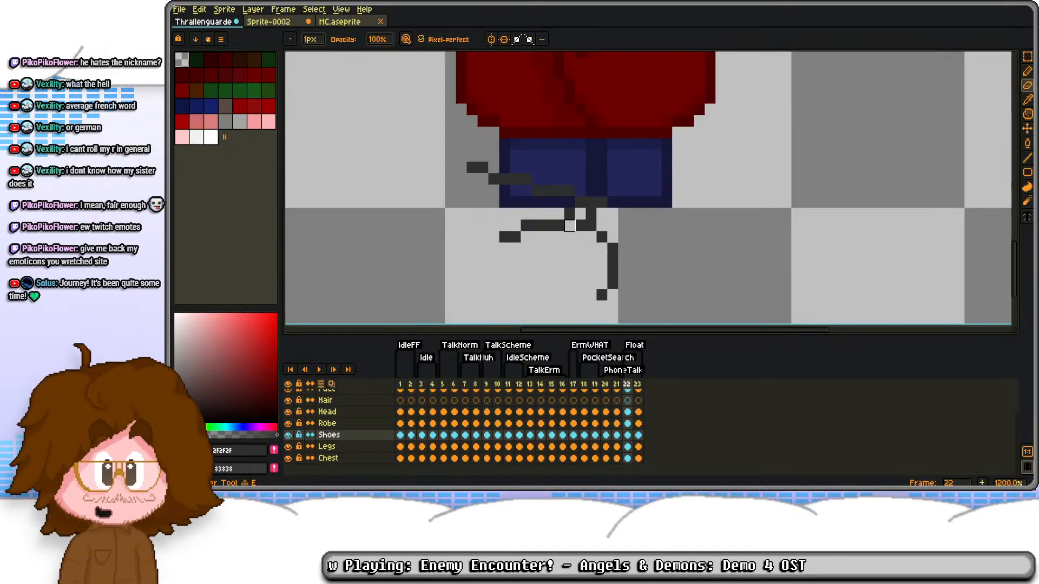
# Step: Close the tilted shoe's outline along its sole and heel, and erase the stray pixels beside the ankle
pyautogui.click(570, 213)
pyautogui.press('b')
pyautogui.click(592, 295)
pyautogui.moveTo(580, 306)
pyautogui.mouseDown()
pyautogui.moveTo(500, 290)
pyautogui.moveTo(461, 254)
pyautogui.moveTo(492, 190)
pyautogui.moveTo(477, 222)
pyautogui.moveTo(500, 270)
pyautogui.moveTo(579, 295)
pyautogui.mouseUp()
pyautogui.hotkey('ctrl', 'z')
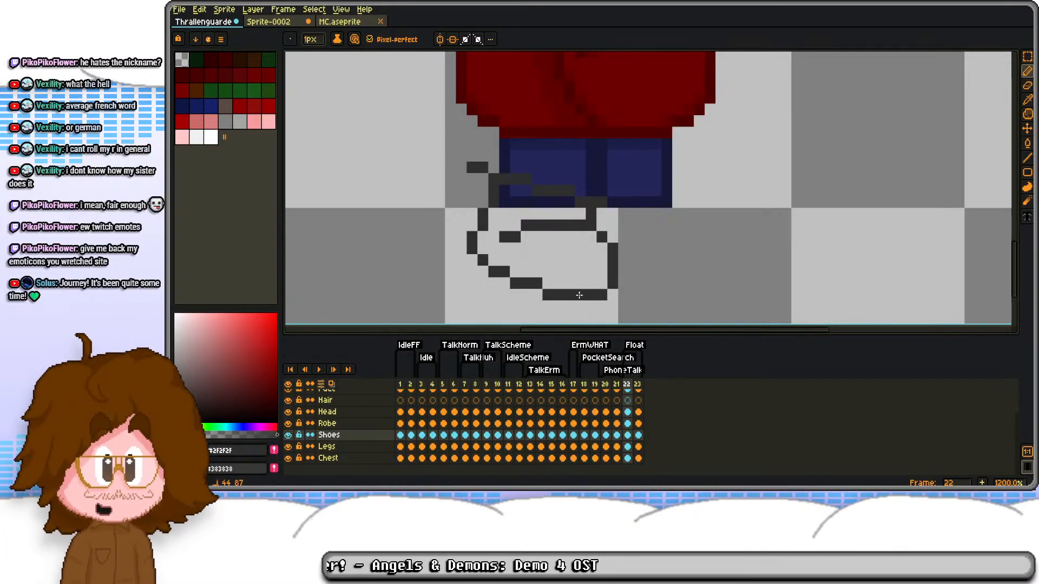
pyautogui.press('e')
pyautogui.moveTo(474, 168); pyautogui.dragTo(504, 179)
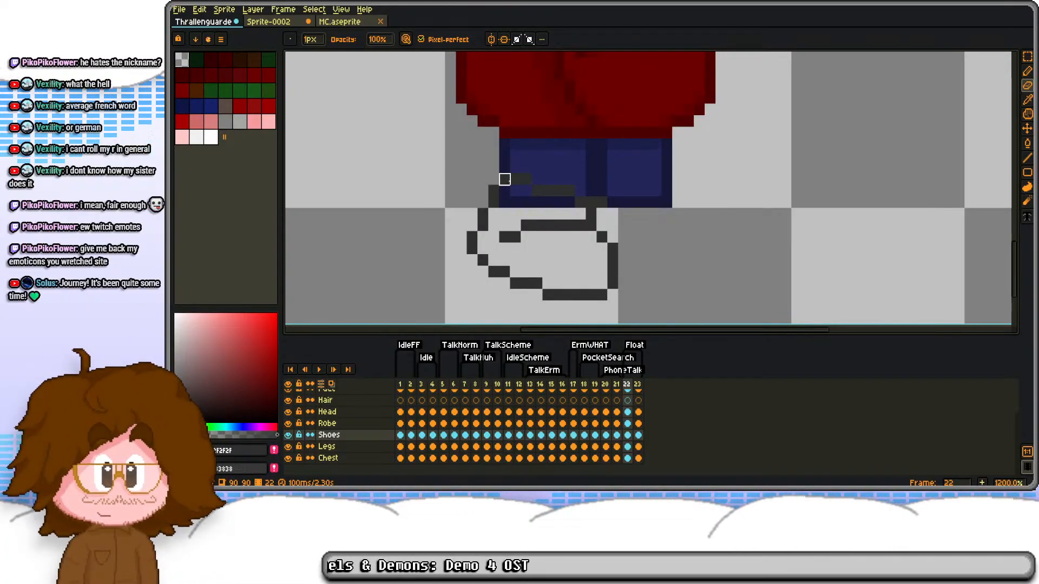
# Step: Fill the tilted shoe's outline with the lighter shoe grey and clean up its ankle corner on frame 22
pyautogui.click(616, 435)
pyautogui.press('i')
pyautogui.press('e')
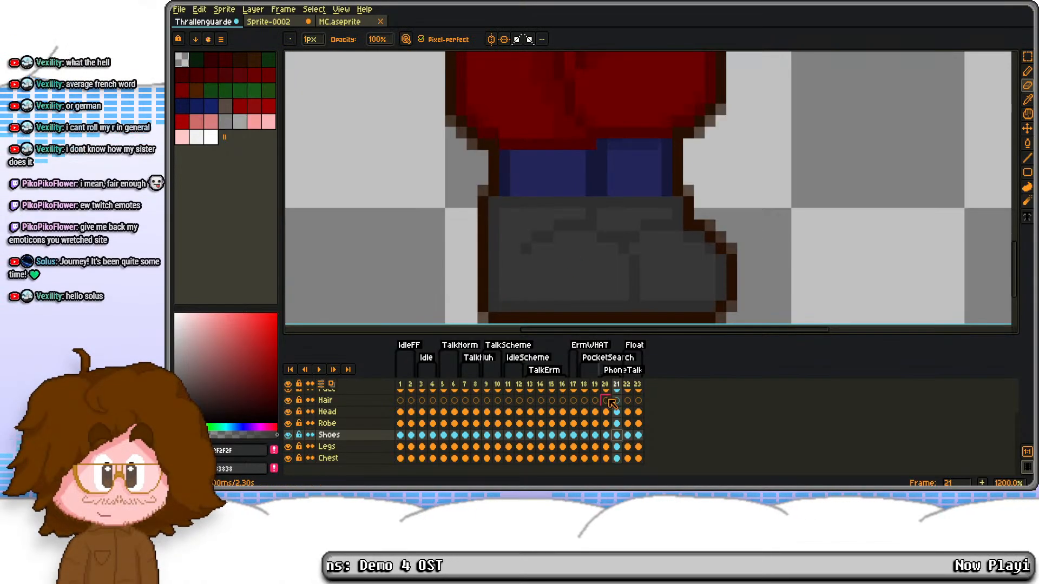
pyautogui.click(627, 435)
pyautogui.press('g')
pyautogui.click(493, 249)
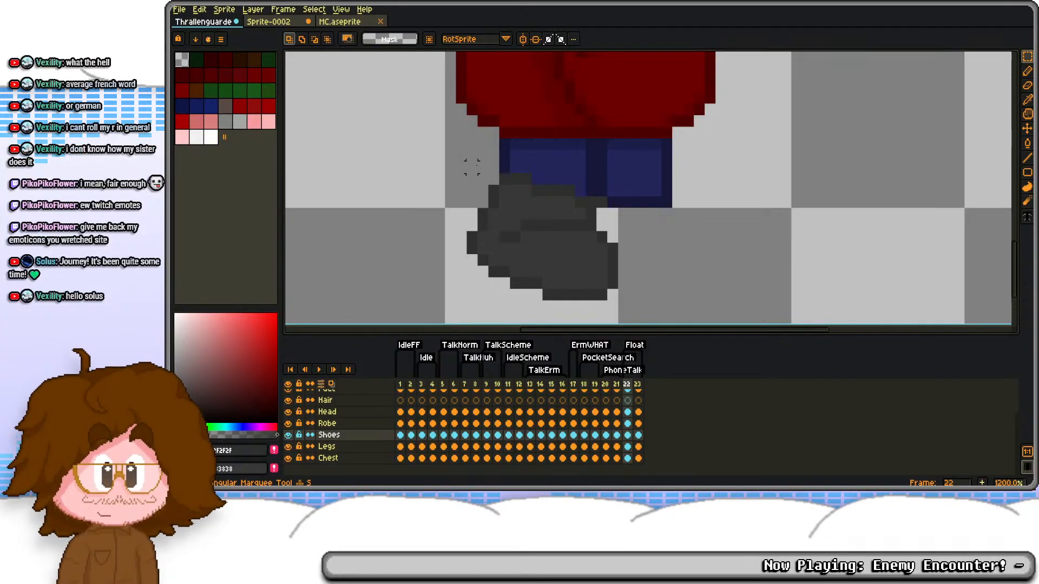
pyautogui.press('b')
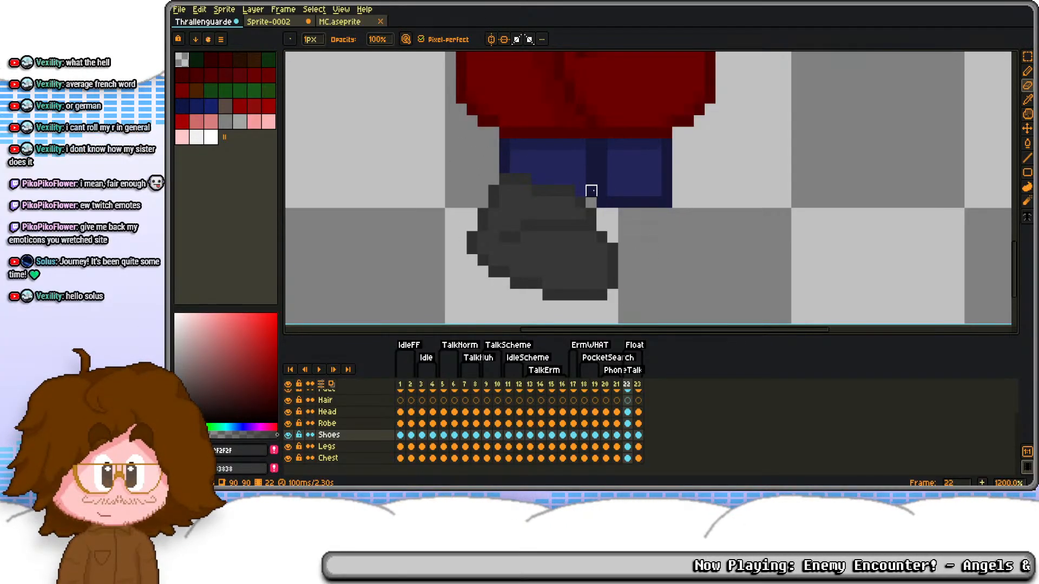
pyautogui.press('e')
pyautogui.scroll(-3, 602, 205)
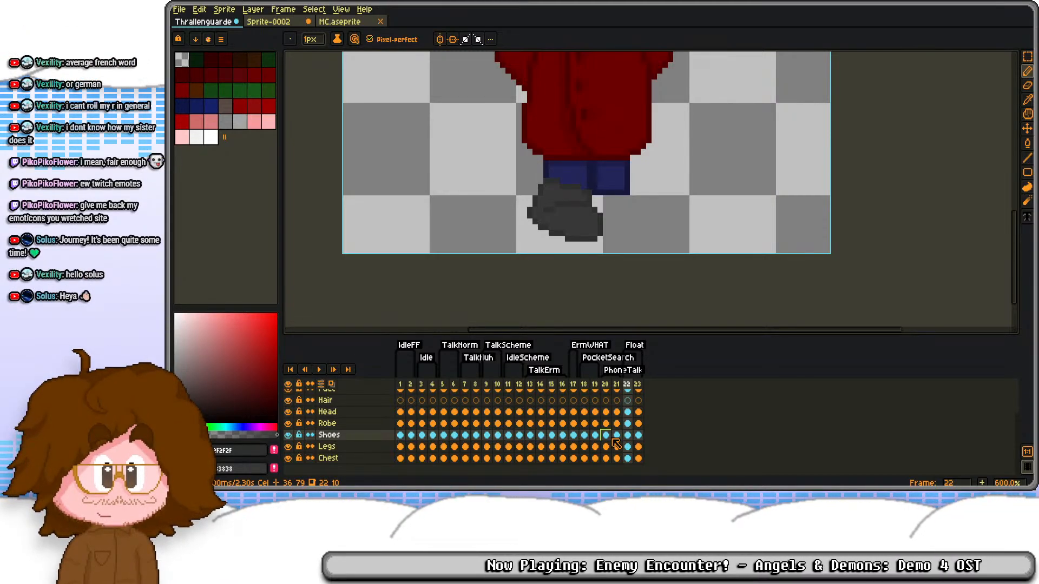
# Step: Move the Legs cel on frame 22 and the Chest cels on frames 22 and 23 up one pixel
pyautogui.click(628, 445)
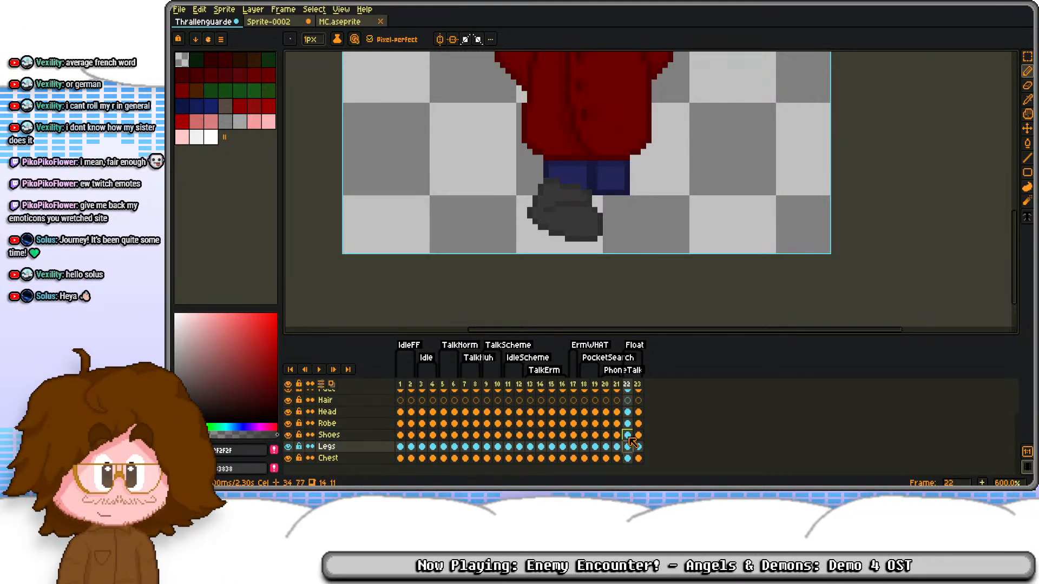
pyautogui.press('m')
pyautogui.hotkey('ctrl', 'a')
pyautogui.press('Up')
pyautogui.hotkey('ctrl', 'd')
pyautogui.moveTo(628, 457); pyautogui.dragTo(640, 457)
pyautogui.hotkey('ctrl', 'a')
pyautogui.press('Up')
pyautogui.hotkey('ctrl', 'd')
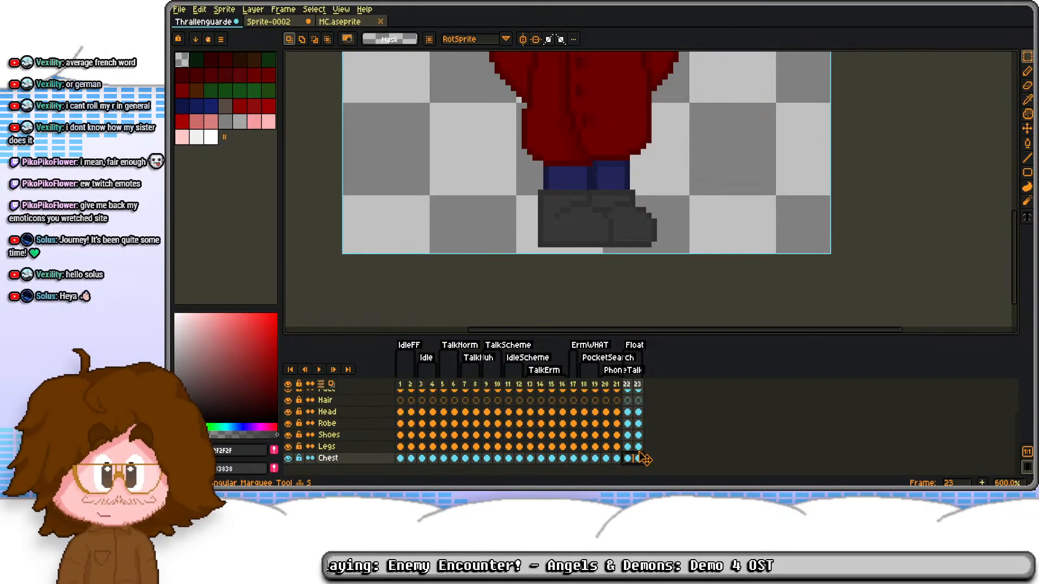
# Step: Move the Goggles through Robe cels on frames 22 and 23 up one pixel
pyautogui.click(628, 435)
pyautogui.moveTo(629, 424); pyautogui.dragTo(640, 452)
pyautogui.hotkey('ctrl', 'a')
pyautogui.press('Up')
pyautogui.press('Return')
pyautogui.scroll(-1, 593, 172)
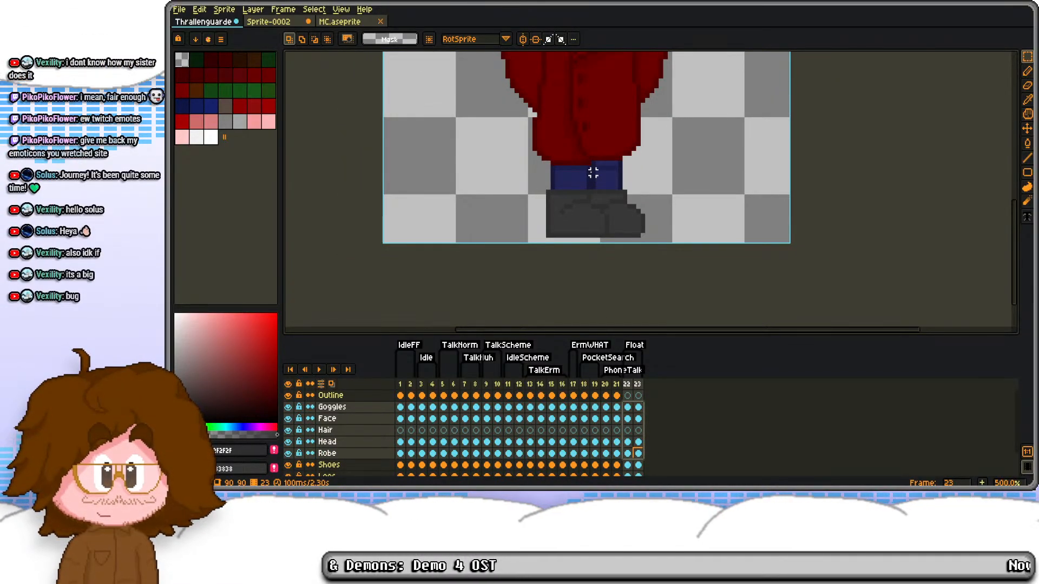
# Step: Duplicate the tilted shoe beside the original on frame 22 to form the second foot
pyautogui.press('Left')
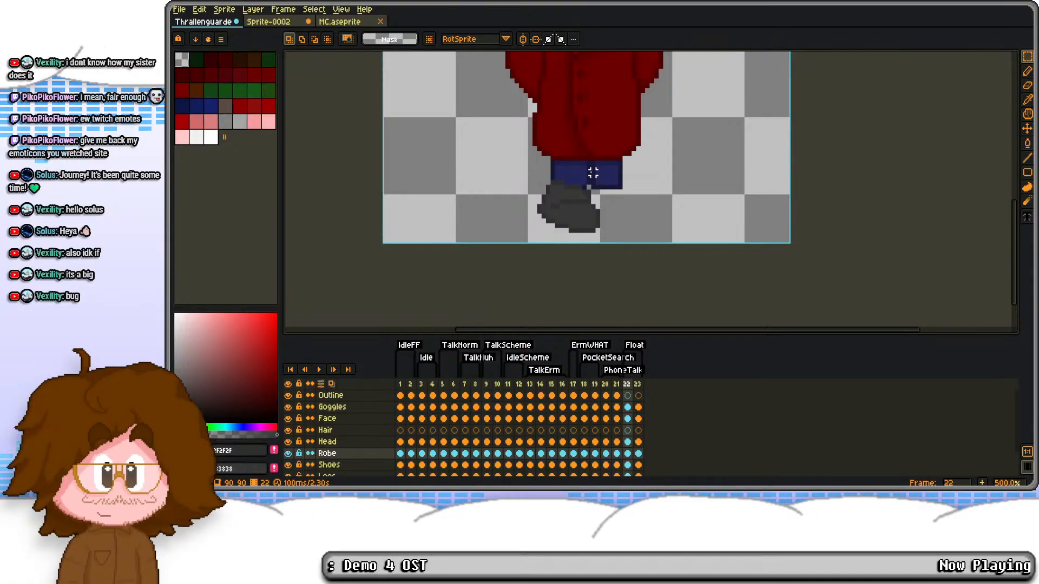
pyautogui.scroll(-1, 630, 456)
pyautogui.click(630, 456)
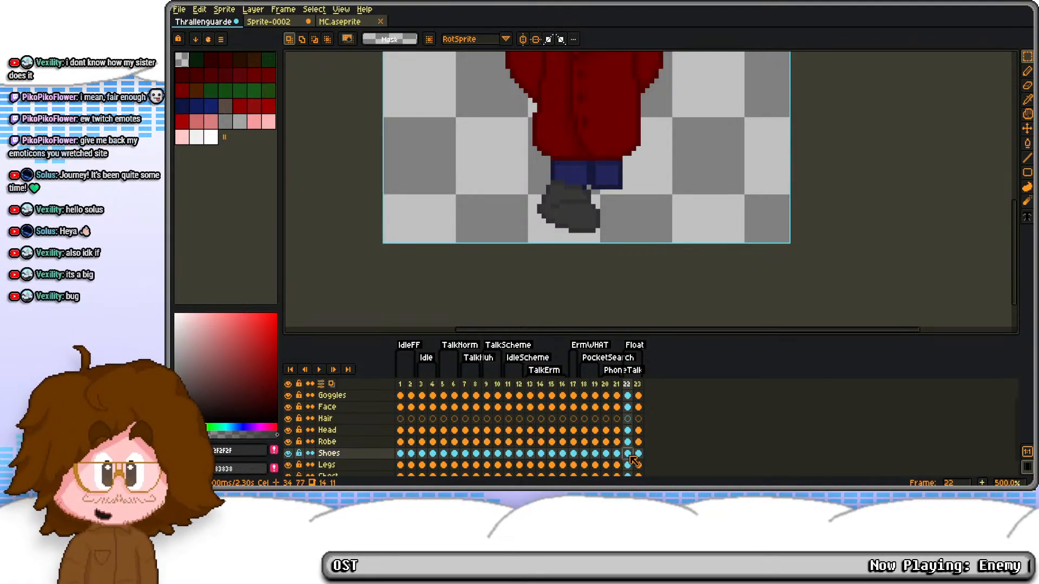
pyautogui.scroll(1, 567, 186)
pyautogui.moveTo(516, 176)
pyautogui.mouseDown()
pyautogui.moveTo(626, 252)
pyautogui.moveTo(643, 225)
pyautogui.moveTo(584, 222)
pyautogui.mouseUp()
pyautogui.click(550, 164)
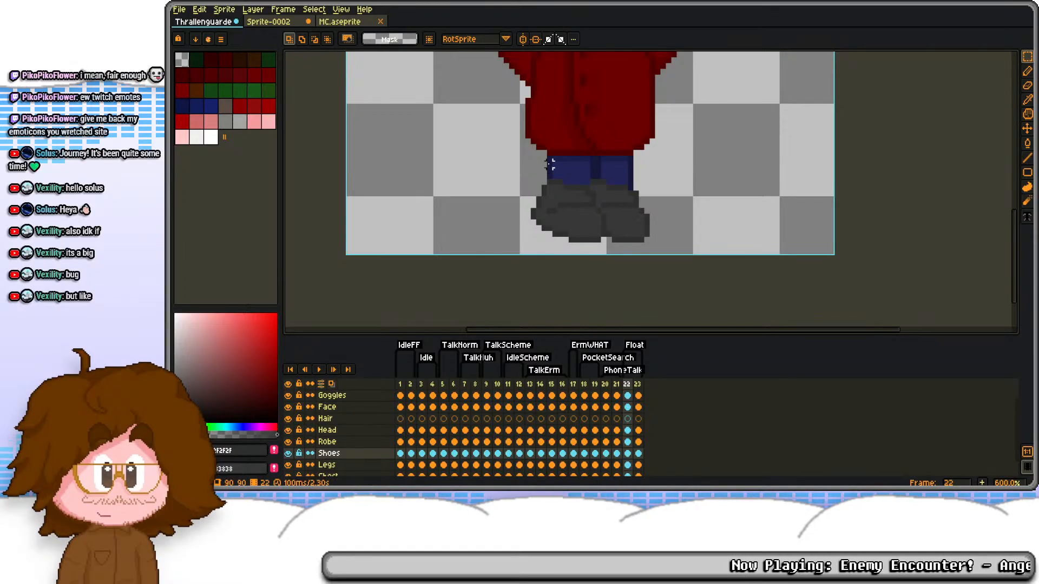
# Step: Add a new layer and place it at the bottom of the layer stack, below Chest
pyautogui.scroll(-4, 576, 187)
pyautogui.scroll(-1, 637, 456)
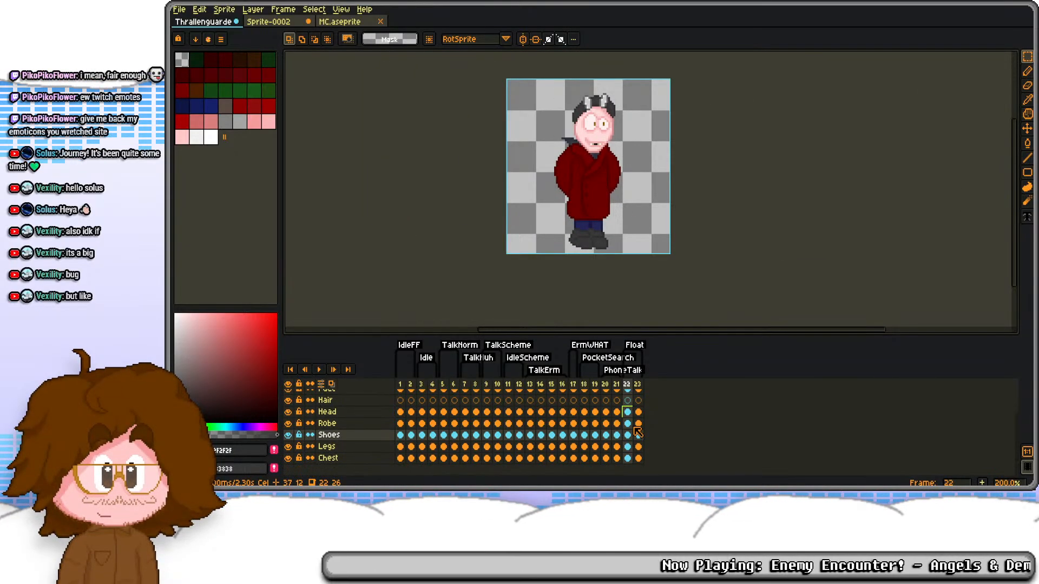
pyautogui.click(386, 459)
pyautogui.hotkey('shift', 'b')
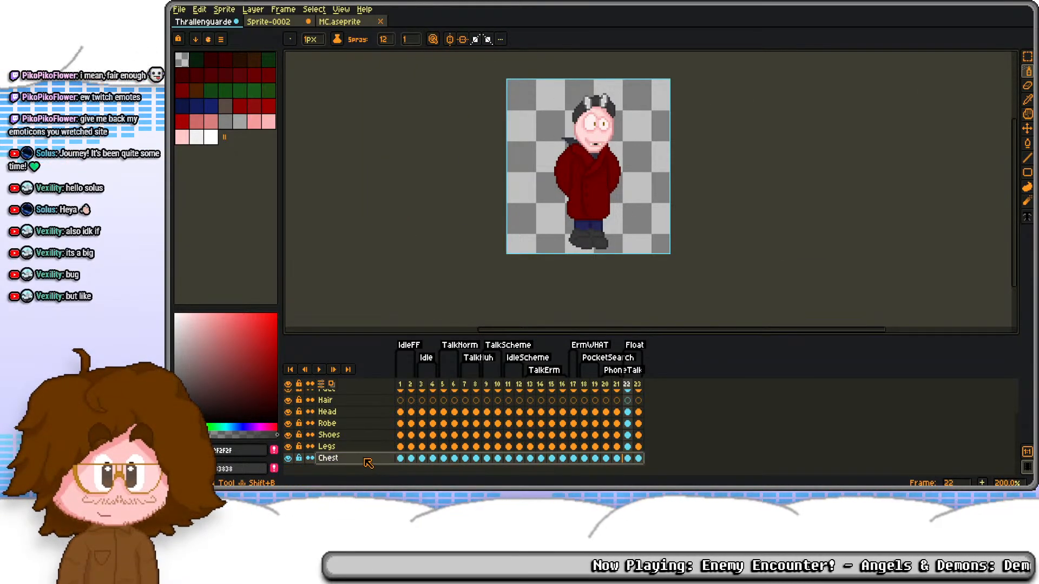
pyautogui.hotkey('shift', 'n')
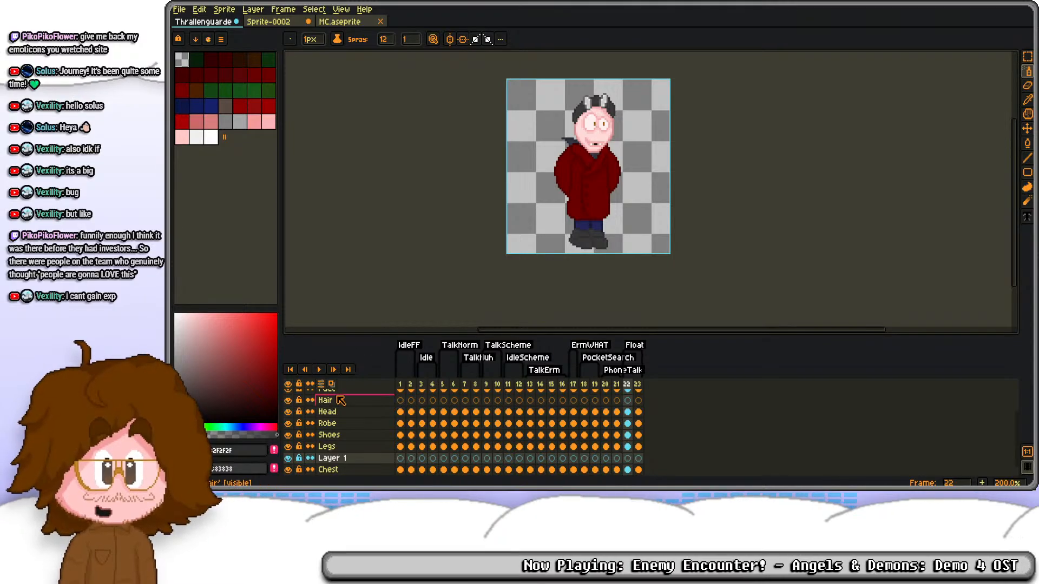
pyautogui.scroll(-1, 347, 473)
pyautogui.moveTo(354, 446); pyautogui.dragTo(393, 417)
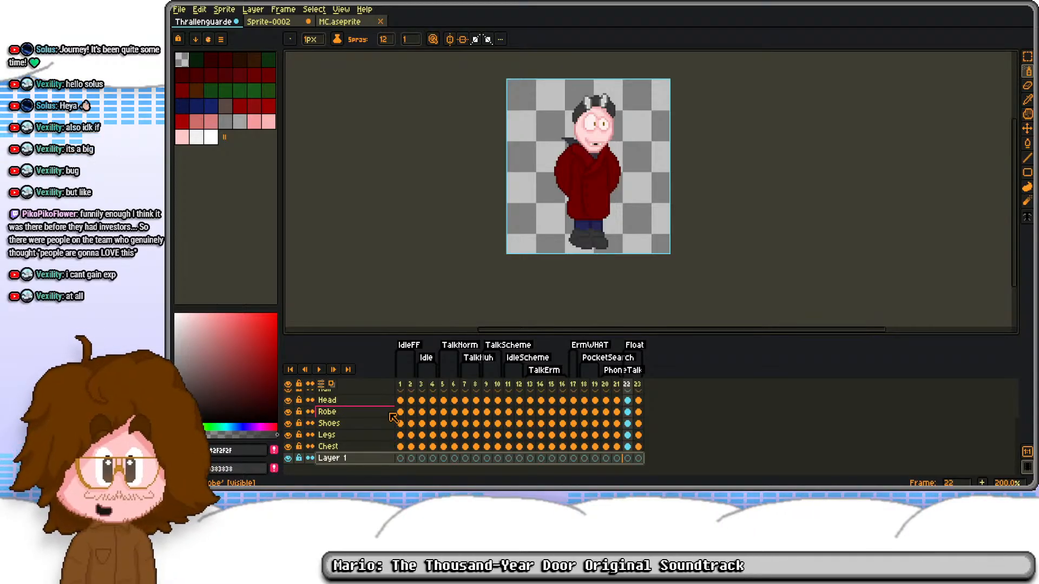
pyautogui.moveTo(393, 417); pyautogui.dragTo(393, 417)
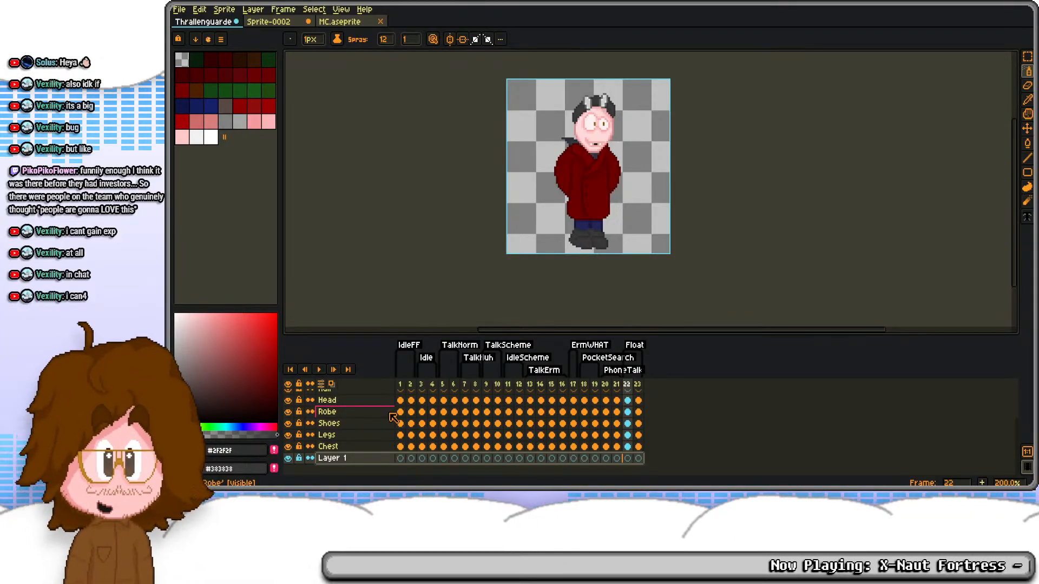
pyautogui.moveTo(393, 417); pyautogui.dragTo(389, 416)
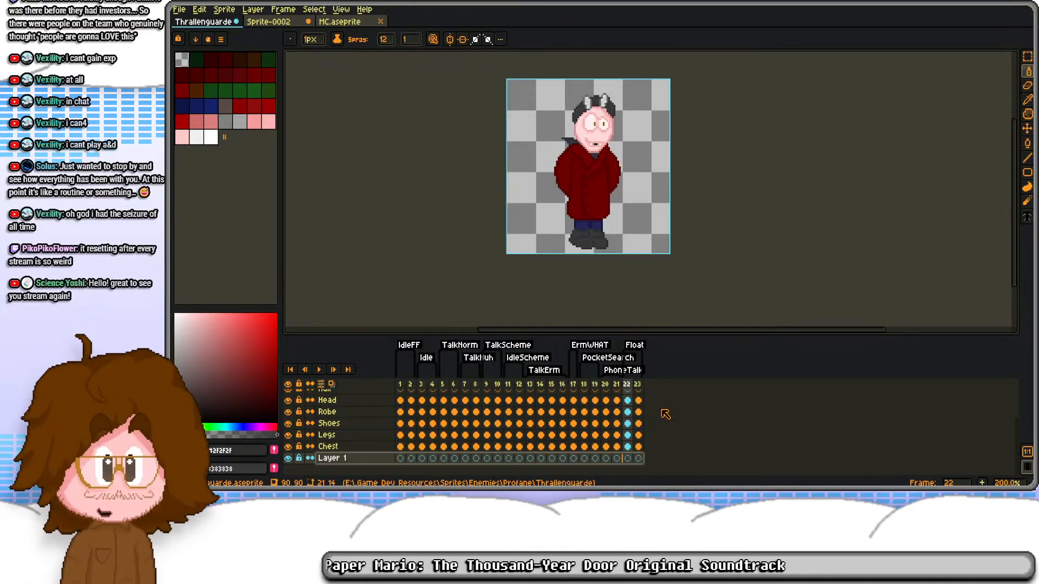
pyautogui.click(637, 385)
pyautogui.click(627, 384)
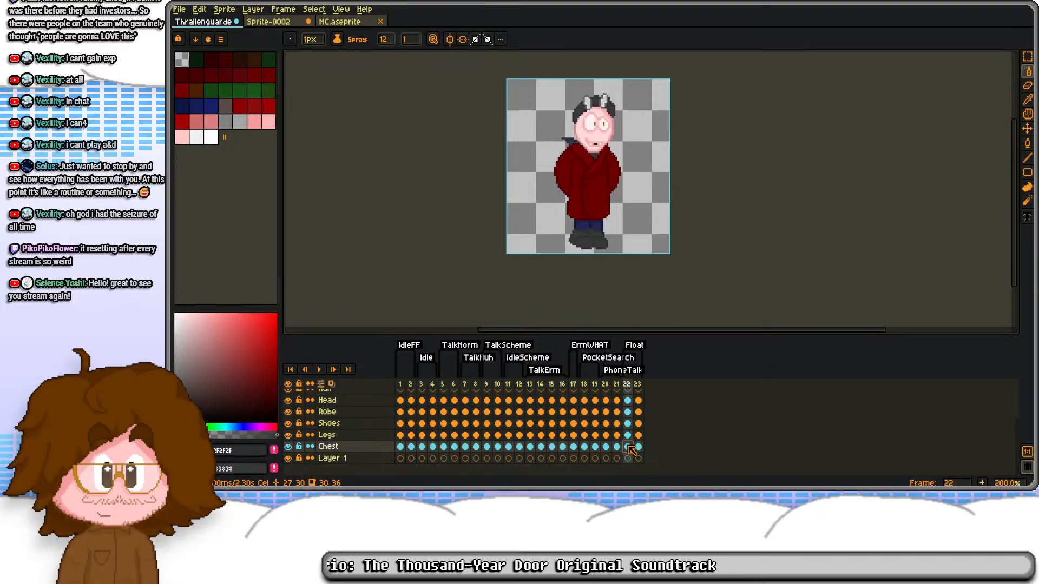
pyautogui.scroll(2, 638, 435)
pyautogui.click(639, 408)
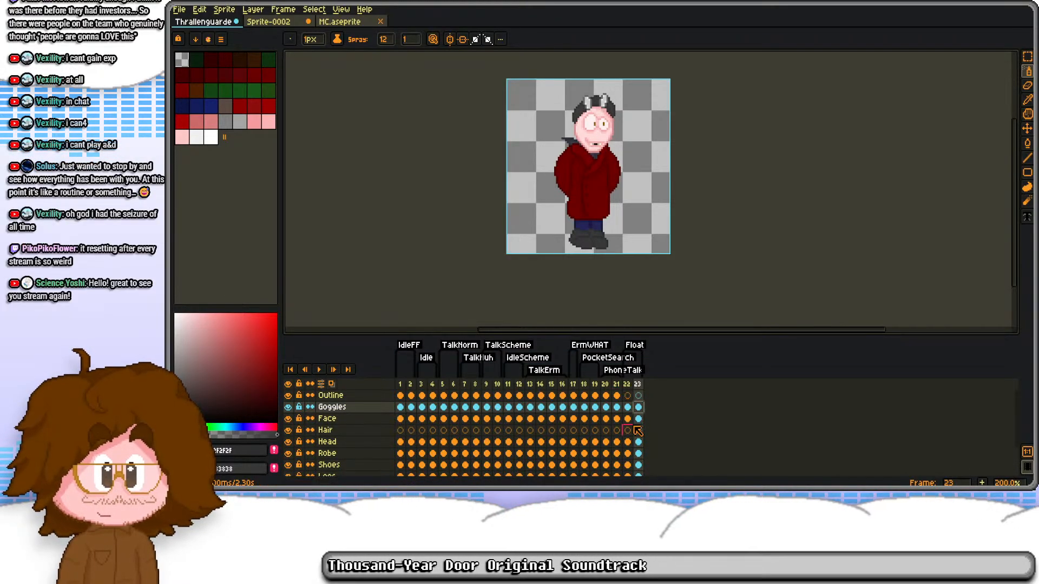
pyautogui.scroll(-2, 641, 419)
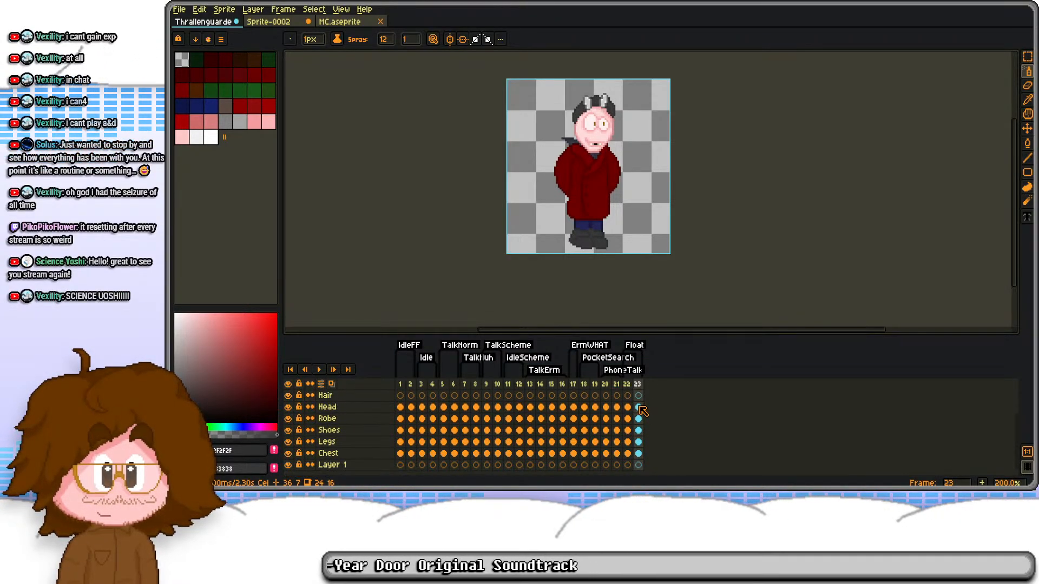
pyautogui.click(639, 435)
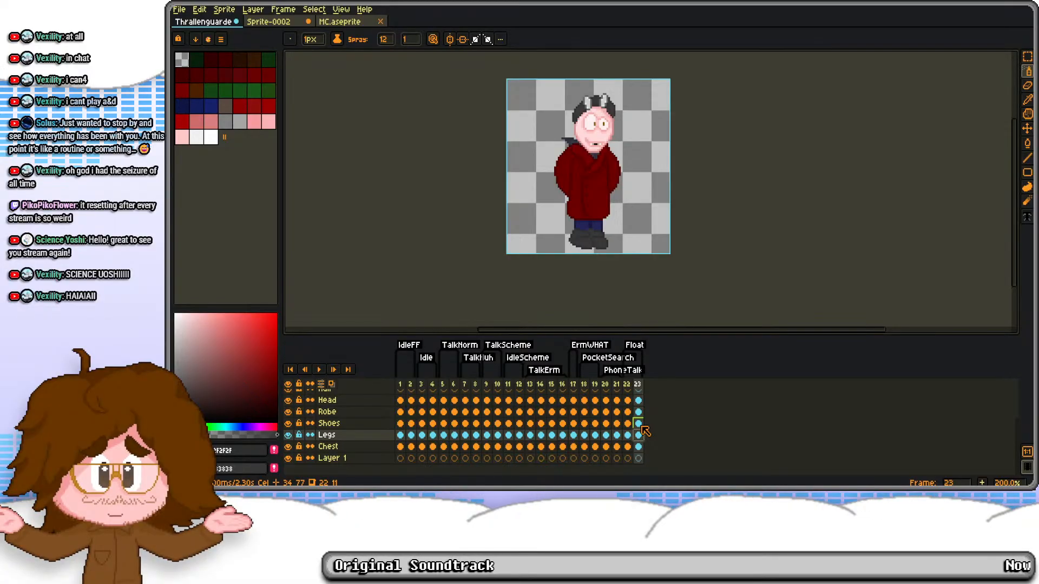
pyautogui.click(637, 428)
pyautogui.scroll(1, 632, 421)
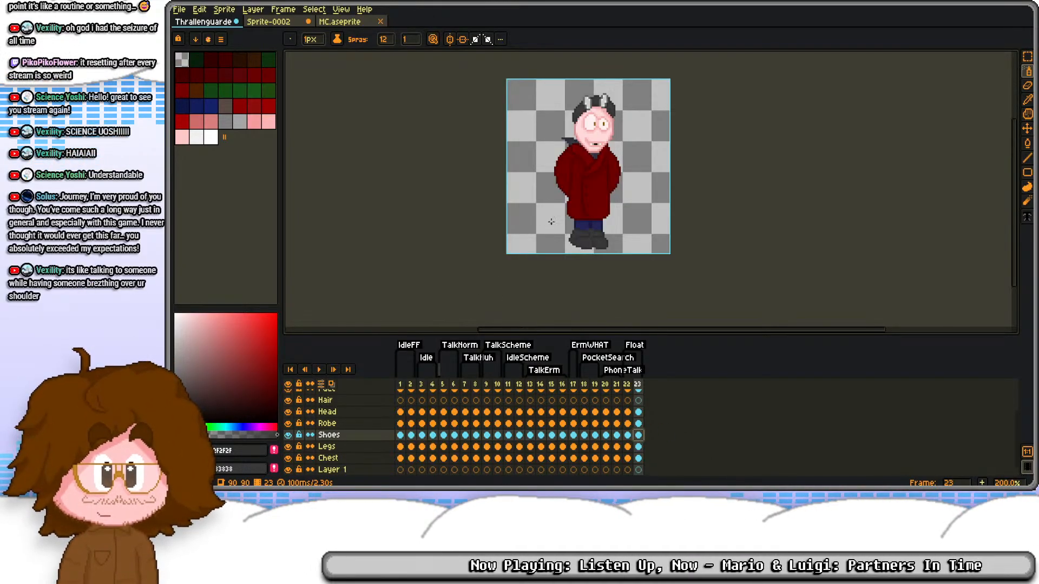
pyautogui.scroll(1, 584, 159)
pyautogui.scroll(-1, 585, 158)
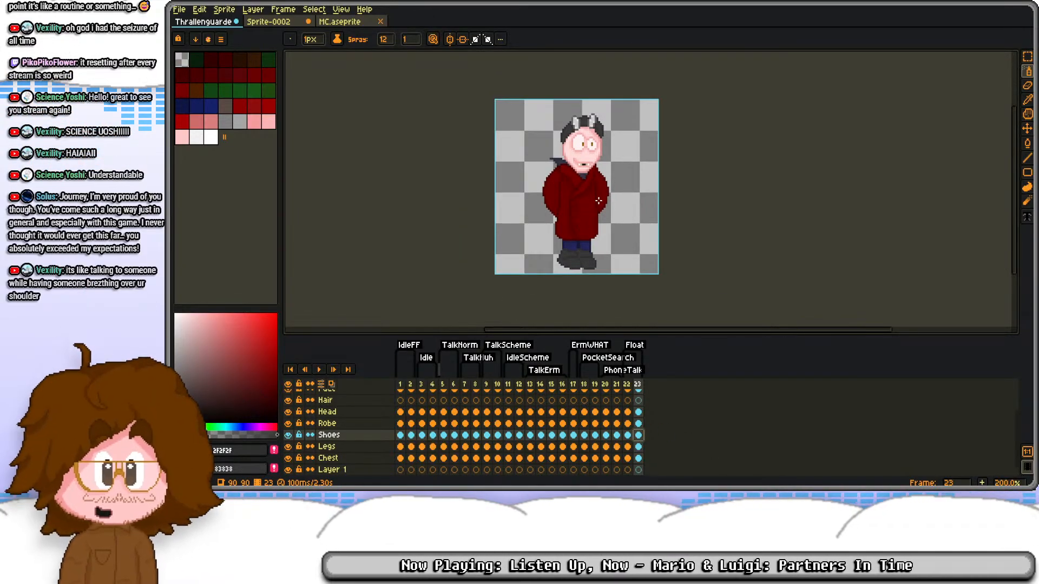
# Step: Move the Goggles through Robe cels on frame 23 down one pixel
pyautogui.click(628, 435)
pyautogui.scroll(3, 628, 422)
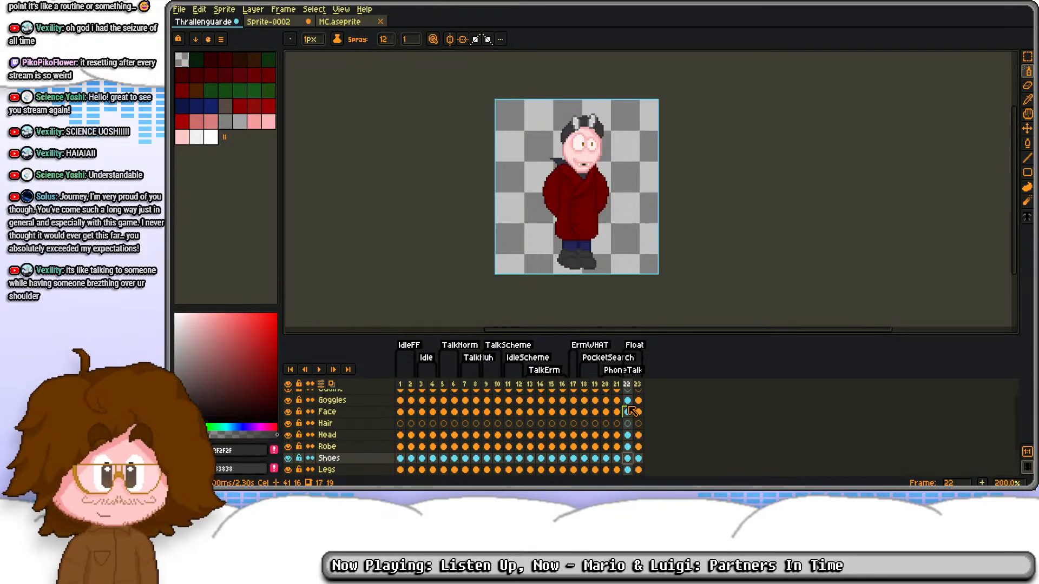
pyautogui.click(628, 406)
pyautogui.click(638, 407)
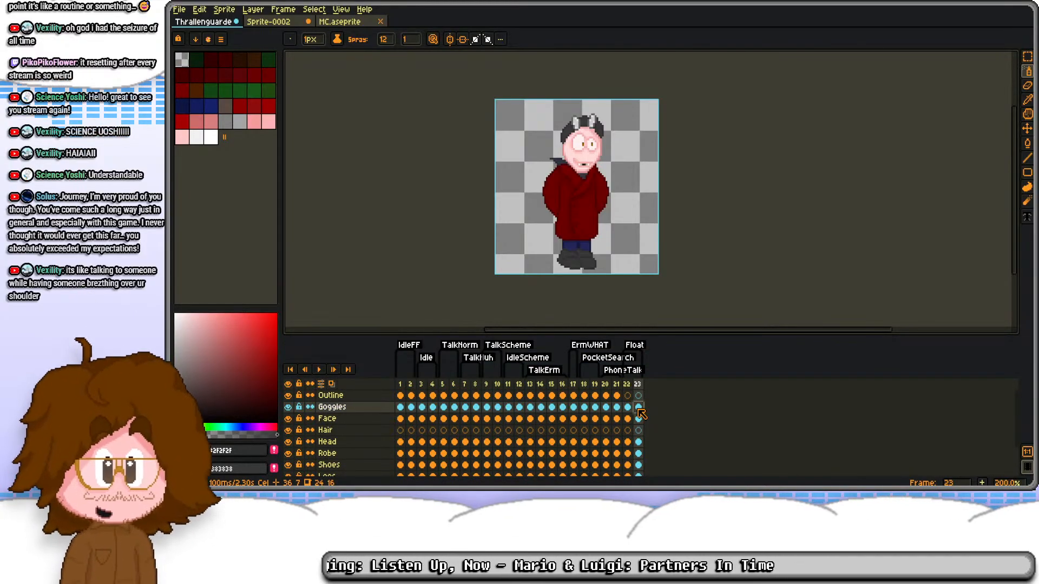
pyautogui.moveTo(637, 410); pyautogui.dragTo(638, 449)
pyautogui.press('m')
pyautogui.hotkey('ctrl', 'a')
pyautogui.press('Down')
pyautogui.hotkey('ctrl', 'd')
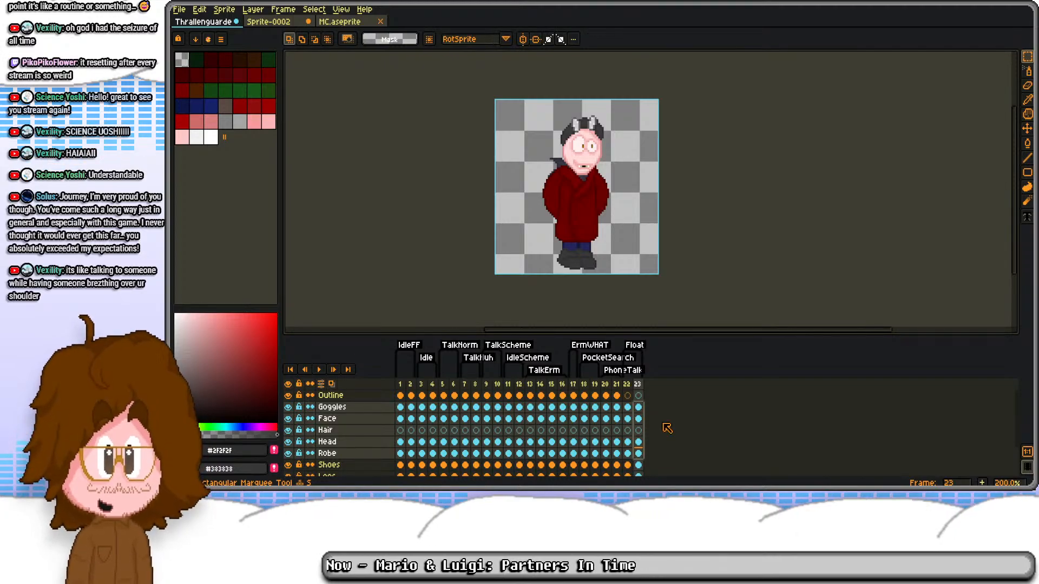
# Step: Rename the new bottom layer as Jets
pyautogui.scroll(-1, 634, 431)
pyautogui.scroll(-2, 635, 436)
pyautogui.click(628, 458)
pyautogui.doubleClick(361, 454)
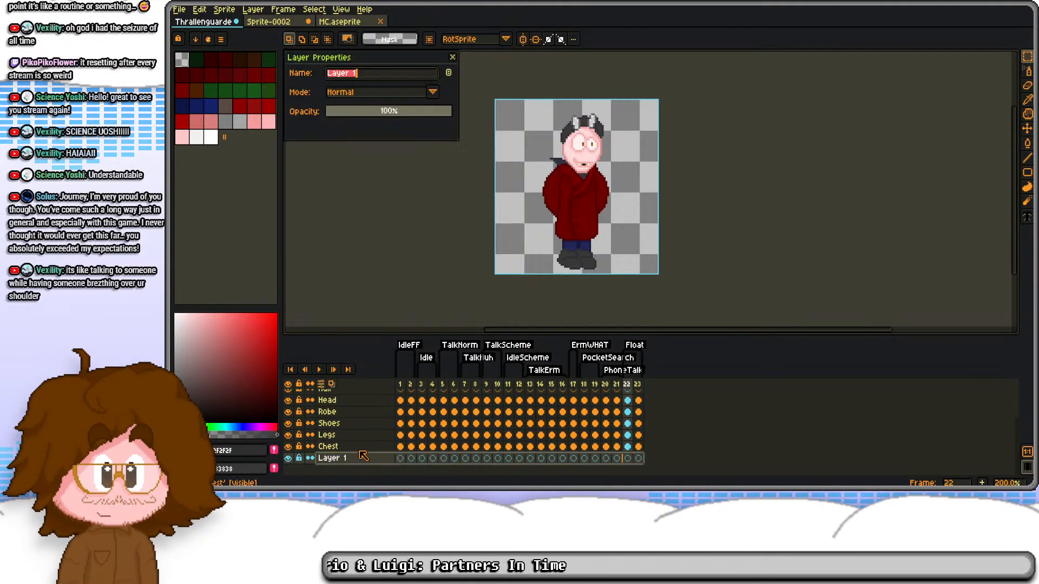
pyautogui.write('Jetpack')
pyautogui.press('BackSpace')
pyautogui.press('BackSpace')
pyautogui.press('BackSpace')
pyautogui.press('BackSpace')
pyautogui.write('s')
pyautogui.press('Return')
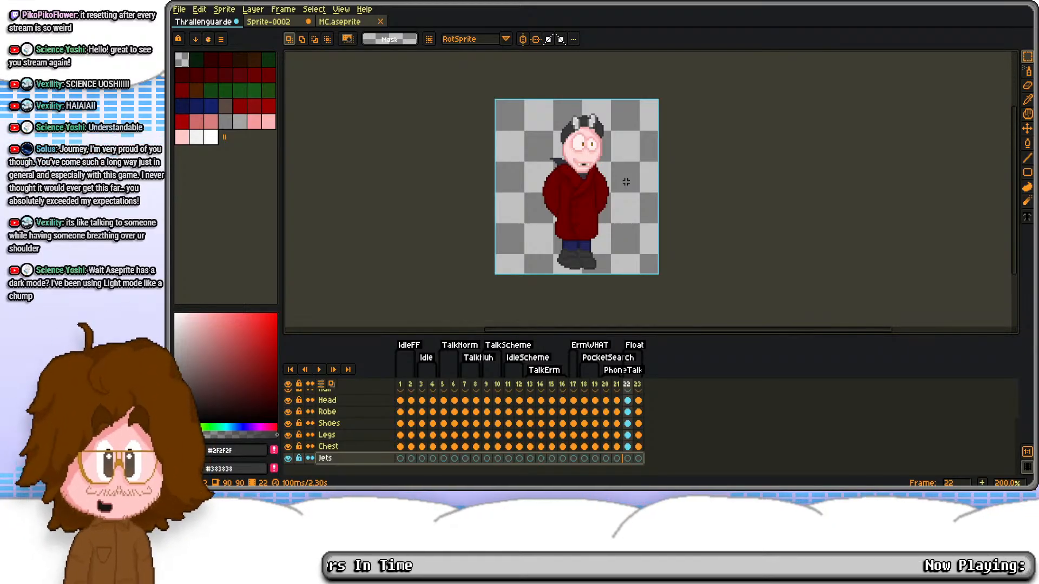
# Step: Move the Legs and Shoes cels on frame 23 down one pixel to follow the lowered body
pyautogui.click(639, 447)
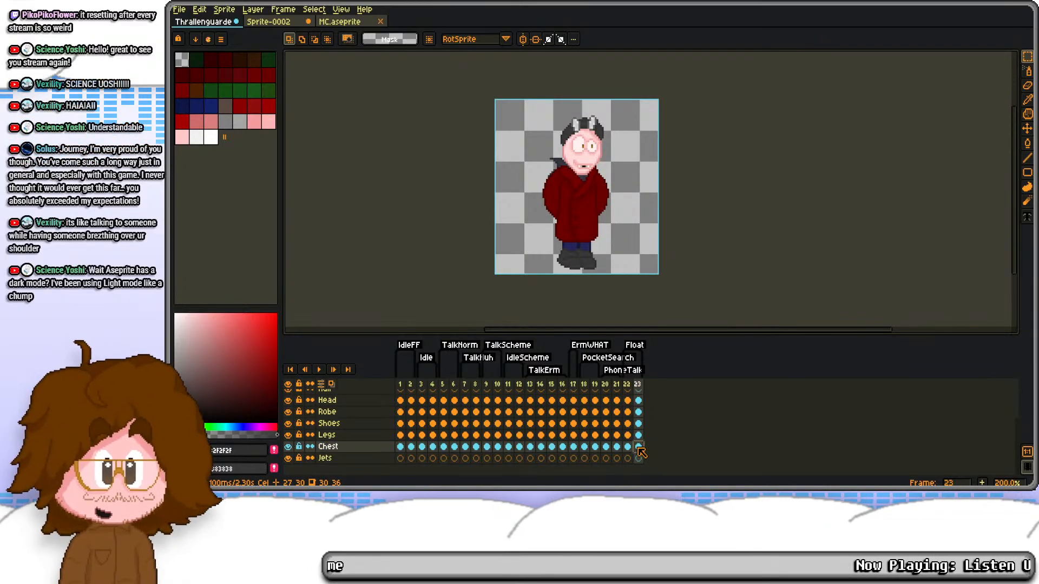
pyautogui.press('Up')
pyautogui.press('Up')
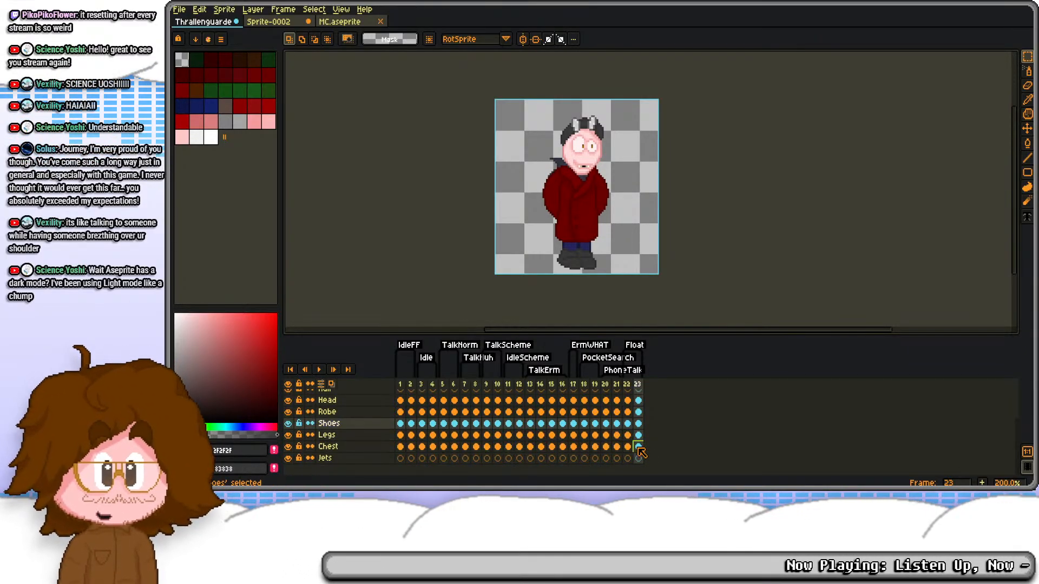
pyautogui.press('Down')
pyautogui.hotkey('ctrl', 'a')
pyautogui.hotkey('ctrl', 'd')
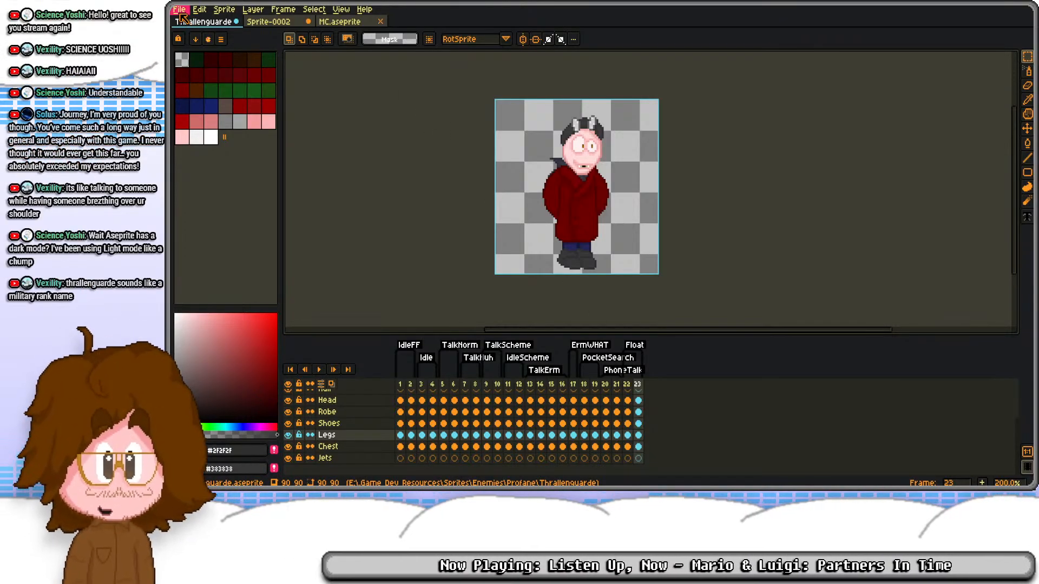
pyautogui.moveTo(392, 126); pyautogui.dragTo(382, 130)
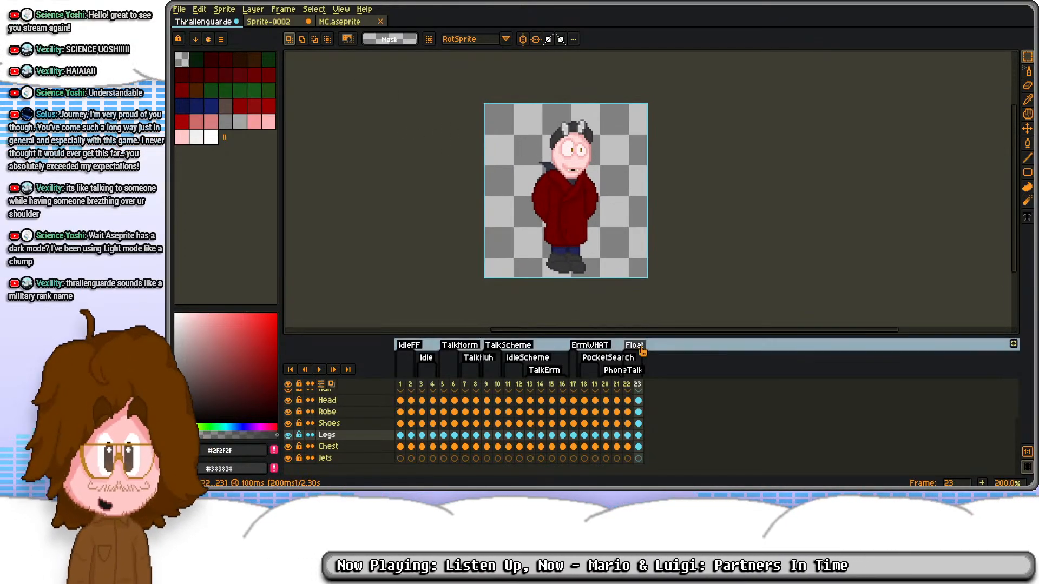
pyautogui.click(627, 447)
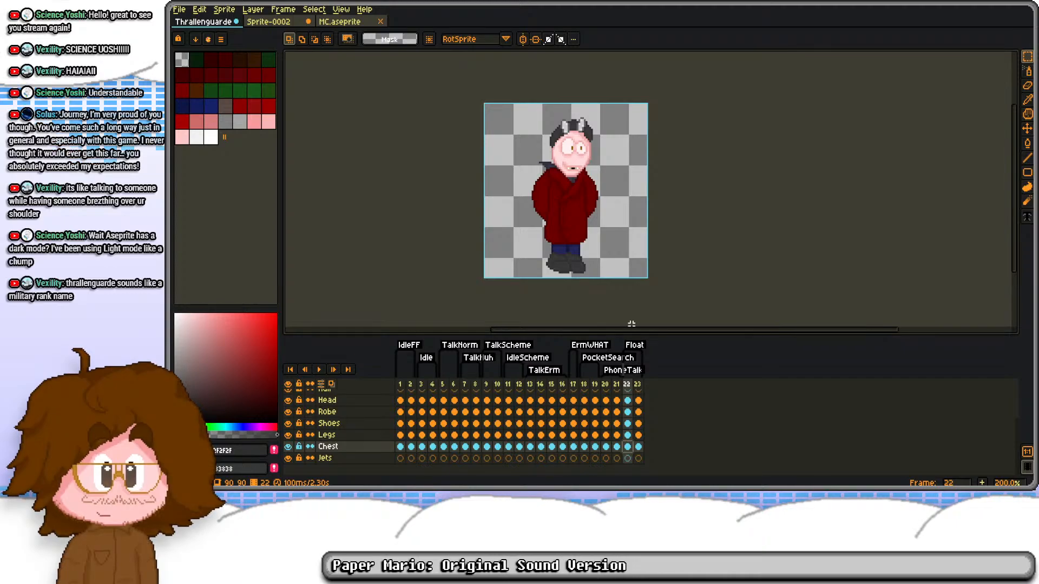
pyautogui.click(638, 447)
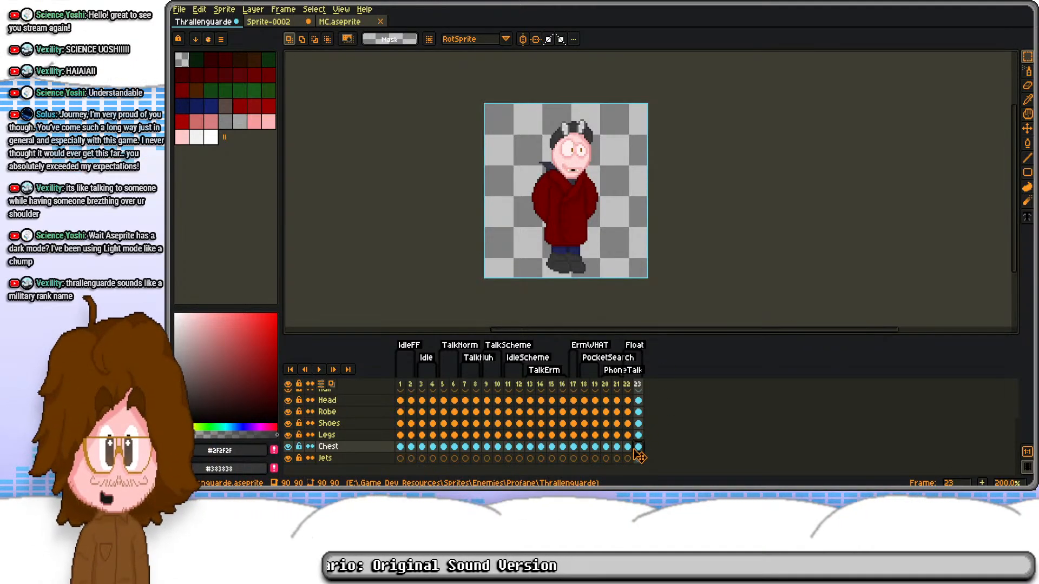
pyautogui.click(638, 423)
pyautogui.hotkey('ctrl', 'a')
pyautogui.hotkey('ctrl', 'd')
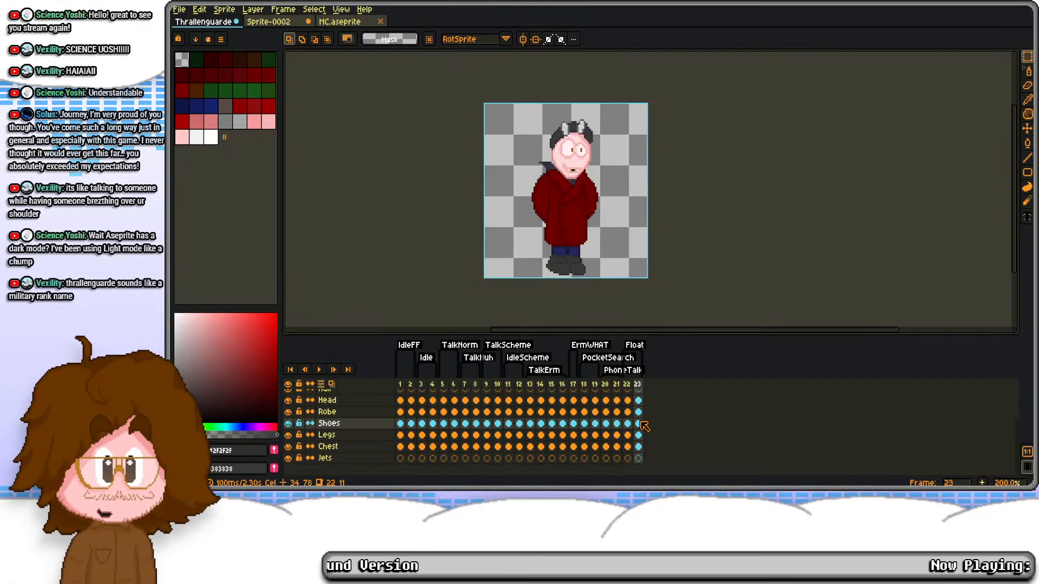
# Step: Move the Chest cel on frame 23 down one pixel and flip between neighbouring frames to check the bobbing
pyautogui.press('Down')
pyautogui.press('Down')
pyautogui.hotkey('ctrl', 'a')
pyautogui.hotkey('ctrl', 'd')
pyautogui.press('Left')
pyautogui.press('Left')
pyautogui.press('Left')
pyautogui.press('Right')
pyautogui.press('Right')
pyautogui.press('Right')
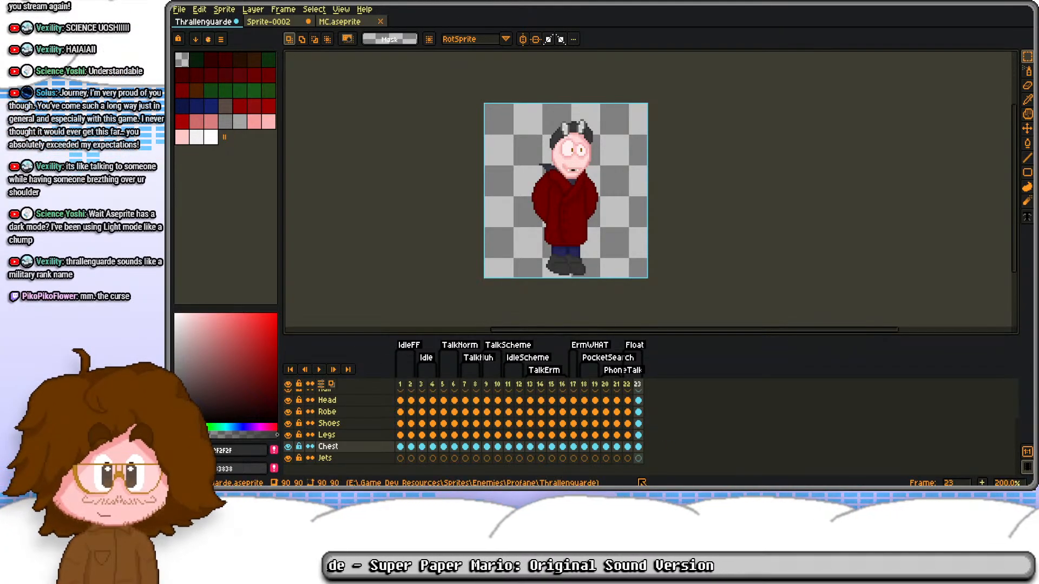
# Step: On frame 22 of Jets, sketch the rounded top and sides of a grey jetpack beside the body using vertical symmetry
pyautogui.click(627, 458)
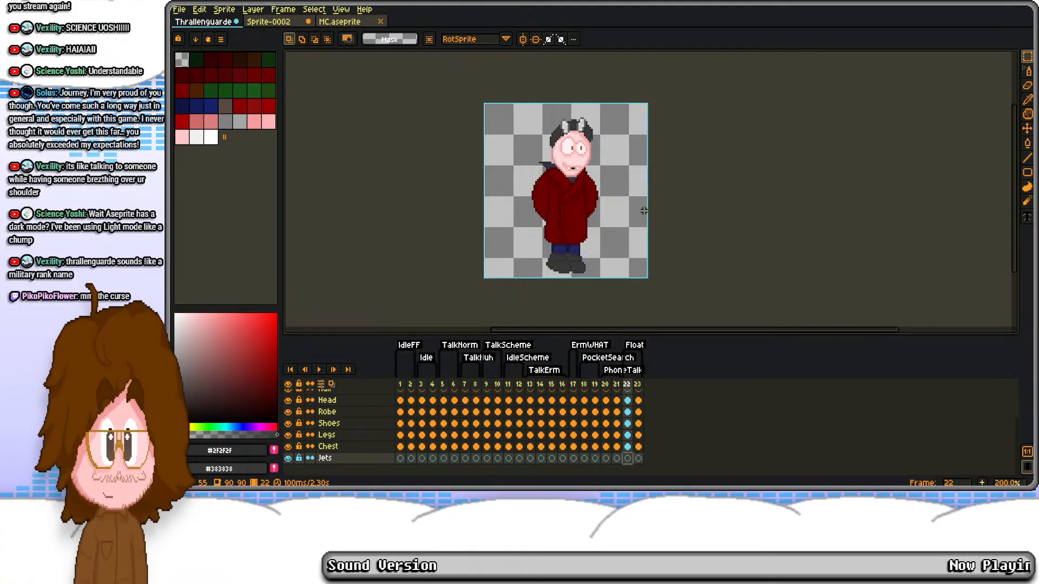
pyautogui.scroll(1, 527, 272)
pyautogui.scroll(1, 627, 398)
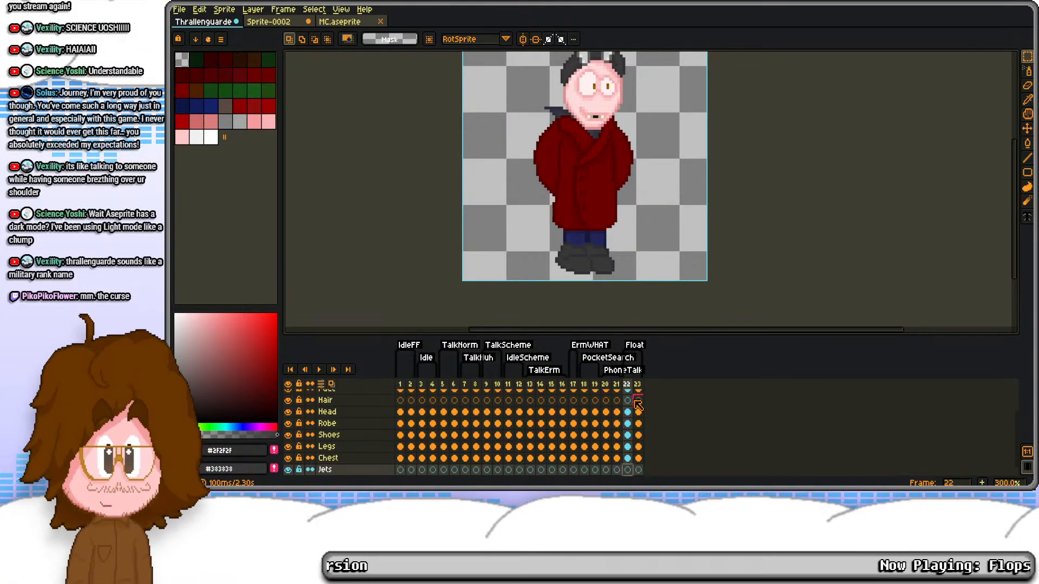
pyautogui.moveTo(534, 216); pyautogui.dragTo(541, 273)
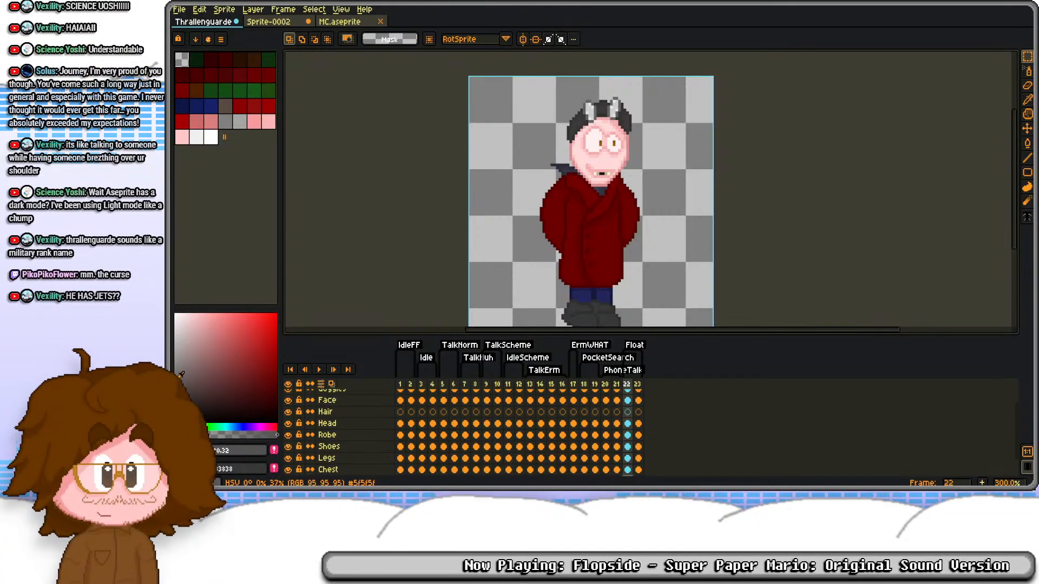
pyautogui.press('b')
pyautogui.scroll(2, 594, 156)
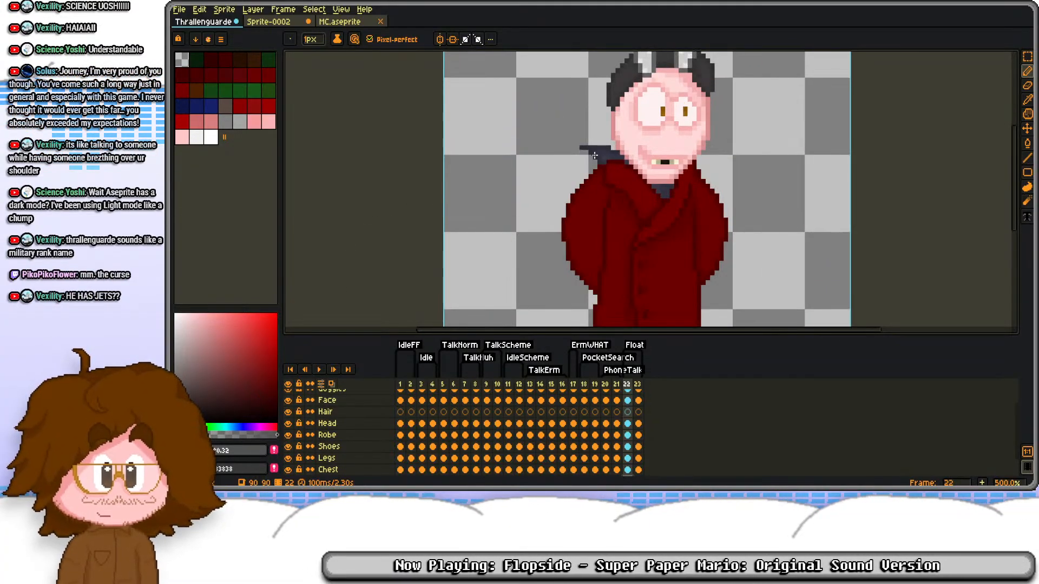
pyautogui.moveTo(585, 157)
pyautogui.mouseDown()
pyautogui.moveTo(562, 179)
pyautogui.moveTo(555, 222)
pyautogui.mouseUp()
pyautogui.hotkey('ctrl', 'z')
pyautogui.click(439, 39)
pyautogui.moveTo(647, 54); pyautogui.dragTo(512, 58)
pyautogui.moveTo(508, 143)
pyautogui.mouseDown()
pyautogui.moveTo(473, 162)
pyautogui.moveTo(459, 271)
pyautogui.mouseUp()
pyautogui.hotkey('ctrl', 'z')
pyautogui.moveTo(510, 138)
pyautogui.mouseDown()
pyautogui.moveTo(487, 143)
pyautogui.moveTo(474, 177)
pyautogui.moveTo(476, 295)
pyautogui.mouseUp()
# Step: Smooth the jetpack outline's stray pixels and close its lower end with two rounded, mirrored tips
pyautogui.scroll(2, 470, 276)
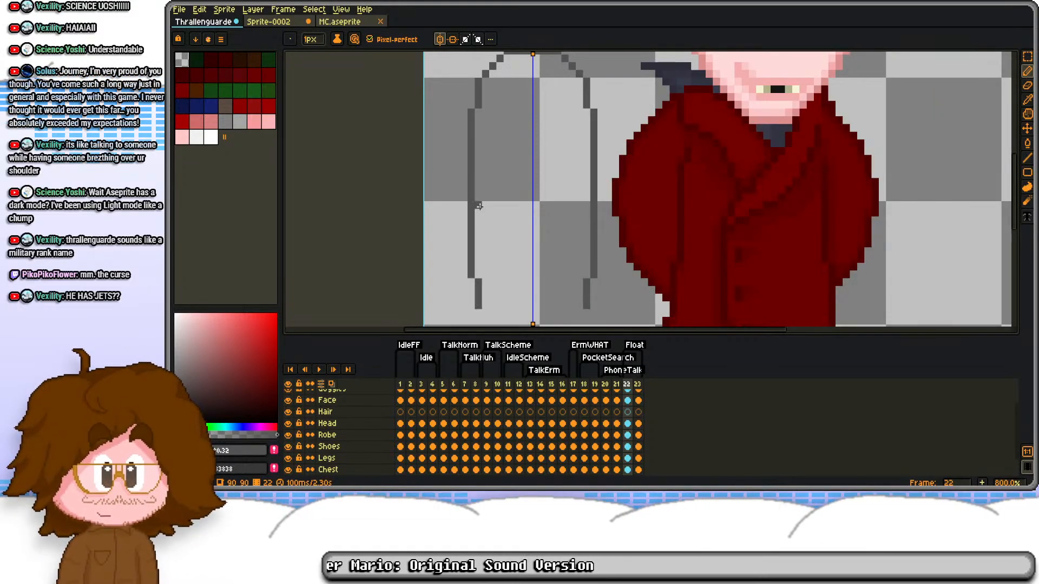
pyautogui.click(485, 79)
pyautogui.rightClick(479, 81)
pyautogui.click(484, 305)
pyautogui.rightClick(480, 305)
pyautogui.click(485, 313)
pyautogui.click(490, 319)
pyautogui.moveTo(498, 307)
pyautogui.mouseDown()
pyautogui.moveTo(495, 261)
pyautogui.moveTo(522, 289)
pyautogui.mouseUp()
pyautogui.click(495, 290)
pyautogui.hotkey('ctrl', 'z')
pyautogui.rightClick(521, 289)
pyautogui.rightClick(519, 289)
pyautogui.click(523, 275)
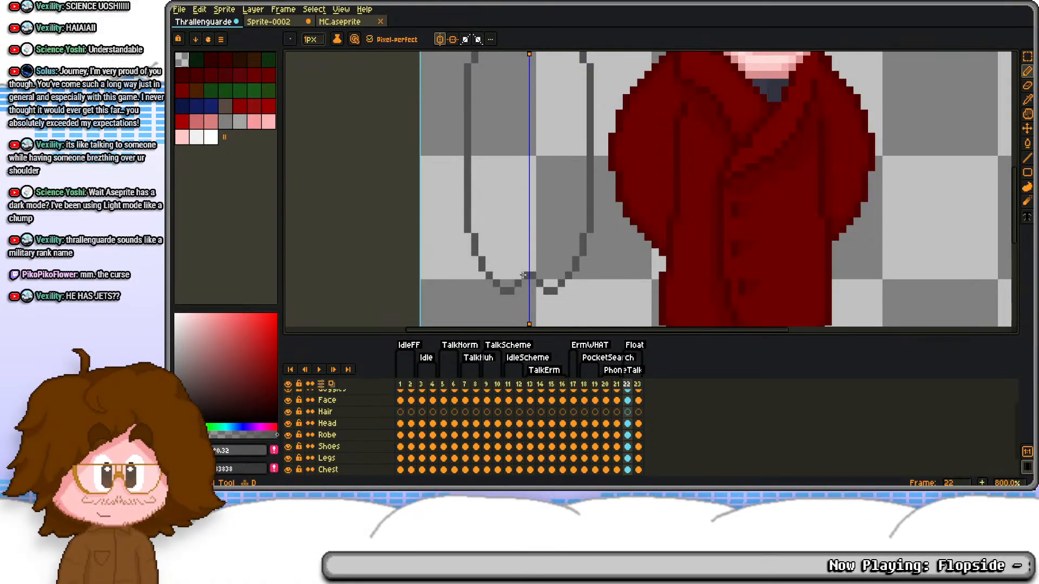
# Step: Clean up the notch between the jetpack's lower tips and draw a vertical divider down its middle
pyautogui.press('e')
pyautogui.moveTo(496, 283)
pyautogui.mouseDown()
pyautogui.moveTo(518, 276)
pyautogui.moveTo(494, 283)
pyautogui.moveTo(485, 270)
pyautogui.moveTo(517, 261)
pyautogui.mouseUp()
pyautogui.press('d')
pyautogui.scroll(3, 525, 216)
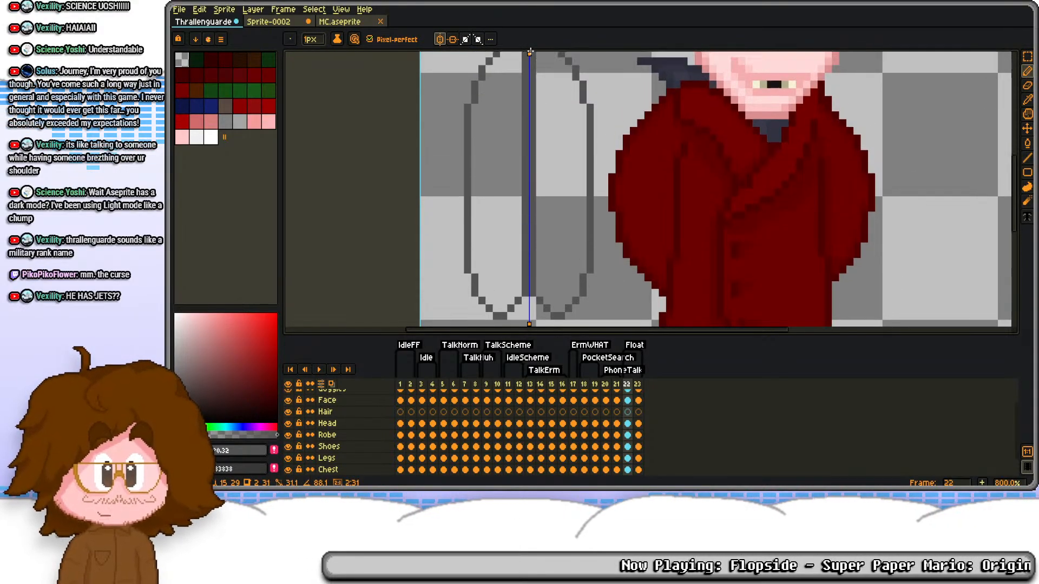
pyautogui.scroll(-4, 528, 164)
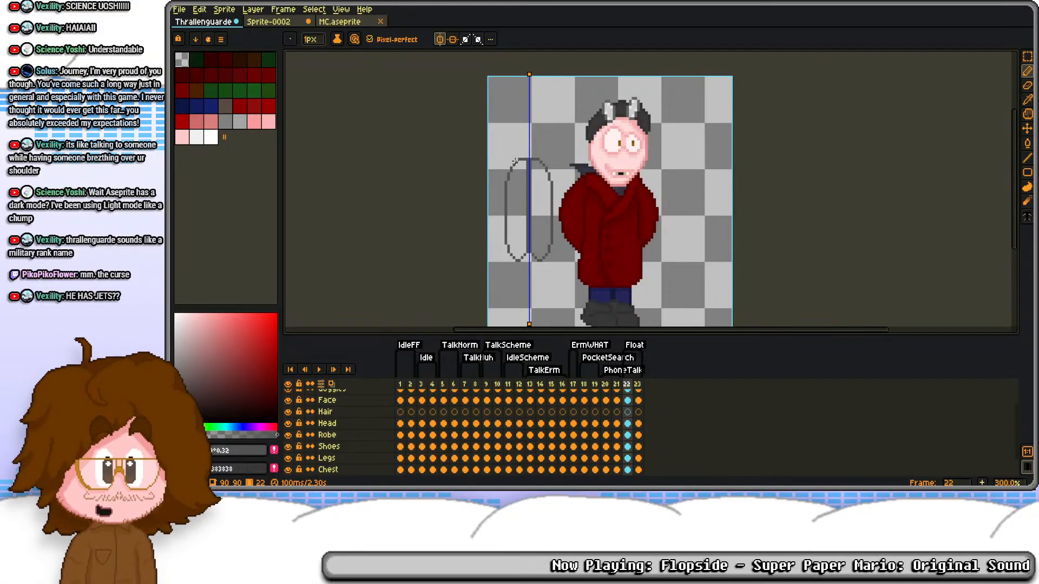
# Step: Fill both halves of the jetpack with grey and move it behind the character's back
pyautogui.press('g')
pyautogui.click(518, 202)
pyautogui.hotkey('ctrl', 'z')
pyautogui.rightClick(176, 381)
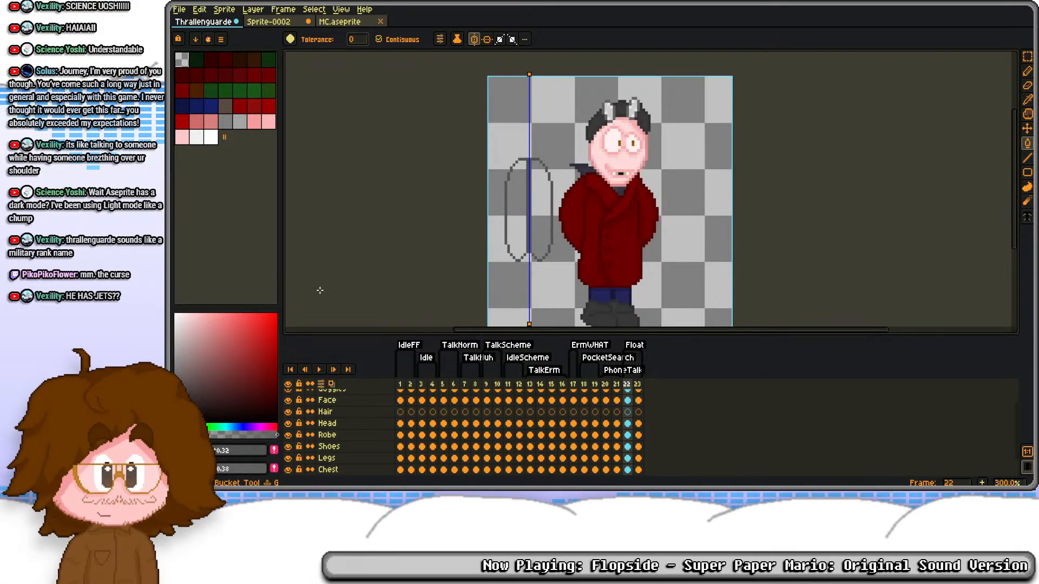
pyautogui.rightClick(517, 213)
pyautogui.press('m')
pyautogui.hotkey('ctrl', 'a')
pyautogui.moveTo(538, 220); pyautogui.dragTo(601, 225)
pyautogui.hotkey('ctrl', 'd')
# Step: Add a new layer below Jets and name it FXBACK
pyautogui.scroll(-2, 344, 470)
pyautogui.click(348, 459)
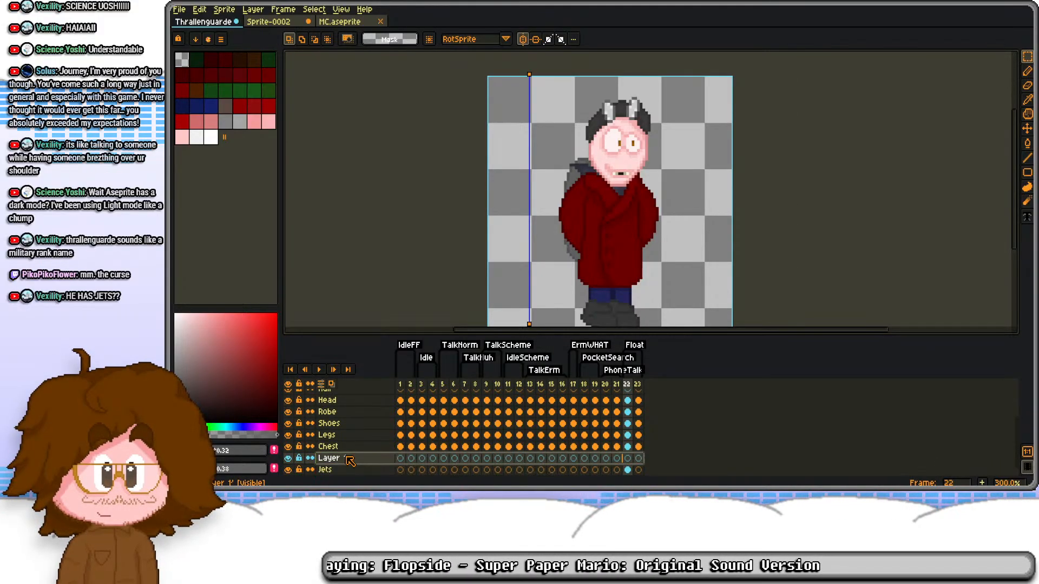
pyautogui.rightClick(350, 460)
pyautogui.click(357, 411)
pyautogui.moveTo(337, 460); pyautogui.dragTo(346, 472)
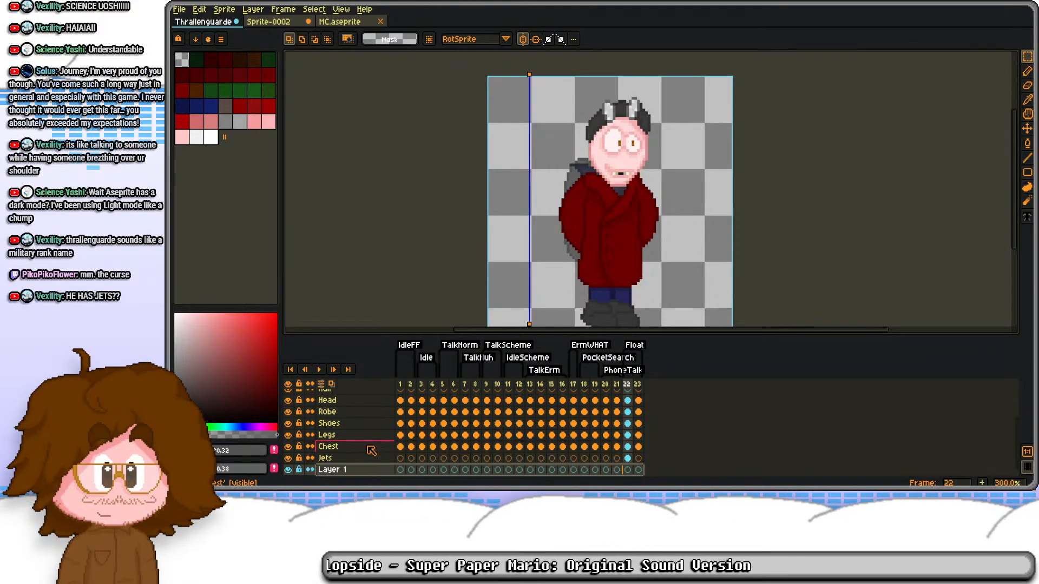
pyautogui.press('F2')
pyautogui.write('FXBACK')
pyautogui.press('Return')
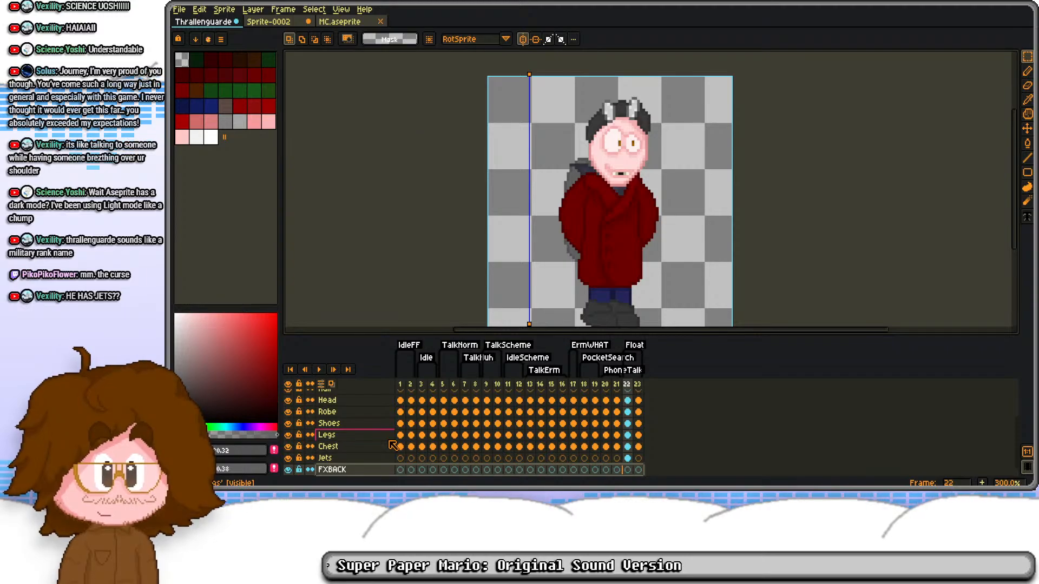
# Step: Copy the Jets cel from frame 22 to frame 23 and turn off the vertical symmetry
pyautogui.click(629, 459)
pyautogui.moveTo(641, 461); pyautogui.dragTo(639, 458)
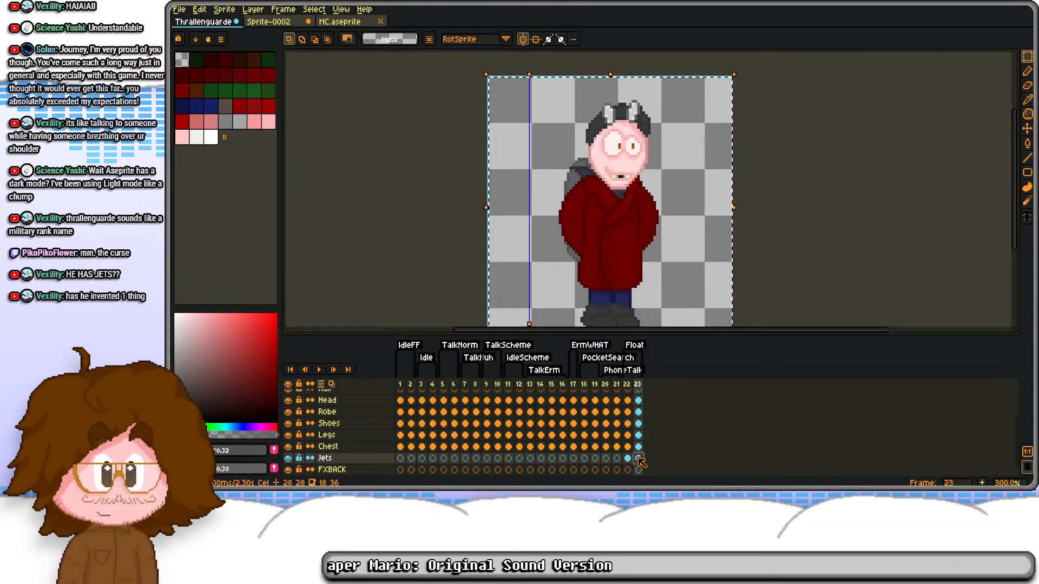
pyautogui.click(523, 39)
pyautogui.moveTo(544, 174); pyautogui.dragTo(514, 148)
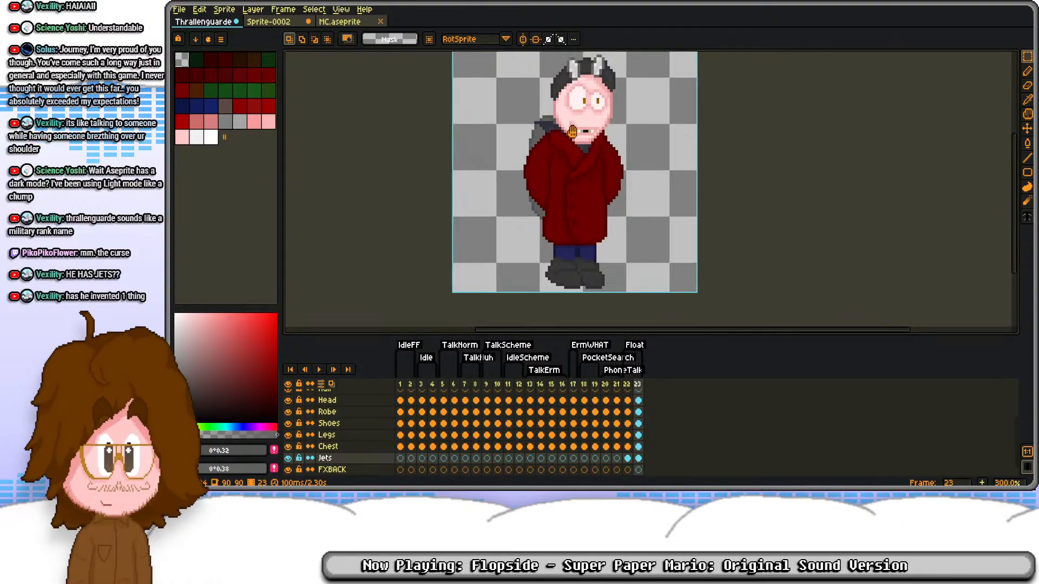
# Step: Check the jetpack's placement on frames 22 and 23 of Jets, and save the sprite file
pyautogui.scroll(-1, 563, 135)
pyautogui.scroll(1, 563, 170)
pyautogui.scroll(1, 552, 227)
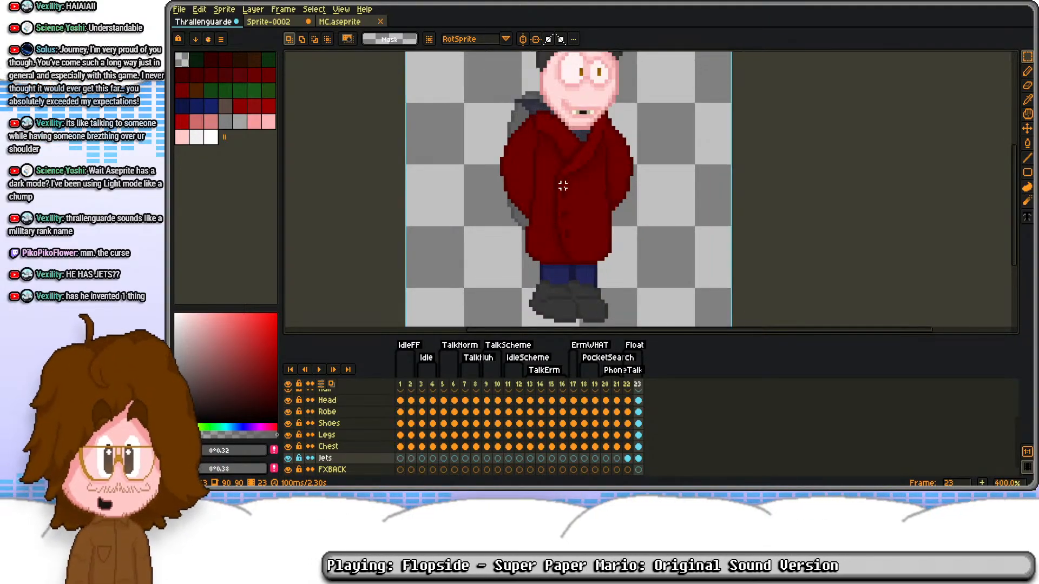
pyautogui.scroll(-1, 552, 228)
pyautogui.click(630, 469)
pyautogui.click(628, 462)
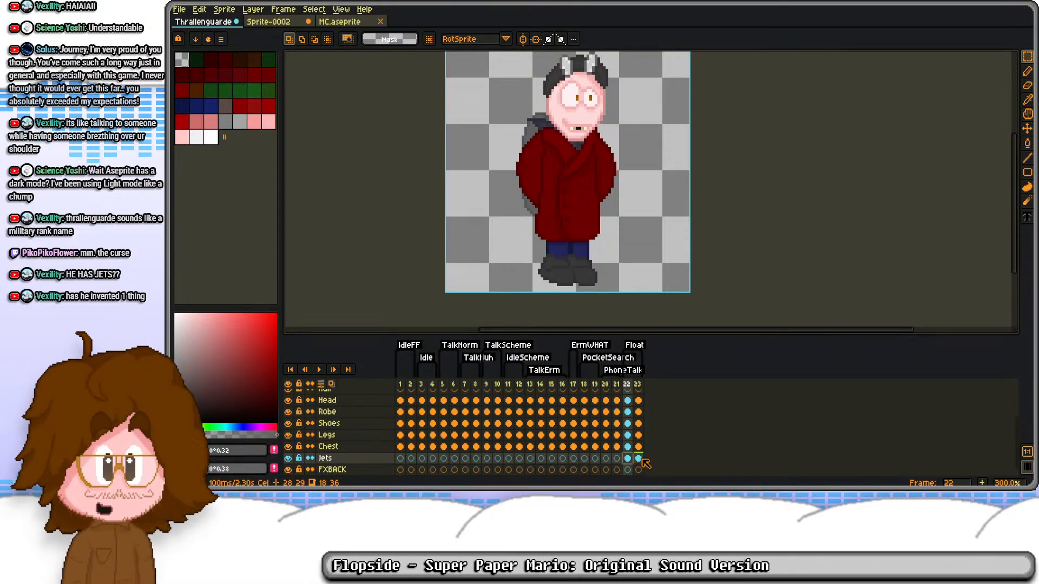
pyautogui.click(640, 459)
pyautogui.hotkey('ctrl', 's')
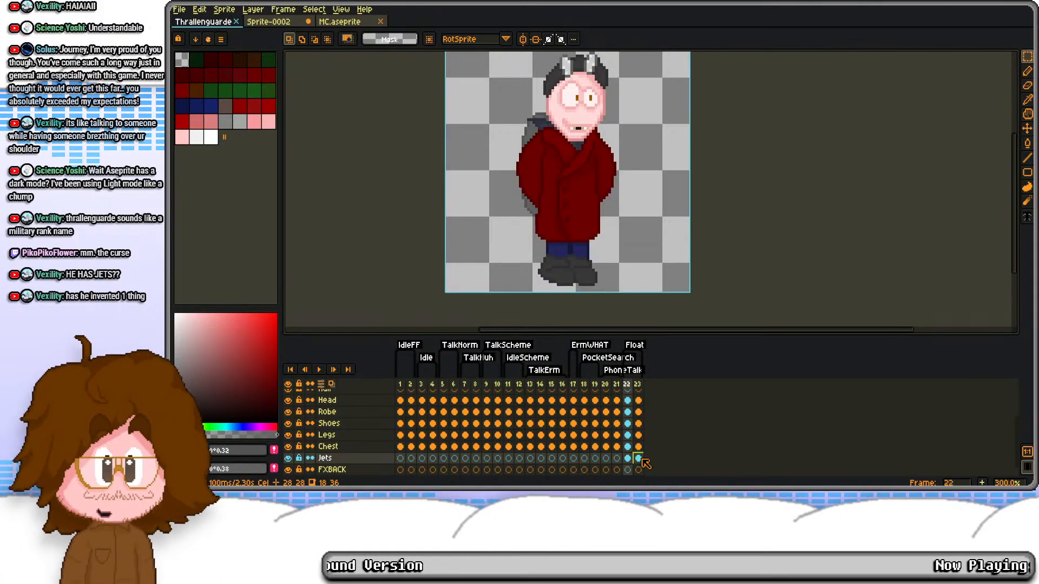
# Step: Copy the first two flame cels of the FX layer in MC.aseprite's OnFire animation, frames 328 and 329
pyautogui.click(628, 470)
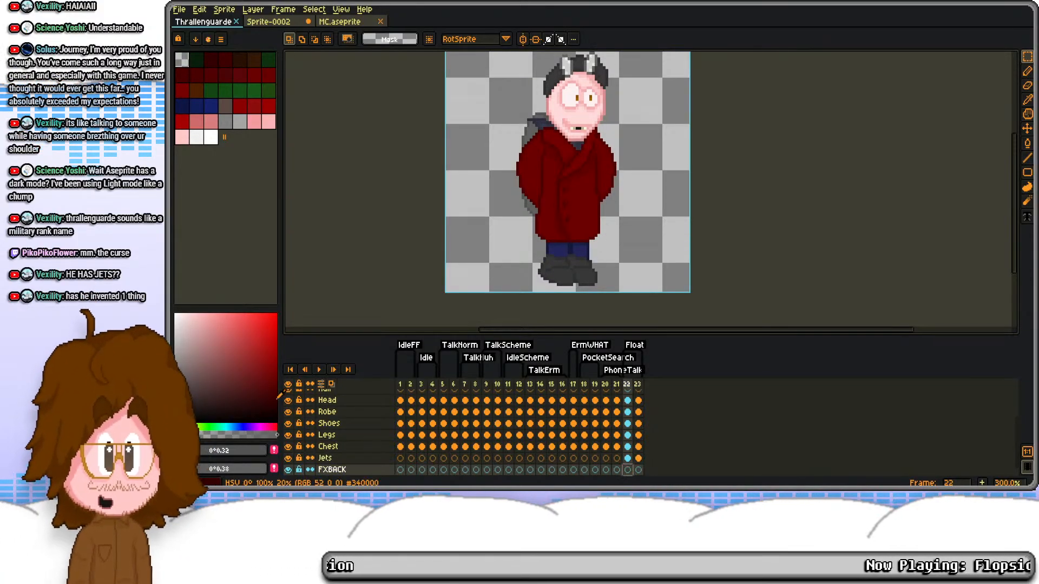
pyautogui.click(333, 23)
pyautogui.scroll(-3, 682, 417)
pyautogui.scroll(3, 687, 406)
pyautogui.hscroll(10, 688, 403)
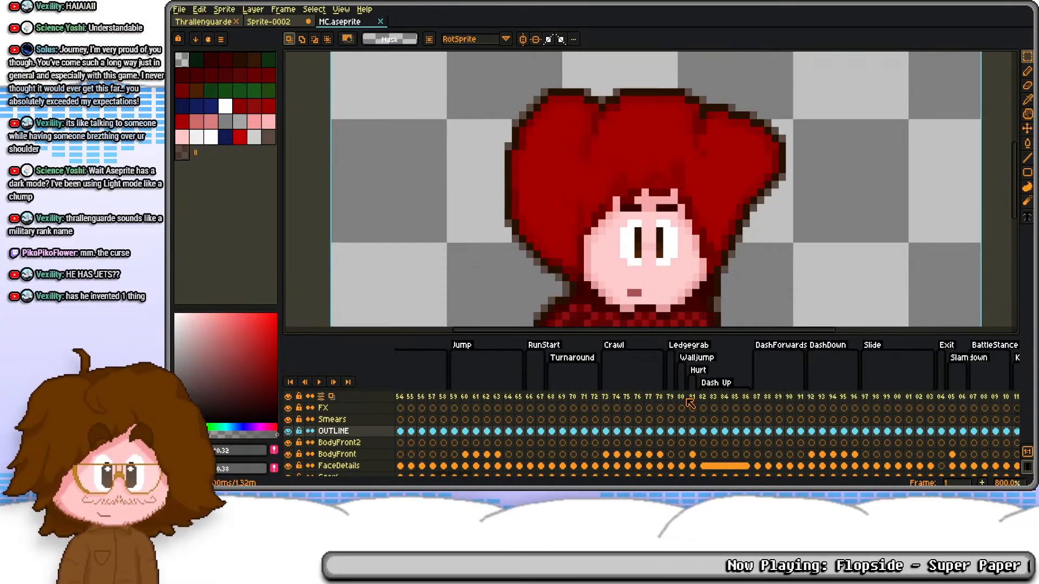
pyautogui.hscroll(8, 680, 403)
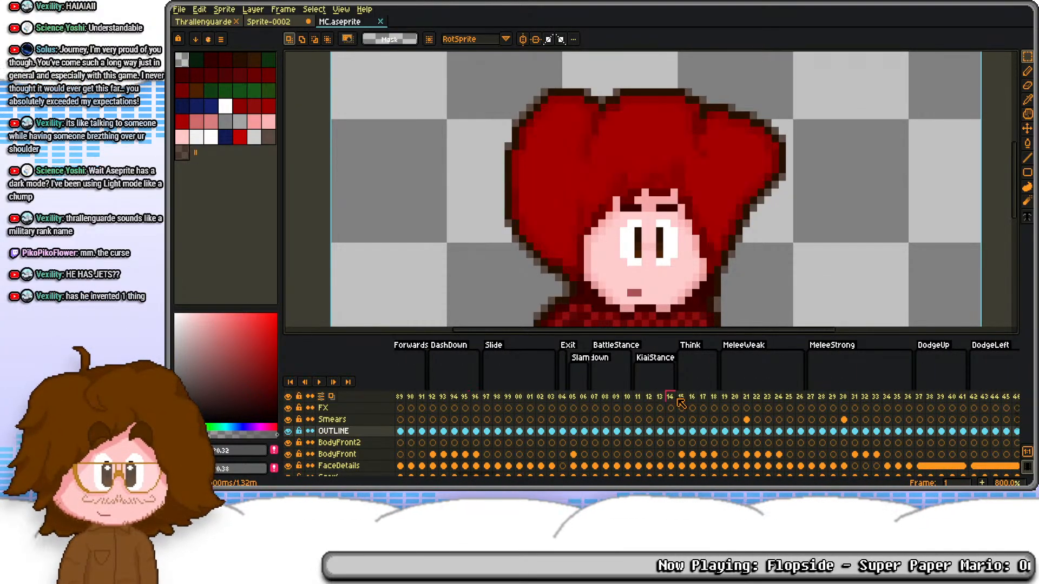
pyautogui.hscroll(12, 648, 431)
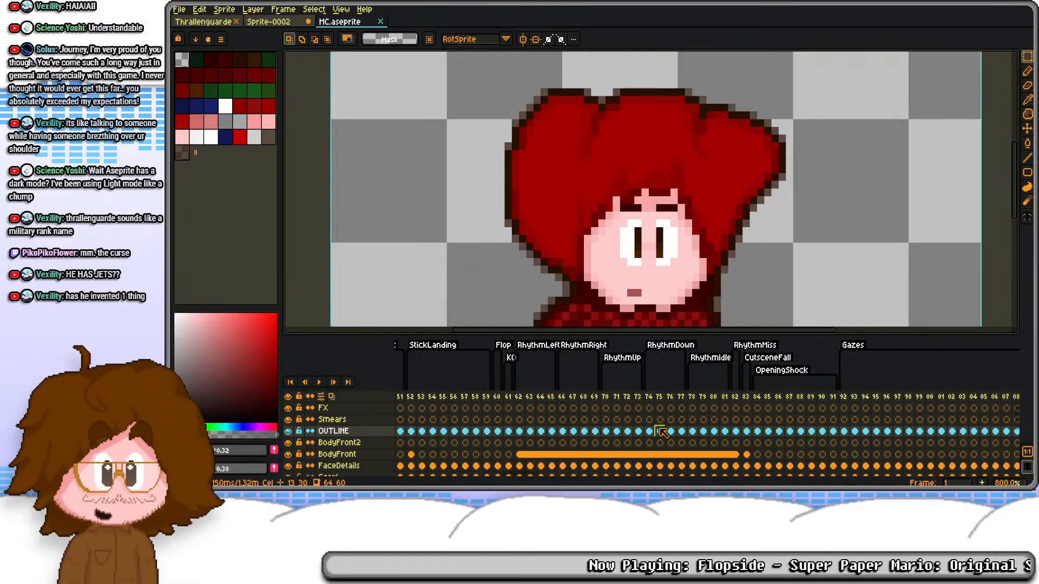
pyautogui.hscroll(8, 673, 409)
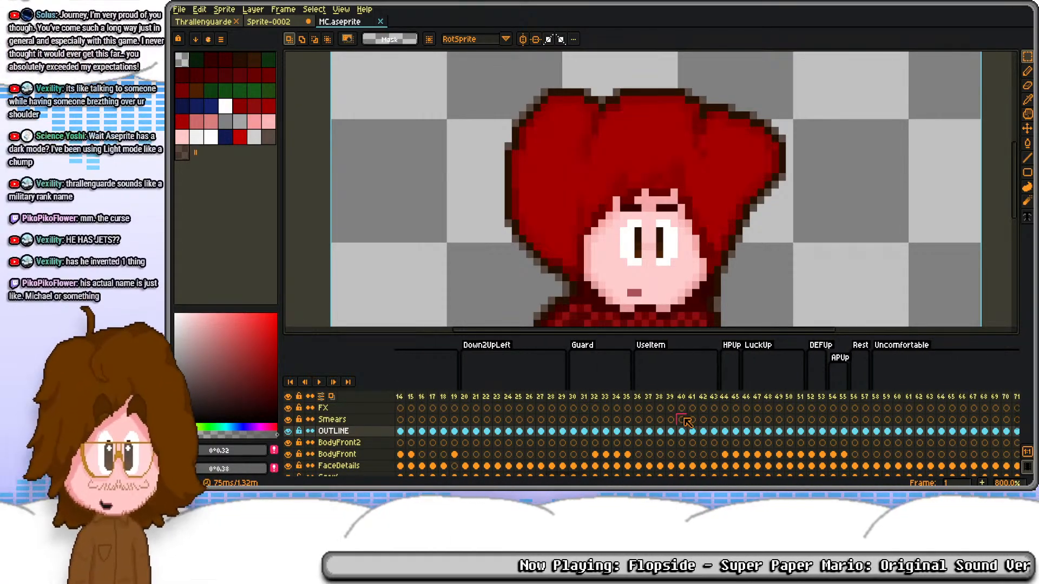
pyautogui.hscroll(8, 673, 411)
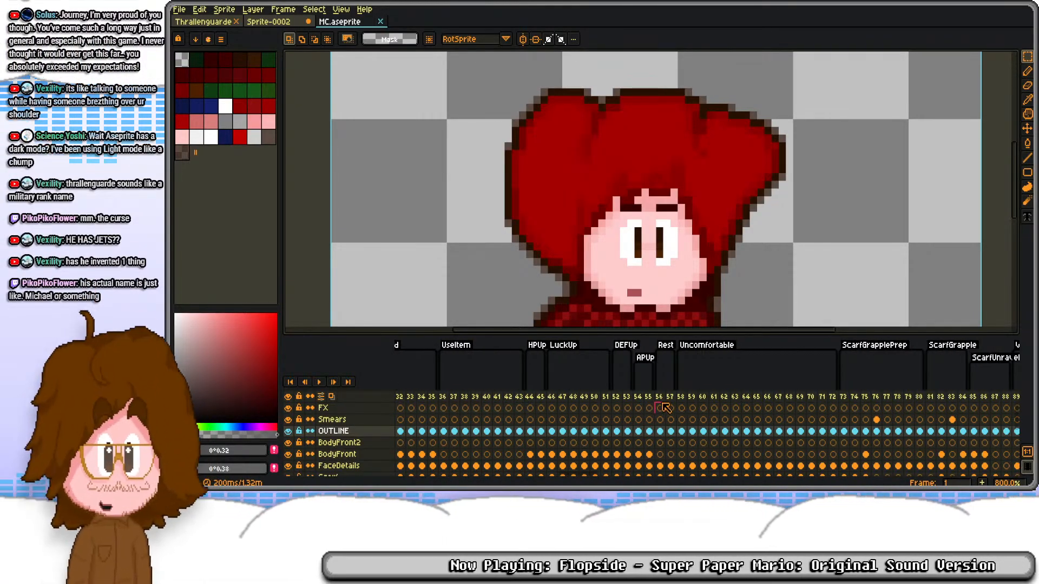
pyautogui.hscroll(5, 670, 408)
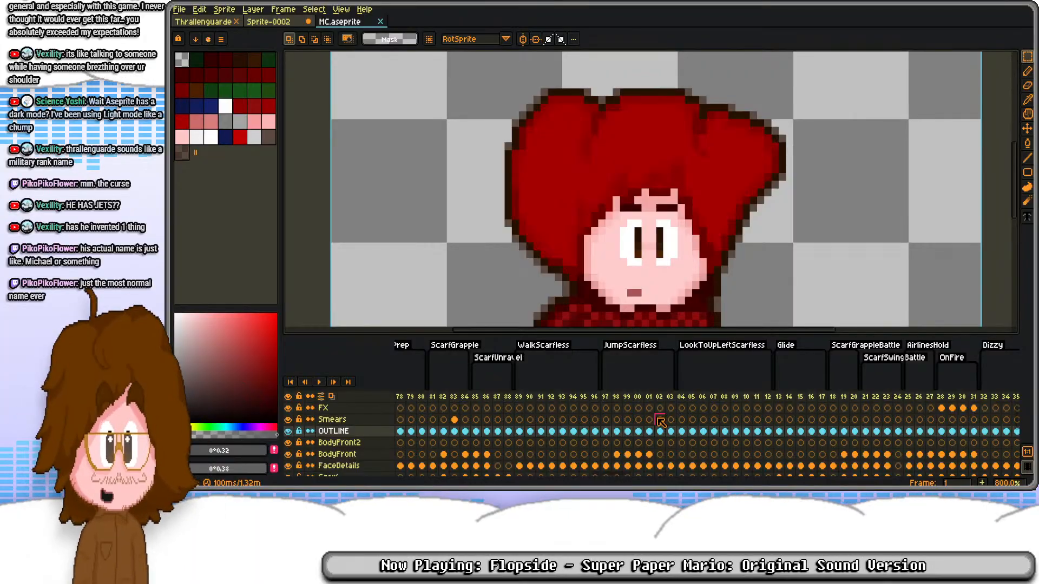
pyautogui.hscroll(2, 660, 421)
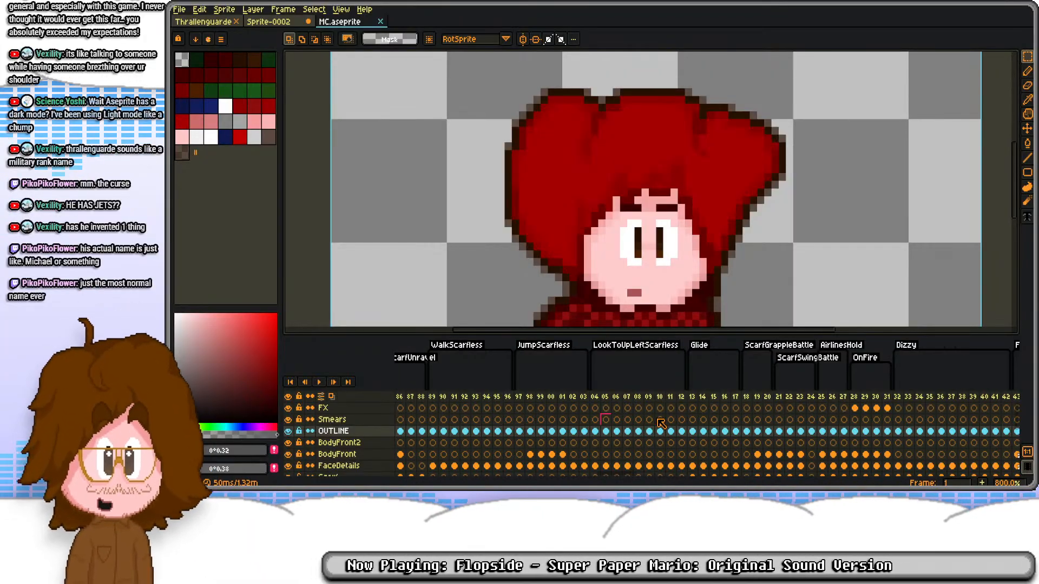
pyautogui.click(854, 408)
pyautogui.scroll(3, 595, 152)
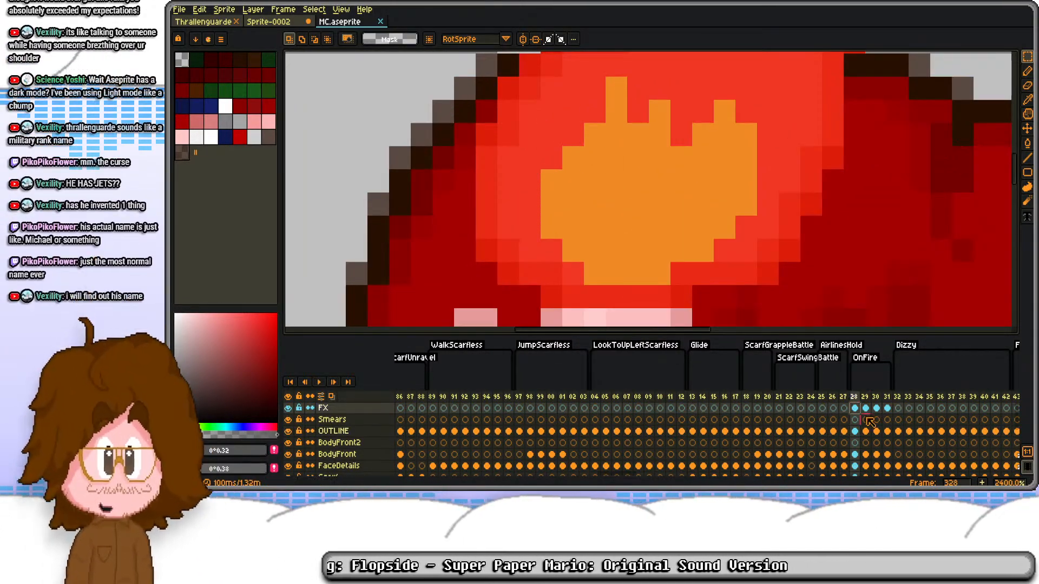
pyautogui.click(866, 408)
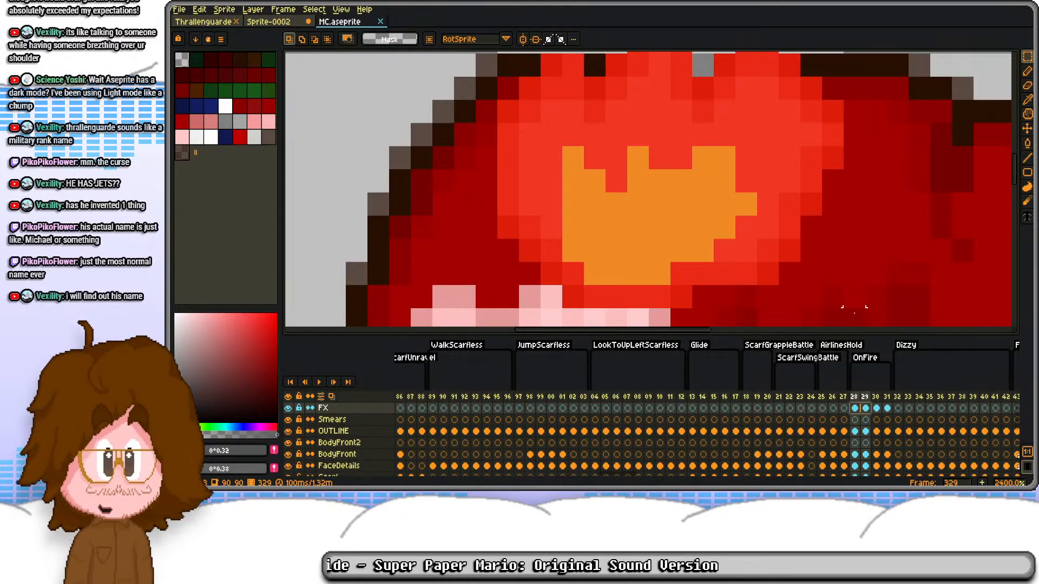
# Step: Paste the two flame cels onto frames 22 and 23 of the FXBACK layer in Thrallenguarde
pyautogui.click(277, 22)
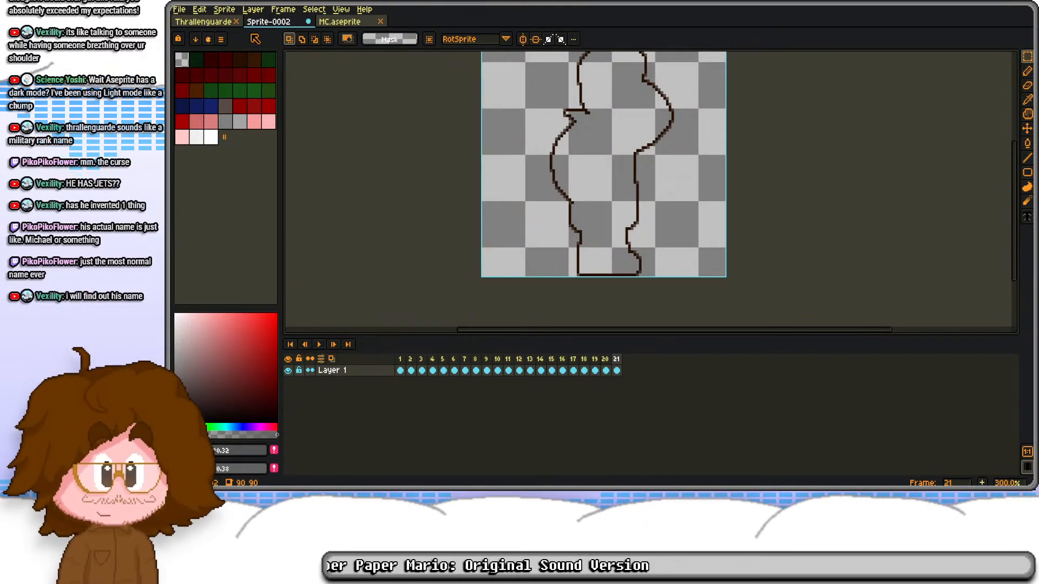
pyautogui.click(229, 22)
pyautogui.click(628, 469)
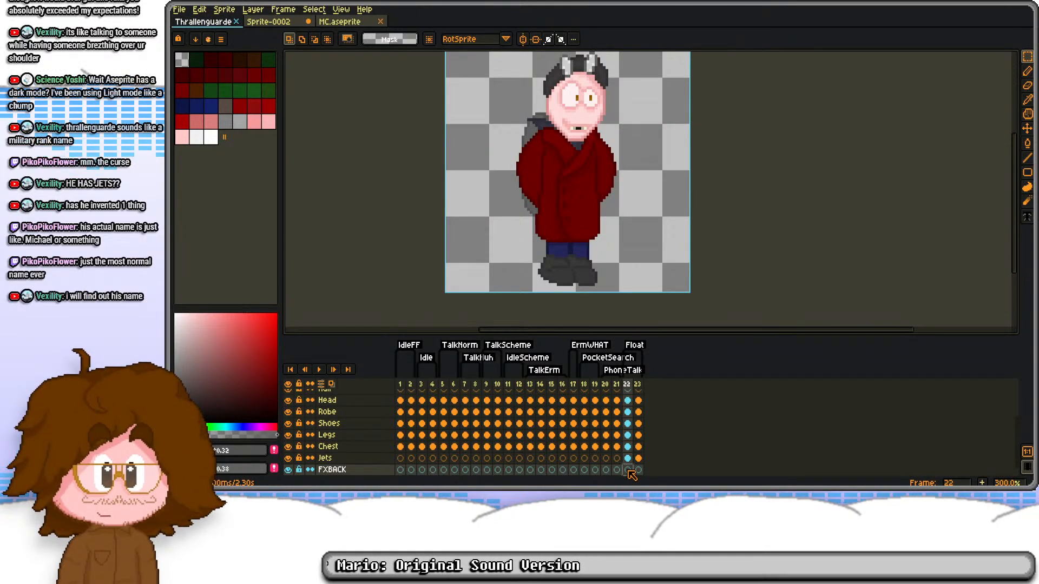
pyautogui.hotkey('ctrl', 'v')
pyautogui.click(639, 470)
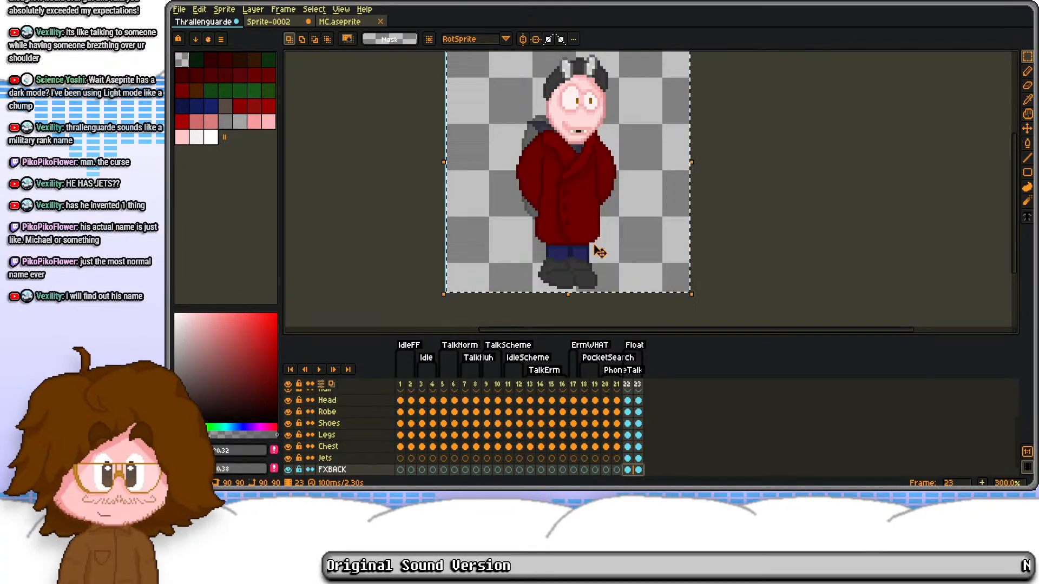
pyautogui.hotkey('ctrl', 'v')
pyautogui.press('Return')
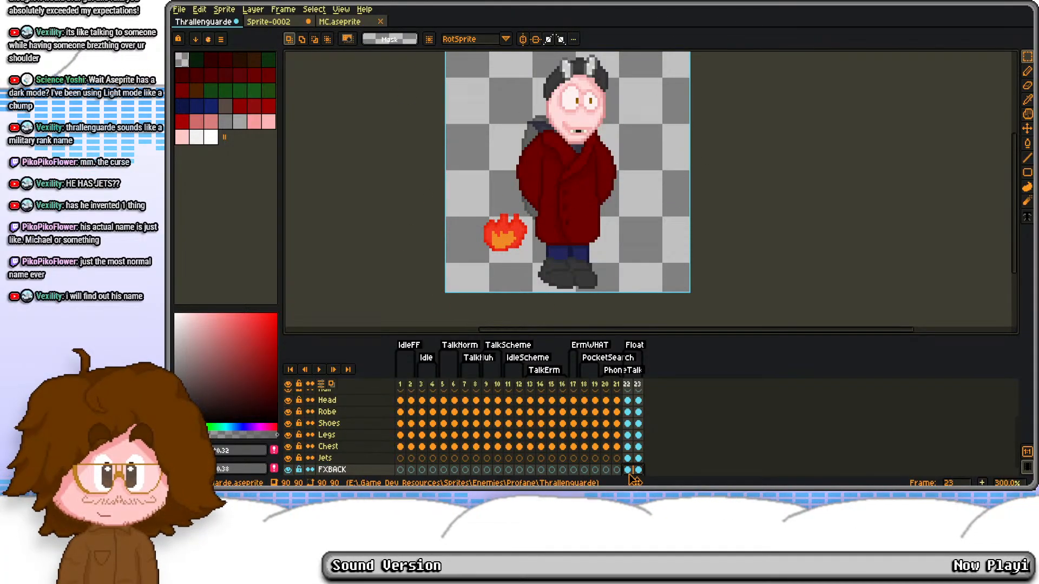
# Step: Rotate the flames on FXBACK frames 22 and 23 upside down so they point downward
pyautogui.moveTo(482, 204); pyautogui.dragTo(544, 252)
pyautogui.click(543, 251)
pyautogui.moveTo(474, 203); pyautogui.dragTo(535, 260)
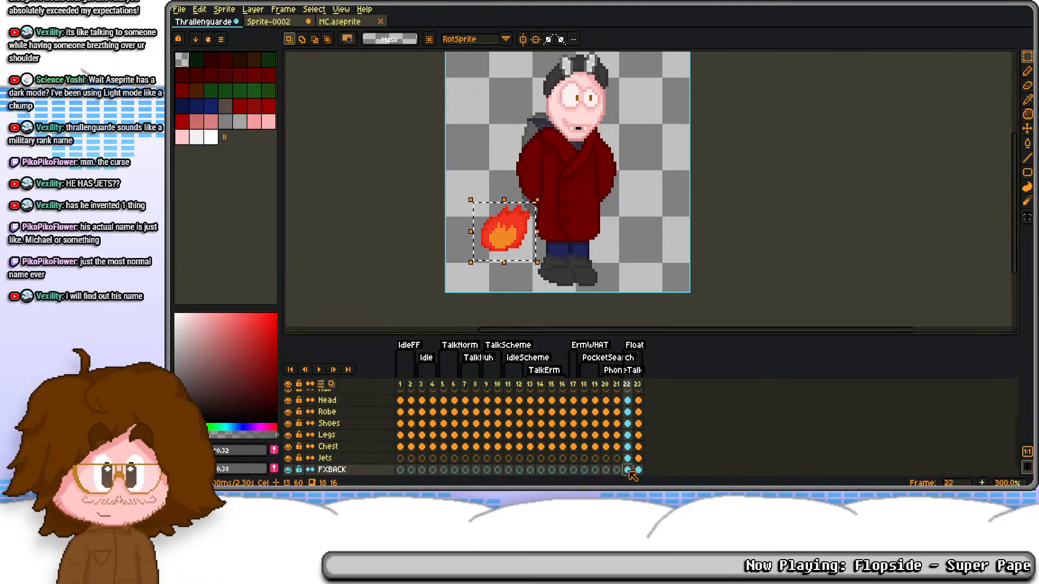
pyautogui.moveTo(627, 470); pyautogui.dragTo(638, 470)
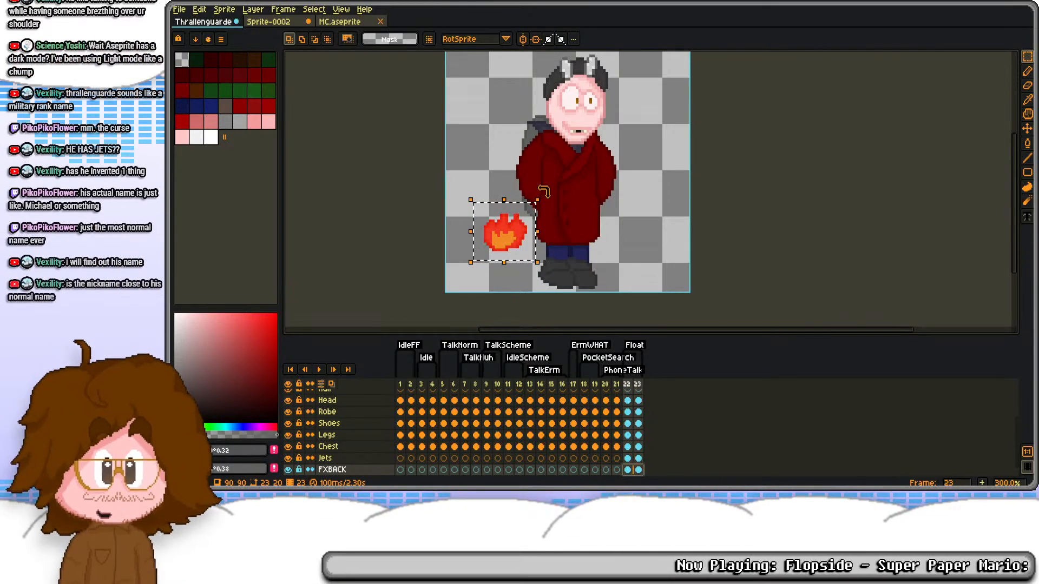
pyautogui.moveTo(543, 196); pyautogui.dragTo(434, 293)
pyautogui.press('Return')
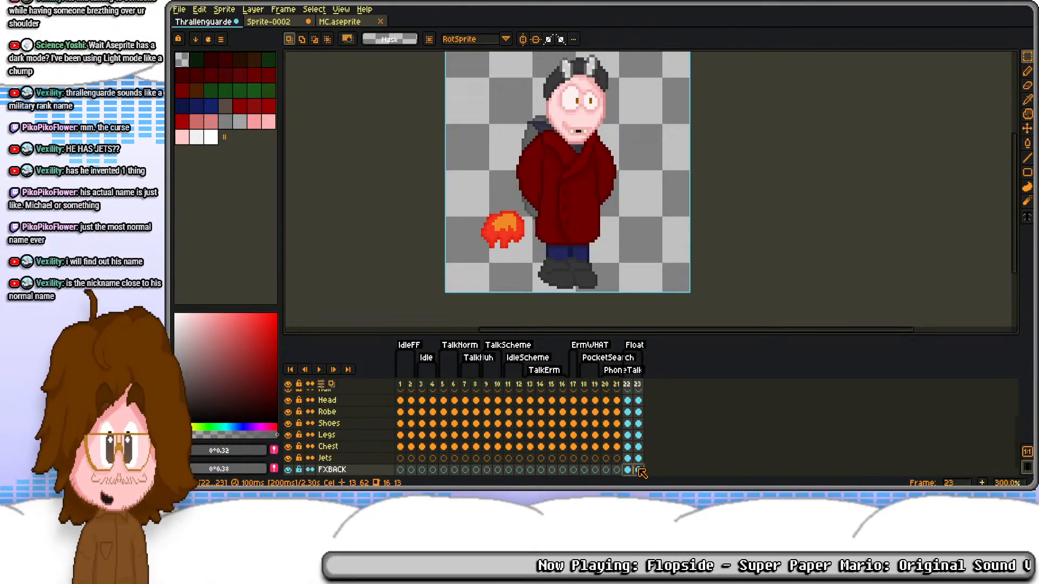
# Step: Move the upside-down flames on FXBACK frames 22 and 23 beneath the jetpack, partly behind the robe
pyautogui.hotkey('ctrl', 'a')
pyautogui.press('Return')
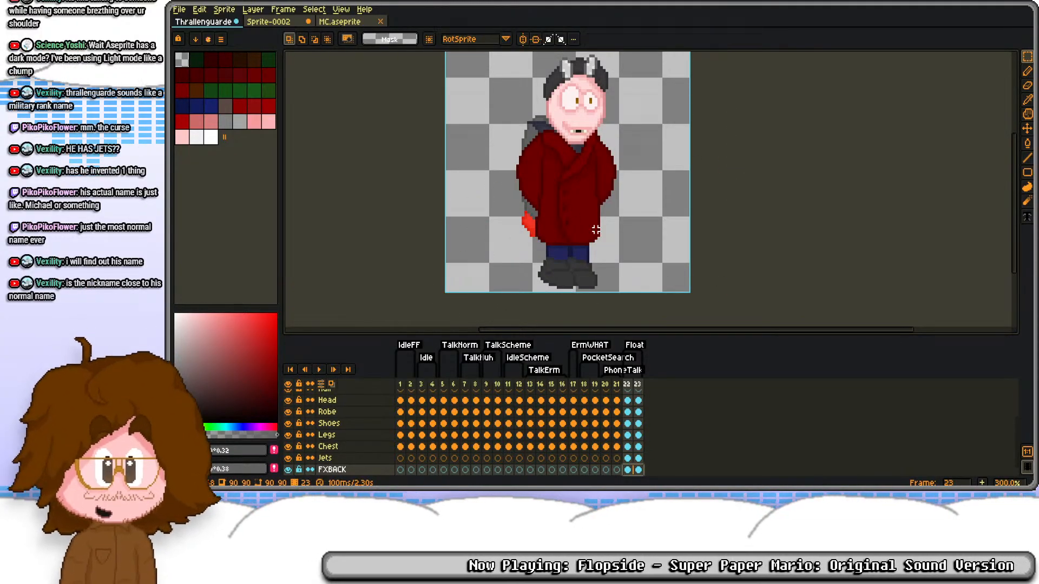
pyautogui.press('Return')
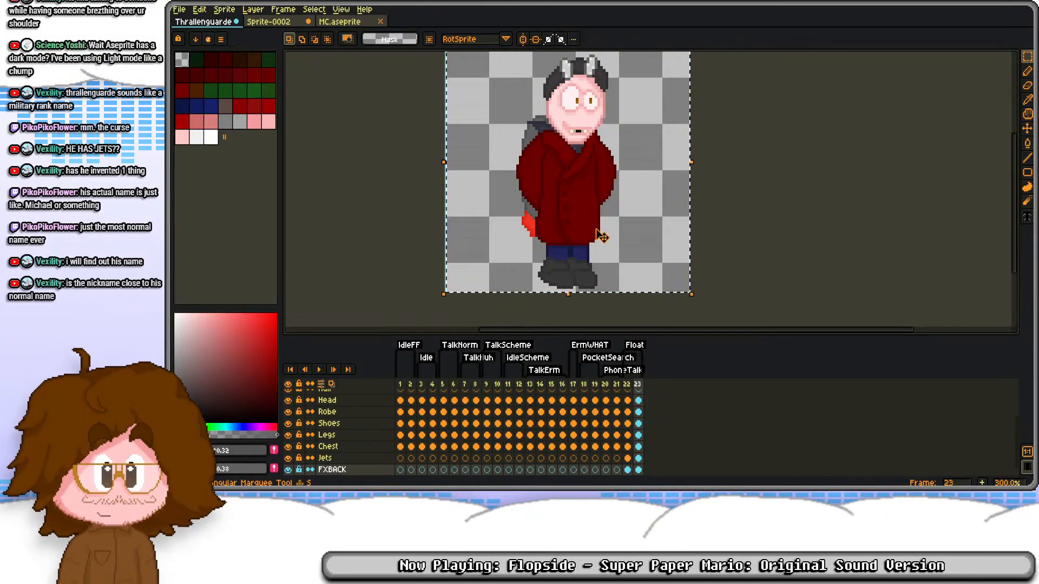
pyautogui.press('Return')
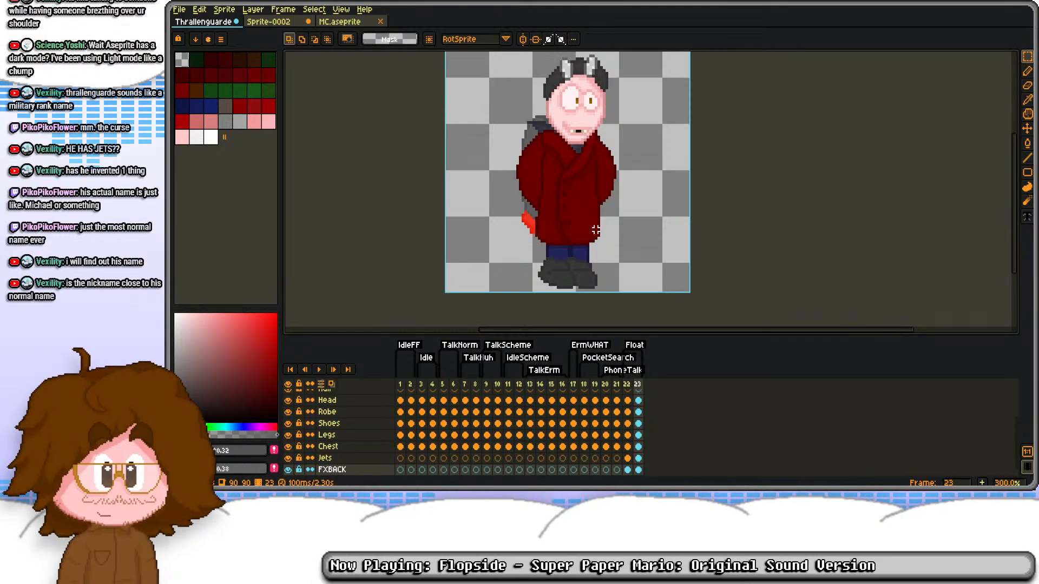
pyautogui.press('Return')
pyautogui.press('Return')
pyautogui.press('Return')
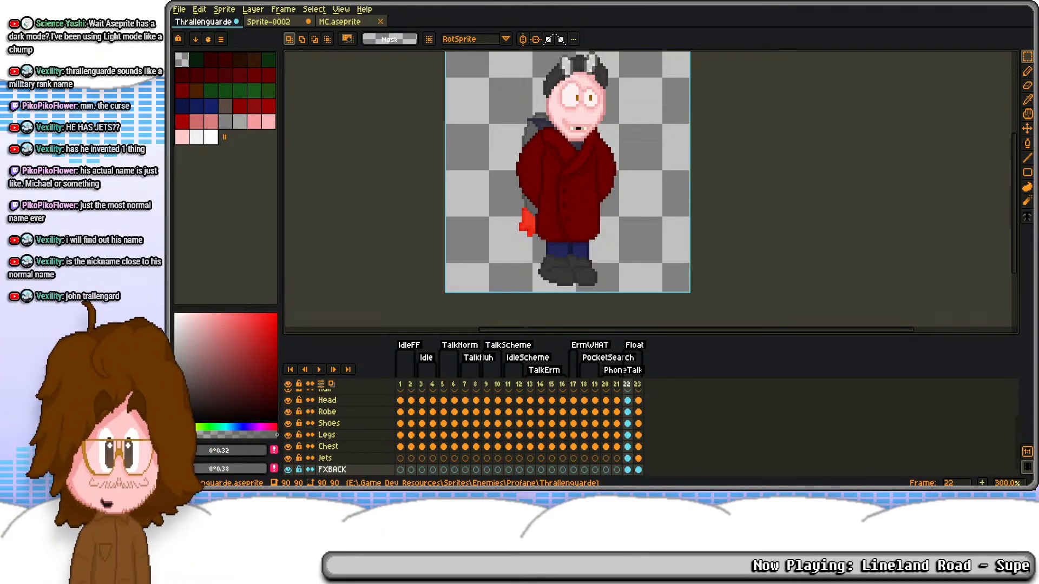
# Step: Flip through the Float frames to check the motion, and add two new frames after frame 23
pyautogui.click(637, 387)
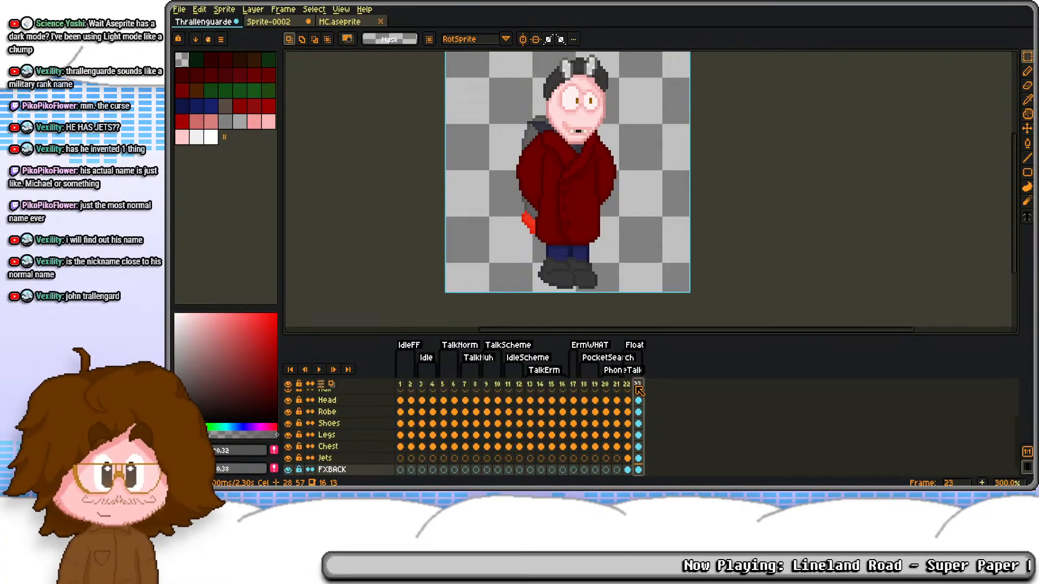
pyautogui.press('Left')
pyautogui.press('Left')
pyautogui.press('Left')
pyautogui.press('Right')
pyautogui.press('Right')
pyautogui.press('Right')
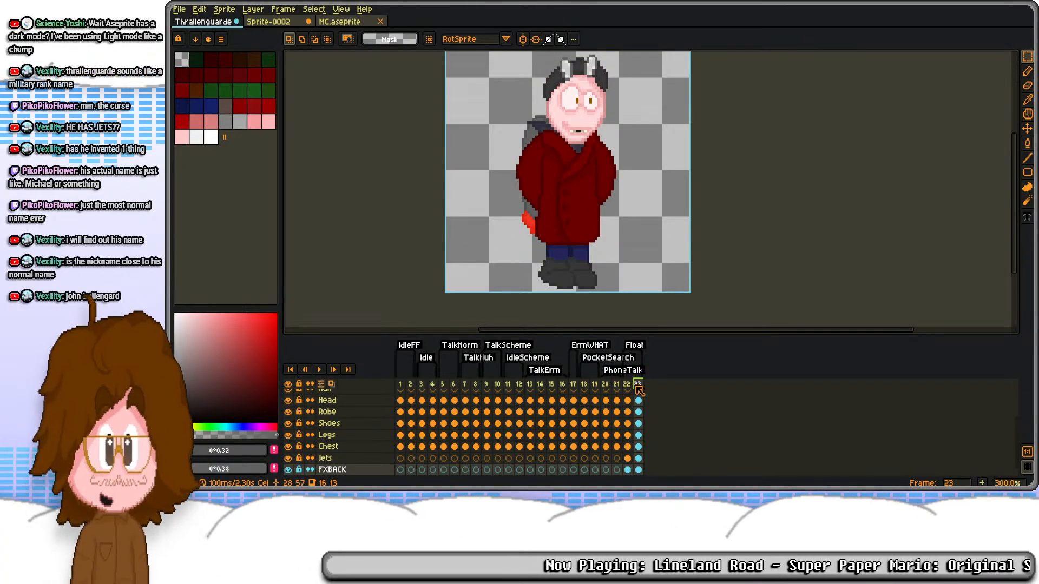
pyautogui.hotkey('alt', 'n')
pyautogui.hotkey('alt', 'n')
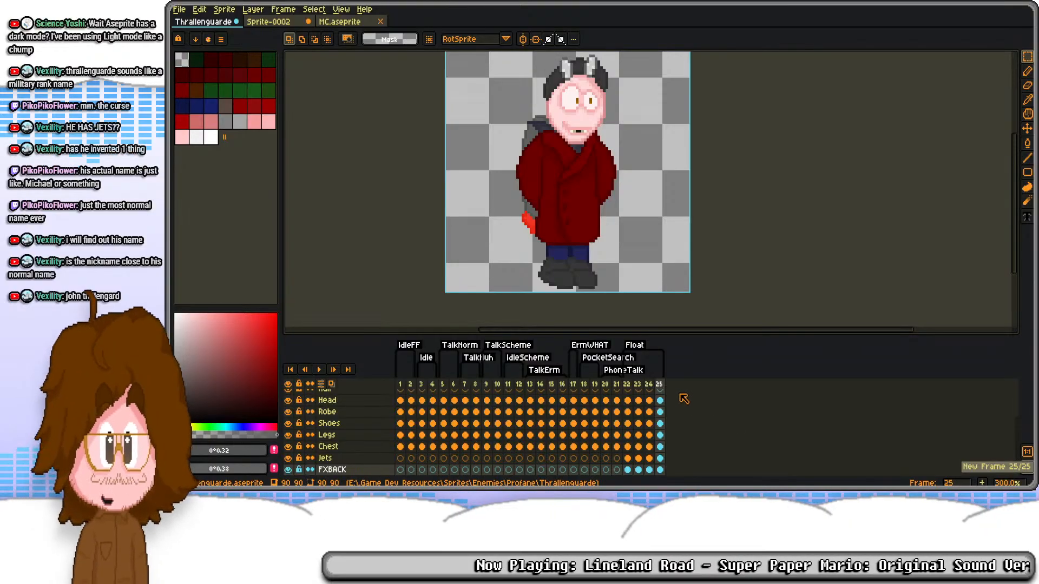
# Step: Copy all four OnFire flame cels from the FX layer of MC.aseprite and return to Thrallenguarde
pyautogui.click(292, 21)
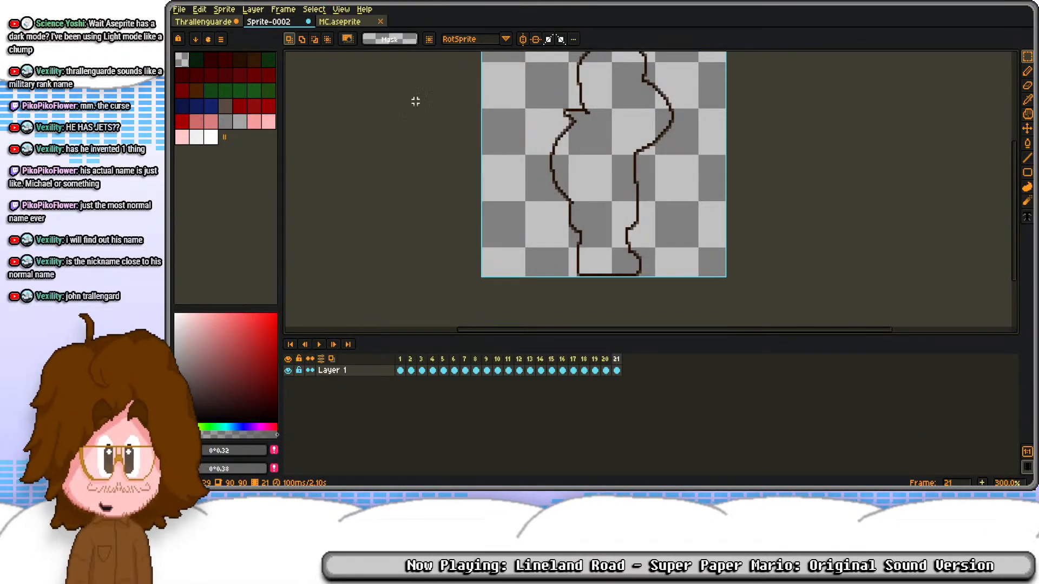
pyautogui.click(346, 21)
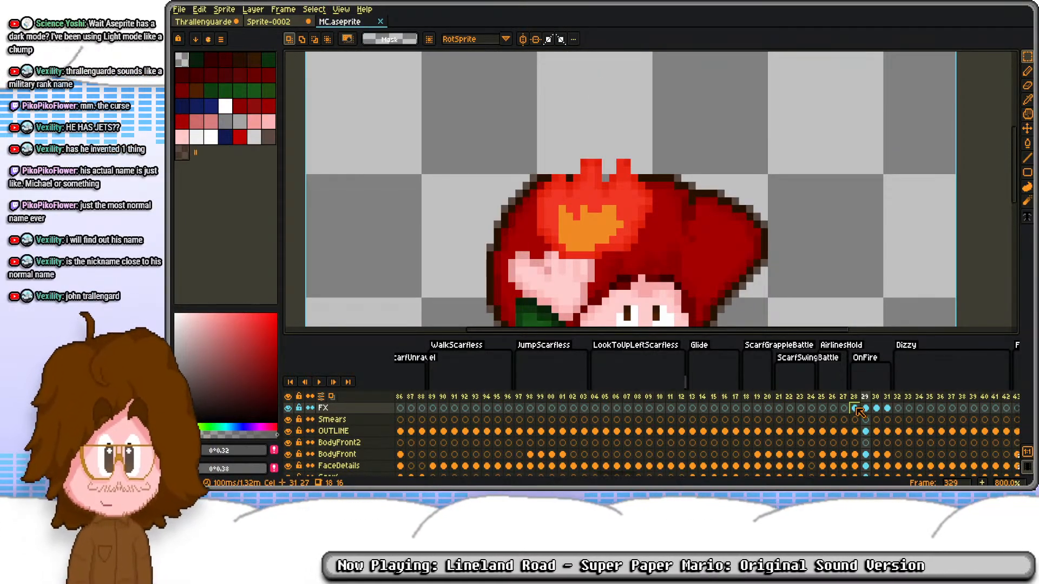
pyautogui.click(859, 412)
pyautogui.click(269, 24)
pyautogui.click(205, 24)
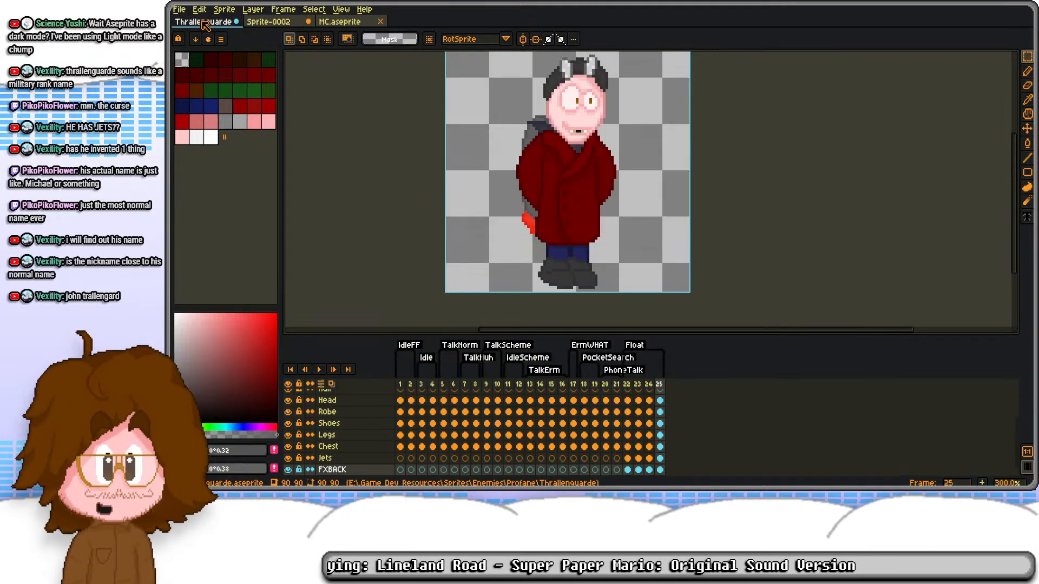
# Step: Paste the four flame cels over frames 22 to 25 of FXBACK, without keeping any extra frames
pyautogui.moveTo(628, 471); pyautogui.dragTo(660, 472)
pyautogui.hotkey('ctrl', 'c')
pyautogui.hotkey('ctrl', 'v')
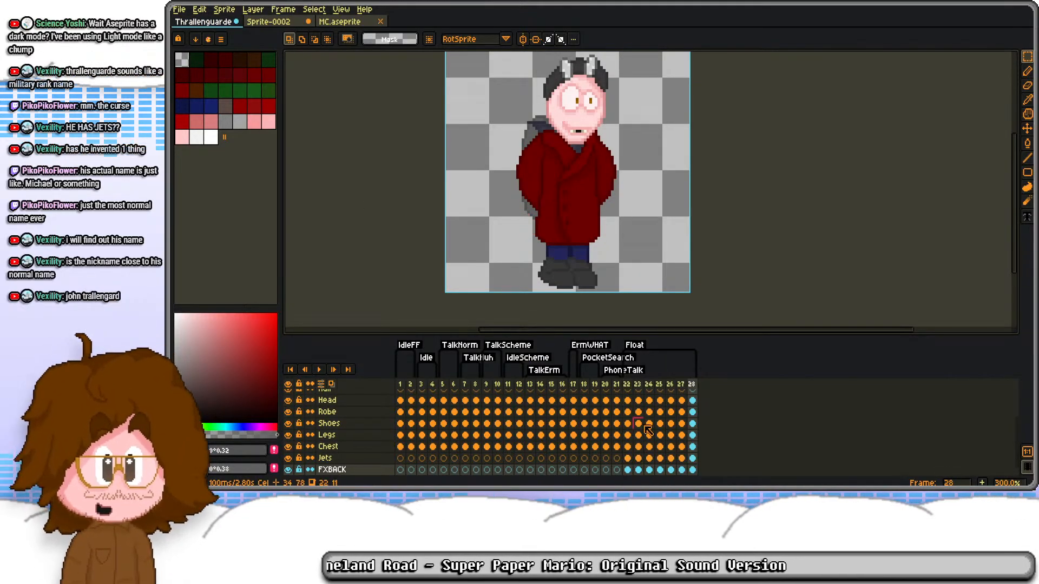
pyautogui.hotkey('ctrl', 'z')
pyautogui.click(629, 470)
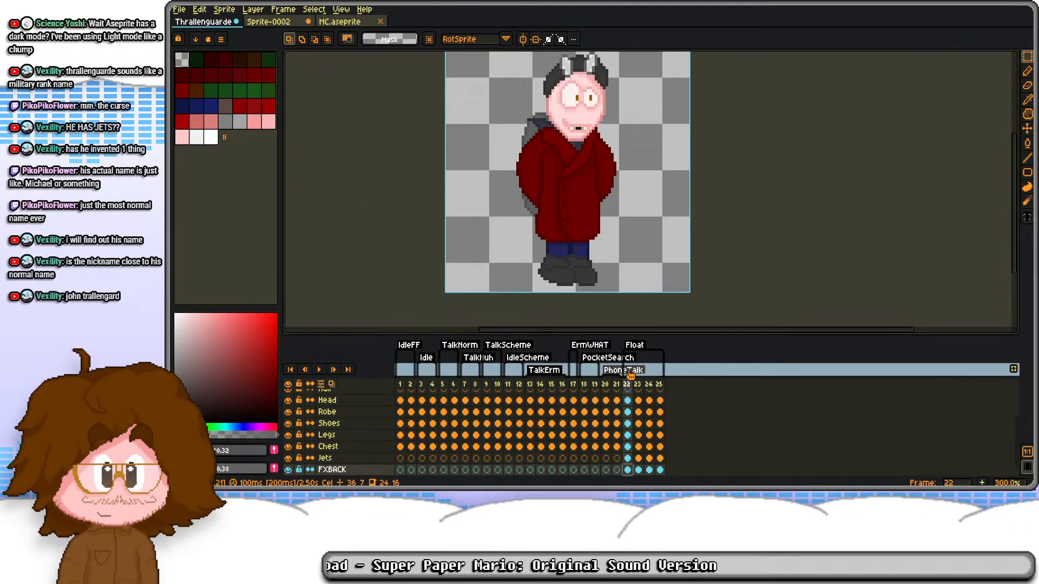
# Step: Move the flames on FXBACK frames 22 to 25 together out to the open area beside the robe's lower left edge
pyautogui.scroll(-1, 512, 213)
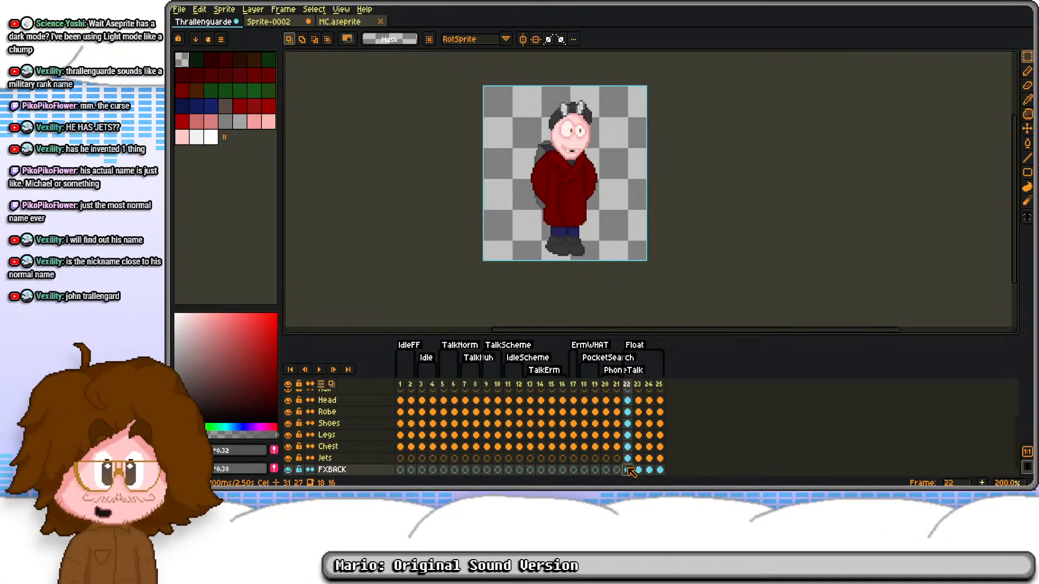
pyautogui.moveTo(627, 469); pyautogui.dragTo(657, 469)
pyautogui.hotkey('ctrl', 'a')
pyautogui.moveTo(579, 205); pyautogui.dragTo(546, 250)
pyautogui.hotkey('ctrl', 'd')
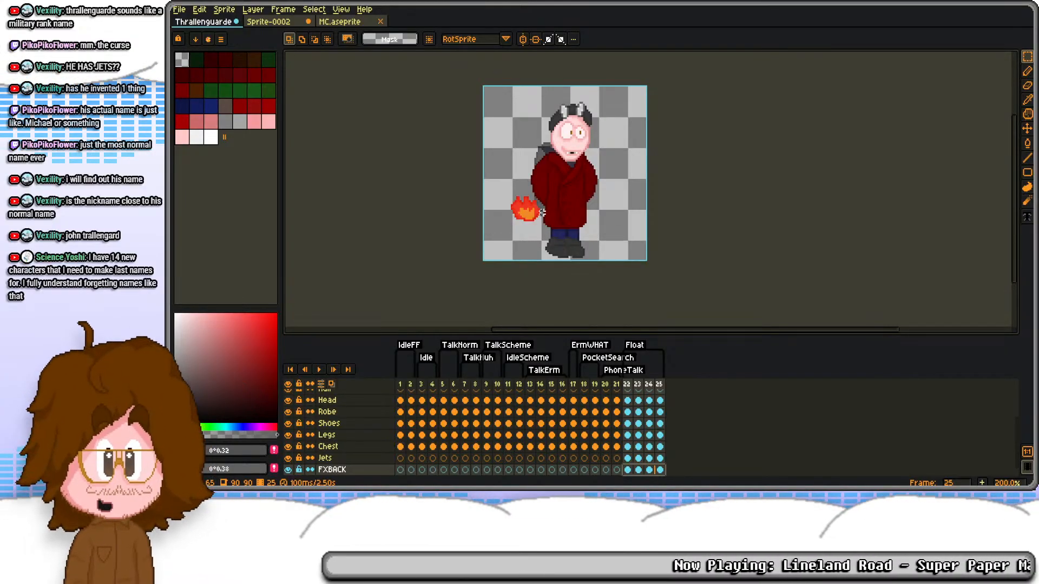
# Step: Rotate the flames on FXBACK frames 22 to 25 by 180° and place them under the jetpack behind the robe
pyautogui.scroll(1, 544, 210)
pyautogui.moveTo(504, 180); pyautogui.dragTo(580, 250)
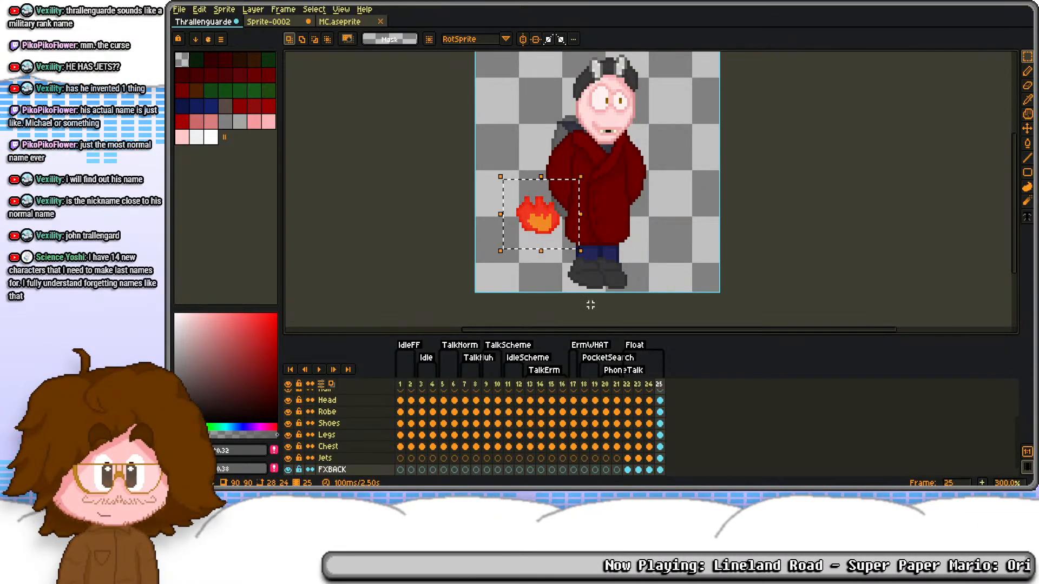
pyautogui.moveTo(587, 168); pyautogui.dragTo(452, 278)
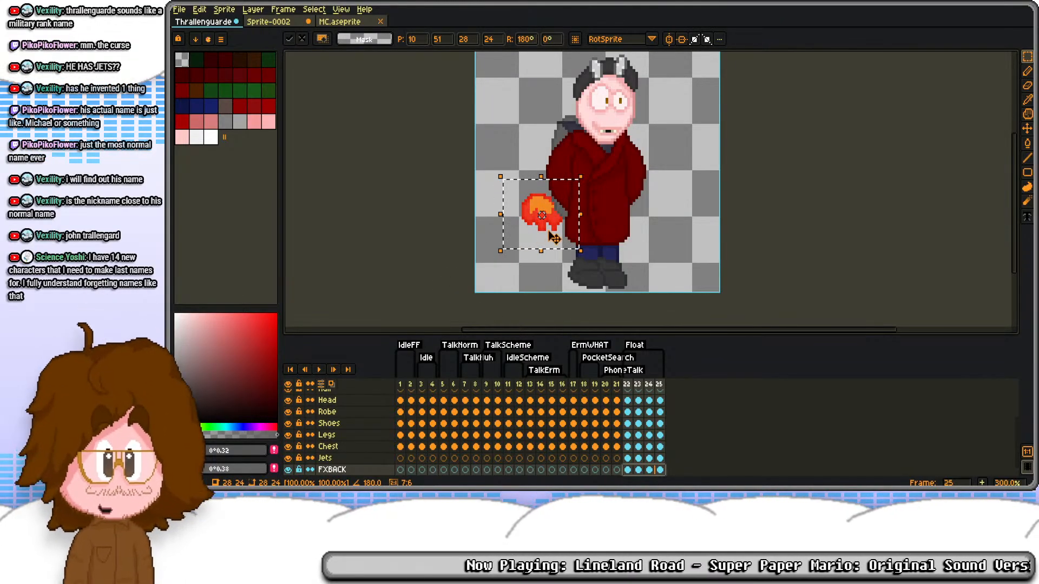
pyautogui.hotkey('ctrl', 'z')
pyautogui.moveTo(587, 172); pyautogui.dragTo(460, 275)
pyautogui.moveTo(537, 207); pyautogui.dragTo(565, 221)
pyautogui.press('Return')
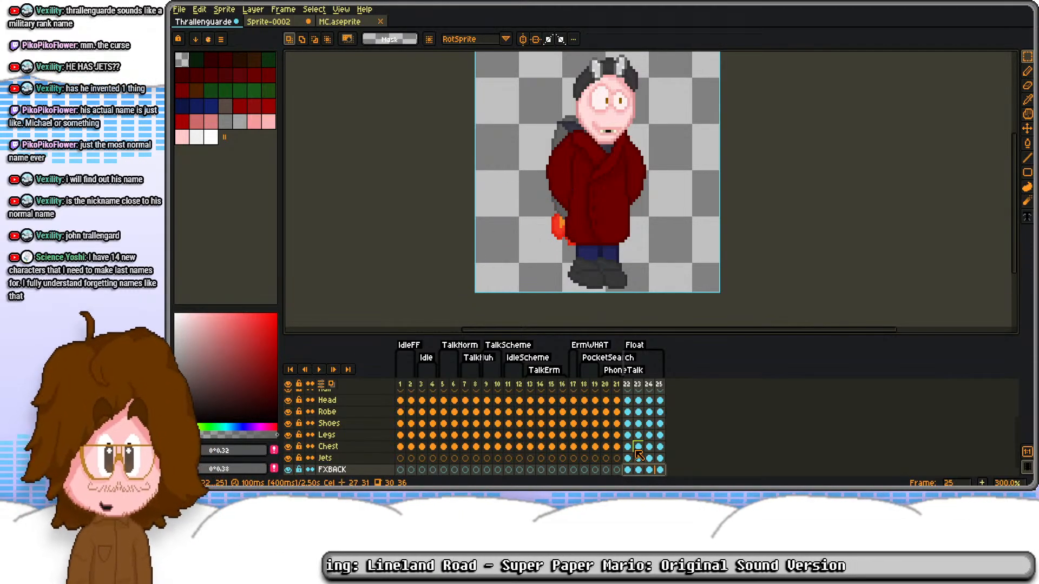
# Step: Nudge the flame on FXBACK frame 22 slightly up and left to line it up with the jetpack
pyautogui.click(630, 469)
pyautogui.hotkey('ctrl', 'a')
pyautogui.press('Up')
pyautogui.press('Left')
pyautogui.press('Up')
pyautogui.press('Up')
pyautogui.press('Up')
pyautogui.press('Up')
pyautogui.click(636, 470)
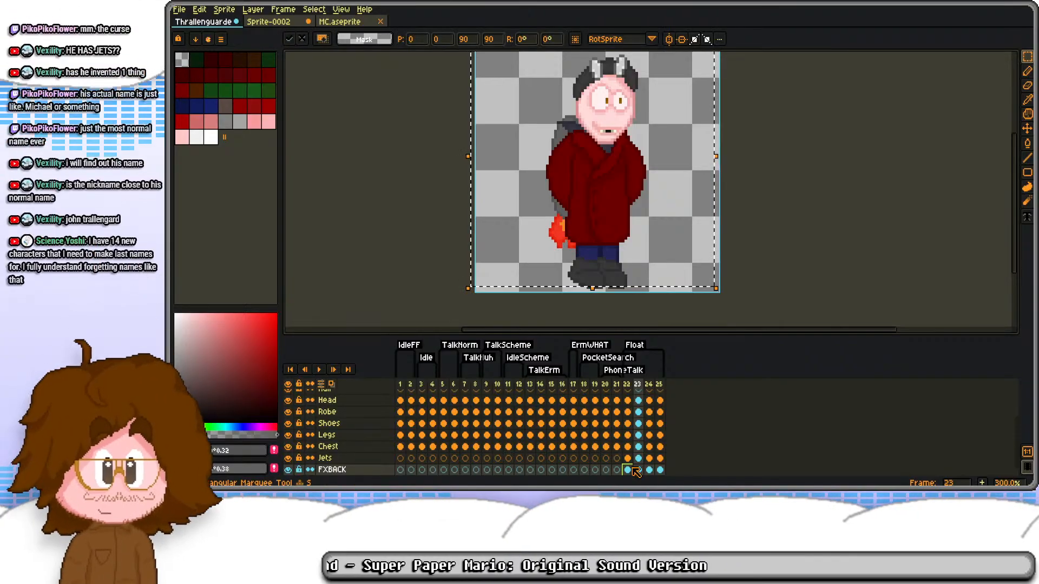
# Step: Nudge the flame on FXBACK frame 25 up by one pixel to line it up with the jetpack
pyautogui.press('Right')
pyautogui.press('Right')
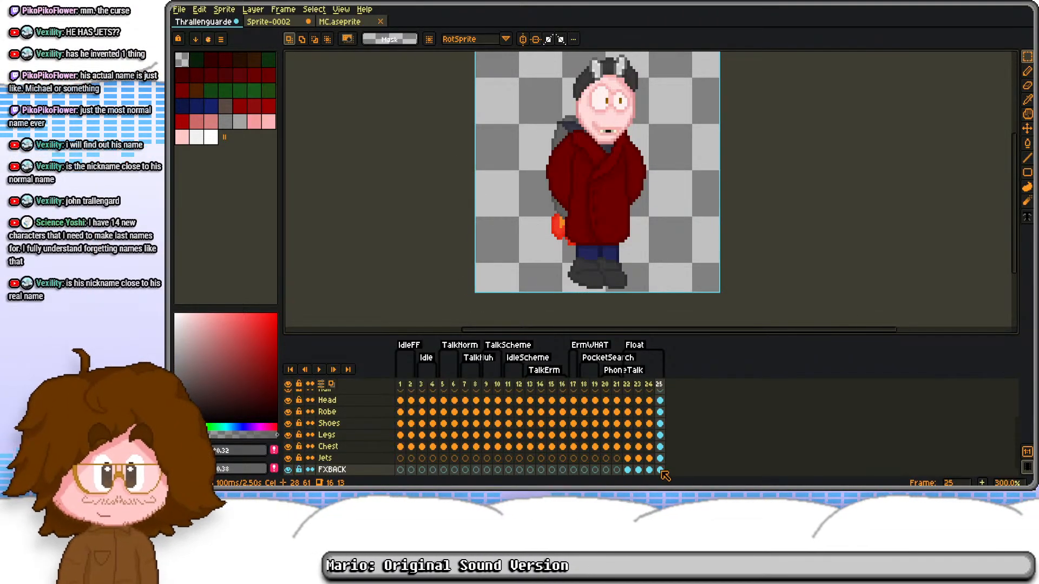
pyautogui.moveTo(664, 470); pyautogui.dragTo(660, 411)
pyautogui.hotkey('ctrl', 'a')
pyautogui.press('Up')
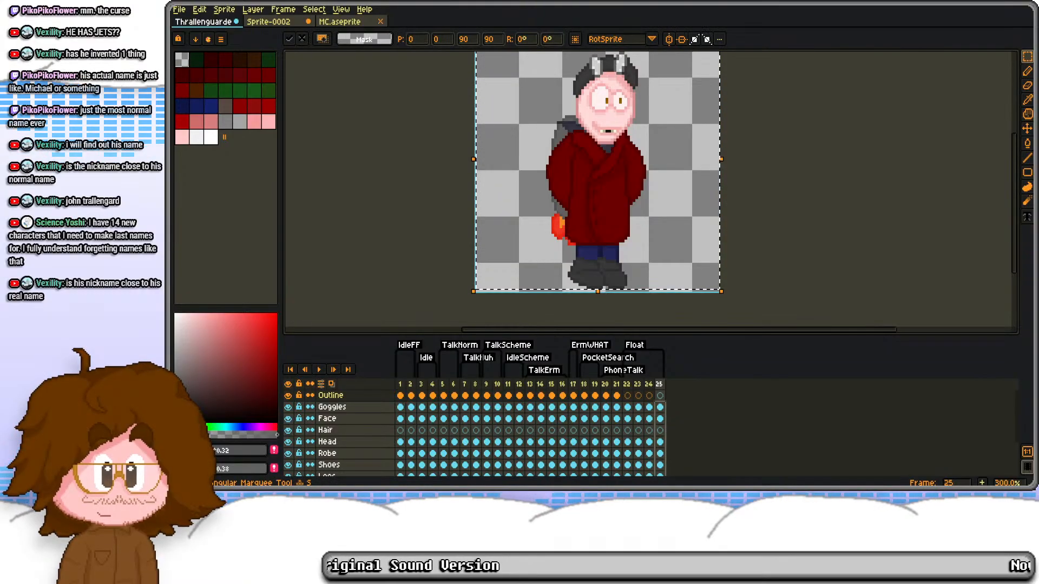
pyautogui.hotkey('ctrl', 'd')
pyautogui.press('Return')
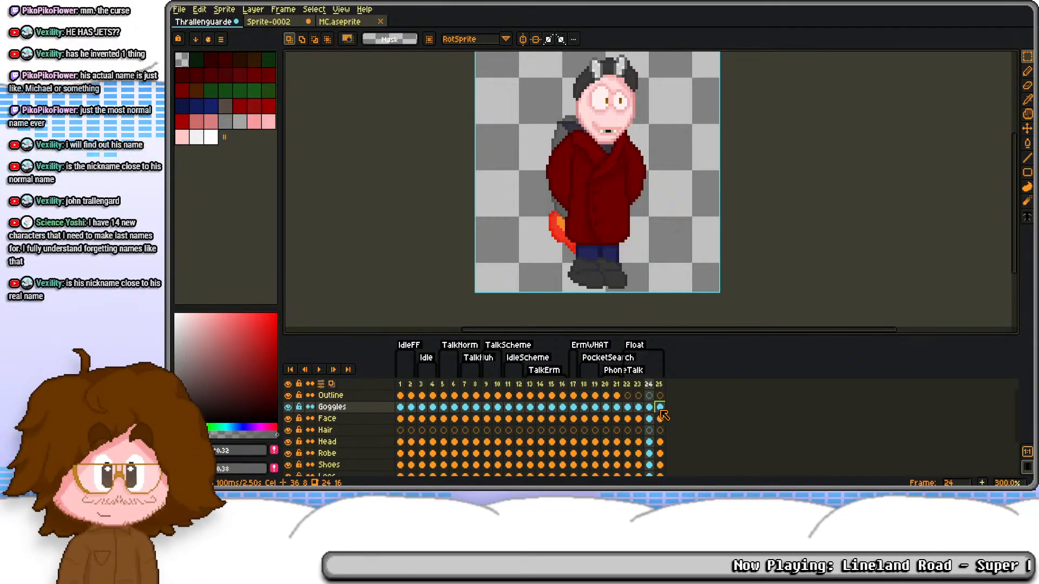
# Step: Nudge the flame on FXBACK frame 24 up by one pixel
pyautogui.press('Left')
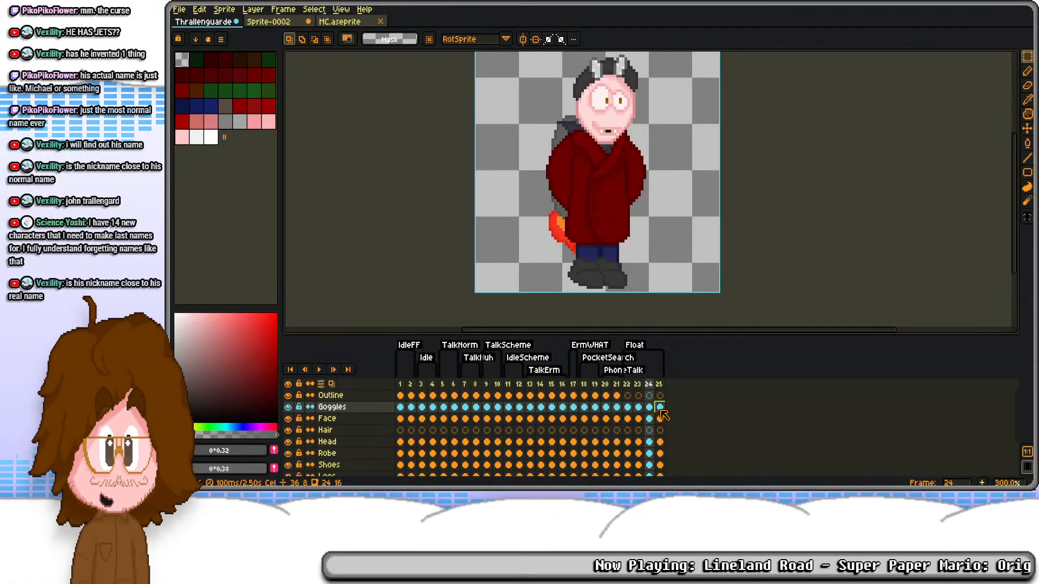
pyautogui.press('Down')
pyautogui.press('Down')
pyautogui.press('Down')
pyautogui.press('Down')
pyautogui.scroll(-2, 663, 414)
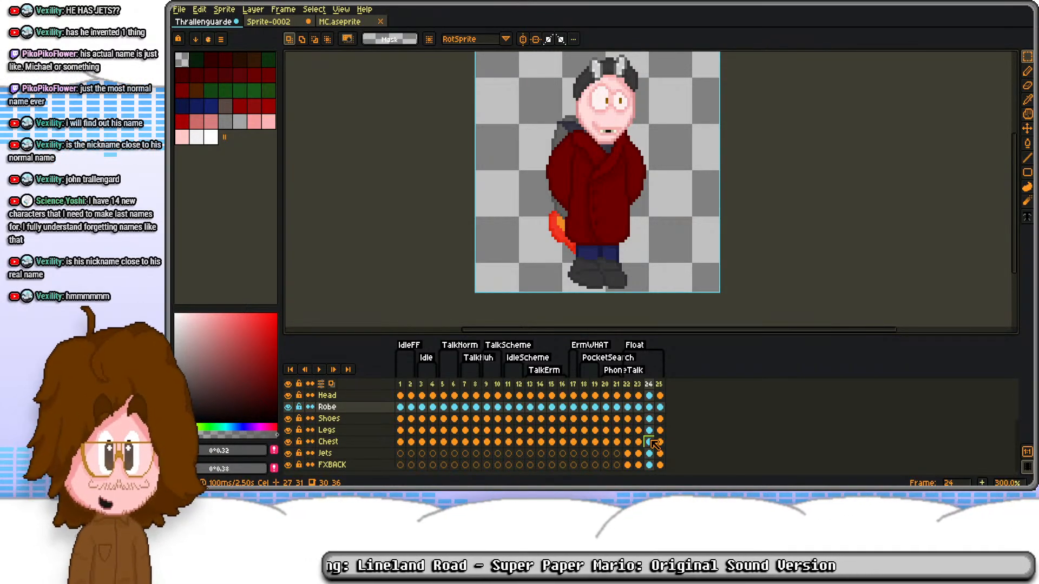
pyautogui.click(651, 464)
pyautogui.hotkey('ctrl', 'a')
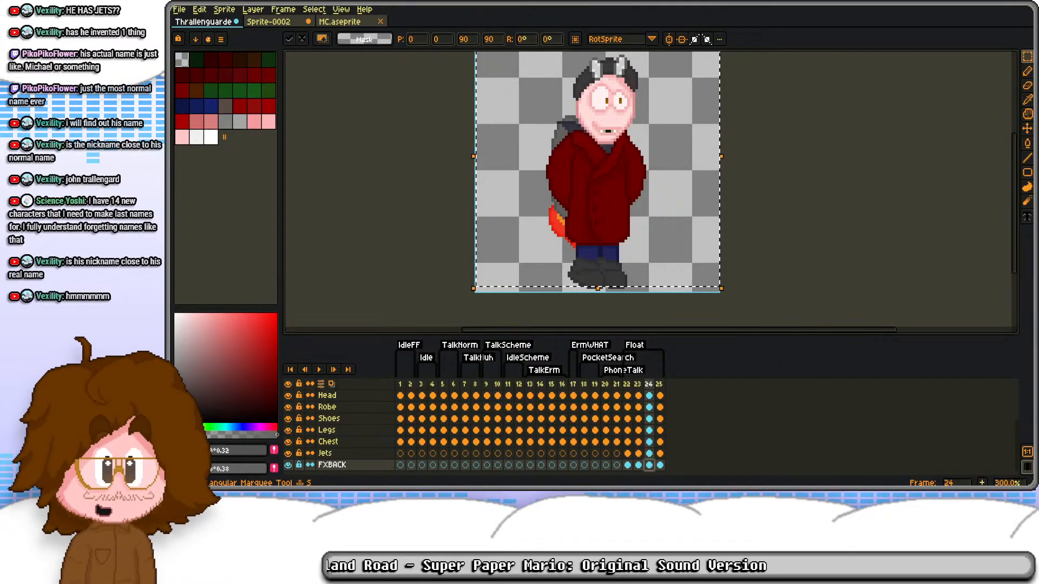
pyautogui.hotkey('ctrl', 'd')
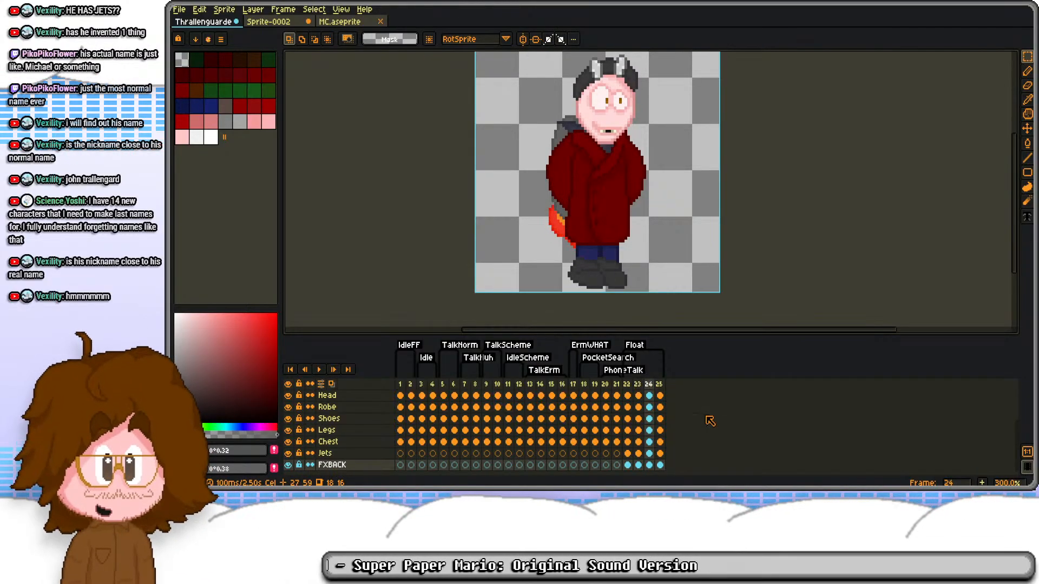
# Step: Nudge the flame on FXBACK frame 23 slightly up and left, and compare it with the neighbouring frames
pyautogui.press('Left')
pyautogui.hotkey('ctrl', 'a')
pyautogui.press('Up')
pyautogui.press('Left')
pyautogui.hotkey('ctrl', 'd')
pyautogui.press('Right')
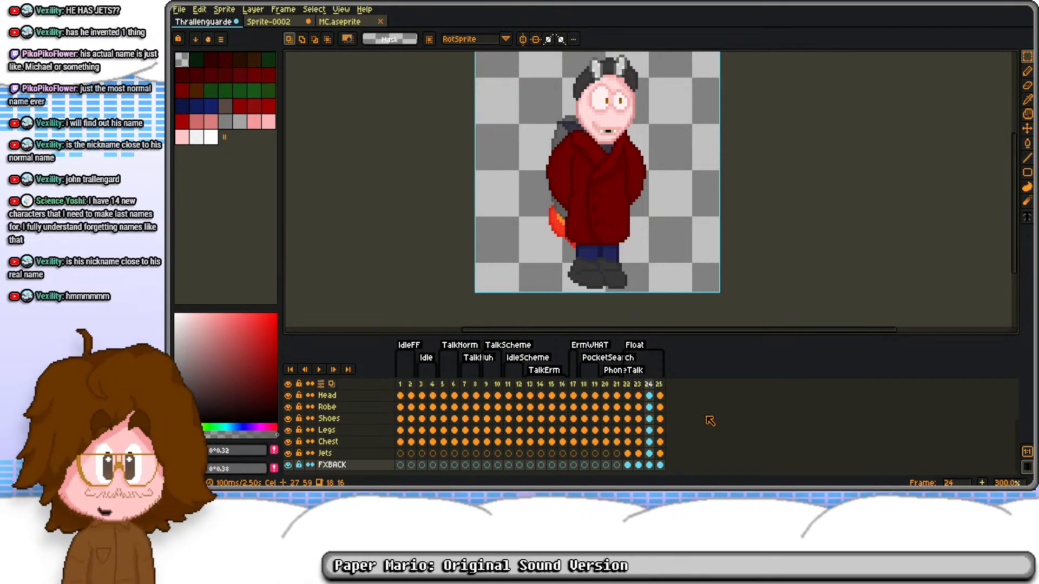
pyautogui.press('Right')
pyautogui.press('Right')
pyautogui.press('Left')
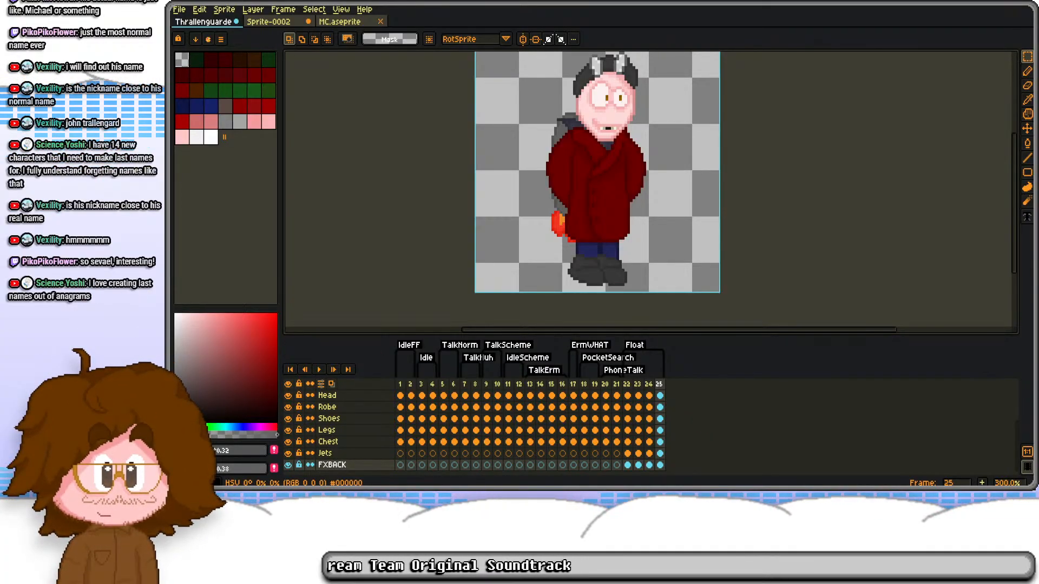
# Step: Play back the Float animation, add a new frame 26 after it, and end the Float tag at frame 25
pyautogui.click(628, 384)
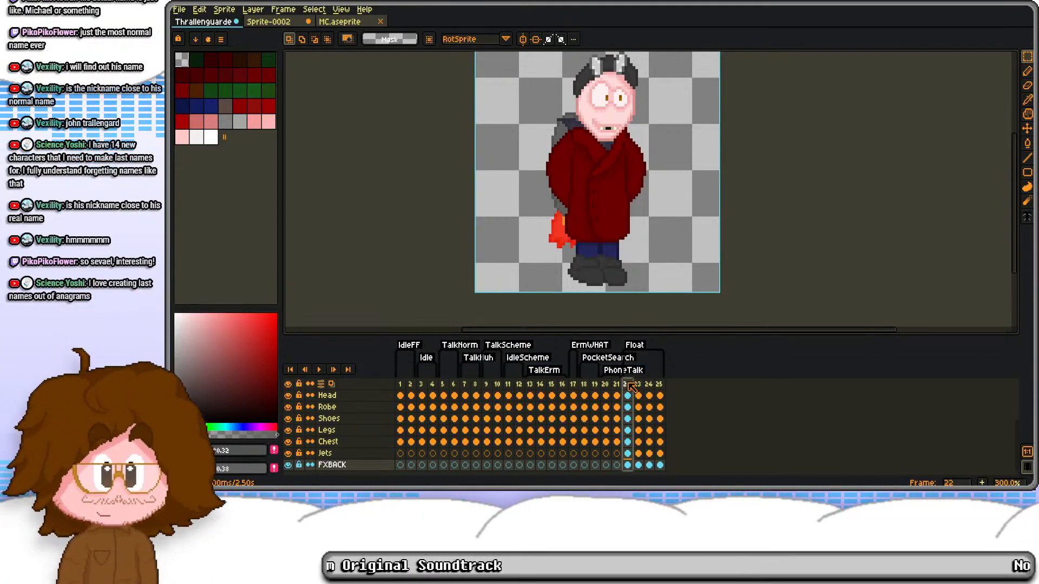
pyautogui.press('Return')
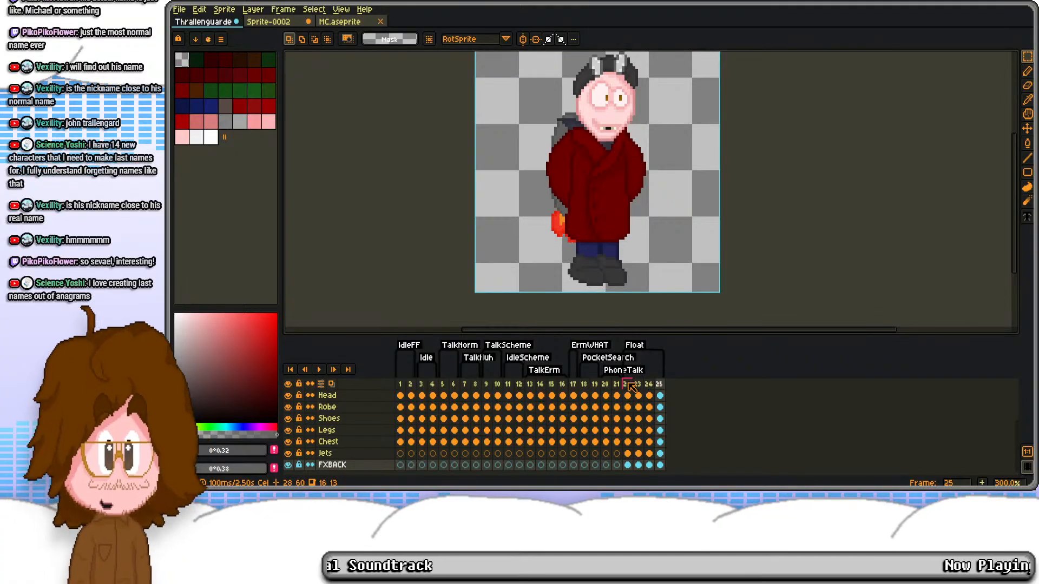
pyautogui.hotkey('alt', 'n')
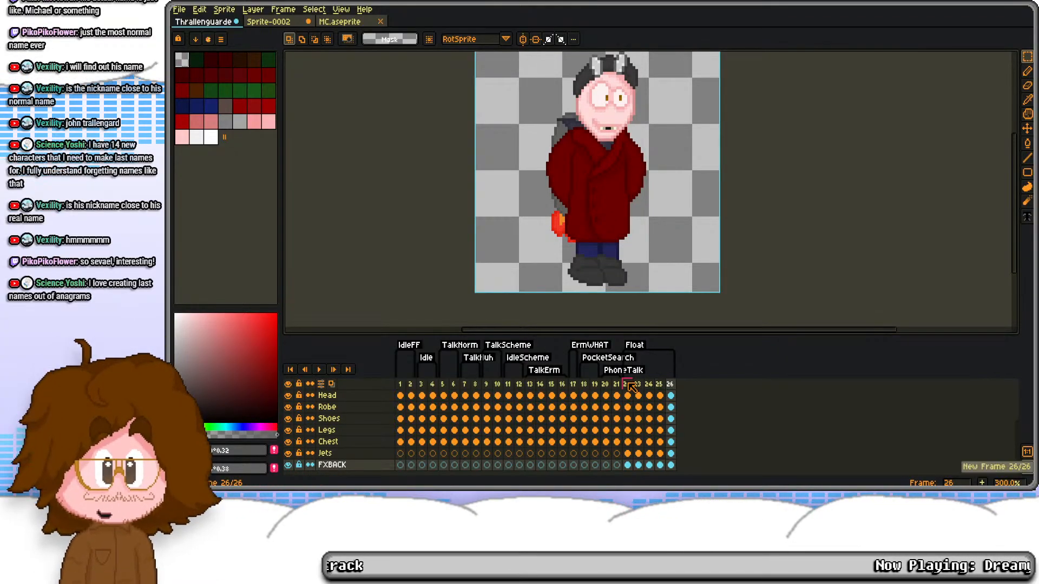
pyautogui.click(627, 384)
pyautogui.doubleClick(635, 345)
pyautogui.press('Tab')
pyautogui.press('Tab')
pyautogui.press('Tab')
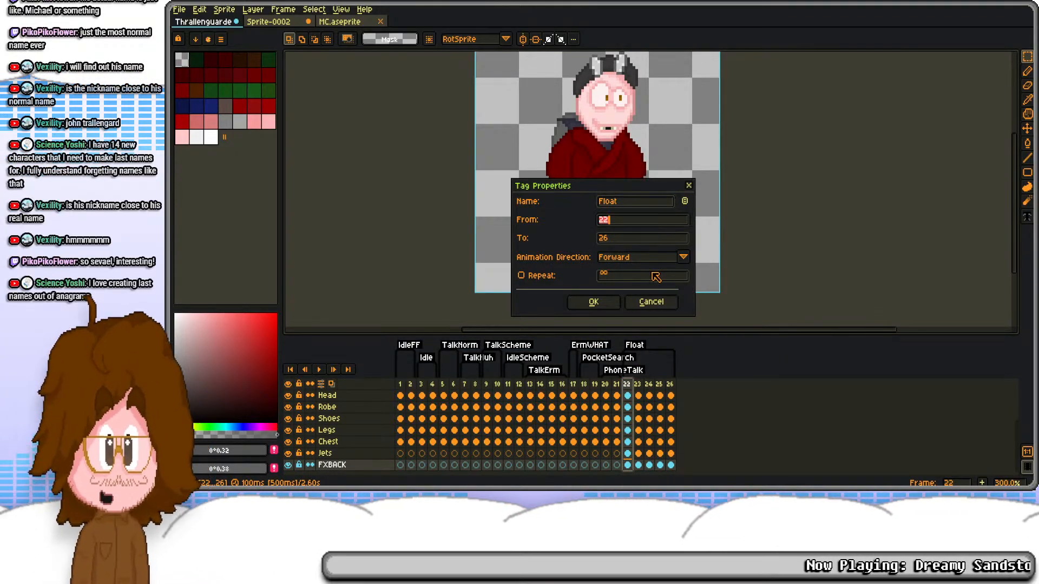
pyautogui.write('25')
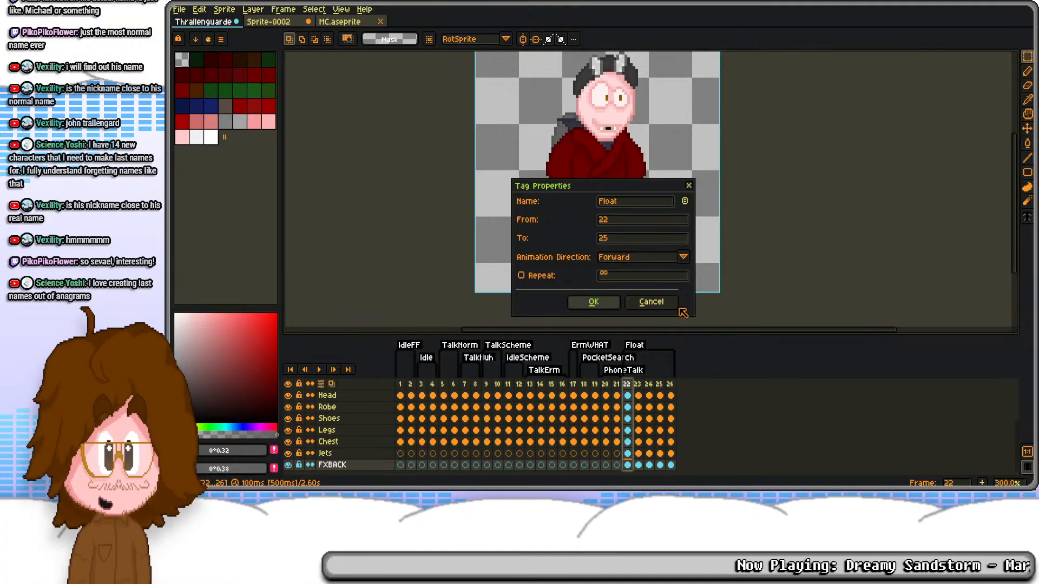
pyautogui.press('Return')
# Step: Duplicate the content of Float frames 22 to 25 into frames 26 to 29
pyautogui.moveTo(660, 466); pyautogui.dragTo(703, 385)
pyautogui.hotkey('ctrl', 'c')
pyautogui.click(671, 408)
pyautogui.hotkey('ctrl', 'v')
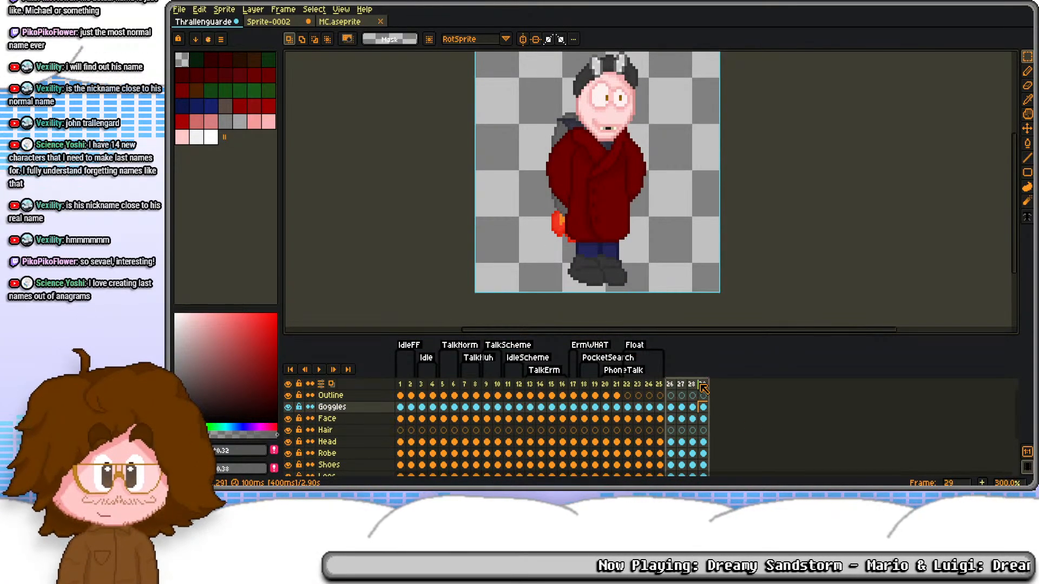
# Step: Copy the mouth area from the Face layer on frame 14 of the TalkErm pose
pyautogui.click(684, 385)
pyautogui.click(530, 407)
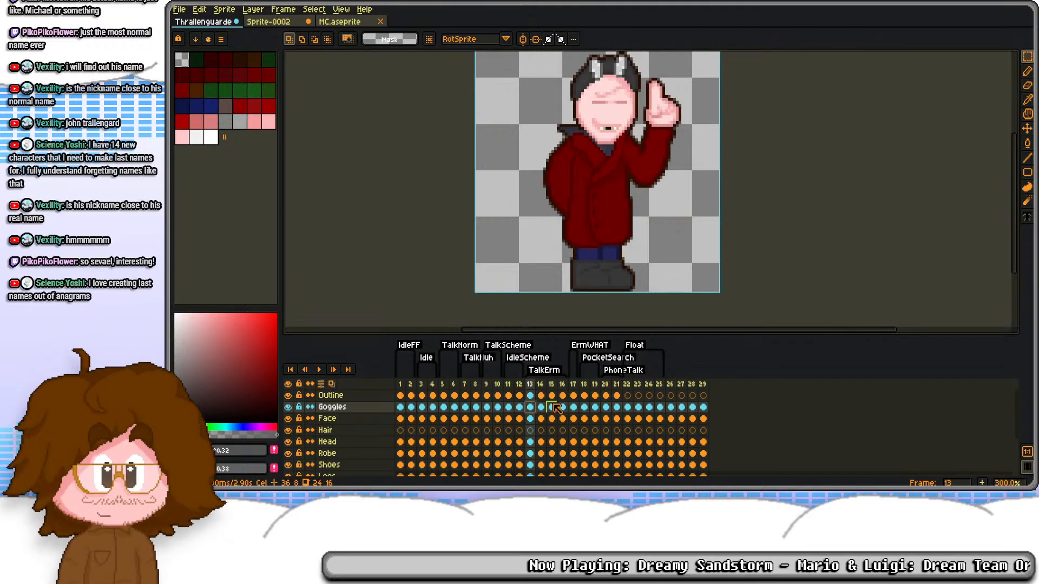
pyautogui.click(541, 407)
pyautogui.click(541, 419)
pyautogui.moveTo(585, 116); pyautogui.dragTo(622, 142)
pyautogui.hotkey('ctrl', 'd')
# Step: Paste the copied mouth onto the Face layer on frames 27 and 28, and play the animation to check it
pyautogui.click(682, 419)
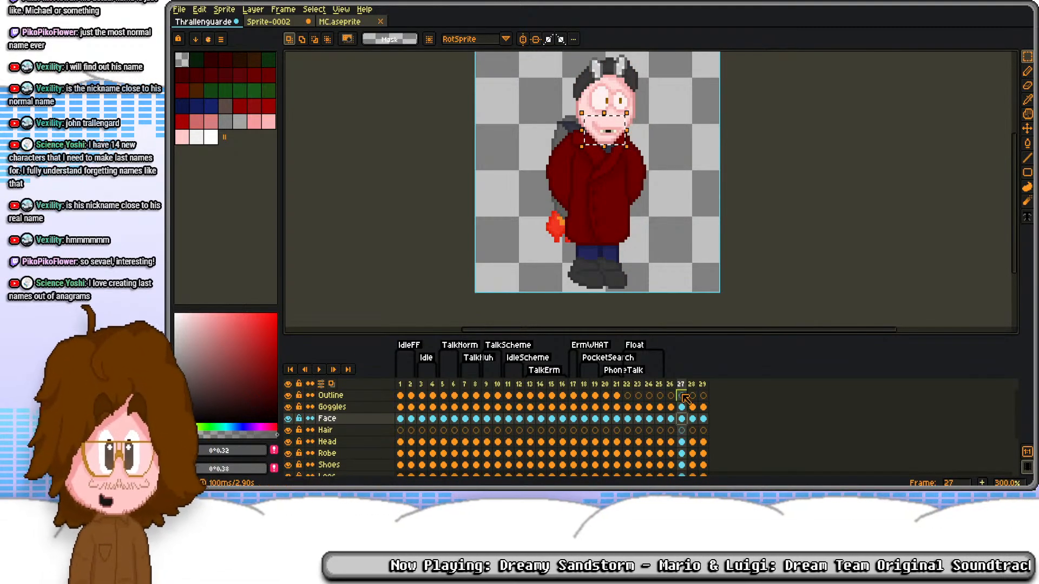
pyautogui.press('Left')
pyautogui.press('Right')
pyautogui.hotkey('ctrl', 'v')
pyautogui.hotkey('ctrl', 'd')
pyautogui.press('Right')
pyautogui.hotkey('ctrl', 'v')
pyautogui.hotkey('ctrl', 'd')
pyautogui.press('Return')
pyautogui.press('Return')
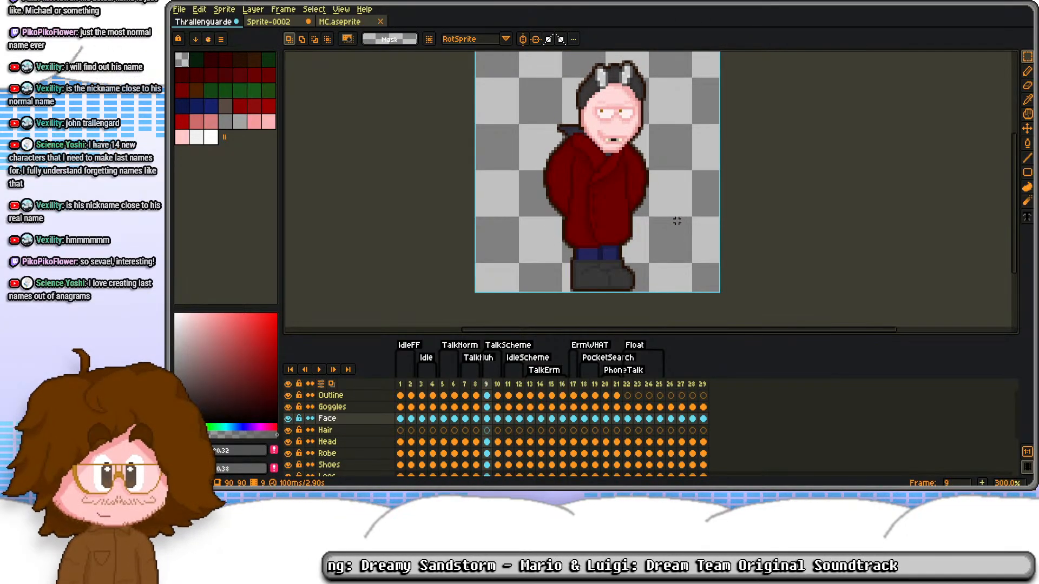
# Step: Create a tag named FloatTalk covering frames 26 to 29
pyautogui.moveTo(670, 384); pyautogui.dragTo(702, 383)
pyautogui.rightClick(702, 384)
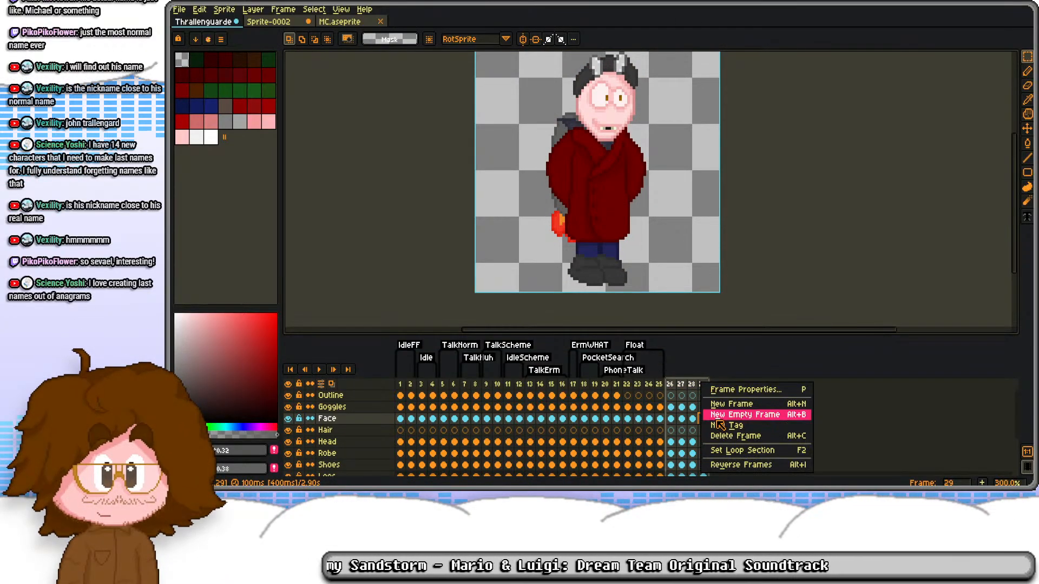
pyautogui.click(718, 421)
pyautogui.write('FloatTalk')
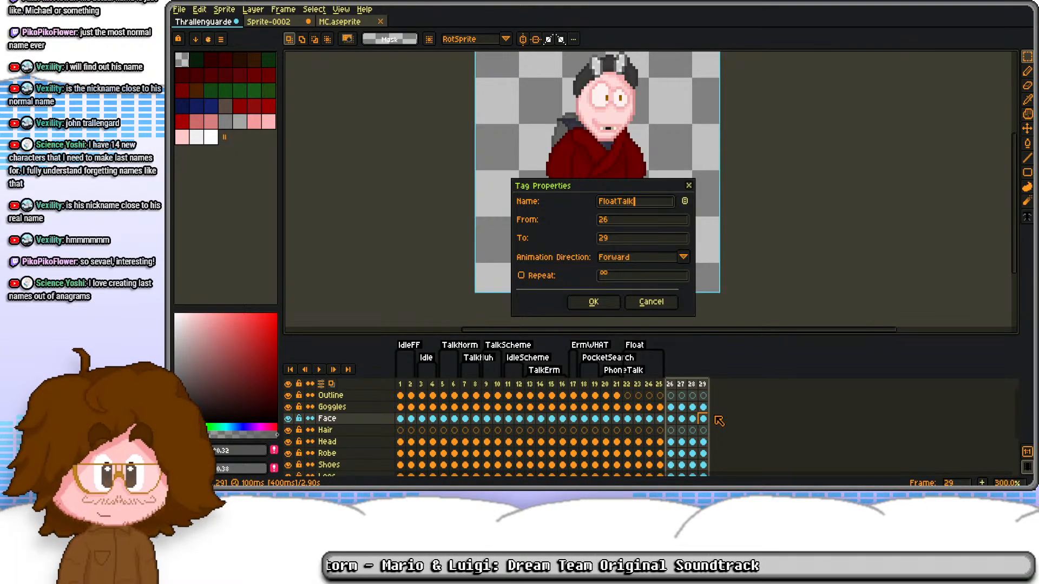
pyautogui.press('Return')
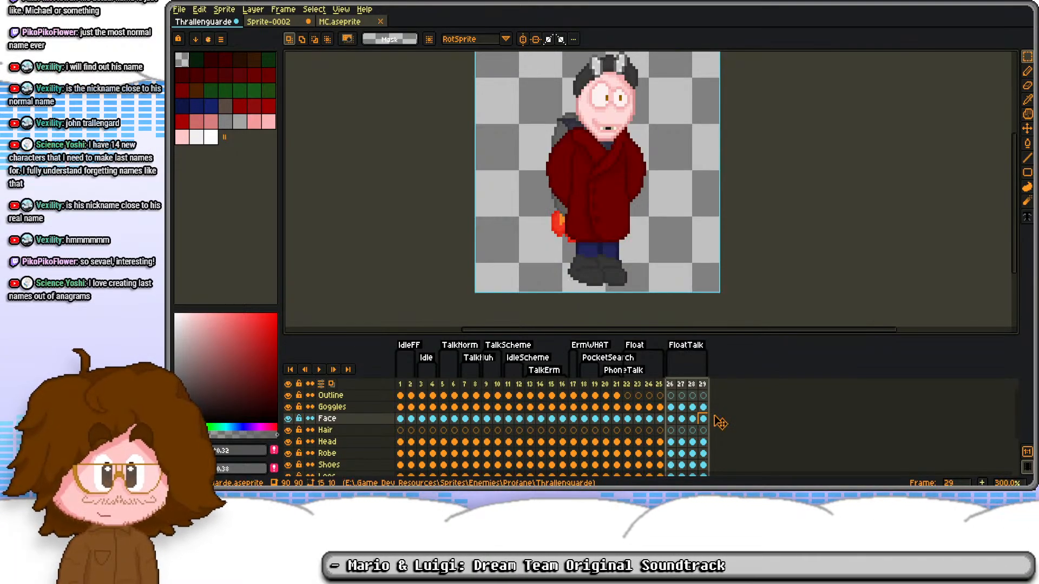
# Step: Rename the FloatTalk tag to TalkFloat and the PhoneTalk tag to TalkPhone
pyautogui.doubleClick(681, 350)
pyautogui.write('TalkFloat')
pyautogui.press('Return')
pyautogui.rightClick(680, 351)
pyautogui.click(646, 350)
pyautogui.doubleClick(619, 372)
pyautogui.write('TalkPhone')
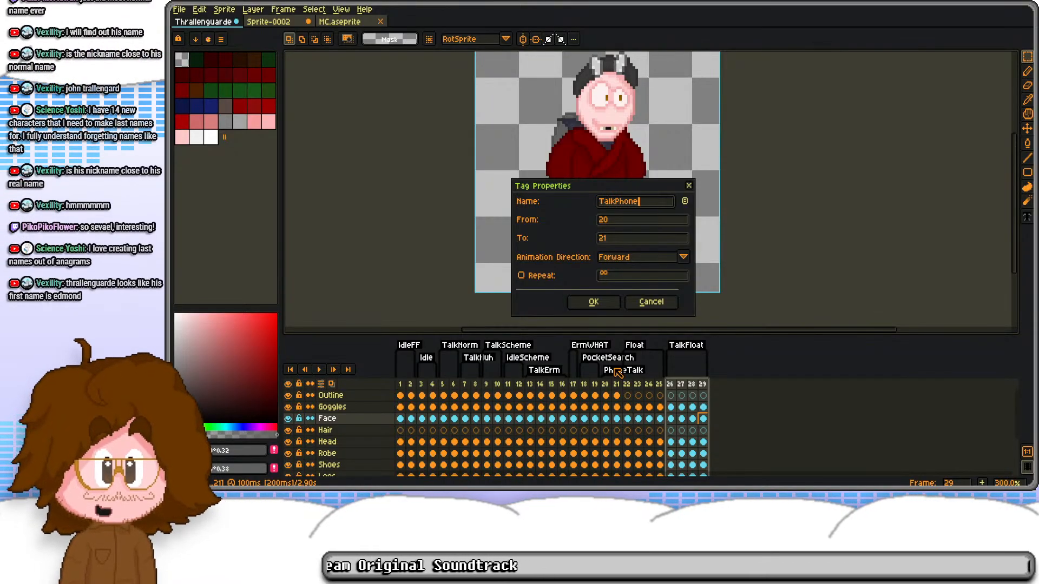
pyautogui.press('Return')
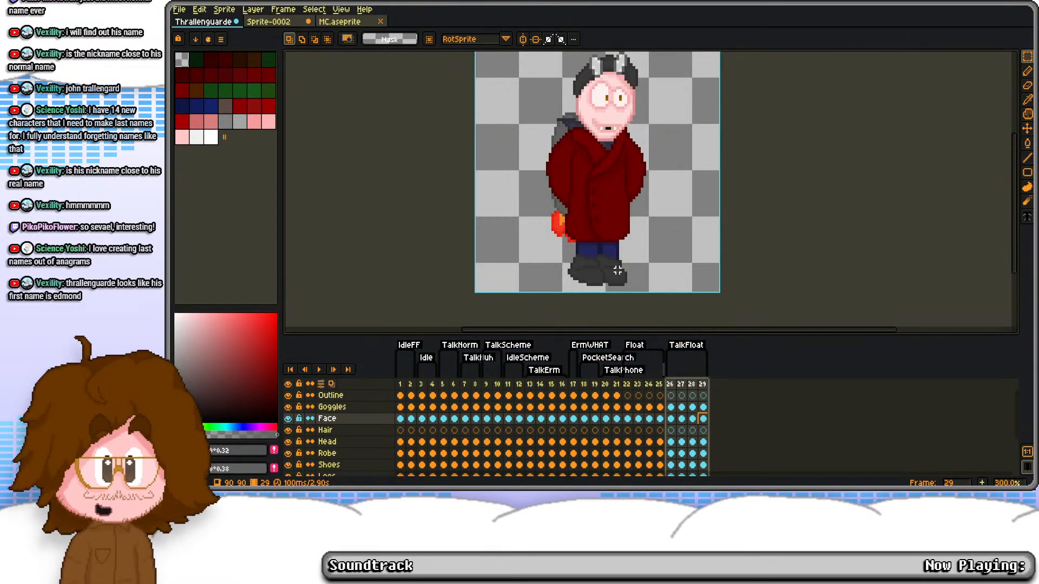
# Step: Rename the Float tag on frames 22 to 25 to IdleFloat
pyautogui.doubleClick(636, 348)
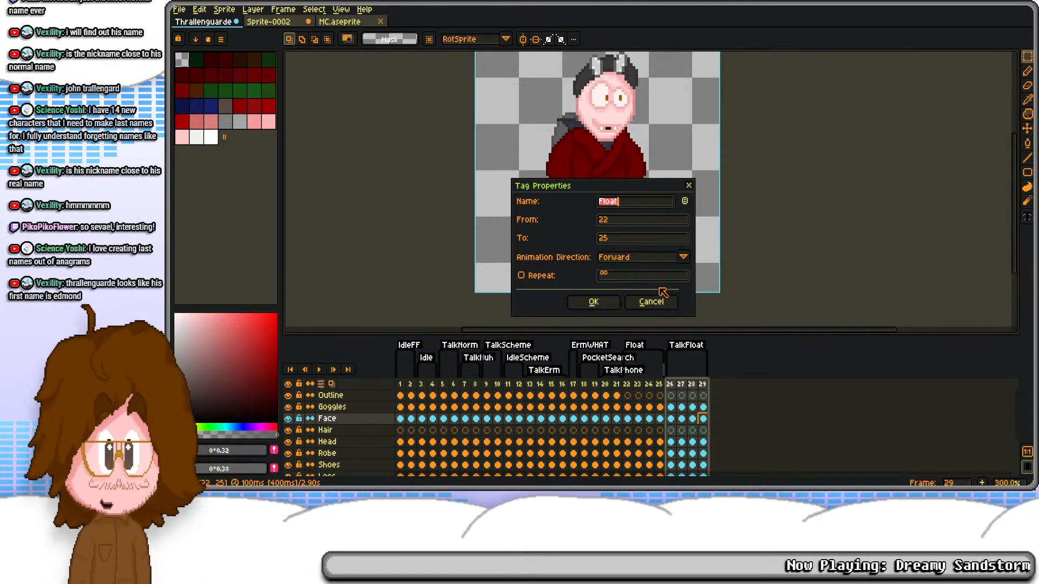
pyautogui.write('IdleFloat')
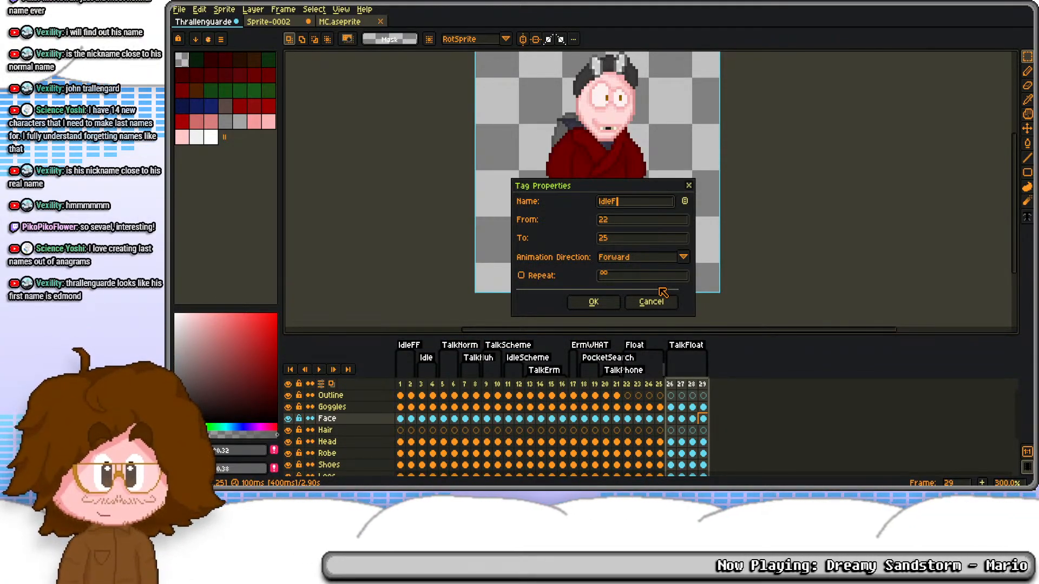
pyautogui.press('Return')
# Step: Review the earlier poses frame by frame and play back the animation
pyautogui.press('Left')
pyautogui.press('Left')
pyautogui.press('Left')
pyautogui.press('Left')
pyautogui.press('Left')
pyautogui.press('Left')
pyautogui.press('Left')
pyautogui.press('Left')
pyautogui.press('Left')
pyautogui.press('Left')
pyautogui.press('Left')
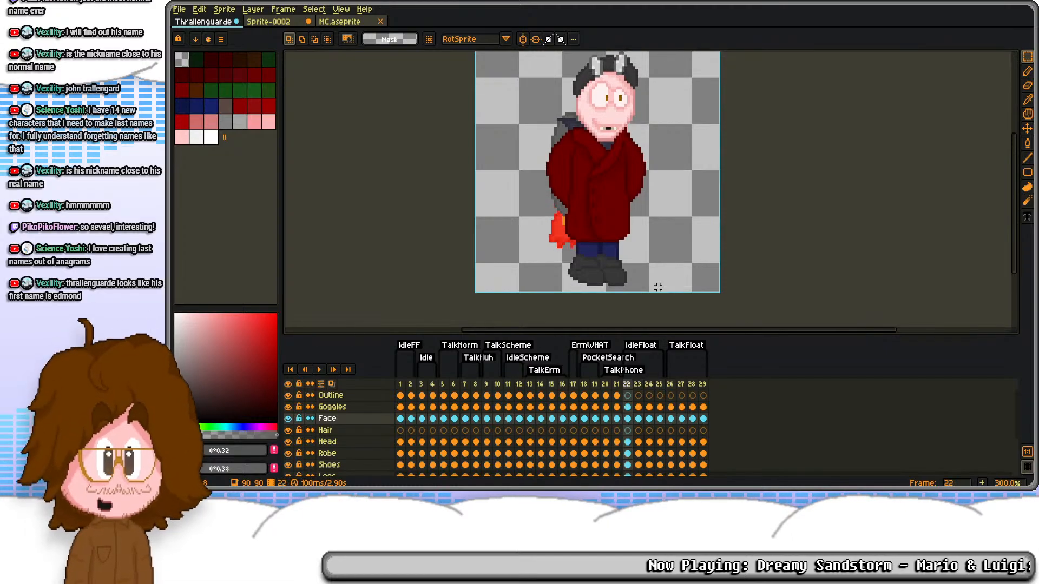
pyautogui.press('Left')
pyautogui.press('Left')
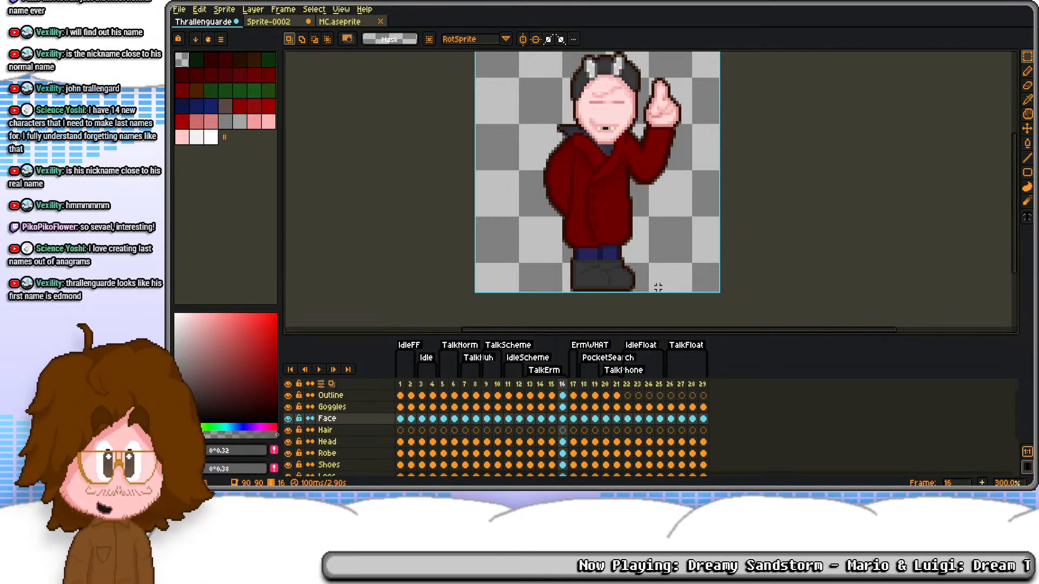
pyautogui.press('Left')
pyautogui.press('Left')
pyautogui.press('Left')
pyautogui.press('Left')
pyautogui.press('Left')
pyautogui.press('Left')
pyautogui.press('Left')
pyautogui.press('Left')
pyautogui.press('Left')
pyautogui.press('Left')
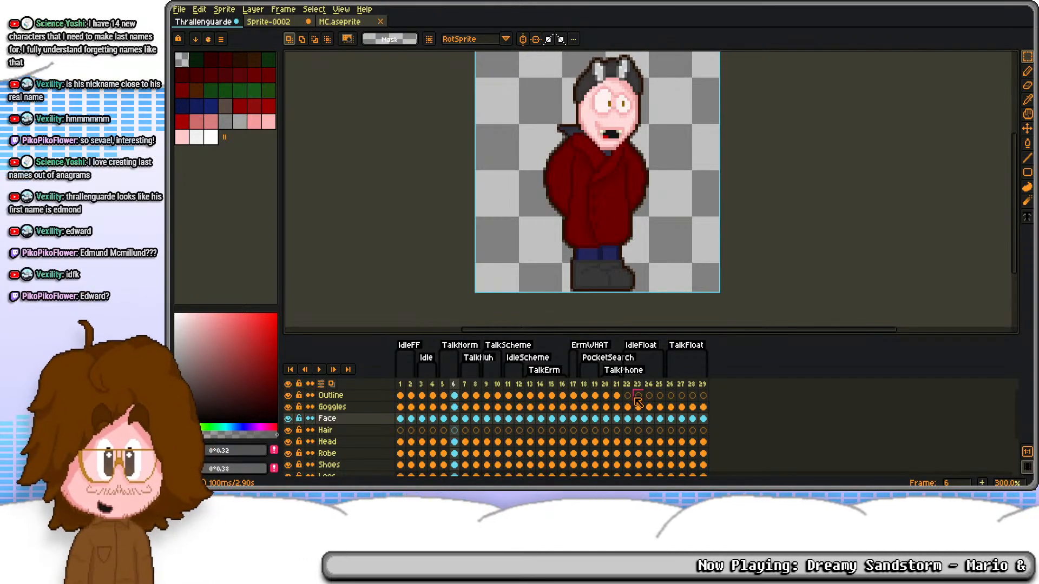
pyautogui.moveTo(661, 146); pyautogui.dragTo(674, 202)
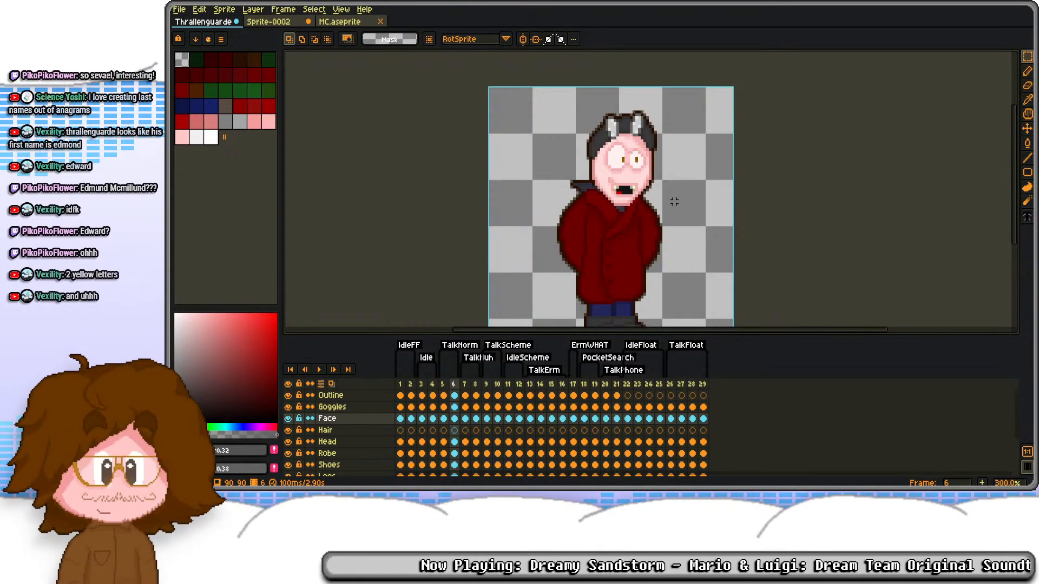
pyautogui.press('Return')
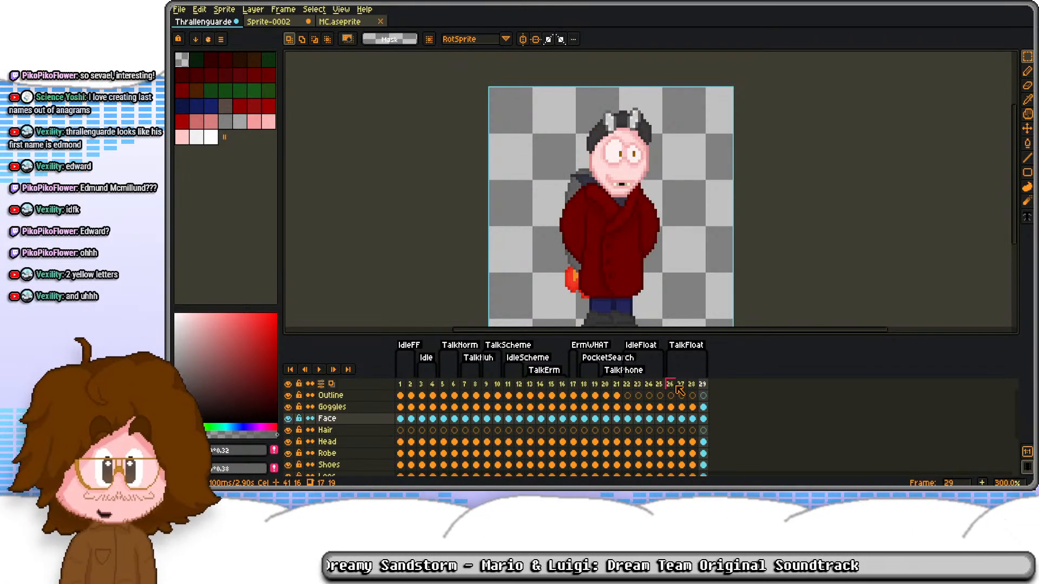
# Step: Add a new frame 30 after the TalkFloat animation and end the TalkFloat tag at frame 29
pyautogui.hotkey('alt', 'n')
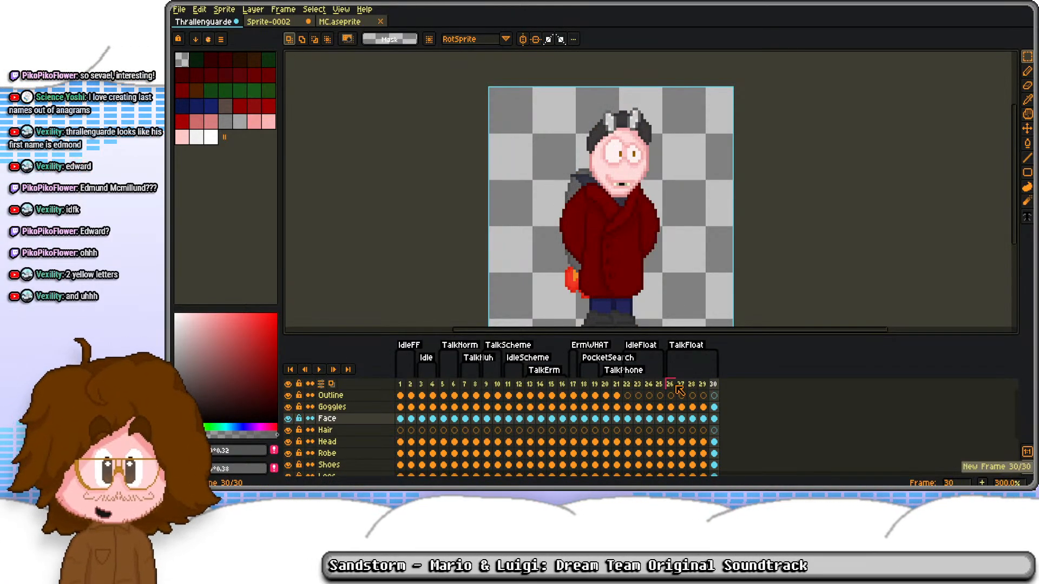
pyautogui.doubleClick(684, 351)
pyautogui.press('Tab')
pyautogui.press('Return')
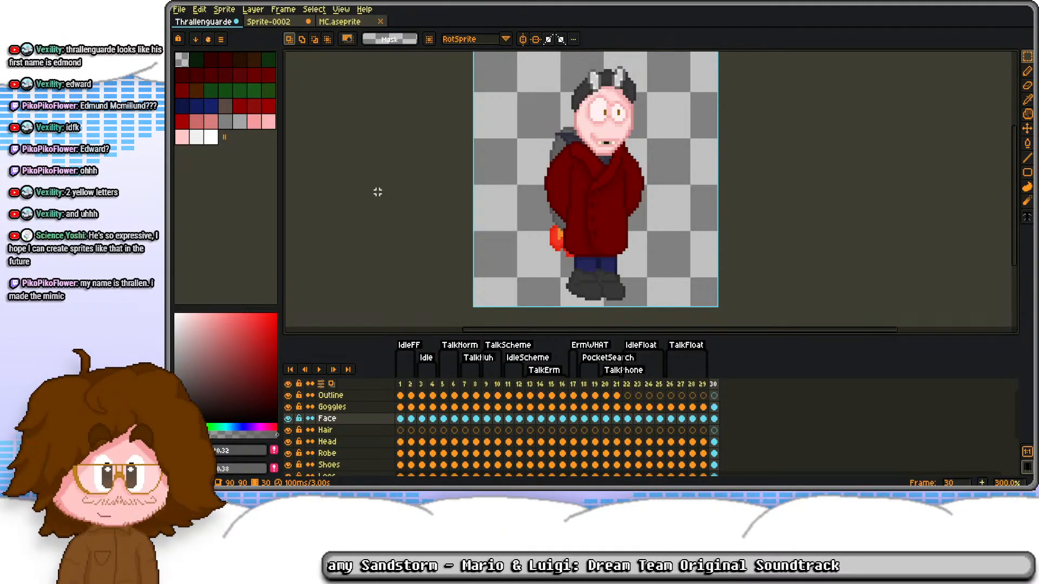
pyautogui.rightClick(714, 385)
pyautogui.click(757, 428)
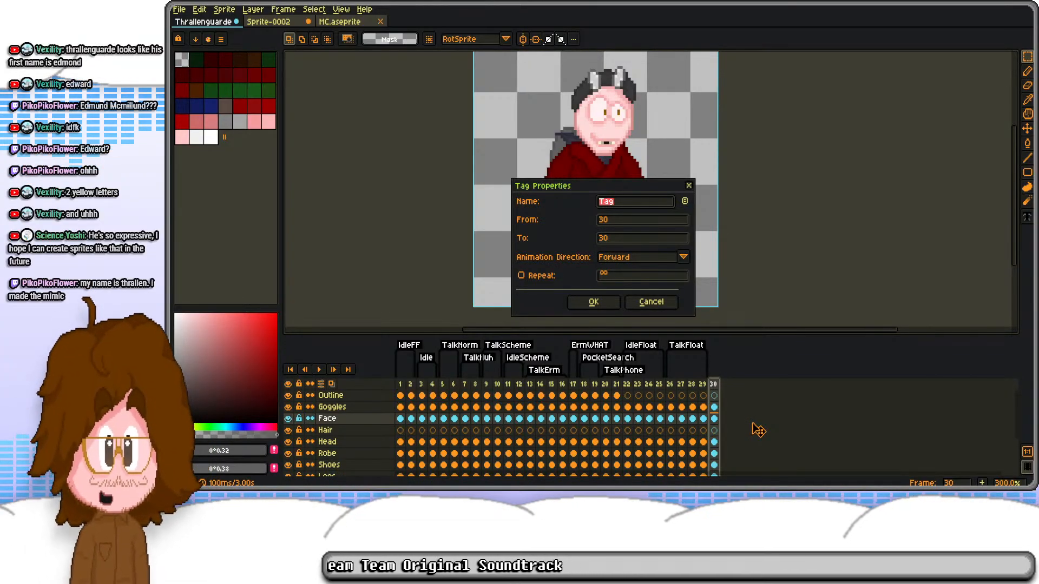
pyautogui.press('Escape')
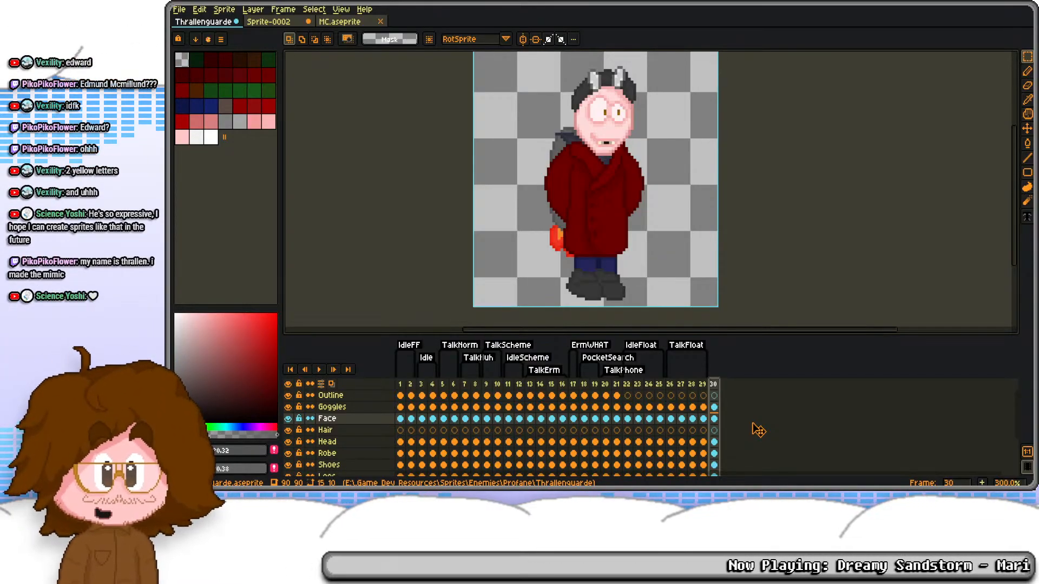
# Step: Create a tag named Bow on frame 30
pyautogui.rightClick(715, 385)
pyautogui.click(759, 431)
pyautogui.write('ow')
pyautogui.press('Return')
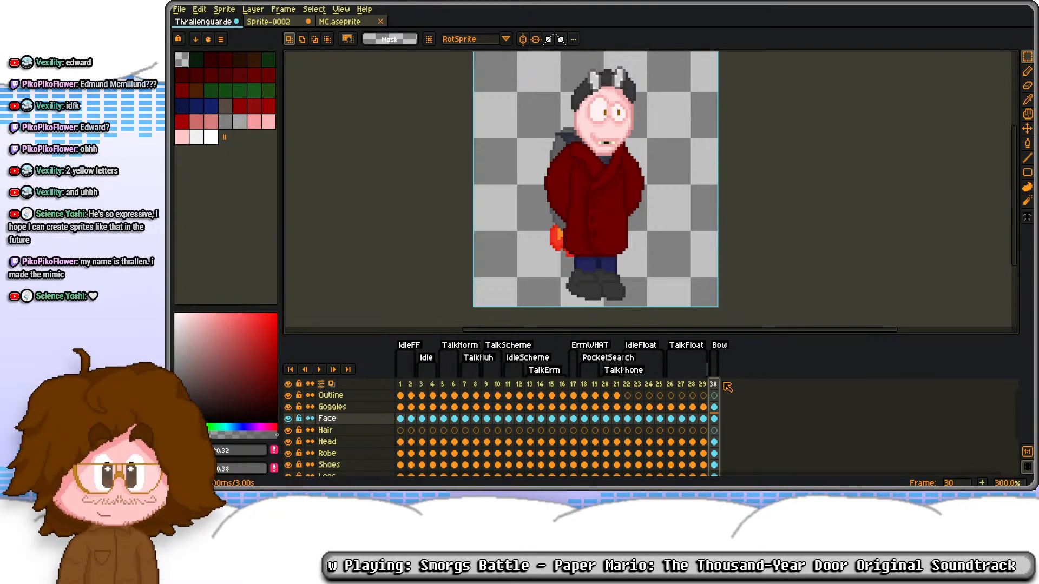
# Step: Select the Outline cel of the Idle pose on frame 3
pyautogui.click(422, 396)
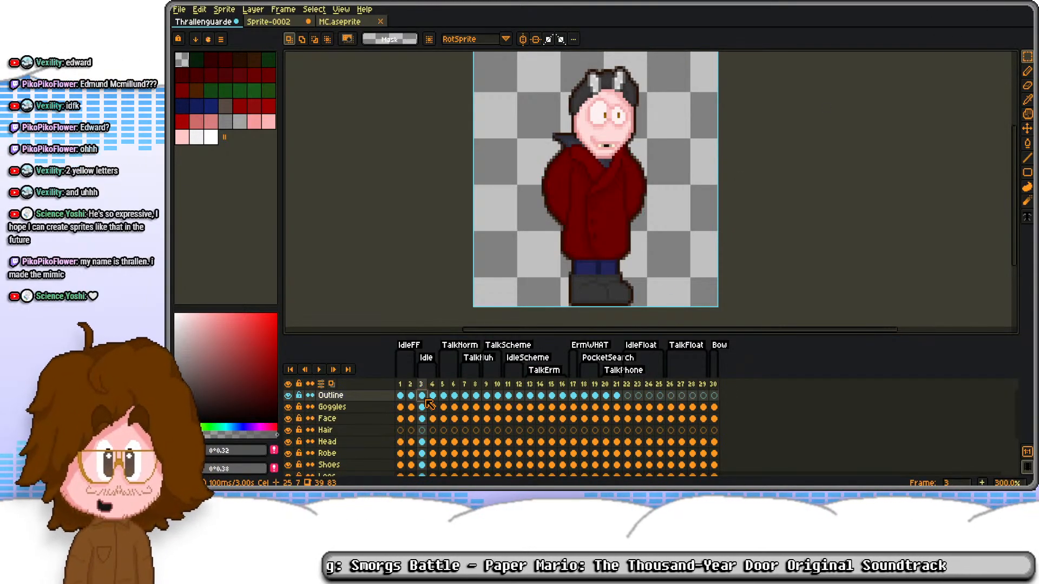
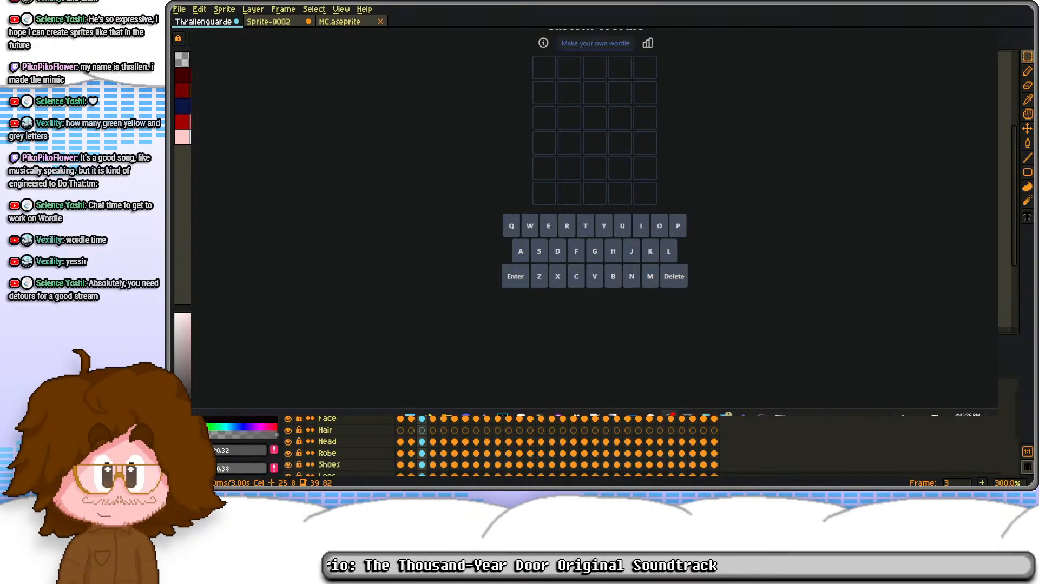
# Step: Crop the Wordle capture by 131 px at its top and 303 px at its bottom
pyautogui.moveTo(192, 112); pyautogui.dragTo(316, 118)
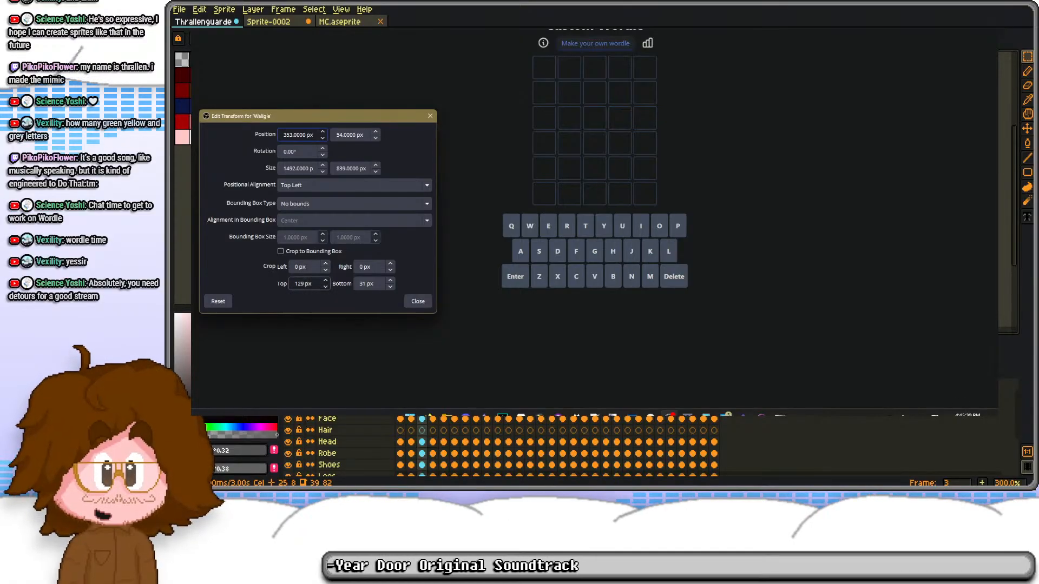
pyautogui.scroll(2, 309, 283)
pyautogui.scroll(20, 374, 283)
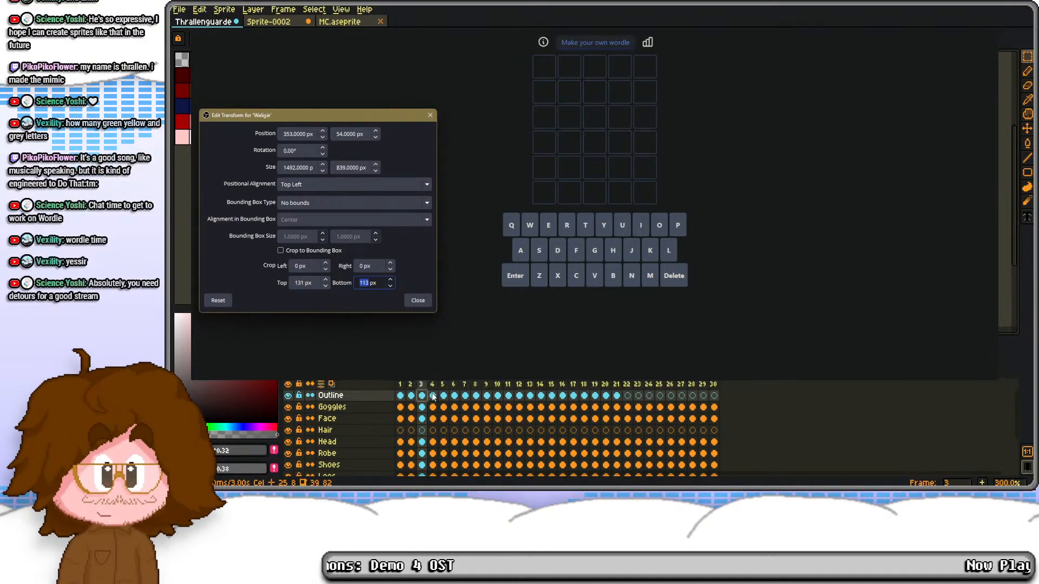
pyautogui.scroll(20, 374, 284)
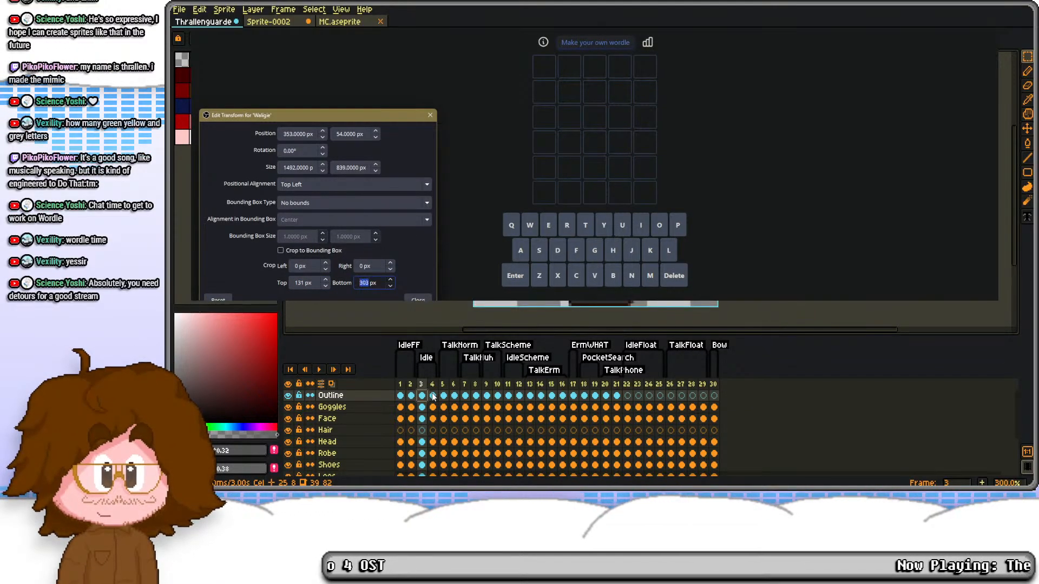
# Step: Crop the Wordle capture by 627 px on its right side and trim its left side close to the letter grid
pyautogui.scroll(20, 374, 265)
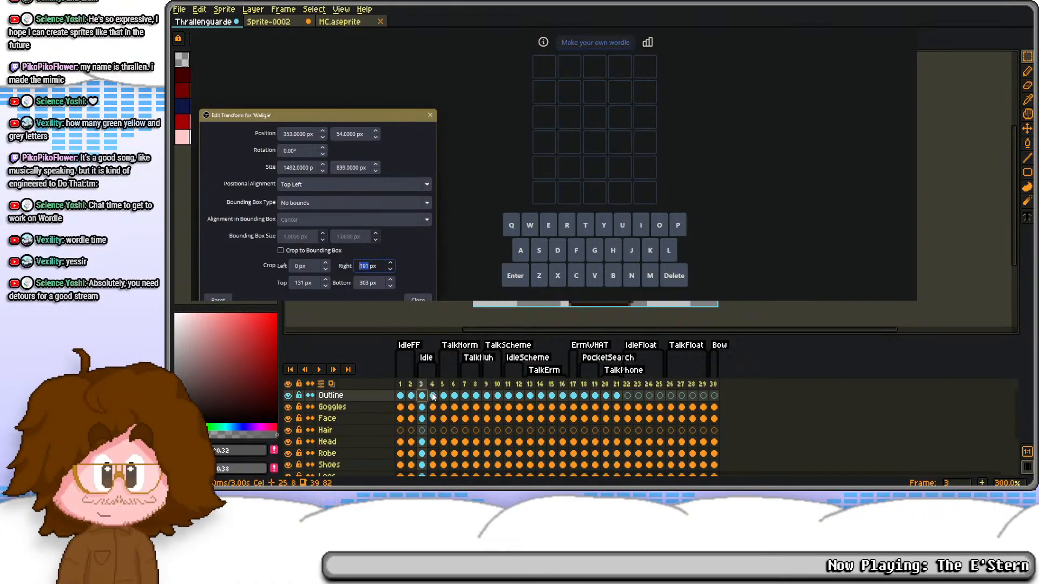
pyautogui.scroll(20, 374, 266)
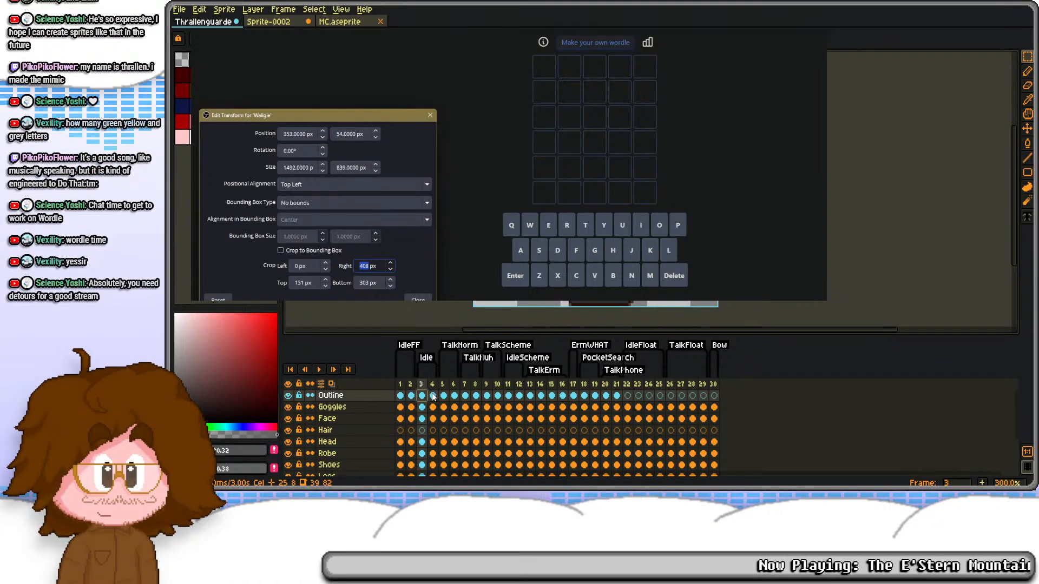
pyautogui.scroll(20, 374, 266)
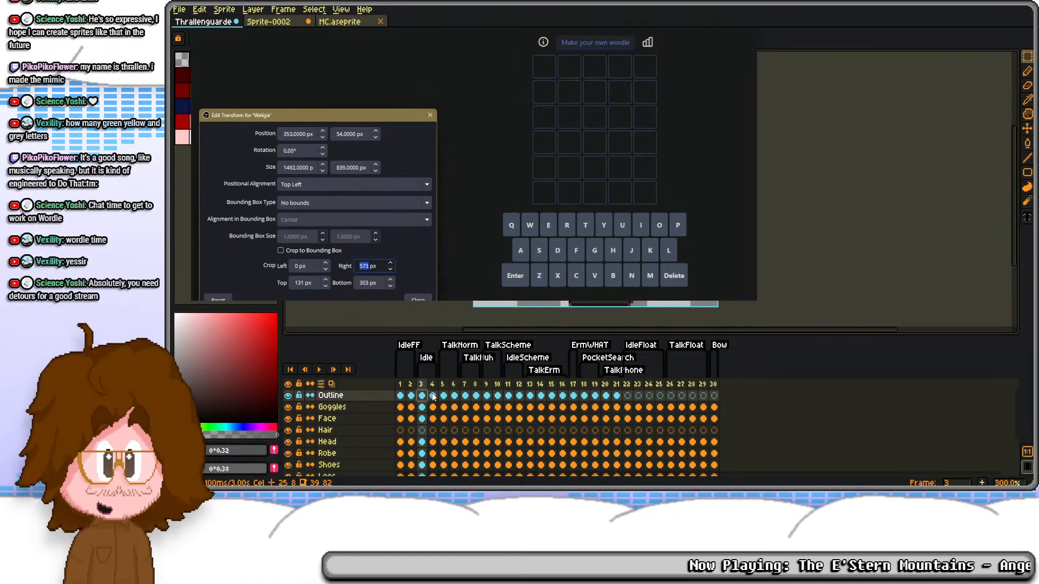
pyautogui.scroll(20, 374, 266)
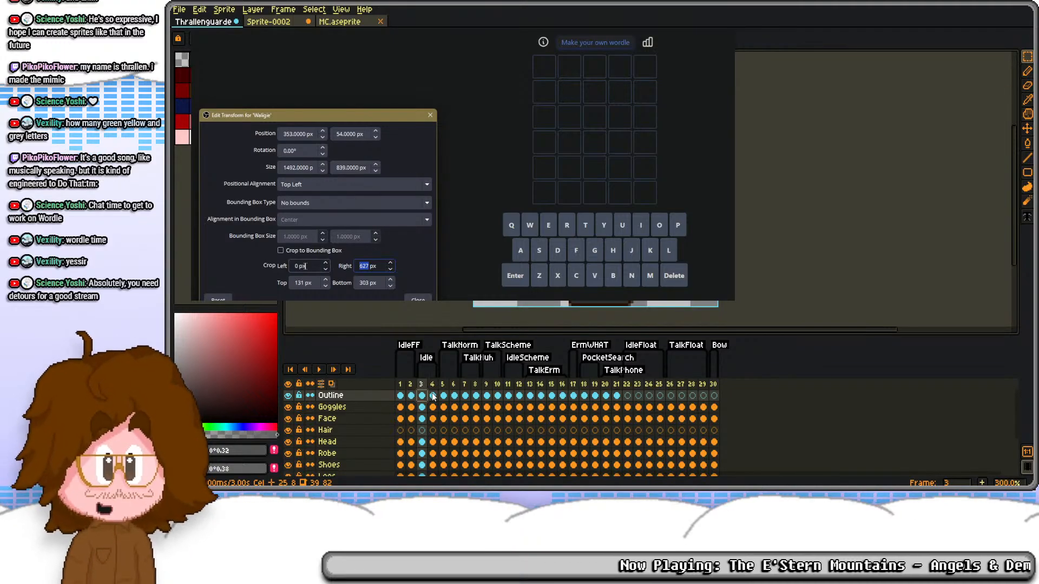
pyautogui.scroll(20, 300, 266)
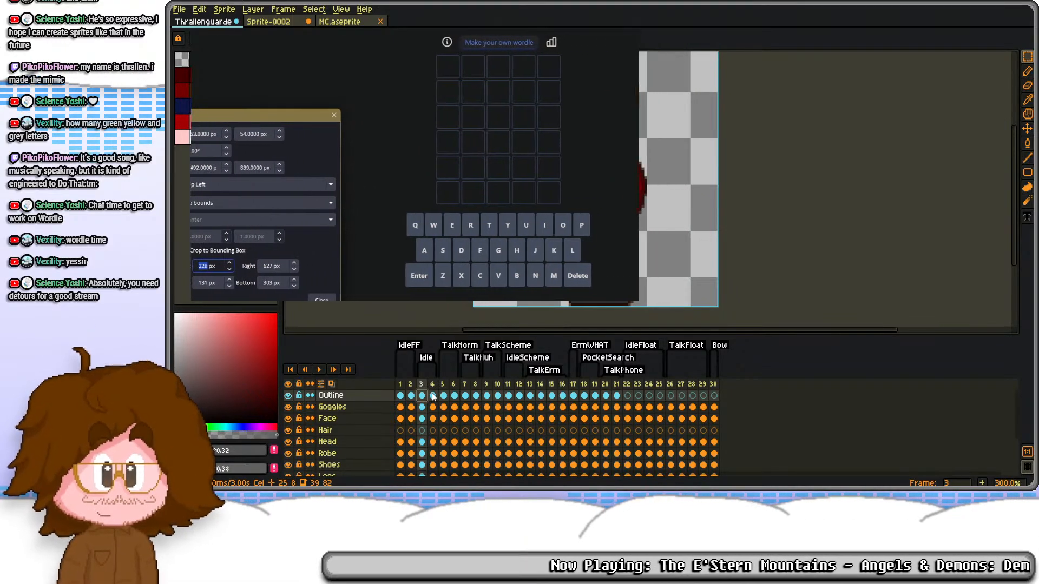
pyautogui.scroll(20, 212, 266)
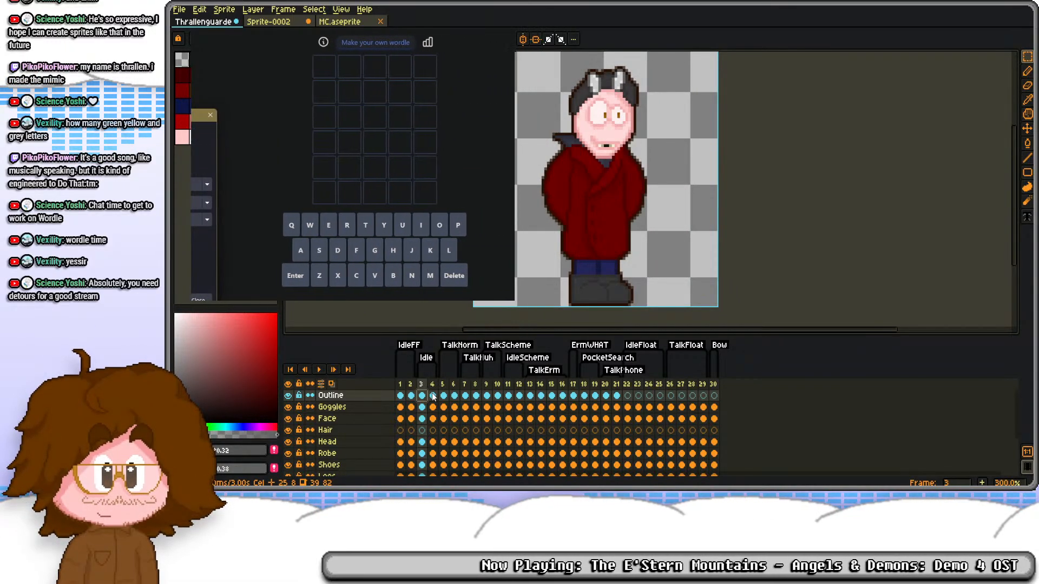
pyautogui.scroll(20, 205, 266)
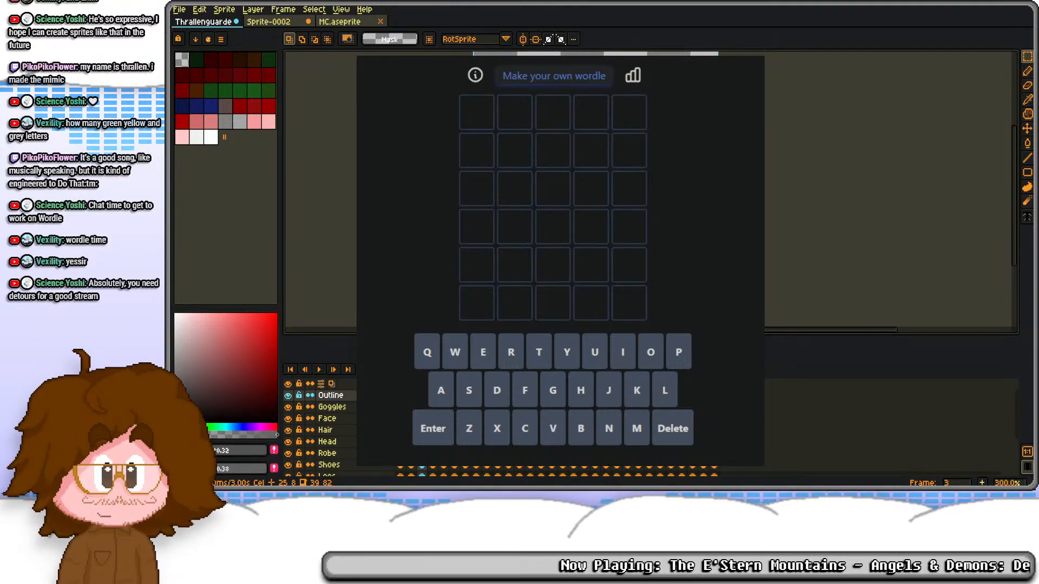
# Step: Try ZZZZZ as the first Wordle guess and clear the row
pyautogui.click(469, 433)
pyautogui.click(468, 432)
pyautogui.click(469, 433)
pyautogui.click(468, 433)
pyautogui.click(469, 433)
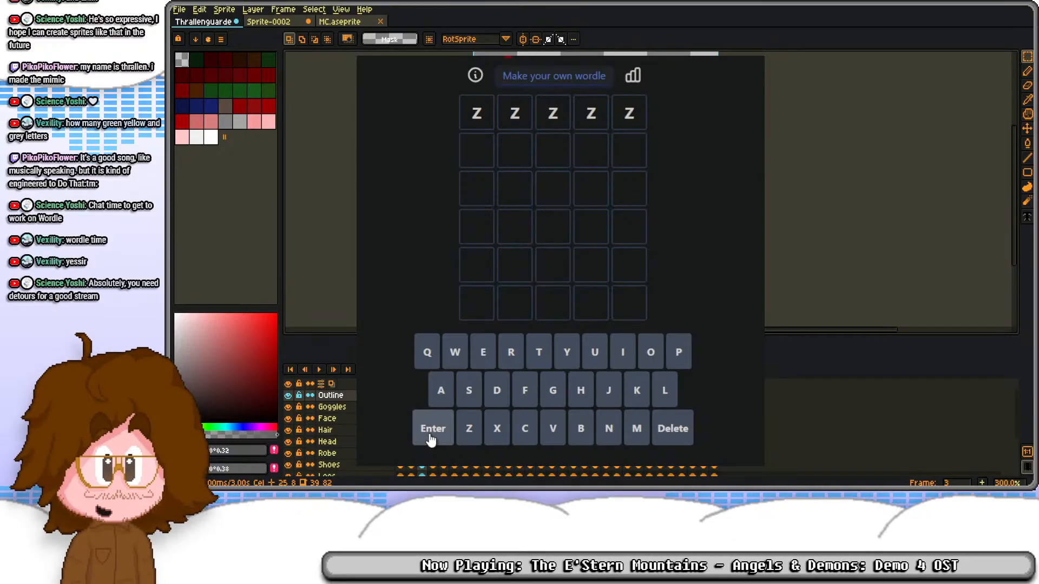
pyautogui.moveTo(469, 115); pyautogui.dragTo(660, 105)
pyautogui.press('BackSpace')
pyautogui.press('BackSpace')
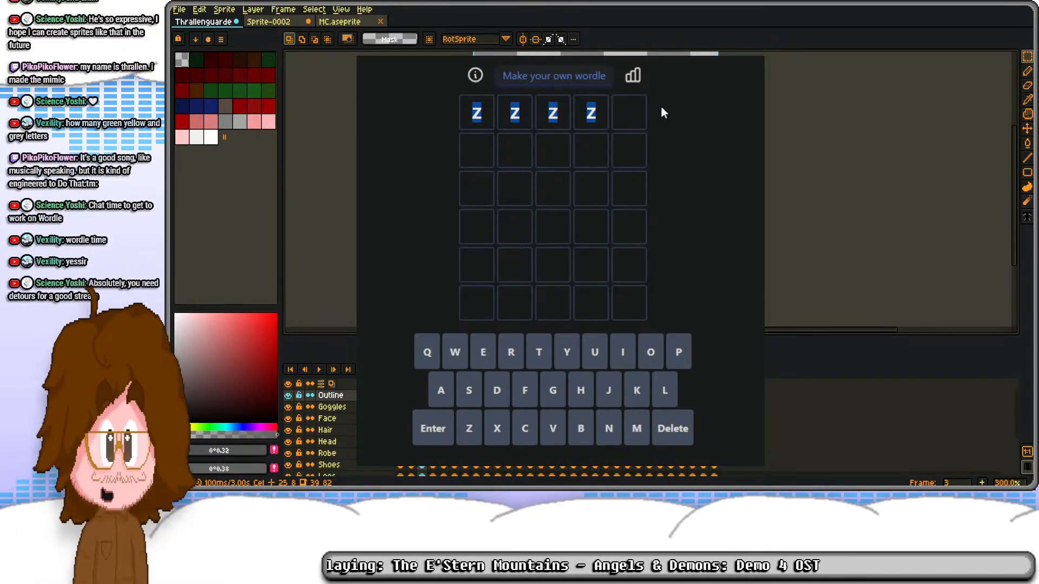
pyautogui.press('BackSpace')
pyautogui.press('BackSpace')
pyautogui.press('BackSpace')
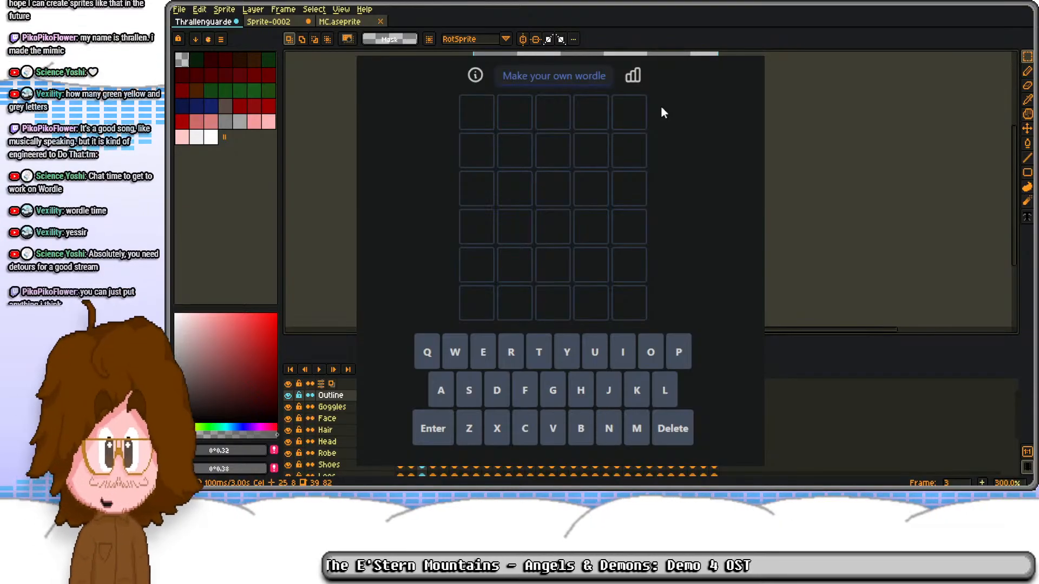
# Step: Try XDCCC as the first Wordle guess and clear the row
pyautogui.click(490, 429)
pyautogui.click(497, 402)
pyautogui.click(521, 435)
pyautogui.click(524, 437)
pyautogui.click(525, 439)
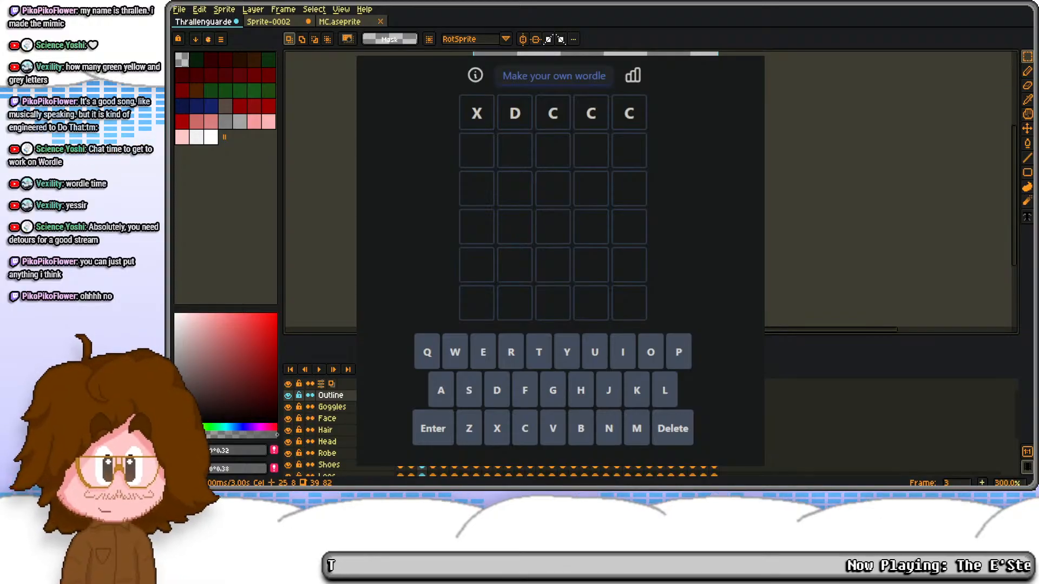
pyautogui.press('BackSpace')
pyautogui.press('BackSpace')
pyautogui.press('BackSpace')
pyautogui.press('BackSpace')
pyautogui.press('BackSpace')
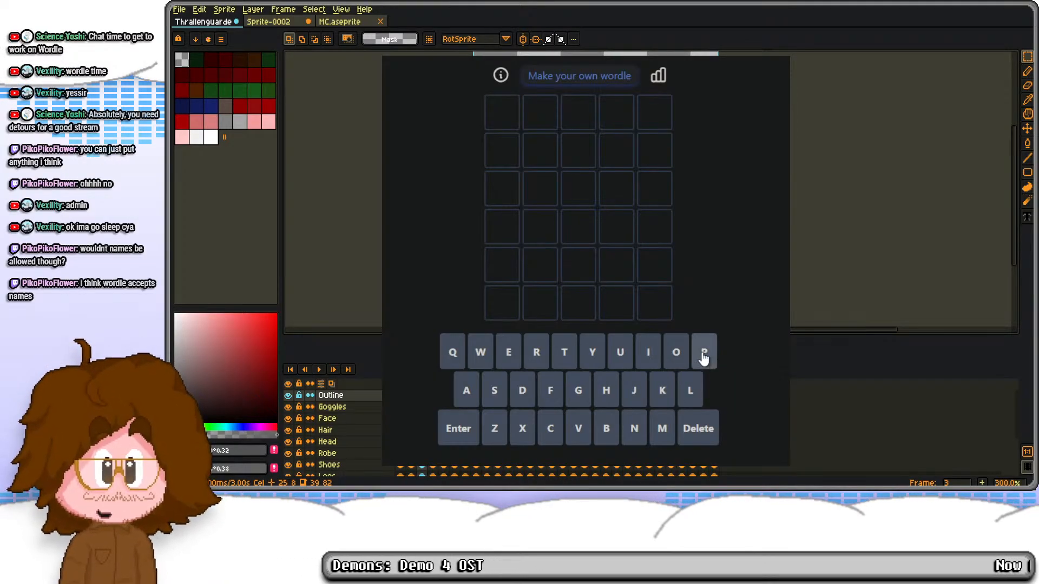
# Step: Try MARIO as the first Wordle guess and delete the letters
pyautogui.click(490, 391)
pyautogui.click(700, 430)
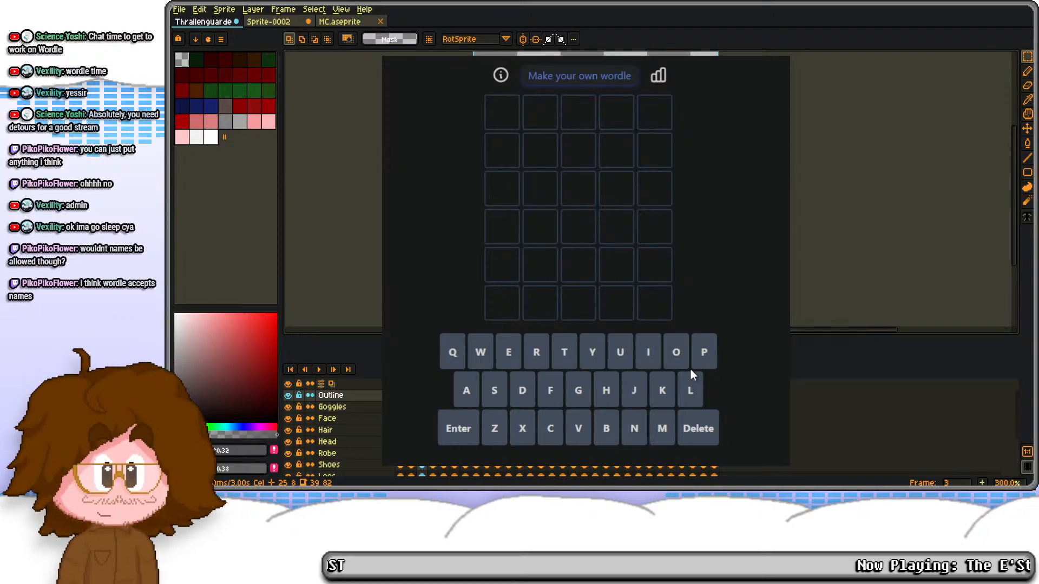
pyautogui.click(663, 429)
pyautogui.click(466, 392)
pyautogui.click(537, 357)
pyautogui.click(648, 352)
pyautogui.click(676, 352)
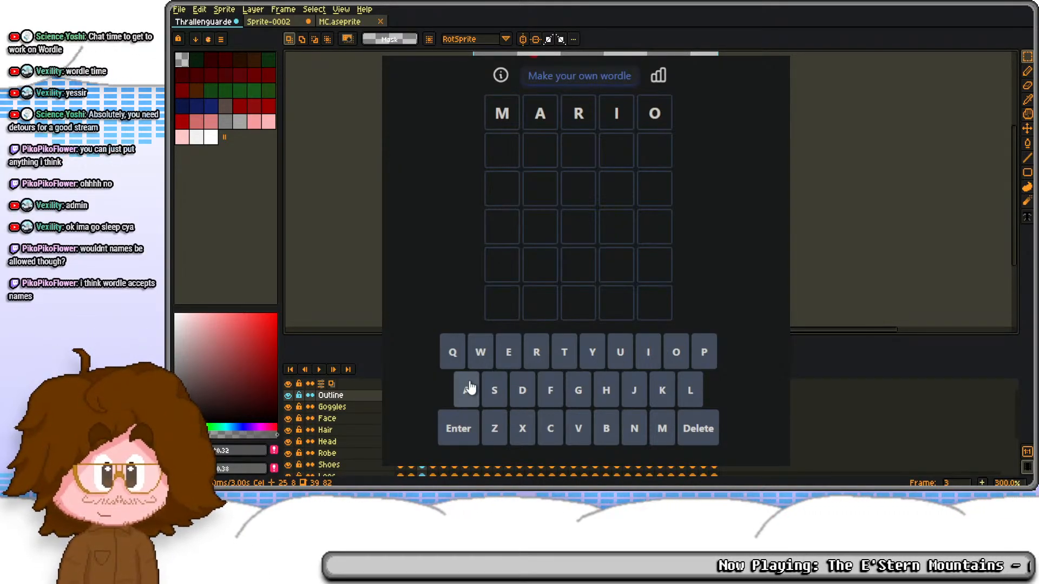
pyautogui.click(698, 429)
pyautogui.click(698, 428)
pyautogui.click(698, 429)
pyautogui.click(698, 428)
pyautogui.click(698, 429)
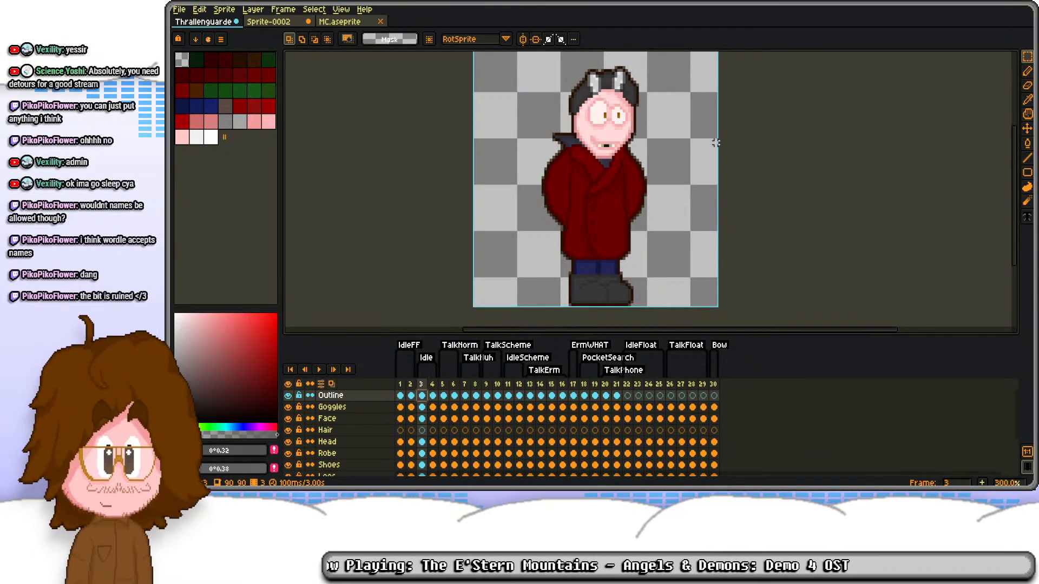
# Step: Compare the Bow pose on frame 30 with the earlier talking and scheming poses up to frame 12, ending on frame 30
pyautogui.click(713, 384)
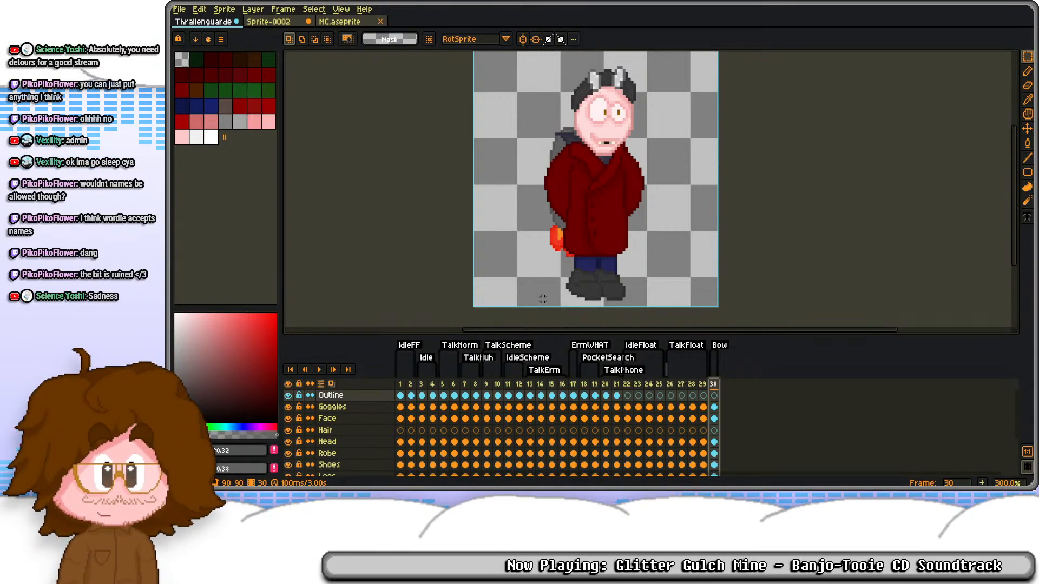
pyautogui.moveTo(616, 189); pyautogui.dragTo(611, 211)
pyautogui.scroll(2, 617, 178)
pyautogui.moveTo(609, 136)
pyautogui.mouseDown()
pyautogui.moveTo(621, 129)
pyautogui.moveTo(610, 150)
pyautogui.mouseUp()
pyautogui.scroll(-2, 621, 127)
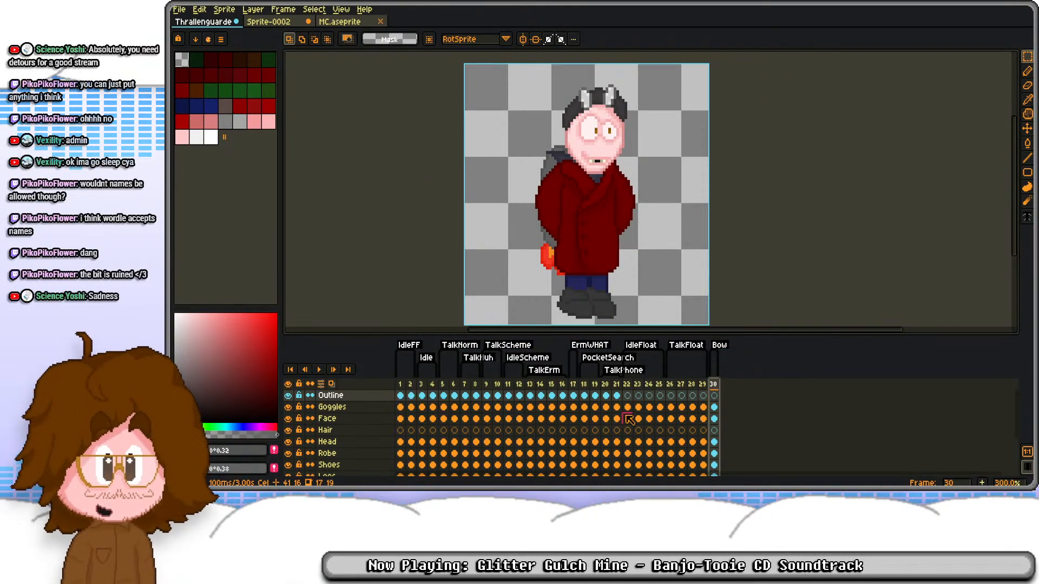
pyautogui.click(434, 407)
pyautogui.click(476, 407)
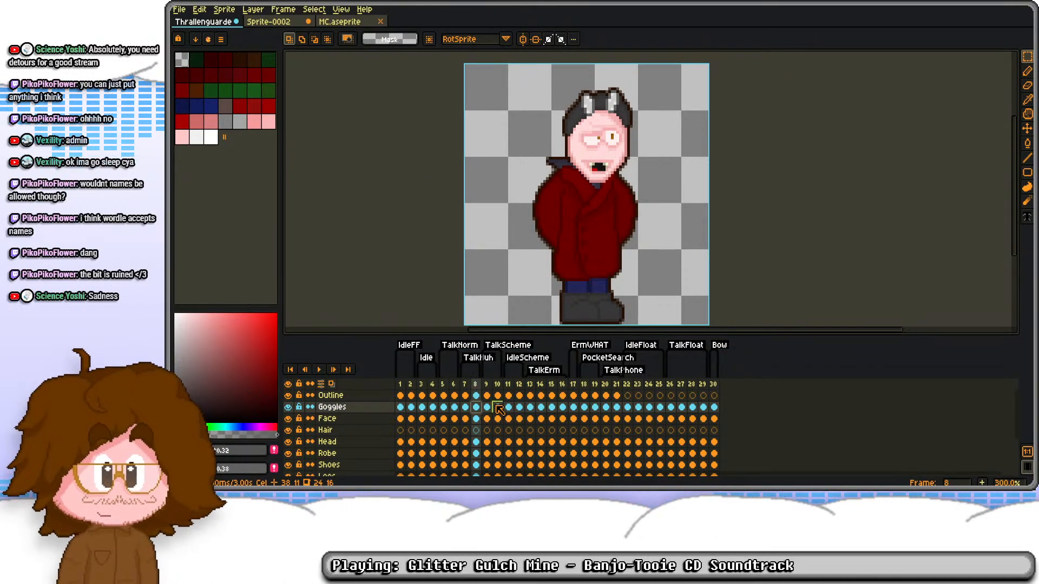
pyautogui.click(498, 407)
pyautogui.click(508, 407)
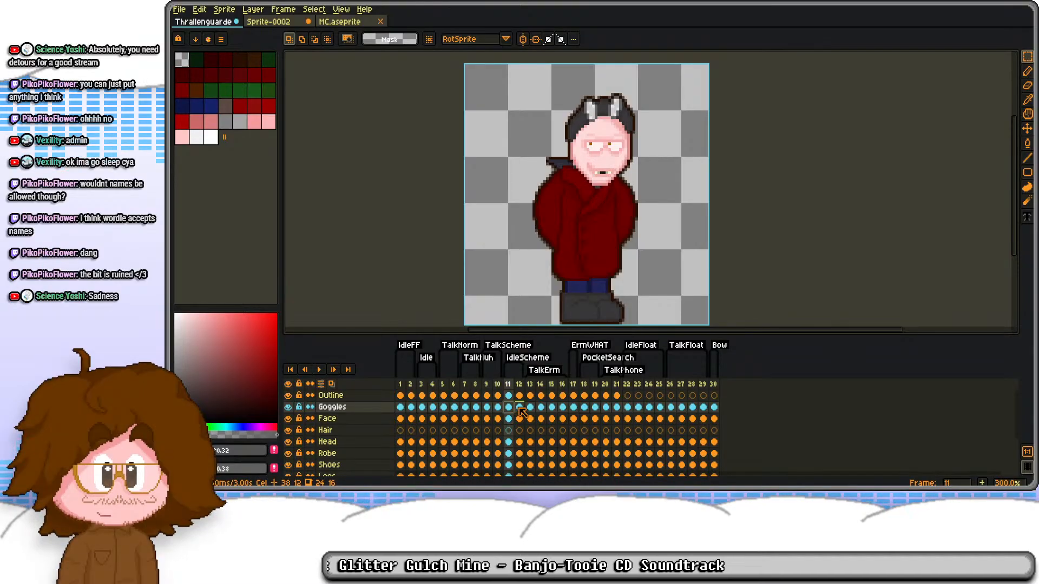
pyautogui.click(519, 407)
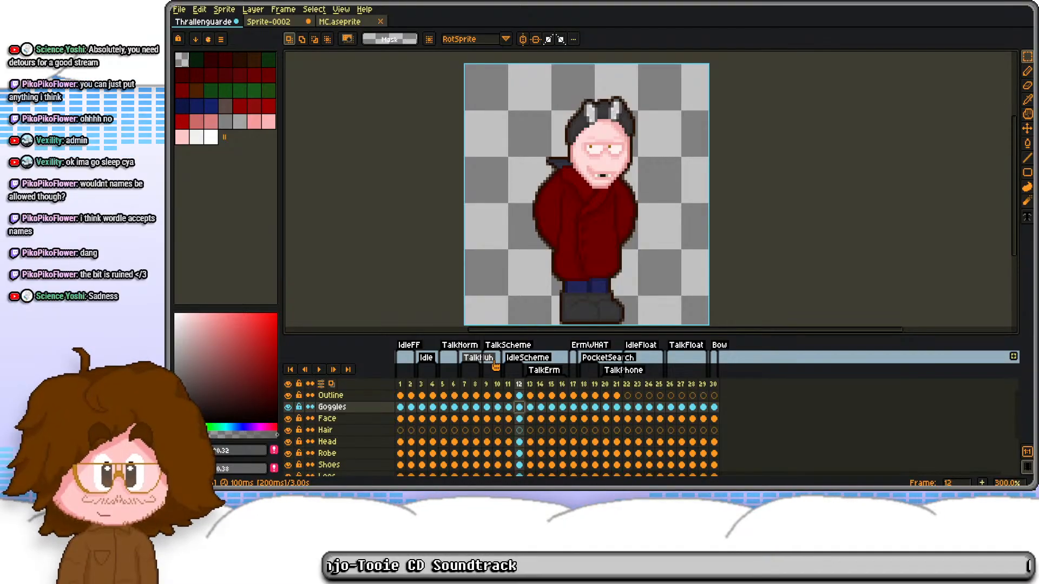
pyautogui.click(714, 407)
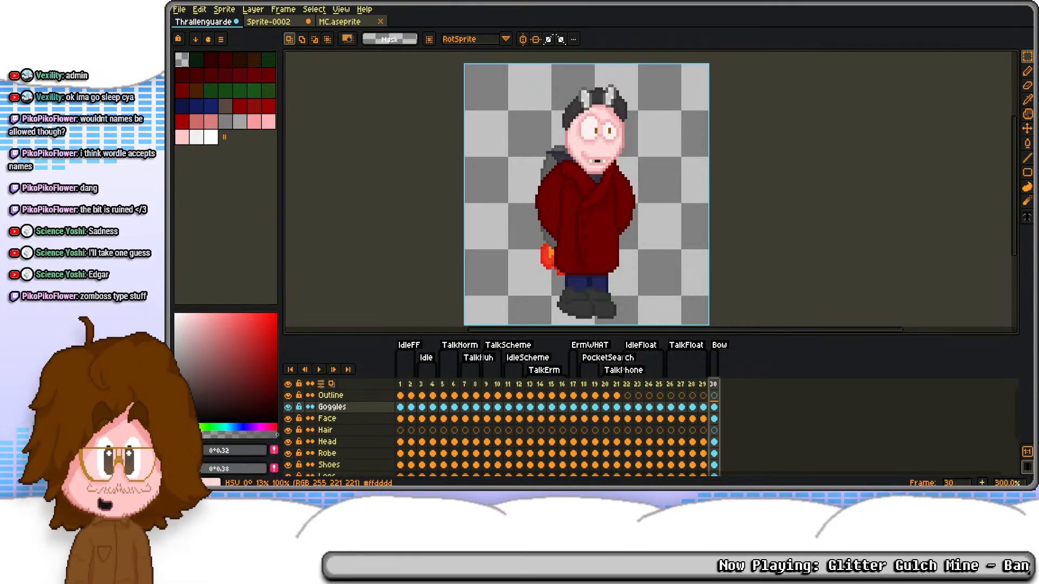
# Step: Go to the IdleScheme pose on frame 11 and add a new layer above the Outline layer
pyautogui.click(465, 395)
pyautogui.click(510, 396)
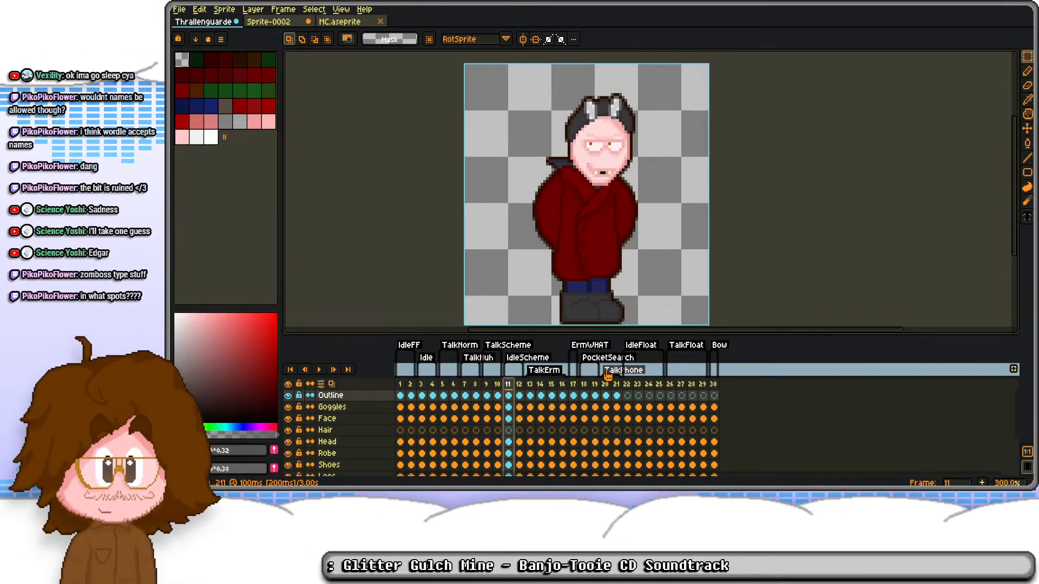
pyautogui.moveTo(548, 188); pyautogui.dragTo(563, 249)
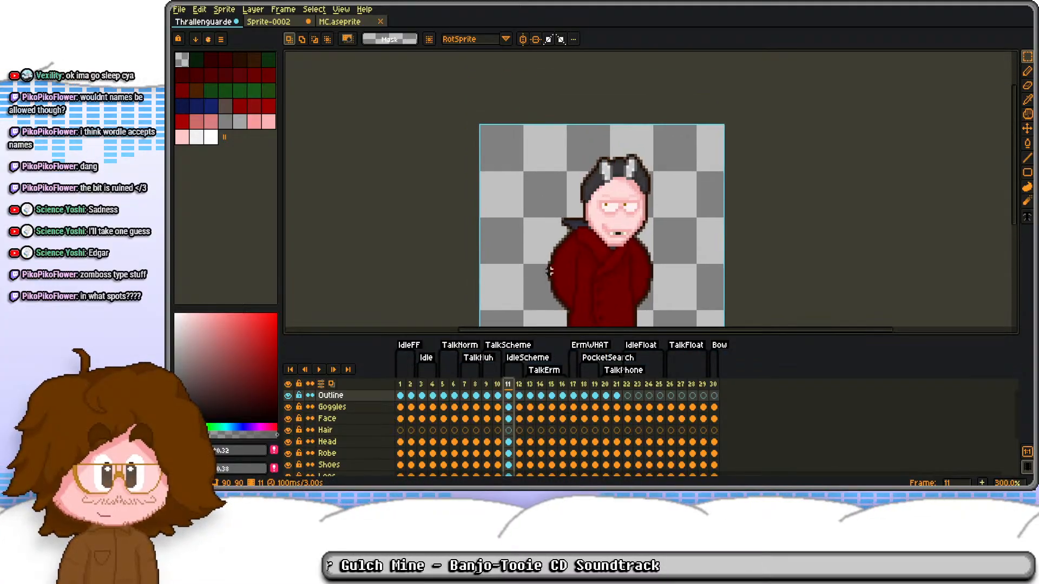
pyautogui.click(331, 399)
pyautogui.hotkey('shift', 'n')
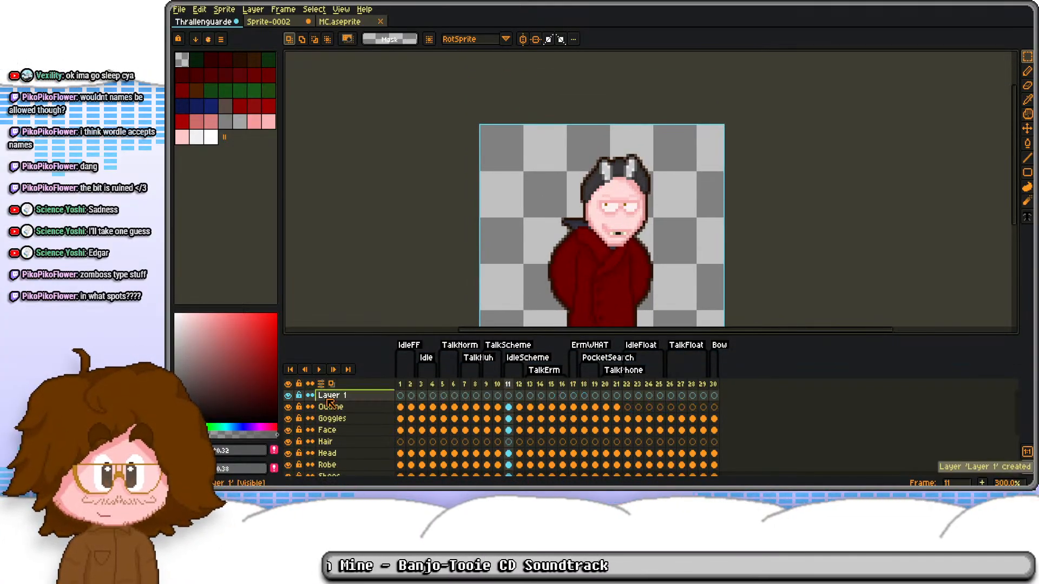
# Step: Set the foreground colour to bright green and the background colour to bright yellow
pyautogui.click(208, 427)
pyautogui.moveTo(259, 326); pyautogui.dragTo(295, 297)
pyautogui.click(191, 428)
pyautogui.click(212, 427)
pyautogui.rightClick(191, 427)
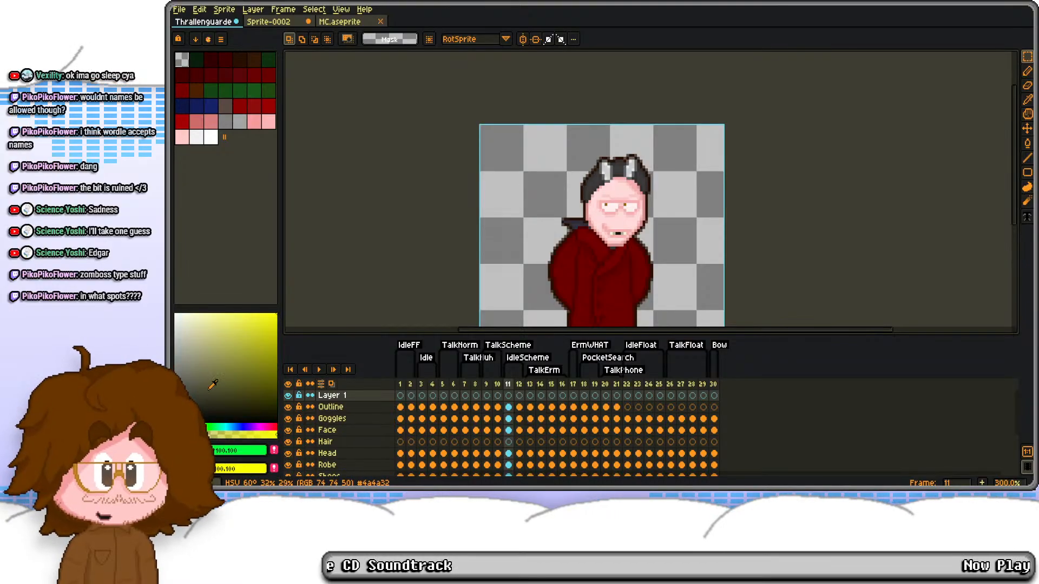
# Step: Create a new transparent RGBA sprite 128 px wide and 32 px high
pyautogui.hotkey('ctrl', 'n')
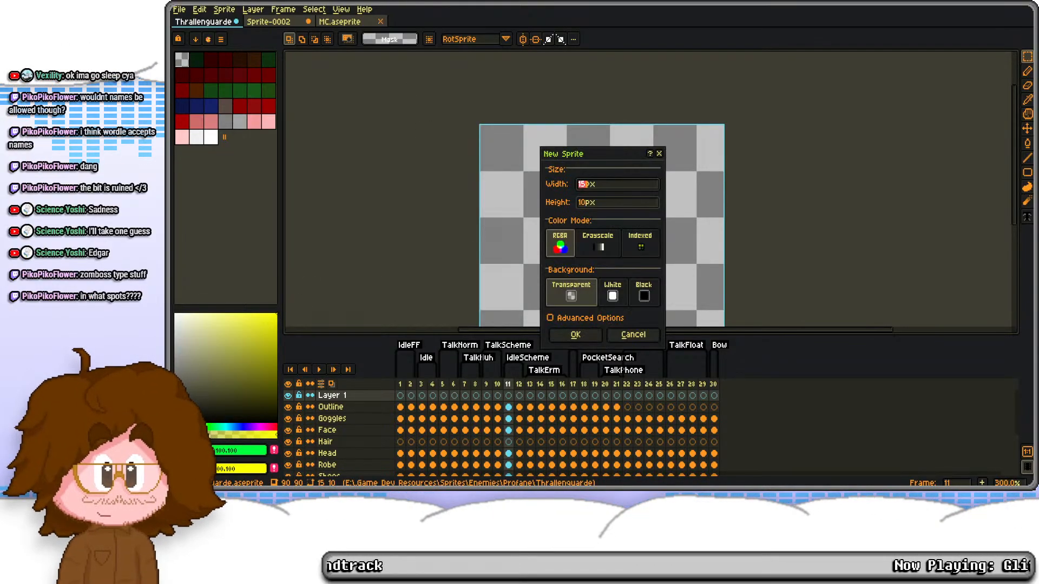
pyautogui.write('128')
pyautogui.press('Tab')
pyautogui.write('32')
pyautogui.press('Return')
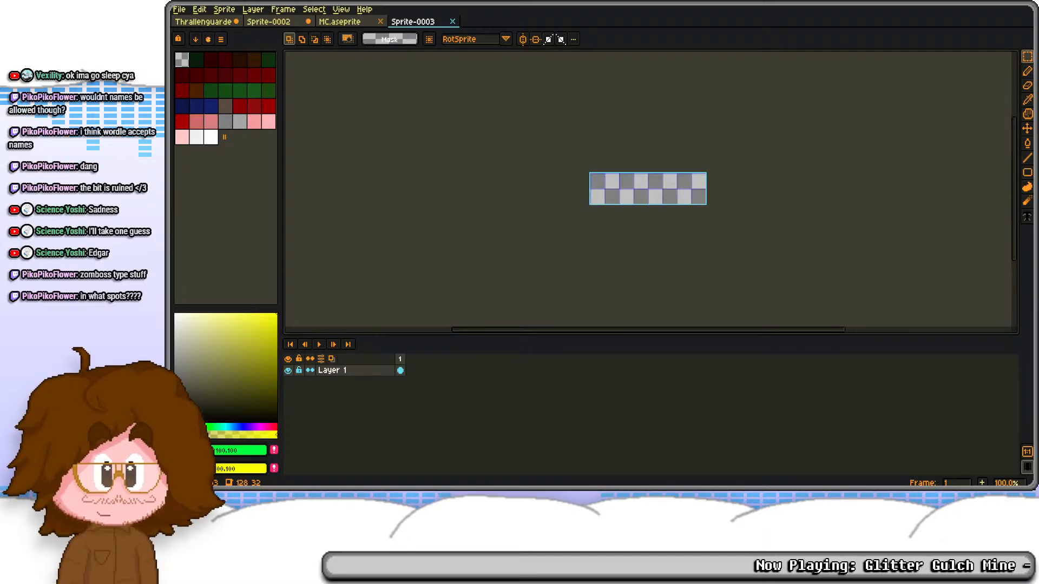
# Step: Set the new sprite's grid to 32 px wide and 32 px high
pyautogui.scroll(4, 610, 146)
pyautogui.click(341, 9)
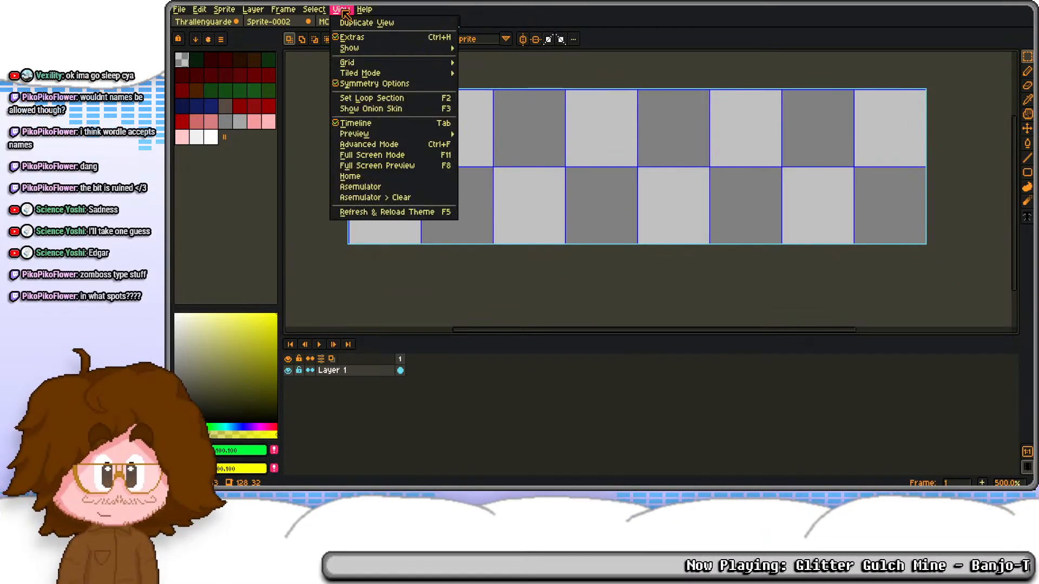
pyautogui.moveTo(409, 74)
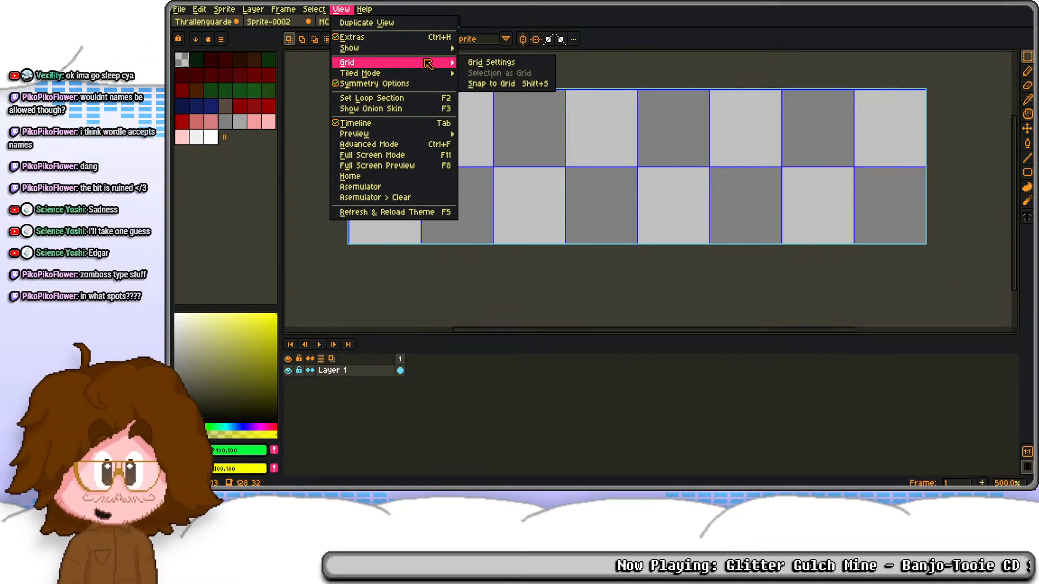
pyautogui.click(492, 62)
pyautogui.press('Tab')
pyautogui.press('Tab')
pyautogui.write('32')
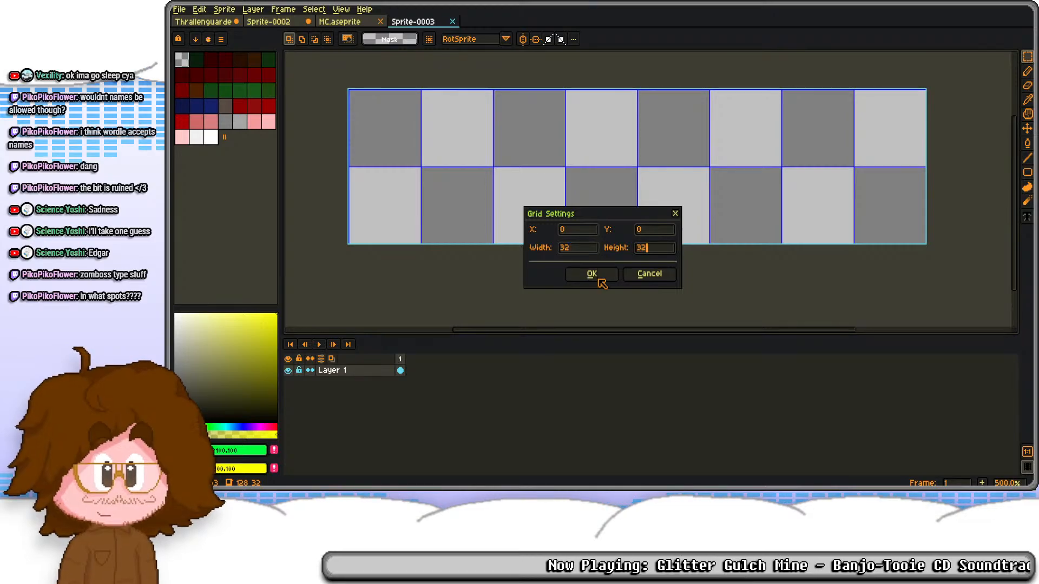
pyautogui.click(591, 274)
# Step: Widen the sprite's canvas to 160 px, keeping its height at 32 px
pyautogui.hotkey('ctrl', 'alt', 'c')
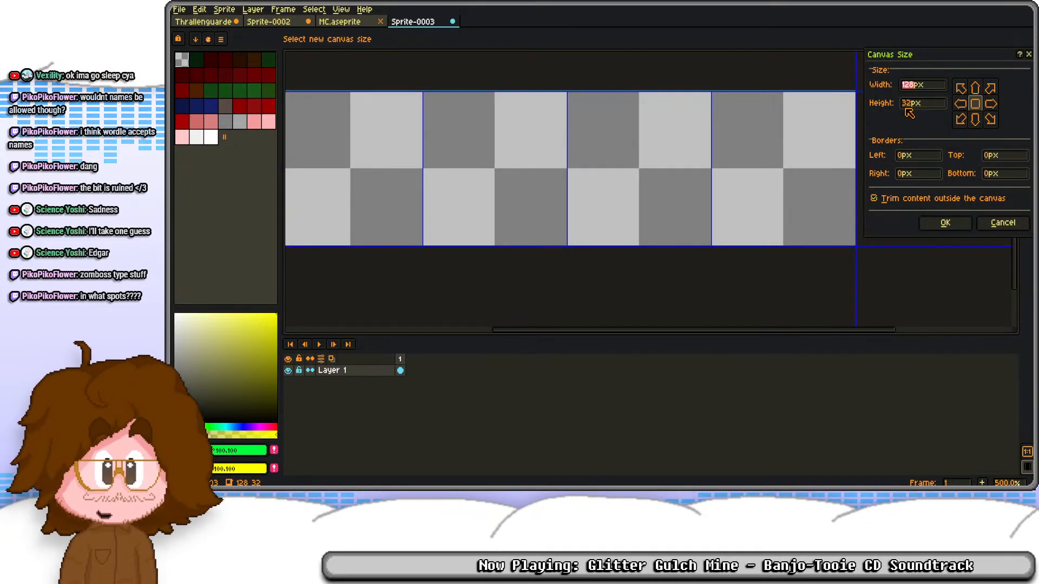
pyautogui.write('144')
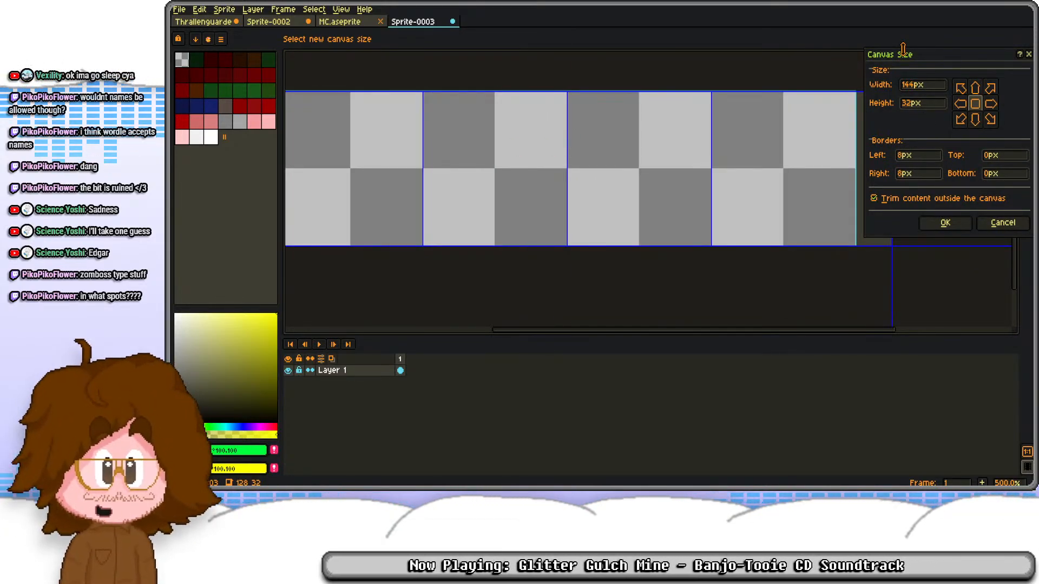
pyautogui.click(944, 223)
pyautogui.hotkey('ctrl', 'alt', 'c')
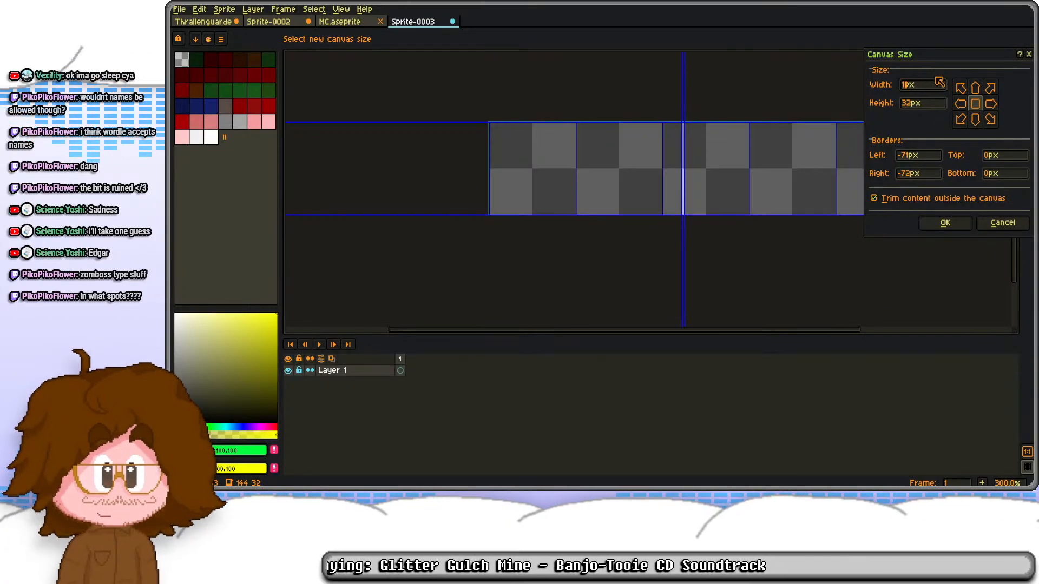
pyautogui.click(944, 222)
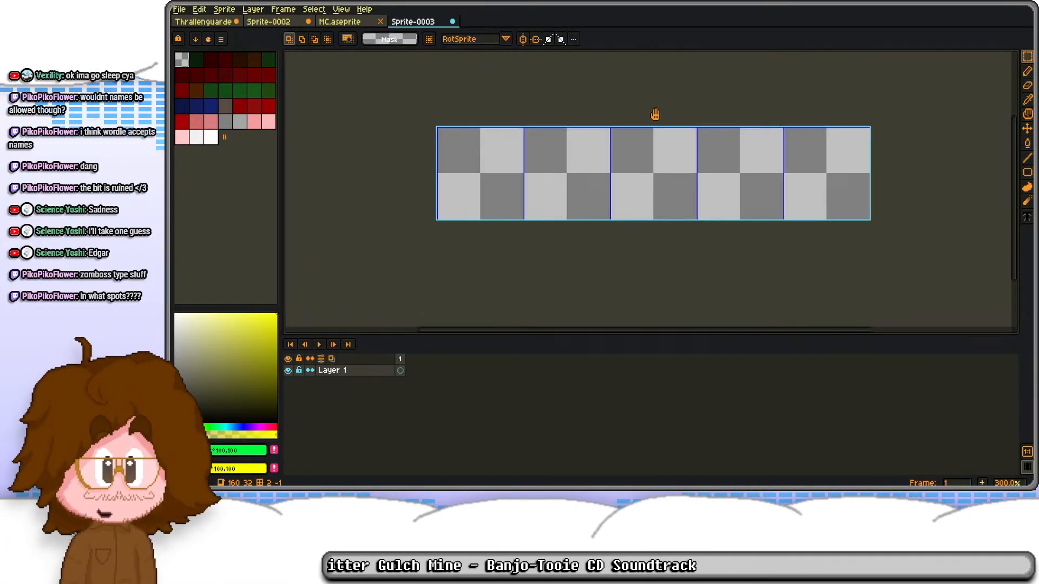
# Step: Fill the first grid cell with bright green and the second grid cell with mid grey
pyautogui.doubleClick(476, 157)
pyautogui.press('f')
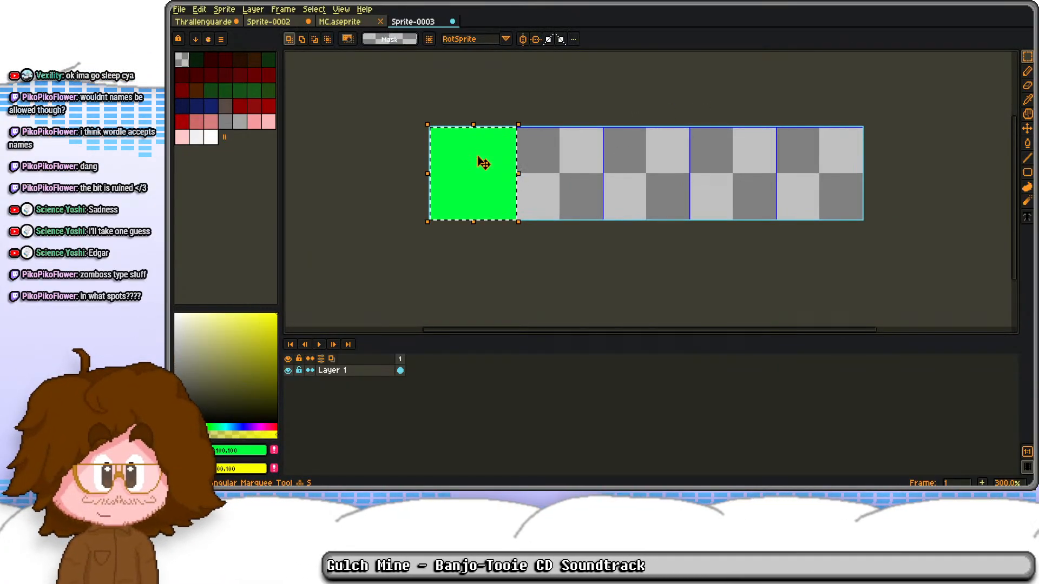
pyautogui.doubleClick(550, 176)
pyautogui.press('g')
pyautogui.rightClick(551, 176)
pyautogui.press('i')
pyautogui.hotkey('ctrl', 'z')
pyautogui.press('g')
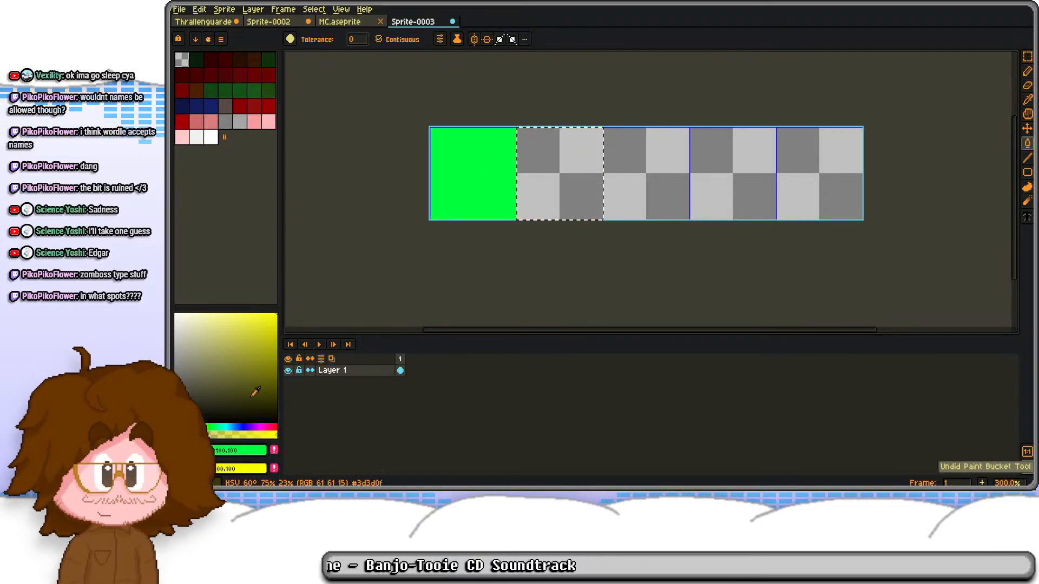
pyautogui.click(175, 365)
pyautogui.click(574, 195)
# Step: Fill the third and fourth grid cells with the same mid grey
pyautogui.press('m')
pyautogui.click(643, 171)
pyautogui.doubleClick(645, 172)
pyautogui.press('f')
pyautogui.doubleClick(731, 168)
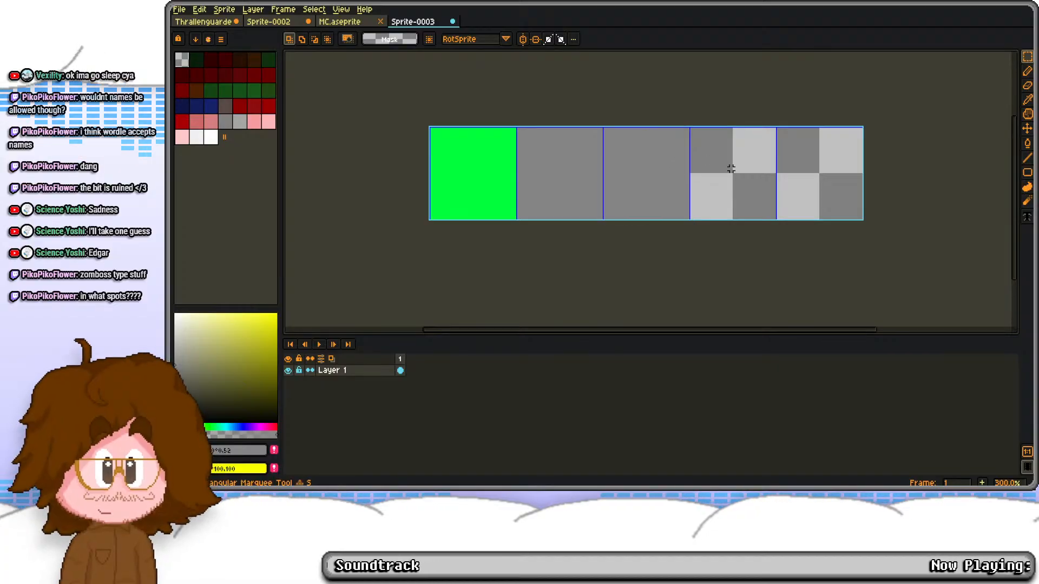
pyautogui.press('f')
# Step: Sample the bright green from the first cell and fill the fifth grid cell with it
pyautogui.press('i')
pyautogui.click(463, 183)
pyautogui.press('m')
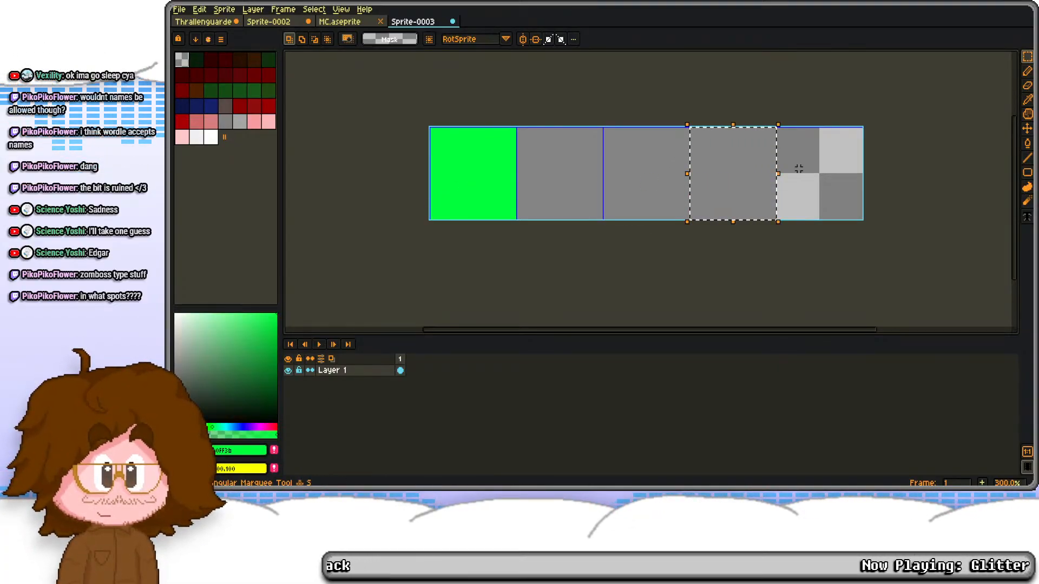
pyautogui.doubleClick(800, 168)
pyautogui.press('f')
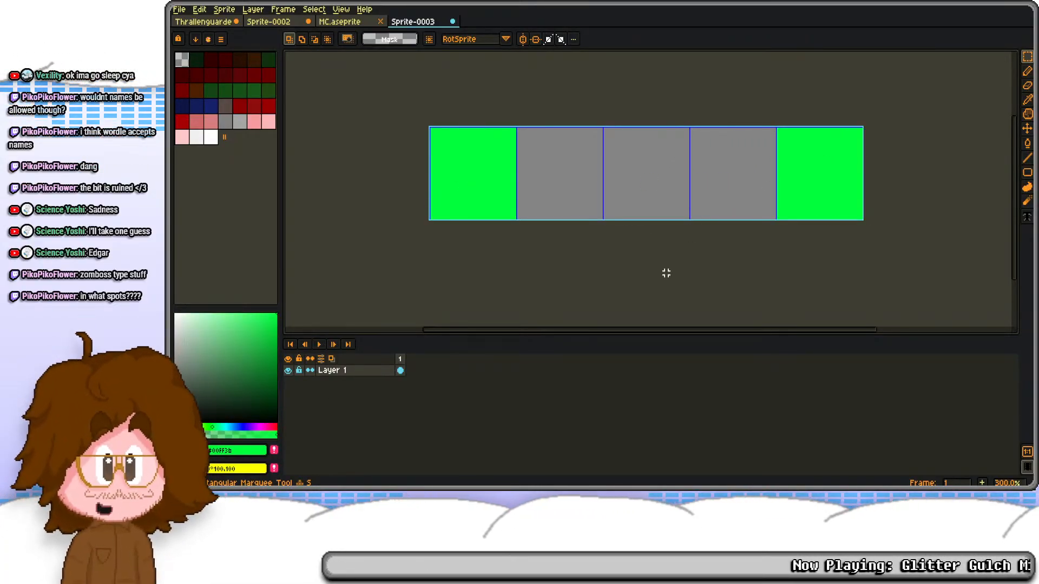
pyautogui.moveTo(641, 262); pyautogui.dragTo(648, 213)
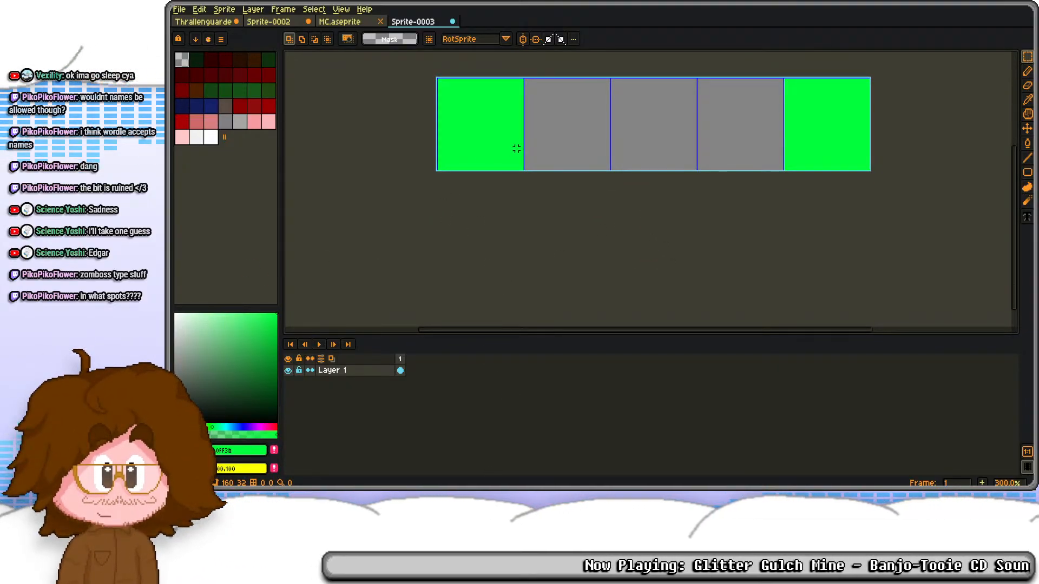
# Step: Extend the canvas height to 96 px with the existing row anchored at the top
pyautogui.hotkey('ctrl', 'alt', 'c')
pyautogui.press('Tab')
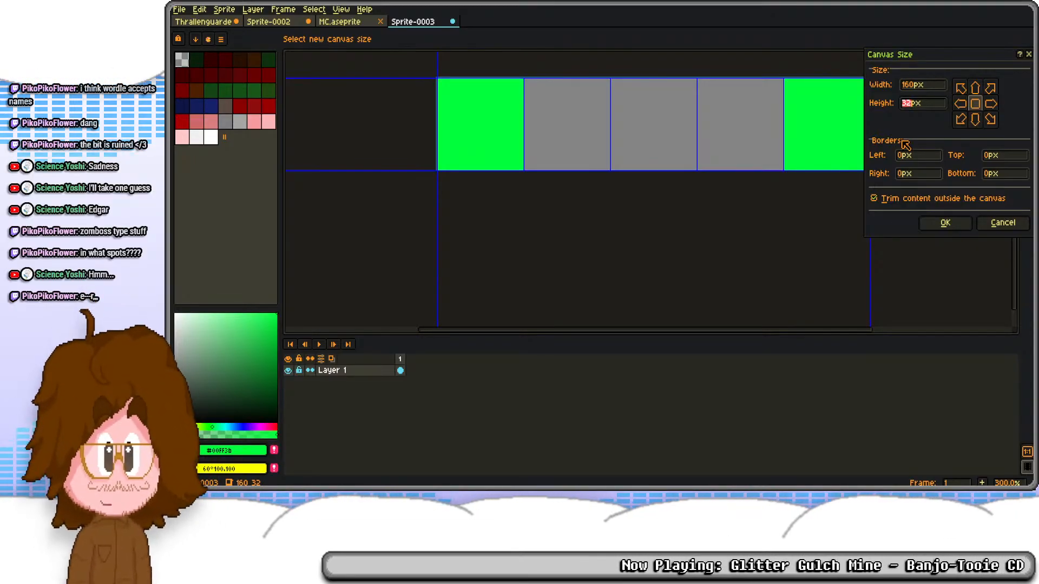
pyautogui.write('96')
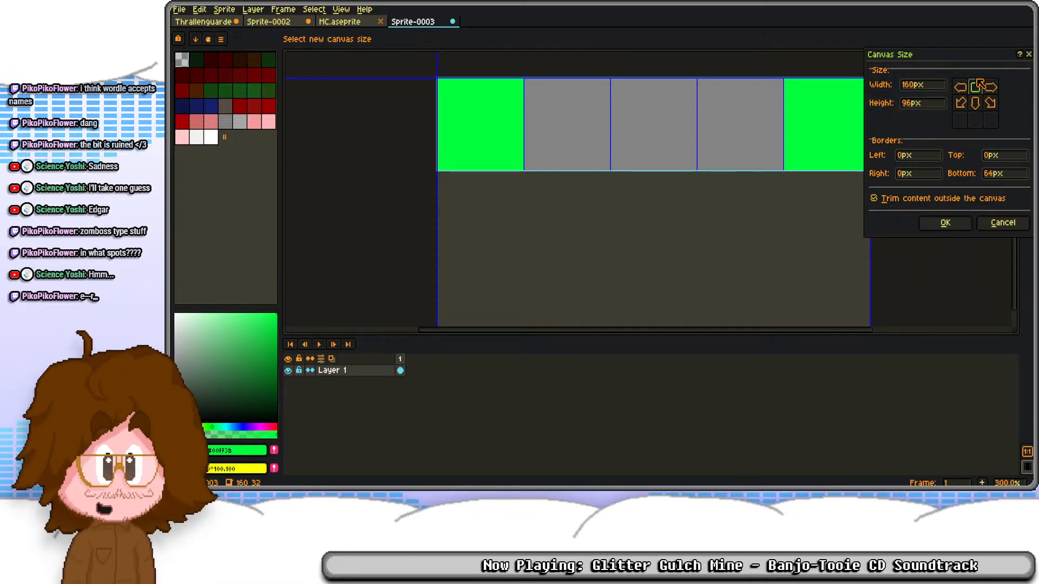
pyautogui.click(945, 221)
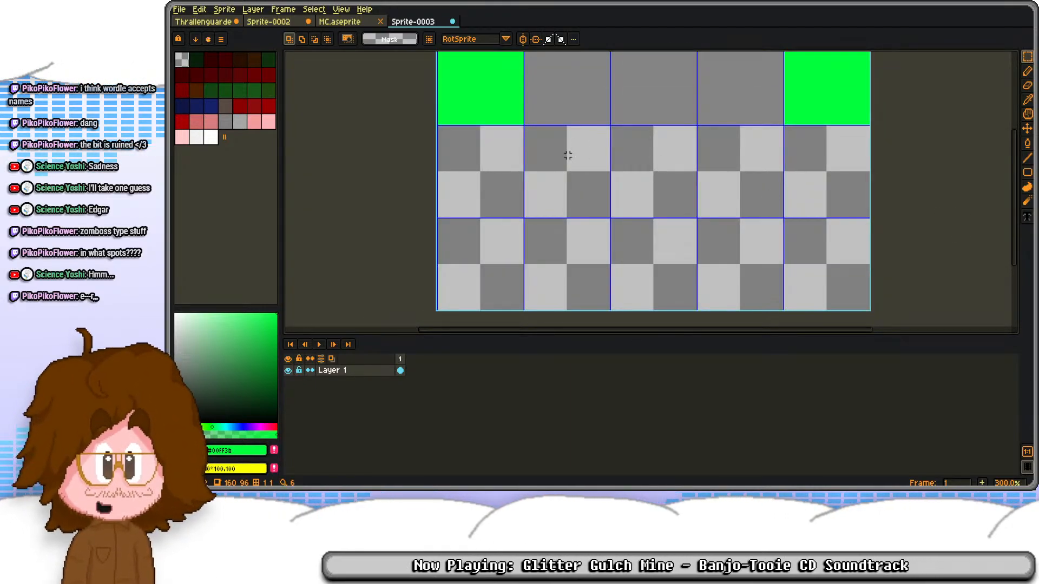
pyautogui.moveTo(568, 155); pyautogui.dragTo(550, 152)
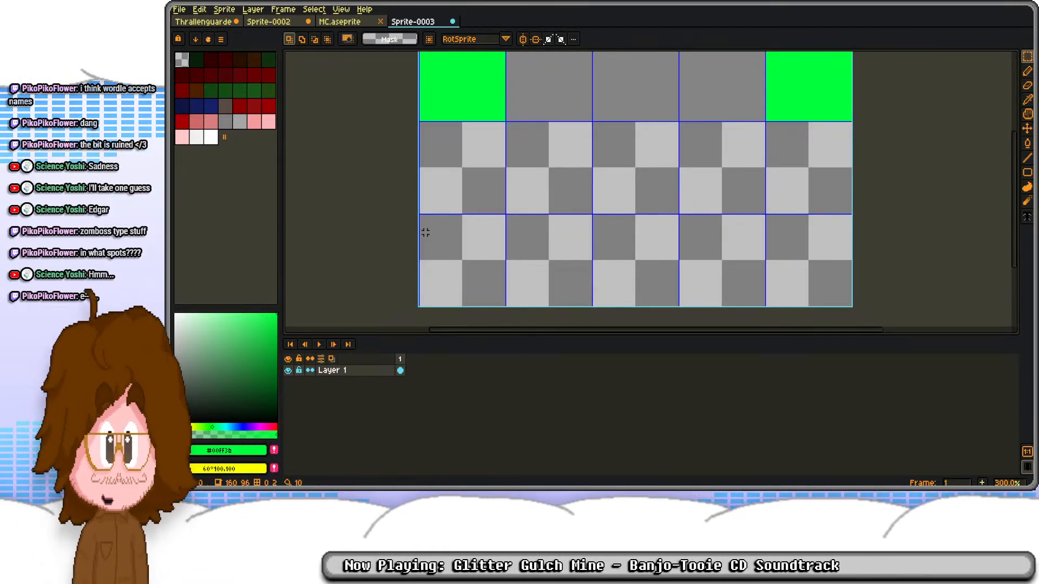
pyautogui.scroll(-1, 425, 232)
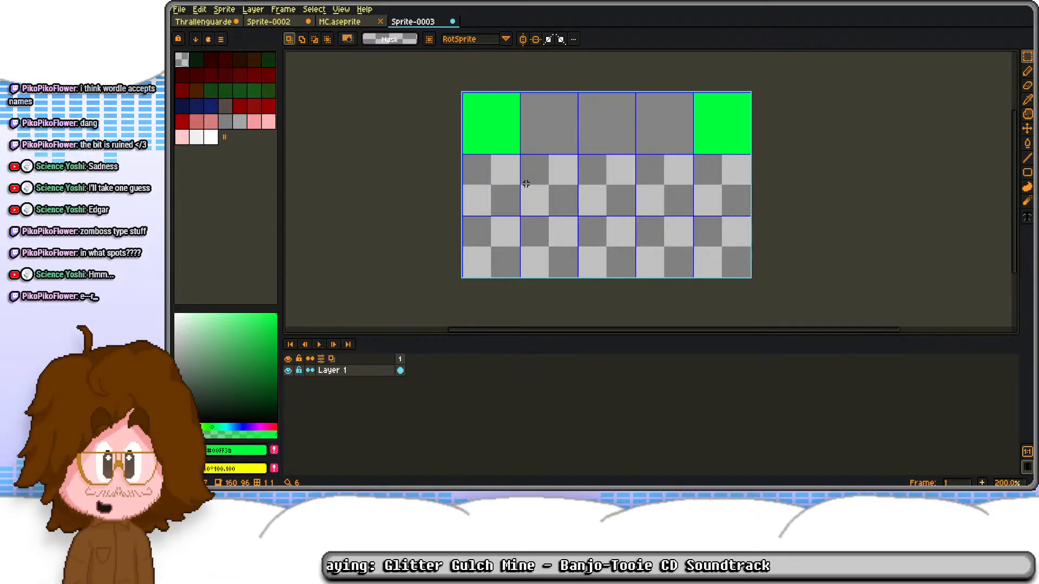
# Step: Dock Sprite-0003 in its own view beside the main canvas and switch to the Thrallenguarde sprite
pyautogui.press('Tab')
pyautogui.scroll(1, 653, 238)
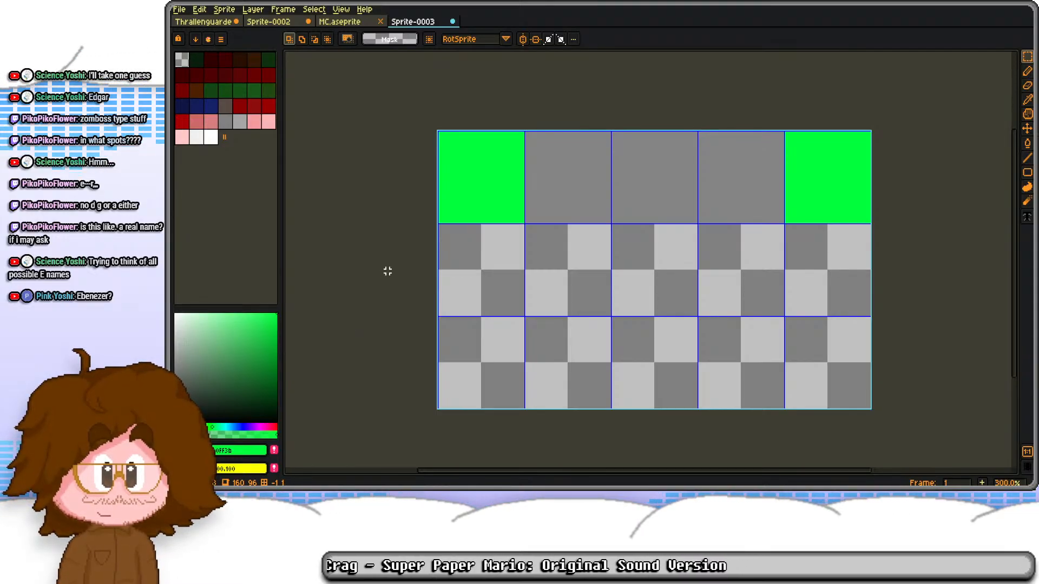
pyautogui.moveTo(435, 23); pyautogui.dragTo(1003, 199)
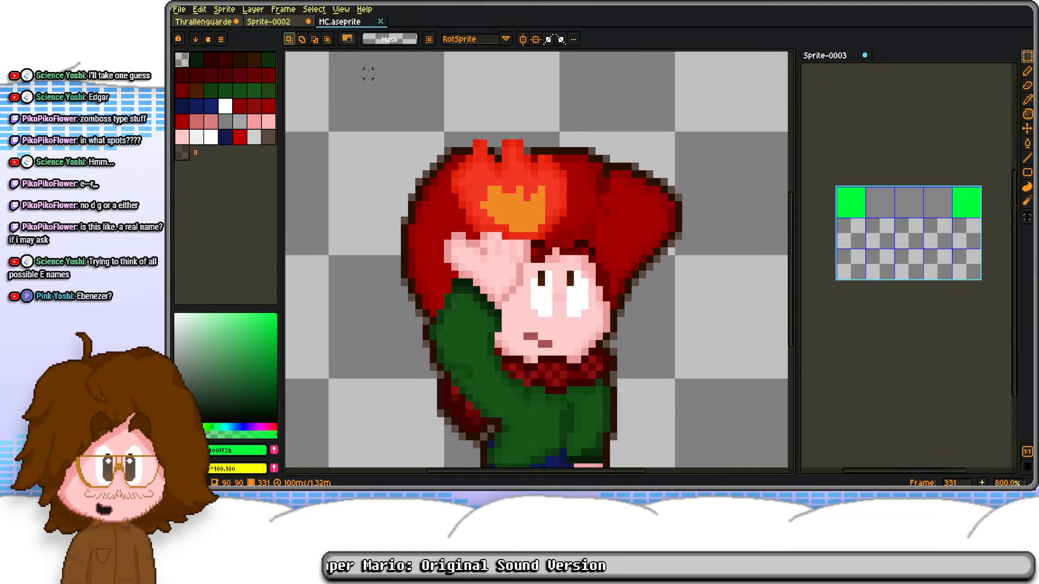
pyautogui.click(280, 23)
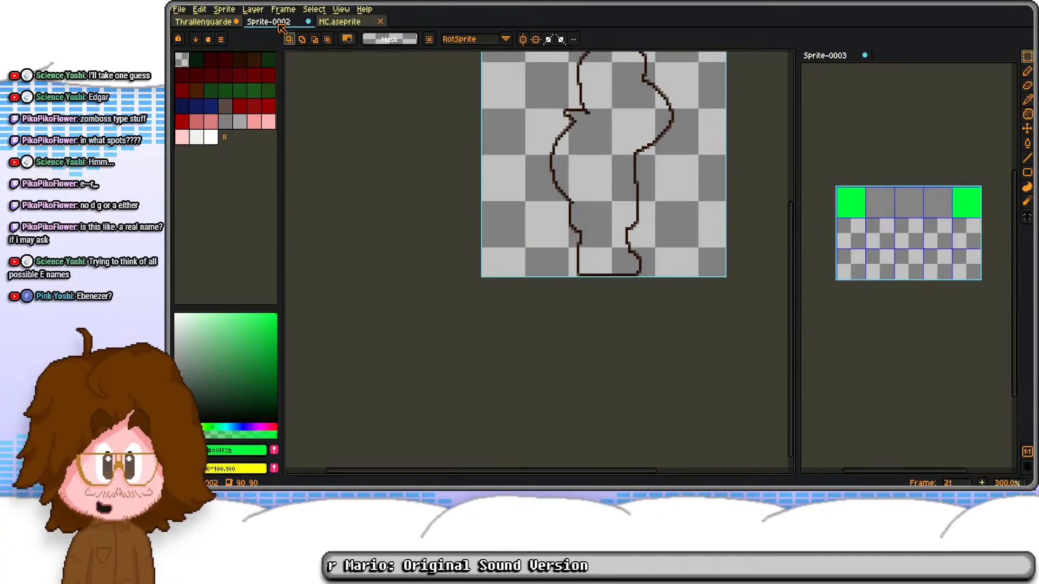
pyautogui.click(206, 22)
pyautogui.moveTo(630, 230); pyautogui.dragTo(576, 216)
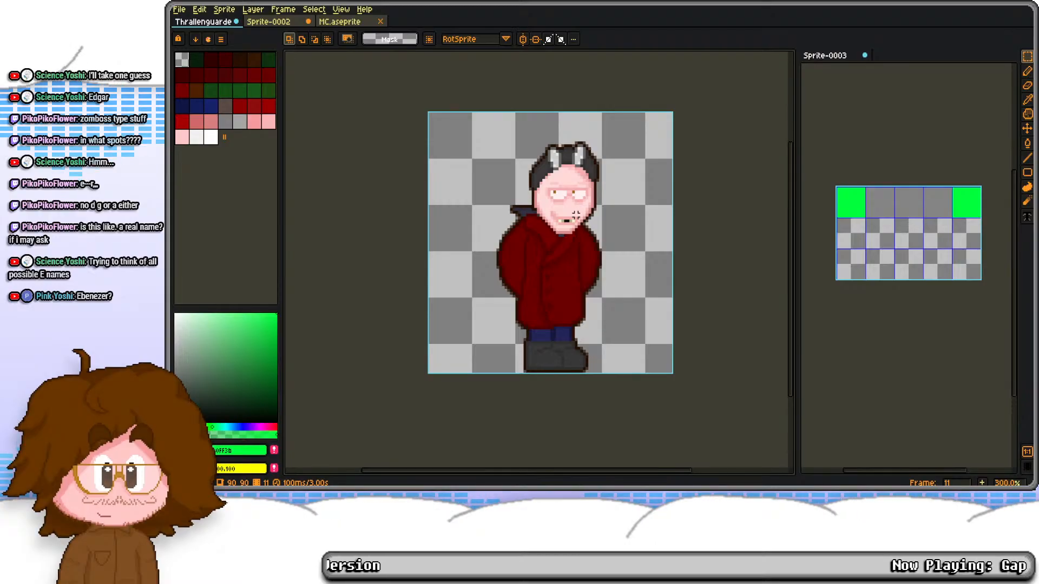
# Step: Show the timeline and go to the Bow pose on frame 30
pyautogui.press('Tab')
pyautogui.click(714, 385)
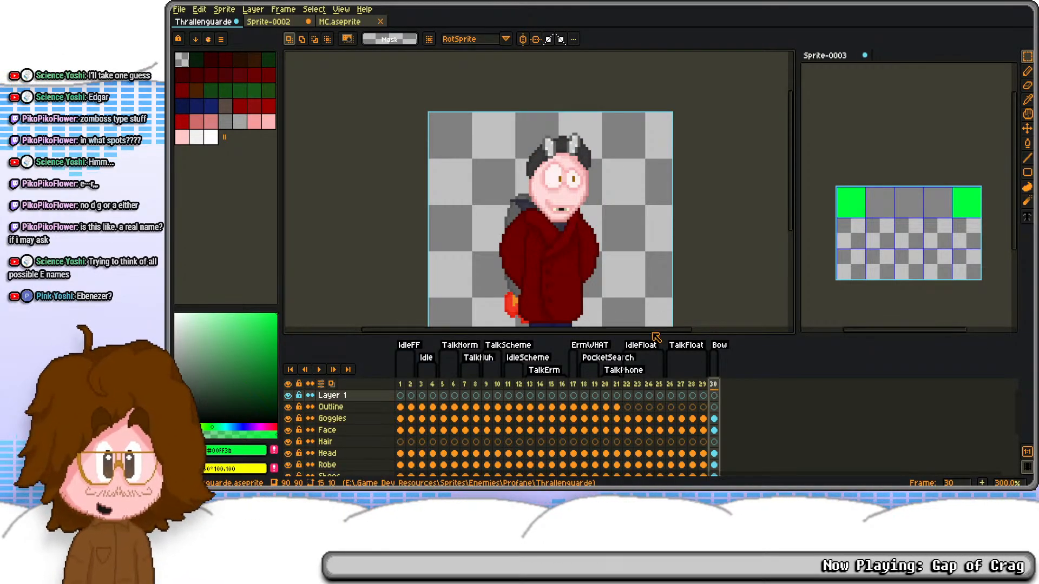
pyautogui.press('Tab')
pyautogui.moveTo(572, 269); pyautogui.dragTo(575, 255)
pyautogui.press('Tab')
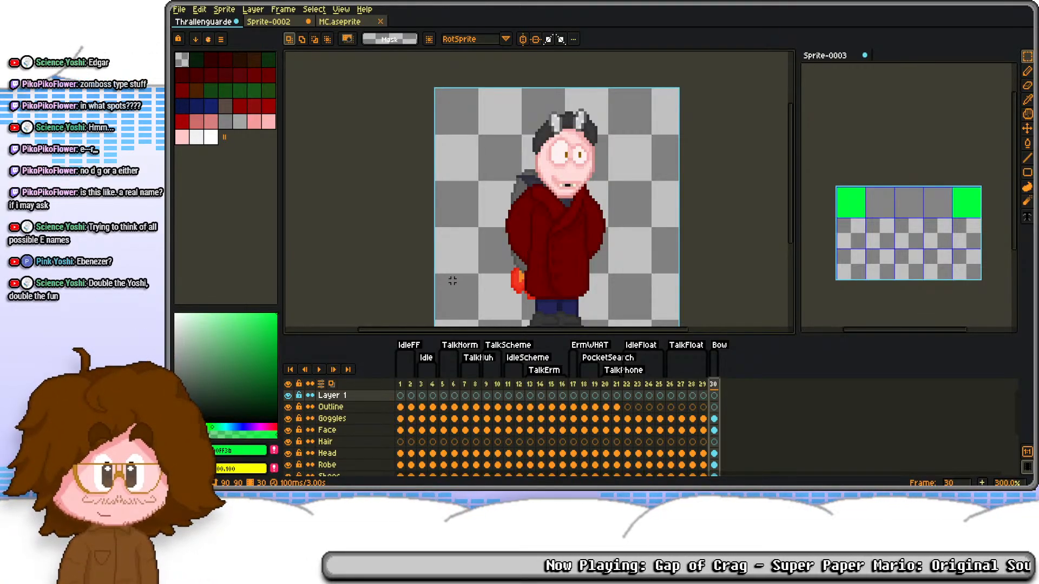
pyautogui.moveTo(453, 281); pyautogui.dragTo(460, 245)
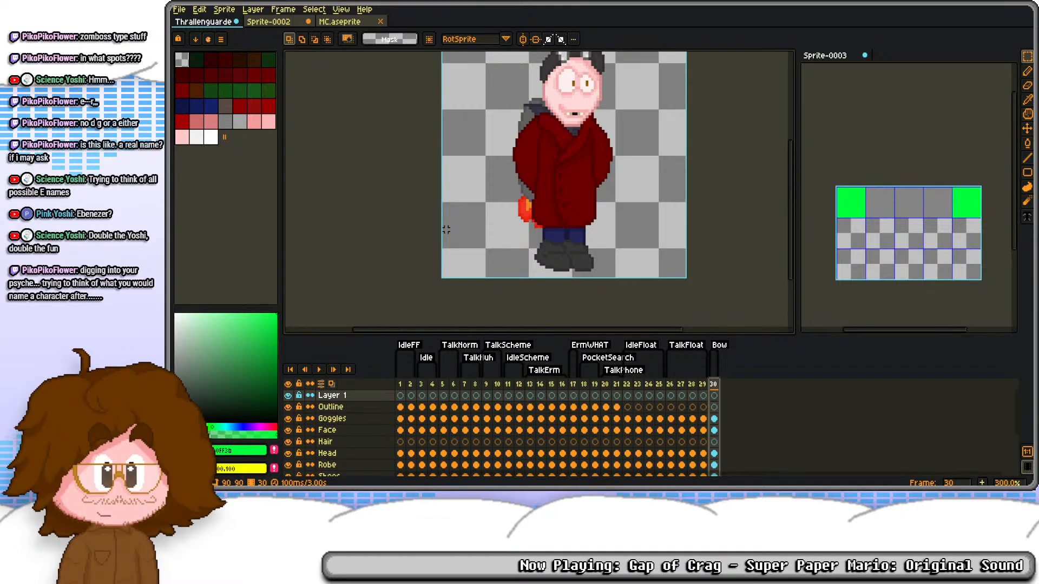
# Step: Replace the Shoes cel on frame 30 with a copy of the Shoes cel from frame 5
pyautogui.click(714, 409)
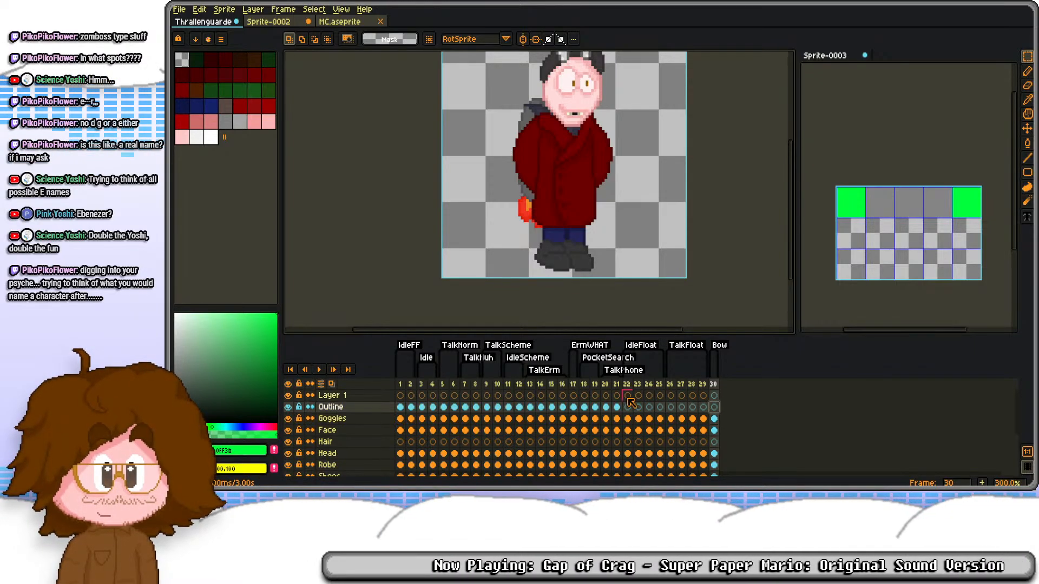
pyautogui.click(422, 407)
pyautogui.click(434, 404)
pyautogui.click(452, 404)
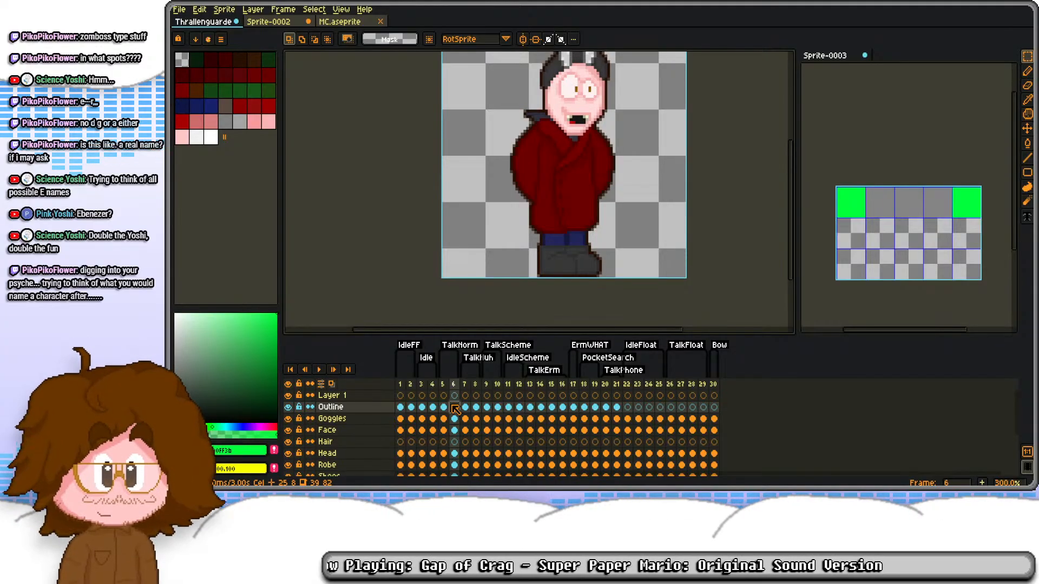
pyautogui.click(444, 405)
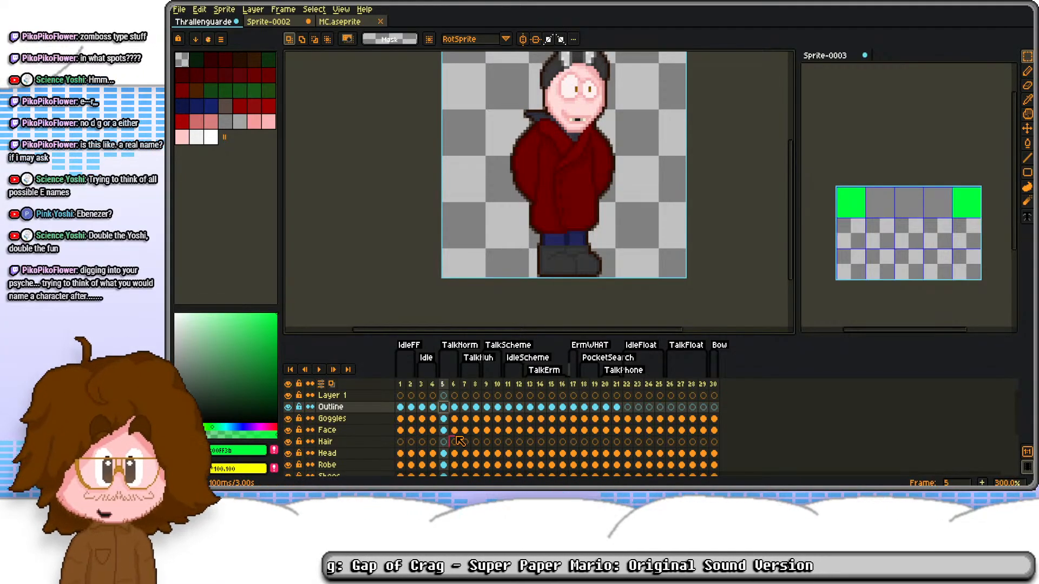
pyautogui.scroll(-2, 454, 441)
pyautogui.scroll(-1, 445, 457)
pyautogui.moveTo(445, 432); pyautogui.dragTo(450, 422)
pyautogui.click(714, 419)
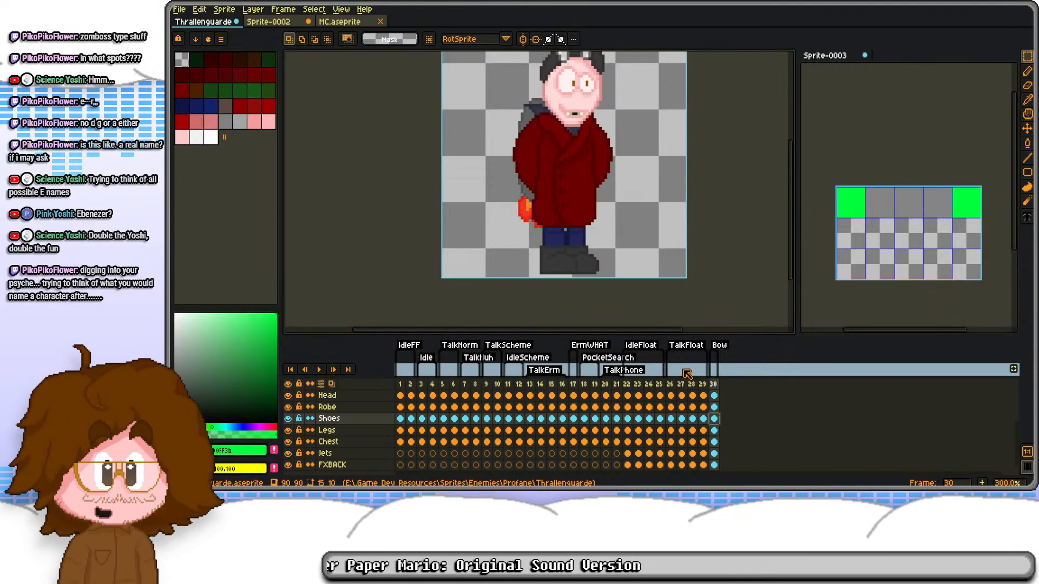
# Step: Select and copy the robe's torso section without the sleeves, and delete the Robe cel on frame 30
pyautogui.click(714, 407)
pyautogui.scroll(2, 590, 222)
pyautogui.scroll(1, 583, 214)
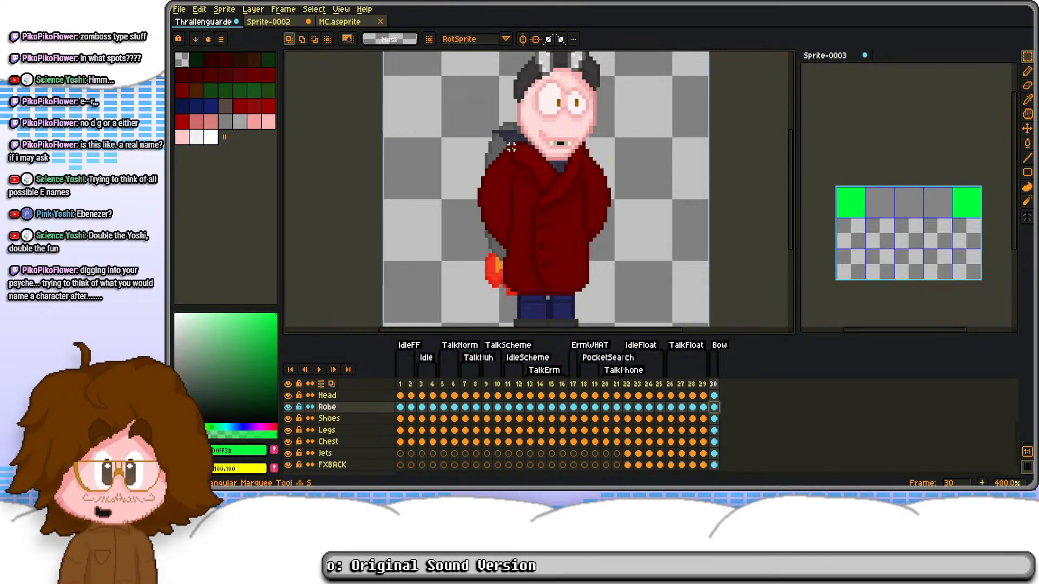
pyautogui.moveTo(511, 139); pyautogui.dragTo(591, 306)
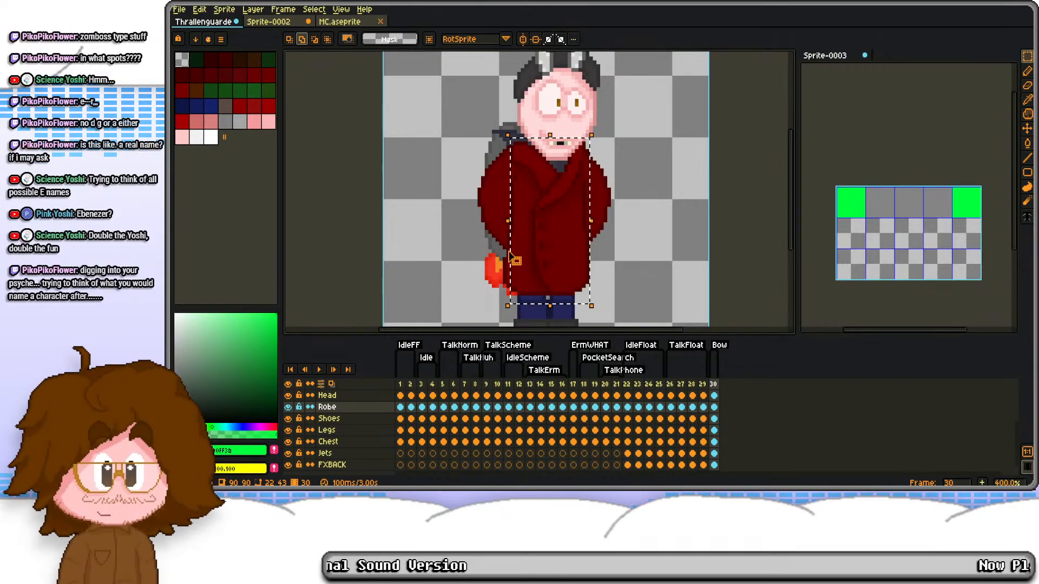
pyautogui.moveTo(523, 277); pyautogui.dragTo(544, 312)
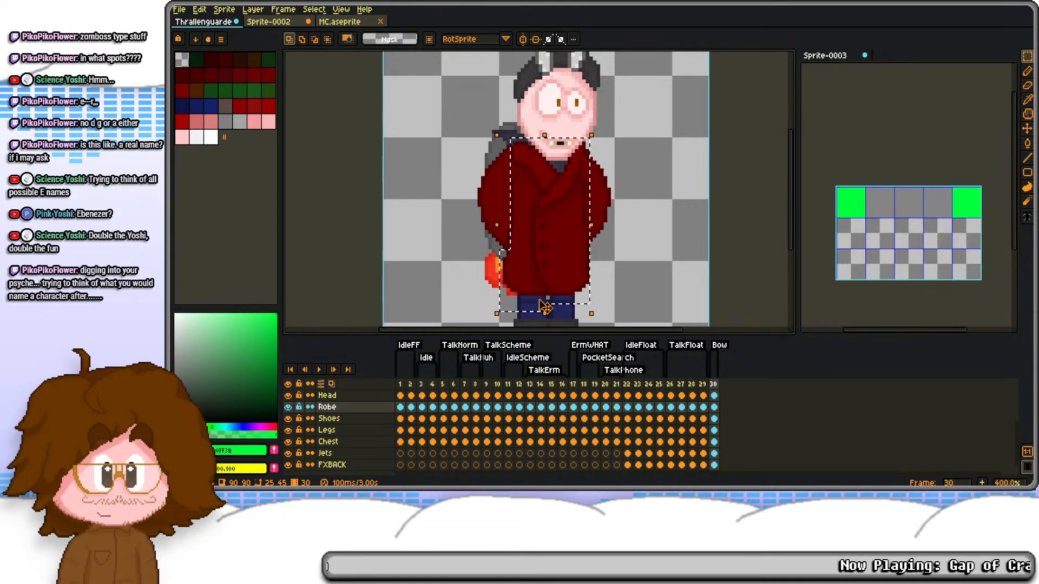
pyautogui.press('Delete')
pyautogui.press('Delete')
# Step: Delete the Chest cel on frame 30
pyautogui.moveTo(531, 225)
pyautogui.mouseDown()
pyautogui.moveTo(527, 184)
pyautogui.moveTo(516, 213)
pyautogui.mouseUp()
pyautogui.scroll(-1, 703, 454)
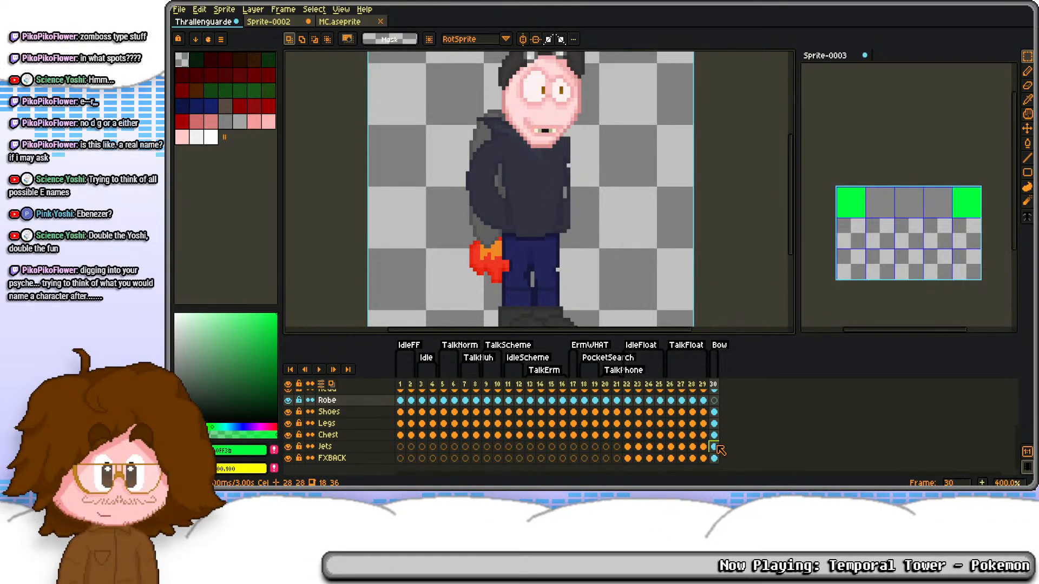
pyautogui.click(714, 436)
pyautogui.press('Delete')
pyautogui.hotkey('ctrl', 'v')
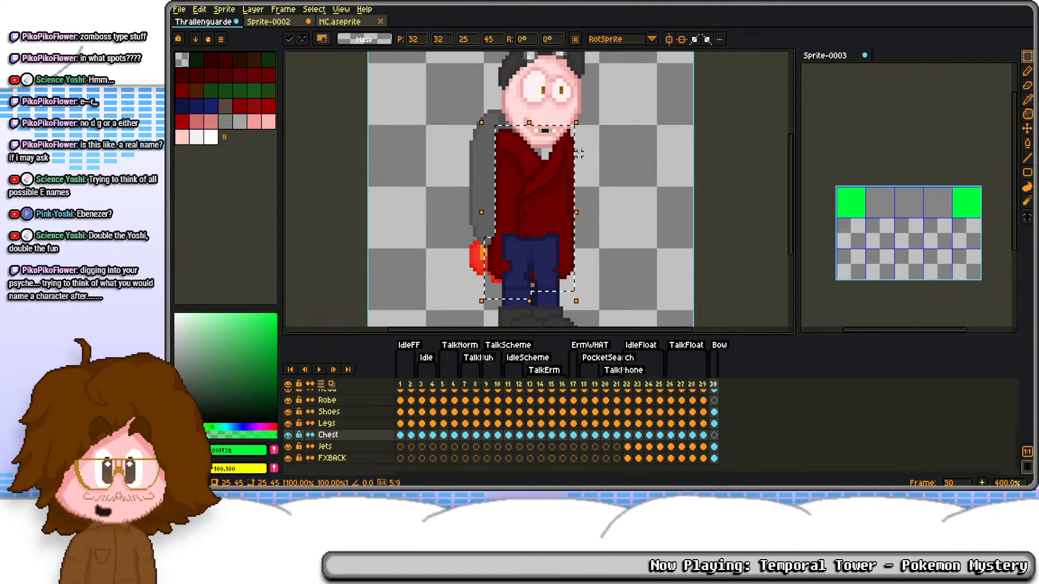
pyautogui.moveTo(580, 114); pyautogui.dragTo(656, 203)
pyautogui.moveTo(583, 190); pyautogui.dragTo(609, 174)
pyautogui.press('Escape')
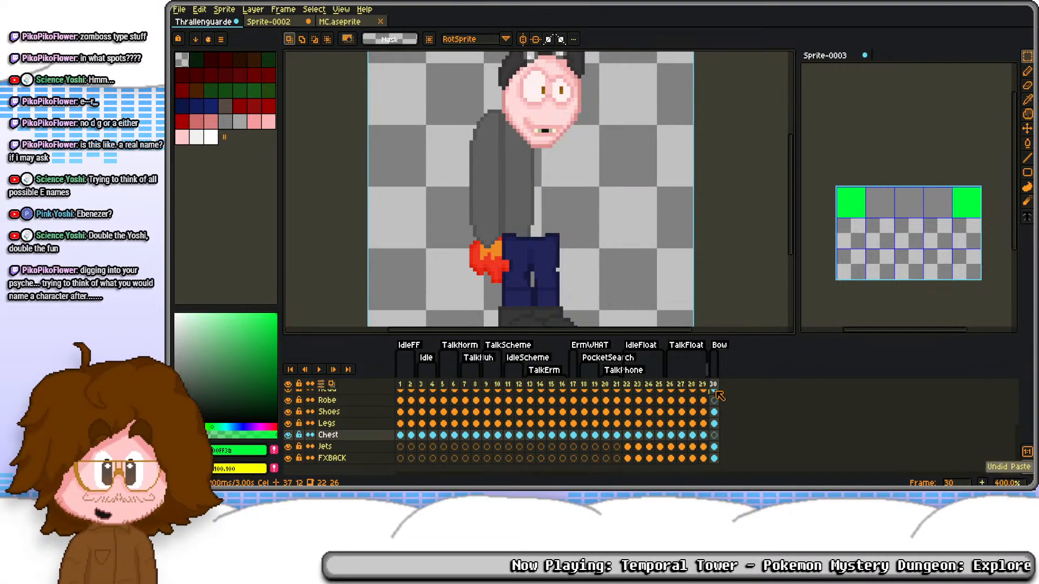
# Step: Paste the copied robe torso into the Robe layer on frame 30, tilt it into a forward lean and position it over the body
pyautogui.click(714, 401)
pyautogui.hotkey('ctrl', 'v')
pyautogui.moveTo(578, 108); pyautogui.dragTo(622, 154)
pyautogui.moveTo(550, 207); pyautogui.dragTo(568, 184)
pyautogui.hotkey('ctrl', 'd')
# Step: Repaint the dark centre seam running down the robe torso on frame 30 as a clean one-pixel line
pyautogui.press('b')
pyautogui.scroll(4, 558, 178)
pyautogui.keyDown('alt'); pyautogui.click(511, 161); pyautogui.keyUp('alt')
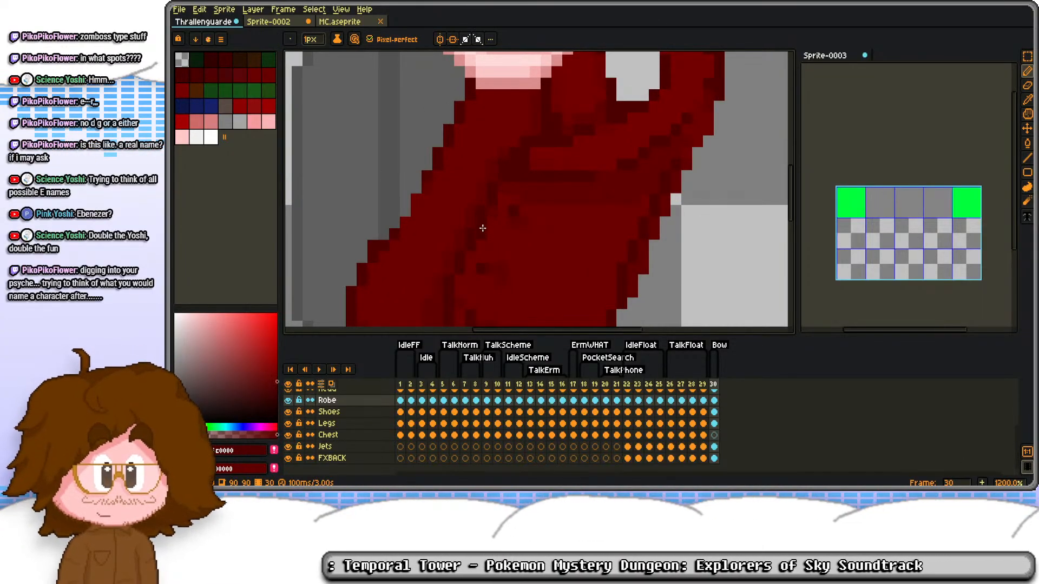
pyautogui.moveTo(468, 260); pyautogui.dragTo(483, 204)
pyautogui.moveTo(469, 275); pyautogui.dragTo(485, 229)
pyautogui.keyDown('alt'); pyautogui.click(441, 176); pyautogui.keyUp('alt')
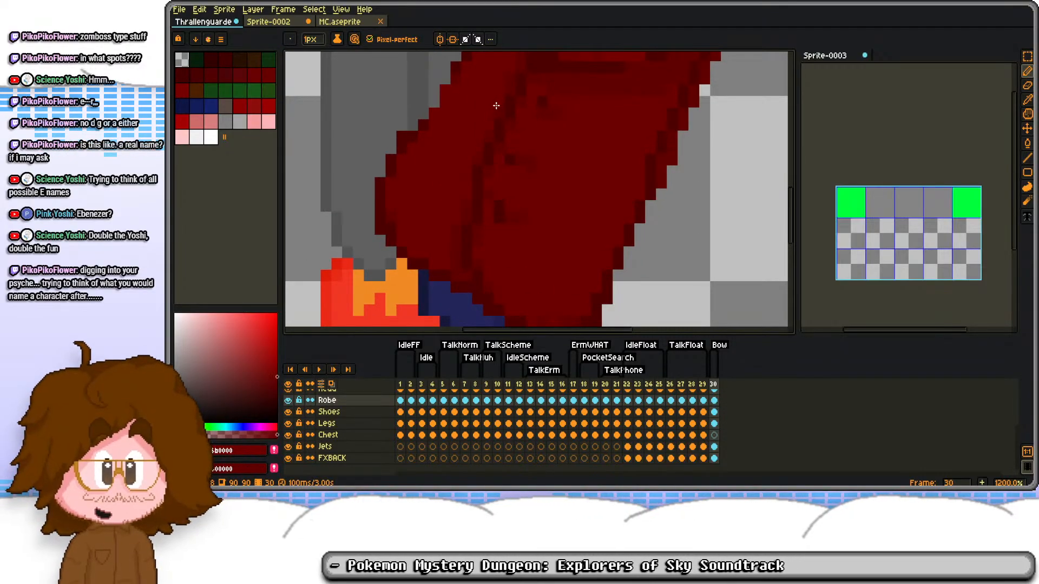
# Step: Tidy the robe's dark outline along its back edge and down to the rear corner of the hem on frame 30
pyautogui.scroll(3, 505, 78)
pyautogui.keyDown('alt'); pyautogui.click(413, 214); pyautogui.keyUp('alt')
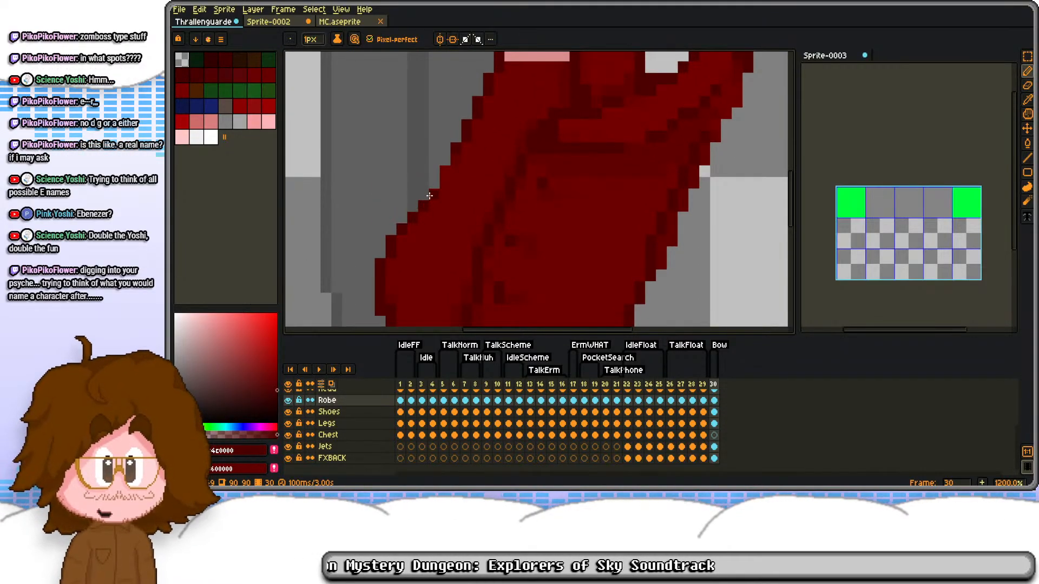
pyautogui.scroll(3, 472, 87)
pyautogui.scroll(-2, 470, 108)
pyautogui.scroll(3, 427, 195)
pyautogui.keyDown('alt'); pyautogui.click(439, 172); pyautogui.keyUp('alt')
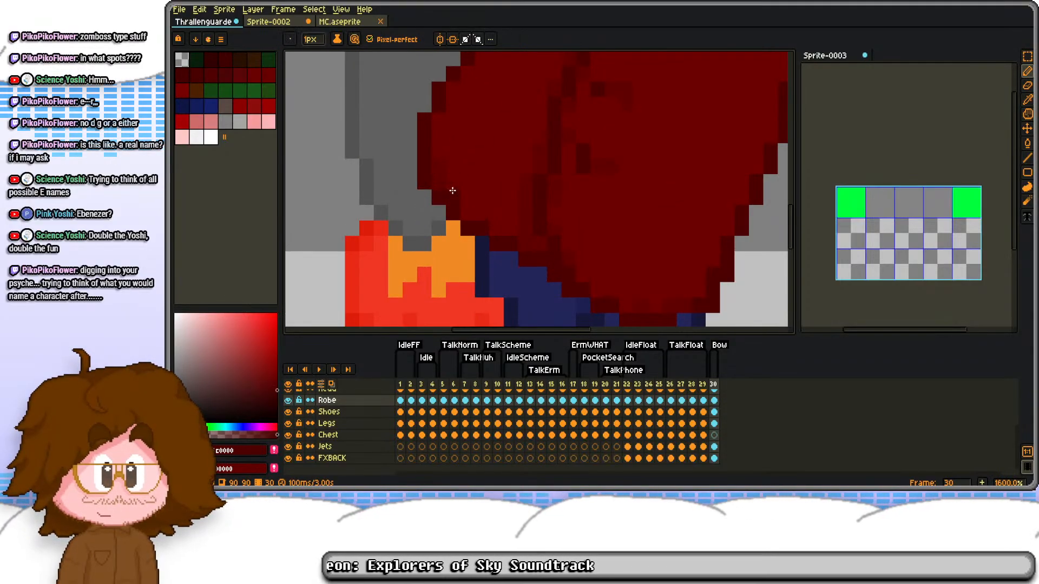
pyautogui.keyDown('alt'); pyautogui.click(495, 225); pyautogui.keyUp('alt')
pyautogui.keyDown('alt'); pyautogui.click(498, 223); pyautogui.keyUp('alt')
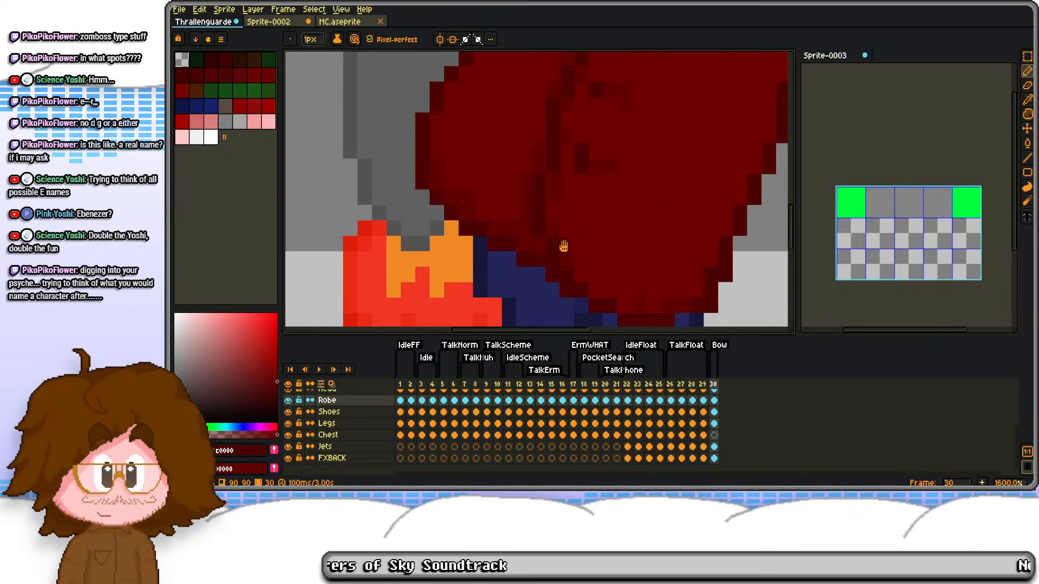
# Step: Smooth the robe's sloping hem above the trousers by erasing stray pixels and redrawing the dark outline
pyautogui.moveTo(567, 246); pyautogui.dragTo(502, 193)
pyautogui.click(531, 236)
pyautogui.press('e')
pyautogui.click(504, 237)
pyautogui.press('b')
pyautogui.click(558, 255)
pyautogui.press('e')
pyautogui.moveTo(532, 252); pyautogui.dragTo(547, 254)
pyautogui.click(562, 268)
pyautogui.press('b')
pyautogui.click(542, 253)
# Step: Reshape the front corner of the robe's hem, repainting its red fill and dark outline and erasing the excess pixels
pyautogui.keyDown('alt'); pyautogui.click(609, 250); pyautogui.keyUp('alt')
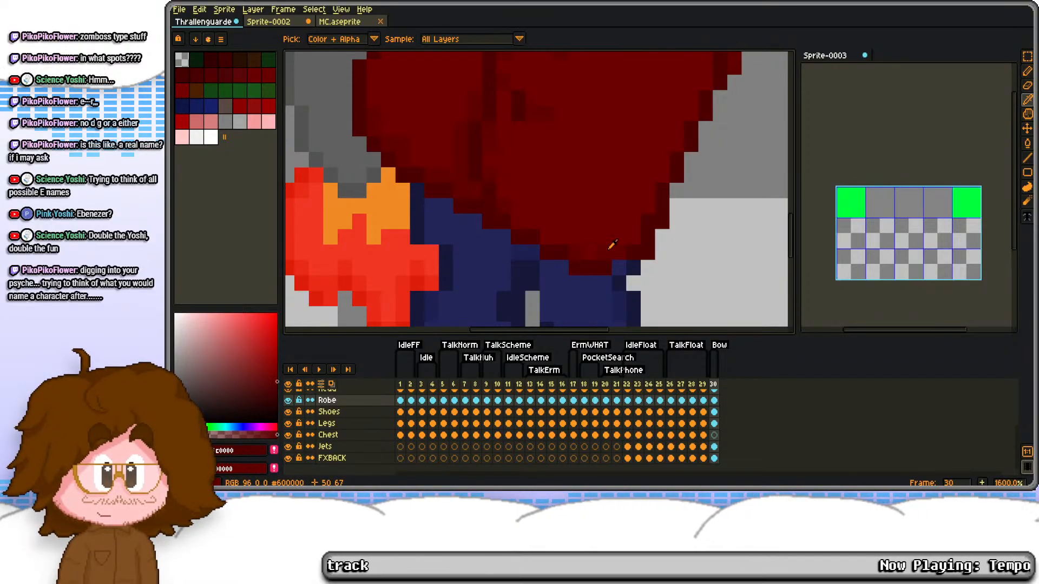
pyautogui.click(619, 262)
pyautogui.keyDown('alt'); pyautogui.rightClick(603, 232); pyautogui.keyUp('alt')
pyautogui.rightClick(603, 250)
pyautogui.press('e')
pyautogui.click(650, 252)
pyautogui.press('b')
pyautogui.keyDown('alt'); pyautogui.rightClick(632, 238); pyautogui.keyUp('alt')
pyautogui.keyDown('alt'); pyautogui.click(619, 250); pyautogui.keyUp('alt')
pyautogui.click(644, 209)
pyautogui.press('e')
pyautogui.click(661, 221)
pyautogui.press('b')
# Step: Redraw the dark outline along the robe's front edge with even stair-steps, from the hem up to mid-torso
pyautogui.click(660, 175)
pyautogui.moveTo(671, 128); pyautogui.dragTo(582, 229)
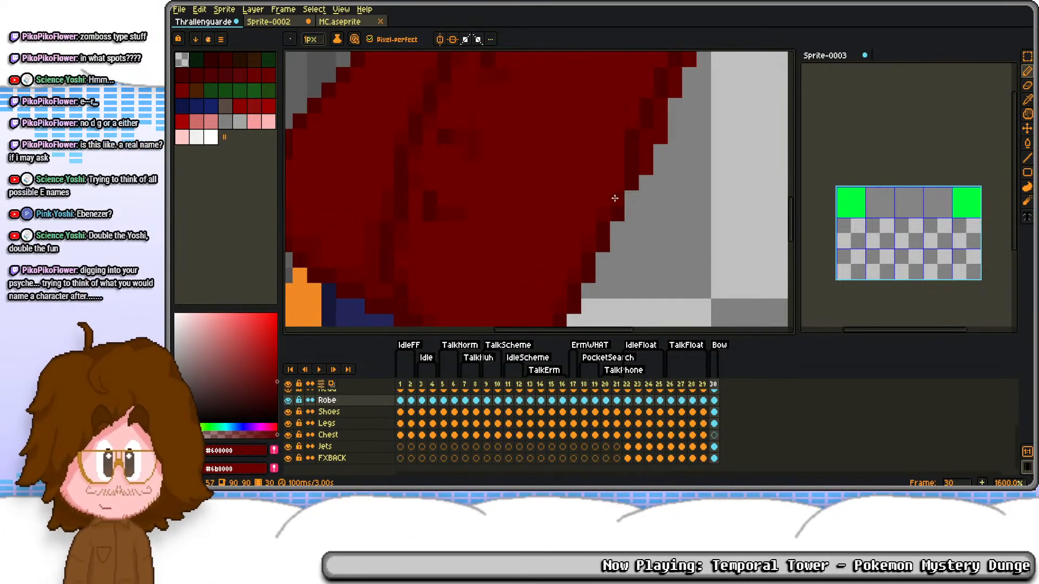
pyautogui.moveTo(641, 134)
pyautogui.mouseDown()
pyautogui.moveTo(595, 241)
pyautogui.moveTo(600, 289)
pyautogui.mouseUp()
pyautogui.press('e')
pyautogui.moveTo(615, 243); pyautogui.dragTo(614, 213)
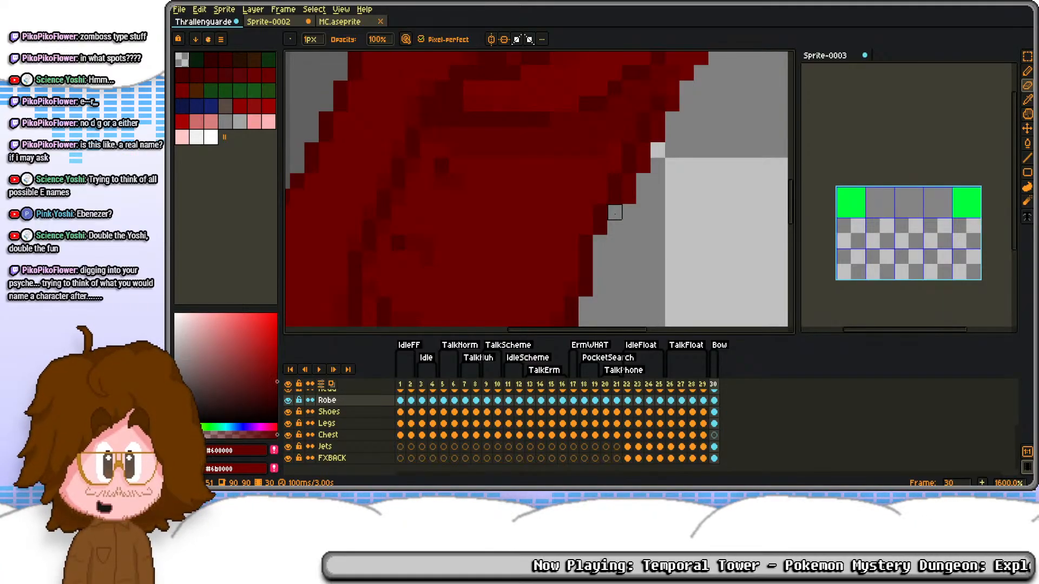
pyautogui.press('d')
pyautogui.keyDown('alt'); pyautogui.click(592, 244); pyautogui.keyUp('alt')
pyautogui.click(599, 243)
pyautogui.keyDown('alt'); pyautogui.click(586, 234); pyautogui.keyUp('alt')
pyautogui.click(586, 242)
pyautogui.keyDown('alt'); pyautogui.click(573, 283); pyautogui.keyUp('alt')
pyautogui.click(583, 241)
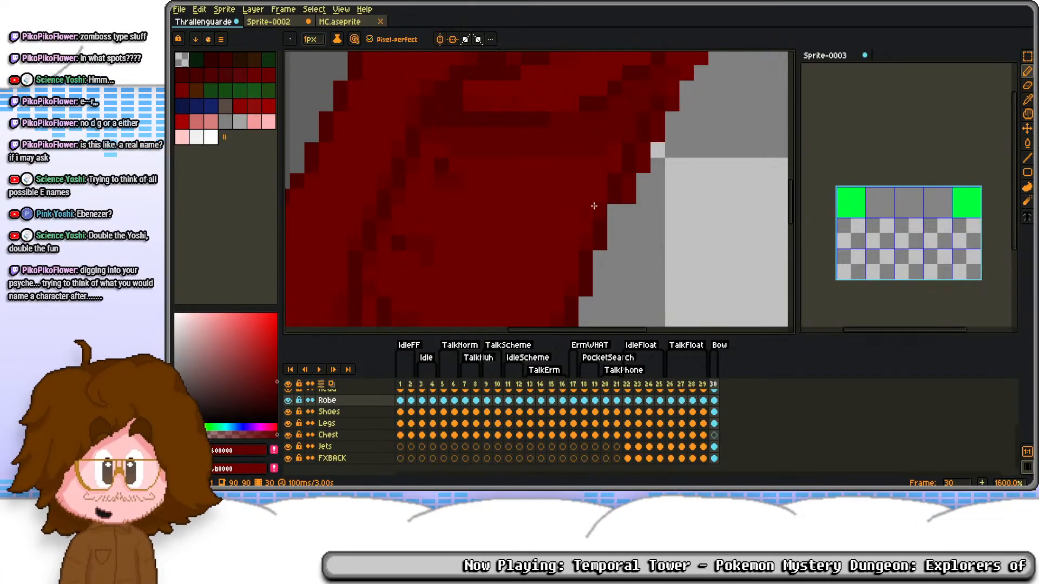
# Step: Trim and fill the robe's upper front edge just below the collar to even out its outline
pyautogui.moveTo(643, 181)
pyautogui.mouseDown()
pyautogui.moveTo(606, 229)
pyautogui.moveTo(620, 184)
pyautogui.moveTo(620, 199)
pyautogui.mouseUp()
pyautogui.press('e')
pyautogui.keyDown('alt'); pyautogui.click(607, 182); pyautogui.keyUp('alt')
pyautogui.press('e')
pyautogui.moveTo(635, 152); pyautogui.dragTo(634, 167)
pyautogui.click(649, 137)
# Step: Round off the outer tip of the robe's raised collar and clean up the dark outline of its inner curve
pyautogui.scroll(-4, 640, 134)
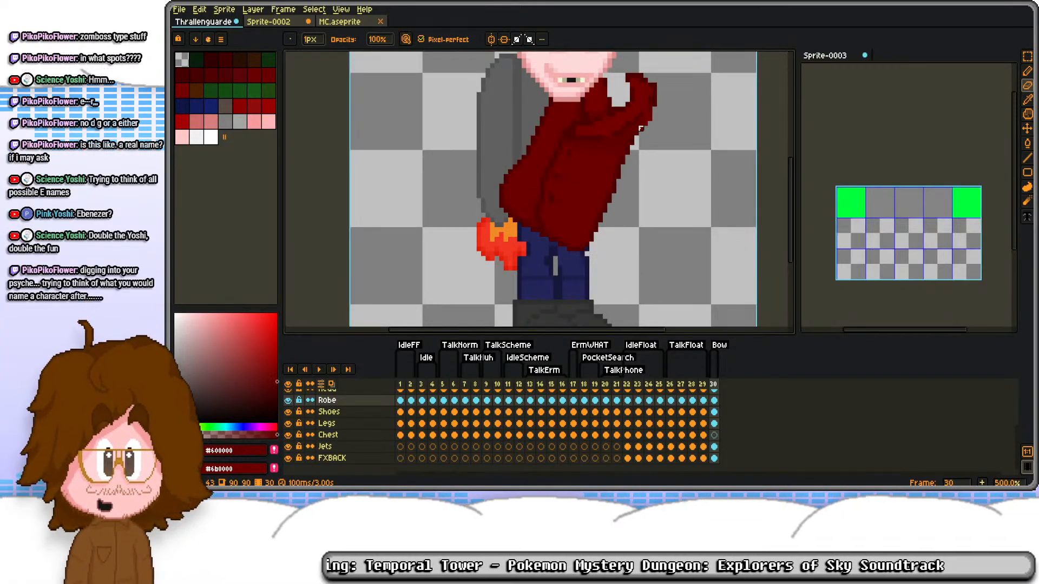
pyautogui.moveTo(633, 77); pyautogui.dragTo(628, 156)
pyautogui.scroll(3, 635, 196)
pyautogui.press('d')
pyautogui.press('e')
pyautogui.press('d')
pyautogui.keyDown('alt'); pyautogui.click(661, 133); pyautogui.keyUp('alt')
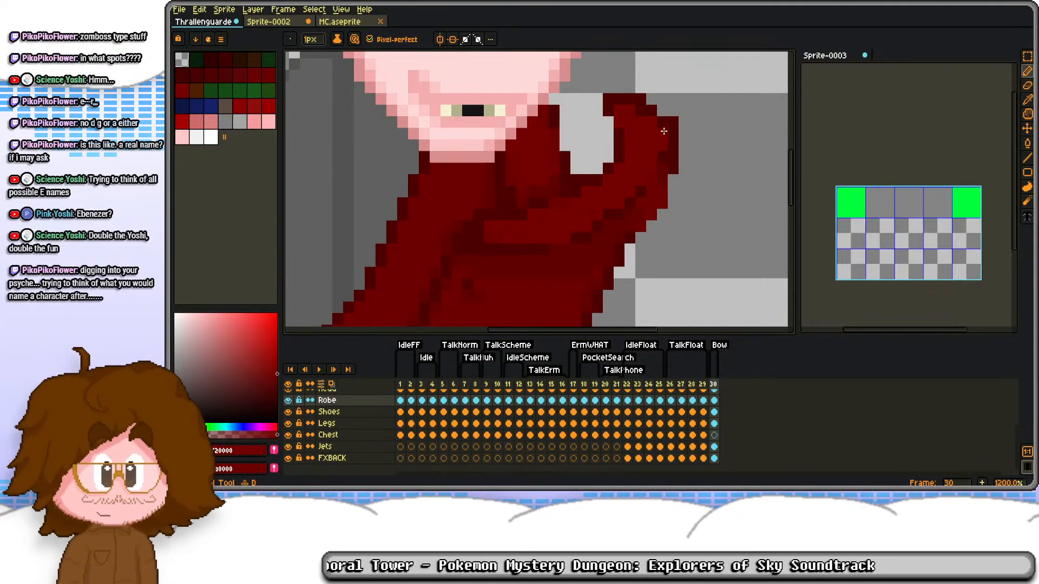
pyautogui.press('e')
pyautogui.click(673, 123)
pyautogui.press('d')
pyautogui.keyDown('alt'); pyautogui.click(619, 139); pyautogui.keyUp('alt')
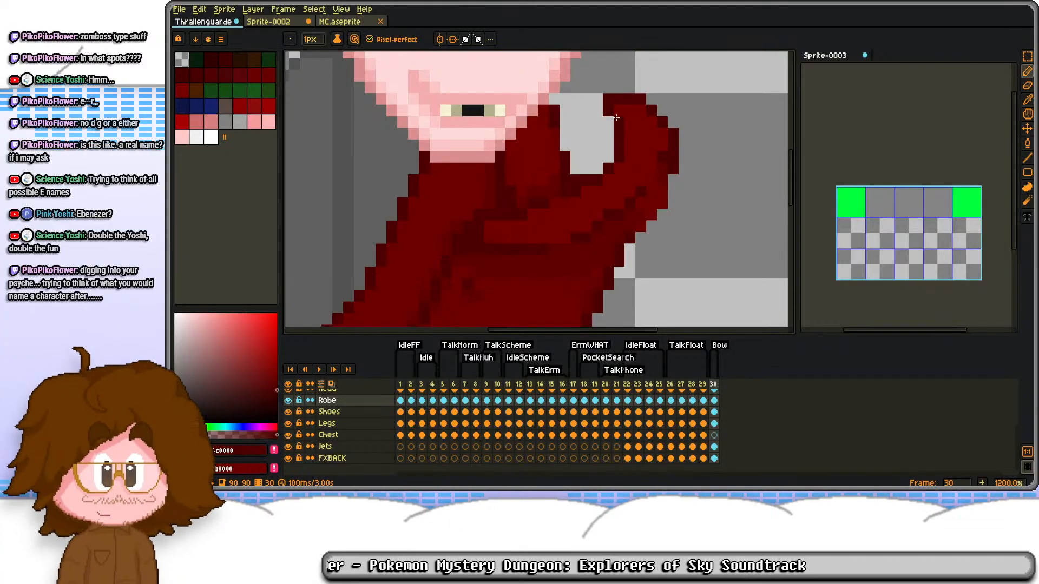
pyautogui.moveTo(618, 137); pyautogui.dragTo(610, 177)
# Step: In the docked Wordle sprite, pick the green and fill the first cell of the second row with it
pyautogui.scroll(4, 726, 428)
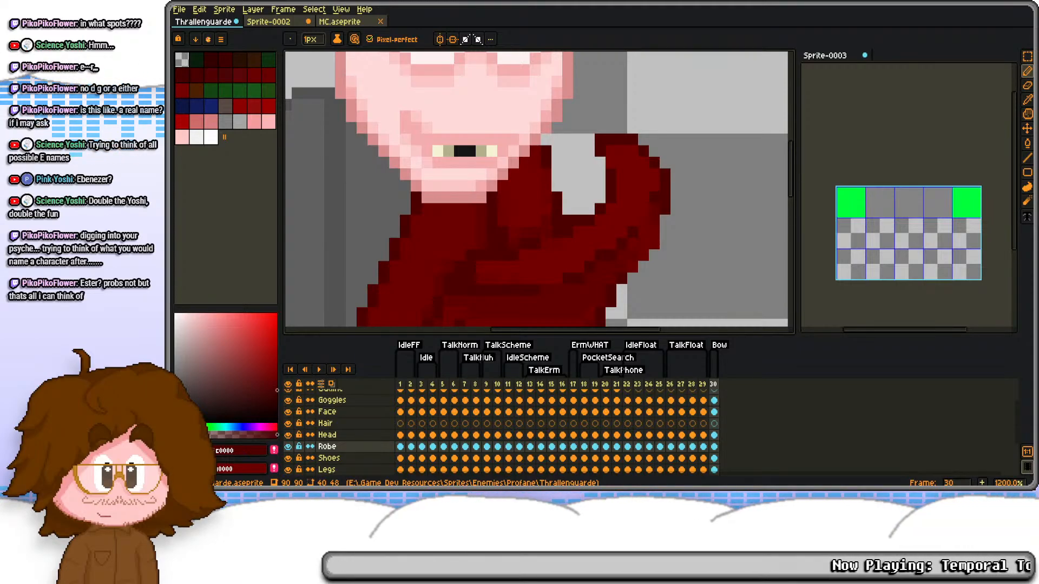
pyautogui.click(864, 246)
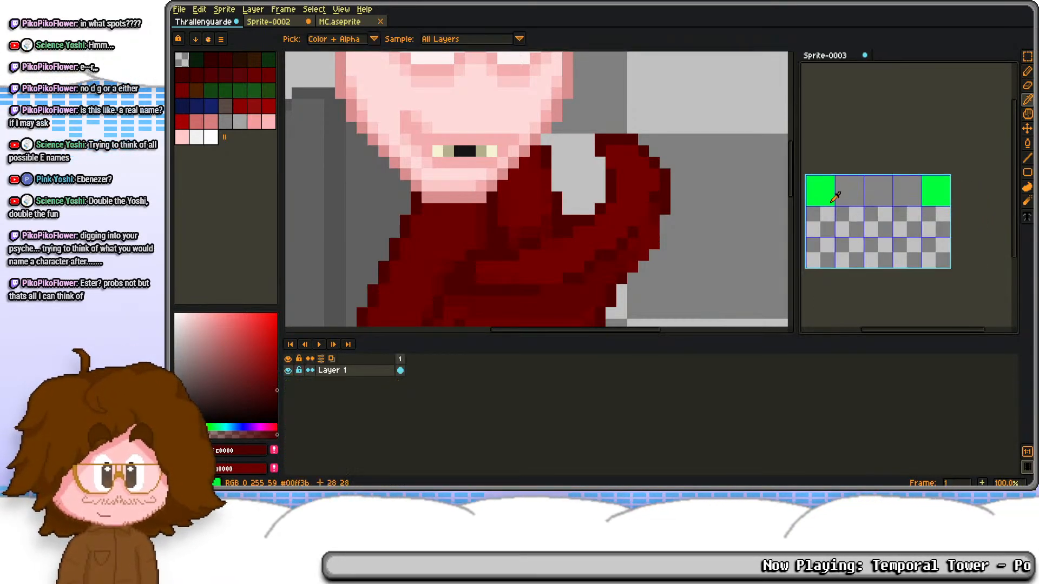
pyautogui.scroll(3, 876, 228)
pyautogui.press('m')
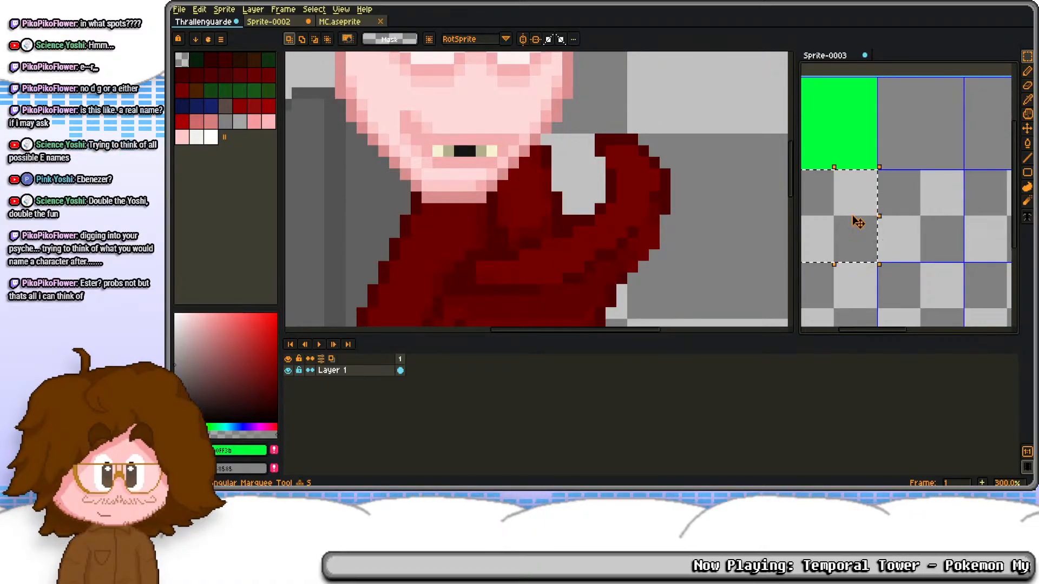
pyautogui.press('f')
# Step: Fill the second and third cells of the Wordle grid's second row with grey
pyautogui.moveTo(913, 208); pyautogui.dragTo(859, 211)
pyautogui.doubleClick(860, 212)
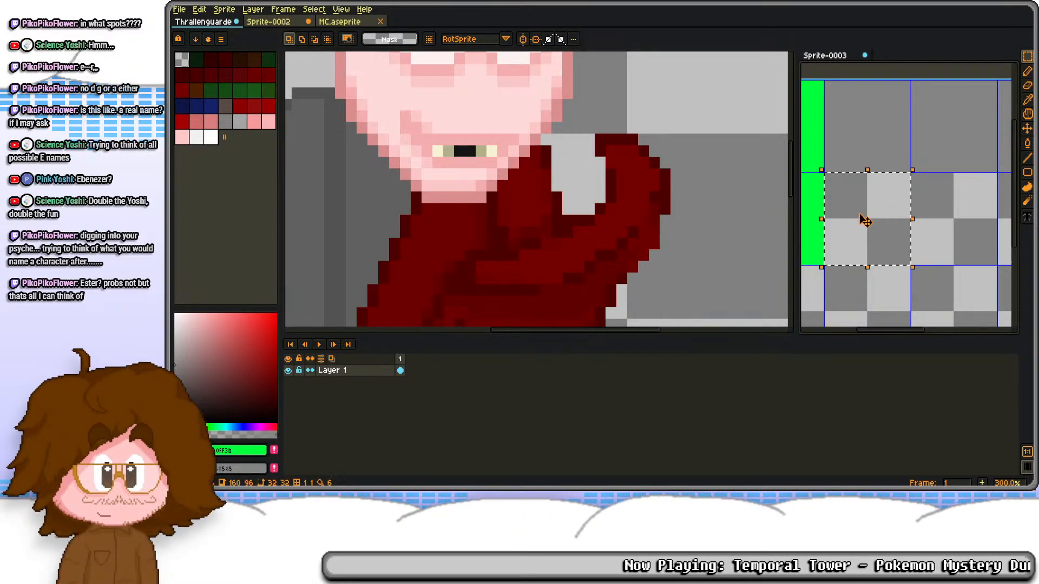
pyautogui.press('g')
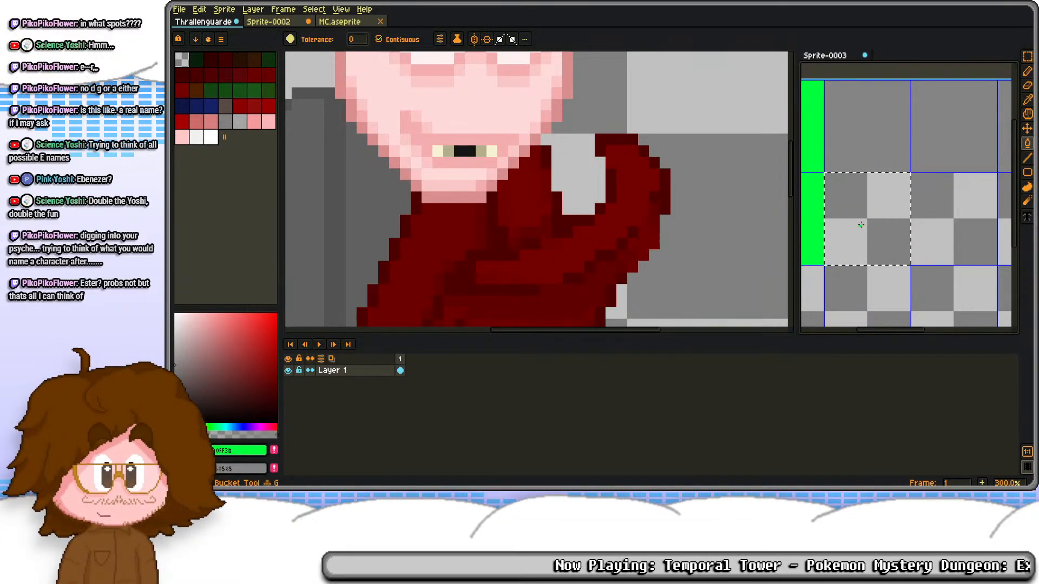
pyautogui.click(860, 224)
pyautogui.press('alt')
pyautogui.hotkey('ctrl', 'z')
pyautogui.rightClick(868, 219)
pyautogui.moveTo(942, 224); pyautogui.dragTo(849, 225)
pyautogui.press('s')
pyautogui.doubleClick(850, 226)
pyautogui.press('g')
pyautogui.rightClick(861, 223)
pyautogui.moveTo(918, 212); pyautogui.dragTo(862, 221)
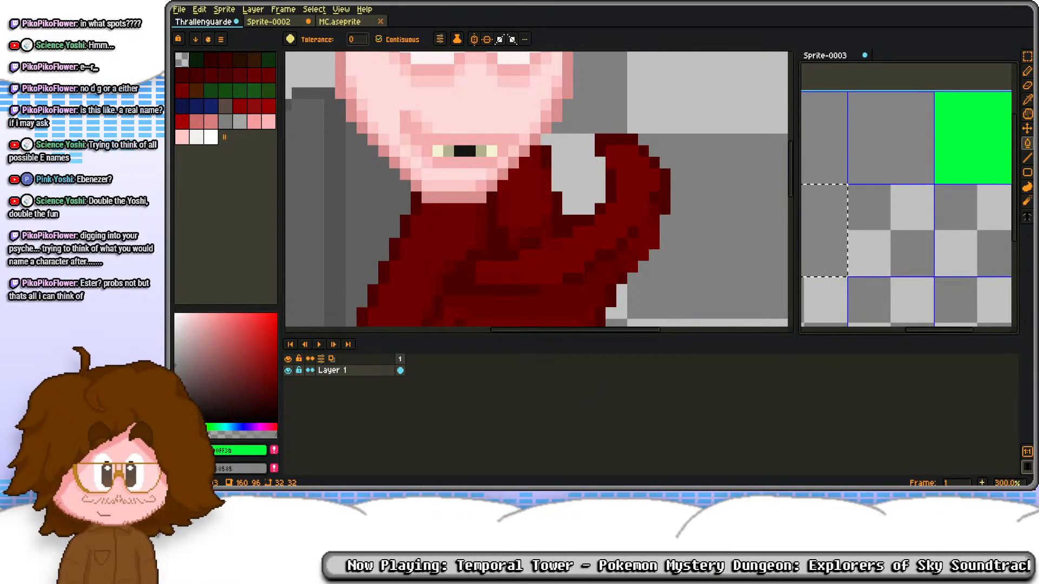
# Step: Fill the fourth and fifth cells of the Wordle grid's second row with green
pyautogui.moveTo(929, 229); pyautogui.dragTo(873, 221)
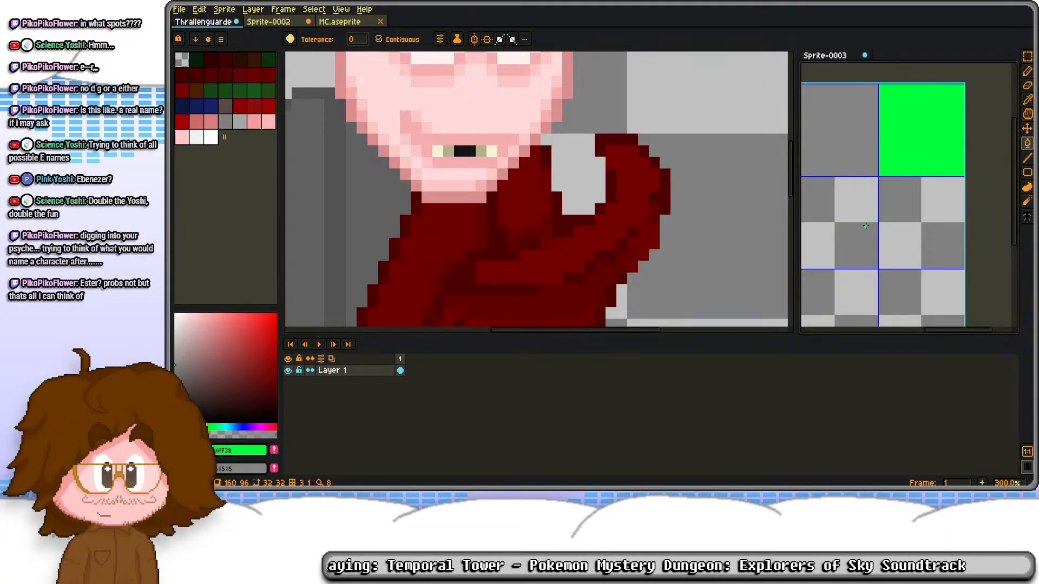
pyautogui.press('m')
pyautogui.doubleClick(845, 218)
pyautogui.press('f')
pyautogui.doubleClick(910, 220)
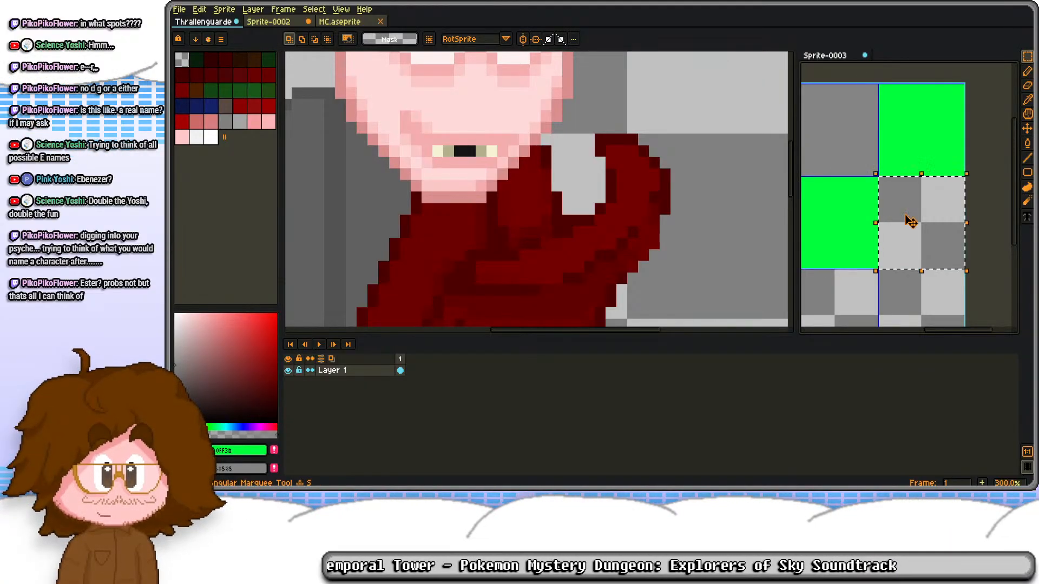
pyautogui.press('f')
pyautogui.scroll(-2, 898, 195)
pyautogui.moveTo(877, 190); pyautogui.dragTo(914, 192)
pyautogui.click(883, 208)
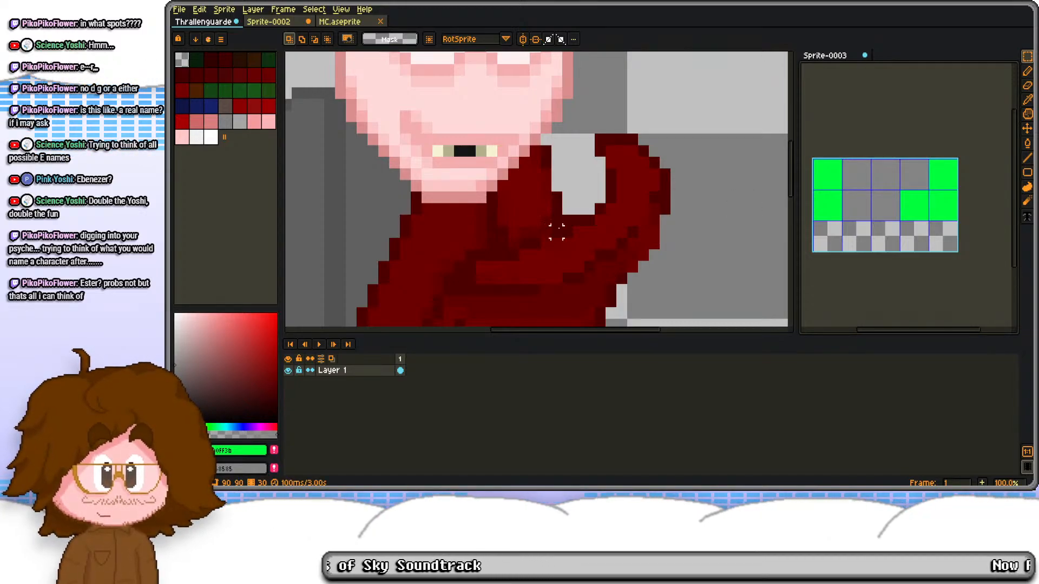
# Step: Repaint the dark fold lines and shading beneath the robe's collar on frame 30 of the Thrallenguarde sprite
pyautogui.moveTo(559, 255); pyautogui.dragTo(607, 204)
pyautogui.scroll(1, 608, 205)
pyautogui.press('b')
pyautogui.keyDown('alt'); pyautogui.click(620, 229); pyautogui.keyUp('alt')
pyautogui.moveTo(605, 248); pyautogui.dragTo(594, 245)
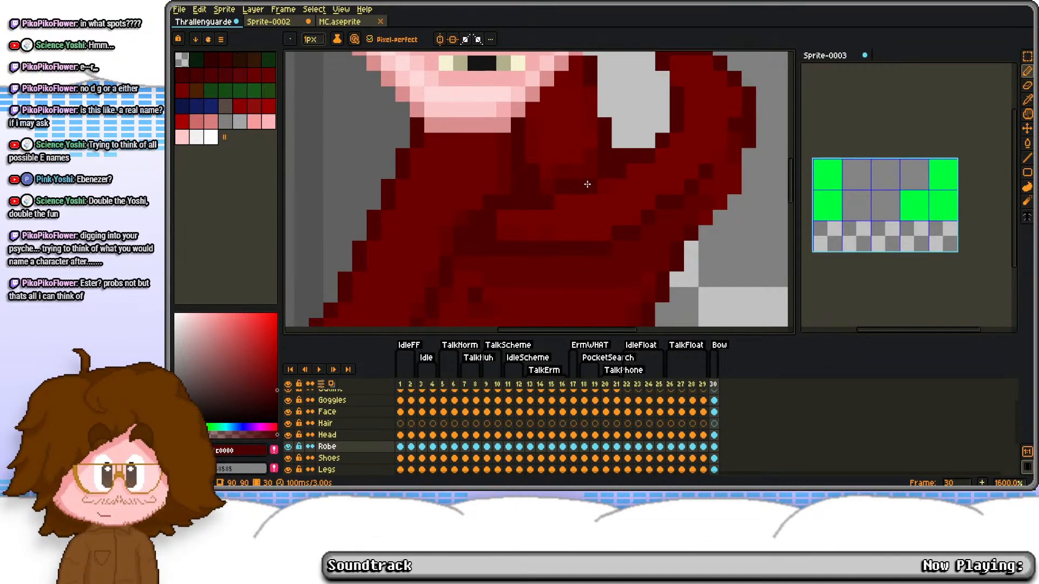
pyautogui.keyDown('alt'); pyautogui.click(525, 228); pyautogui.keyUp('alt')
pyautogui.click(490, 233)
pyautogui.keyDown('alt'); pyautogui.click(502, 229); pyautogui.keyUp('alt')
pyautogui.click(481, 230)
pyautogui.click(489, 219)
pyautogui.keyDown('alt'); pyautogui.click(519, 222); pyautogui.keyUp('alt')
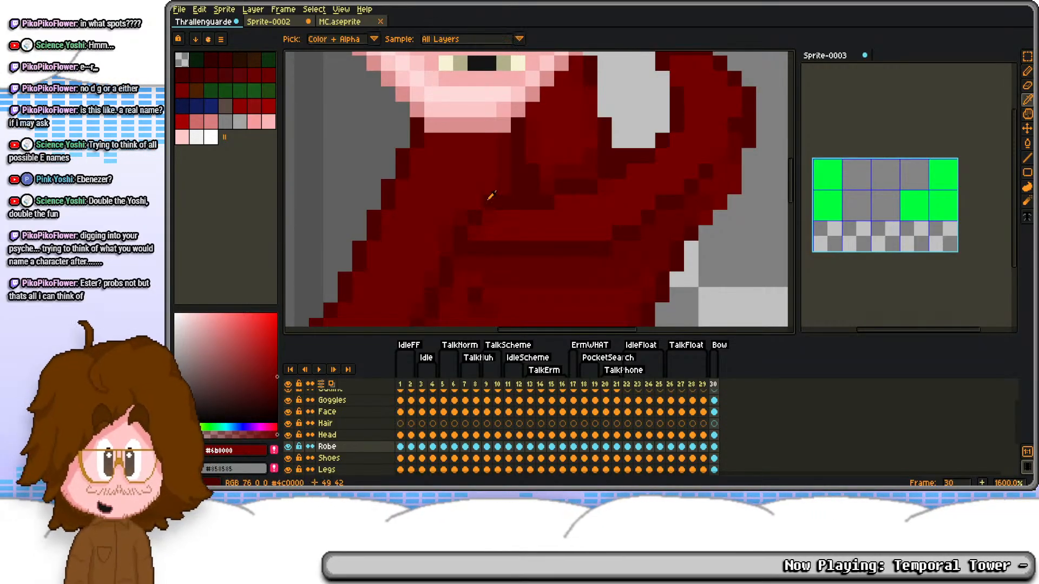
pyautogui.keyDown('alt'); pyautogui.click(487, 202); pyautogui.keyUp('alt')
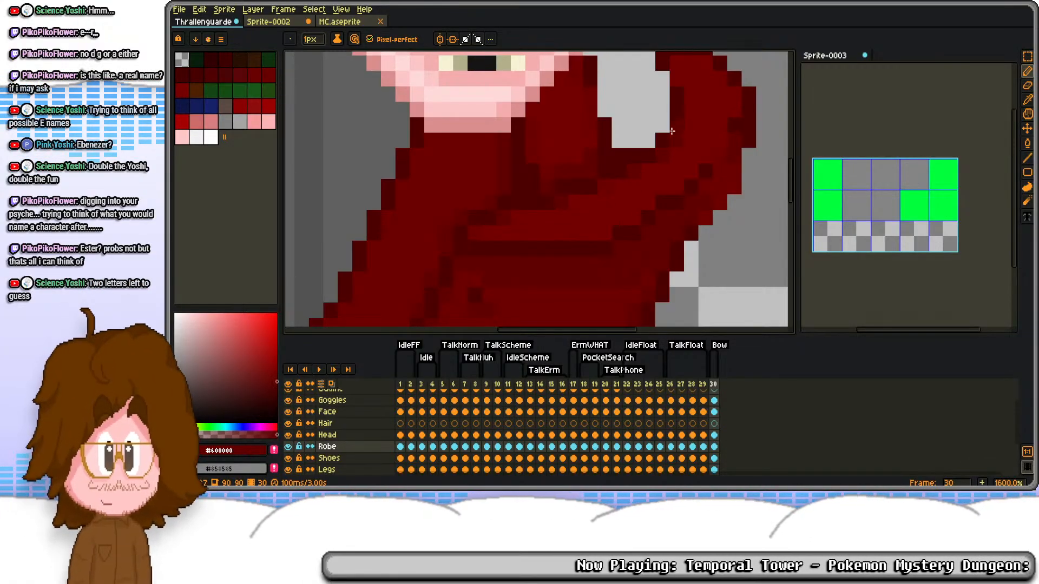
# Step: Redraw the small dark buttons and their shading beside the robe's centre seam
pyautogui.scroll(2, 660, 145)
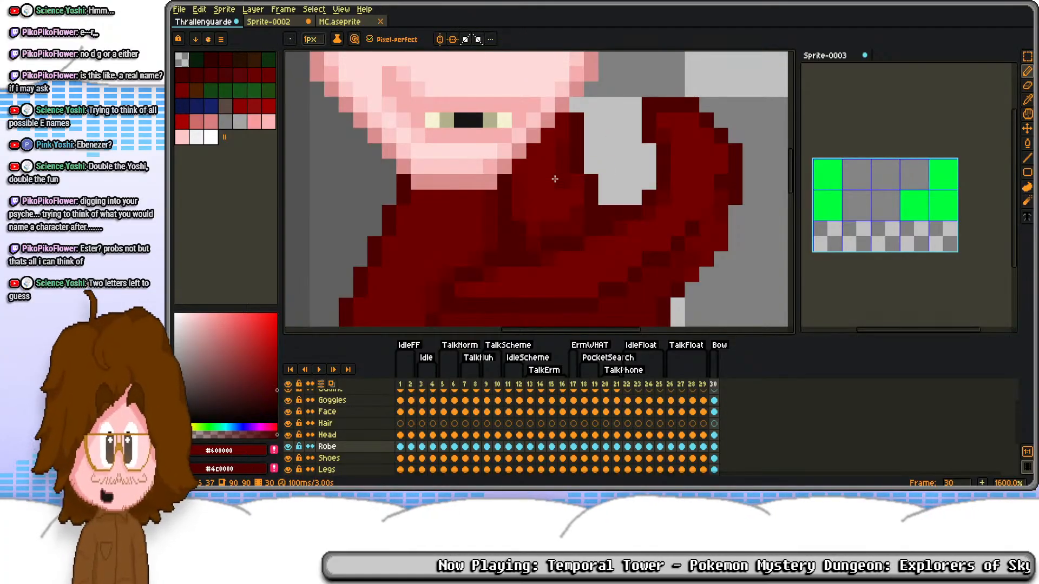
pyautogui.scroll(-4, 551, 165)
pyautogui.scroll(7, 554, 164)
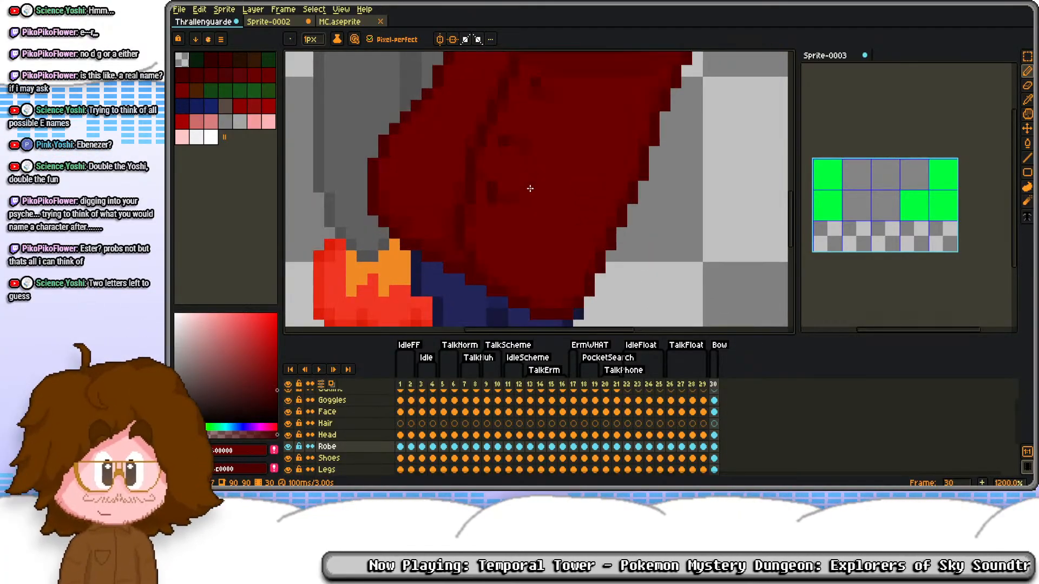
pyautogui.moveTo(491, 136); pyautogui.dragTo(556, 80)
pyautogui.keyDown('alt'); pyautogui.click(535, 178); pyautogui.keyUp('alt')
pyautogui.click(561, 200)
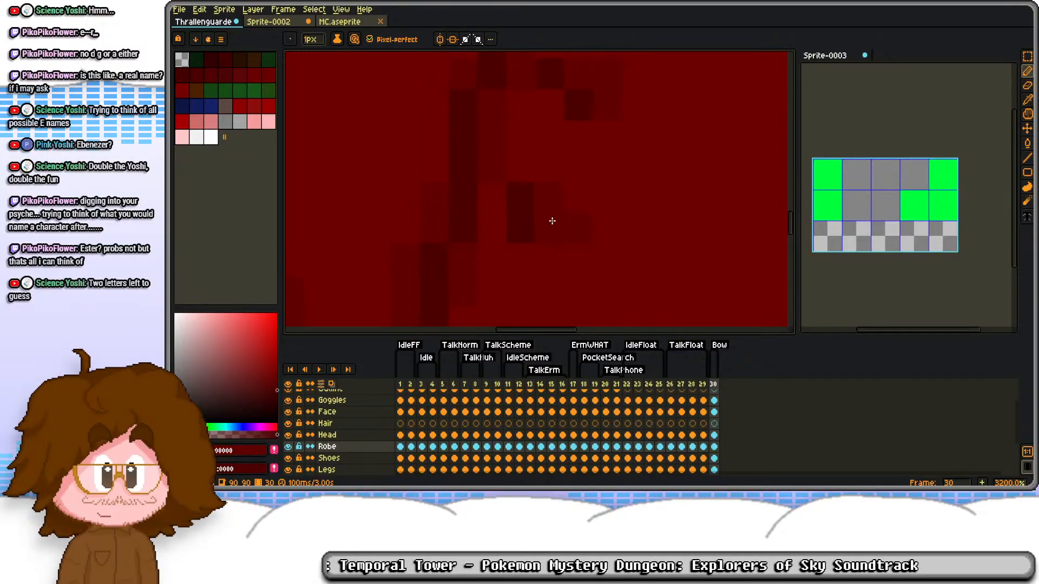
pyautogui.moveTo(521, 221); pyautogui.dragTo(579, 209)
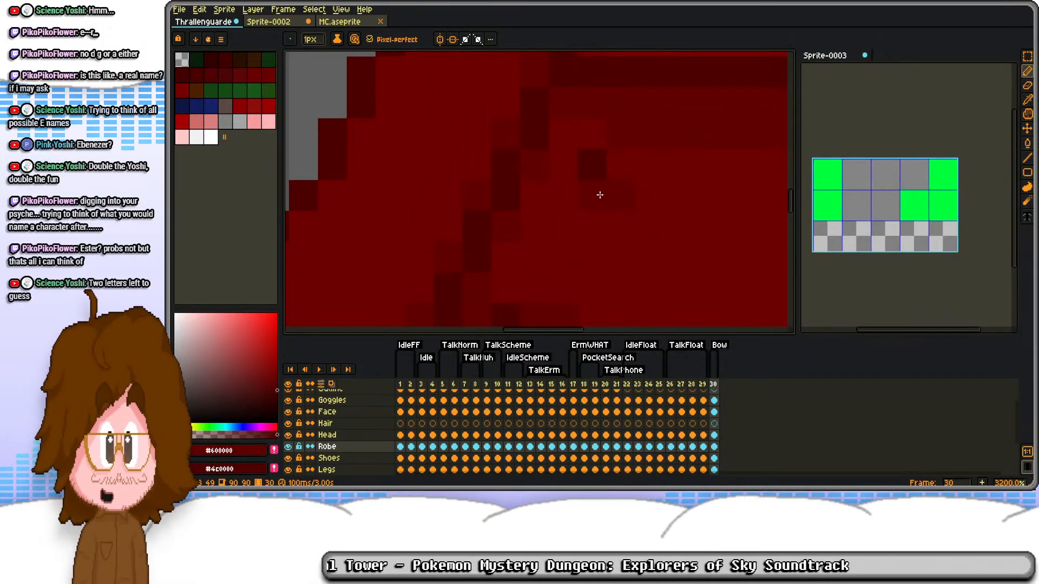
pyautogui.scroll(-8, 610, 195)
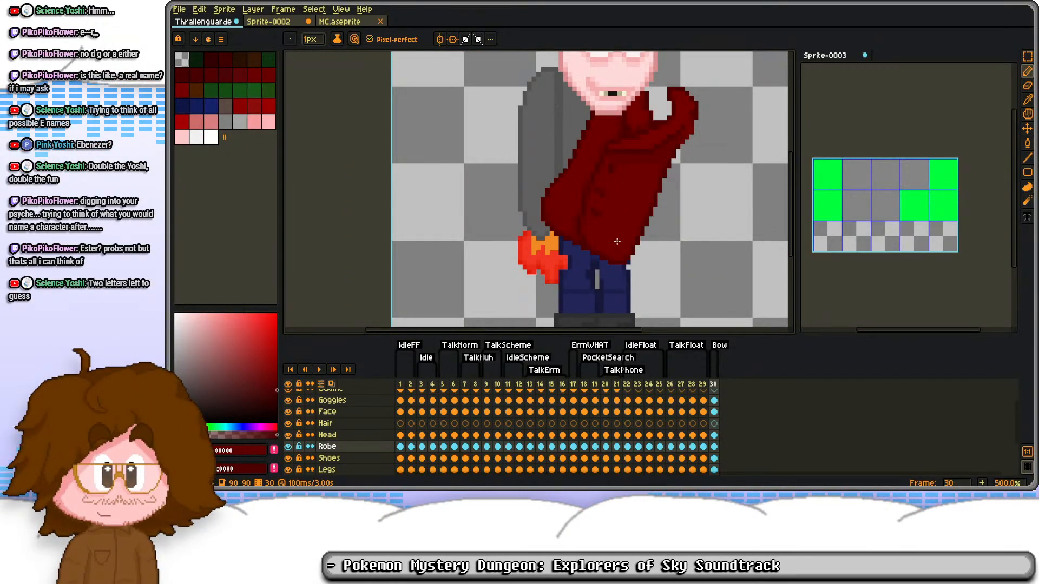
# Step: Select the Goggles, Face, Hair and Head cels on frame 30 and move the head forward over the robe's collar
pyautogui.scroll(5, 612, 238)
pyautogui.scroll(-4, 600, 234)
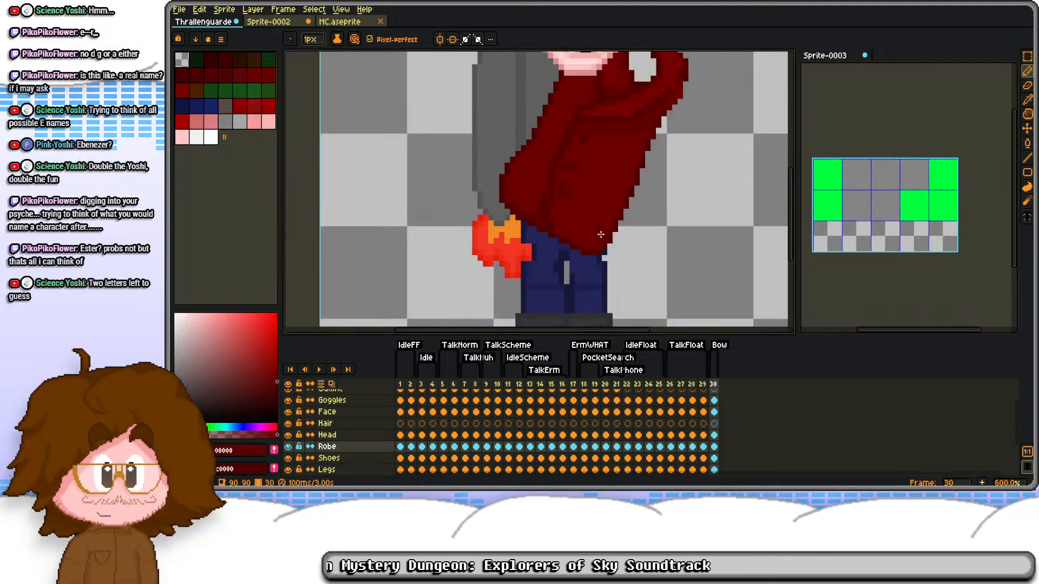
pyautogui.moveTo(571, 169); pyautogui.dragTo(559, 252)
pyautogui.scroll(-1, 597, 224)
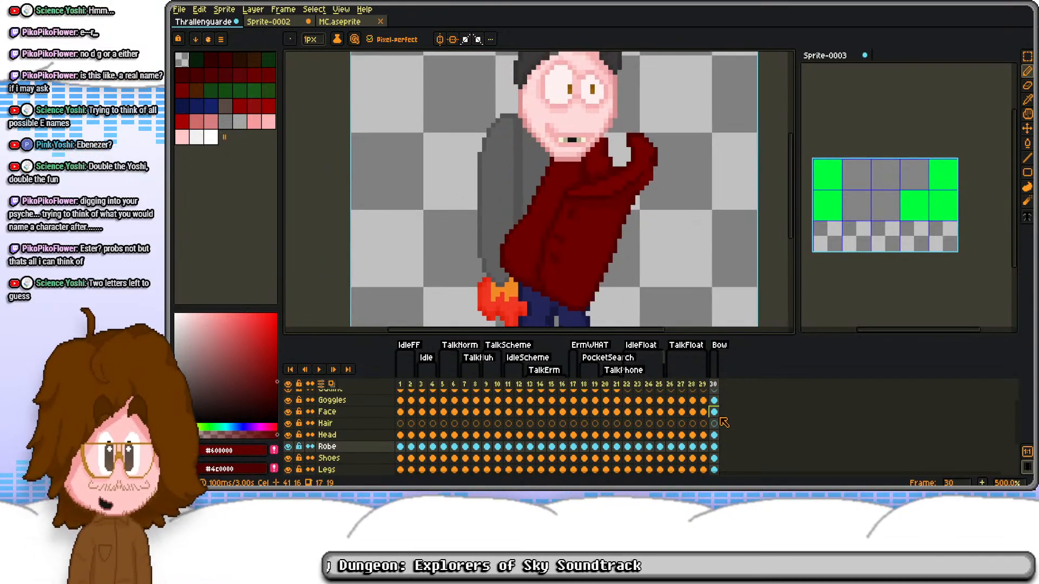
pyautogui.moveTo(713, 414)
pyautogui.mouseDown()
pyautogui.moveTo(717, 403)
pyautogui.moveTo(717, 431)
pyautogui.moveTo(716, 419)
pyautogui.mouseUp()
pyautogui.hotkey('ctrl', 'a')
pyautogui.press('m')
pyautogui.moveTo(599, 209); pyautogui.dragTo(653, 234)
pyautogui.hotkey('ctrl', 'd')
pyautogui.moveTo(677, 175); pyautogui.dragTo(657, 221)
pyautogui.hotkey('ctrl', 'a')
pyautogui.hotkey('ctrl', 'd')
pyautogui.hotkey('ctrl', 'a')
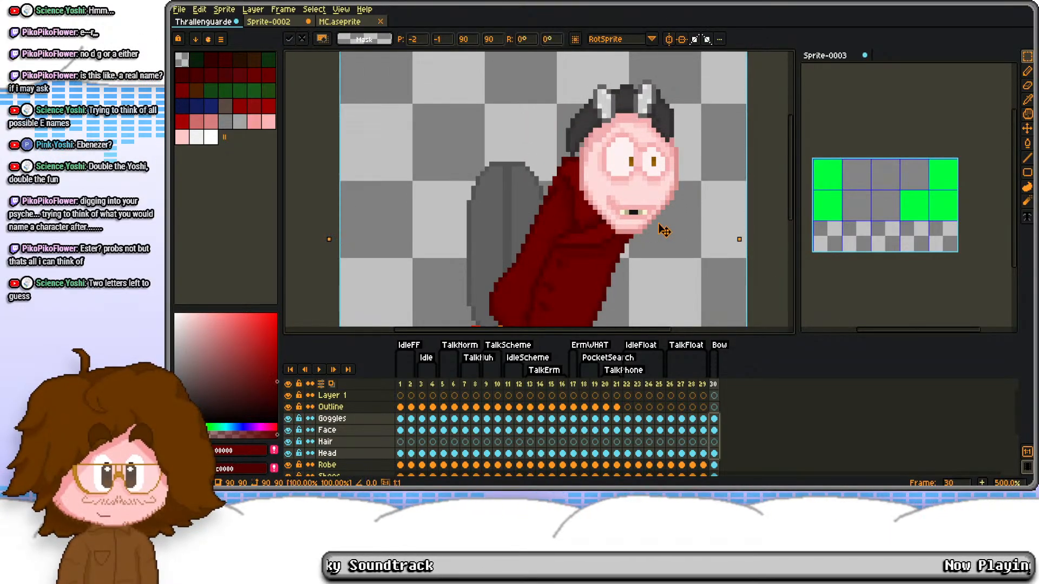
pyautogui.hotkey('ctrl', 'd')
pyautogui.scroll(-1, 624, 259)
pyautogui.moveTo(625, 260); pyautogui.dragTo(631, 186)
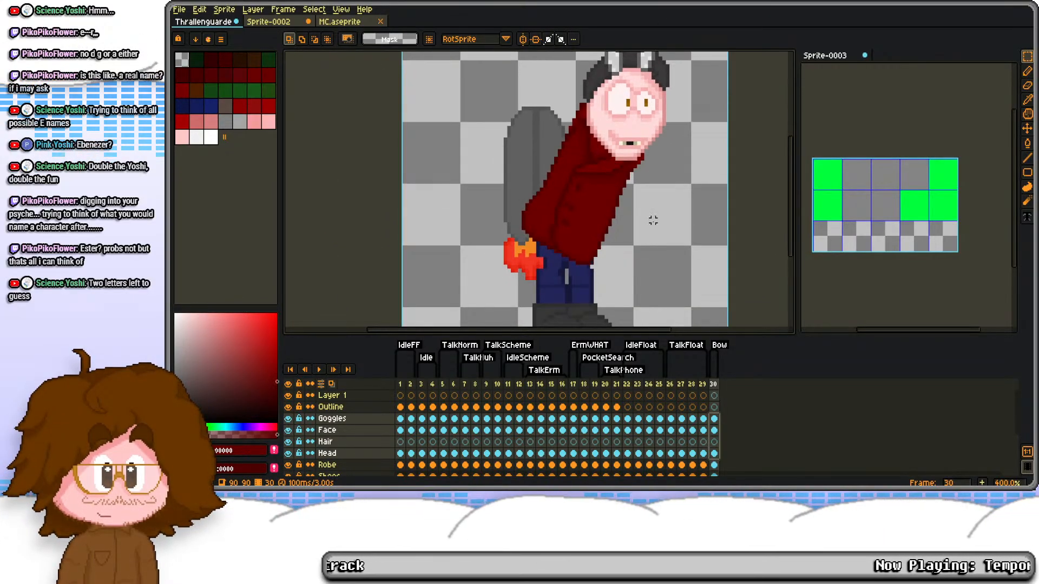
# Step: Select the centre seam and button area of the Robe on frame 30 and shift it 3 px right and 2 px down
pyautogui.click(715, 432)
pyautogui.click(715, 466)
pyautogui.scroll(5, 555, 246)
pyautogui.moveTo(526, 155)
pyautogui.mouseDown()
pyautogui.moveTo(572, 203)
pyautogui.moveTo(583, 238)
pyautogui.mouseUp()
pyautogui.moveTo(583, 145); pyautogui.dragTo(570, 235)
pyautogui.keyDown('shift'); pyautogui.moveTo(525, 198); pyautogui.dragTo(579, 291); pyautogui.keyUp('shift')
pyautogui.keyDown('shift'); pyautogui.moveTo(558, 129); pyautogui.dragTo(612, 245); pyautogui.keyUp('shift')
pyautogui.moveTo(566, 94); pyautogui.dragTo(626, 248)
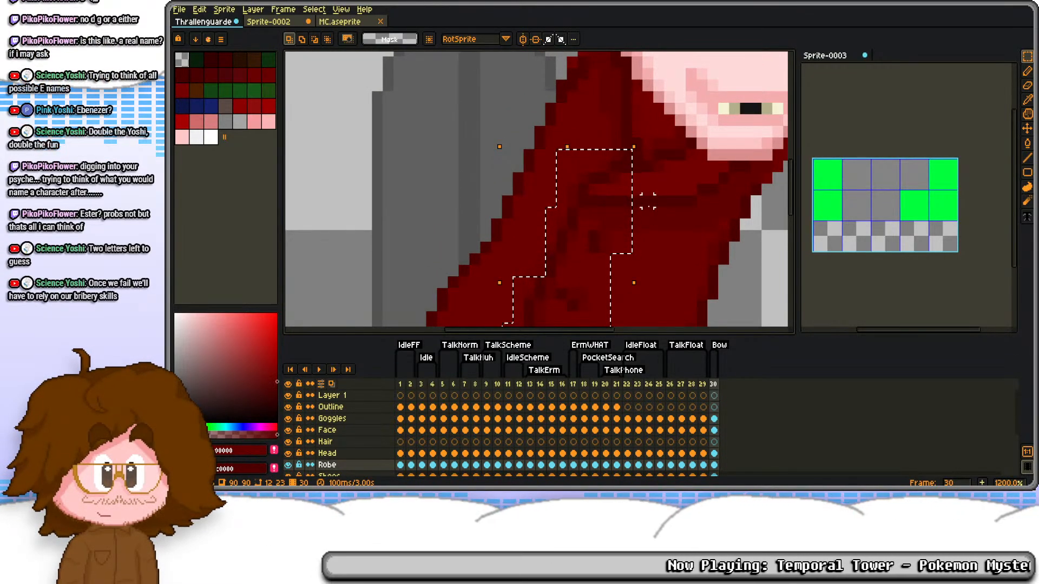
pyautogui.scroll(-1, 648, 200)
pyautogui.scroll(-1, 590, 155)
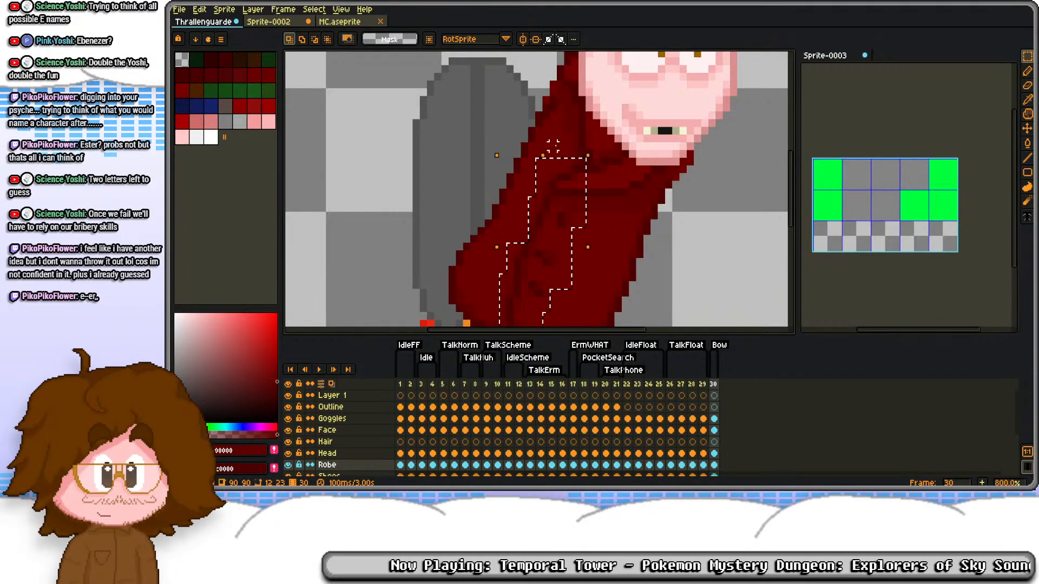
pyautogui.press('Right')
pyautogui.press('Down')
pyautogui.moveTo(539, 154); pyautogui.dragTo(574, 58)
pyautogui.press('Right')
pyautogui.press('Right')
pyautogui.press('Down')
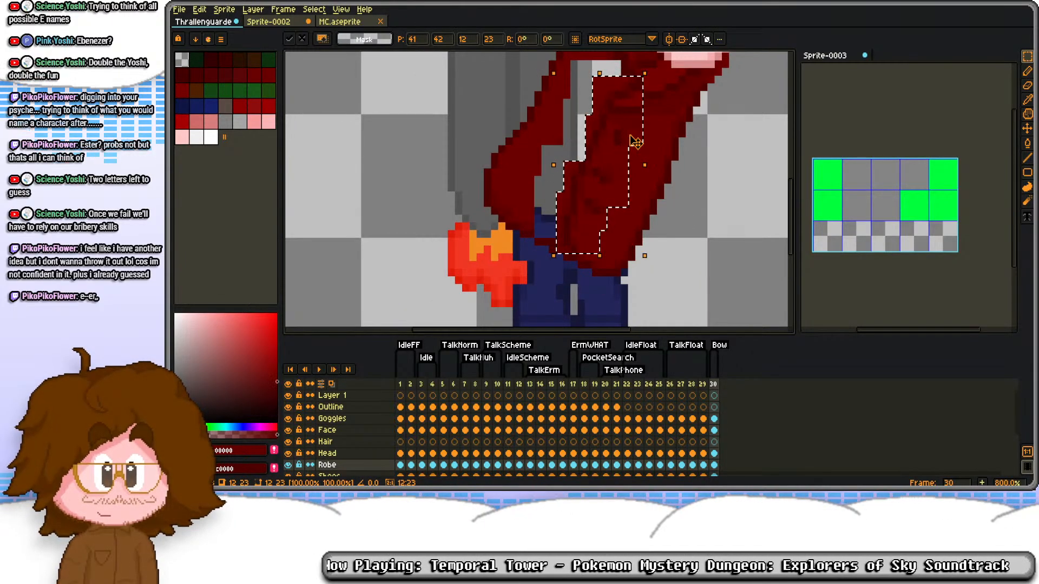
pyautogui.click(689, 117)
# Step: Fill the gaps left behind the shifted seam section with the robe's #6b0000 red
pyautogui.scroll(1, 614, 169)
pyautogui.press('b')
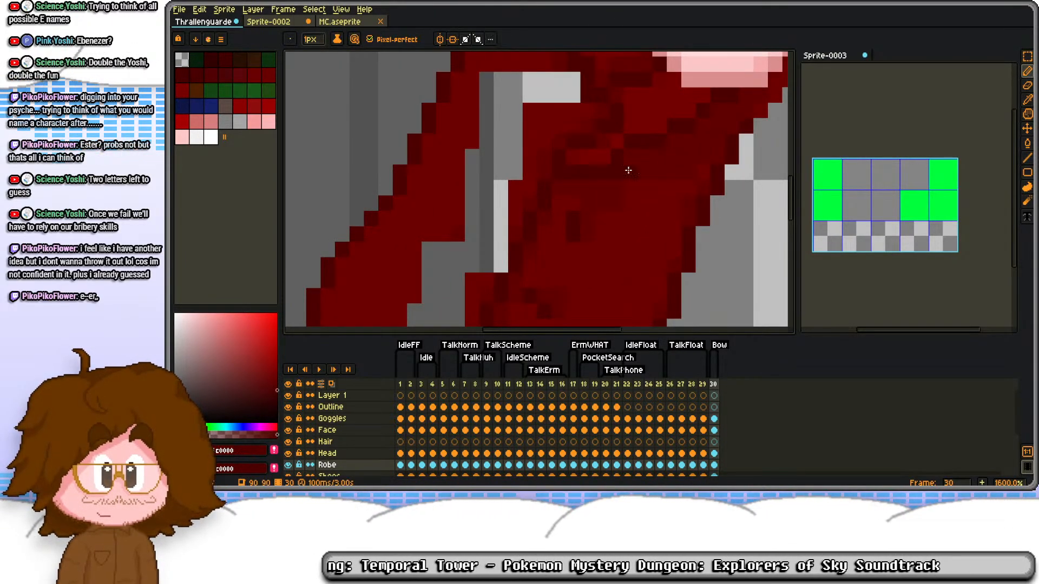
pyautogui.scroll(2, 576, 173)
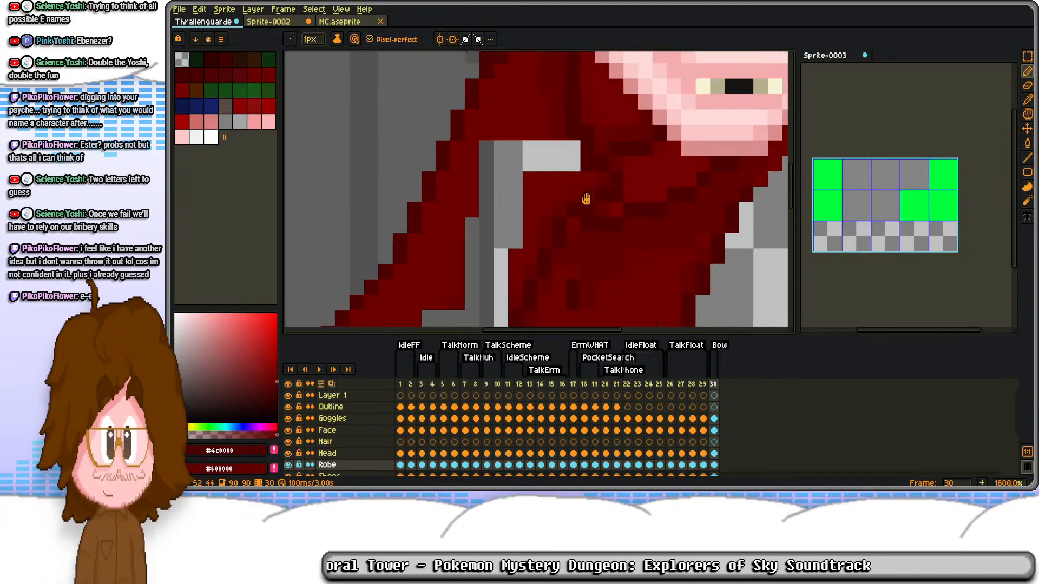
pyautogui.click(552, 216)
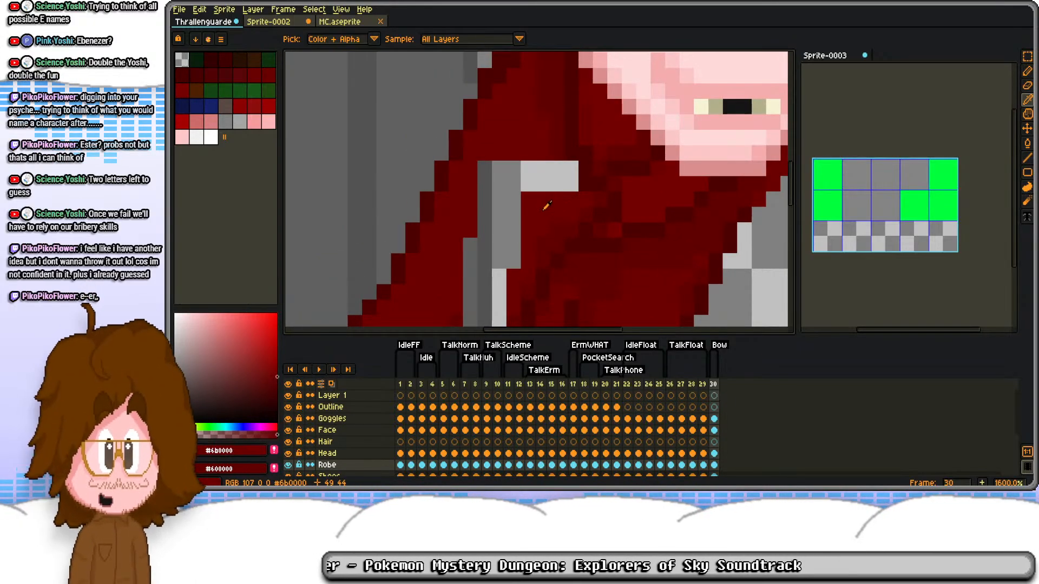
pyautogui.scroll(-3, 541, 216)
pyautogui.keyDown('alt'); pyautogui.click(496, 222); pyautogui.keyUp('alt')
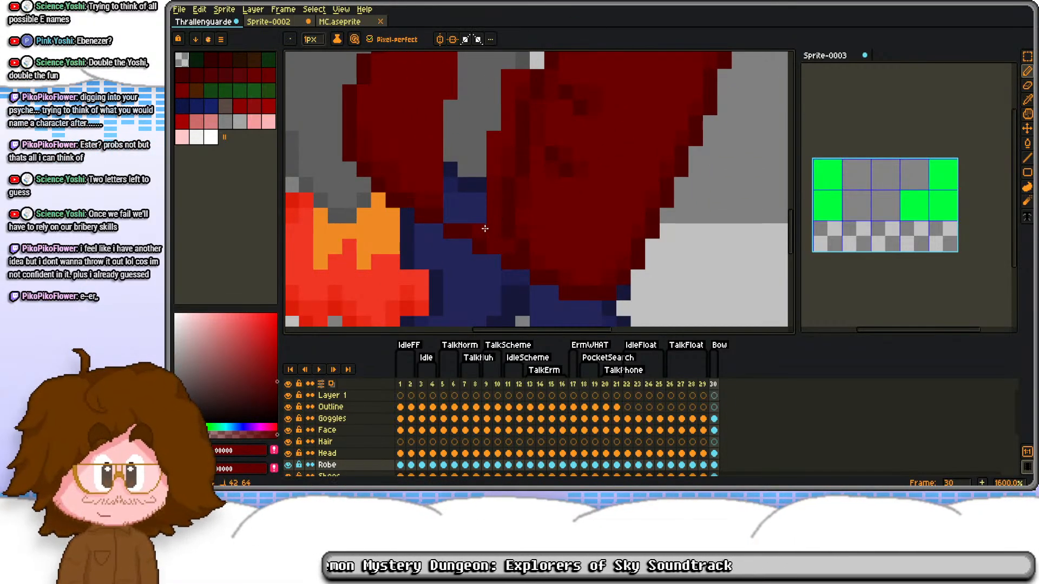
pyautogui.click(469, 191)
pyautogui.scroll(-2, 482, 90)
pyautogui.moveTo(490, 99); pyautogui.dragTo(485, 206)
pyautogui.hotkey('ctrl', 'z')
pyautogui.keyDown('alt'); pyautogui.click(455, 190); pyautogui.keyUp('alt')
pyautogui.click(477, 180)
pyautogui.press('b')
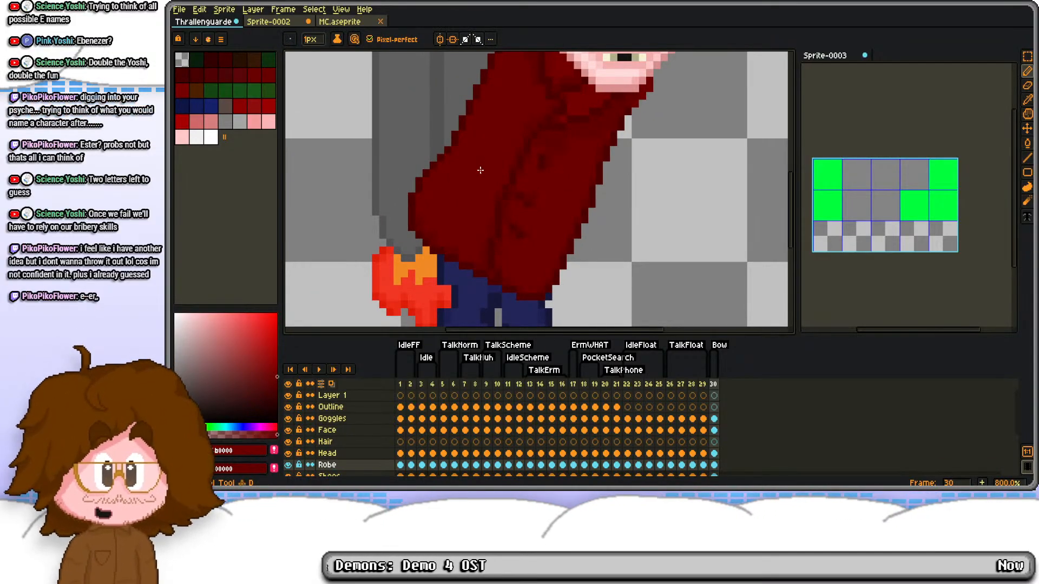
# Step: Repaint the shading and outline along the robe's back edge up to the shoulder with #600000 and #4c0000
pyautogui.moveTo(485, 114); pyautogui.dragTo(498, 196)
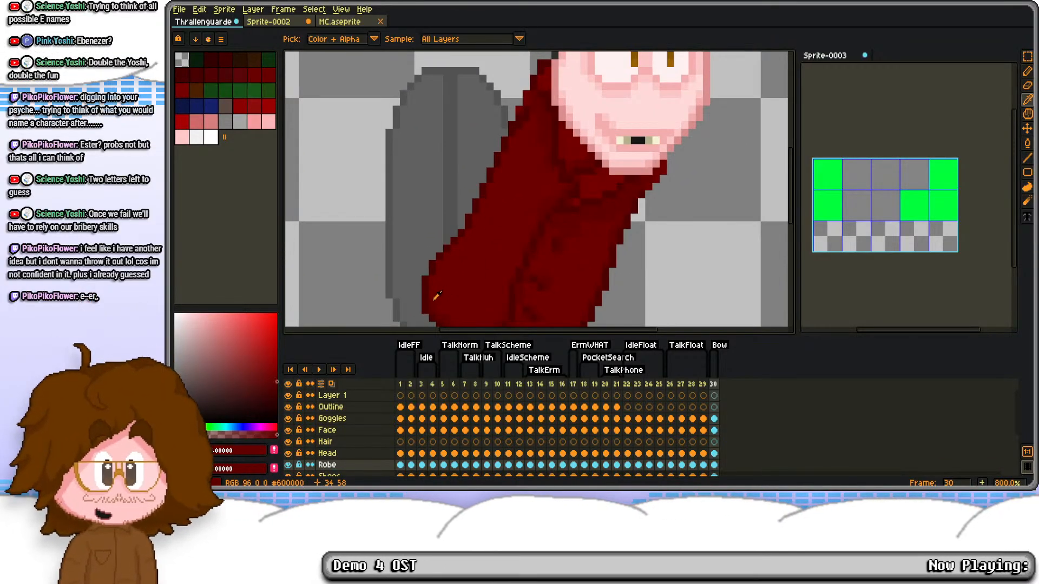
pyautogui.scroll(2, 450, 297)
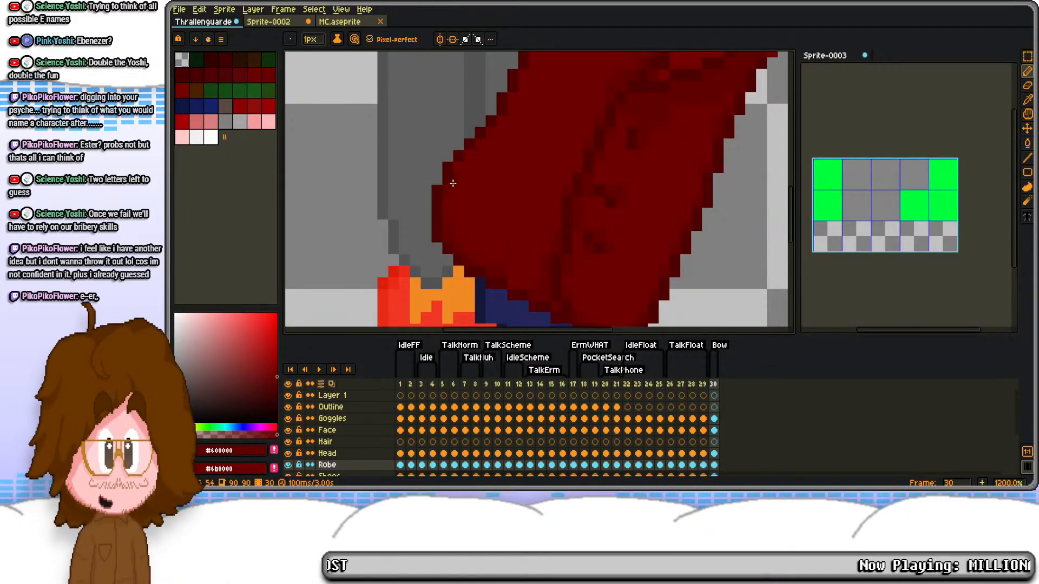
pyautogui.moveTo(519, 88); pyautogui.dragTo(525, 160)
pyautogui.moveTo(543, 79); pyautogui.dragTo(556, 174)
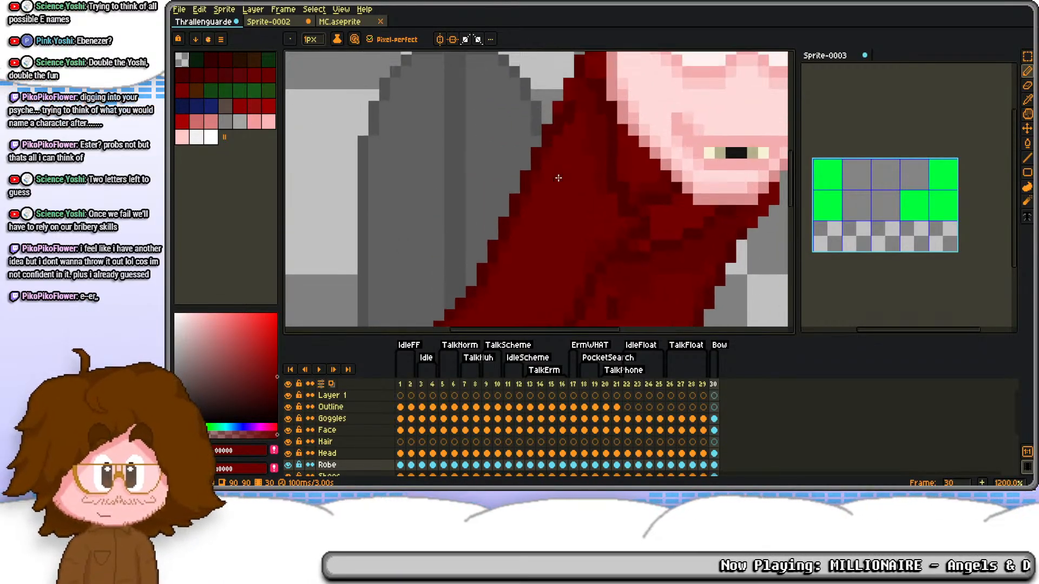
pyautogui.press('i')
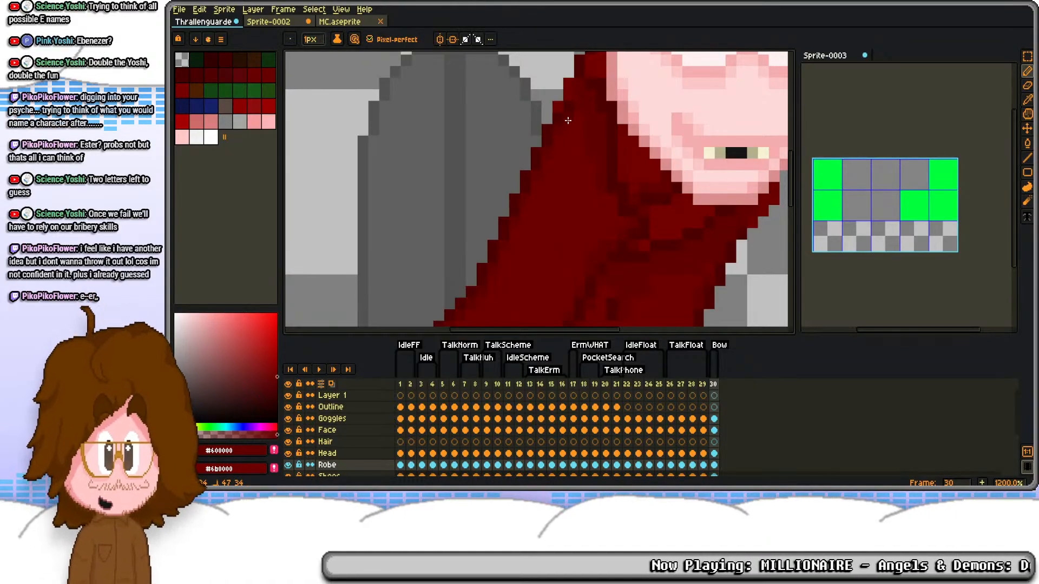
pyautogui.moveTo(568, 124); pyautogui.dragTo(535, 232)
pyautogui.press('e')
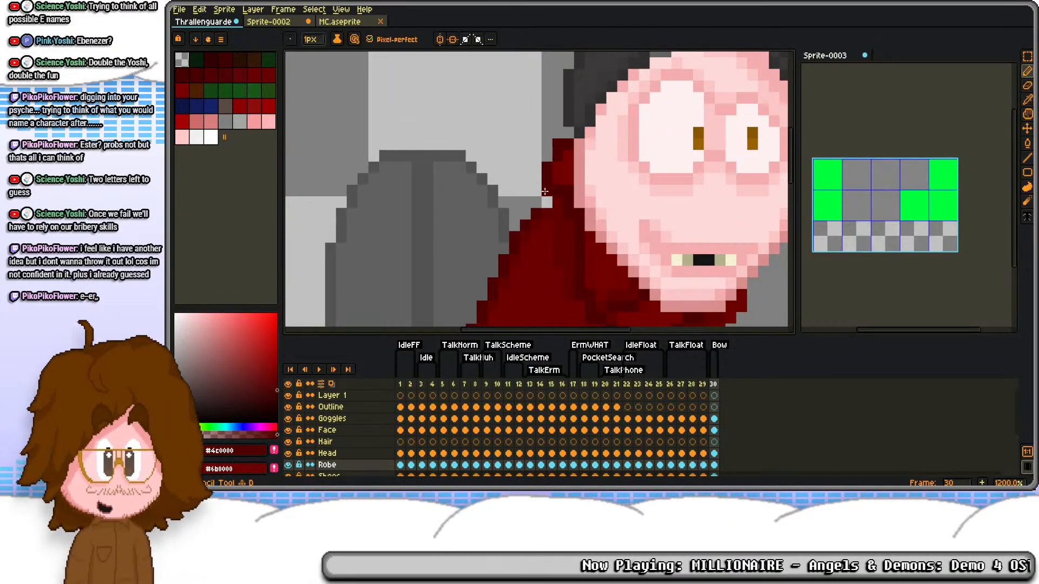
pyautogui.scroll(-6, 541, 189)
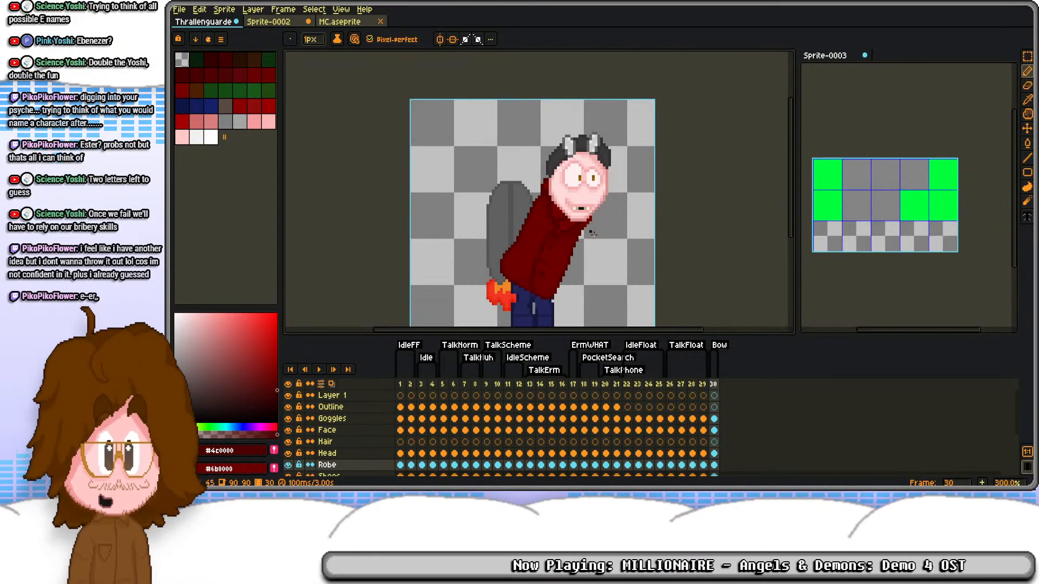
# Step: Delete the Jets and FXBACK cels on frame 30
pyautogui.scroll(-3, 728, 451)
pyautogui.moveTo(714, 447); pyautogui.dragTo(714, 458)
pyautogui.press('Delete')
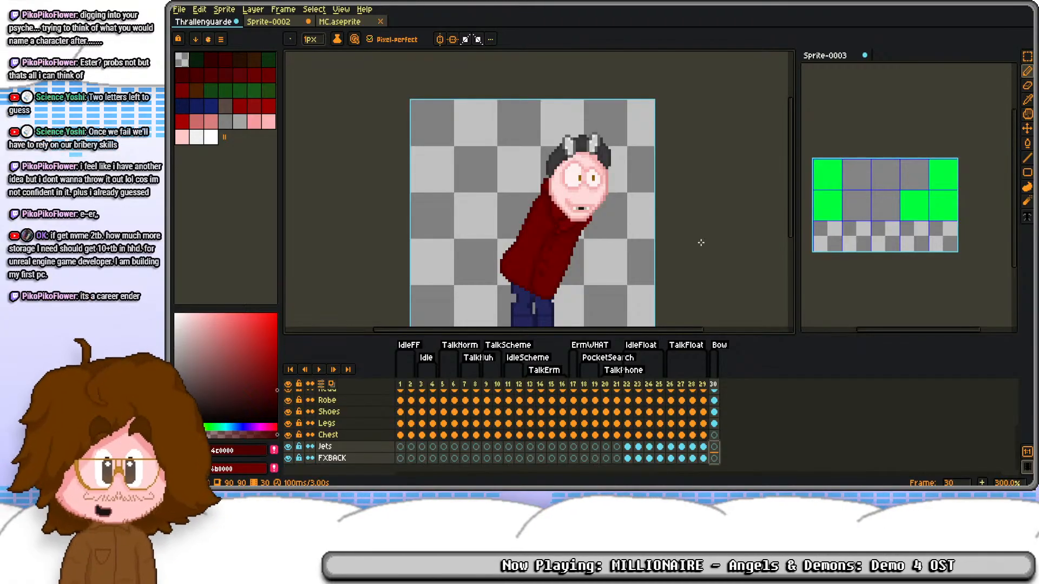
pyautogui.scroll(1, 600, 231)
pyautogui.scroll(4, 601, 231)
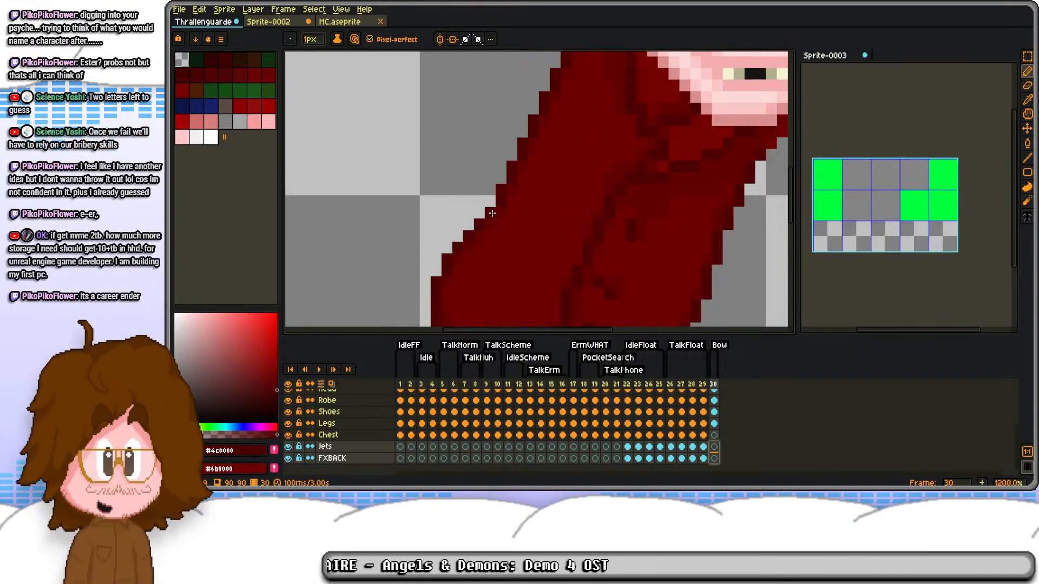
pyautogui.scroll(-2, 513, 137)
pyautogui.moveTo(501, 226); pyautogui.dragTo(533, 201)
pyautogui.scroll(2, 511, 190)
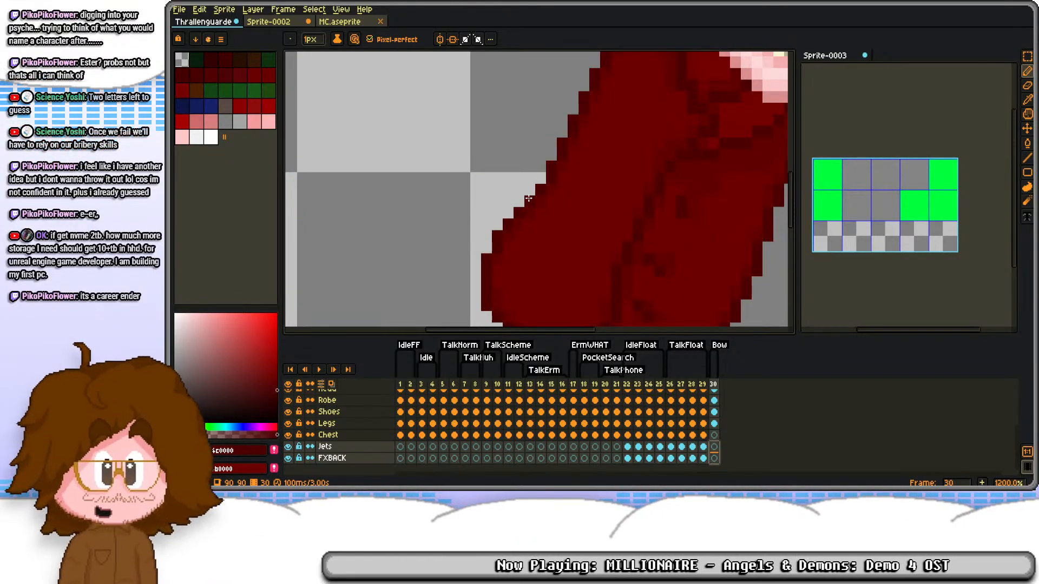
pyautogui.press('m')
pyautogui.moveTo(435, 171); pyautogui.dragTo(537, 279)
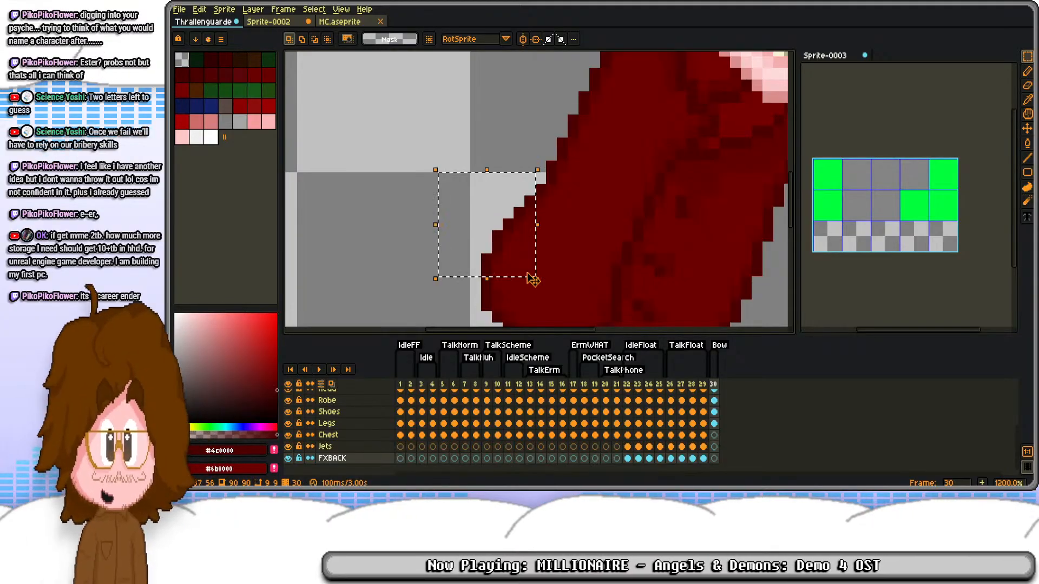
pyautogui.click(561, 212)
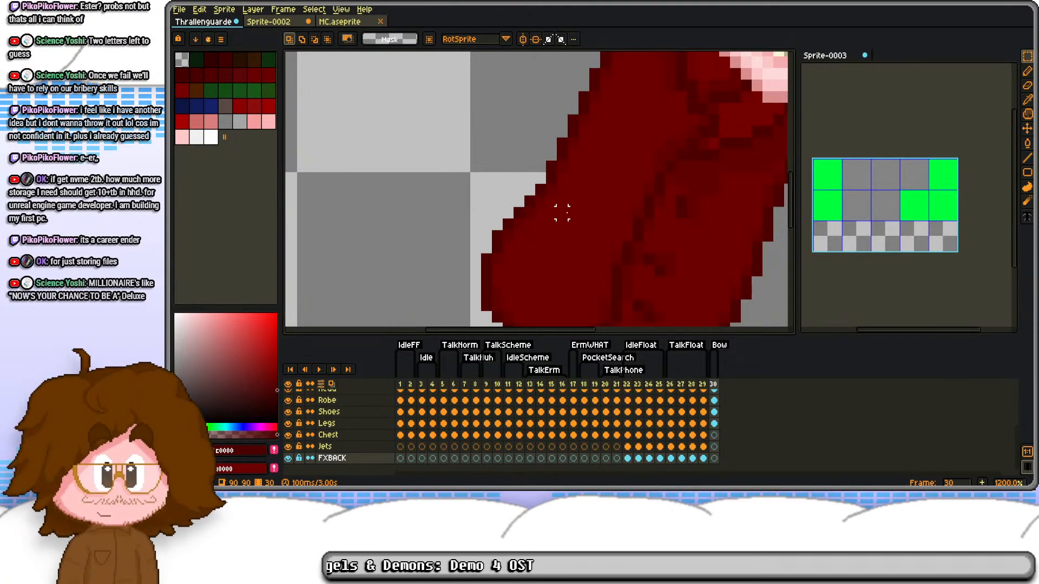
pyautogui.moveTo(562, 212); pyautogui.dragTo(545, 166)
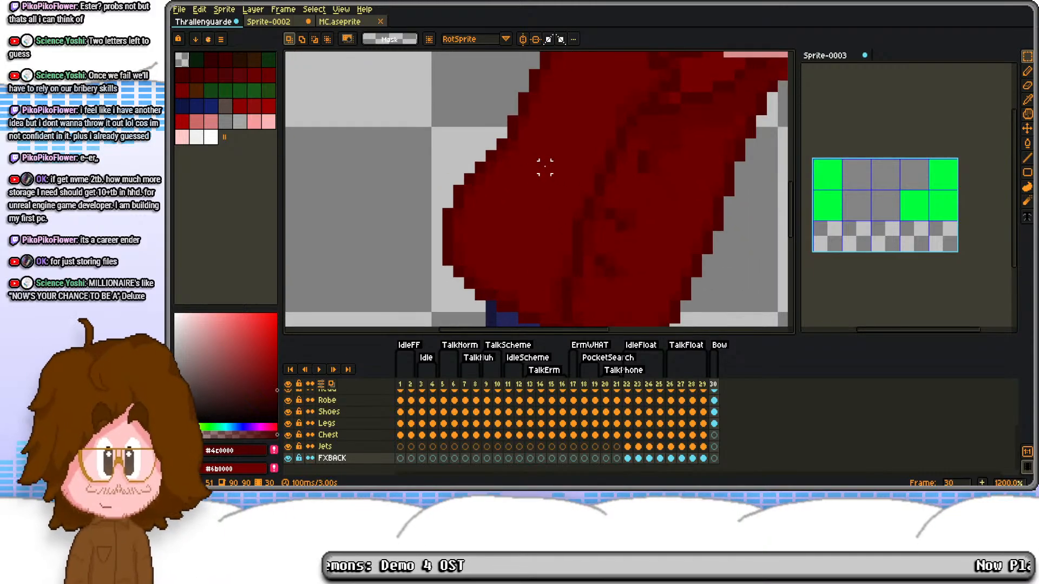
pyautogui.scroll(-1, 545, 167)
pyautogui.scroll(4, 597, 167)
pyautogui.moveTo(667, 146); pyautogui.dragTo(524, 200)
pyautogui.scroll(-2, 525, 200)
pyautogui.press('b')
pyautogui.keyDown('alt'); pyautogui.click(633, 151); pyautogui.keyUp('alt')
pyautogui.moveTo(642, 153); pyautogui.dragTo(561, 168)
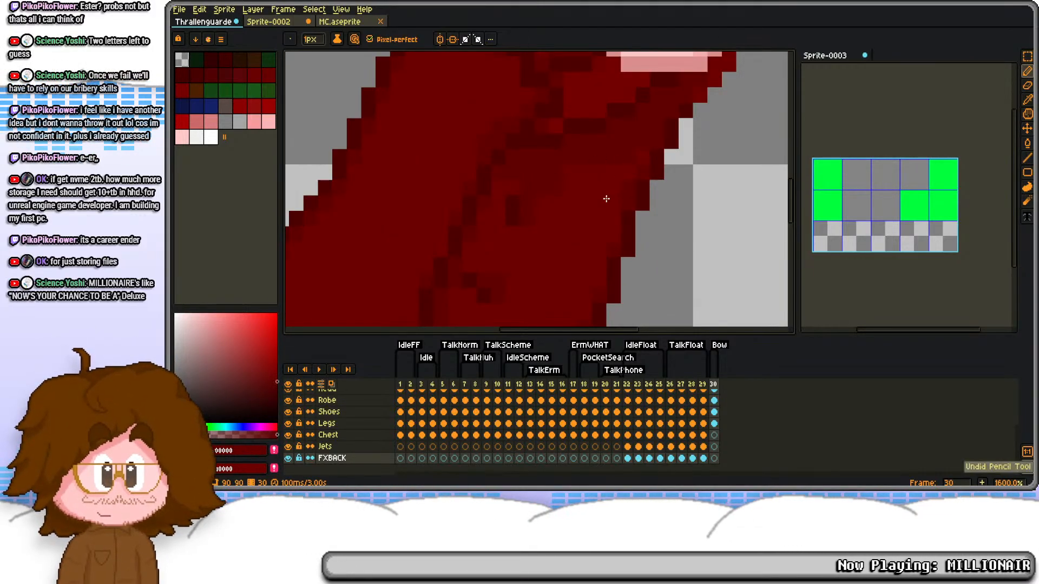
pyautogui.scroll(-3, 603, 187)
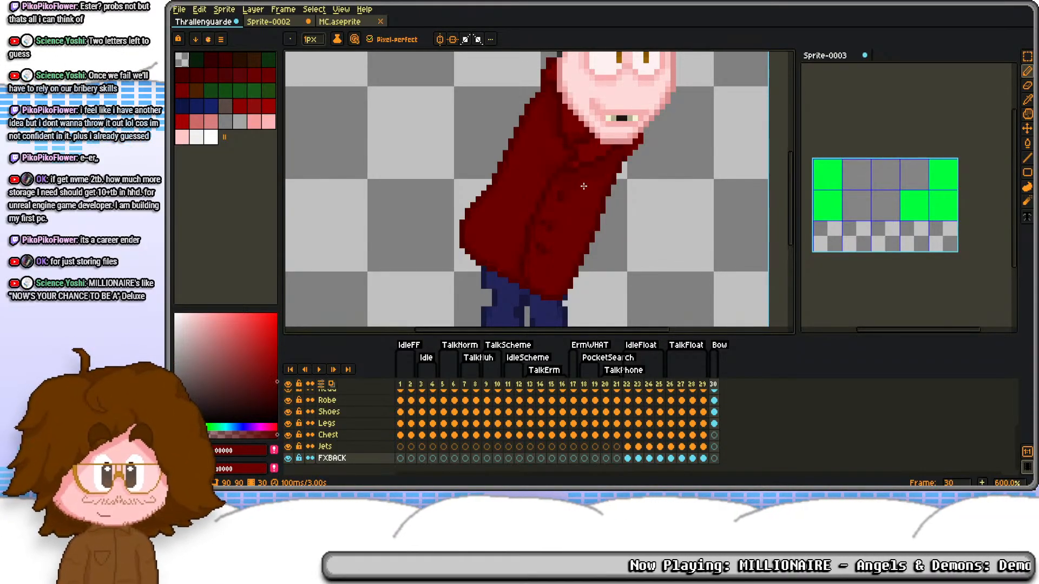
pyautogui.moveTo(569, 199); pyautogui.dragTo(586, 130)
pyautogui.scroll(3, 555, 198)
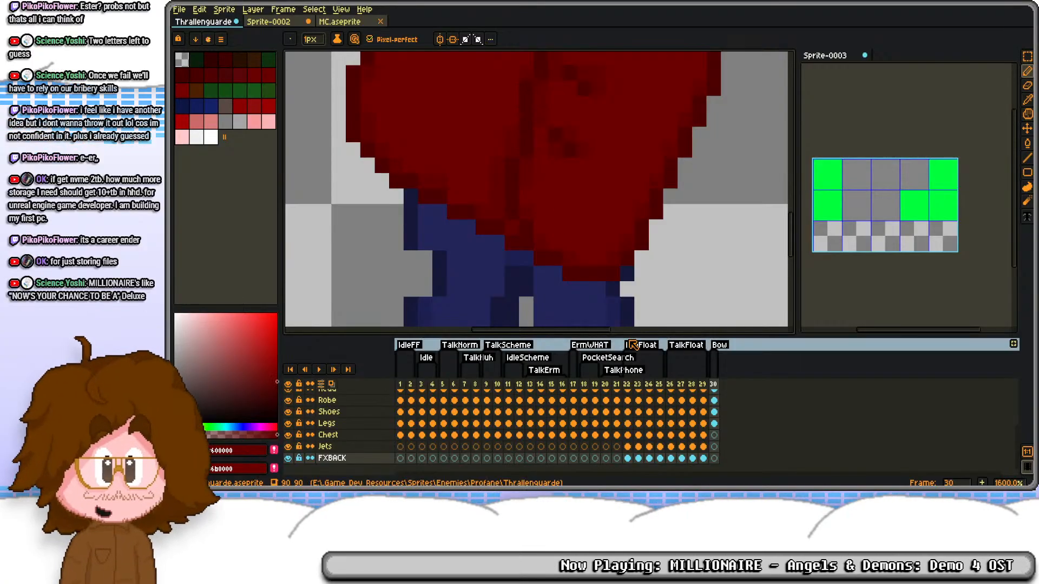
# Step: On the Robe layer of frame 30, nudge successive strips of the robe's protruding lower back inward to slim the silhouette
pyautogui.click(714, 424)
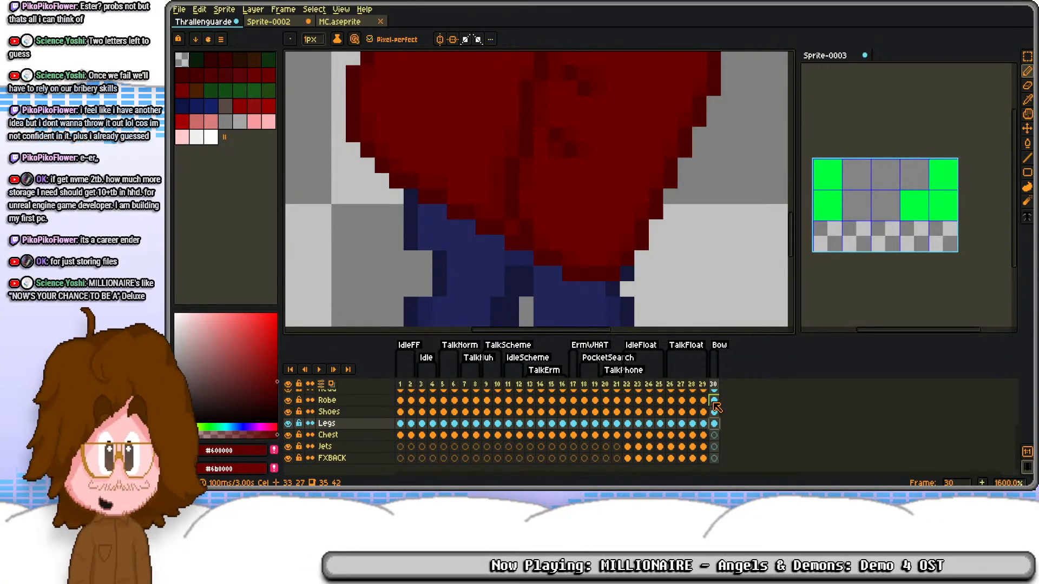
pyautogui.click(714, 401)
pyautogui.scroll(3, 522, 224)
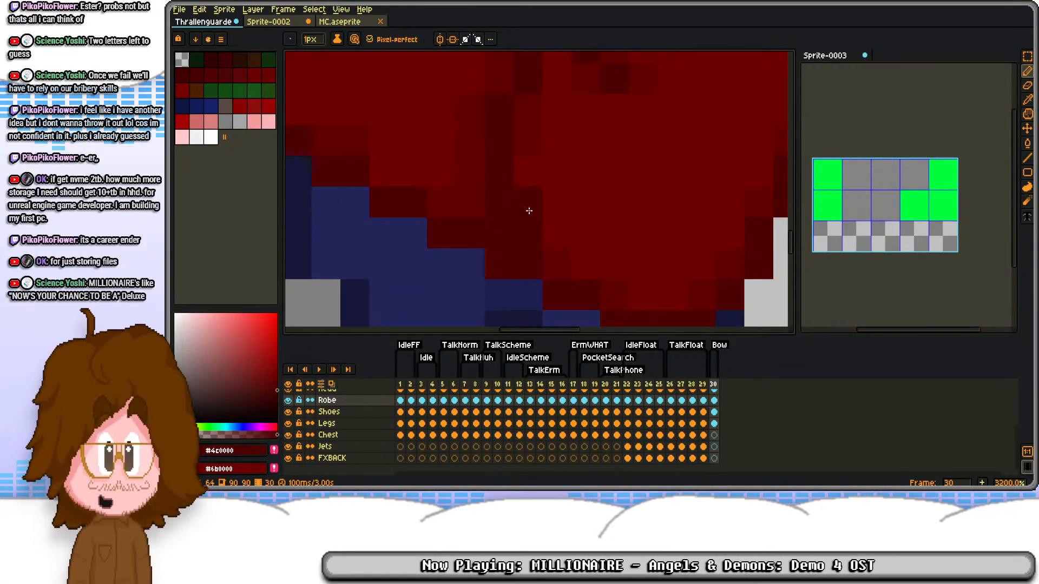
pyautogui.press('m')
pyautogui.scroll(-6, 531, 210)
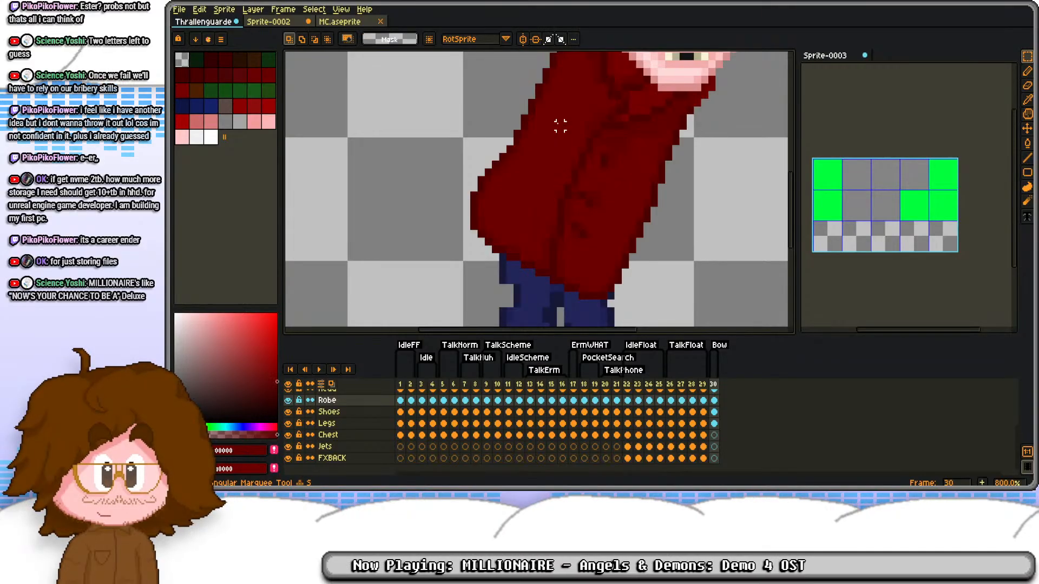
pyautogui.scroll(-1, 560, 125)
pyautogui.moveTo(476, 162); pyautogui.dragTo(531, 279)
pyautogui.moveTo(489, 176); pyautogui.dragTo(535, 287)
pyautogui.click(542, 179)
pyautogui.moveTo(494, 174); pyautogui.dragTo(531, 288)
pyautogui.press('Right')
pyautogui.click(564, 238)
pyautogui.moveTo(500, 187); pyautogui.dragTo(528, 279)
pyautogui.press('Right')
pyautogui.click(571, 238)
# Step: Reposition the robe's upper section and nudge the edge of its lower back further inward
pyautogui.scroll(2, 552, 227)
pyautogui.scroll(-3, 536, 211)
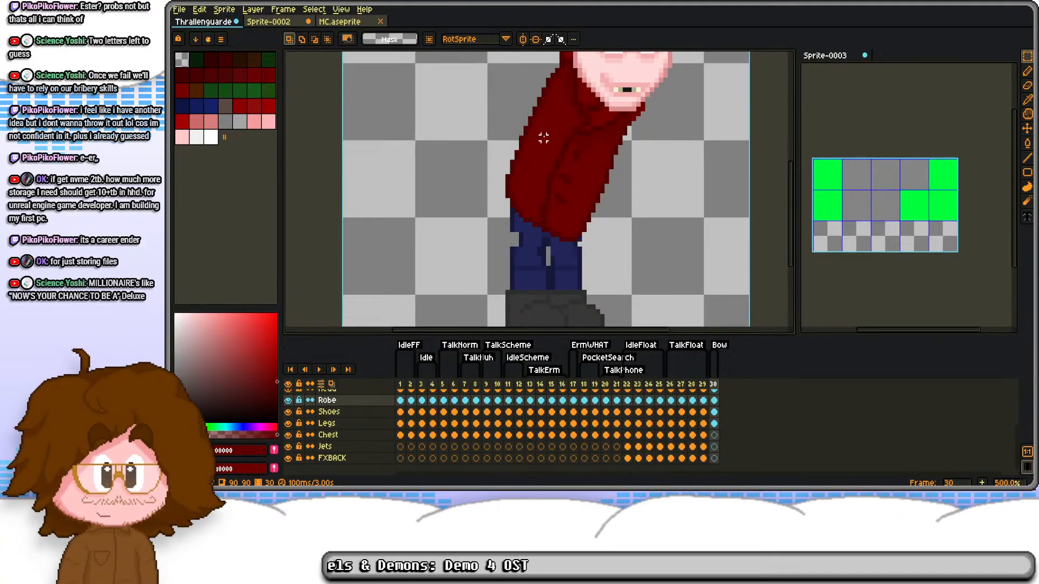
pyautogui.moveTo(563, 82); pyautogui.dragTo(570, 147)
pyautogui.moveTo(557, 62); pyautogui.dragTo(744, 280)
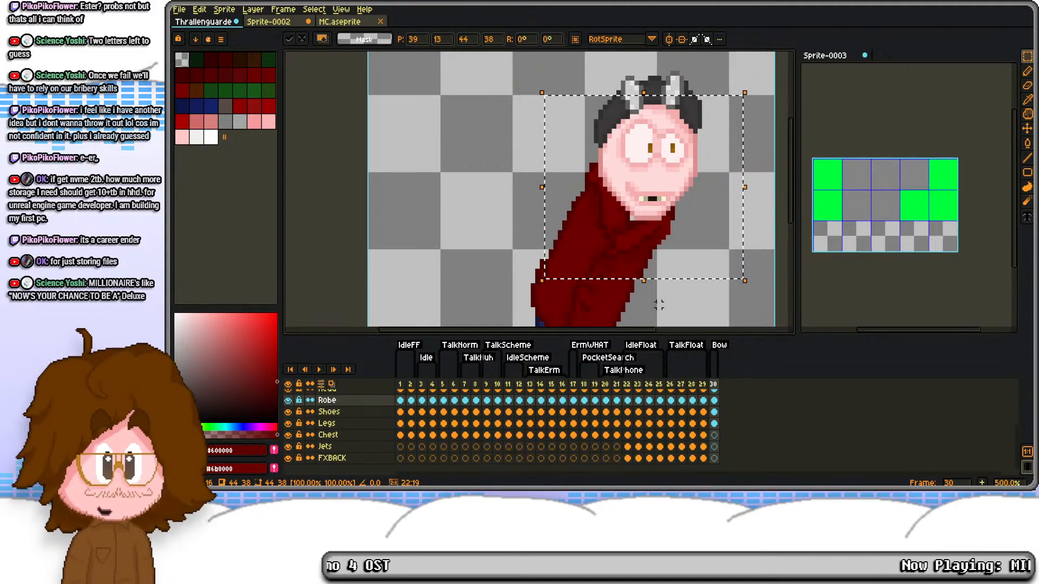
pyautogui.click(659, 300)
pyautogui.moveTo(524, 236); pyautogui.dragTo(511, 155)
pyautogui.moveTo(499, 152); pyautogui.dragTo(530, 259)
pyautogui.press('Right')
pyautogui.click(580, 223)
# Step: Redraw the dark outline and adjoining shading along the robe's front edge down to the hem
pyautogui.scroll(4, 620, 203)
pyautogui.press('d')
pyautogui.keyDown('alt'); pyautogui.click(620, 192); pyautogui.keyUp('alt')
pyautogui.moveTo(631, 195)
pyautogui.mouseDown()
pyautogui.moveTo(611, 213)
pyautogui.moveTo(610, 239)
pyautogui.moveTo(595, 252)
pyautogui.moveTo(600, 176)
pyautogui.mouseUp()
pyautogui.keyDown('alt'); pyautogui.click(618, 224); pyautogui.keyUp('alt')
pyautogui.click(611, 239)
pyautogui.click(610, 210)
pyautogui.click(595, 237)
pyautogui.click(580, 272)
pyautogui.click(563, 302)
pyautogui.moveTo(561, 300); pyautogui.dragTo(568, 227)
pyautogui.keyDown('alt'); pyautogui.click(559, 214); pyautogui.keyUp('alt')
pyautogui.click(558, 230)
pyautogui.click(569, 204)
pyautogui.click(582, 166)
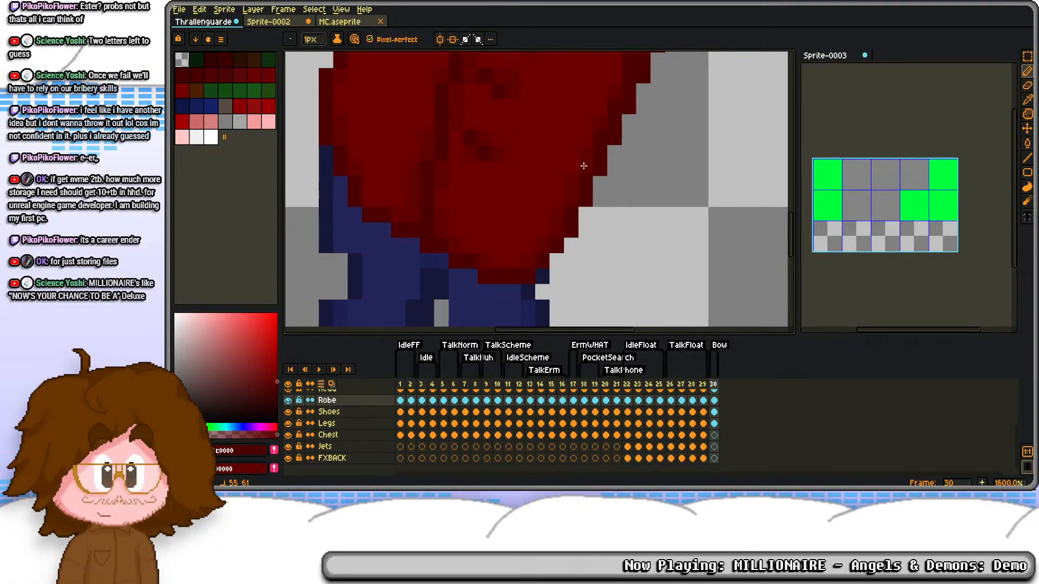
pyautogui.moveTo(631, 60); pyautogui.dragTo(621, 114)
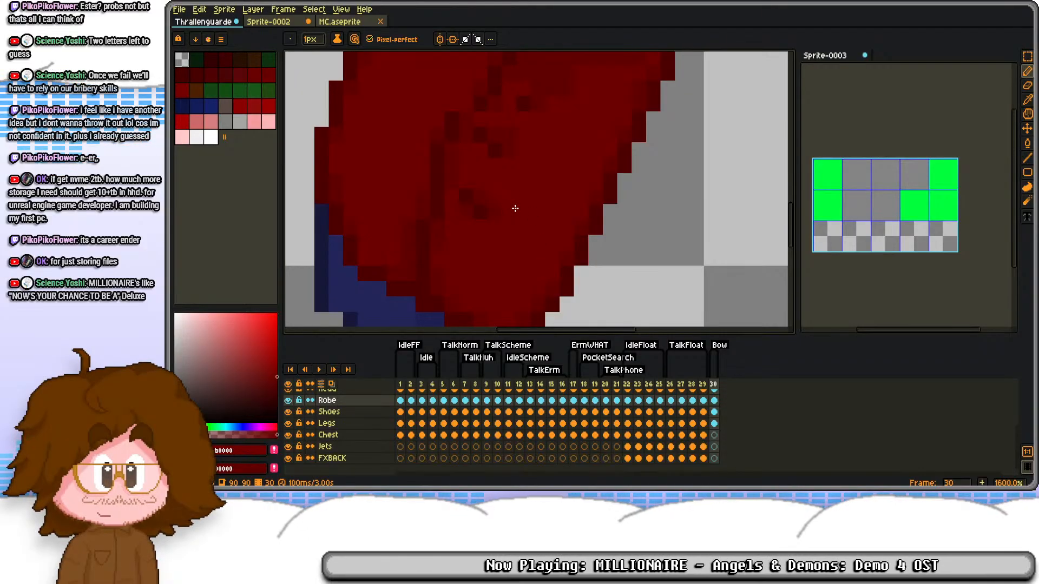
# Step: Shift a 5 by 12 px strip of the lower centre seam 2 px right and fill the gap with #6b0000
pyautogui.scroll(-2, 545, 125)
pyautogui.moveTo(554, 122); pyautogui.dragTo(581, 198)
pyautogui.scroll(-1, 591, 136)
pyautogui.moveTo(594, 152); pyautogui.dragTo(596, 186)
pyautogui.scroll(2, 537, 186)
pyautogui.moveTo(517, 195)
pyautogui.mouseDown()
pyautogui.moveTo(525, 137)
pyautogui.moveTo(561, 195)
pyautogui.moveTo(569, 253)
pyautogui.mouseUp()
pyautogui.press('s')
pyautogui.press('Right')
pyautogui.press('Right')
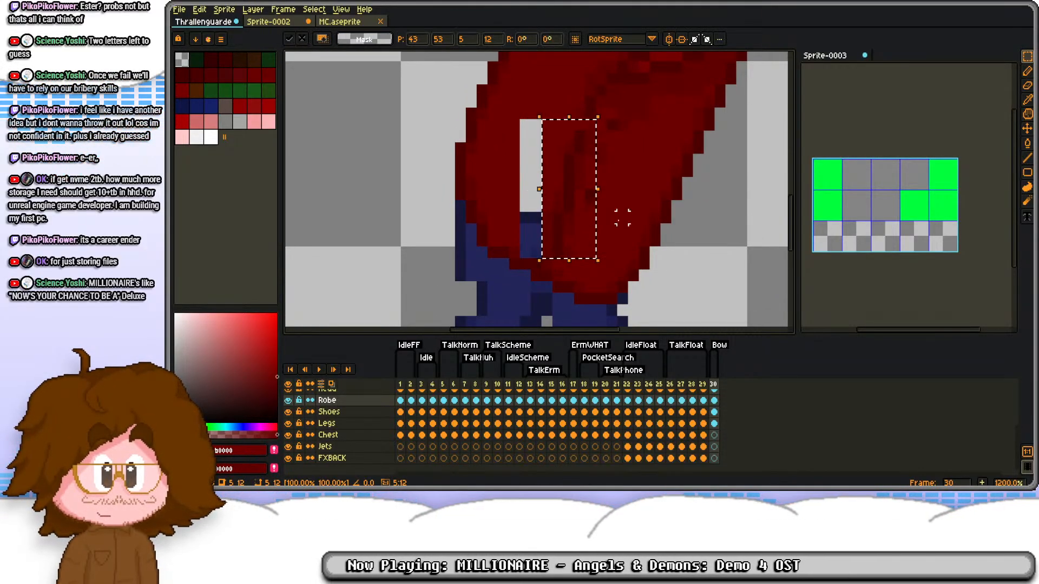
pyautogui.click(623, 161)
pyautogui.scroll(2, 622, 160)
pyautogui.press('g')
pyautogui.click(469, 132)
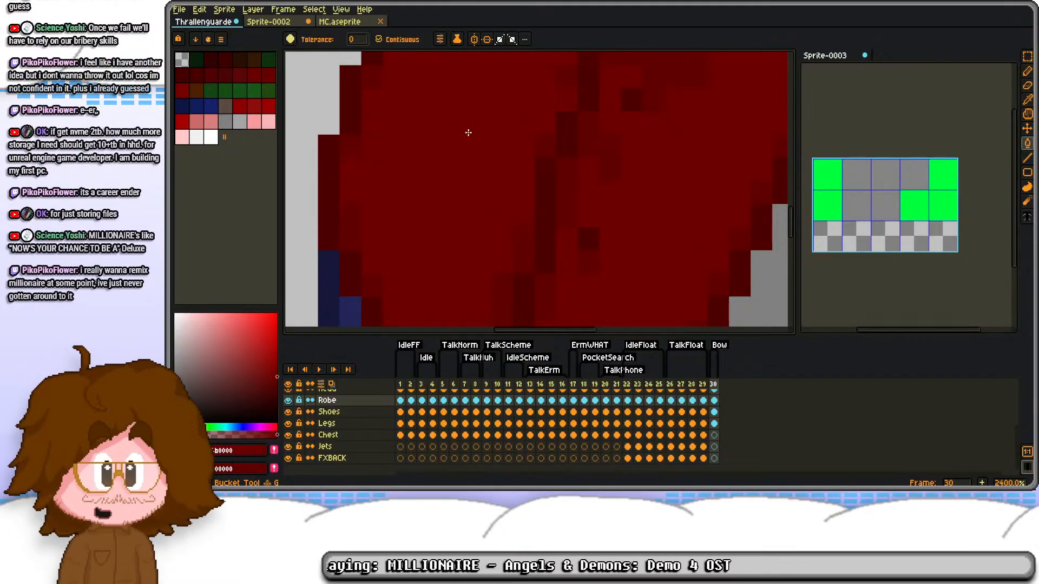
# Step: Repaint the fold shading along the robe's centre seam with the darker red #600000
pyautogui.scroll(-3, 478, 130)
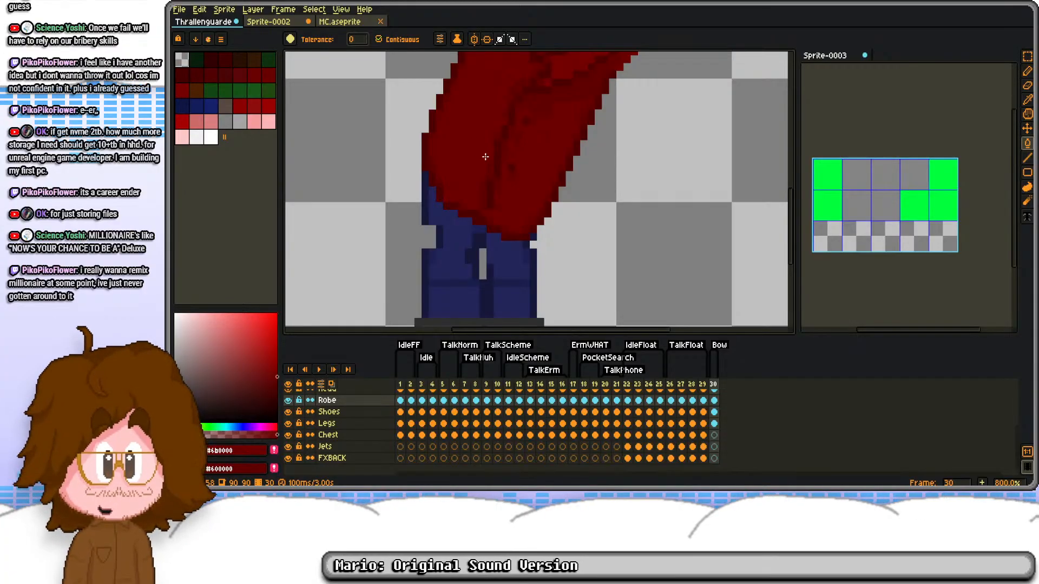
pyautogui.scroll(4, 486, 156)
pyautogui.press('b')
pyautogui.press('i')
pyautogui.scroll(-2, 517, 165)
pyautogui.press('b')
pyautogui.press('x')
pyautogui.click(538, 136)
pyautogui.moveTo(547, 105); pyautogui.dragTo(528, 167)
pyautogui.moveTo(540, 123)
pyautogui.mouseDown()
pyautogui.moveTo(524, 187)
pyautogui.moveTo(533, 210)
pyautogui.mouseUp()
pyautogui.keyDown('alt'); pyautogui.click(522, 178); pyautogui.keyUp('alt')
pyautogui.keyDown('alt'); pyautogui.click(533, 197); pyautogui.keyUp('alt')
# Step: Clear the old legs from the Legs layer on frame 30
pyautogui.scroll(-4, 529, 170)
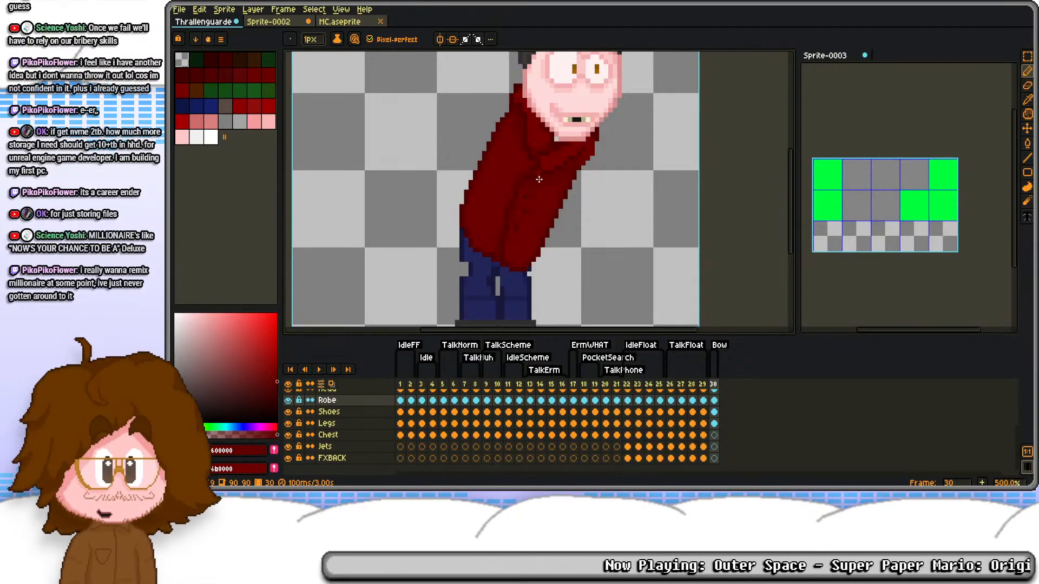
pyautogui.click(716, 414)
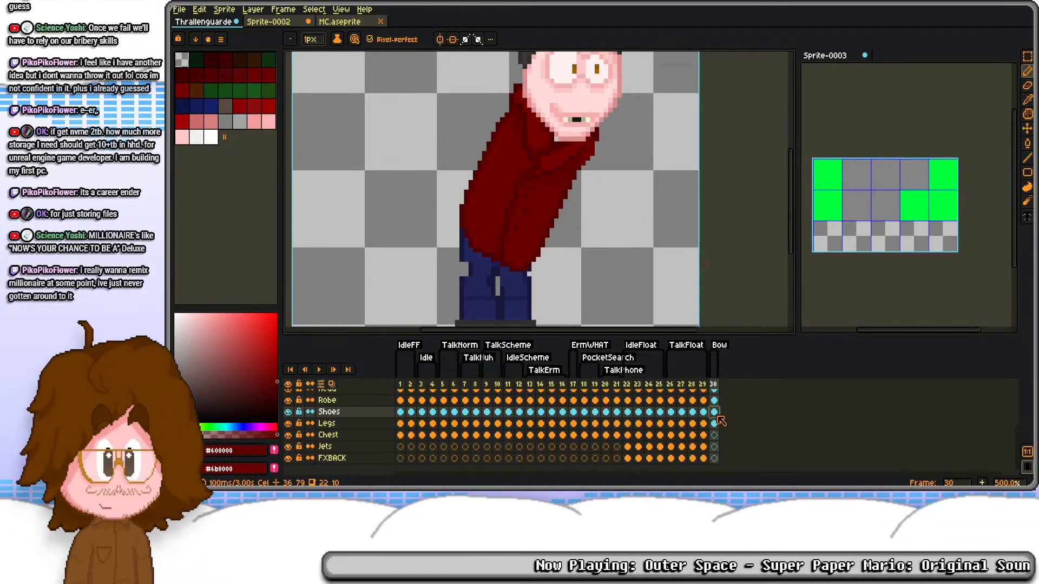
pyautogui.moveTo(566, 265); pyautogui.dragTo(543, 149)
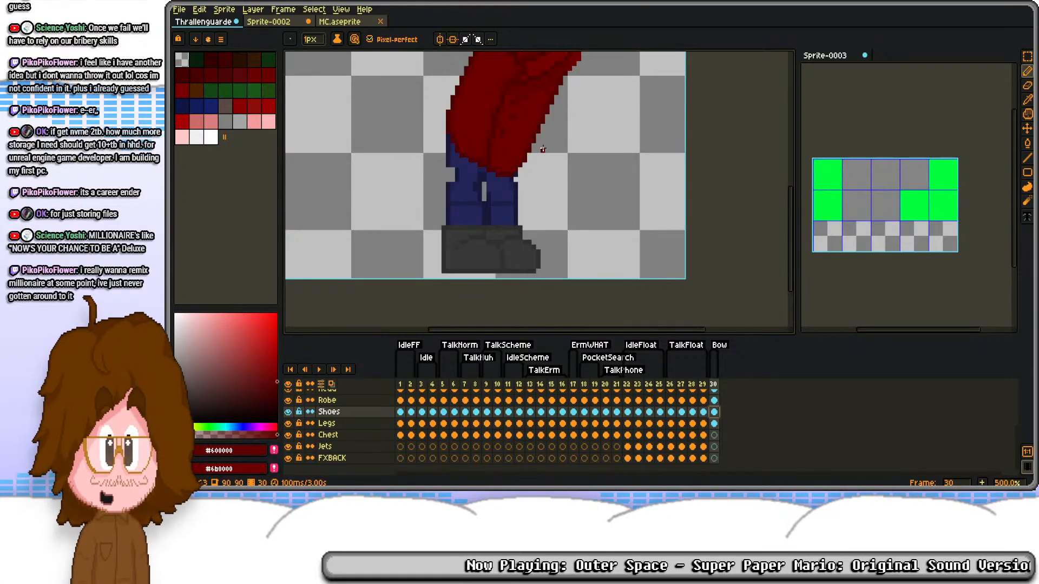
pyautogui.click(714, 424)
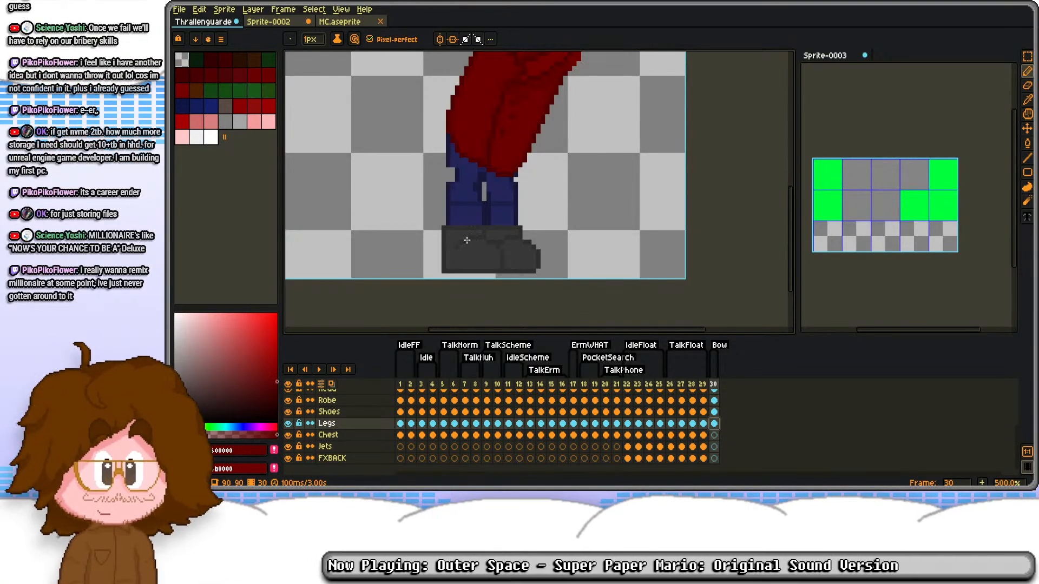
pyautogui.scroll(2, 467, 241)
pyautogui.scroll(3, 495, 199)
pyautogui.keyDown('alt'); pyautogui.click(510, 182); pyautogui.keyUp('alt')
pyautogui.scroll(-5, 504, 192)
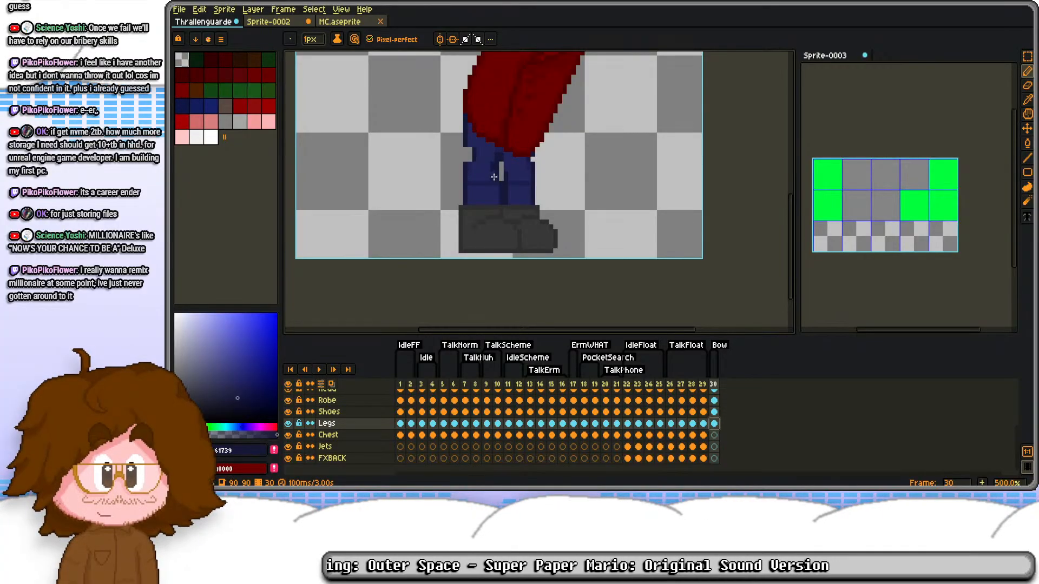
pyautogui.moveTo(473, 155); pyautogui.dragTo(475, 196)
pyautogui.press('Delete')
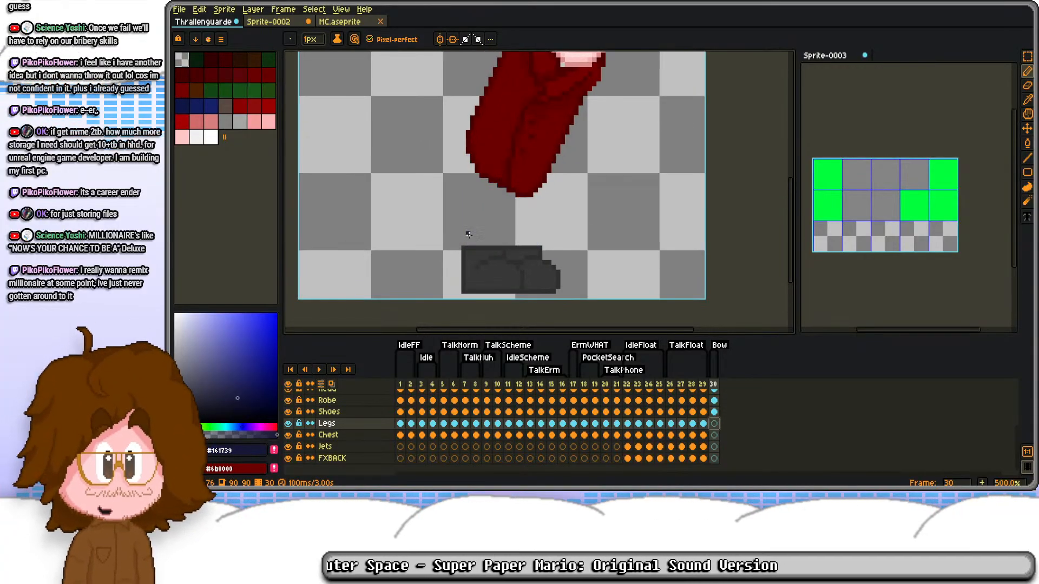
# Step: Try to replace frame 30's shoes with a copy of the shoes from frame 26
pyautogui.click(715, 413)
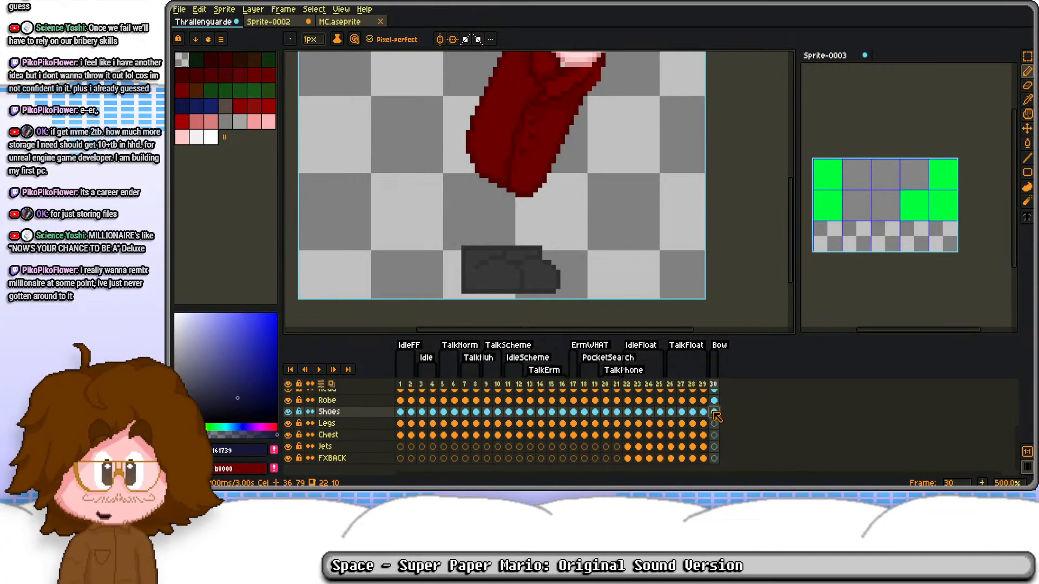
pyautogui.click(671, 412)
pyautogui.scroll(5, 500, 249)
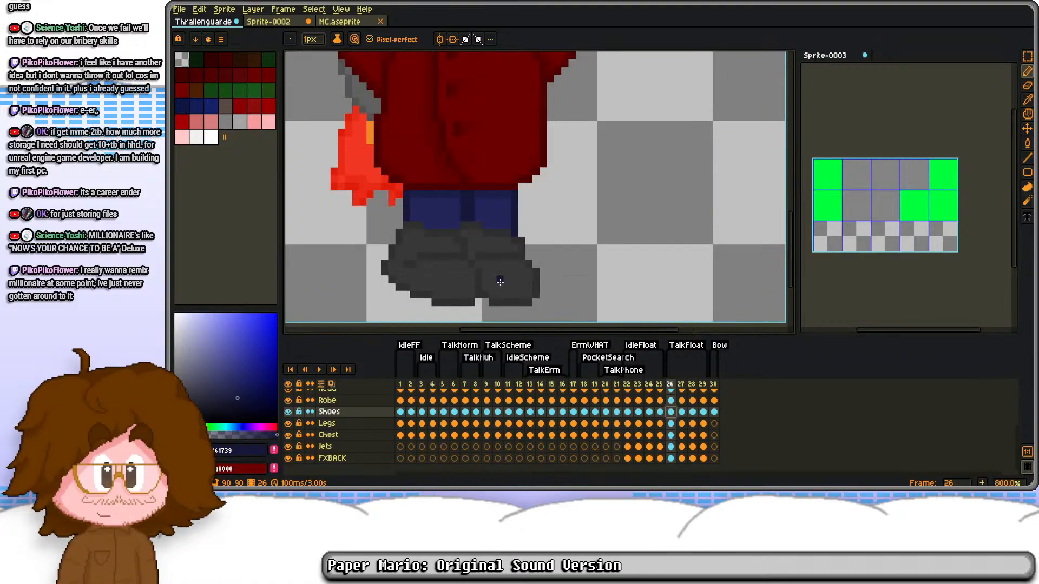
pyautogui.press('m')
pyautogui.moveTo(408, 131)
pyautogui.mouseDown()
pyautogui.moveTo(584, 324)
pyautogui.moveTo(628, 287)
pyautogui.mouseUp()
pyautogui.moveTo(637, 140); pyautogui.dragTo(637, 279)
pyautogui.moveTo(651, 155); pyautogui.dragTo(652, 295)
pyautogui.moveTo(666, 196); pyautogui.dragTo(666, 295)
pyautogui.click(669, 413)
pyautogui.hotkey('ctrl', 'c')
pyautogui.click(715, 412)
pyautogui.scroll(-5, 572, 216)
pyautogui.hotkey('ctrl', 'v')
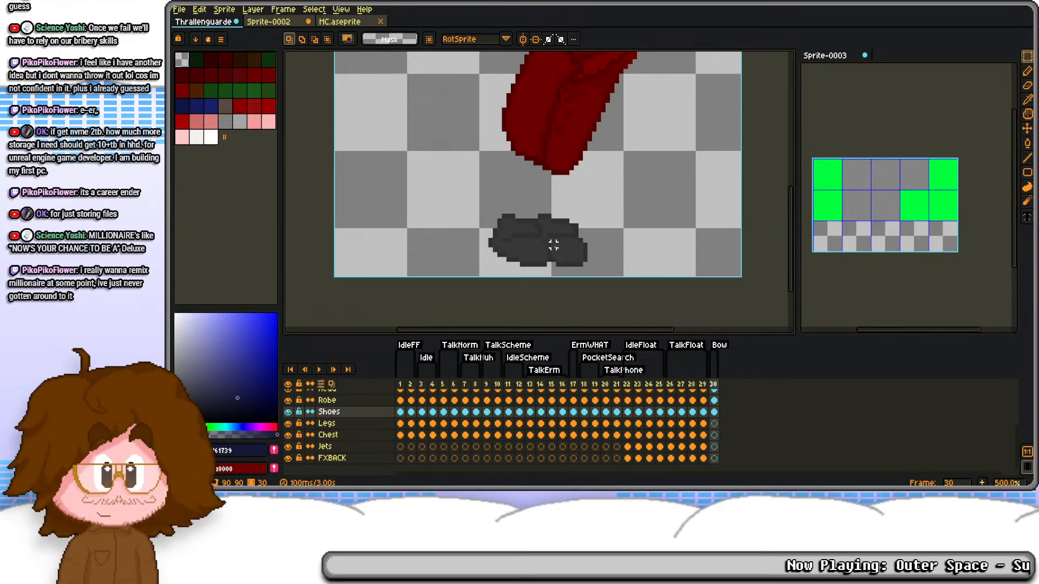
pyautogui.hotkey('ctrl', 'z')
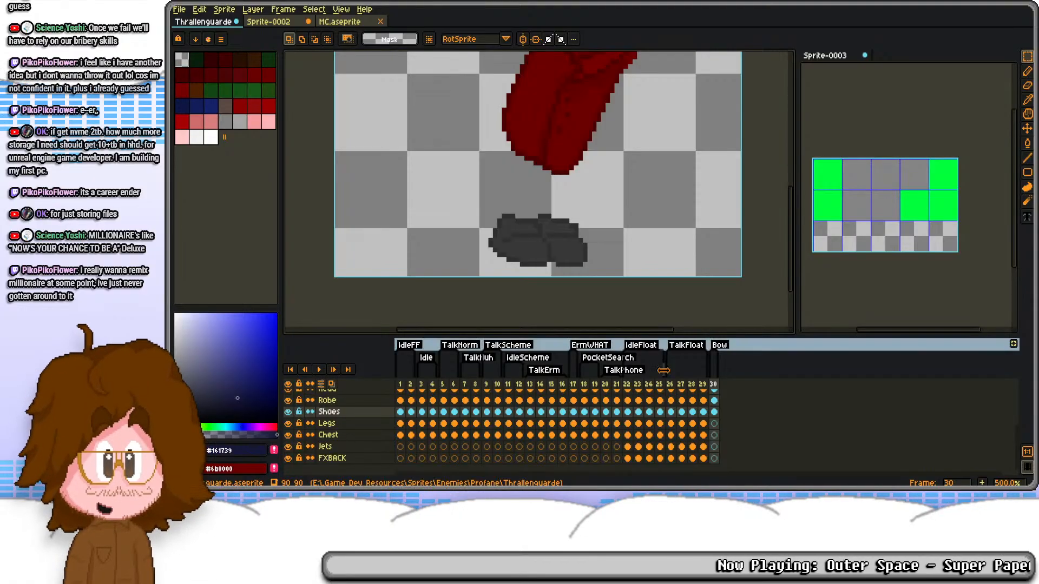
pyautogui.hotkey('ctrl', 'z')
pyautogui.hotkey('ctrl', 'z')
pyautogui.hotkey('ctrl', 'z')
pyautogui.hotkey('ctrl', 'z')
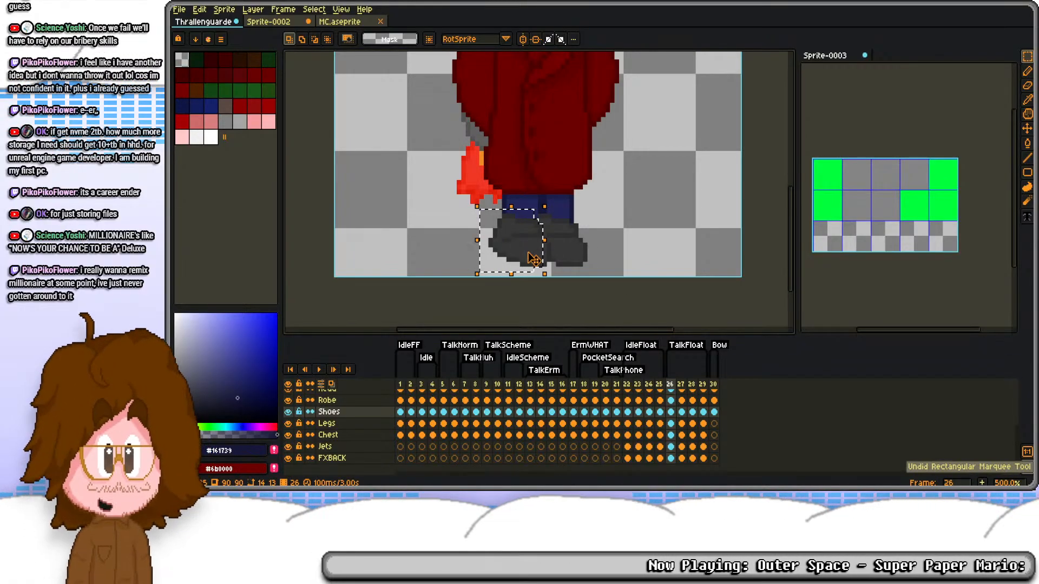
# Step: Copy the rear shoe from frame 26 as a 16 by 13 px selection and replace frame 30's shoes with it at 26, 76
pyautogui.scroll(5, 528, 253)
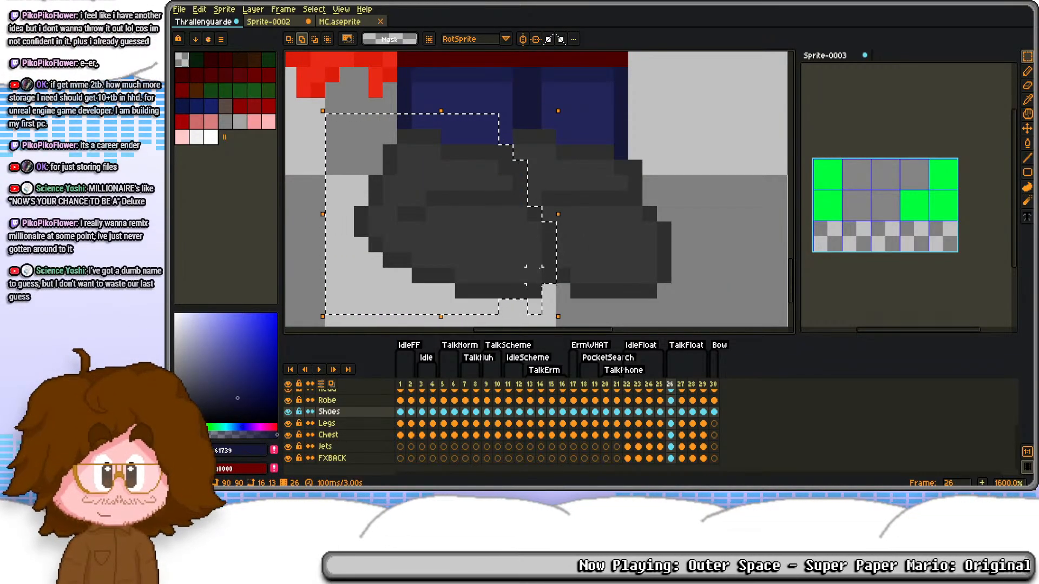
pyautogui.press('Delete')
pyautogui.hotkey('ctrl', 'z')
pyautogui.hotkey('ctrl', 'd')
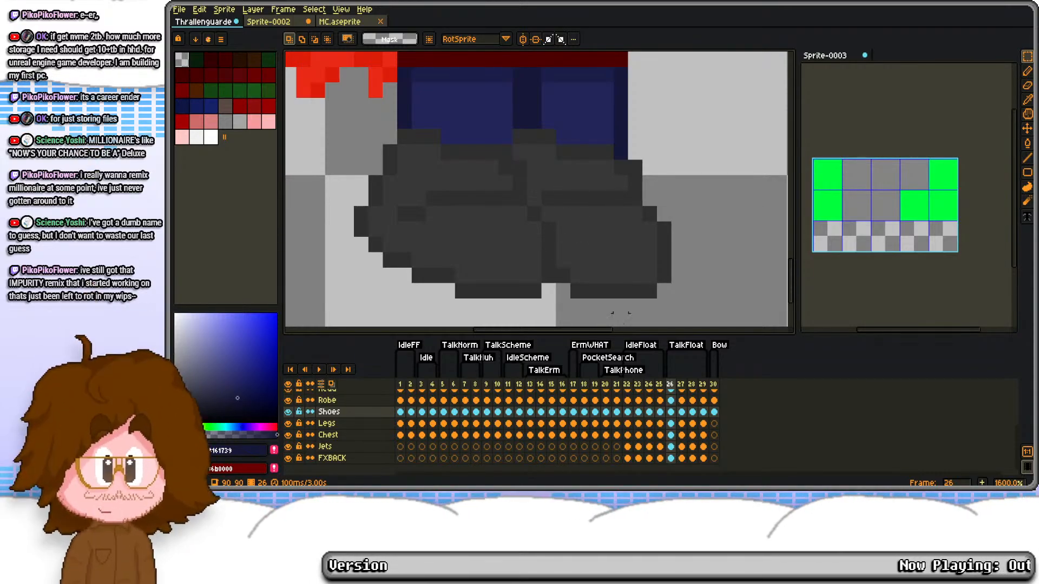
pyautogui.click(714, 412)
pyautogui.scroll(-3, 588, 192)
pyautogui.moveTo(579, 130); pyautogui.dragTo(567, 197)
pyautogui.press('Delete')
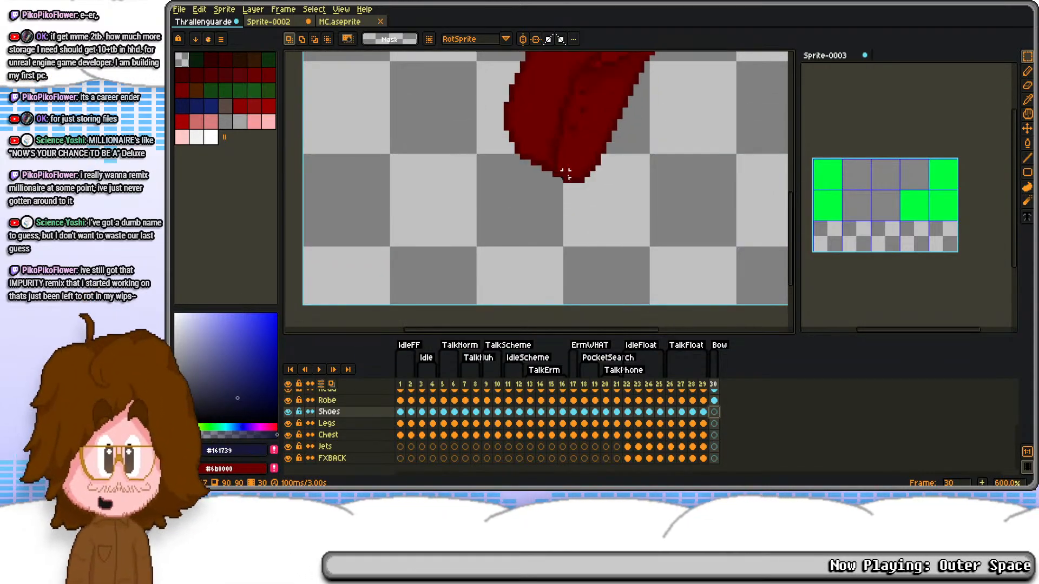
pyautogui.hotkey('ctrl', 'v')
pyautogui.moveTo(562, 270); pyautogui.dragTo(516, 262)
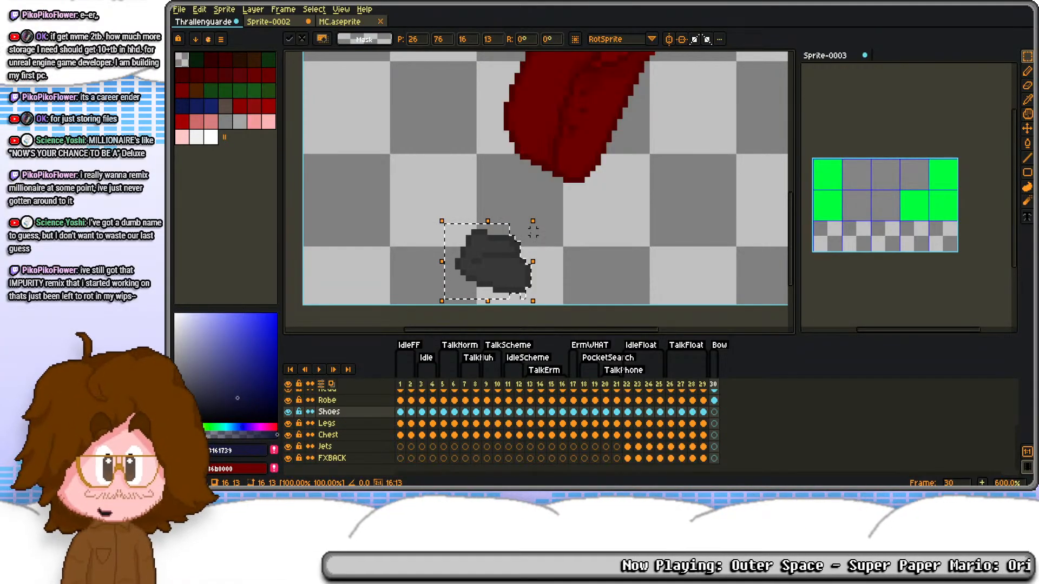
pyautogui.click(592, 277)
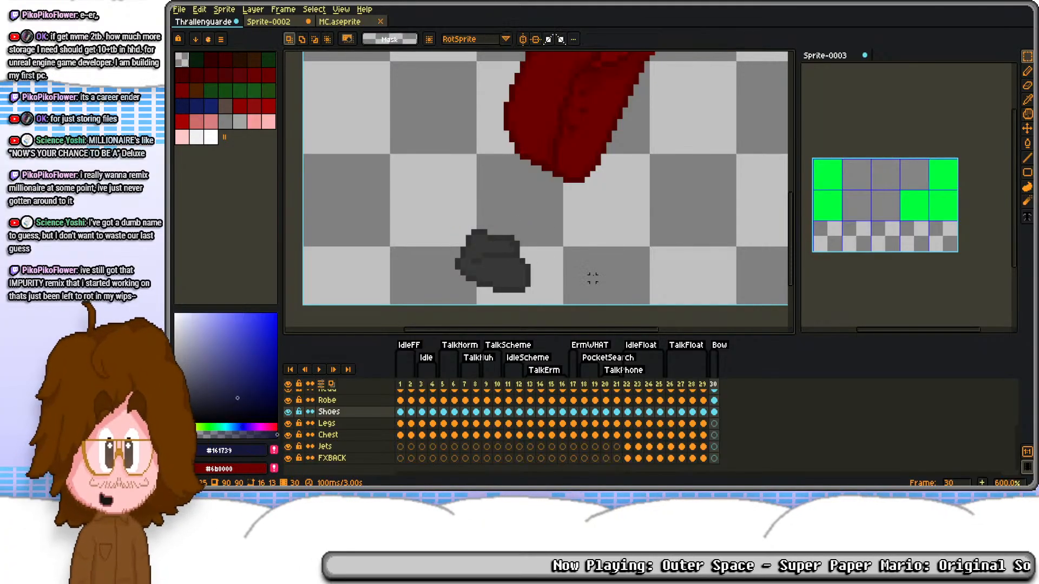
# Step: Outline a new front shoe in #2f2f2f ahead of the rear shoe on frame 30, thinning its upper back edge to one pixel
pyautogui.scroll(2, 539, 282)
pyautogui.press('b')
pyautogui.keyDown('alt'); pyautogui.click(515, 282); pyautogui.keyUp('alt')
pyautogui.moveTo(582, 275); pyautogui.dragTo(520, 241)
pyautogui.moveTo(571, 264)
pyautogui.mouseDown()
pyautogui.moveTo(714, 241)
pyautogui.moveTo(708, 227)
pyautogui.moveTo(723, 192)
pyautogui.moveTo(706, 163)
pyautogui.moveTo(671, 163)
pyautogui.moveTo(604, 195)
pyautogui.mouseUp()
pyautogui.moveTo(602, 185); pyautogui.dragTo(594, 246)
pyautogui.moveTo(556, 315)
pyautogui.mouseDown()
pyautogui.moveTo(550, 290)
pyautogui.moveTo(586, 222)
pyautogui.moveTo(629, 229)
pyautogui.mouseUp()
pyautogui.moveTo(543, 261)
pyautogui.mouseDown()
pyautogui.moveTo(543, 246)
pyautogui.moveTo(589, 216)
pyautogui.moveTo(554, 233)
pyautogui.mouseUp()
pyautogui.moveTo(554, 233); pyautogui.dragTo(591, 211)
pyautogui.press('e')
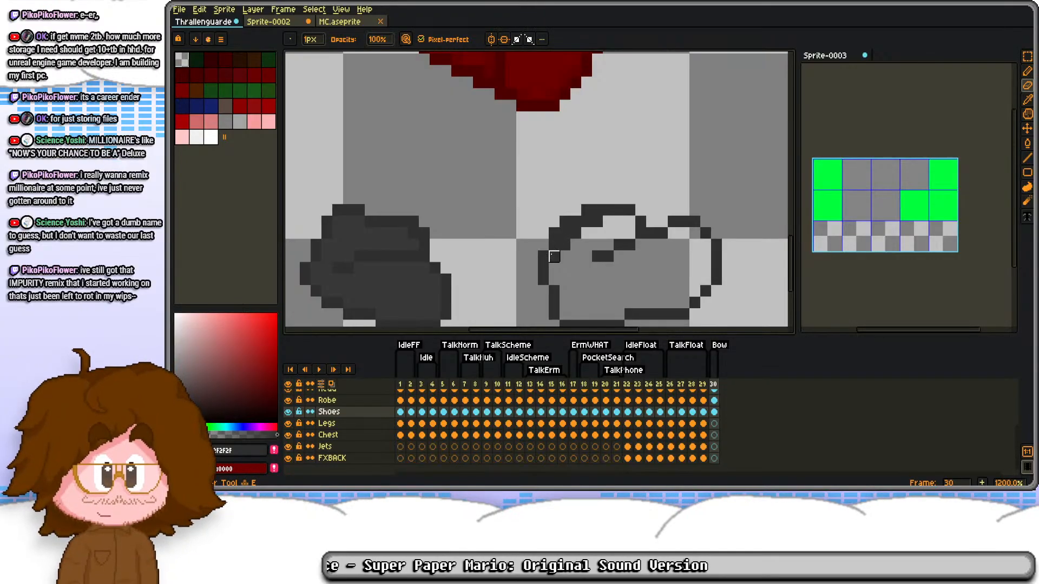
pyautogui.moveTo(554, 256); pyautogui.dragTo(599, 220)
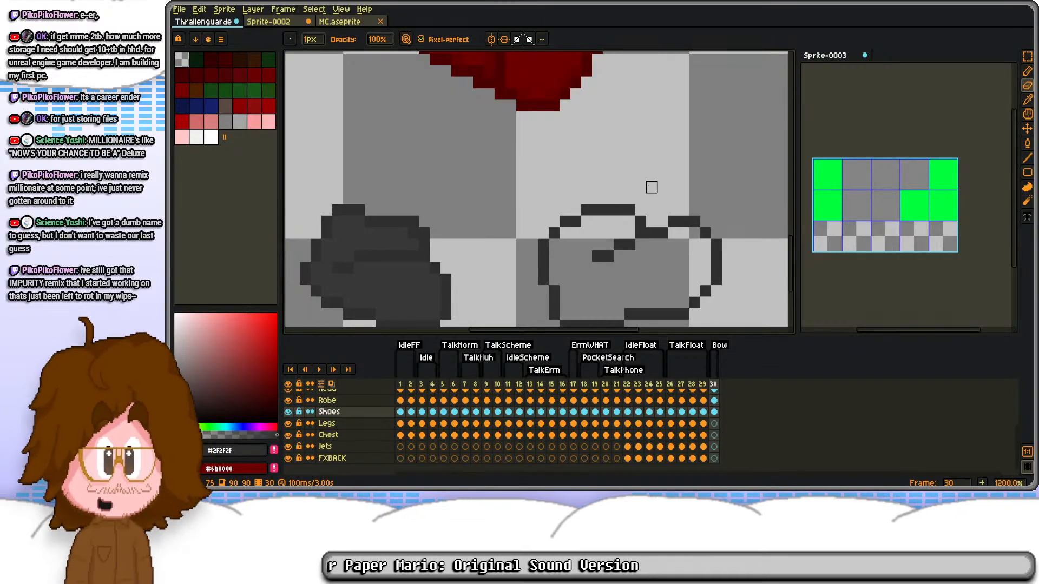
# Step: Tighten the front shoe's outline by shifting its toe section 1 px back twice
pyautogui.scroll(-4, 625, 199)
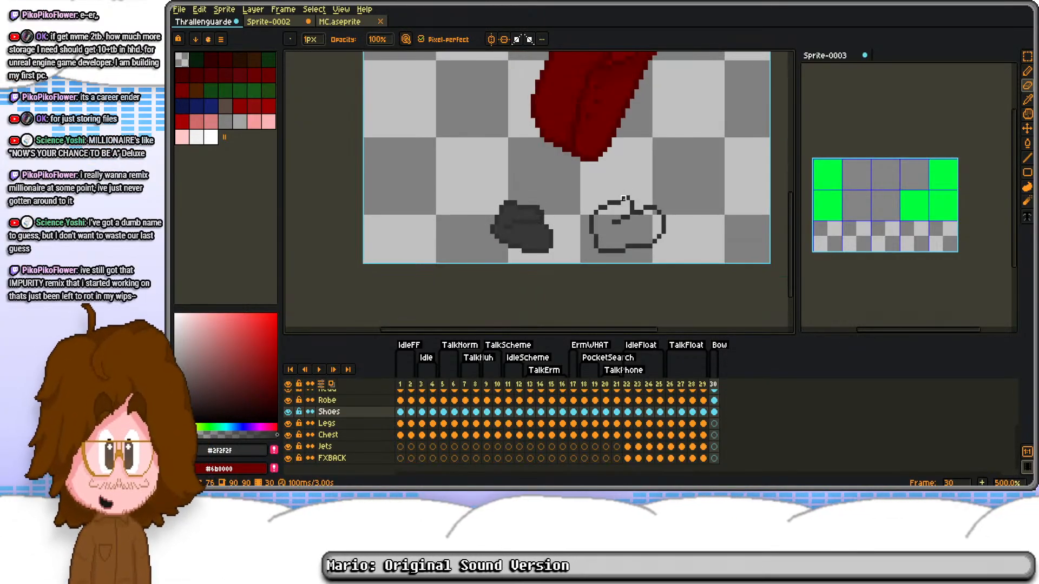
pyautogui.scroll(4, 624, 198)
pyautogui.press('m')
pyautogui.moveTo(623, 193); pyautogui.dragTo(717, 326)
pyautogui.press('Left')
pyautogui.hotkey('ctrl', 'd')
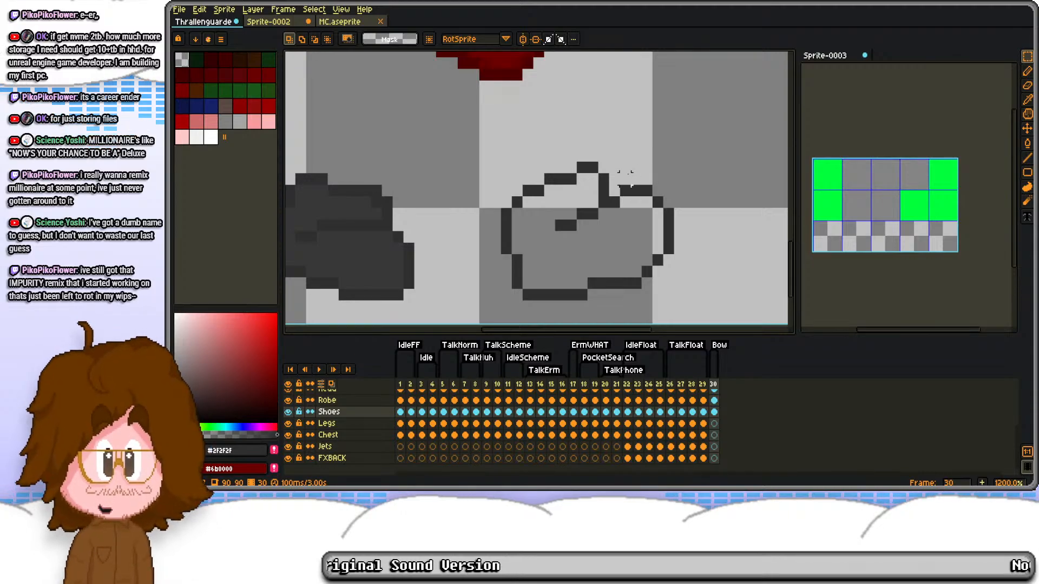
pyautogui.moveTo(622, 172); pyautogui.dragTo(721, 281)
pyautogui.press('Left')
pyautogui.hotkey('ctrl', 'd')
# Step: Adjust the front shoe's heel outline by a pixel and fill the shoe with #383838
pyautogui.press('b')
pyautogui.click(506, 260)
pyautogui.press('e')
pyautogui.click(518, 260)
pyautogui.press('b')
pyautogui.keyDown('alt'); pyautogui.rightClick(389, 236); pyautogui.keyUp('alt')
pyautogui.press('g')
pyautogui.rightClick(536, 245)
# Step: Refine the outline pixels along the top of the front shoe
pyautogui.scroll(1, 550, 163)
pyautogui.press('b')
pyautogui.click(564, 179)
pyautogui.press('e')
pyautogui.moveTo(551, 149)
pyautogui.mouseDown()
pyautogui.moveTo(579, 164)
pyautogui.moveTo(578, 180)
pyautogui.mouseUp()
pyautogui.press('b')
pyautogui.scroll(-2, 568, 139)
pyautogui.scroll(-1, 567, 138)
pyautogui.moveTo(562, 126); pyautogui.dragTo(570, 191)
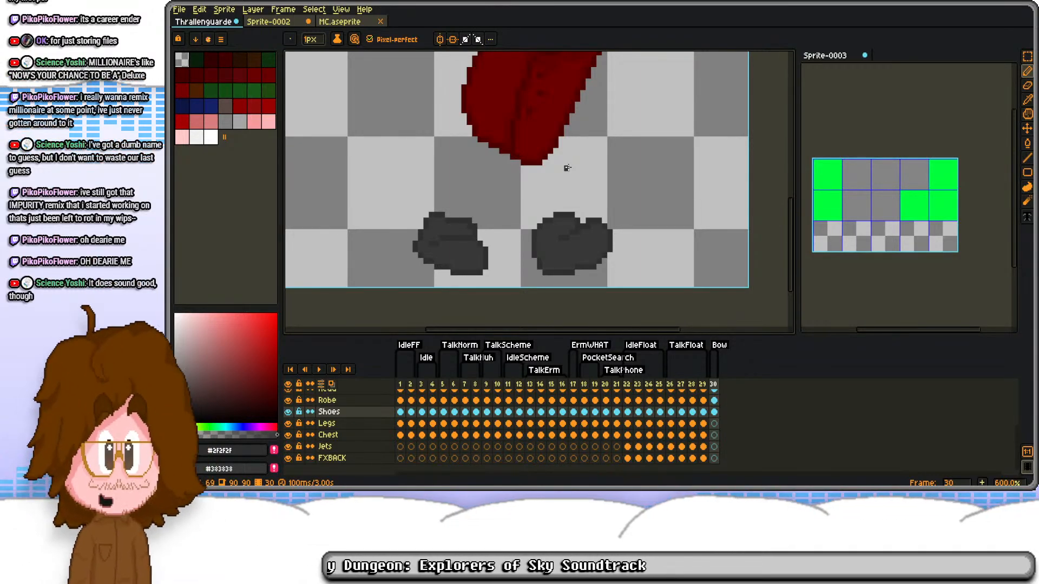
# Step: Sample #161739 and #232559 from frame 29's legs and draw the front leg's forward edge from shoe to robe on frame 30
pyautogui.click(704, 424)
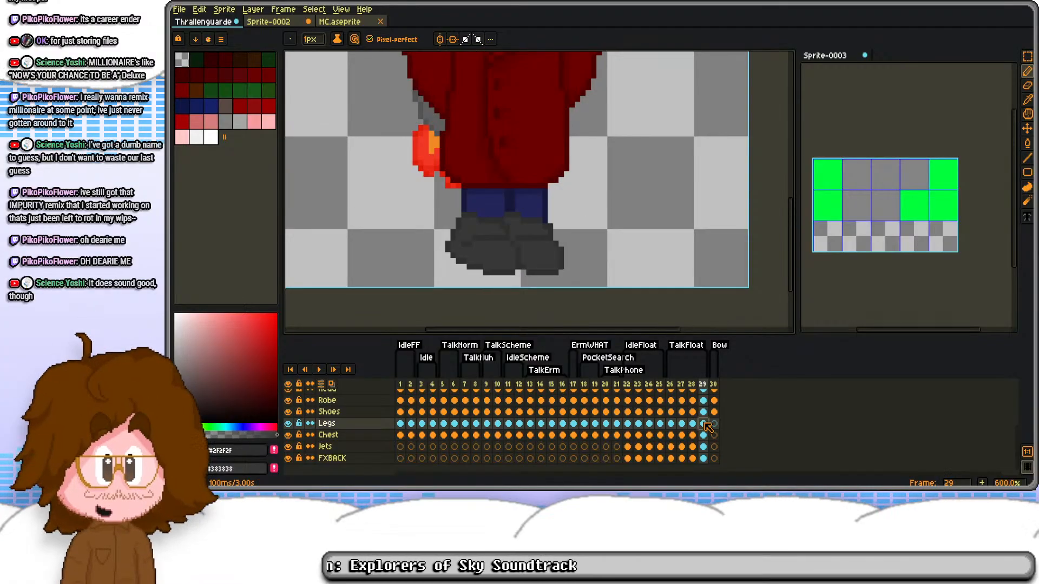
pyautogui.scroll(3, 531, 192)
pyautogui.keyDown('alt'); pyautogui.click(464, 200); pyautogui.keyUp('alt')
pyautogui.keyDown('alt'); pyautogui.rightClick(448, 204); pyautogui.keyUp('alt')
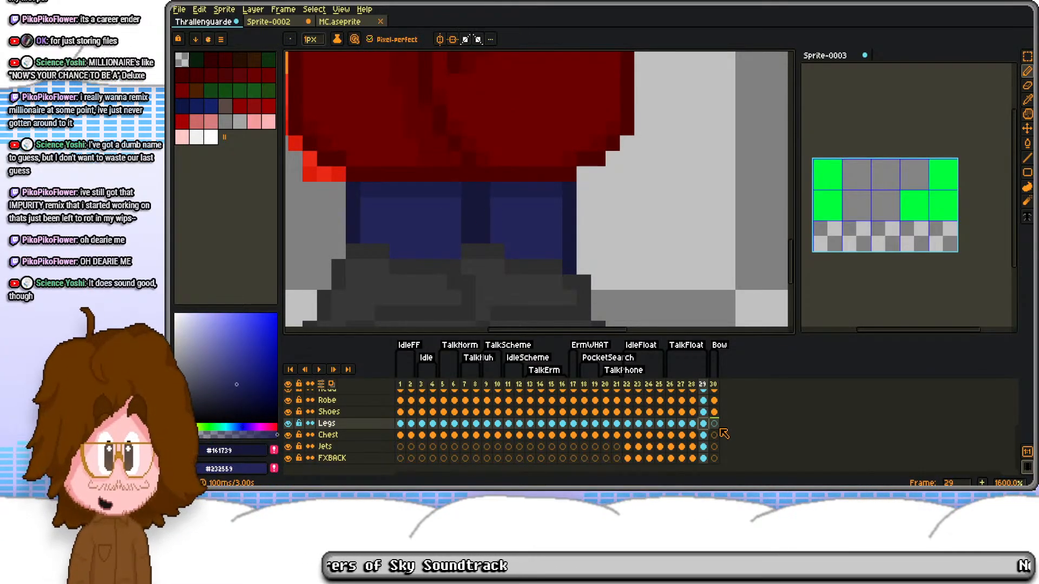
pyautogui.click(714, 424)
pyautogui.scroll(-1, 584, 248)
pyautogui.click(586, 260)
pyautogui.hotkey('ctrl', 'z')
pyautogui.click(610, 247)
pyautogui.hotkey('ctrl', 'z')
pyautogui.click(642, 246)
pyautogui.click(572, 95)
# Step: Try straight #161739 lines for the back leg's two edges and the front leg's inner edge
pyautogui.keyDown('shift'); pyautogui.click(456, 75); pyautogui.keyUp('shift')
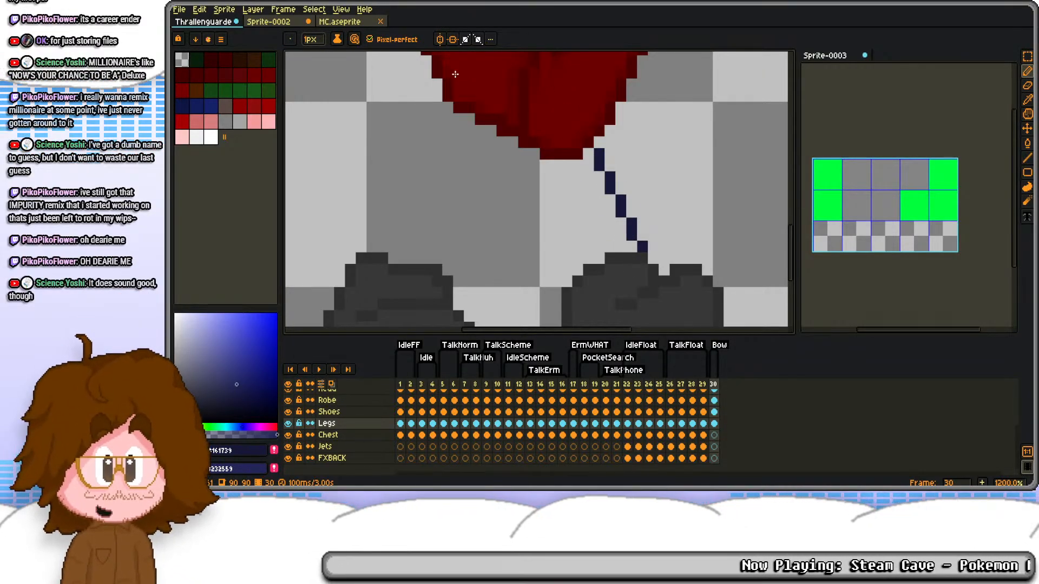
pyautogui.keyDown('shift'); pyautogui.click(353, 271); pyautogui.keyUp('shift')
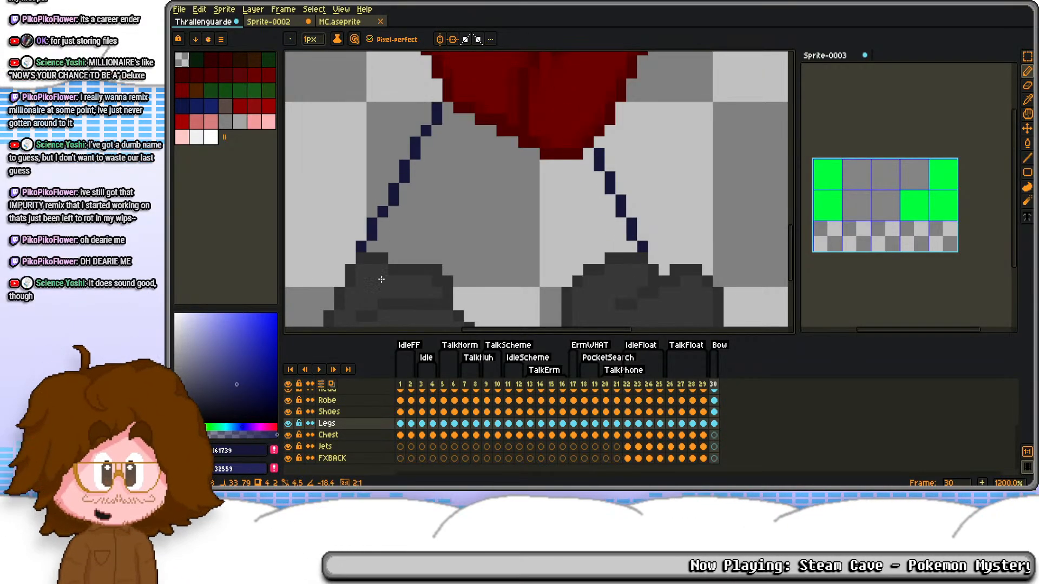
pyautogui.keyDown('shift'); pyautogui.click(439, 288); pyautogui.keyUp('shift')
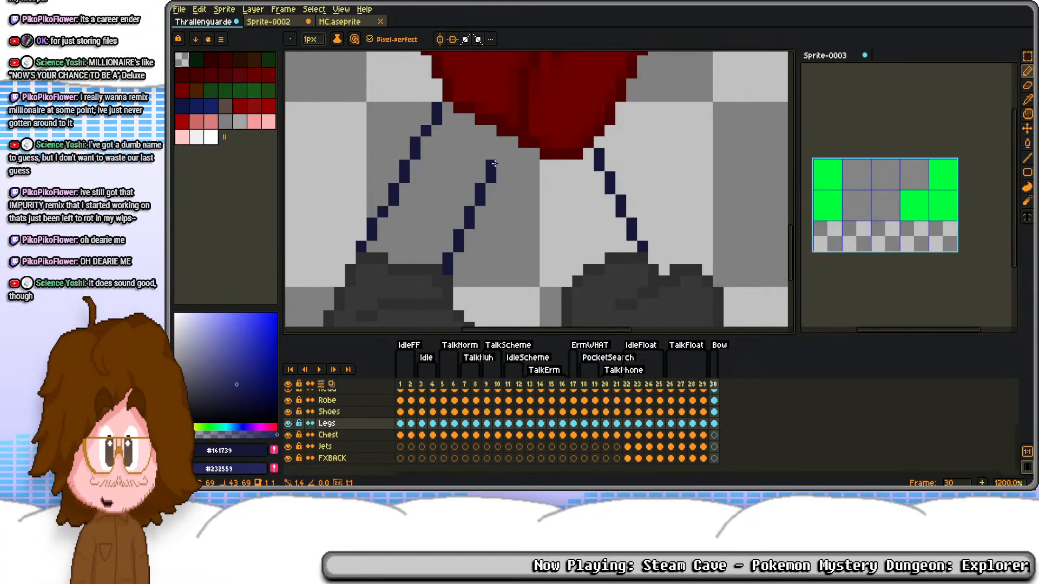
pyautogui.keyDown('shift'); pyautogui.click(493, 163); pyautogui.keyUp('shift')
pyautogui.keyDown('shift'); pyautogui.click(563, 311); pyautogui.keyUp('shift')
pyautogui.scroll(-3, 535, 175)
pyautogui.moveTo(534, 175)
pyautogui.mouseDown()
pyautogui.moveTo(539, 210)
pyautogui.moveTo(495, 200)
pyautogui.moveTo(501, 180)
pyautogui.mouseUp()
pyautogui.scroll(3, 522, 209)
pyautogui.hotkey('ctrl', 'z')
pyautogui.hotkey('ctrl', 'z')
pyautogui.hotkey('ctrl', 'z')
pyautogui.moveTo(508, 260); pyautogui.dragTo(507, 222)
pyautogui.hotkey('ctrl', 'z')
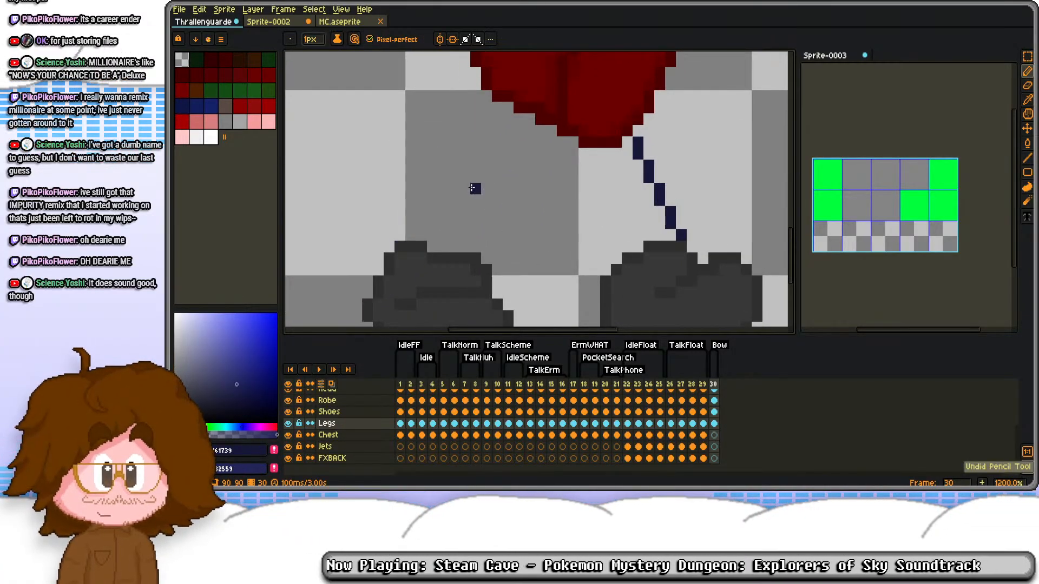
# Step: Redraw the back leg's rear edge up to the robe and shift the front leg's forward edge 1 px outward
pyautogui.click(389, 246)
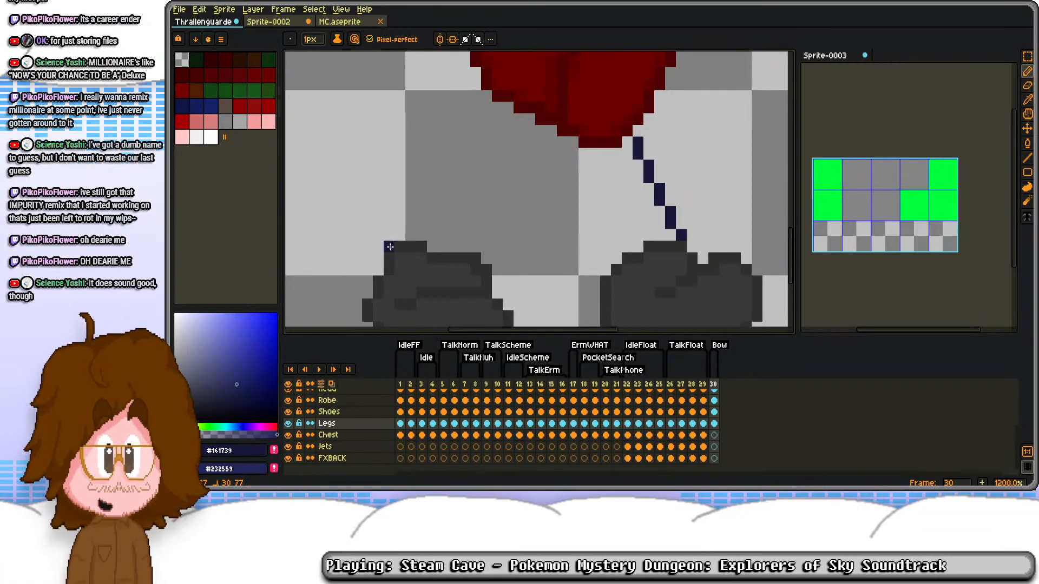
pyautogui.keyDown('ctrl'); pyautogui.keyDown('shift'); pyautogui.click(488, 76); pyautogui.keyUp('shift'); pyautogui.keyUp('ctrl')
pyautogui.click(616, 74)
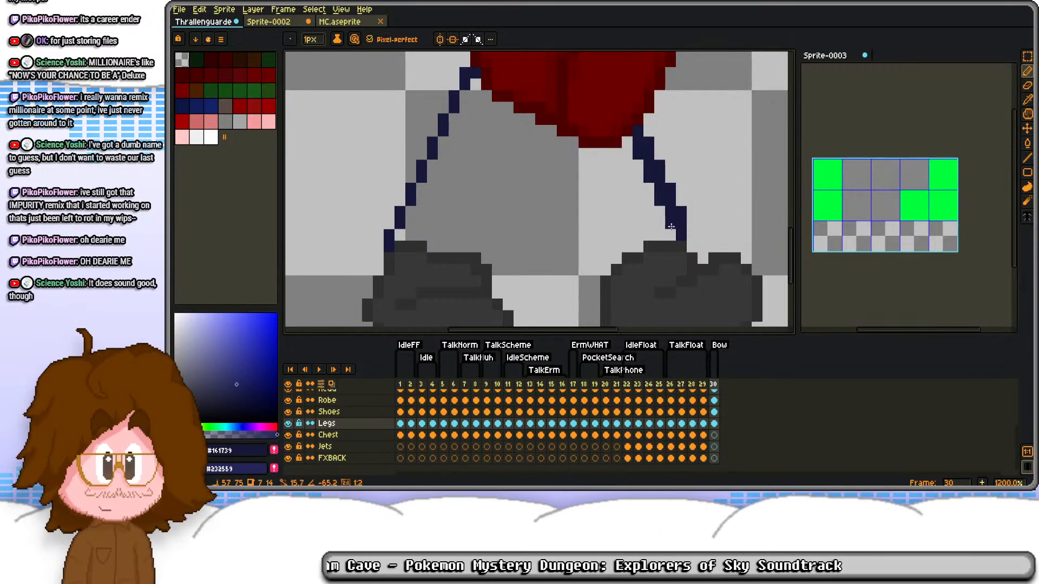
pyautogui.keyDown('shift'); pyautogui.click(678, 252); pyautogui.keyUp('shift')
pyautogui.press('e')
pyautogui.click(681, 235)
pyautogui.click(649, 177)
pyautogui.click(638, 154)
pyautogui.moveTo(659, 188); pyautogui.dragTo(671, 212)
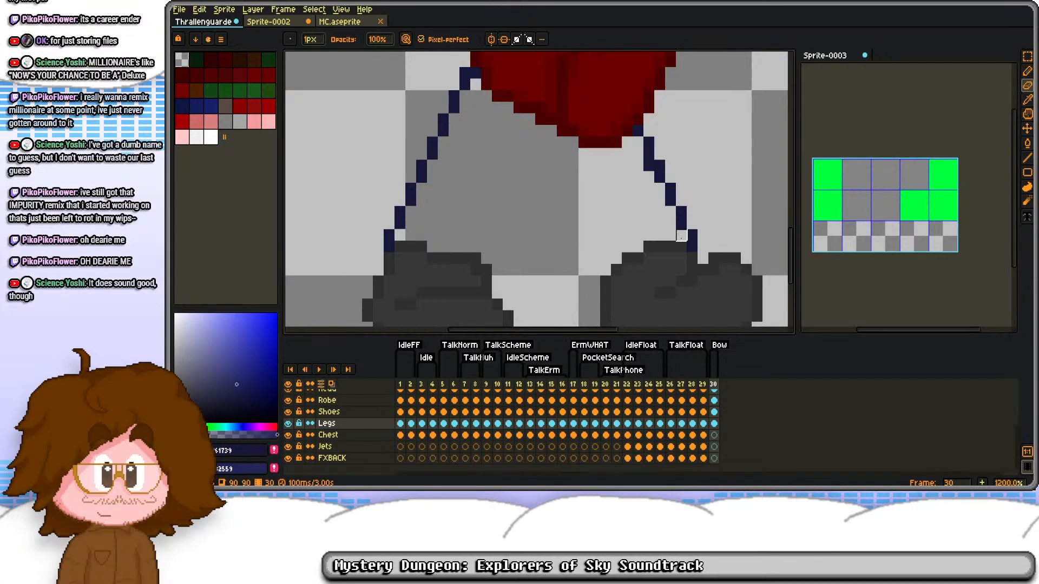
# Step: Draw the inner edges of both legs in #161739 so that they meet beneath the robe's hem
pyautogui.press('b')
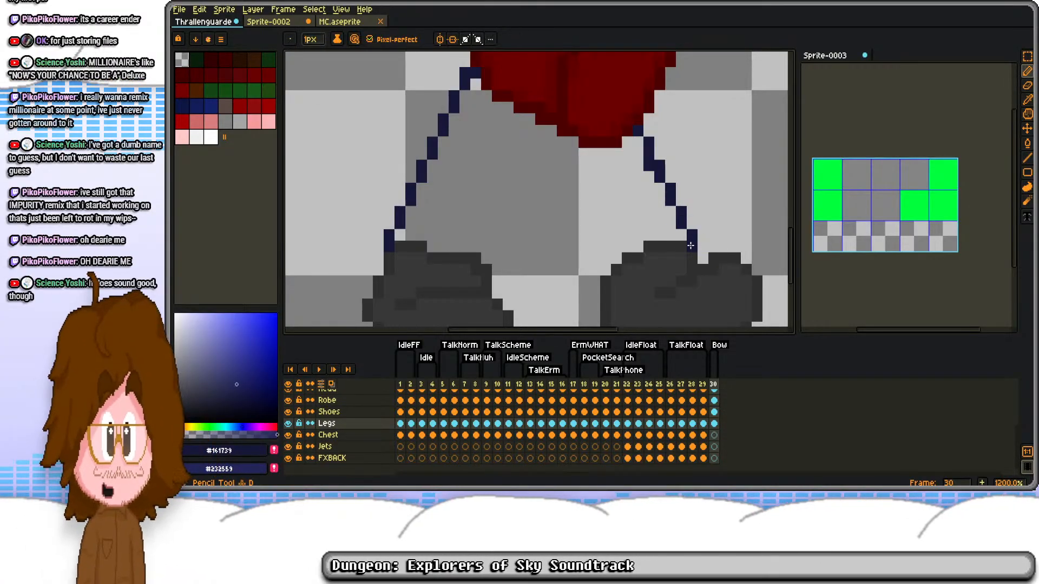
pyautogui.moveTo(601, 283)
pyautogui.mouseDown()
pyautogui.moveTo(559, 234)
pyautogui.moveTo(541, 164)
pyautogui.mouseUp()
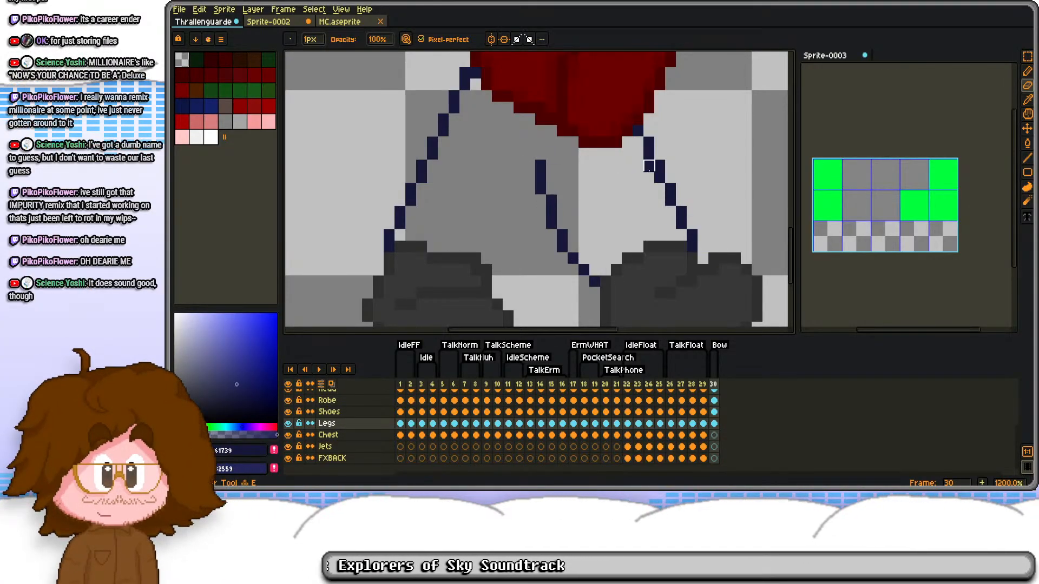
pyautogui.moveTo(558, 204)
pyautogui.mouseDown()
pyautogui.moveTo(542, 142)
pyautogui.moveTo(524, 143)
pyautogui.moveTo(536, 137)
pyautogui.moveTo(530, 174)
pyautogui.mouseUp()
pyautogui.press('e')
pyautogui.moveTo(521, 128)
pyautogui.mouseDown()
pyautogui.moveTo(531, 189)
pyautogui.moveTo(542, 178)
pyautogui.moveTo(575, 246)
pyautogui.moveTo(551, 189)
pyautogui.moveTo(542, 154)
pyautogui.mouseUp()
pyautogui.press('b')
pyautogui.hotkey('ctrl', 'z')
pyautogui.moveTo(553, 189)
pyautogui.mouseDown()
pyautogui.moveTo(528, 128)
pyautogui.moveTo(523, 137)
pyautogui.moveTo(518, 106)
pyautogui.moveTo(469, 226)
pyautogui.mouseUp()
pyautogui.scroll(-4, 489, 139)
pyautogui.moveTo(506, 118); pyautogui.dragTo(513, 222)
pyautogui.scroll(-2, 515, 219)
pyautogui.scroll(4, 545, 178)
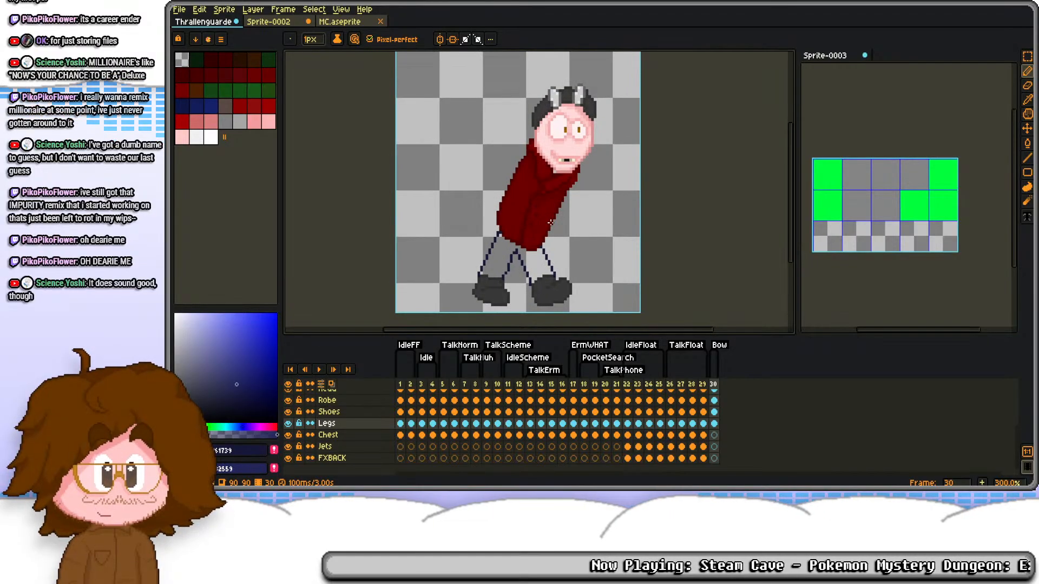
pyautogui.scroll(-3, 484, 229)
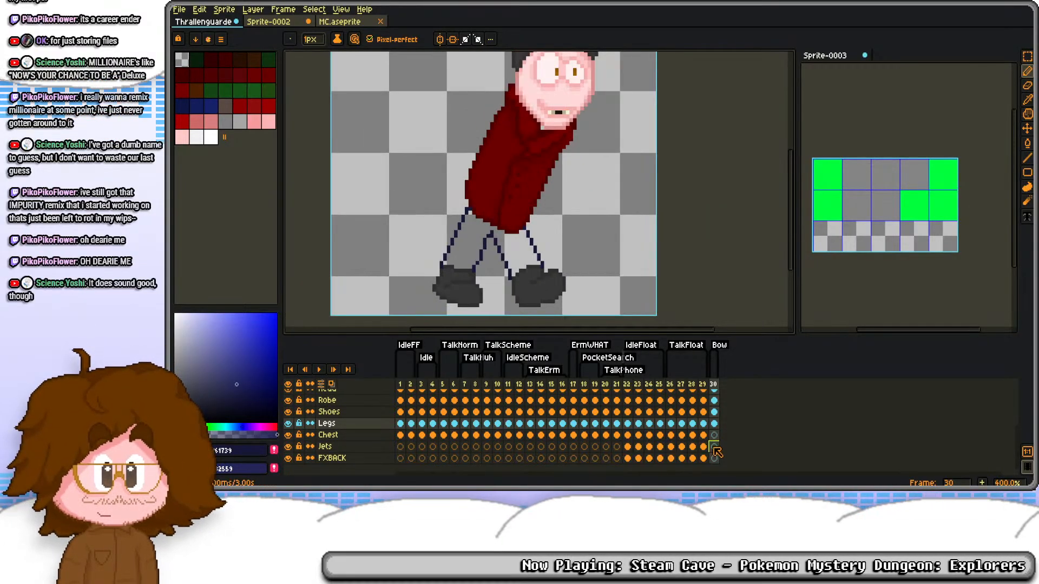
# Step: Try moving the artwork on frame 30 down, with the shoes and legs included in the selection
pyautogui.scroll(3, 716, 416)
pyautogui.moveTo(713, 413); pyautogui.dragTo(725, 415)
pyautogui.hotkey('ctrl', 'a')
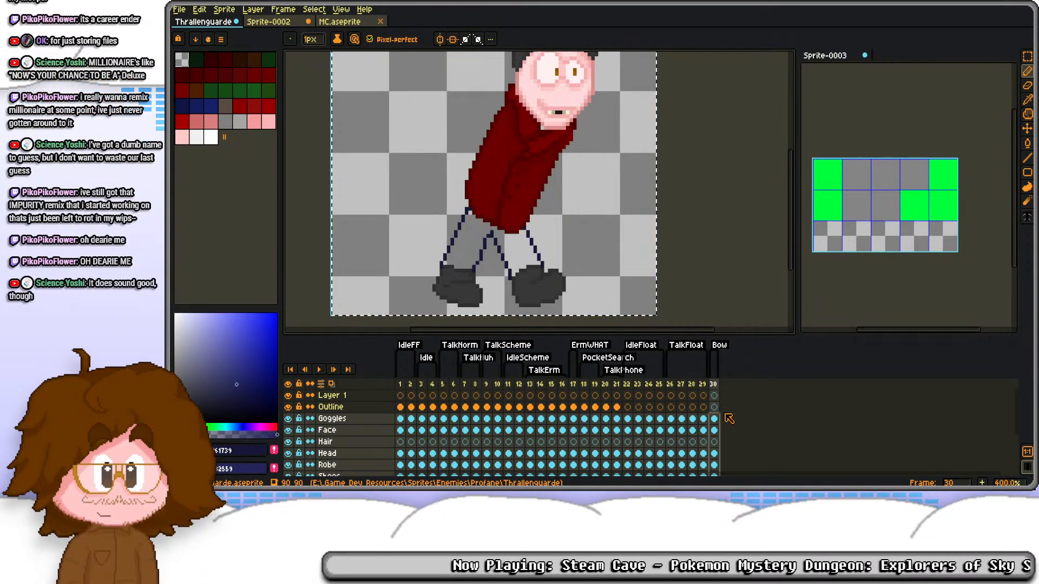
pyautogui.press('s')
pyautogui.press('Down')
pyautogui.press('Down')
pyautogui.press('Down')
pyautogui.press('Down')
pyautogui.press('Down')
pyautogui.press('Down')
pyautogui.hotkey('ctrl', 'd')
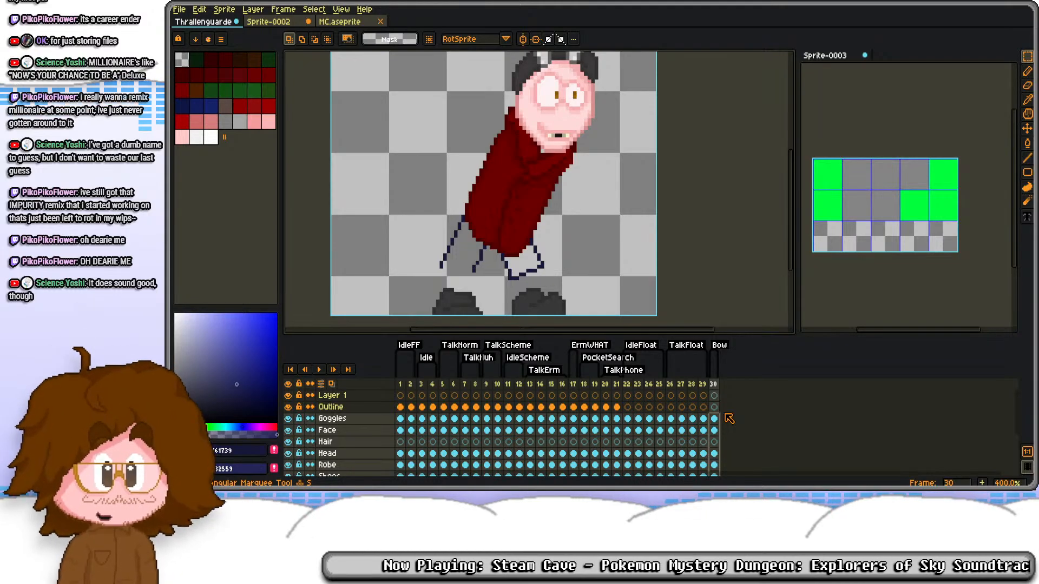
pyautogui.hotkey('ctrl', 'z')
pyautogui.hotkey('ctrl', 'z')
pyautogui.hotkey('ctrl', 'z')
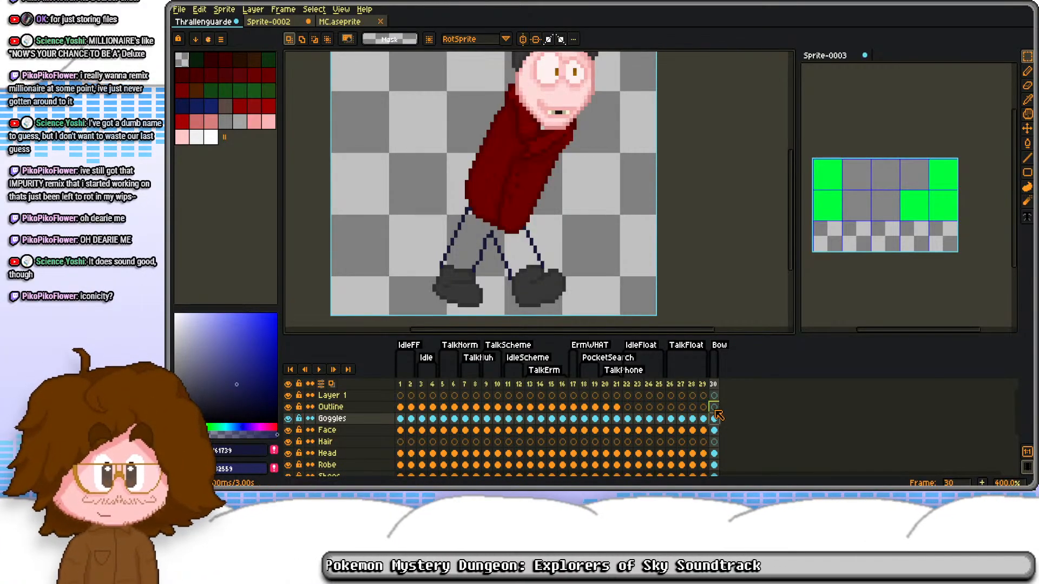
# Step: Move the goggles, face, head and robe on frame 30 down a few pixels, leaving the shoes and legs in place
pyautogui.moveTo(715, 420); pyautogui.dragTo(716, 453)
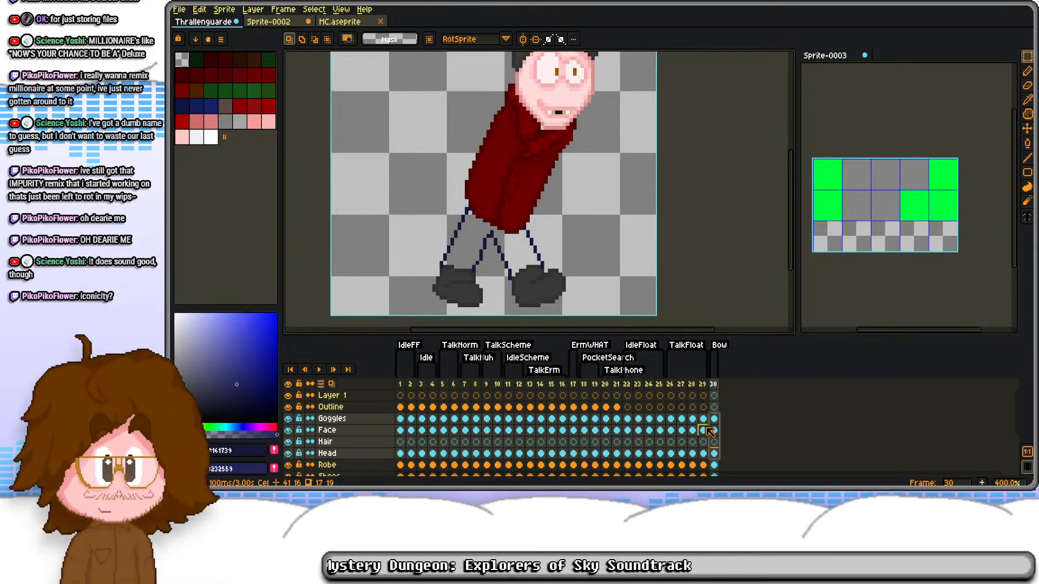
pyautogui.scroll(-2, 708, 431)
pyautogui.scroll(-1, 725, 417)
pyautogui.hotkey('ctrl', 'a')
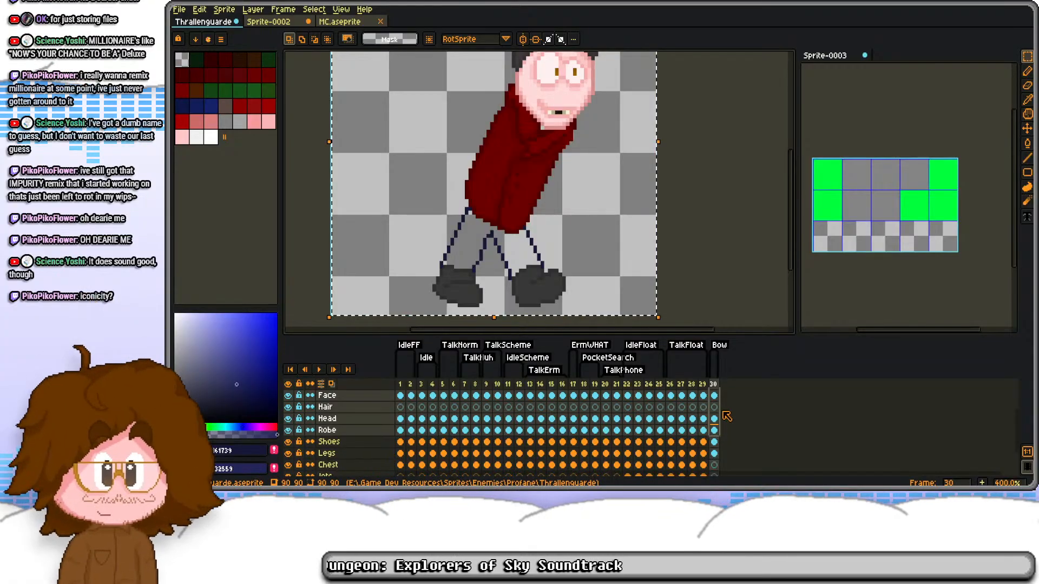
pyautogui.press('Down')
pyautogui.press('Down')
pyautogui.press('Down')
pyautogui.press('Down')
pyautogui.press('Down')
pyautogui.hotkey('ctrl', 'd')
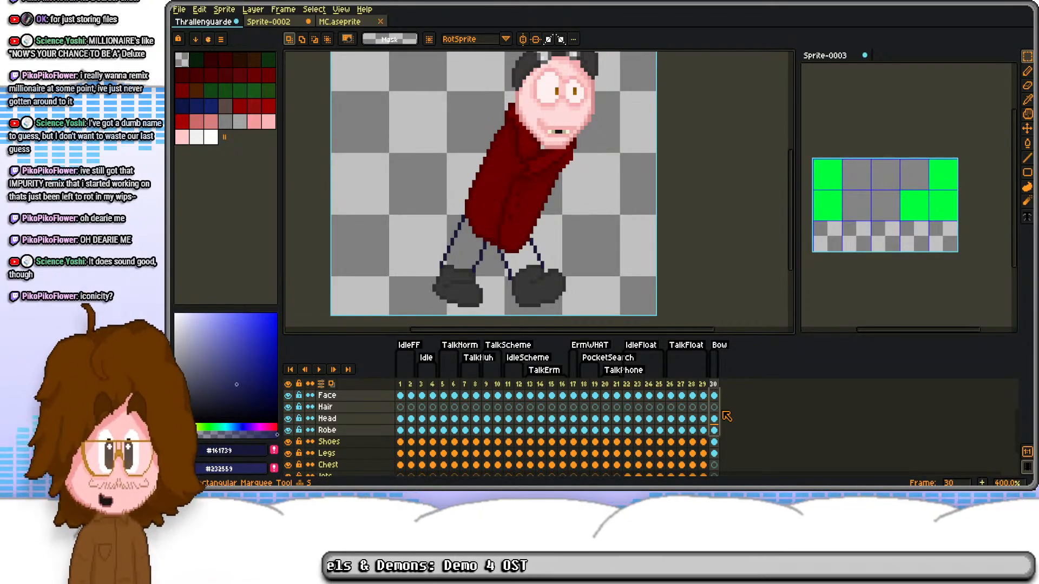
# Step: Extend the lower front of the robe outward with a #4c0000 outline and fill the gap with #6b0000
pyautogui.click(714, 430)
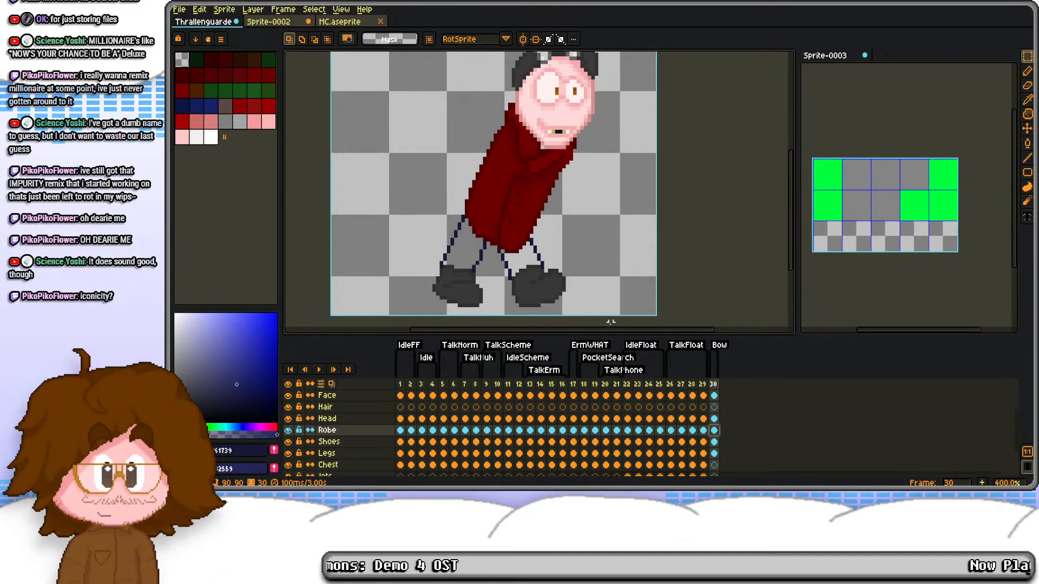
pyautogui.scroll(3, 540, 239)
pyautogui.press('b')
pyautogui.keyDown('alt'); pyautogui.click(539, 193); pyautogui.keyUp('alt')
pyautogui.moveTo(545, 210)
pyautogui.mouseDown()
pyautogui.moveTo(548, 237)
pyautogui.moveTo(517, 270)
pyautogui.moveTo(462, 263)
pyautogui.moveTo(482, 247)
pyautogui.moveTo(458, 264)
pyautogui.moveTo(519, 267)
pyautogui.moveTo(568, 180)
pyautogui.mouseUp()
pyautogui.scroll(3, 483, 248)
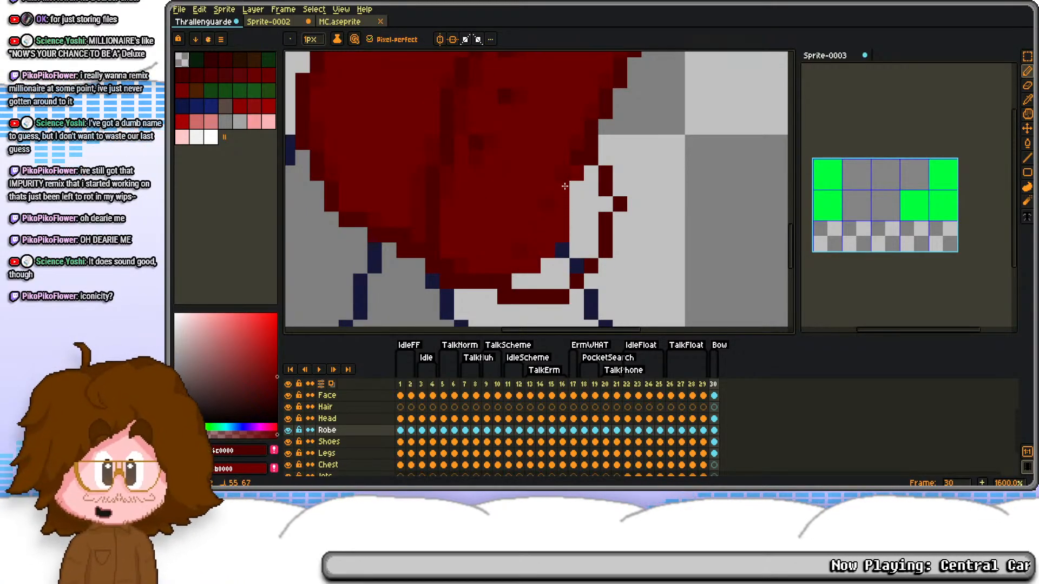
pyautogui.press('g')
pyautogui.rightClick(575, 223)
pyautogui.press('d')
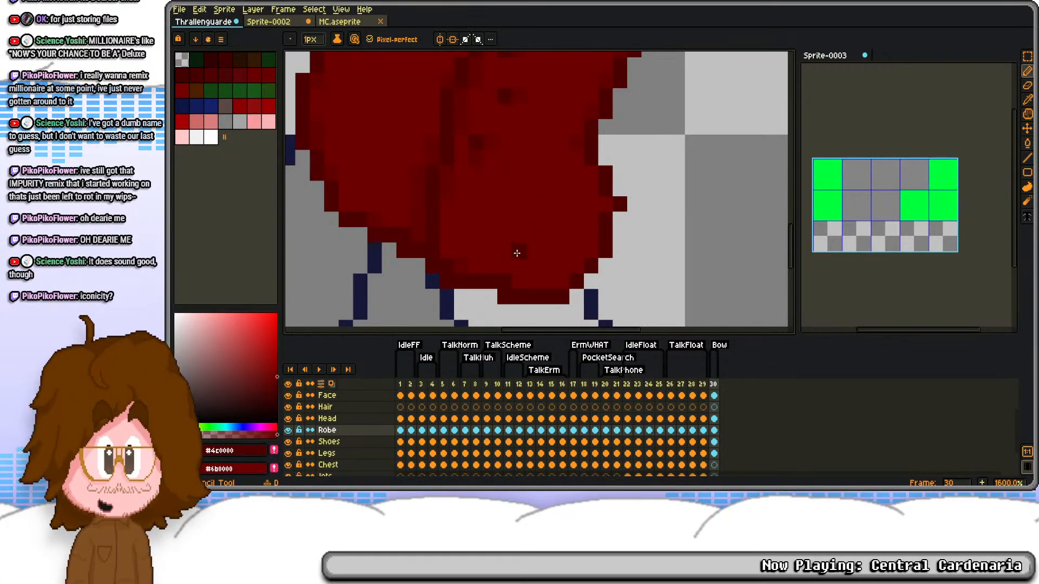
# Step: Erase stray outline pixels at the robe's front corner and round it off by shifting the hem pixels inward
pyautogui.press('e')
pyautogui.click(619, 204)
pyautogui.press('d')
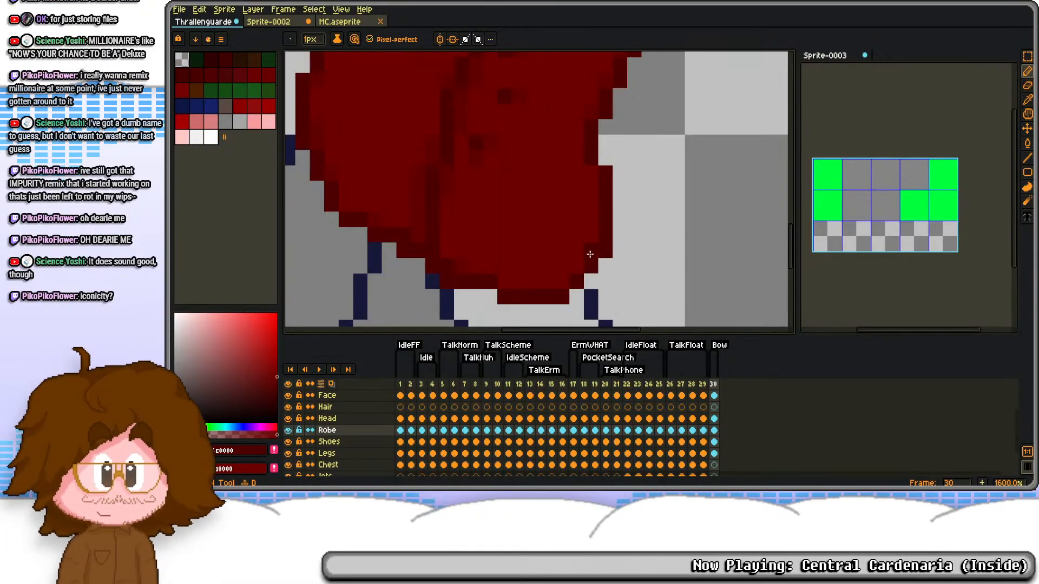
pyautogui.click(590, 253)
pyautogui.press('e')
pyautogui.click(605, 251)
pyautogui.press('d')
pyautogui.click(562, 281)
pyautogui.click(577, 267)
pyautogui.press('e')
pyautogui.click(577, 280)
pyautogui.click(591, 266)
# Step: Taper the rear part of the extended robe hem by redrawing its edge pixels higher and erasing the leftovers
pyautogui.click(447, 280)
pyautogui.keyDown('alt'); pyautogui.click(460, 262); pyautogui.keyUp('alt')
pyautogui.press('d')
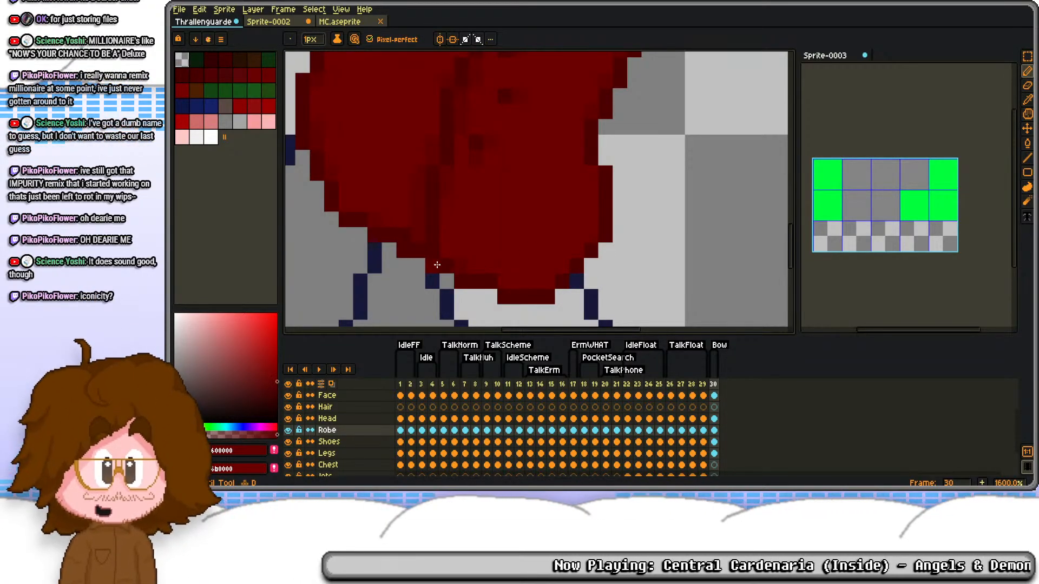
pyautogui.keyDown('alt'); pyautogui.click(470, 278); pyautogui.keyUp('alt')
pyautogui.click(460, 264)
pyautogui.press('e')
pyautogui.click(461, 280)
pyautogui.keyDown('alt'); pyautogui.click(449, 250); pyautogui.keyUp('alt')
pyautogui.press('d')
pyautogui.click(474, 266)
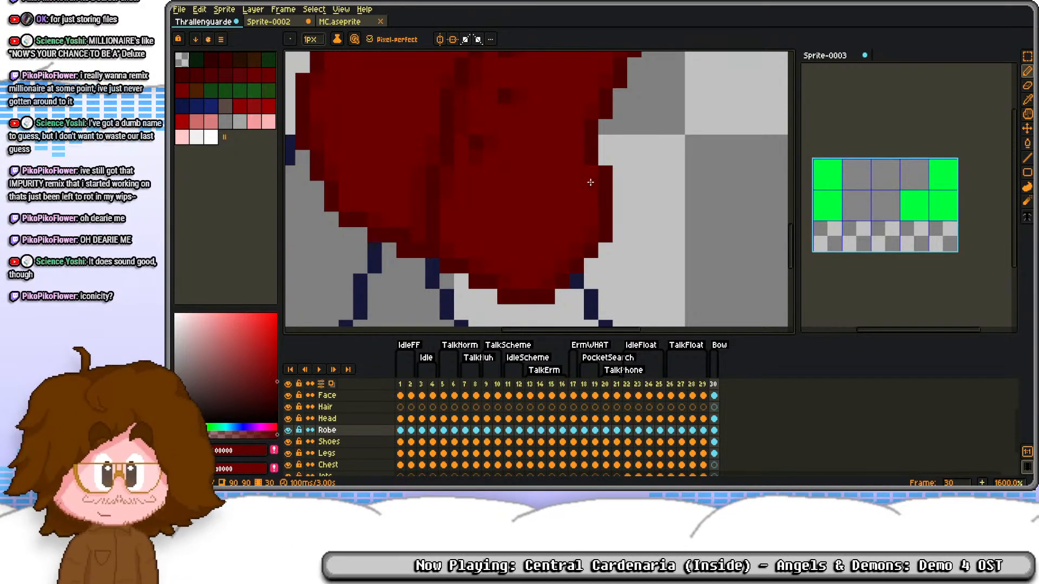
# Step: Examine the reshaped robe hem against the legs and shoes from close up and as a whole
pyautogui.scroll(-5, 591, 187)
pyautogui.scroll(3, 589, 181)
pyautogui.scroll(-3, 586, 174)
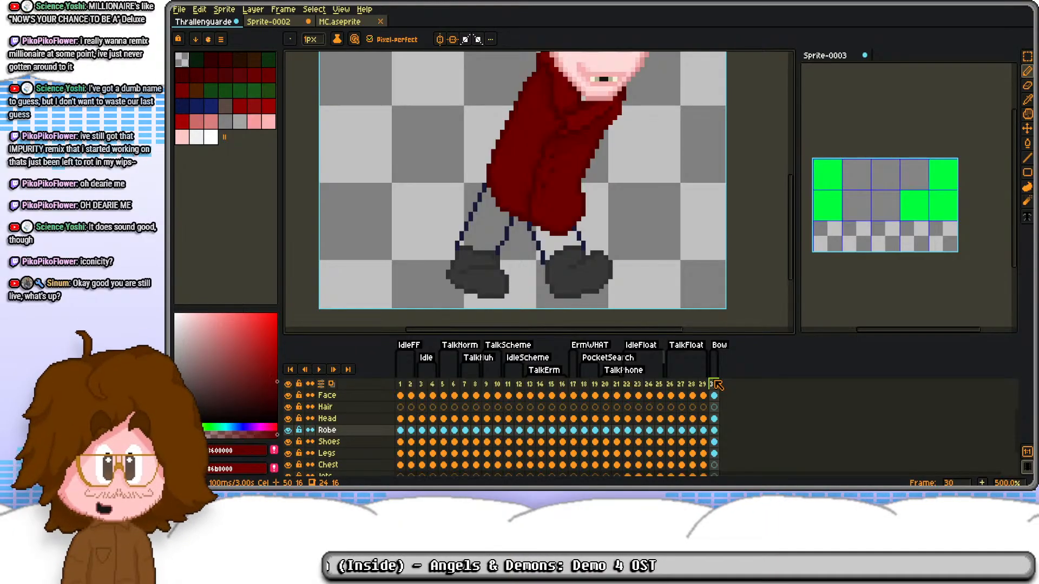
pyautogui.scroll(-2, 597, 189)
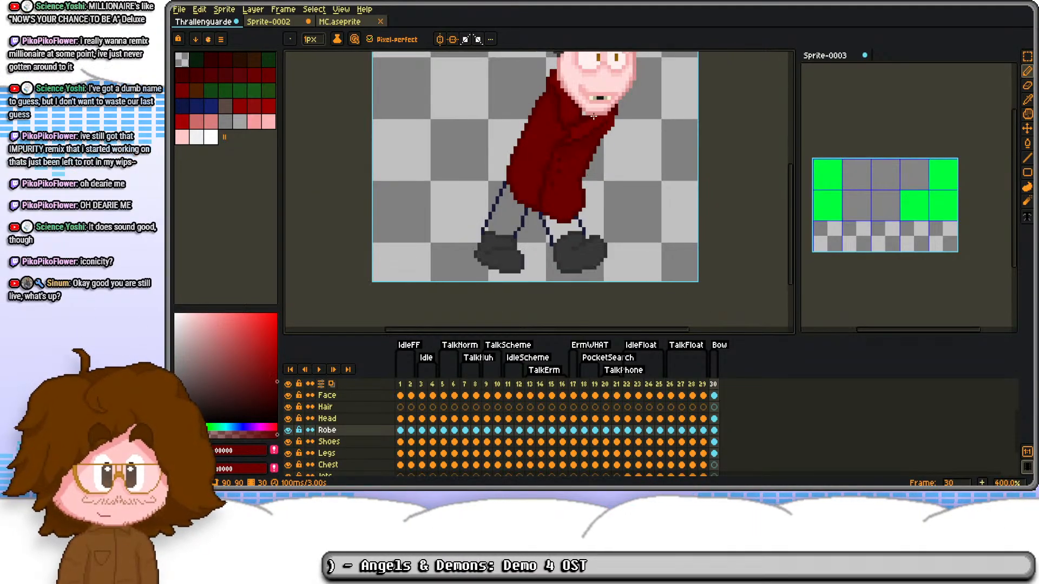
pyautogui.scroll(1, 592, 205)
pyautogui.moveTo(593, 211)
pyautogui.mouseDown()
pyautogui.moveTo(594, 145)
pyautogui.moveTo(589, 192)
pyautogui.mouseUp()
pyautogui.scroll(-1, 595, 153)
pyautogui.scroll(4, 541, 243)
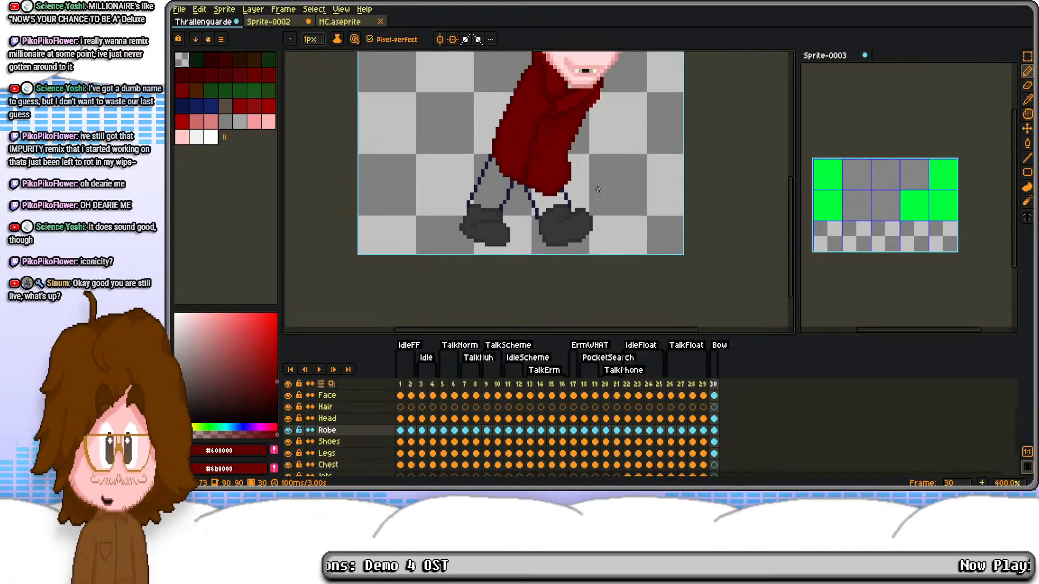
# Step: Even out the back leg's inner edge on the Legs layer by moving one #161739 pixel 1 px rearward
pyautogui.scroll(3, 509, 240)
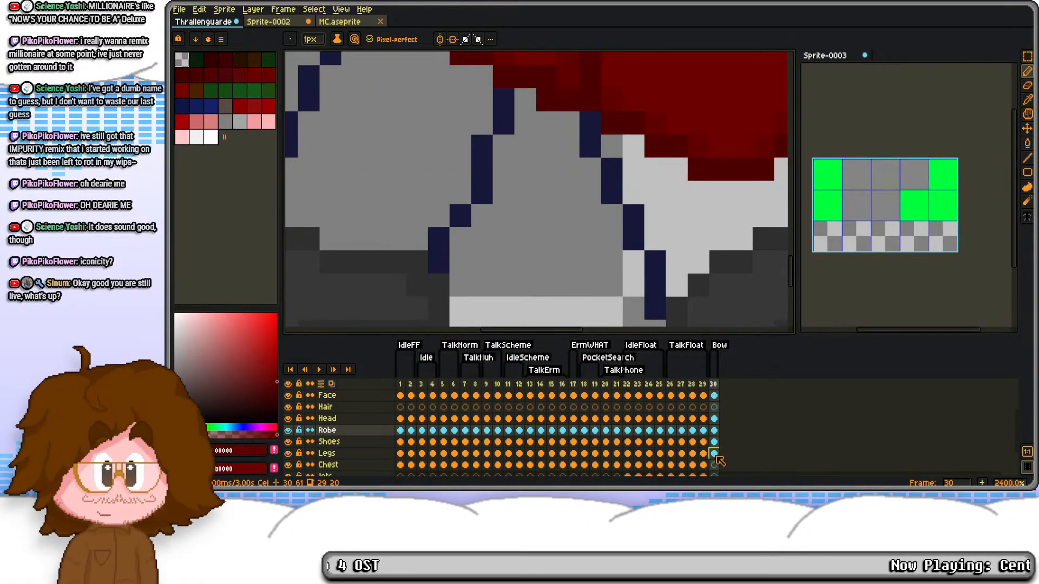
pyautogui.click(714, 453)
pyautogui.keyDown('alt'); pyautogui.click(480, 186); pyautogui.keyUp('alt')
pyautogui.press('e')
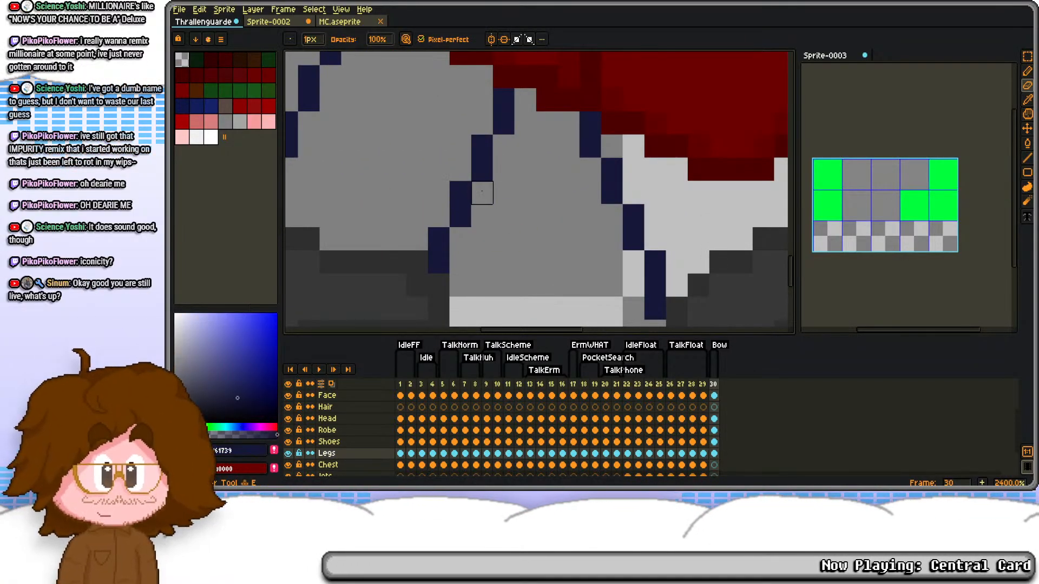
pyautogui.scroll(-3, 481, 189)
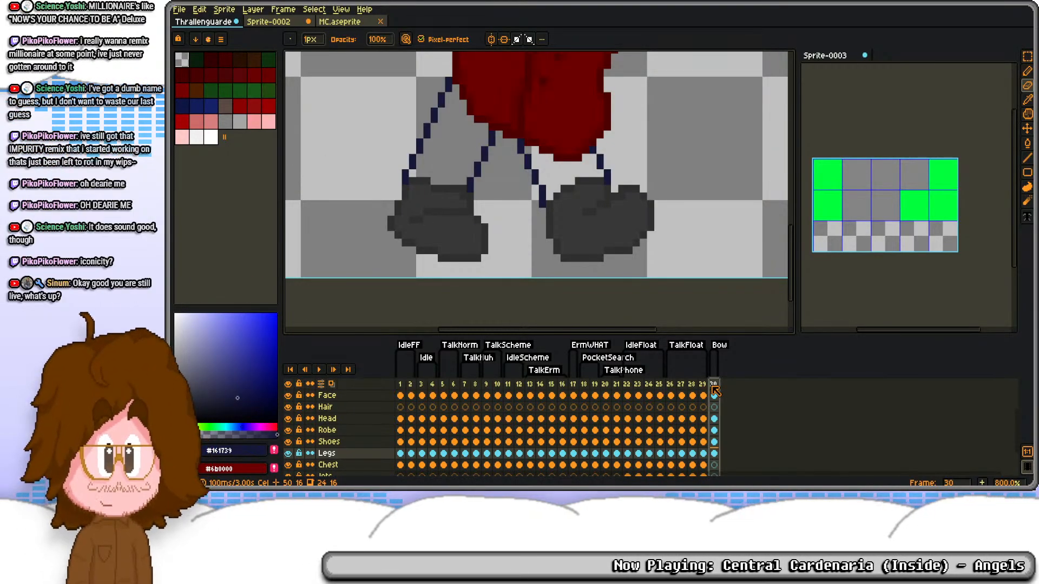
pyautogui.scroll(-1, 643, 274)
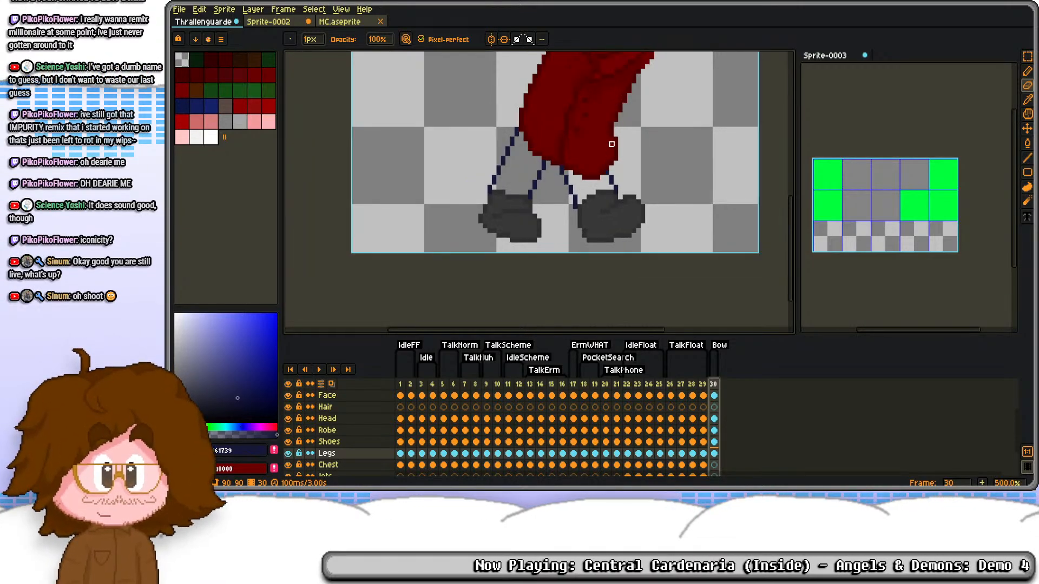
# Step: Hide the Robe layer and draw a #161739 arch joining the tops of both legs' outer edges
pyautogui.scroll(1, 560, 73)
pyautogui.scroll(2, 499, 184)
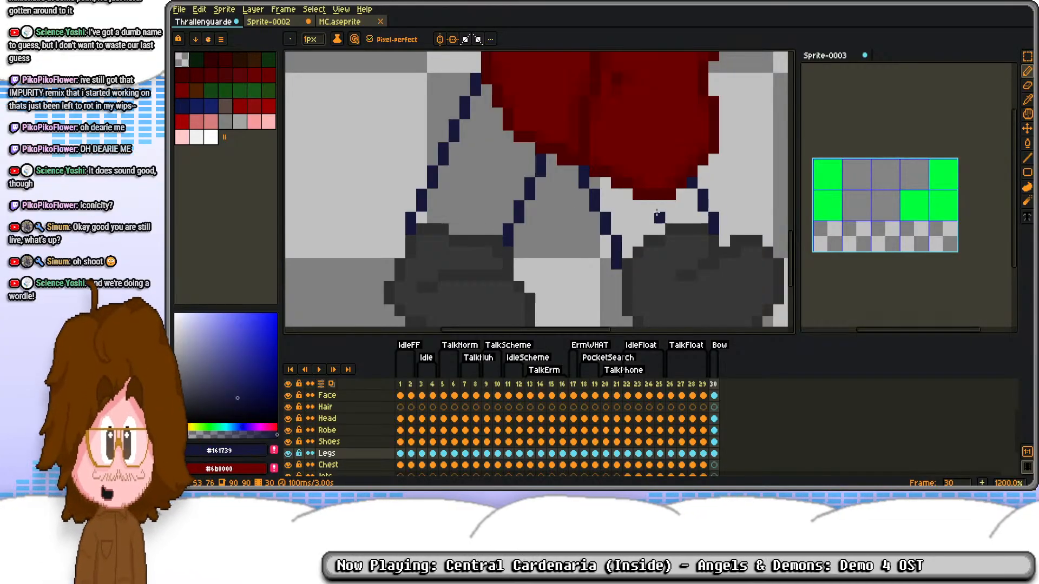
pyautogui.moveTo(654, 195); pyautogui.dragTo(618, 238)
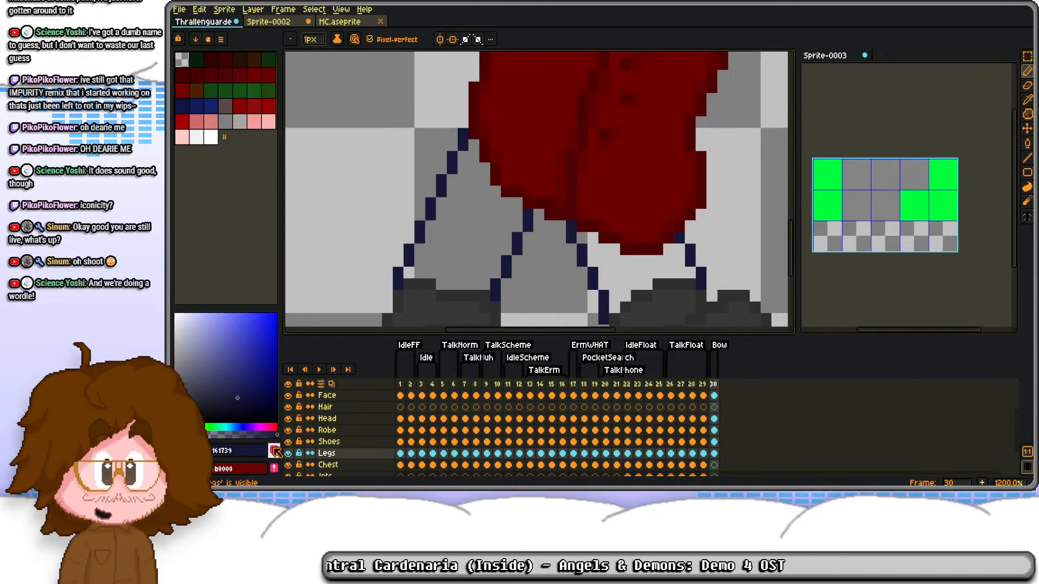
pyautogui.click(288, 430)
pyautogui.press('e')
pyautogui.moveTo(507, 111)
pyautogui.mouseDown()
pyautogui.moveTo(560, 111)
pyautogui.moveTo(495, 111)
pyautogui.moveTo(474, 99)
pyautogui.moveTo(474, 111)
pyautogui.moveTo(603, 99)
pyautogui.moveTo(625, 111)
pyautogui.moveTo(636, 168)
pyautogui.mouseUp()
pyautogui.click(474, 111)
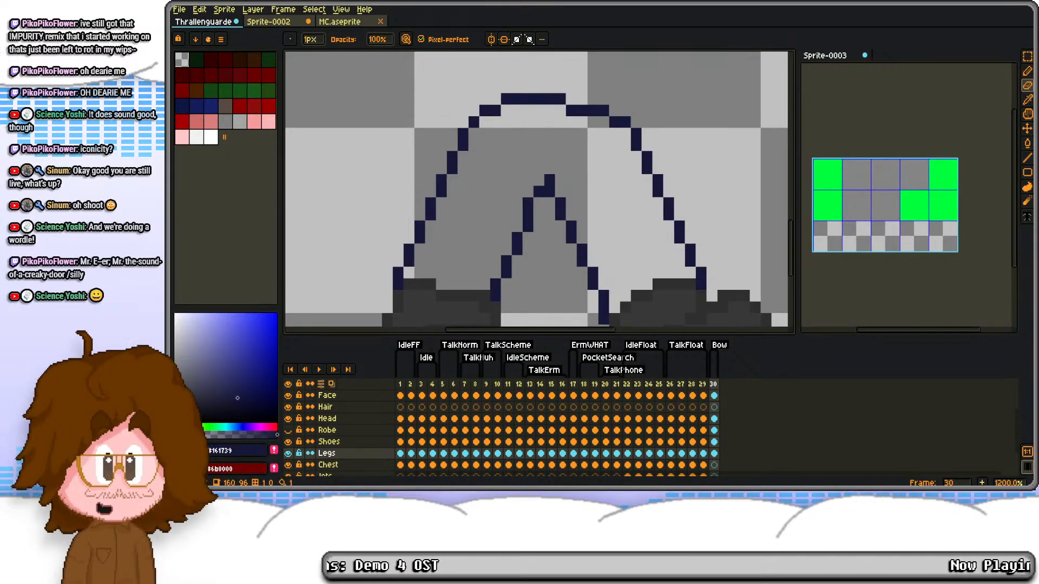
# Step: Try adding a size 16 Fixedsys Excelsior letter E to the first green tile of Sprite-0003
pyautogui.click(875, 207)
pyautogui.scroll(3, 874, 206)
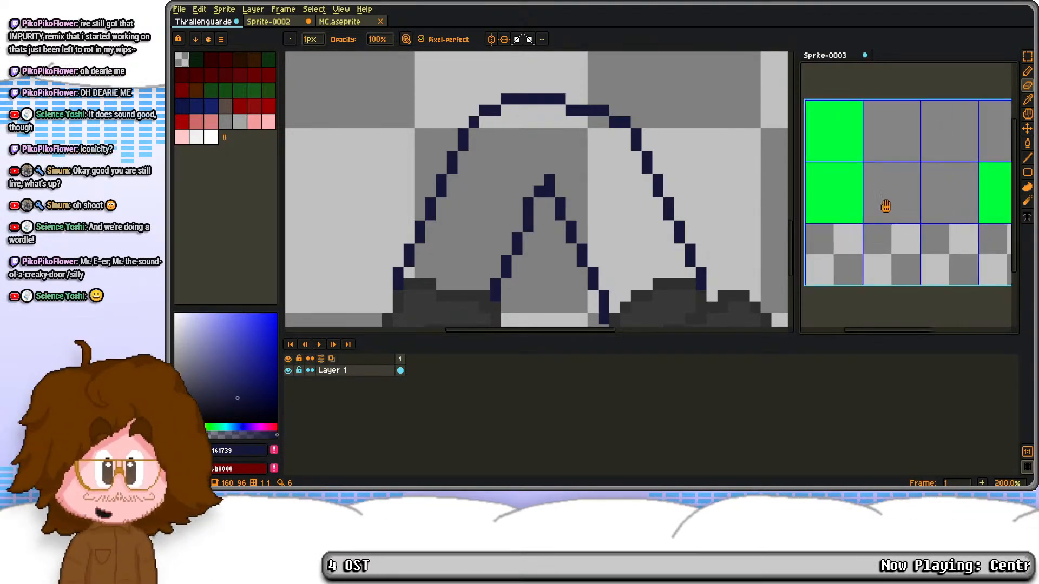
pyautogui.scroll(-2, 896, 138)
pyautogui.press('t')
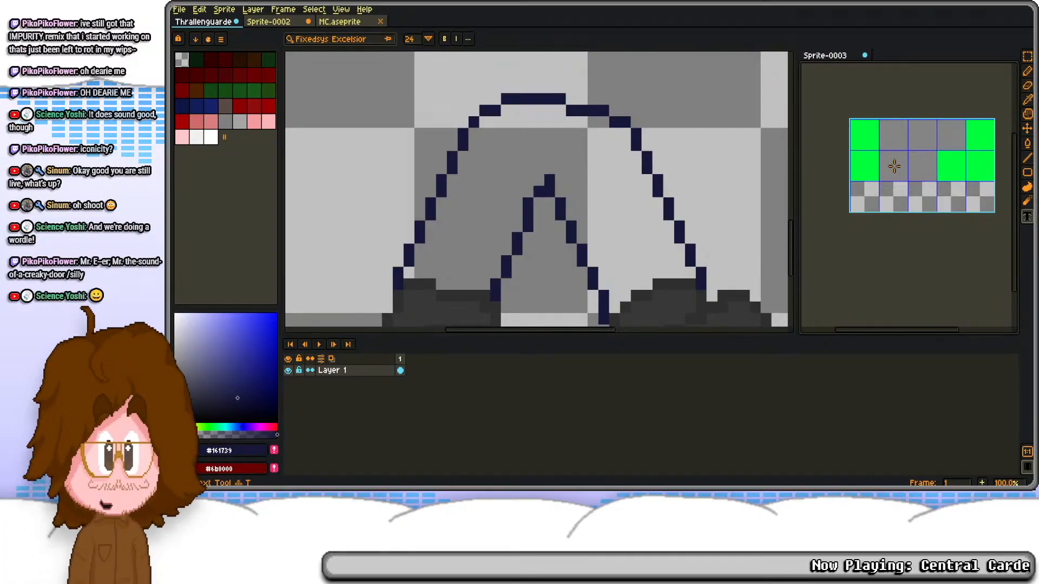
pyautogui.moveTo(850, 120); pyautogui.dragTo(877, 151)
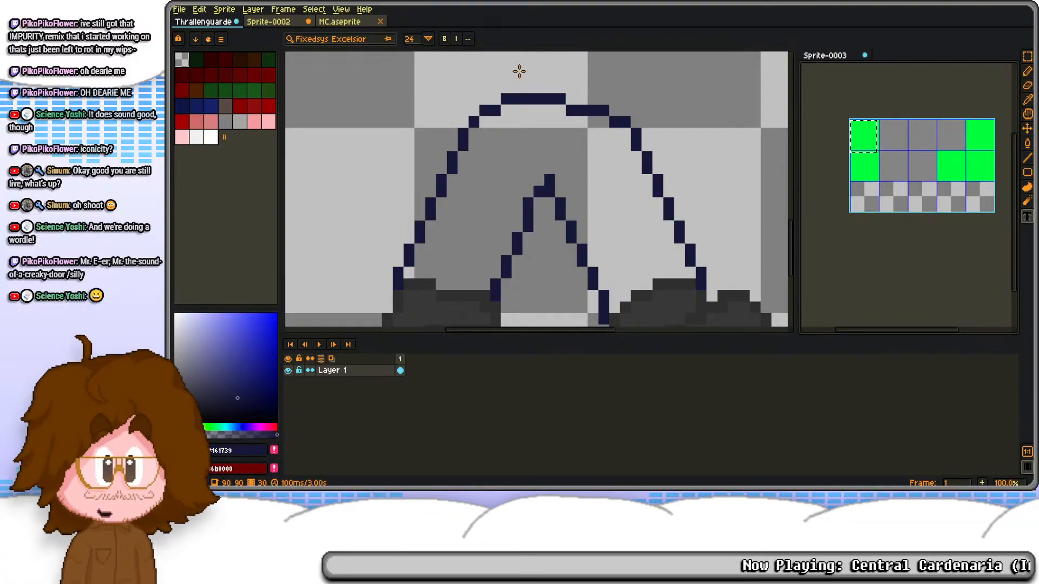
pyautogui.click(428, 39)
pyautogui.click(417, 107)
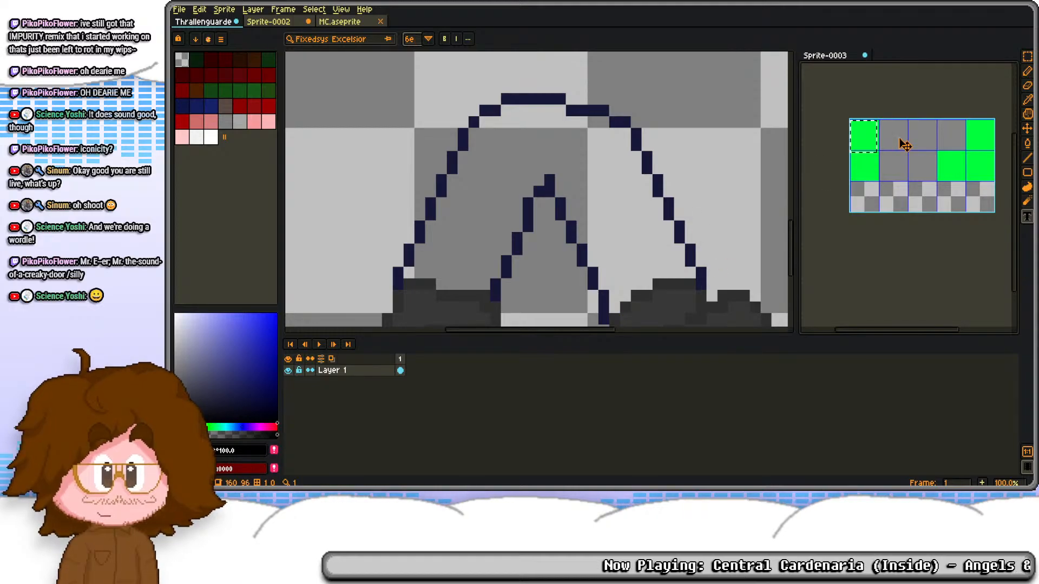
pyautogui.moveTo(896, 143); pyautogui.dragTo(932, 177)
pyautogui.scroll(3, 868, 158)
pyautogui.write('t')
pyautogui.moveTo(874, 153); pyautogui.dragTo(946, 165)
pyautogui.press('BackSpace')
pyautogui.write('E')
pyautogui.click(944, 252)
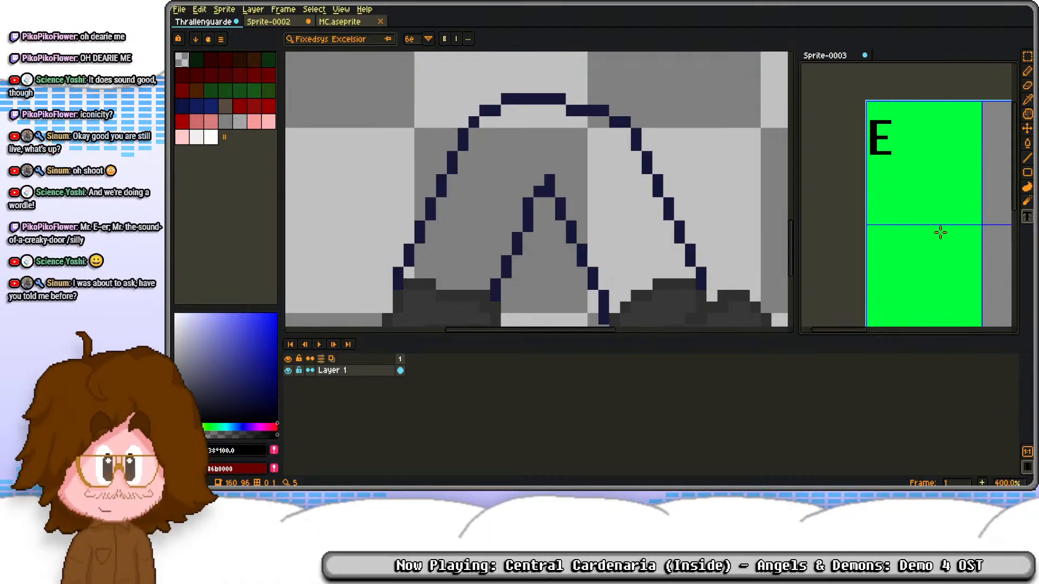
pyautogui.hotkey('ctrl', 'z')
# Step: Dock Sprite-0003 as a tab alongside the other open sprites and add a new layer above Layer 1
pyautogui.moveTo(891, 151); pyautogui.dragTo(826, 136)
pyautogui.moveTo(838, 57); pyautogui.dragTo(487, 21)
pyautogui.scroll(-4, 666, 144)
pyautogui.scroll(2, 663, 165)
pyautogui.moveTo(687, 166); pyautogui.dragTo(646, 192)
pyautogui.hotkey('shift', 'n')
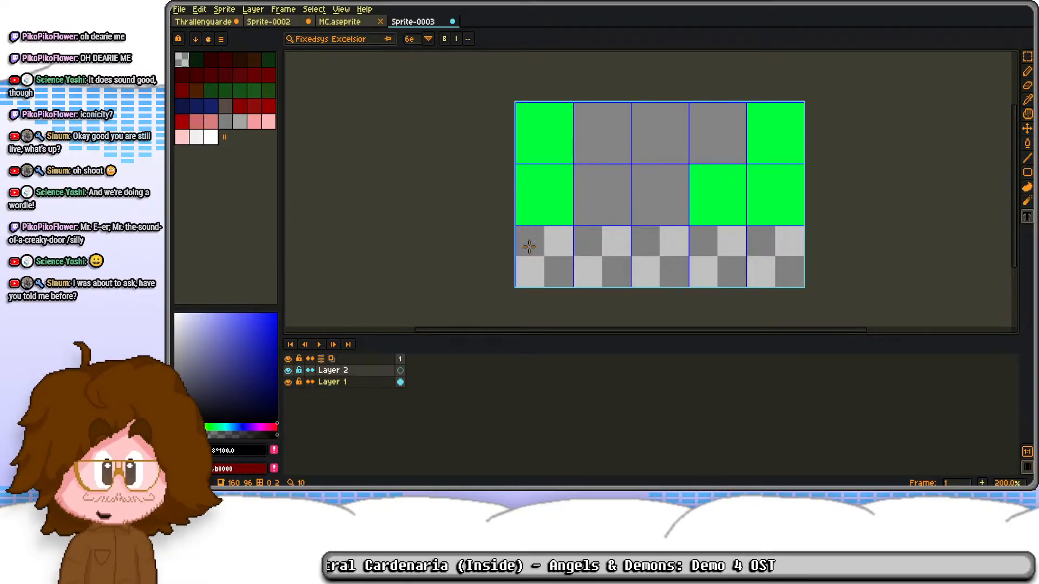
# Step: Add the letter E to the first green tile as Fixedsys Excelsior text at size 26
pyautogui.click(428, 38)
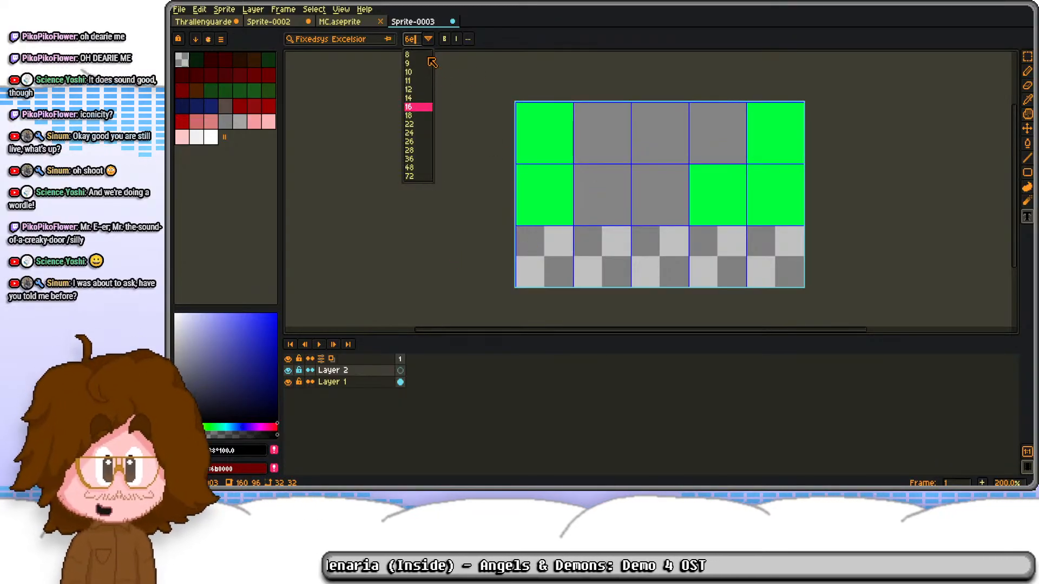
pyautogui.click(415, 141)
pyautogui.click(538, 126)
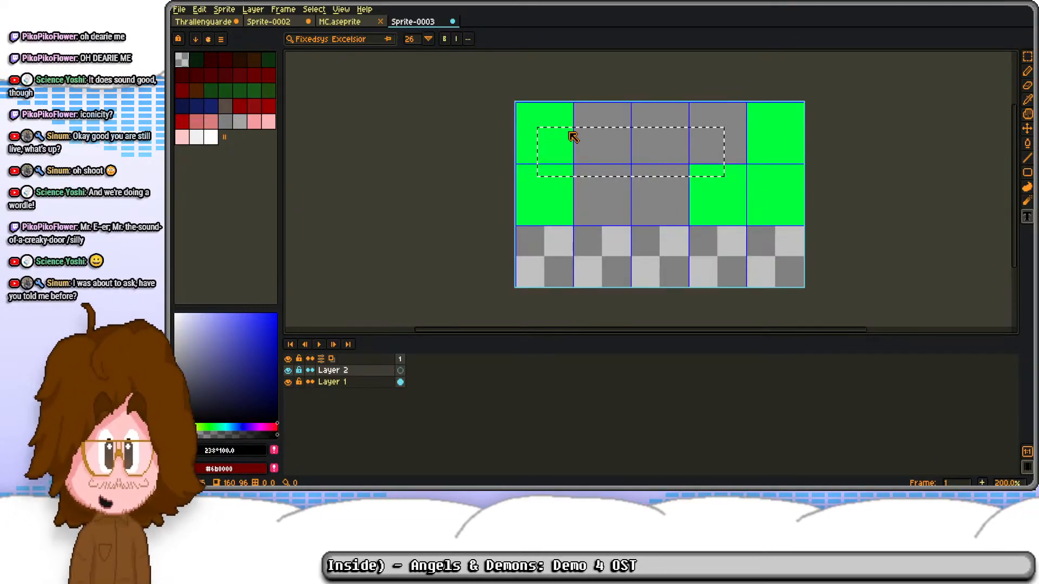
pyautogui.write('e')
pyautogui.press('BackSpace')
pyautogui.write('E')
pyautogui.press('Escape')
pyautogui.moveTo(519, 106); pyautogui.dragTo(569, 169)
pyautogui.write('E')
pyautogui.press('Return')
# Step: Move the letter E sideways so it sits centred in the first green tile
pyautogui.press('m')
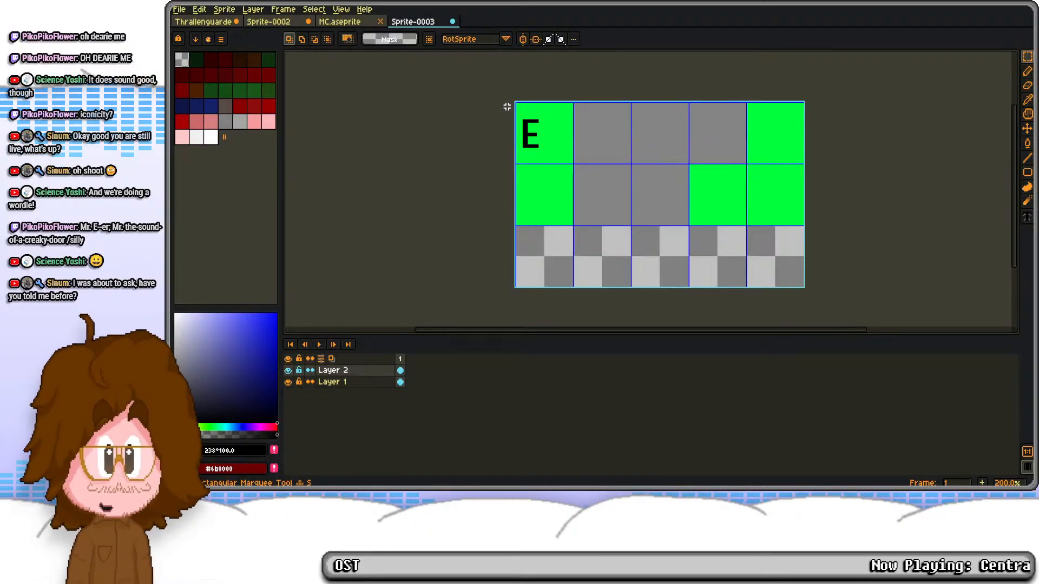
pyautogui.moveTo(508, 107); pyautogui.dragTo(551, 161)
pyautogui.moveTo(533, 140); pyautogui.dragTo(545, 141)
pyautogui.press('Return')
pyautogui.press('t')
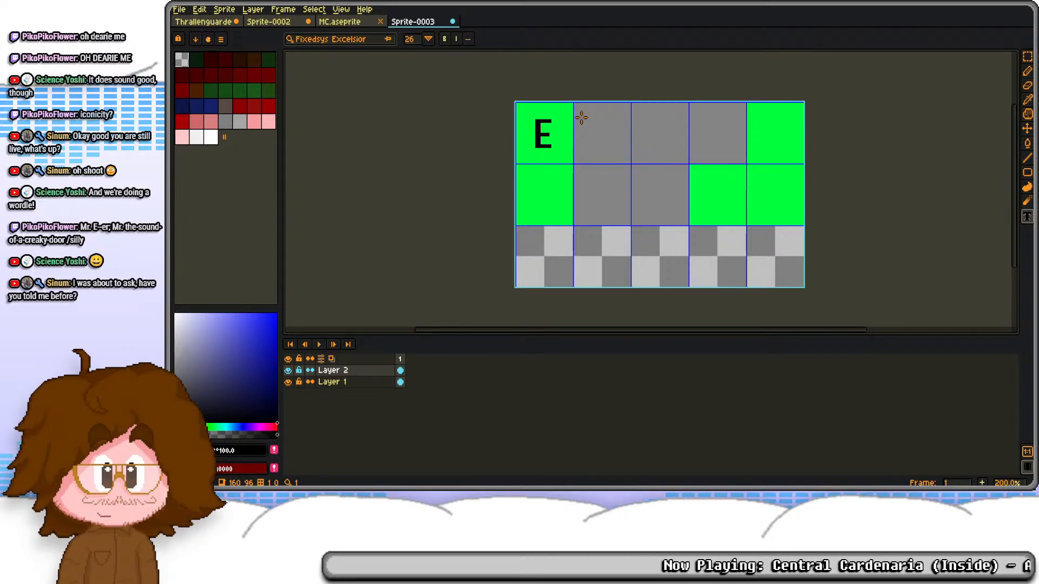
pyautogui.moveTo(575, 116); pyautogui.dragTo(802, 153)
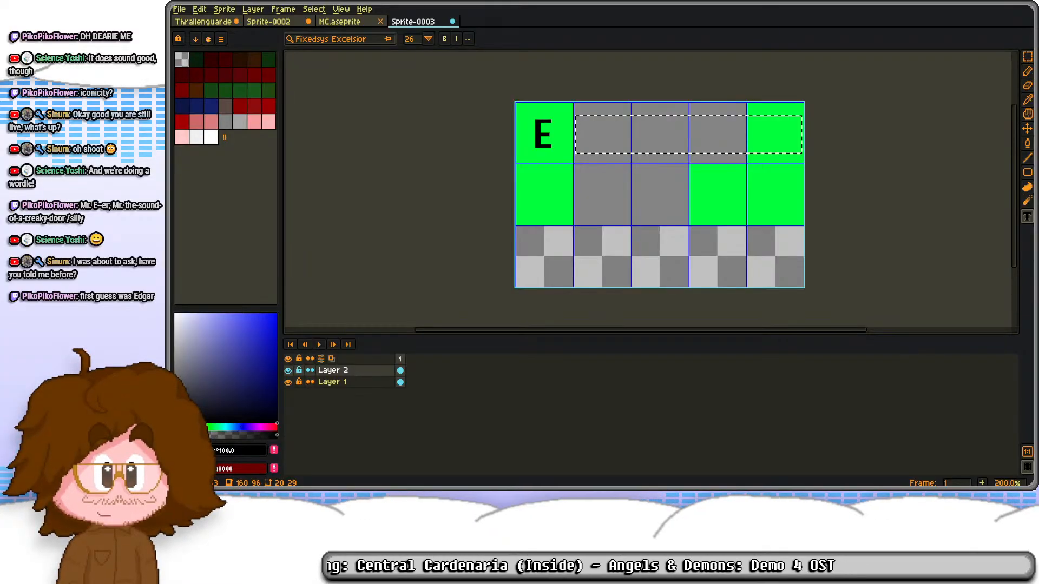
pyautogui.click(624, 184)
pyautogui.moveTo(613, 166); pyautogui.dragTo(623, 170)
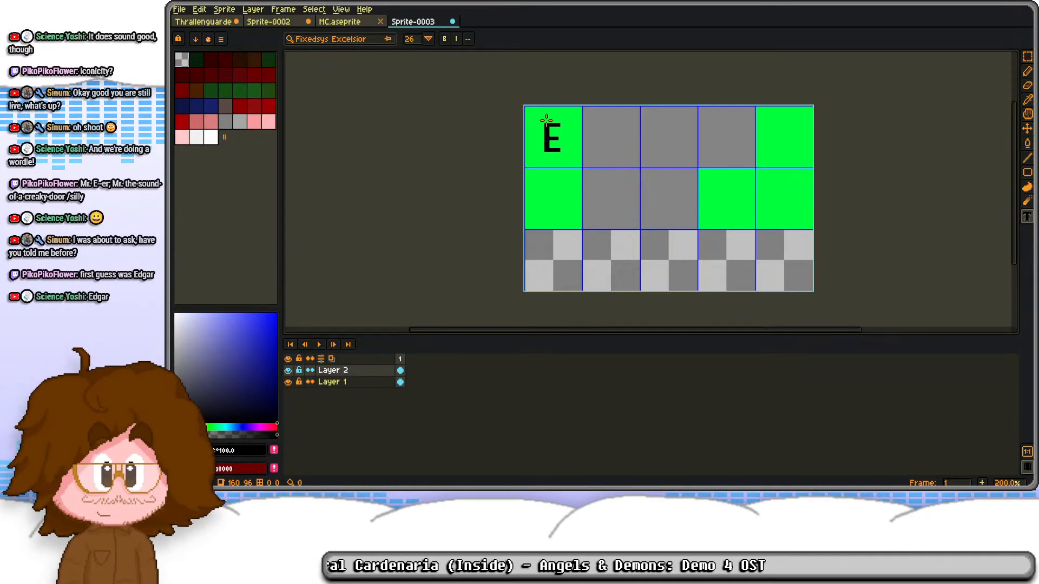
# Step: Select the area around the letter E in the first green tile and delete the letter
pyautogui.press('m')
pyautogui.moveTo(534, 123); pyautogui.dragTo(595, 165)
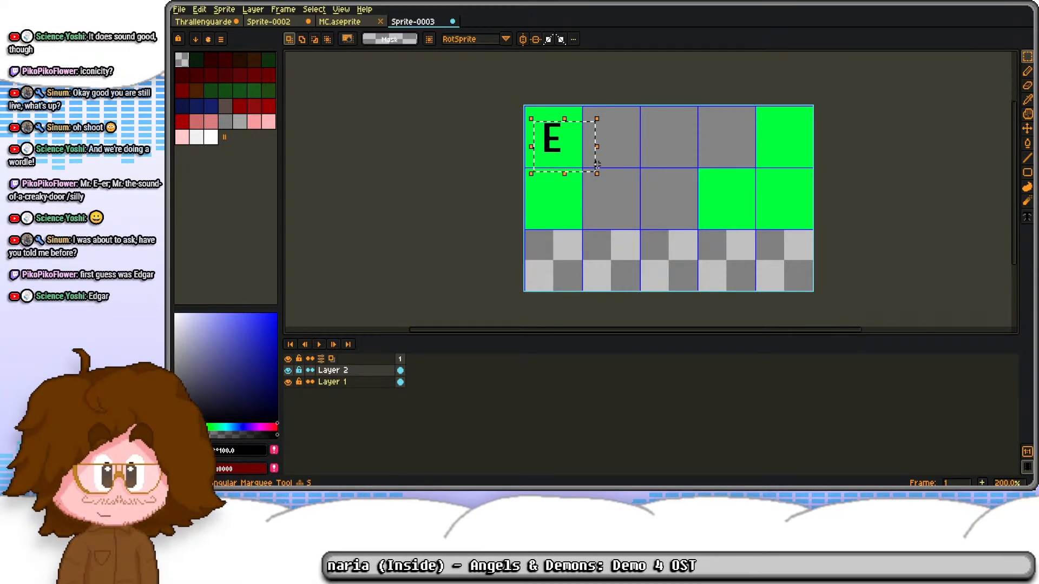
pyautogui.press('Delete')
# Step: Letter the first row of tiles with the spaced-out text E D G A R in Fixedsys Excelsior at size 26
pyautogui.press('t')
pyautogui.moveTo(530, 112); pyautogui.dragTo(811, 161)
pyautogui.write('E')
pyautogui.press('BackSpace')
pyautogui.write('E')
pyautogui.press('BackSpace')
pyautogui.write('D ')
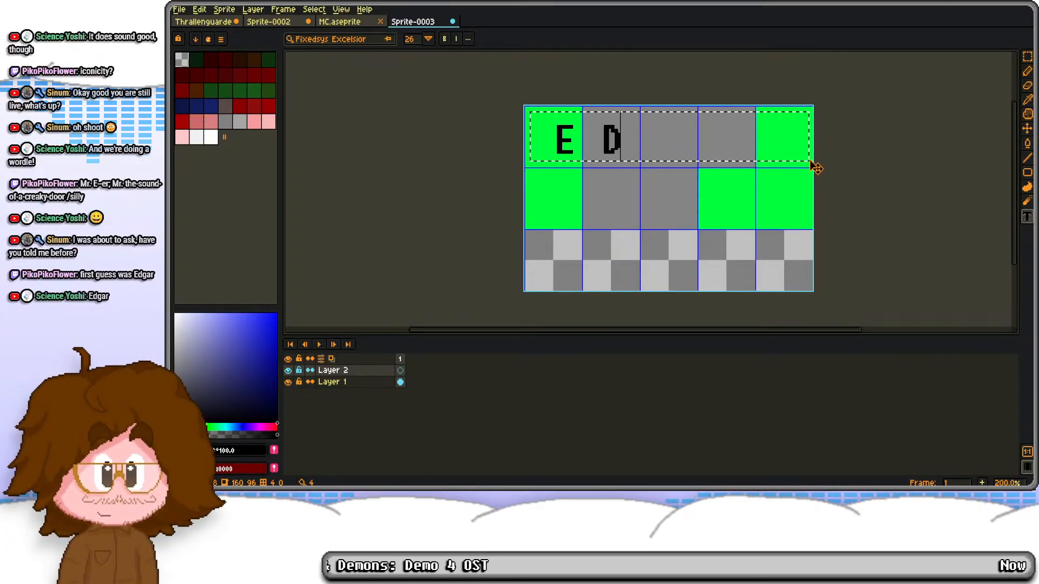
pyautogui.write('G')
pyautogui.press('BackSpace')
pyautogui.press('BackSpace')
pyautogui.write('G  ')
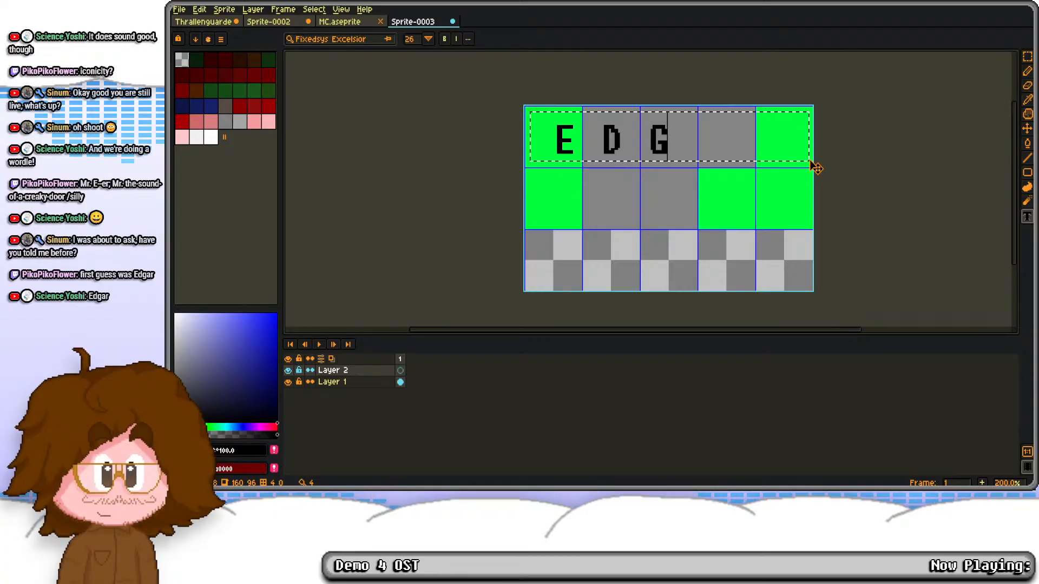
pyautogui.write('A R')
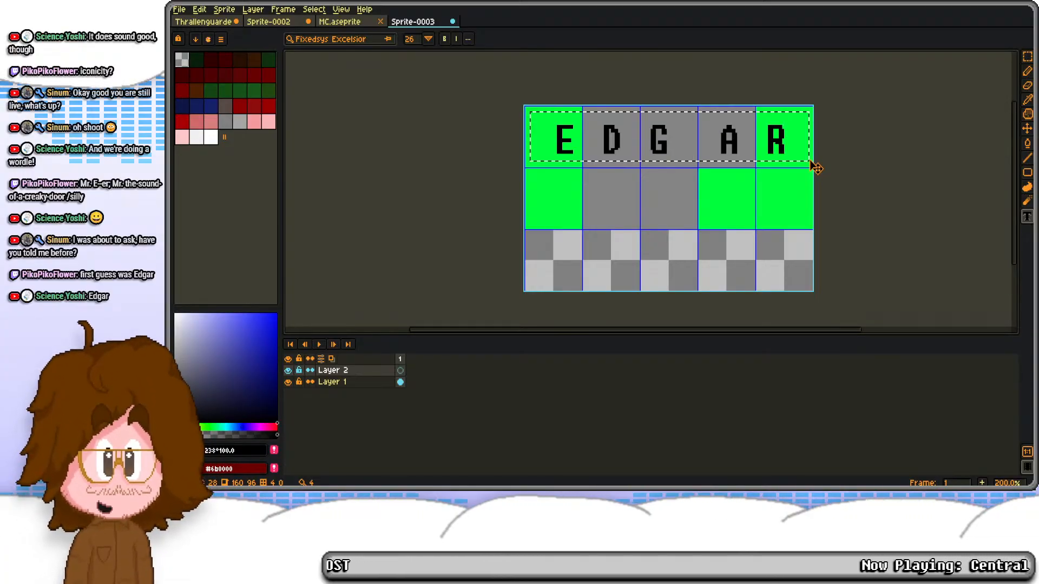
pyautogui.click(534, 169)
# Step: Try lettering the second row of tiles with E S T E R, undoing the text but keeping the first row's letters
pyautogui.moveTo(532, 172); pyautogui.dragTo(809, 224)
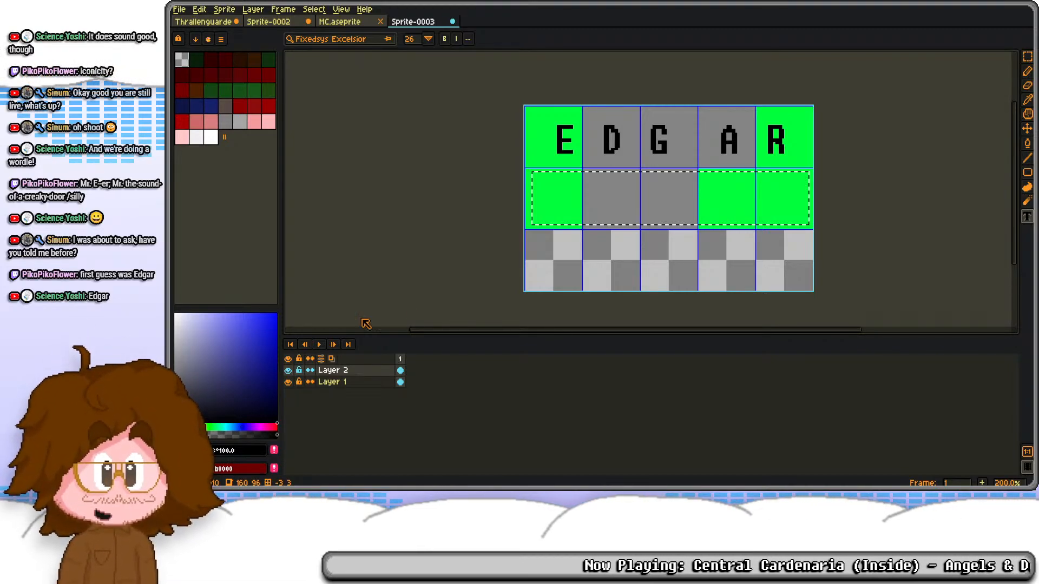
pyautogui.click(569, 204)
pyautogui.write('e')
pyautogui.press('BackSpace')
pyautogui.write('E')
pyautogui.press('BackSpace')
pyautogui.write('E S ')
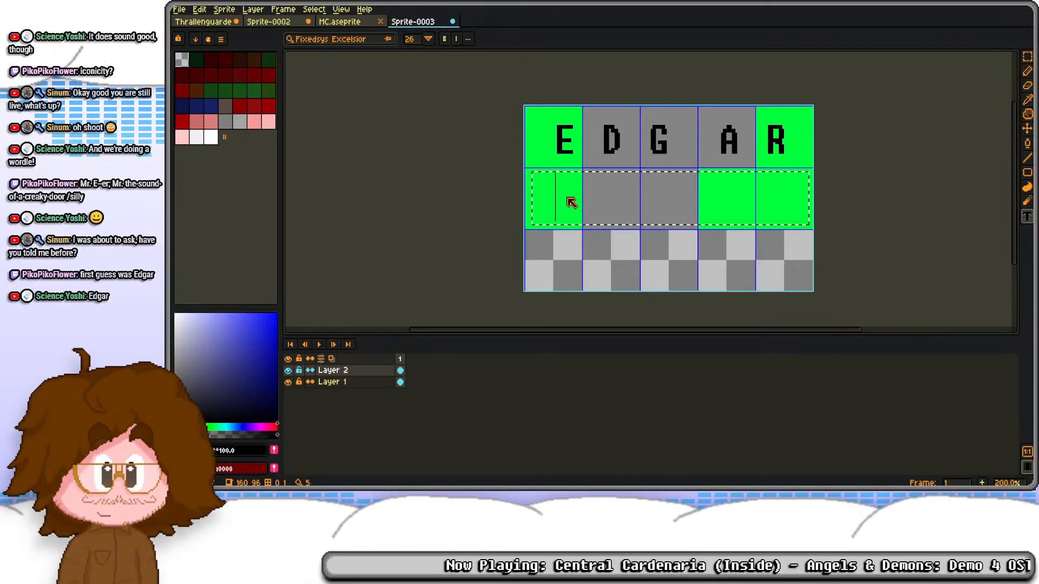
pyautogui.write('T E')
pyautogui.press('BackSpace')
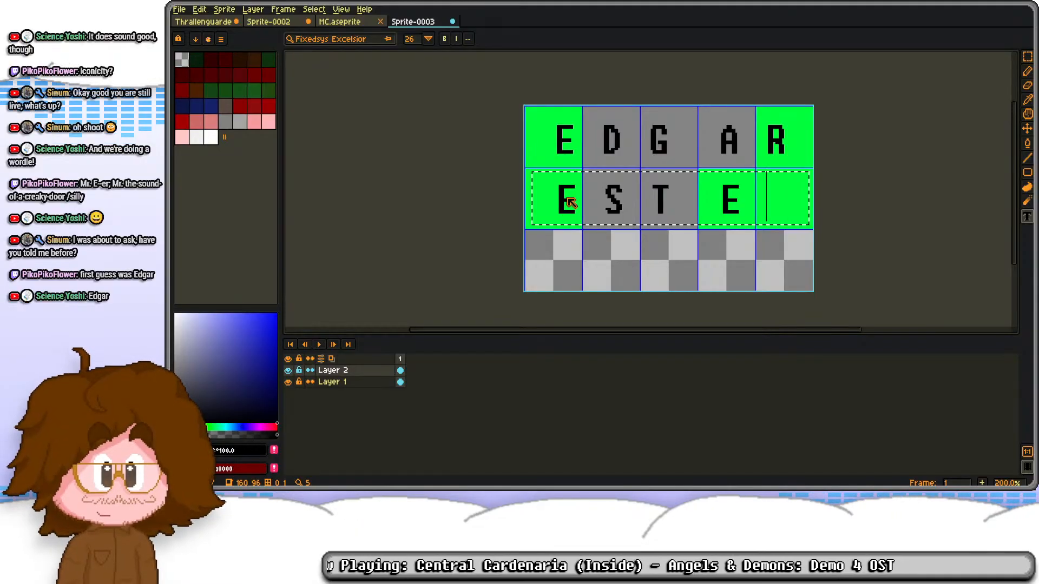
pyautogui.write('R')
pyautogui.press('Escape')
pyautogui.hotkey('ctrl', 'z')
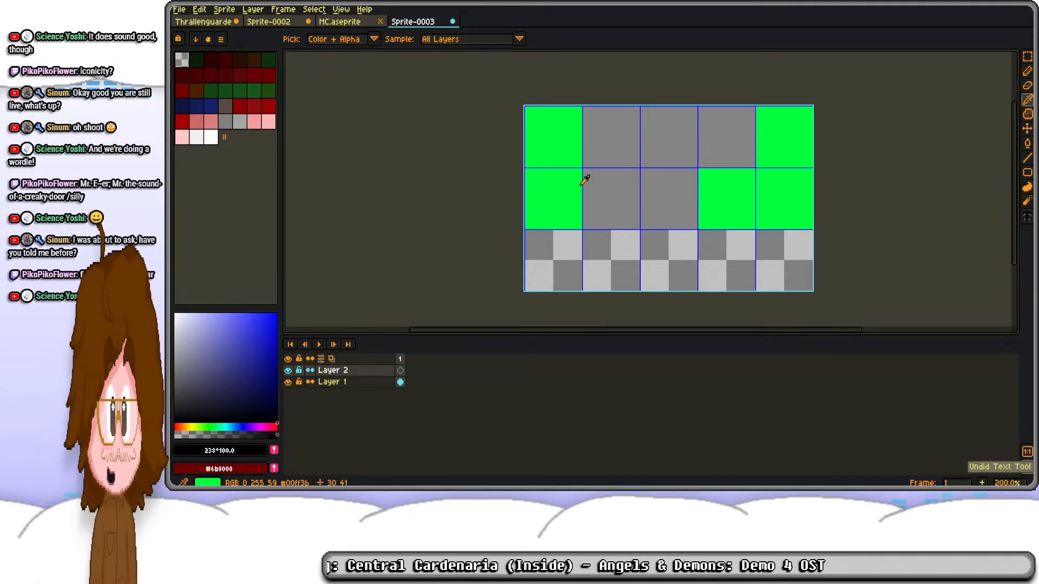
pyautogui.hotkey('ctrl', 'y')
# Step: Letter the second row of tiles with the spaced-out text E S T E R at size 26
pyautogui.moveTo(530, 173); pyautogui.dragTo(810, 226)
pyautogui.write('E')
pyautogui.press('BackSpace')
pyautogui.write('E S')
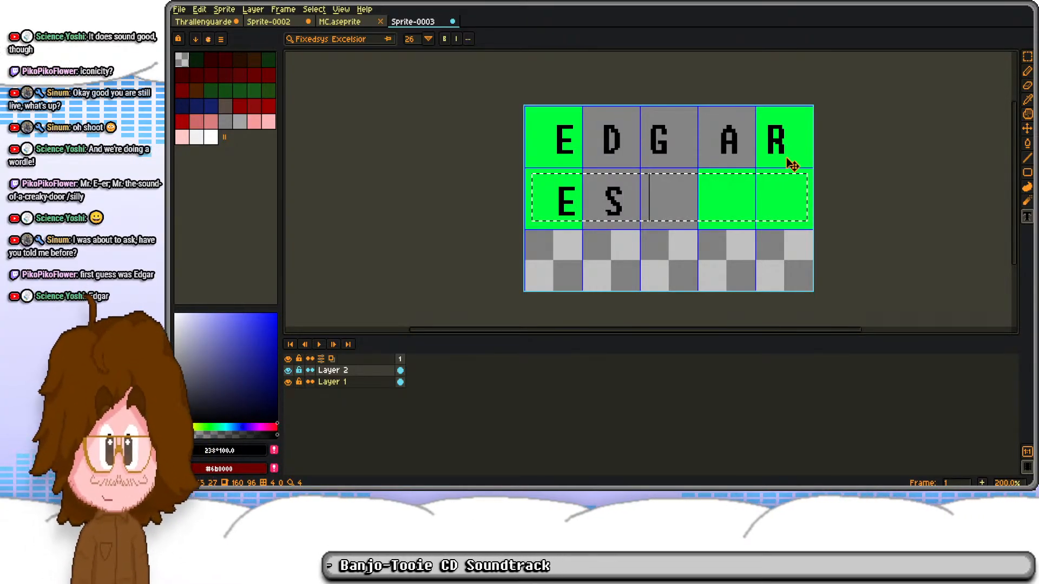
pyautogui.write(' T  E R')
pyautogui.press('Return')
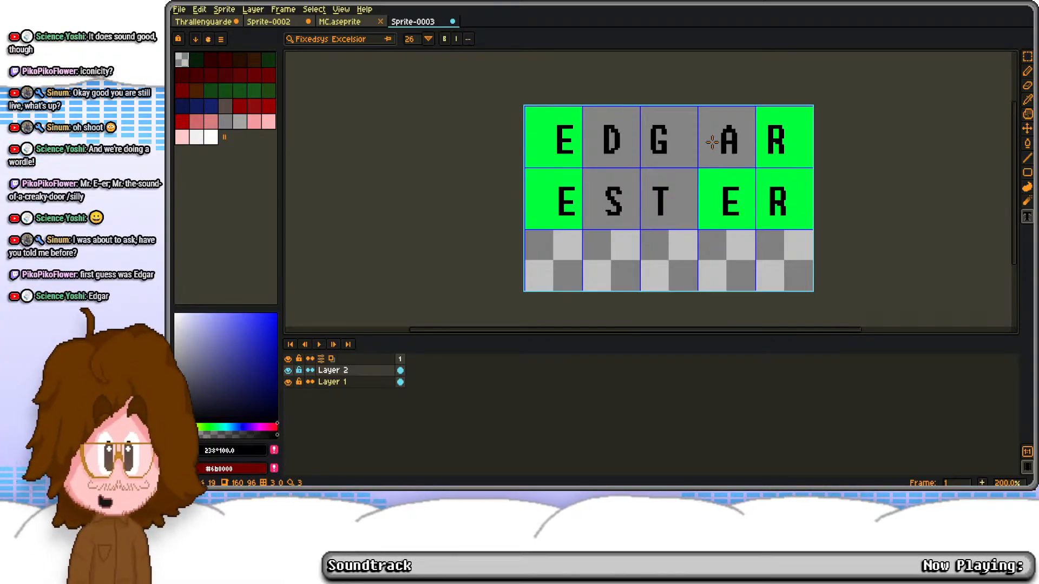
# Step: Shift the G and T rightward and the first-column E letters leftward towards the centres of their tiles
pyautogui.press('m')
pyautogui.moveTo(646, 113); pyautogui.dragTo(684, 233)
pyautogui.moveTo(670, 208); pyautogui.dragTo(677, 209)
pyautogui.click(739, 186)
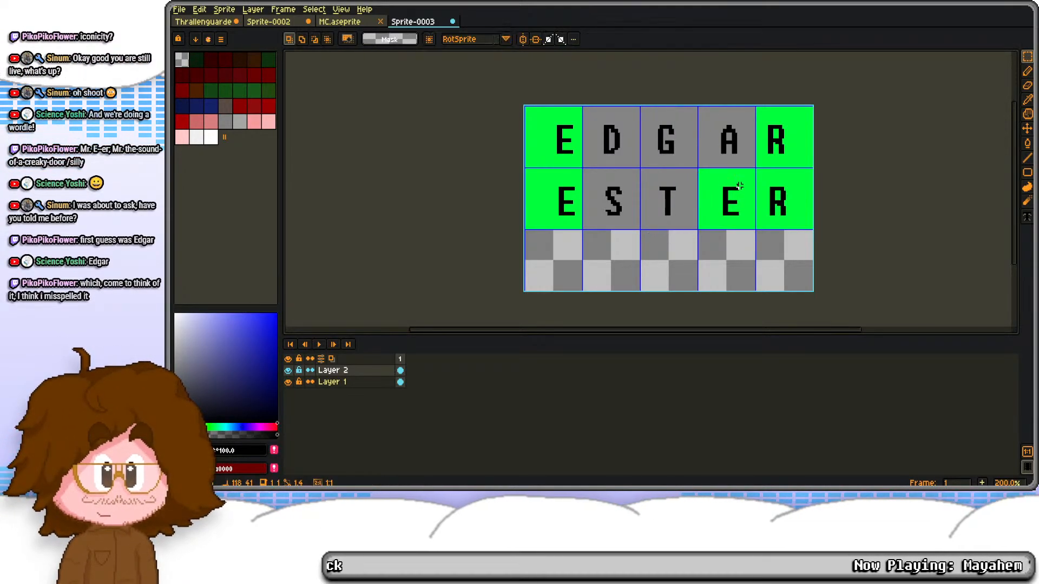
pyautogui.moveTo(536, 104); pyautogui.dragTo(591, 255)
pyautogui.moveTo(572, 217); pyautogui.dragTo(561, 217)
pyautogui.click(644, 204)
# Step: Move the two R letters rightward in the last column and nudge the G and T to centre them in their tiles
pyautogui.moveTo(757, 108); pyautogui.dragTo(812, 259)
pyautogui.moveTo(789, 206); pyautogui.dragTo(793, 206)
pyautogui.click(833, 166)
pyautogui.moveTo(762, 105); pyautogui.dragTo(817, 179)
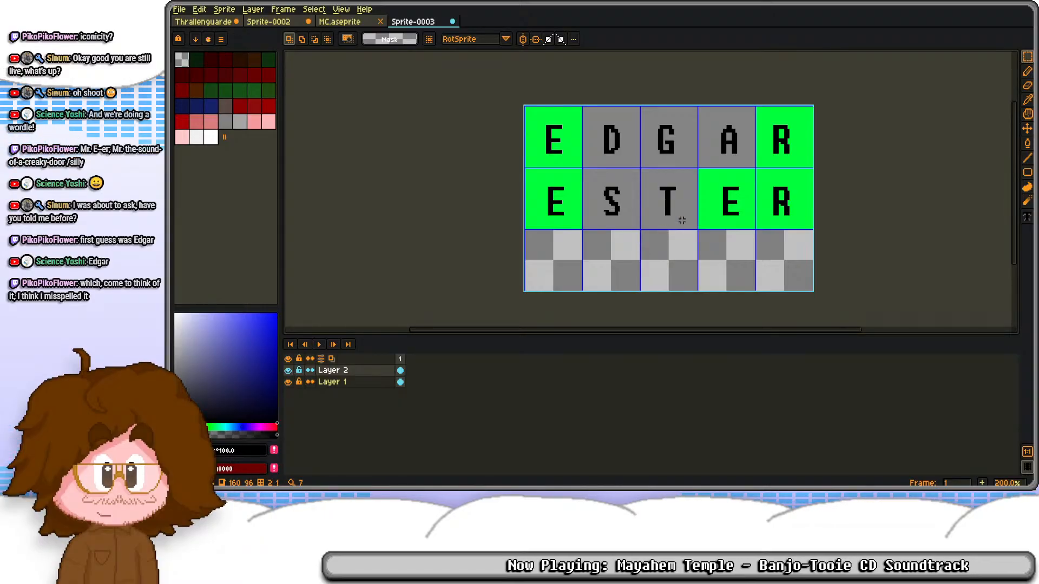
pyautogui.moveTo(644, 175); pyautogui.dragTo(693, 236)
pyautogui.moveTo(645, 116); pyautogui.dragTo(688, 161)
pyautogui.press('Right')
pyautogui.click(740, 186)
pyautogui.press('Right')
pyautogui.click(727, 152)
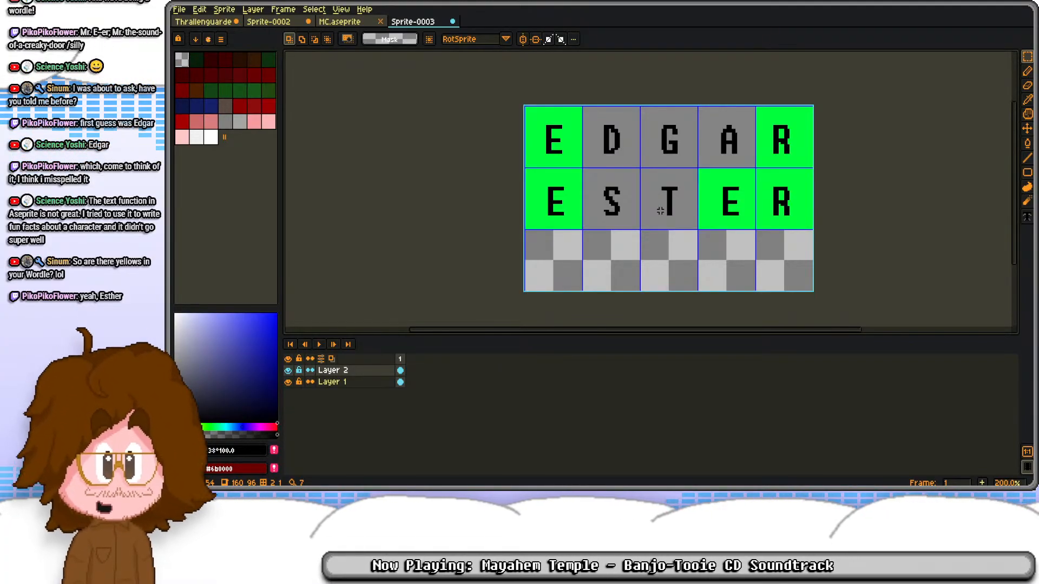
# Step: Dock Sprite-0003 as a separate view beside the other sprites and return to the Thrallenguarde sprite
pyautogui.moveTo(432, 23); pyautogui.dragTo(990, 163)
pyautogui.scroll(-1, 930, 166)
pyautogui.click(621, 179)
pyautogui.scroll(-1, 617, 175)
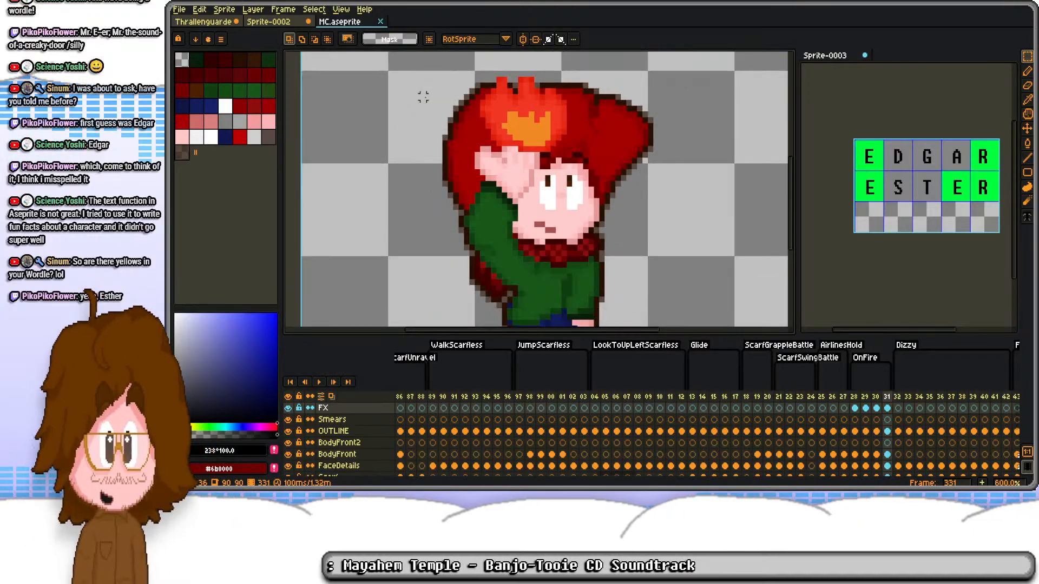
pyautogui.click(223, 25)
pyautogui.scroll(-4, 553, 176)
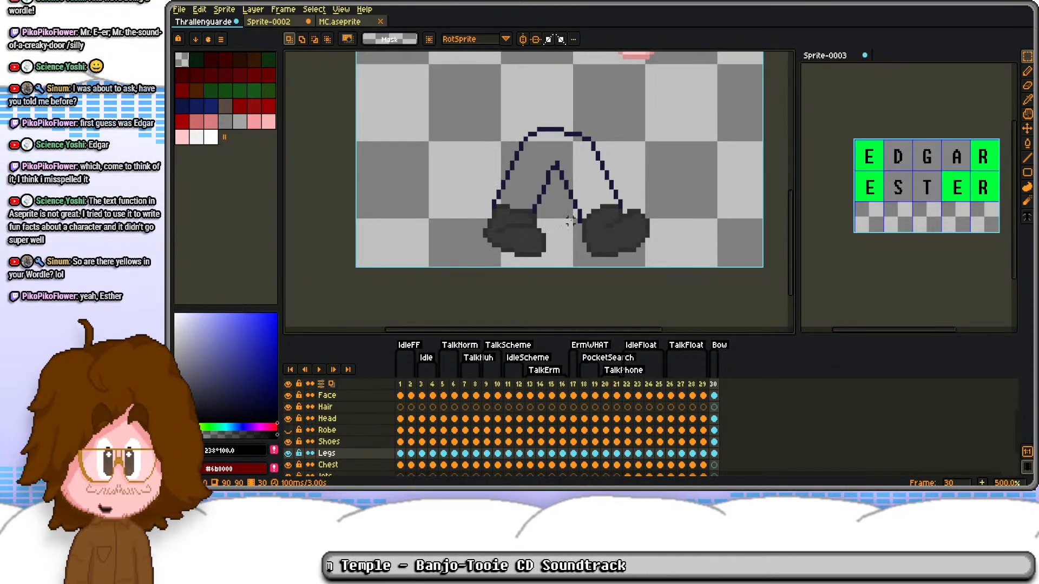
# Step: Sample the legs' dark outline colour and draw a short crease line up from the inner leg on frame 30
pyautogui.scroll(3, 556, 164)
pyautogui.press('i')
pyautogui.click(559, 159)
pyautogui.press('b')
pyautogui.moveTo(552, 147); pyautogui.dragTo(540, 133)
# Step: Sample the blue leg colour from frame 29 and fill the leg outline on frame 30 of the Legs layer
pyautogui.click(703, 454)
pyautogui.press('i')
pyautogui.click(536, 161)
pyautogui.press('g')
pyautogui.click(714, 455)
pyautogui.click(617, 202)
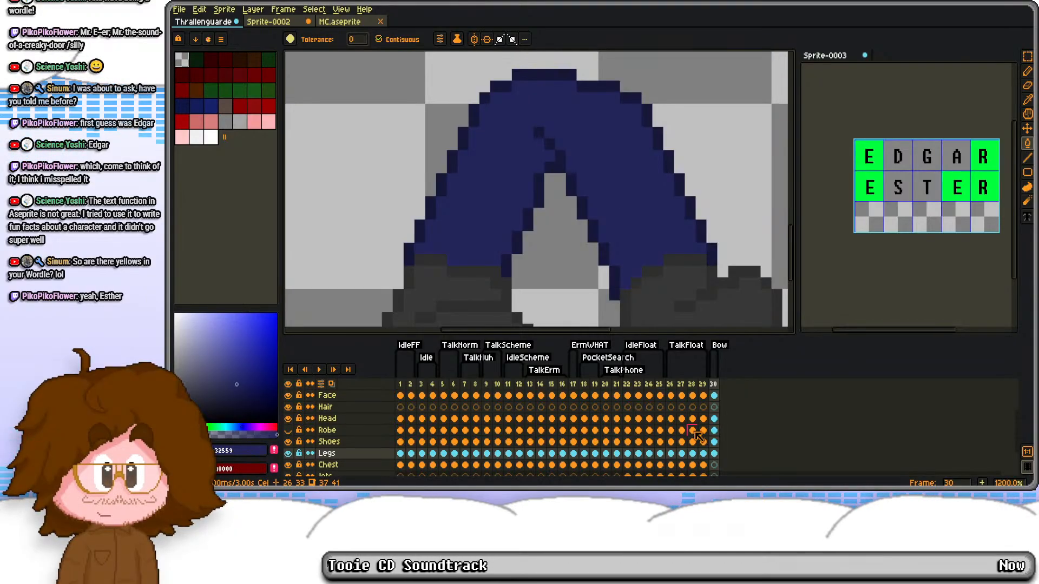
# Step: Sample the darker leg colour #1e1f52 from frame 29, return to frame 30 and show the Robe layer
pyautogui.click(703, 454)
pyautogui.press('b')
pyautogui.keyDown('alt'); pyautogui.click(568, 101); pyautogui.keyUp('alt')
pyautogui.click(715, 455)
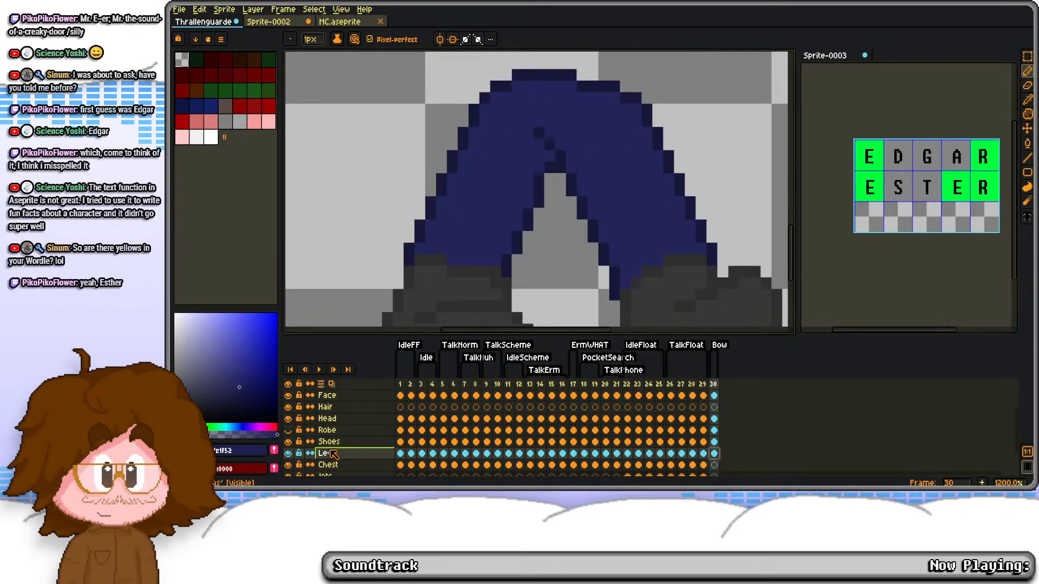
pyautogui.click(288, 430)
pyautogui.scroll(-1, 562, 195)
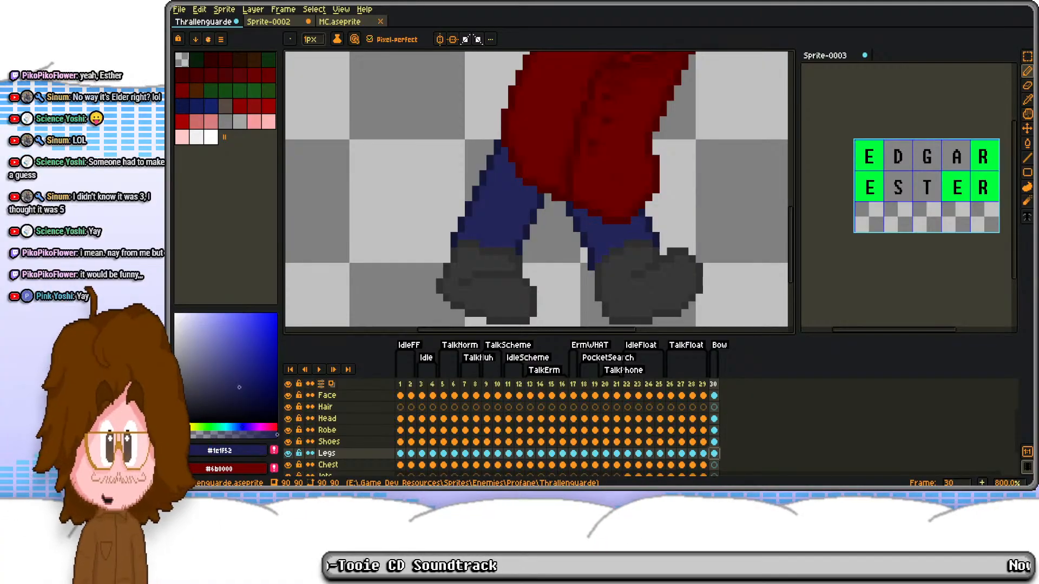
# Step: Move Sprite-0003 from the side view back to a tab alongside the other open sprites
pyautogui.click(865, 211)
pyautogui.scroll(1, 897, 216)
pyautogui.moveTo(897, 217); pyautogui.dragTo(913, 219)
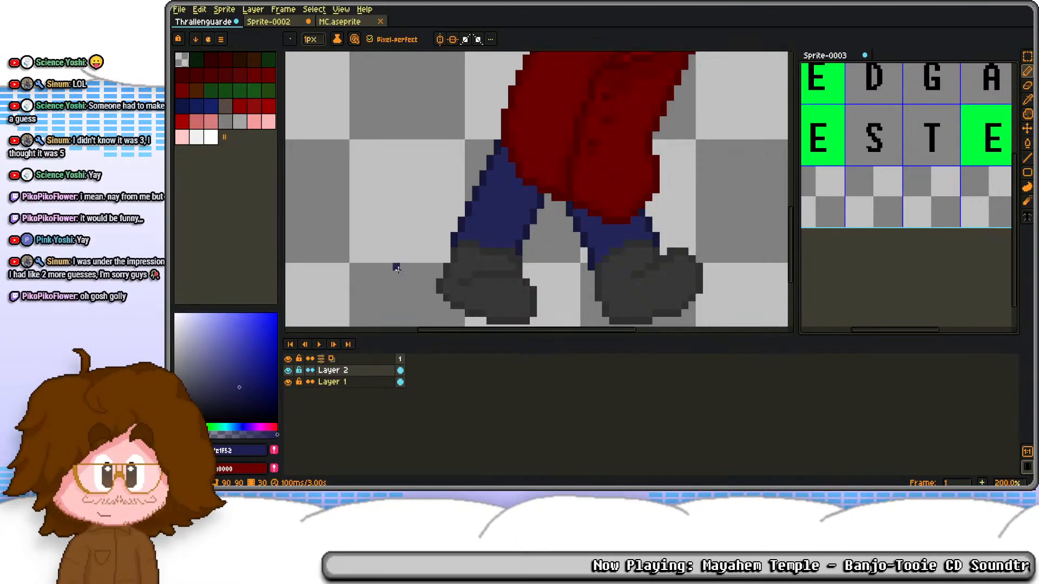
pyautogui.moveTo(940, 209); pyautogui.dragTo(925, 212)
pyautogui.scroll(-1, 925, 212)
pyautogui.moveTo(811, 65); pyautogui.dragTo(453, 22)
pyautogui.scroll(2, 579, 201)
pyautogui.scroll(-1, 575, 186)
pyautogui.scroll(1, 578, 190)
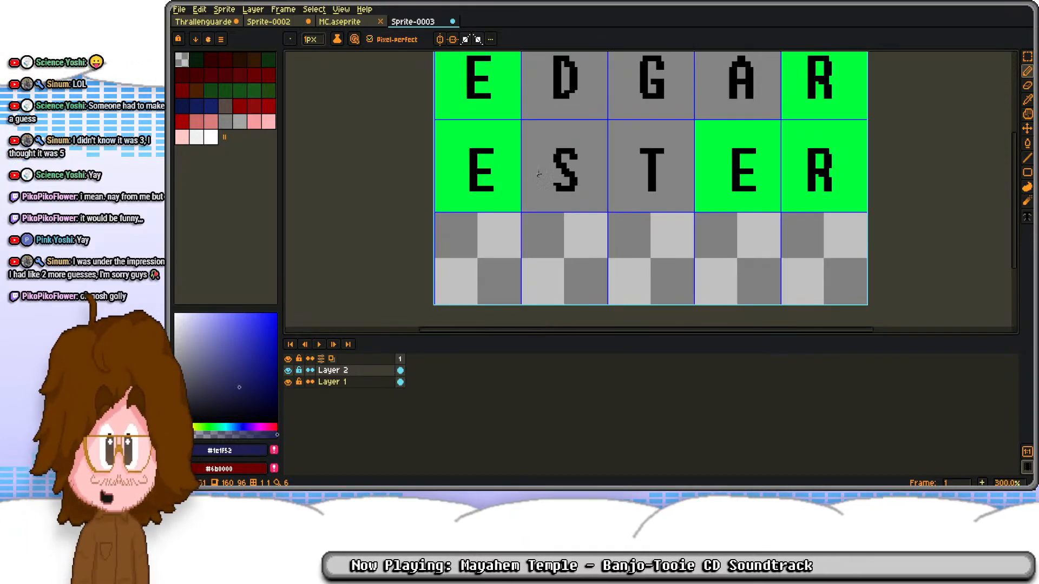
# Step: Sample the tile green #00ff3b and the tile grey #858585, and fill the third row's middle tile with the grey
pyautogui.keyDown('alt'); pyautogui.click(508, 154); pyautogui.keyUp('alt')
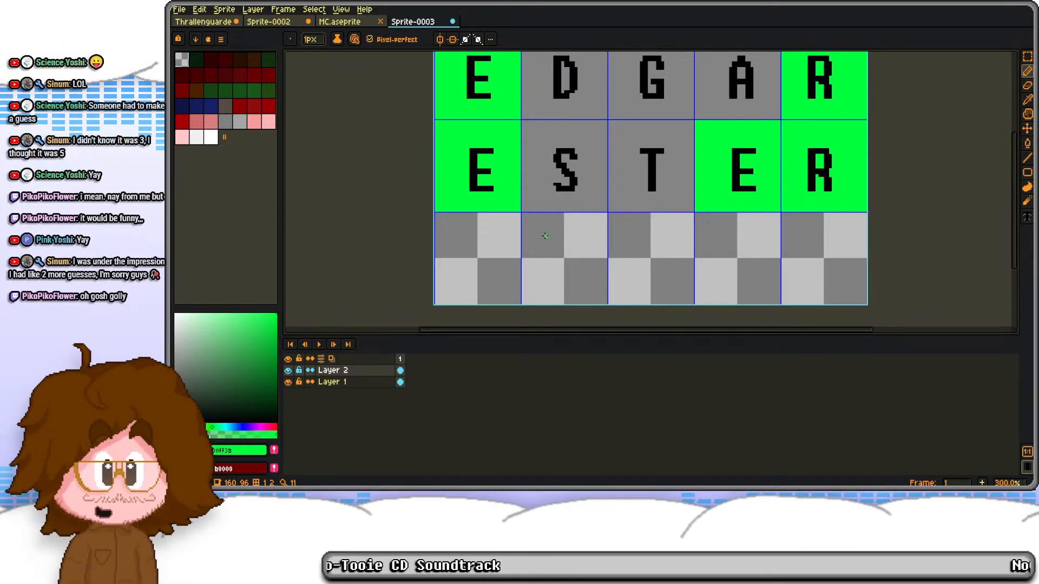
pyautogui.keyDown('alt'); pyautogui.rightClick(533, 181); pyautogui.keyUp('alt')
pyautogui.press('m')
pyautogui.moveTo(622, 241); pyautogui.dragTo(655, 267)
pyautogui.press('f')
pyautogui.press('g')
pyautogui.rightClick(642, 239)
# Step: Fill the first, second, fourth and fifth tiles of the third row with green #00ff3b and clear the selection
pyautogui.press('s')
pyautogui.doubleClick(564, 235)
pyautogui.press('f')
pyautogui.doubleClick(496, 245)
pyautogui.press('f')
pyautogui.click(795, 248)
pyautogui.doubleClick(757, 240)
pyautogui.press('f')
pyautogui.doubleClick(825, 251)
pyautogui.press('f')
pyautogui.hotkey('ctrl', 'd')
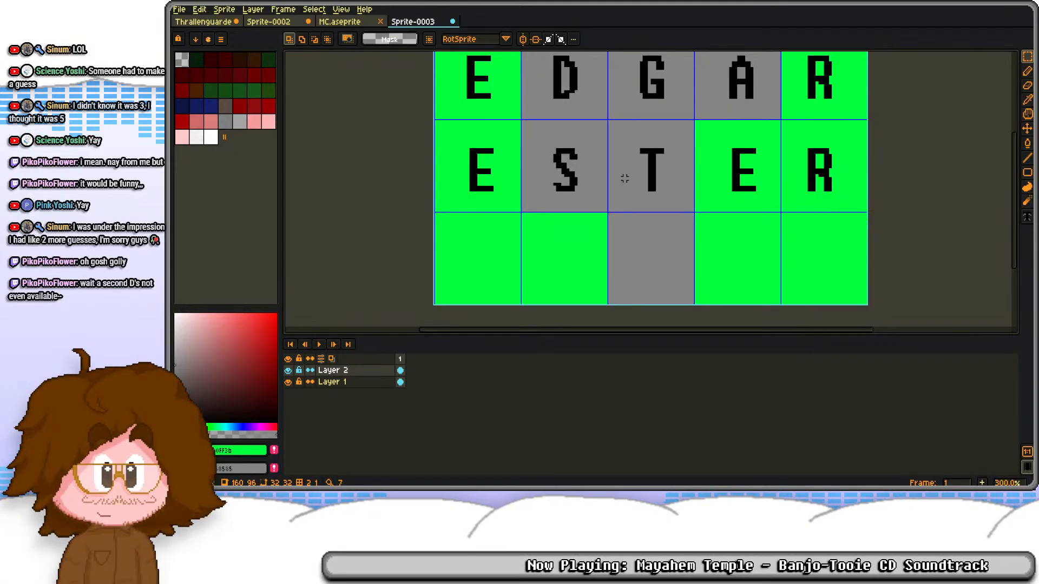
# Step: Try clearing the third row of tiles, undo the deletion and reselect the Layer 2 cel
pyautogui.scroll(1, 486, 165)
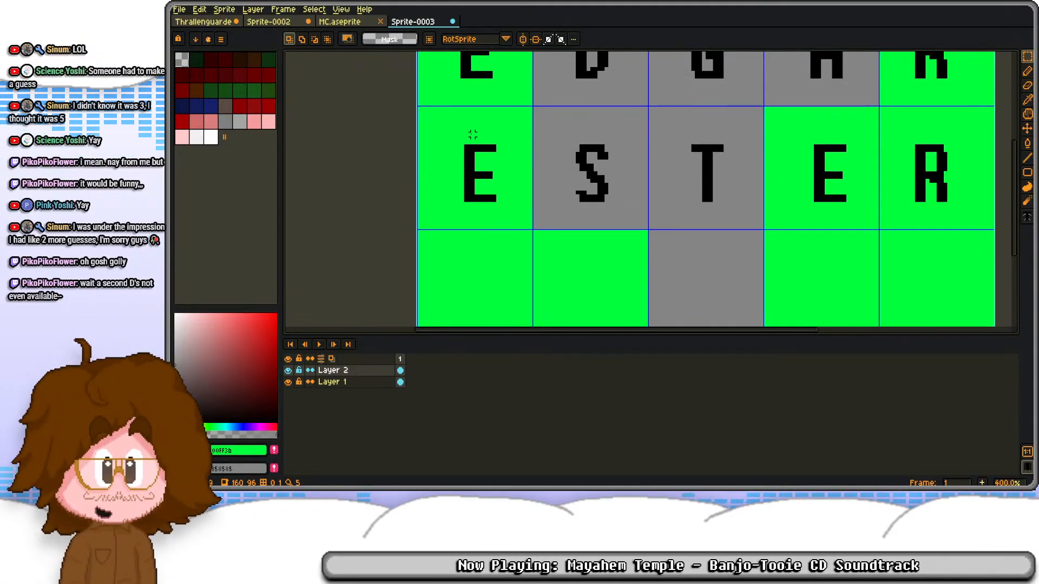
pyautogui.scroll(-1, 474, 138)
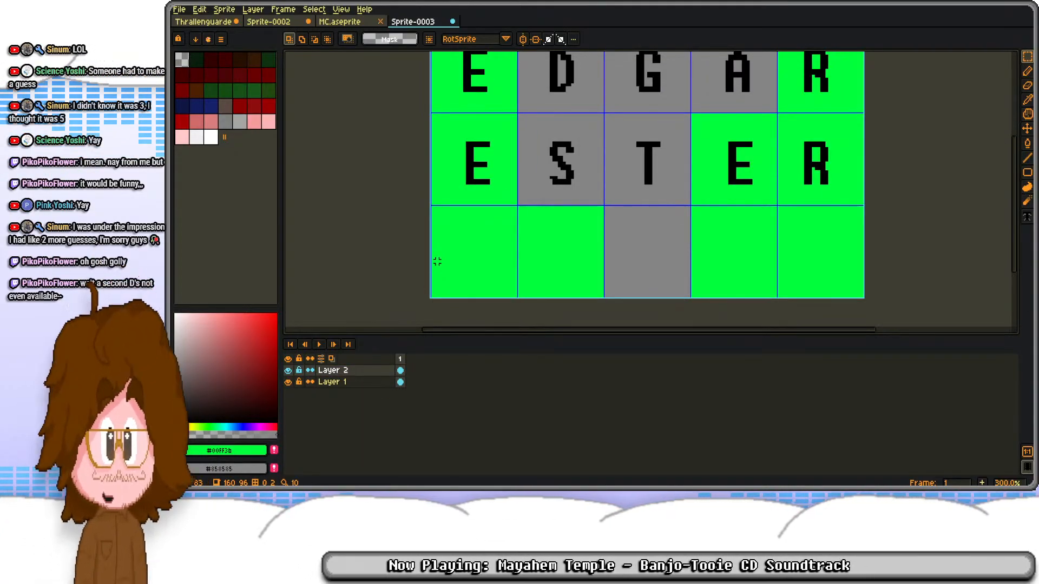
pyautogui.moveTo(408, 201); pyautogui.dragTo(1010, 324)
pyautogui.press('Delete')
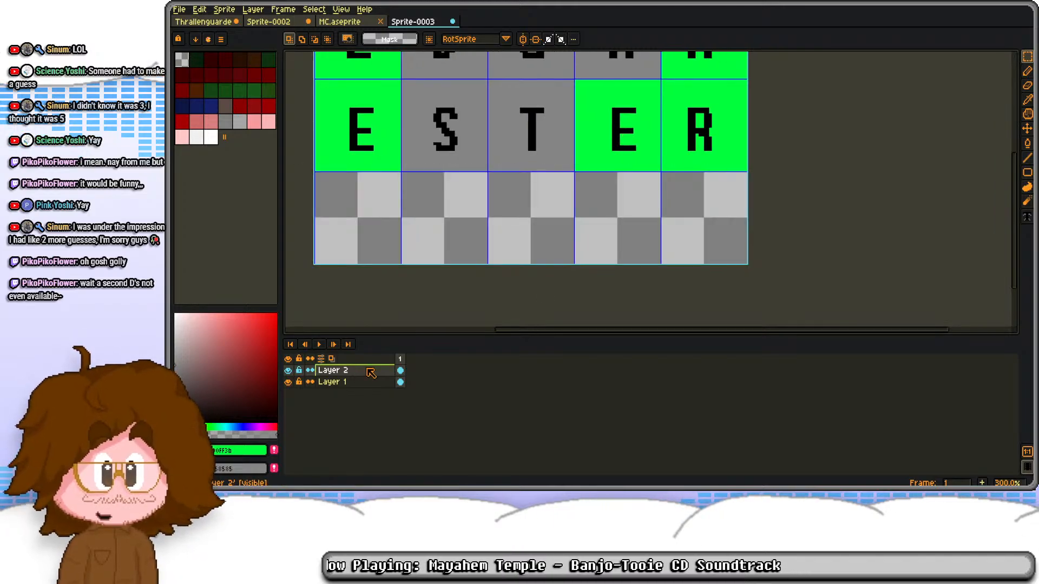
pyautogui.click(347, 383)
pyautogui.hotkey('ctrl', 'z')
pyautogui.hotkey('ctrl', 'z')
pyautogui.click(400, 371)
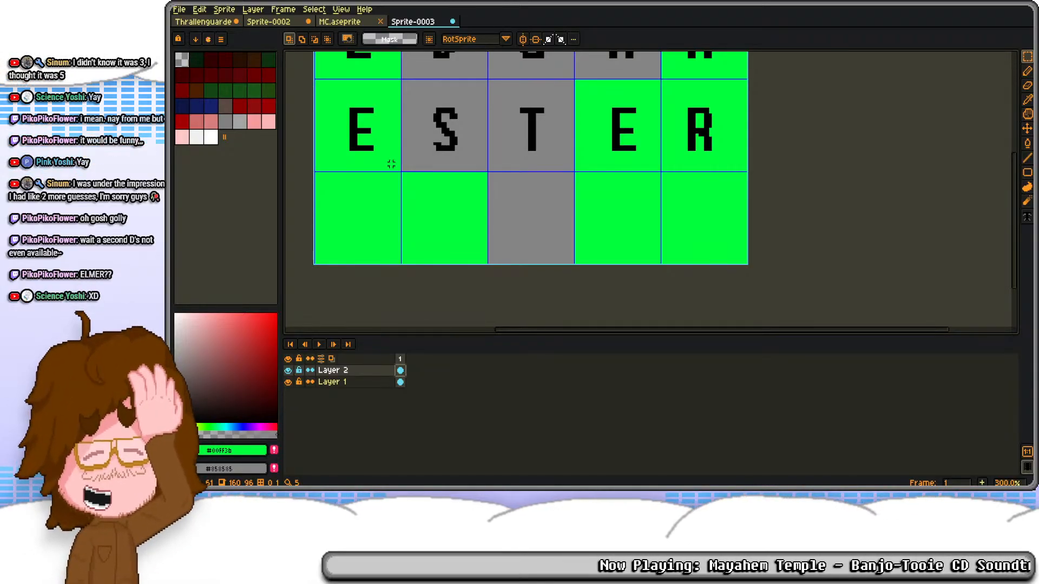
# Step: Increase the canvas height of Sprite-0003 to 128 px, adding space for a fourth row below the third
pyautogui.press('c')
pyautogui.click(943, 105)
pyautogui.write('128')
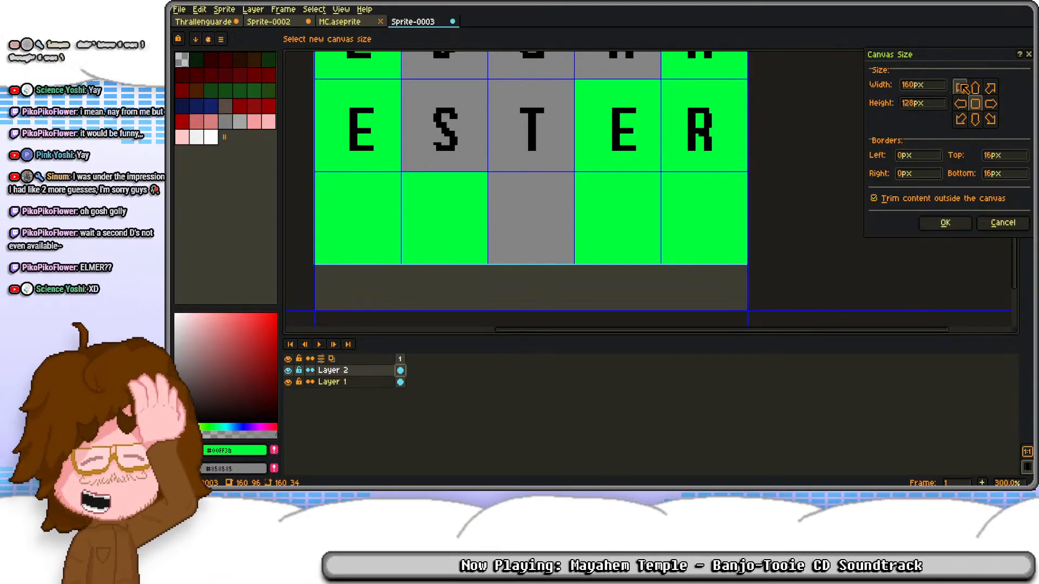
pyautogui.click(945, 222)
# Step: Copy the letter E from the first column into the first tile of the third row
pyautogui.moveTo(403, 230); pyautogui.dragTo(469, 196)
pyautogui.scroll(-1, 452, 157)
pyautogui.moveTo(412, 105); pyautogui.dragTo(431, 193)
pyautogui.click(488, 120)
# Step: Add a black letter L to the second tile of the third row and raise it level with the E
pyautogui.press('t')
pyautogui.moveTo(474, 165); pyautogui.dragTo(507, 226)
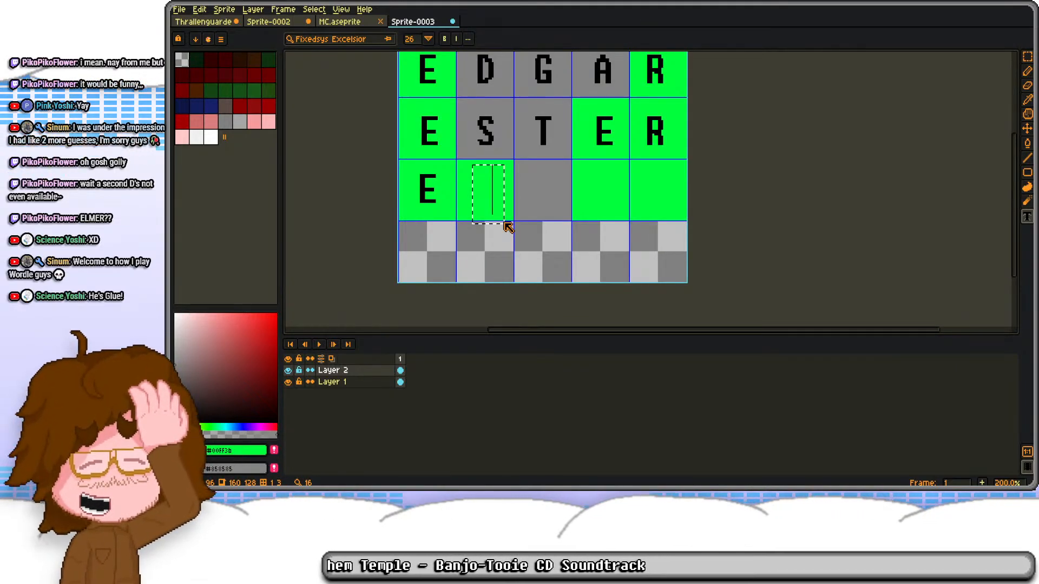
pyautogui.write('L')
pyautogui.press('Escape')
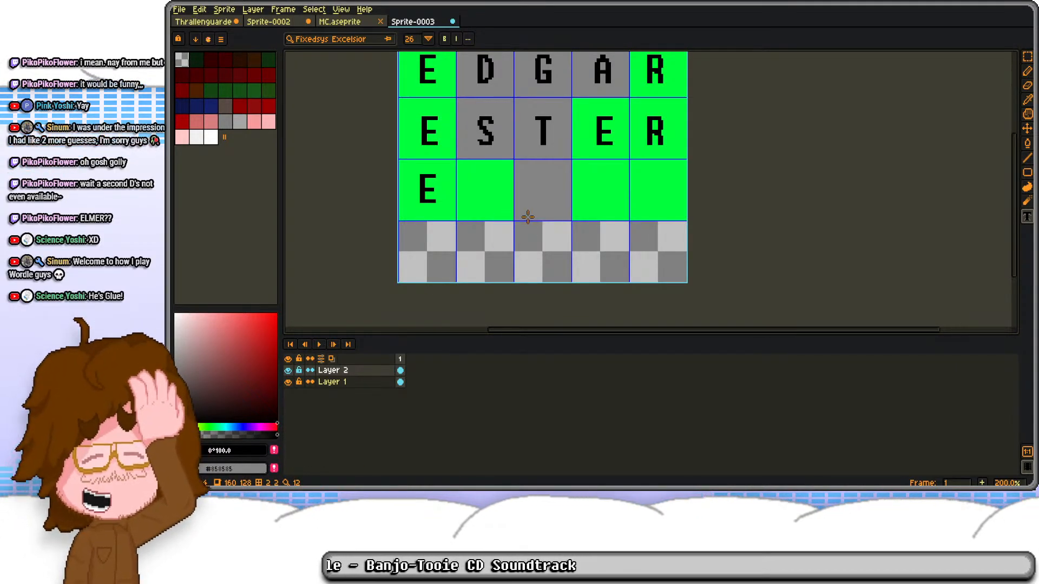
pyautogui.moveTo(473, 171); pyautogui.dragTo(511, 228)
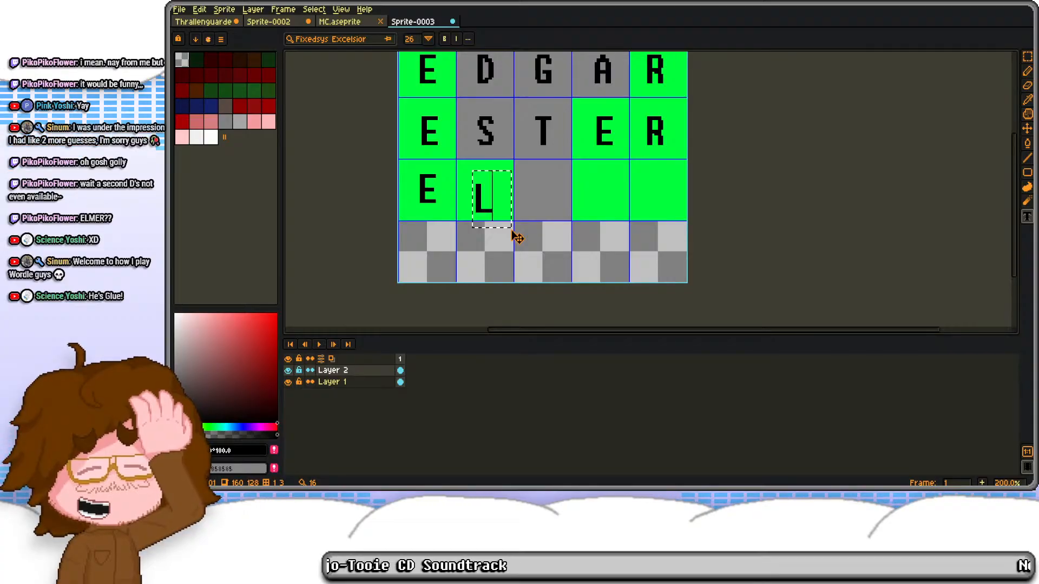
pyautogui.press('Return')
pyautogui.moveTo(496, 205); pyautogui.dragTo(497, 189)
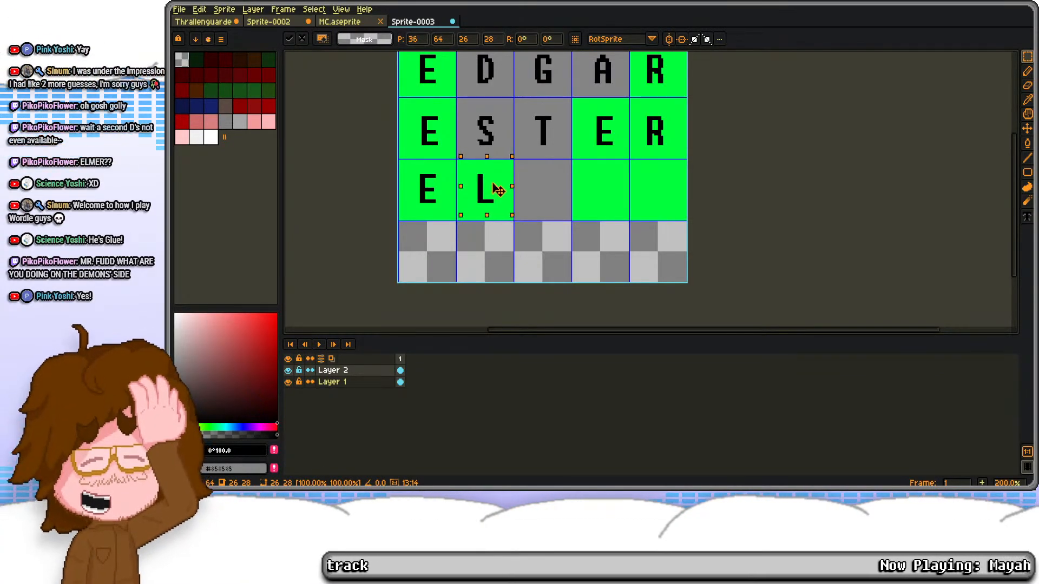
pyautogui.press('Return')
# Step: Copy the letter D from the first row into the middle tile of the third row
pyautogui.moveTo(481, 75); pyautogui.dragTo(482, 113)
pyautogui.moveTo(469, 86); pyautogui.dragTo(556, 228)
pyautogui.hotkey('ctrl', 'c')
pyautogui.hotkey('ctrl', 'v')
pyautogui.press('Return')
# Step: Copy the letters E and R from the end of the second row into the third row's last two tiles
pyautogui.moveTo(584, 138); pyautogui.dragTo(652, 222)
pyautogui.hotkey('ctrl', 'c')
pyautogui.hotkey('ctrl', 'v')
pyautogui.press('Return')
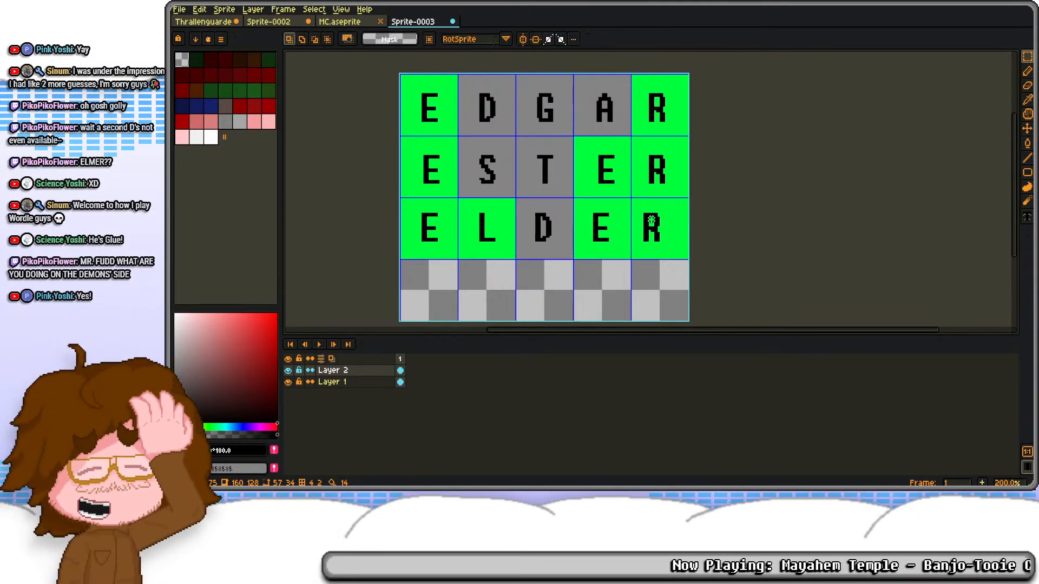
# Step: Sample the tile green #00ff3b and fill the empty fourth row with it on Layer 1
pyautogui.moveTo(548, 219); pyautogui.dragTo(556, 146)
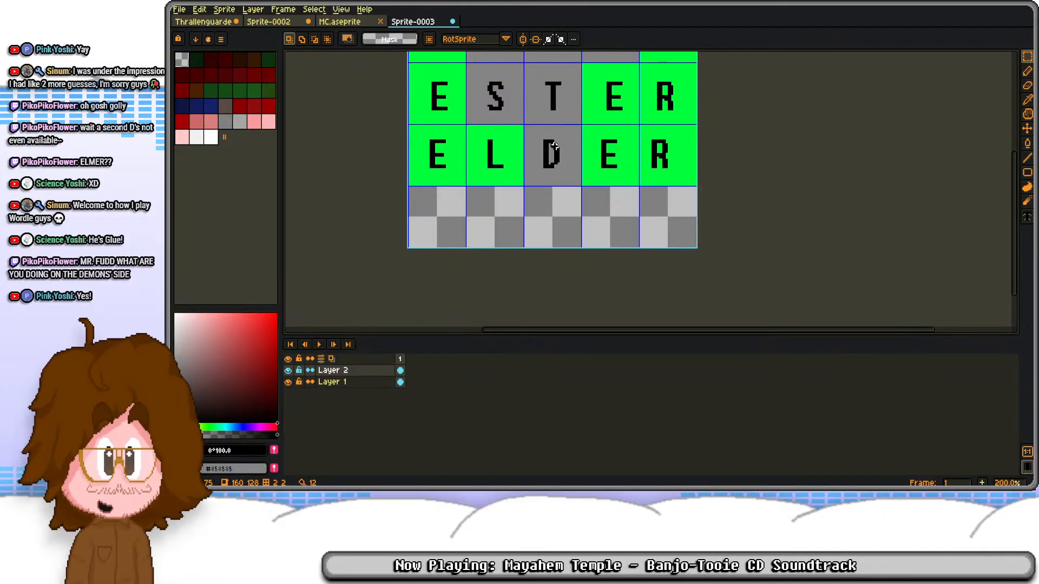
pyautogui.press('b')
pyautogui.keyDown('alt'); pyautogui.click(458, 148); pyautogui.keyUp('alt')
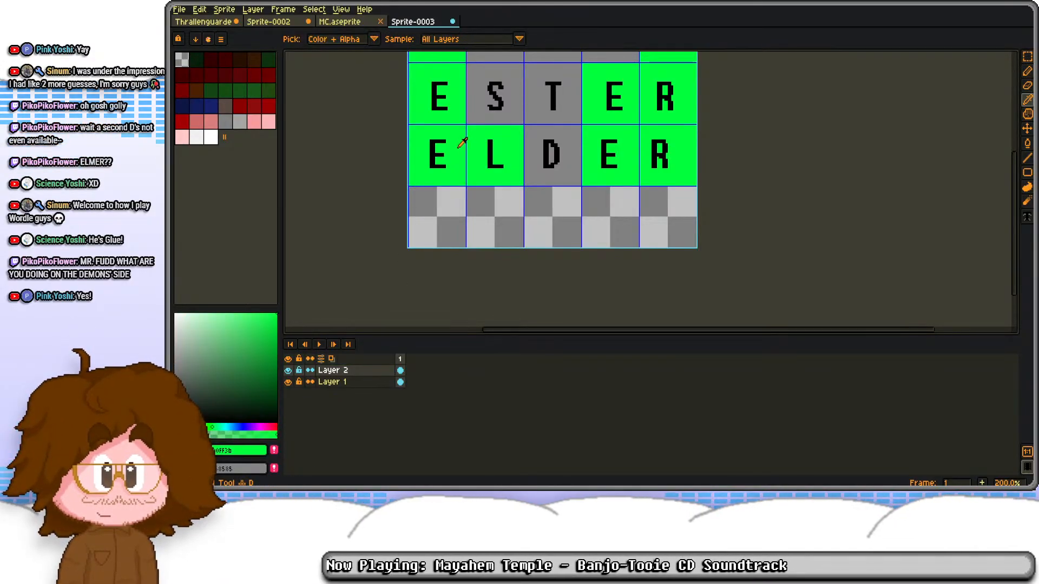
pyautogui.click(380, 386)
pyautogui.press('g')
pyautogui.click(445, 210)
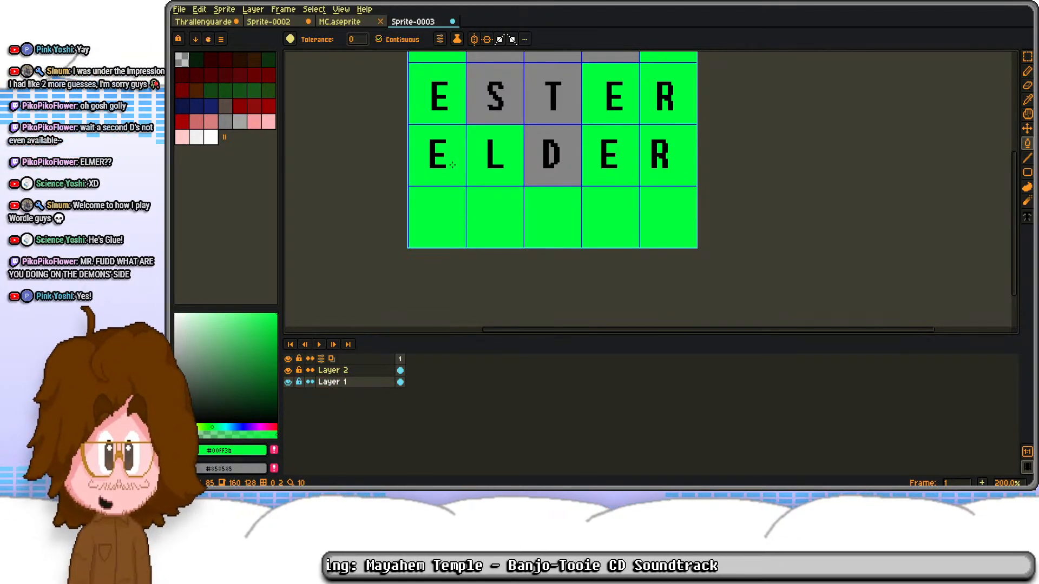
# Step: Copy the letters ELDER from the third row into the green fourth row on Layer 2
pyautogui.click(400, 370)
pyautogui.press('m')
pyautogui.moveTo(406, 130)
pyautogui.mouseDown()
pyautogui.moveTo(682, 179)
pyautogui.moveTo(667, 222)
pyautogui.mouseUp()
pyautogui.press('Return')
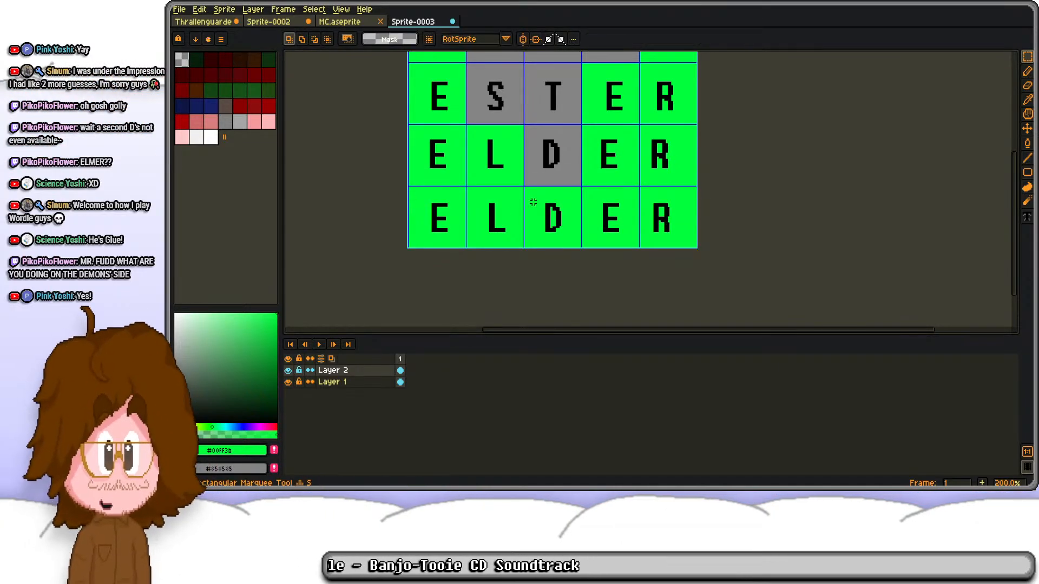
# Step: Replace the D in the fourth row's middle tile with a black letter M and raise it level with its neighbours
pyautogui.moveTo(531, 193); pyautogui.dragTo(577, 257)
pyautogui.press('Delete')
pyautogui.moveTo(273, 403); pyautogui.dragTo(296, 458)
pyautogui.press('t')
pyautogui.moveTo(535, 198); pyautogui.dragTo(574, 244)
pyautogui.write('M')
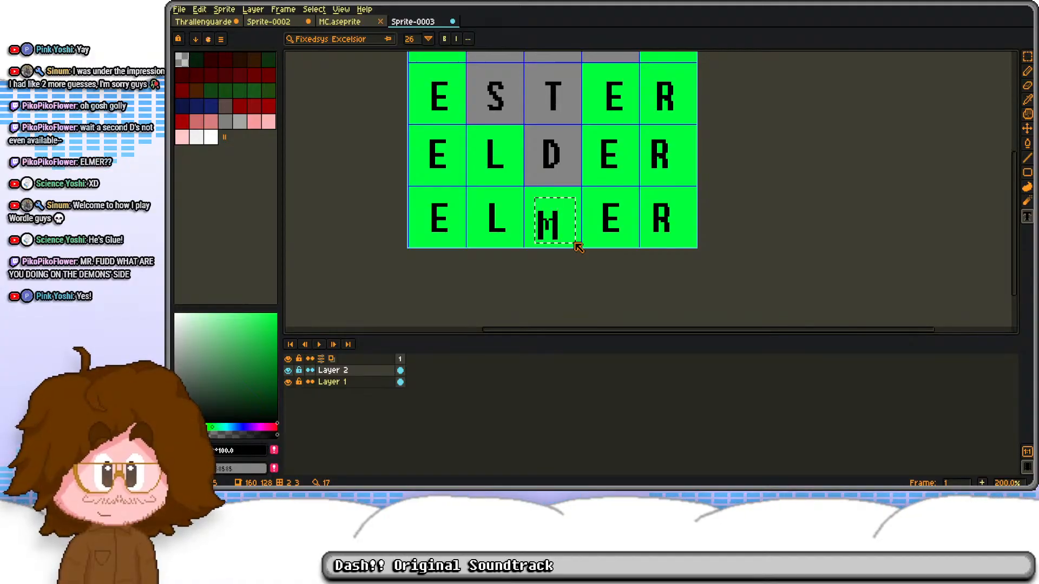
pyautogui.press('Return')
pyautogui.moveTo(560, 236); pyautogui.dragTo(560, 228)
pyautogui.click(570, 183)
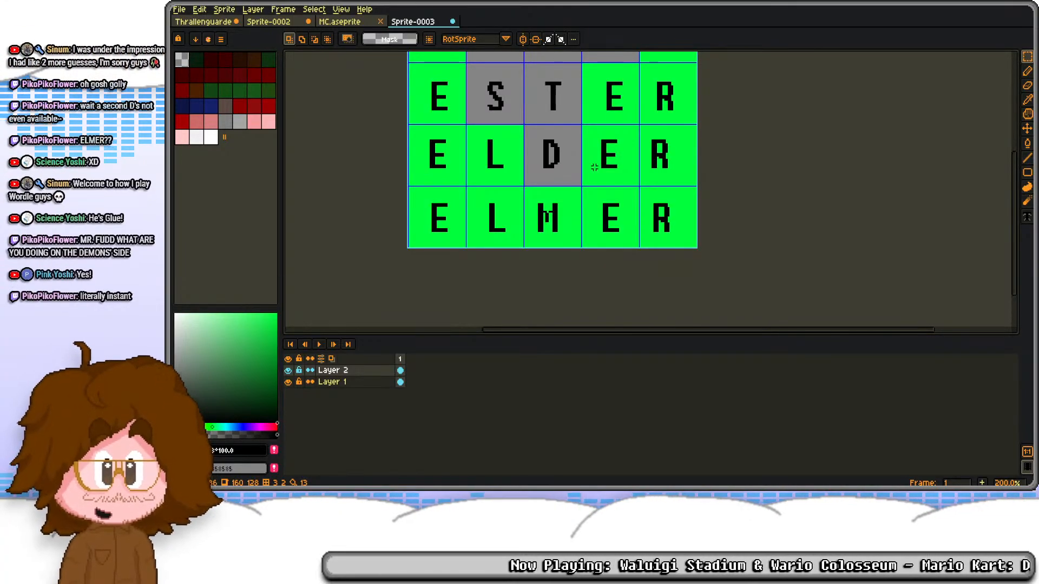
pyautogui.scroll(-1, 573, 179)
pyautogui.scroll(1, 597, 165)
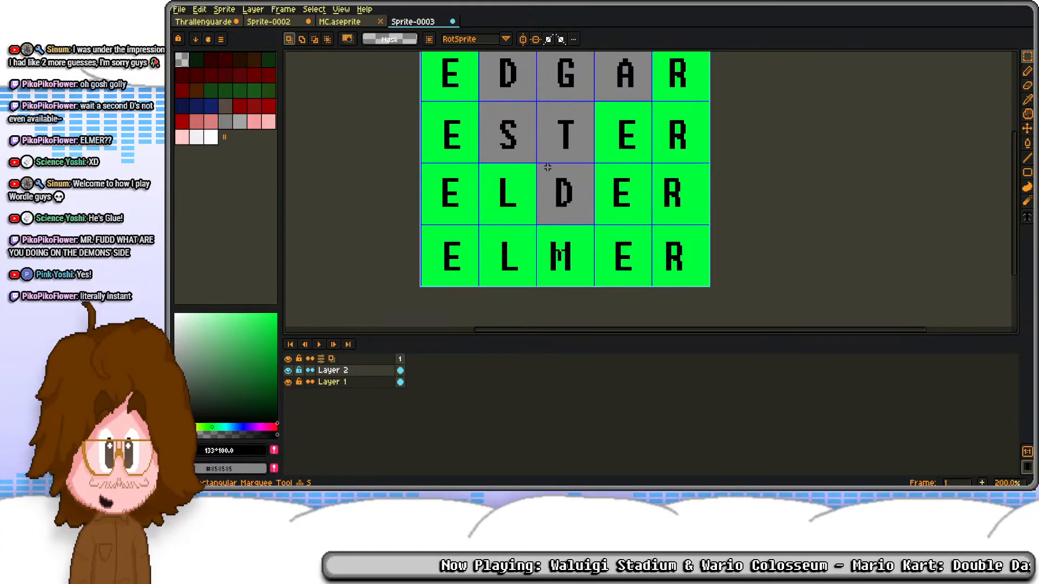
pyautogui.moveTo(487, 166); pyautogui.dragTo(533, 224)
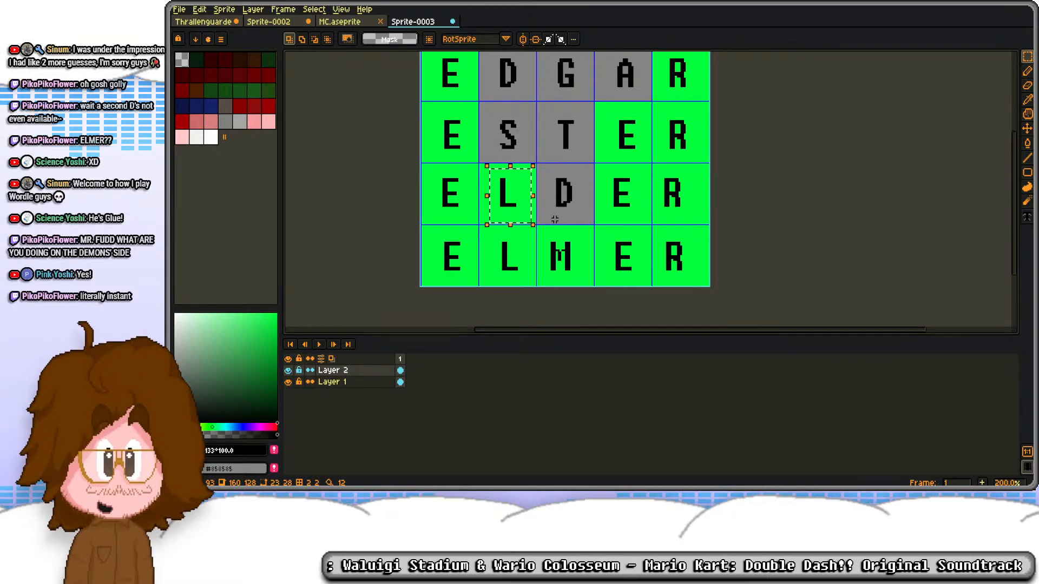
pyautogui.scroll(-1, 556, 179)
pyautogui.scroll(1, 556, 179)
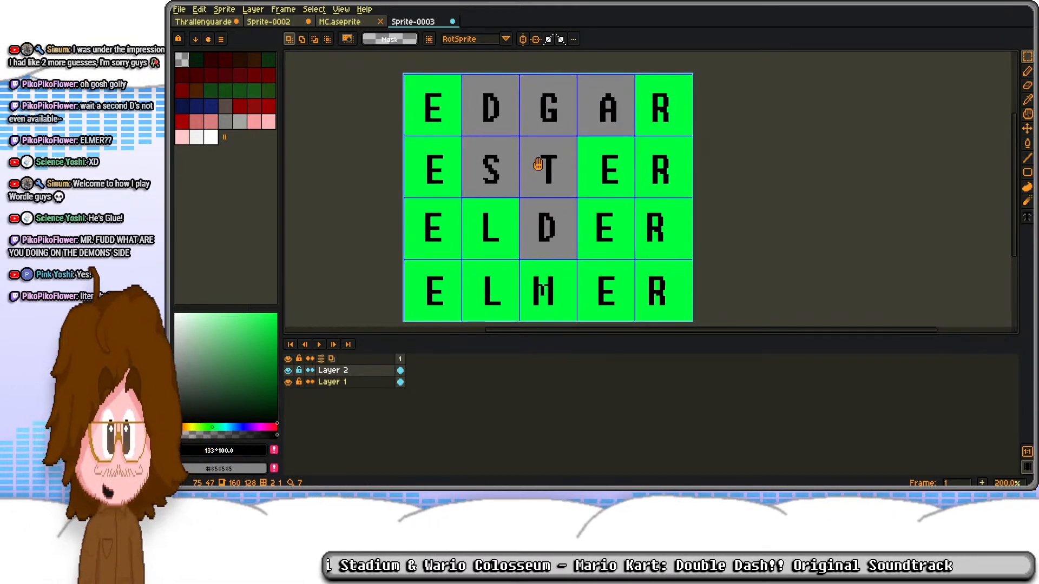
pyautogui.scroll(-1, 548, 167)
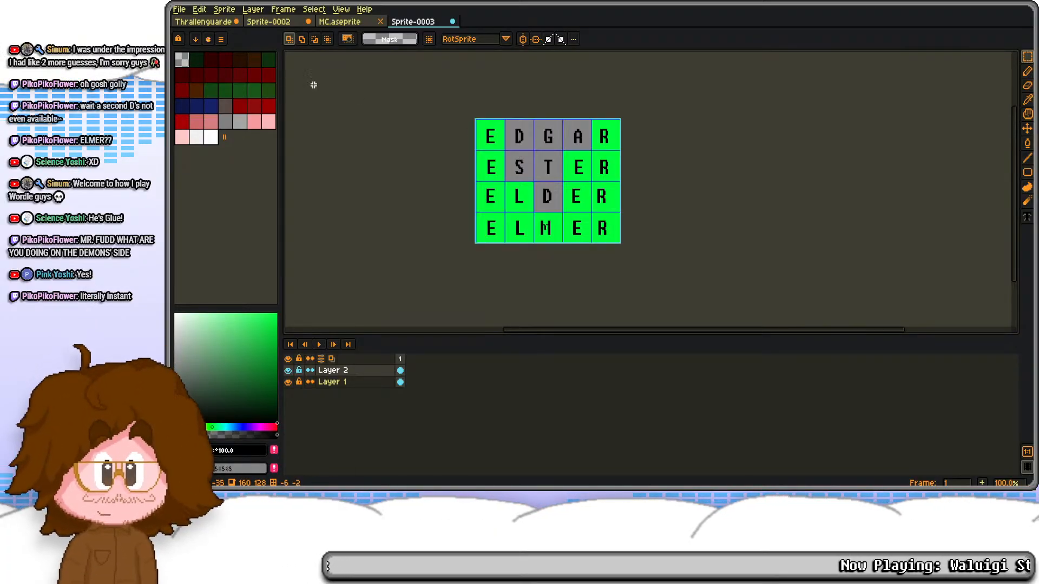
# Step: Switch to the Thrallenguarde sprite and lower the frame 30 Bow pose by one pixel across its layers
pyautogui.hotkey('ctrl', 'Tab')
pyautogui.scroll(-4, 626, 169)
pyautogui.moveTo(627, 169); pyautogui.dragTo(620, 185)
pyautogui.moveTo(714, 453)
pyautogui.mouseDown()
pyautogui.moveTo(719, 420)
pyautogui.moveTo(714, 465)
pyautogui.moveTo(718, 433)
pyautogui.mouseUp()
pyautogui.hotkey('ctrl', 'a')
pyautogui.press('Down')
pyautogui.press('Down')
pyautogui.hotkey('ctrl', 'd')
pyautogui.hotkey('ctrl', 'a')
pyautogui.press('Up')
pyautogui.hotkey('ctrl', 'd')
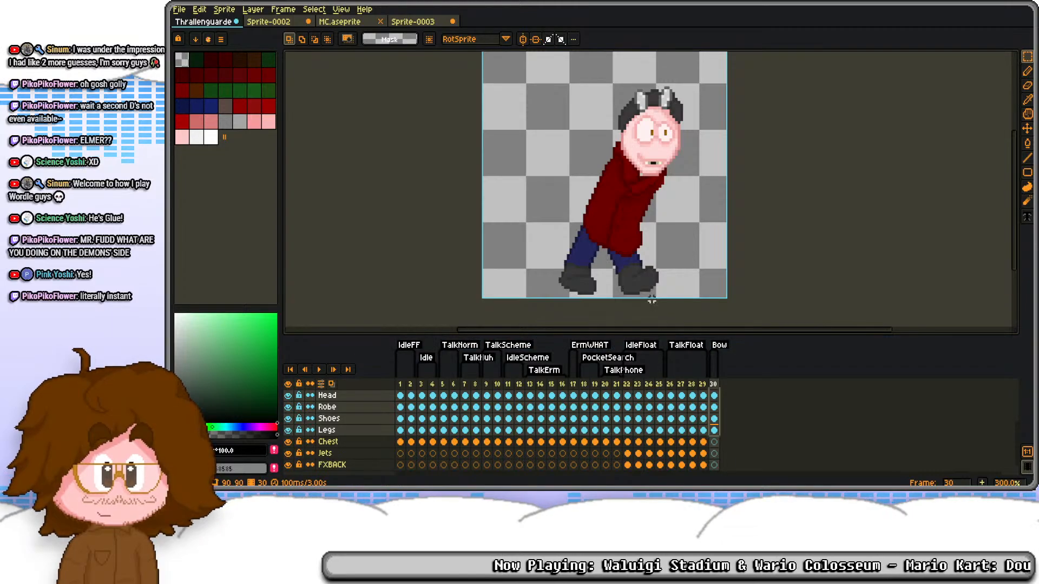
# Step: Touch up the robe's back shoulder edge on frame 30 of the Robe layer with dark red sampled from the robe
pyautogui.click(715, 397)
pyautogui.scroll(1, 716, 402)
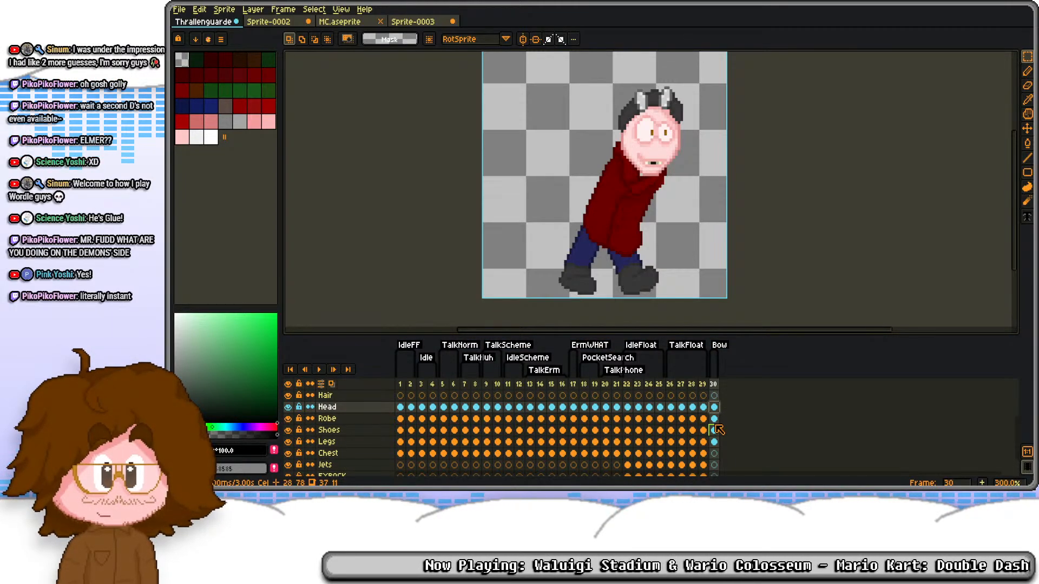
pyautogui.click(705, 418)
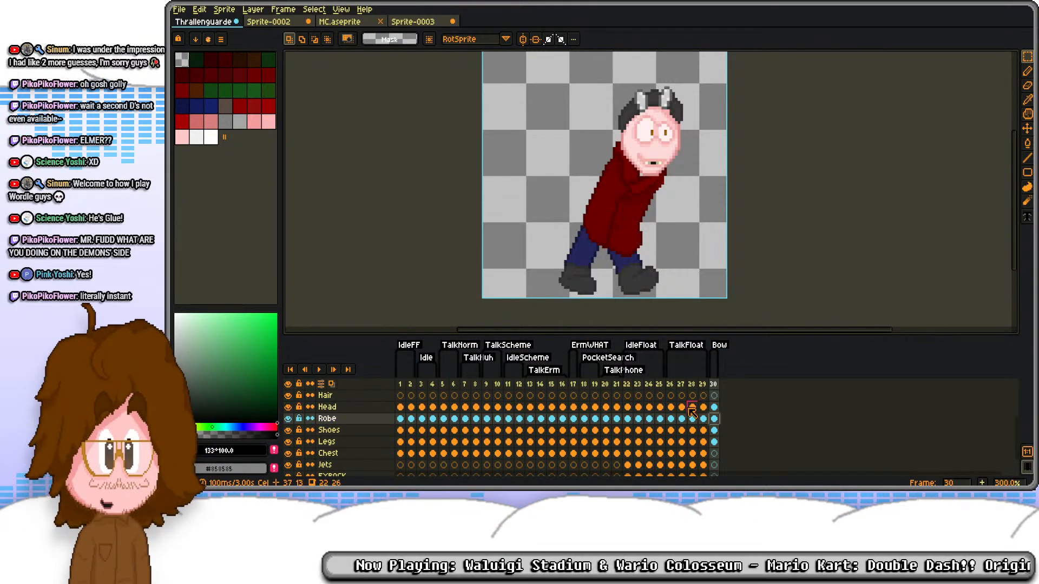
pyautogui.scroll(2, 594, 169)
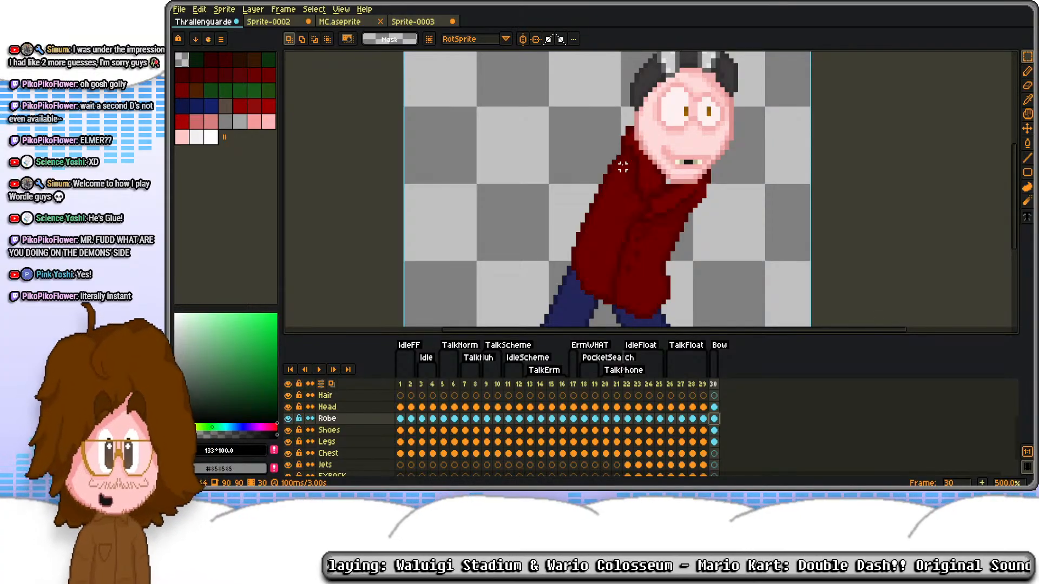
pyautogui.scroll(4, 637, 149)
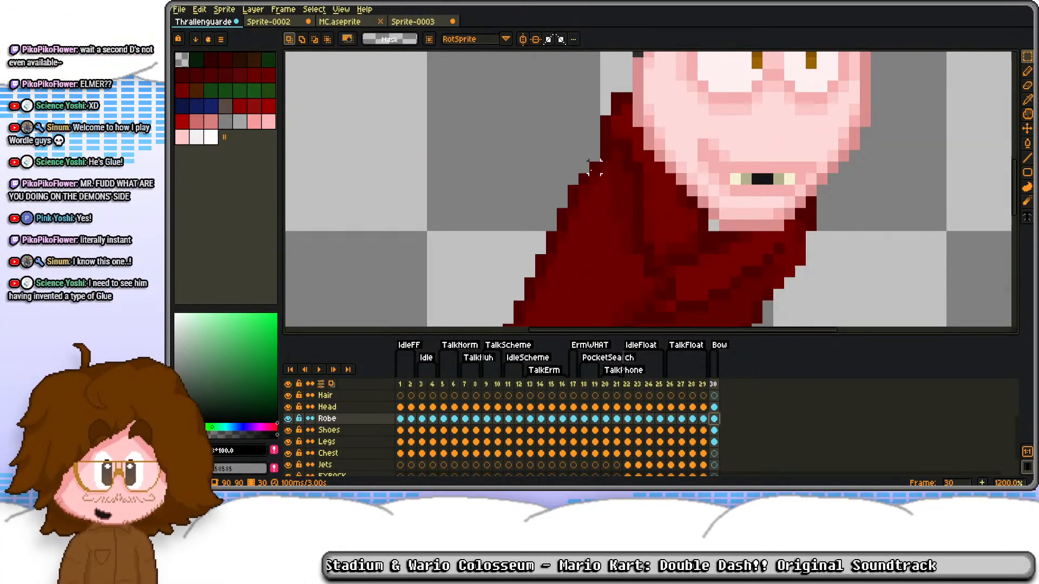
pyautogui.scroll(-3, 590, 176)
pyautogui.scroll(4, 585, 184)
pyautogui.press('b')
pyautogui.keyDown('alt'); pyautogui.click(578, 172); pyautogui.keyUp('alt')
pyautogui.moveTo(591, 148); pyautogui.dragTo(592, 132)
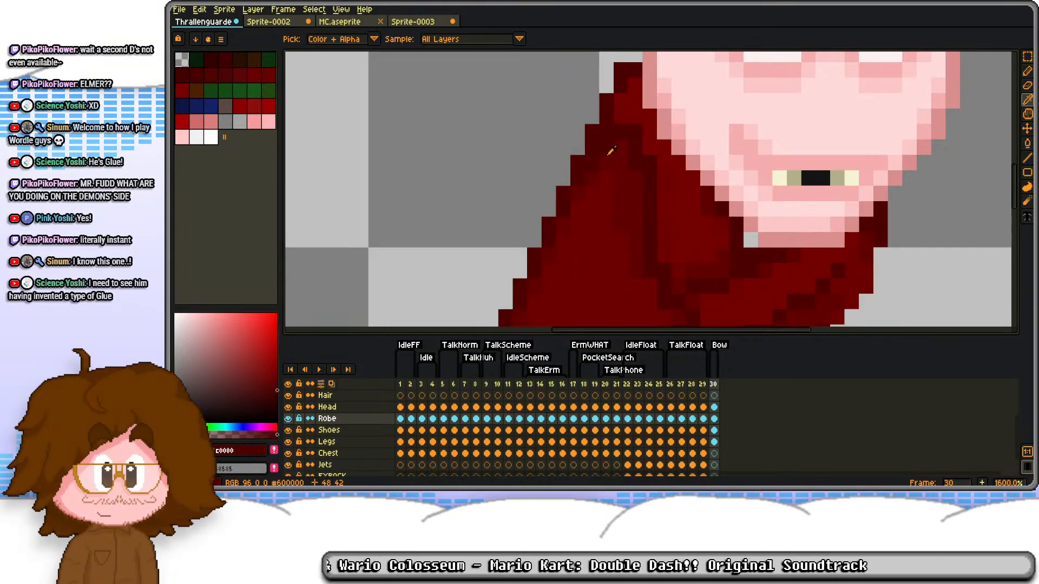
pyautogui.scroll(-5, 588, 178)
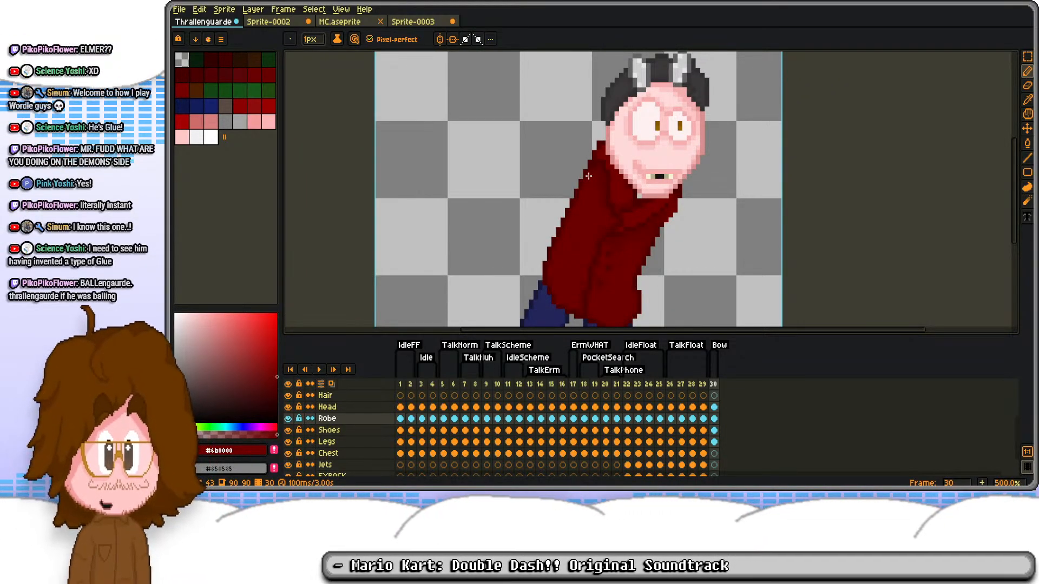
# Step: Examine the Face layer's expressions from frame 5 to frame 13 as candidates for the Bow pose
pyautogui.scroll(-2, 606, 198)
pyautogui.click(714, 409)
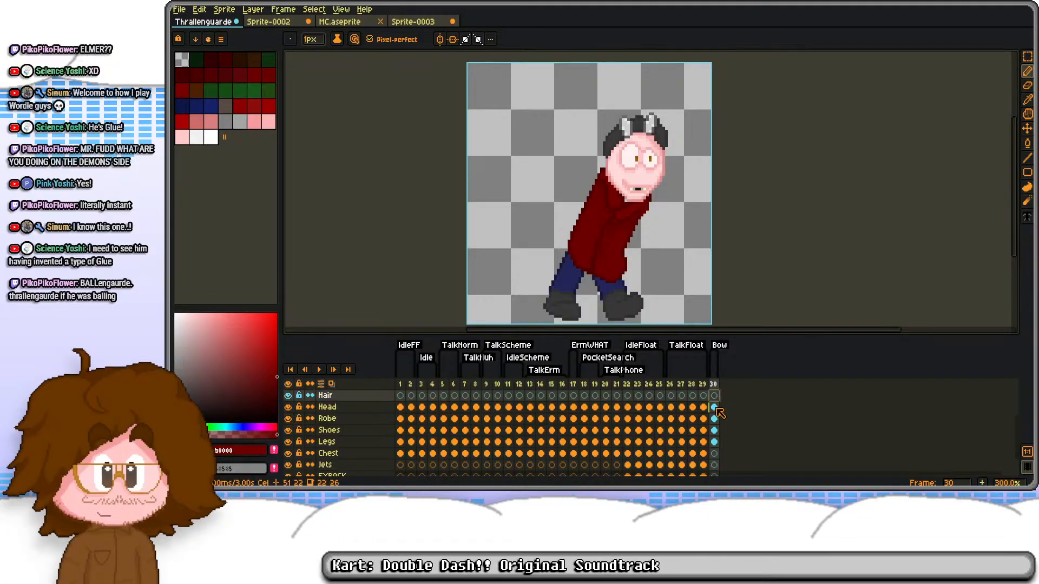
pyautogui.scroll(2, 719, 418)
pyautogui.click(455, 407)
pyautogui.click(443, 408)
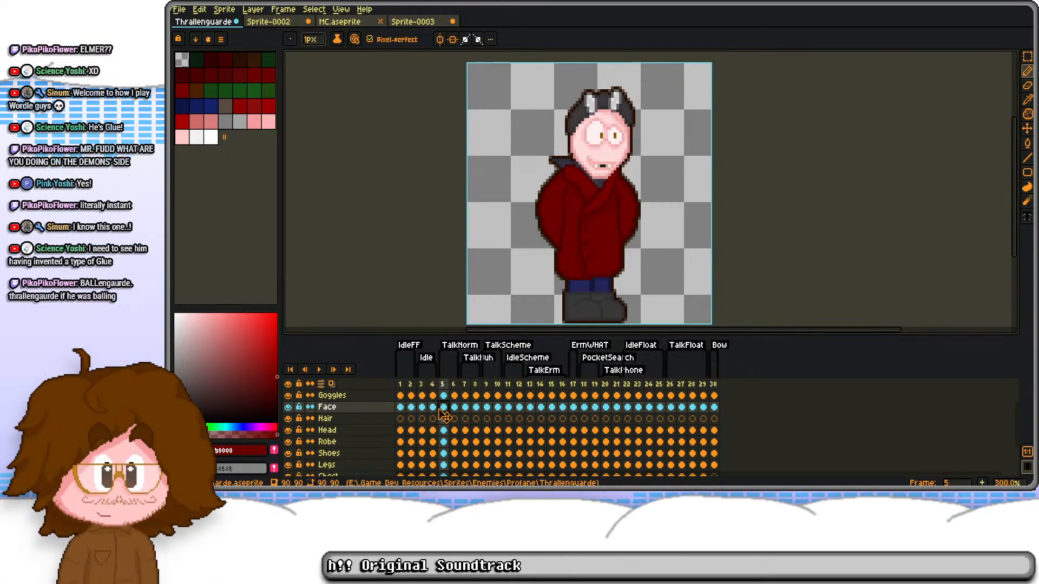
pyautogui.click(490, 409)
pyautogui.click(531, 409)
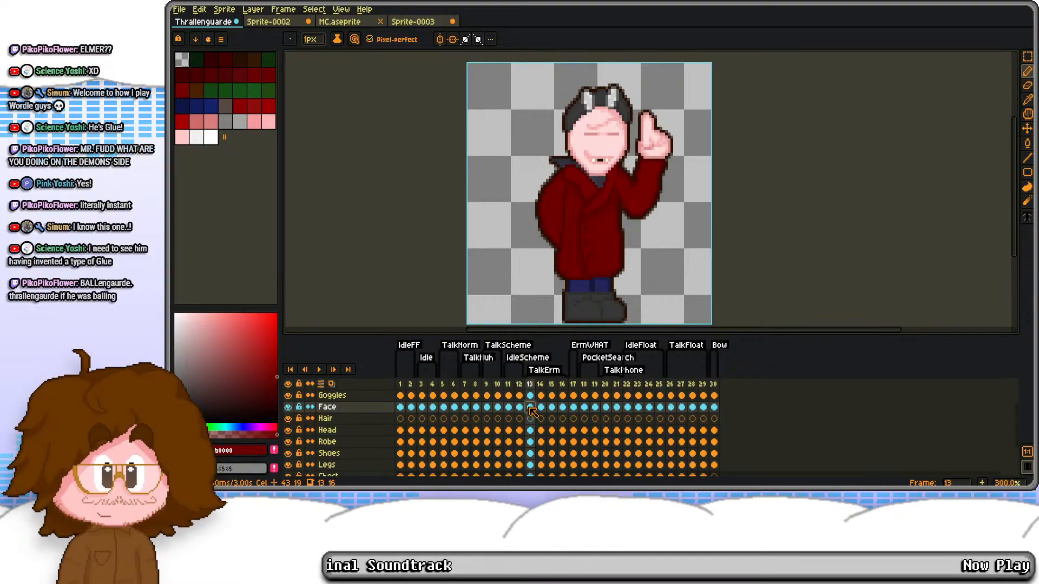
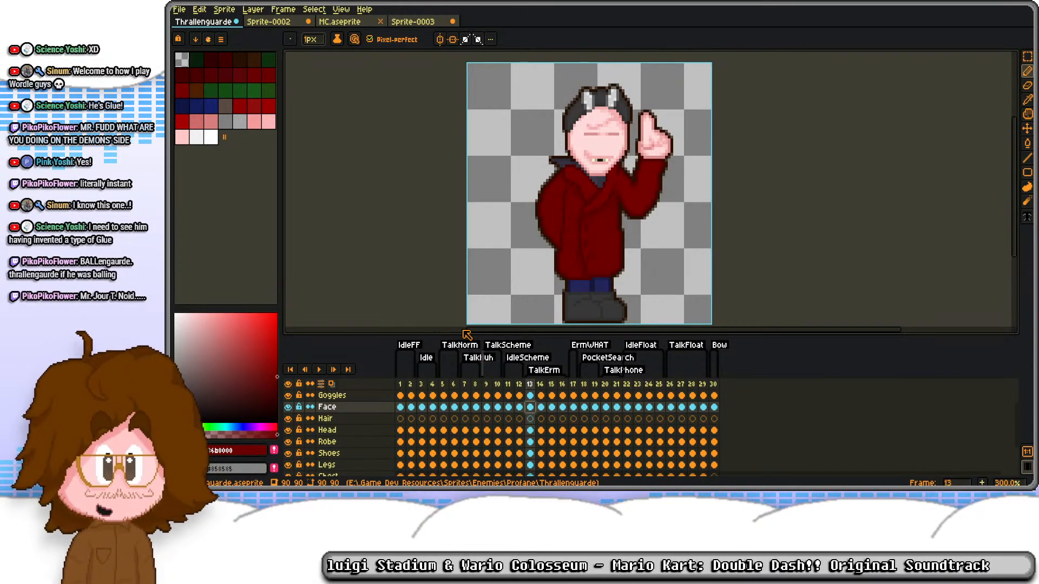
# Step: Look through the facial expressions on frames 11 to 25 for one that suits the Bow pose
pyautogui.click(658, 383)
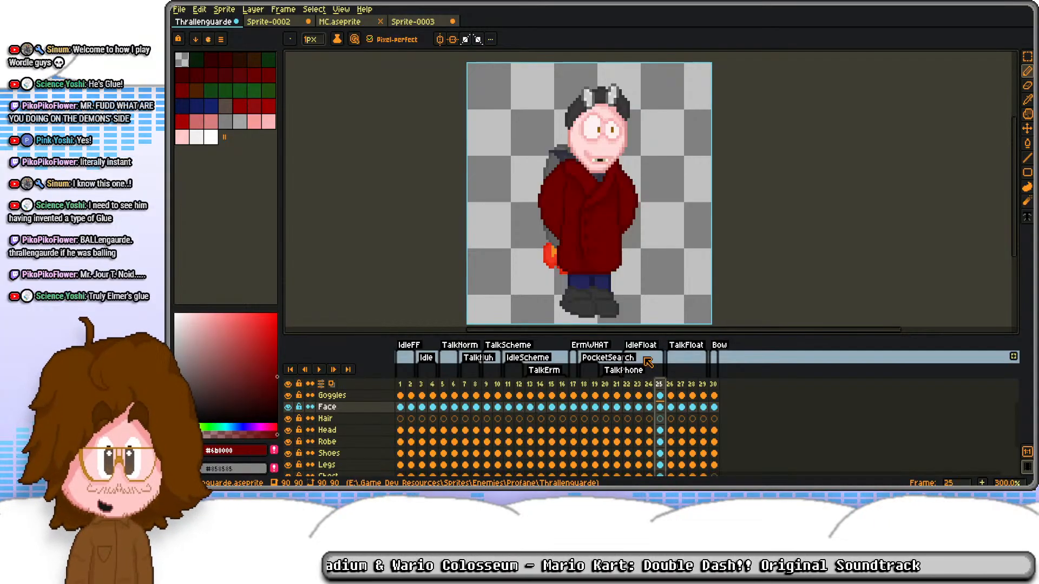
pyautogui.press('Right')
pyautogui.press('Right')
pyautogui.press('Right')
pyautogui.press('Right')
pyautogui.press('Right')
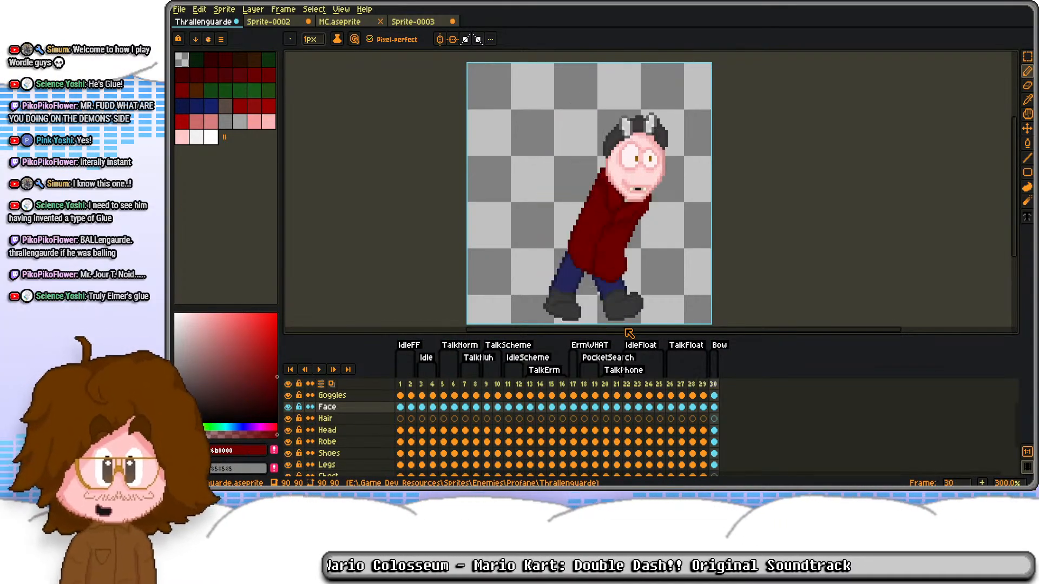
pyautogui.hotkey('ctrl', 'v')
pyautogui.hotkey('ctrl', 'z')
pyautogui.click(508, 384)
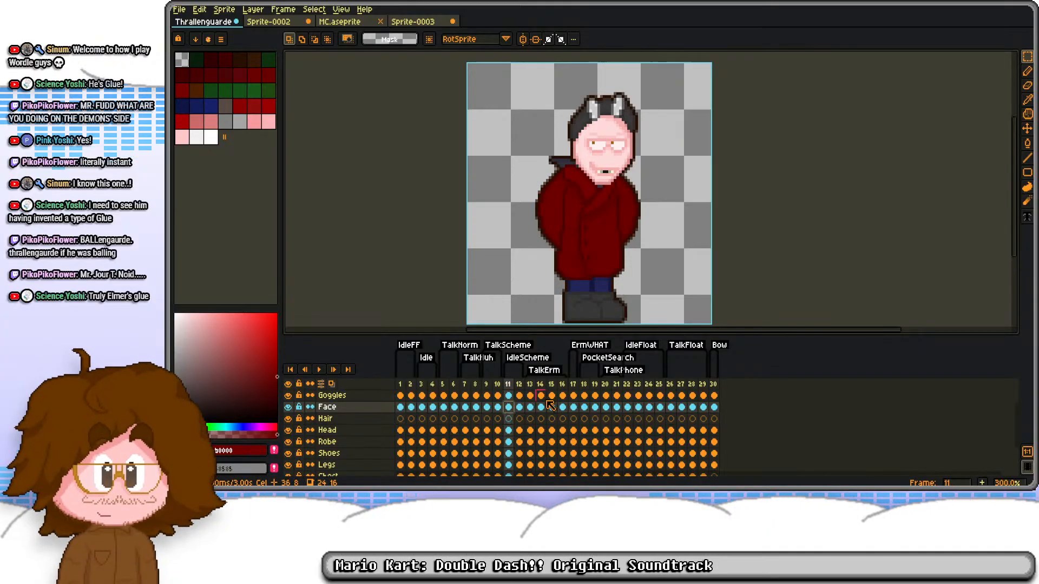
pyautogui.click(573, 407)
pyautogui.click(562, 410)
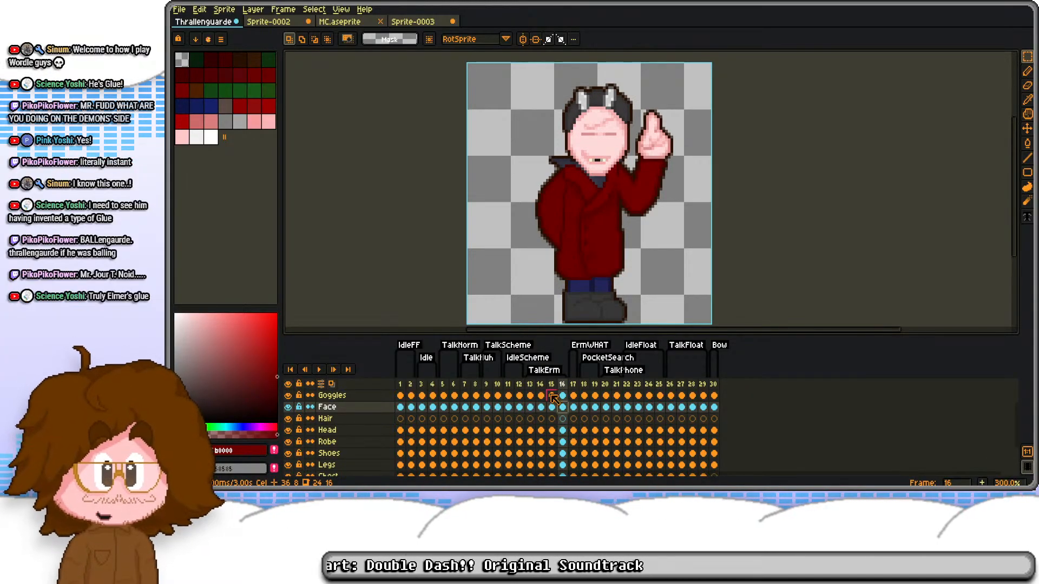
pyautogui.click(551, 417)
pyautogui.click(541, 406)
pyautogui.click(529, 406)
# Step: Replace the face on frame 30 with the closed-eye face copied from frame 13, positioned over the bowed head
pyautogui.moveTo(571, 90); pyautogui.dragTo(640, 182)
pyautogui.click(715, 407)
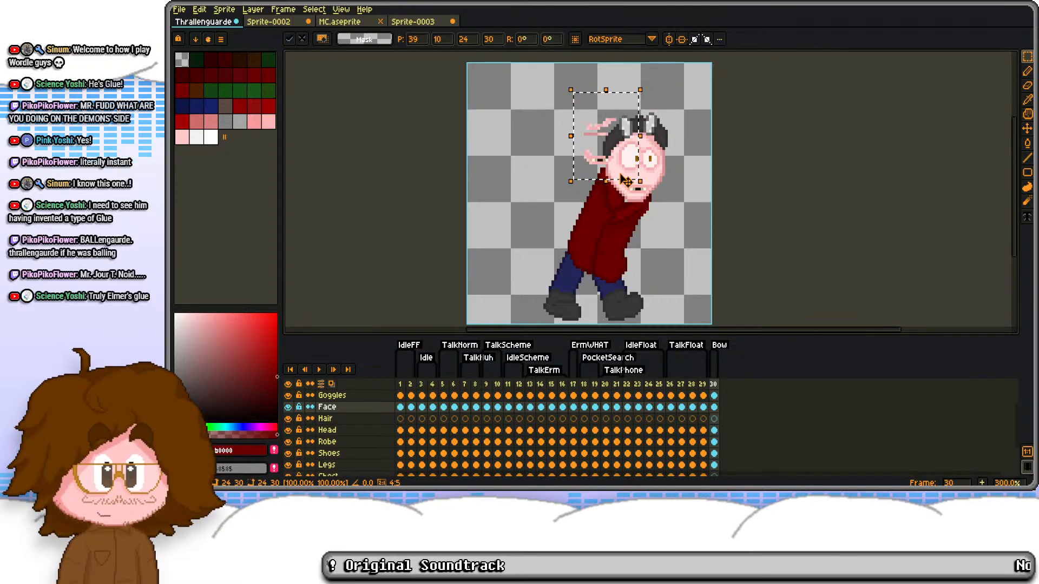
pyautogui.press('Delete')
pyautogui.moveTo(634, 176); pyautogui.dragTo(675, 209)
pyautogui.scroll(2, 675, 211)
pyautogui.moveTo(561, 156); pyautogui.dragTo(662, 236)
pyautogui.press('Down')
pyautogui.press('Down')
pyautogui.click(712, 226)
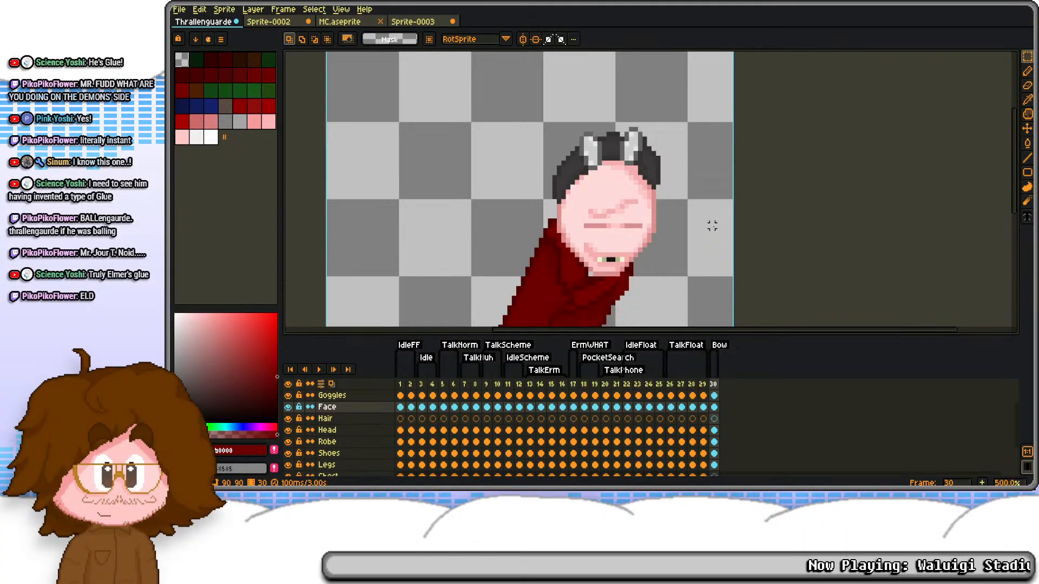
# Step: Lower the goggles on frame 30 of the Goggles layer by three pixels
pyautogui.click(715, 396)
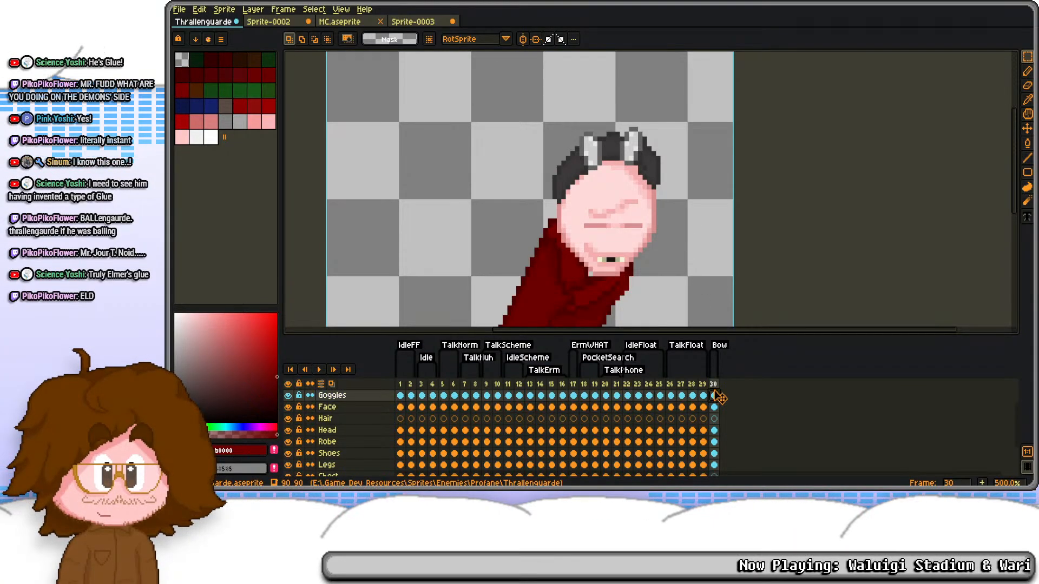
pyautogui.scroll(2, 717, 395)
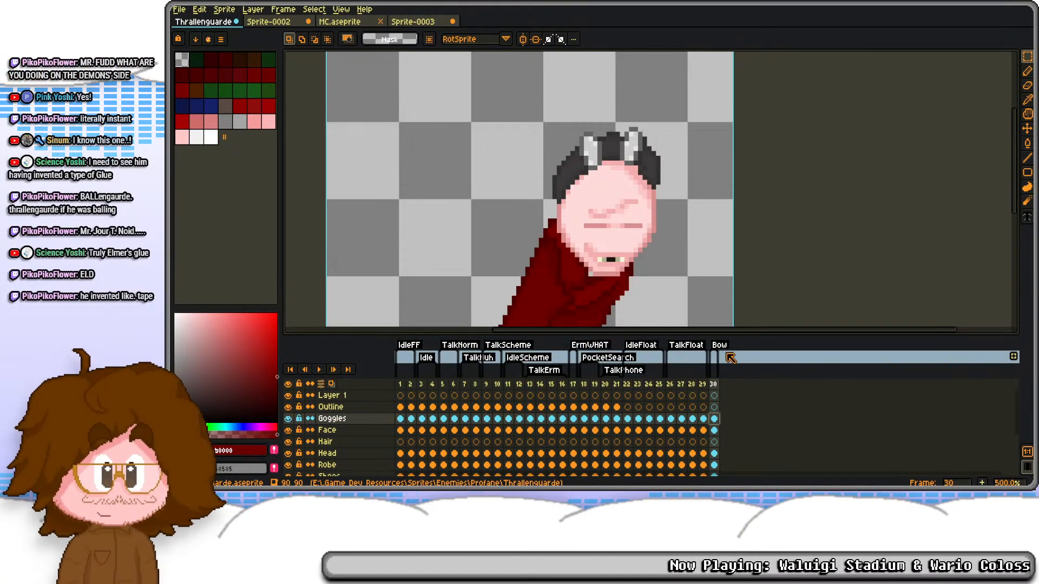
pyautogui.hotkey('ctrl', 'a')
pyautogui.press('Down')
pyautogui.press('Down')
pyautogui.press('Down')
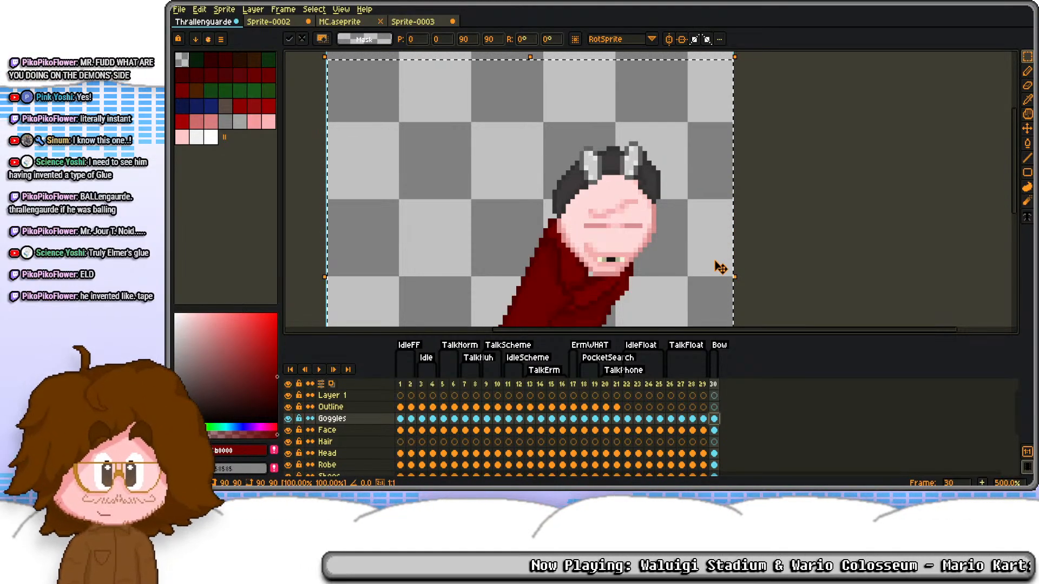
pyautogui.hotkey('ctrl', 'd')
pyautogui.click(714, 465)
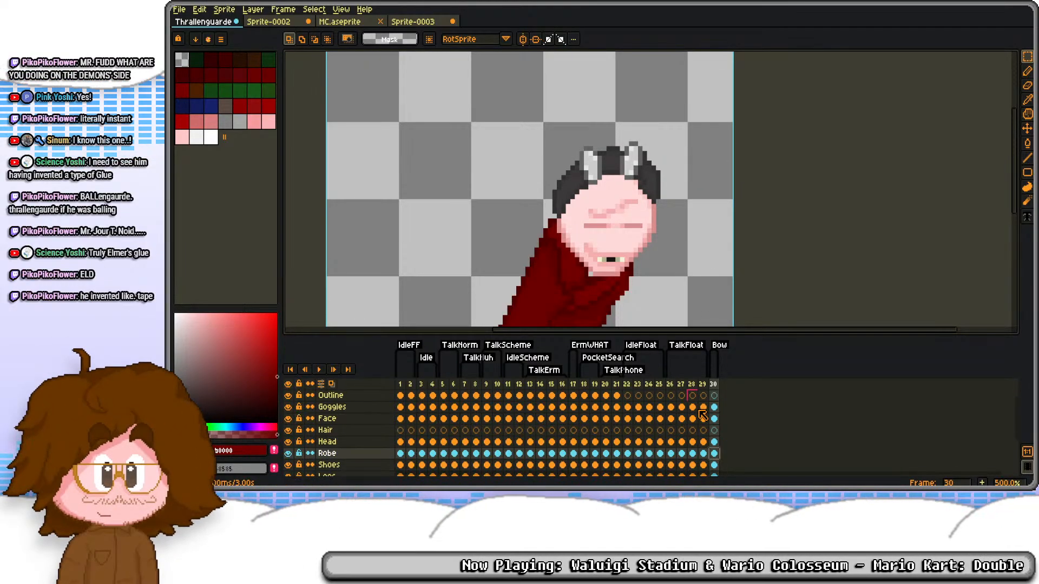
pyautogui.click(714, 442)
pyautogui.moveTo(506, 78); pyautogui.dragTo(698, 217)
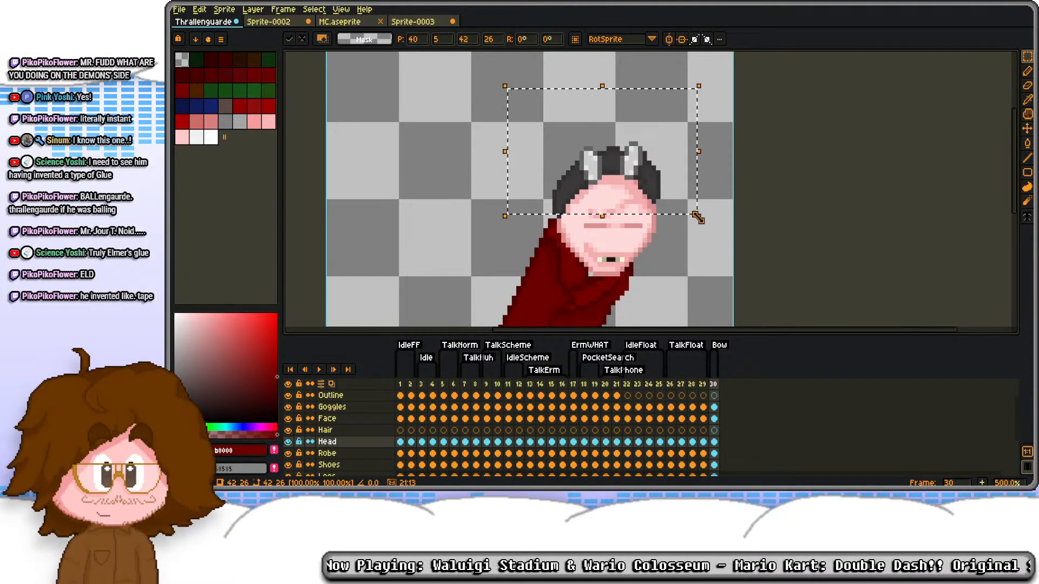
pyautogui.scroll(-1, 653, 251)
pyautogui.hotkey('ctrl', 'd')
pyautogui.moveTo(652, 252); pyautogui.dragTo(639, 189)
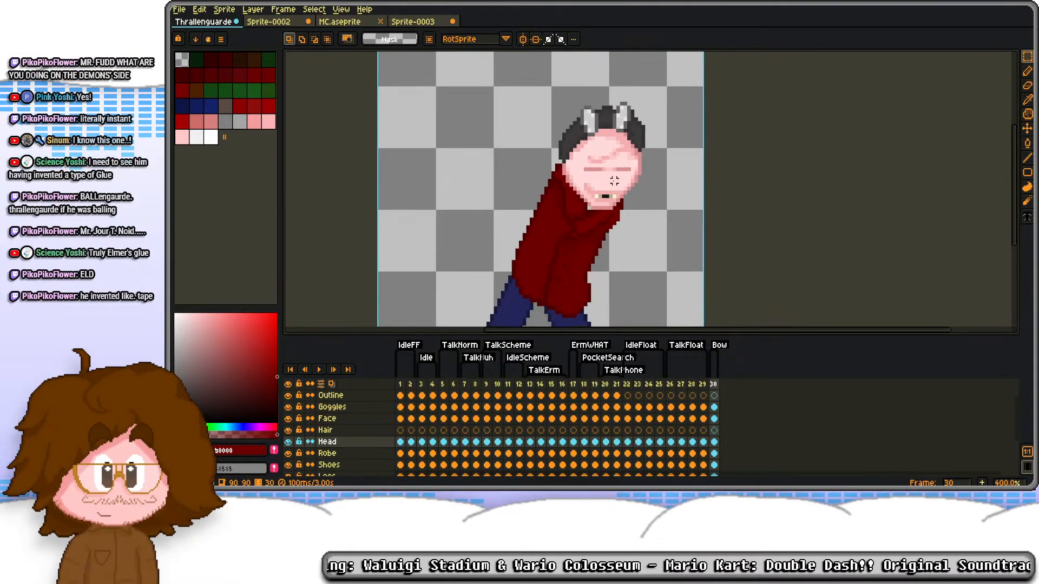
# Step: Outline a sleeve in darker red, stretched backward from the robe's back shoulder, on frame 30 of the Head layer
pyautogui.click(714, 418)
pyautogui.click(715, 442)
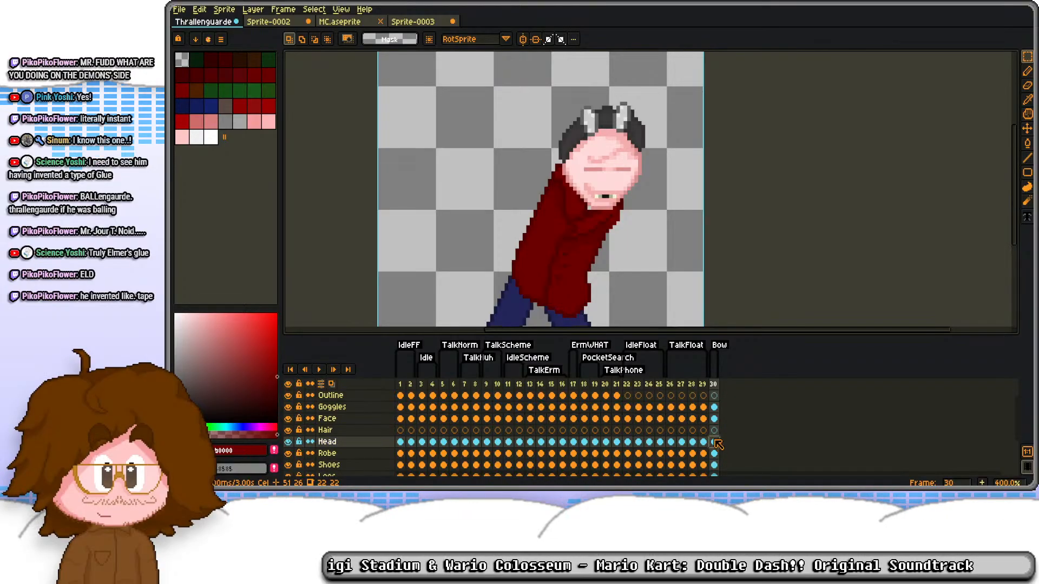
pyautogui.scroll(2, 536, 197)
pyautogui.press('b')
pyautogui.scroll(1, 589, 240)
pyautogui.moveTo(588, 240)
pyautogui.mouseDown()
pyautogui.moveTo(520, 228)
pyautogui.moveTo(417, 142)
pyautogui.moveTo(487, 90)
pyautogui.moveTo(622, 157)
pyautogui.mouseUp()
pyautogui.press('e')
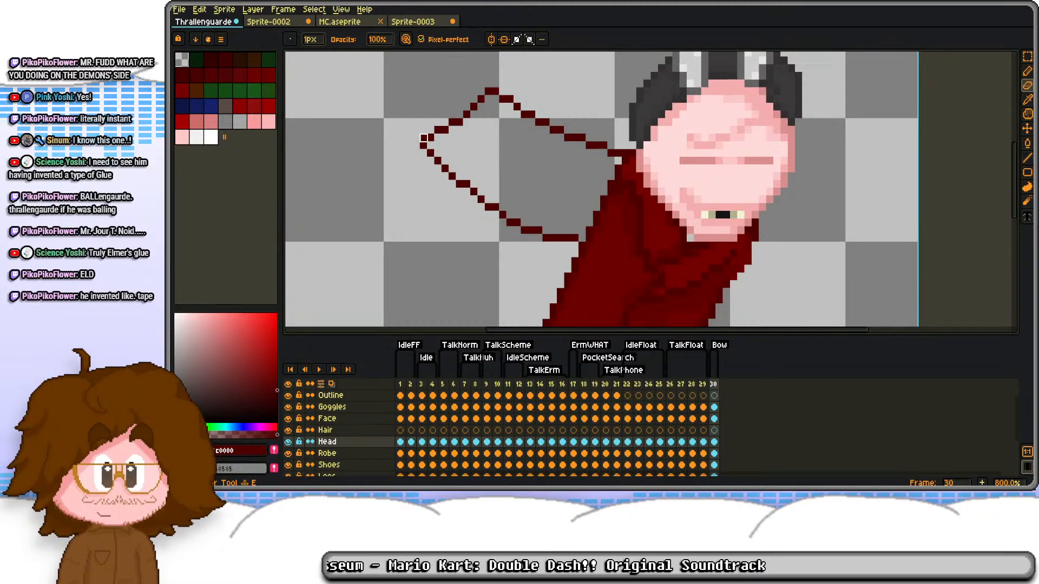
pyautogui.press('b')
pyautogui.scroll(-4, 582, 192)
pyautogui.scroll(2, 582, 192)
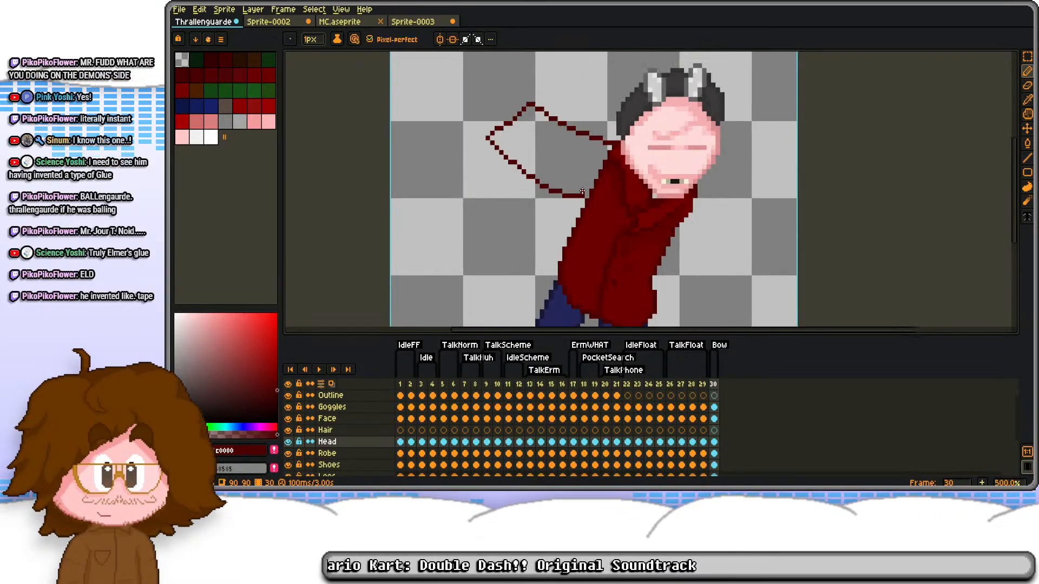
pyautogui.scroll(4, 583, 191)
pyautogui.scroll(-3, 583, 192)
# Step: Try to fill the sleeve outline on the Head layer with red sampled from the robe
pyautogui.press('i')
pyautogui.click(687, 276)
pyautogui.press('b')
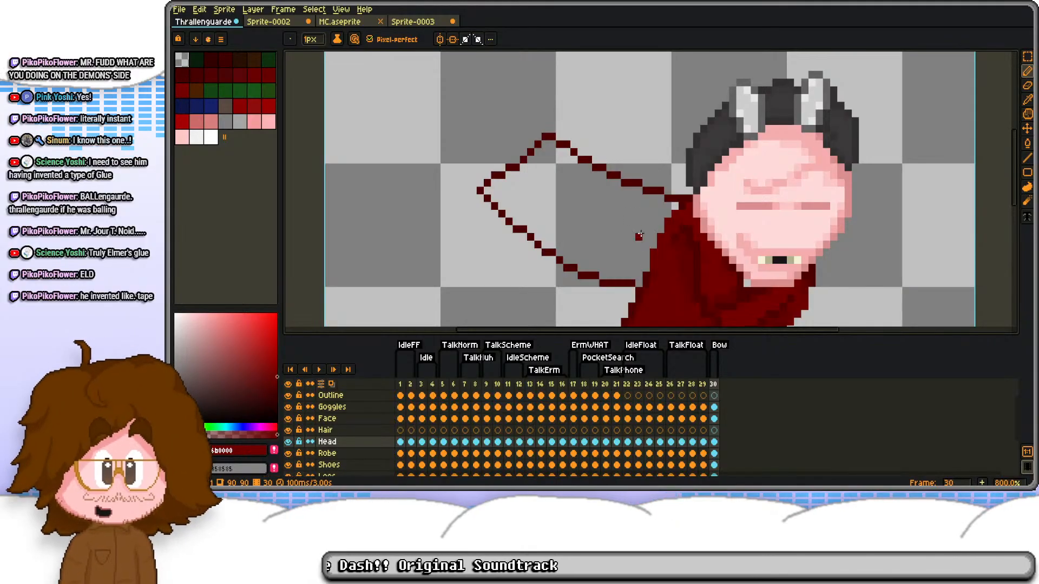
pyautogui.press('g')
pyautogui.click(645, 245)
pyautogui.hotkey('ctrl', 'z')
# Step: Move the sleeve outline from the Head layer to the Robe layer on frame 30
pyautogui.press('s')
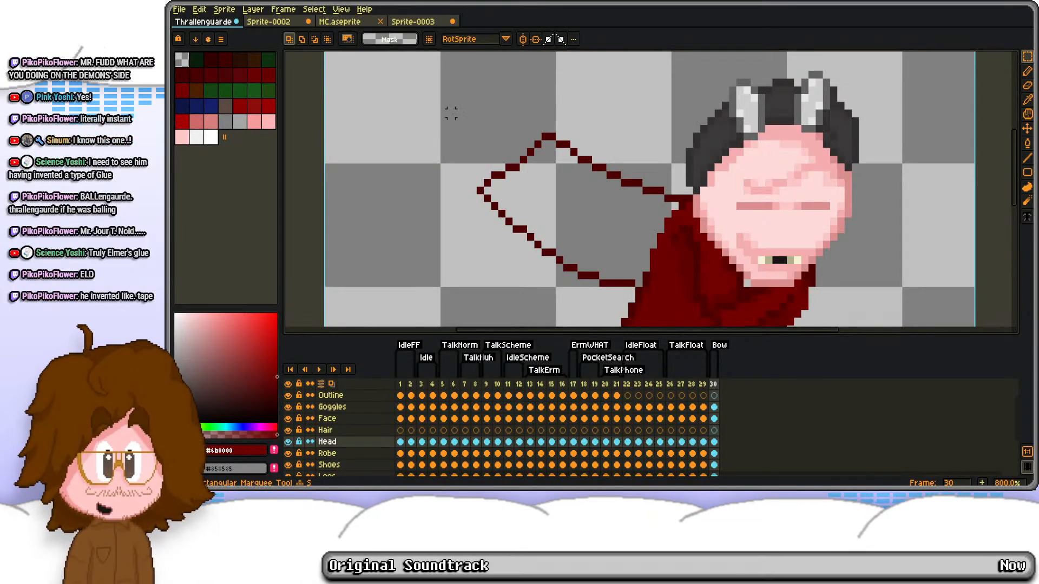
pyautogui.moveTo(446, 110); pyautogui.dragTo(686, 301)
pyautogui.press('Delete')
pyautogui.click(289, 442)
pyautogui.click(288, 442)
pyautogui.hotkey('ctrl', 'v')
pyautogui.hotkey('ctrl', 'd')
# Step: Fill the sleeve on the Robe layer with the robe's main red, #6b0000
pyautogui.press('i')
pyautogui.press('g')
pyautogui.click(645, 249)
# Step: Smooth the sleeve's lower outer edge with #4c0000 and #6b0000 pixels, and erase the protruding pixels at the cuff tip
pyautogui.scroll(2, 619, 262)
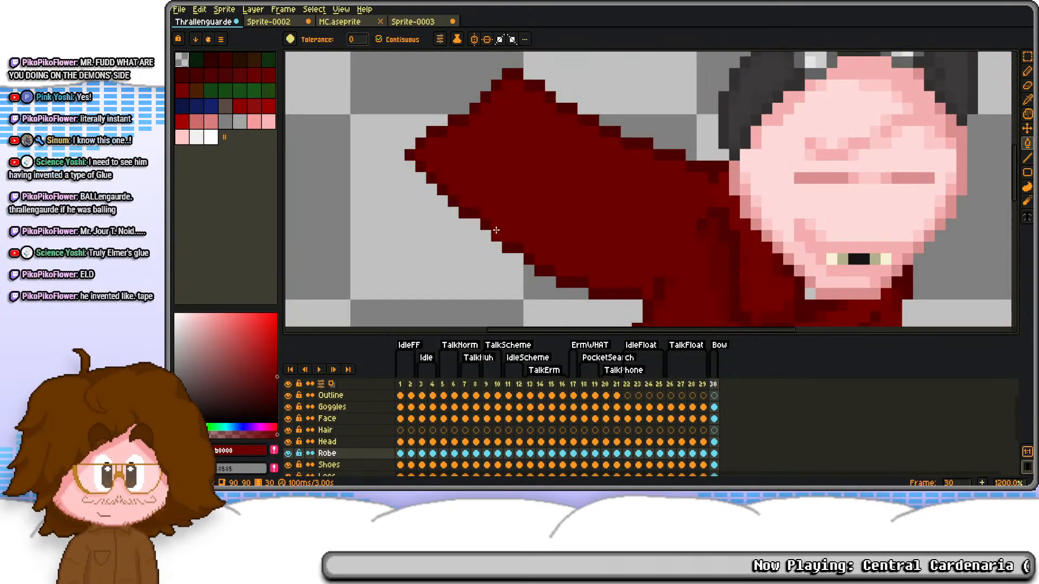
pyautogui.press('b')
pyautogui.click(518, 258)
pyautogui.keyDown('alt'); pyautogui.rightClick(521, 238); pyautogui.keyUp('alt')
pyautogui.rightClick(518, 248)
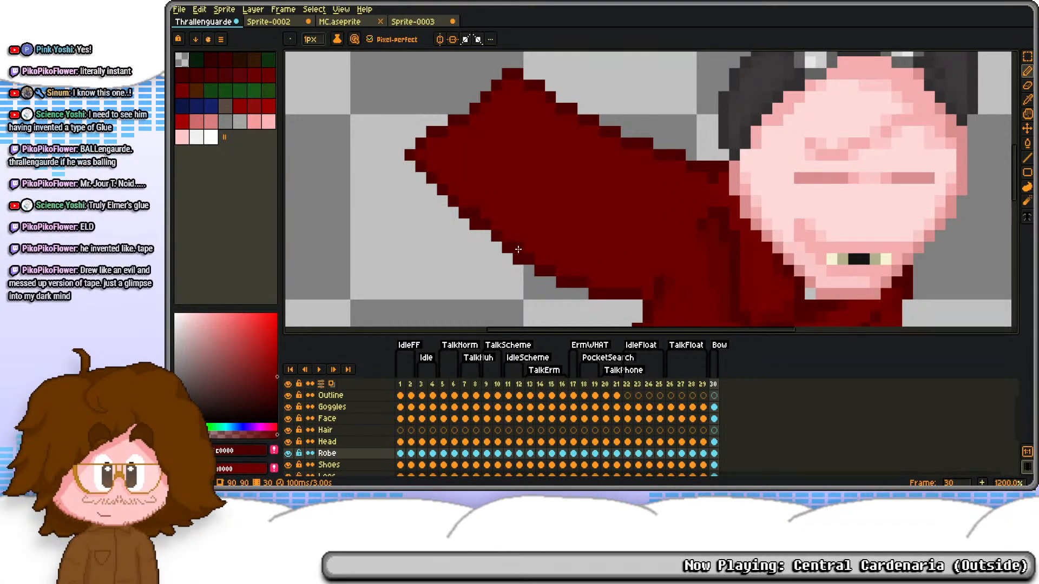
pyautogui.click(485, 233)
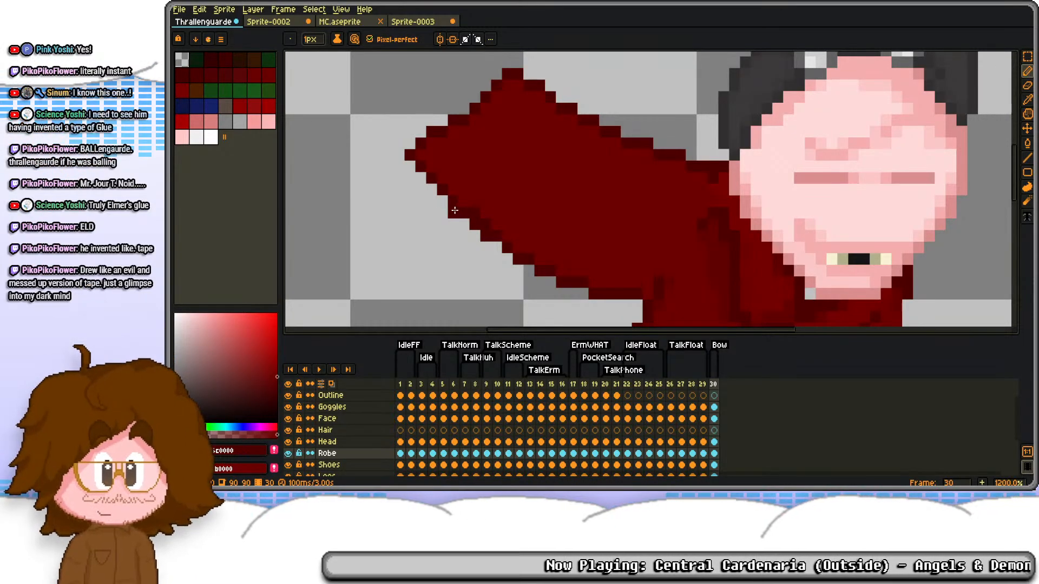
pyautogui.press('e')
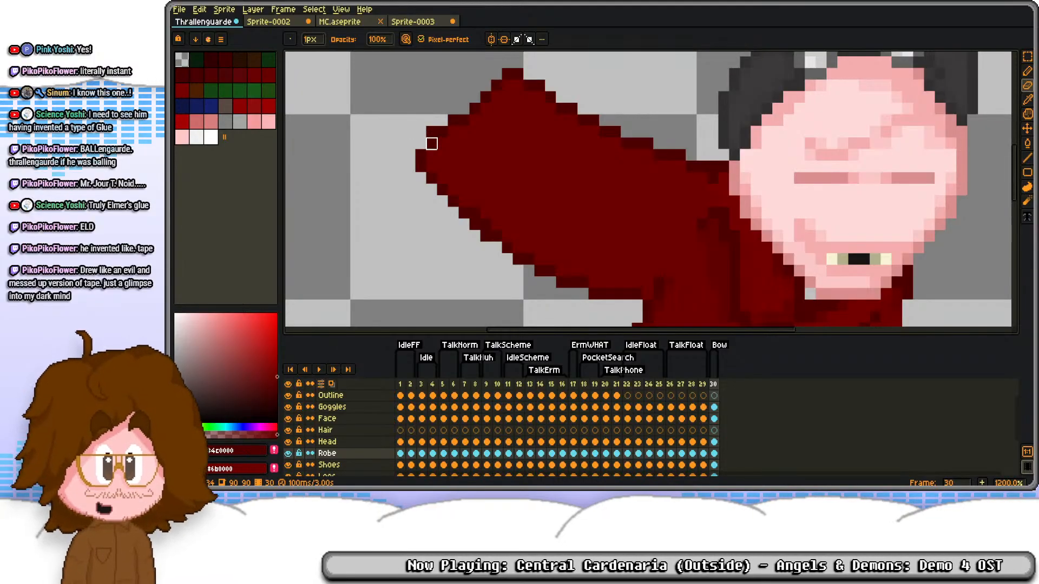
pyautogui.press('d')
pyautogui.press('e')
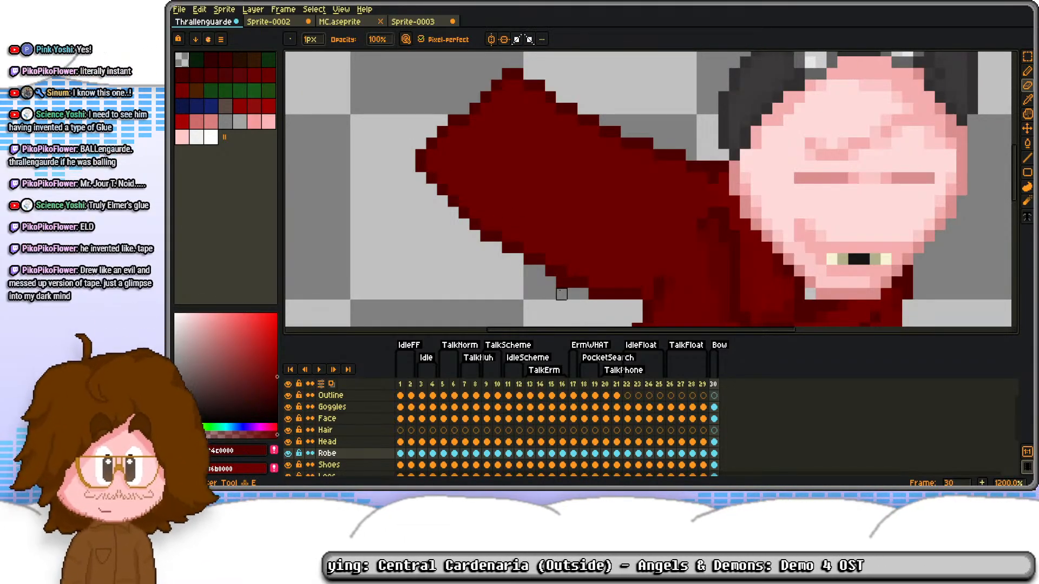
# Step: Even out the pixel steps along the sleeve's underside toward the armpit, raising the dark #4c0000 edge and erasing the excess
pyautogui.click(561, 283)
pyautogui.press('d')
pyautogui.click(594, 282)
pyautogui.press('e')
pyautogui.click(594, 294)
pyautogui.press('d')
pyautogui.click(604, 283)
pyautogui.press('e')
pyautogui.press('d')
pyautogui.press('e')
pyautogui.click(572, 283)
pyautogui.press('d')
pyautogui.click(616, 283)
pyautogui.press('e')
pyautogui.click(616, 294)
pyautogui.press('d')
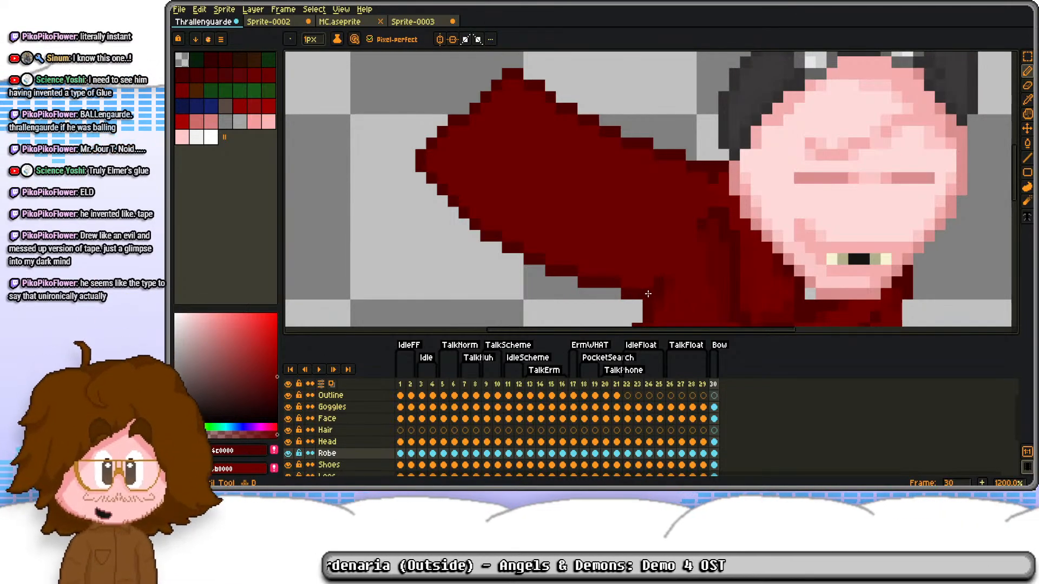
pyautogui.scroll(-4, 624, 205)
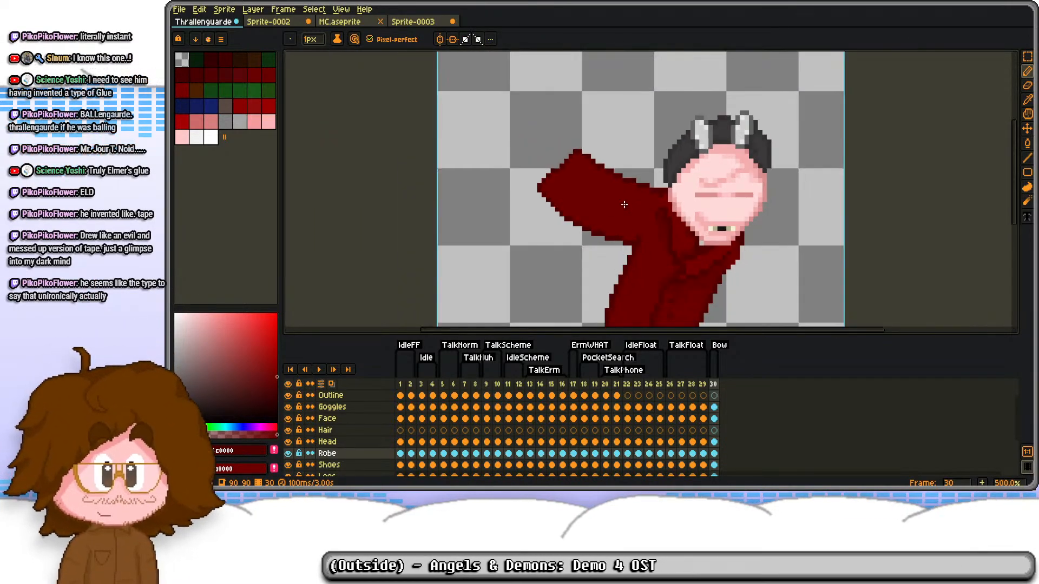
# Step: Shade the inside of the sleeve's lower edge with #600000 pixels
pyautogui.scroll(5, 638, 231)
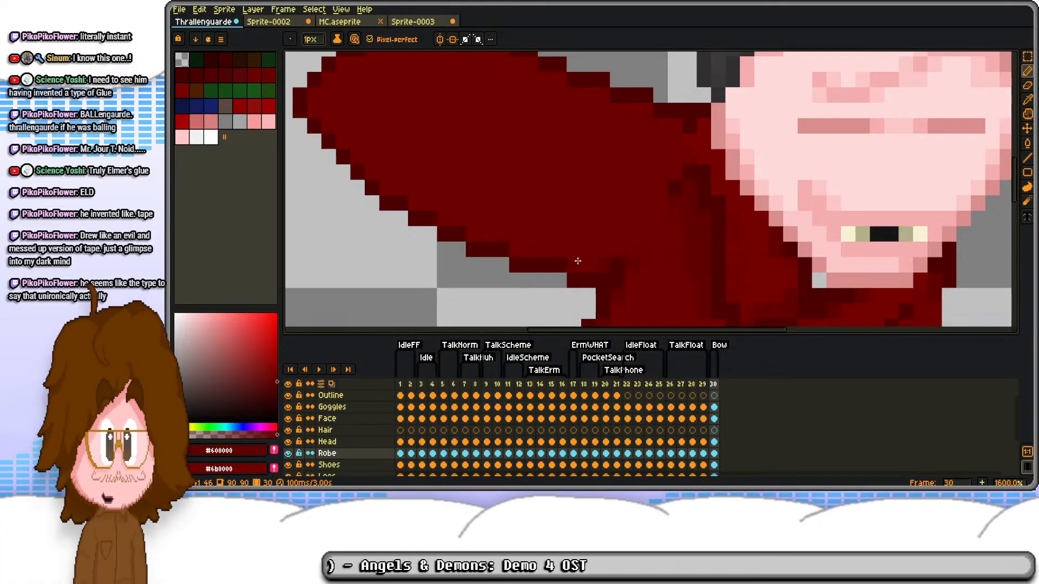
pyautogui.click(419, 204)
pyautogui.click(389, 183)
pyautogui.moveTo(378, 142); pyautogui.dragTo(471, 226)
pyautogui.click(424, 210)
pyautogui.click(406, 196)
pyautogui.click(410, 178)
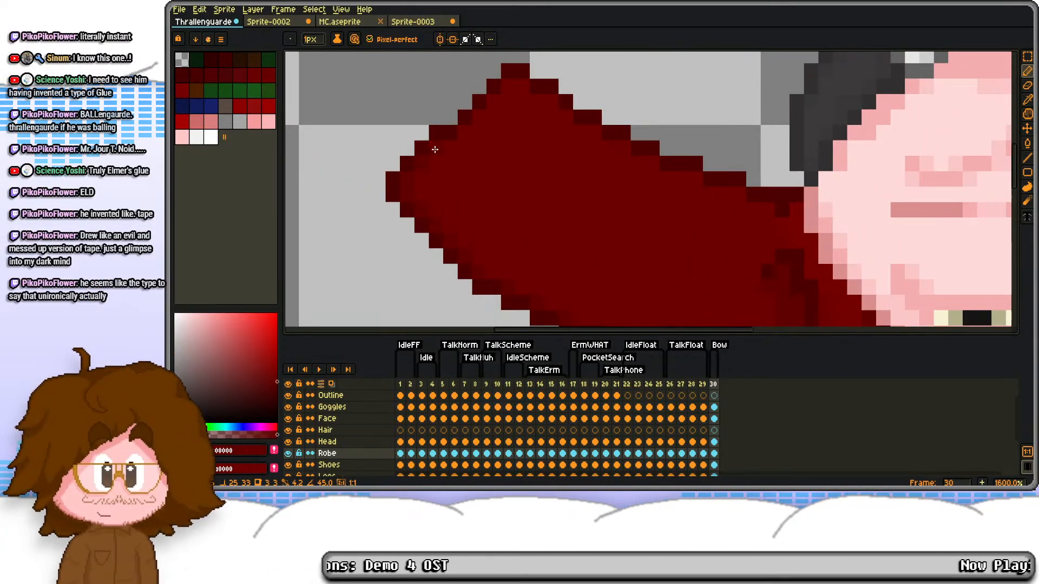
# Step: Continue the #600000 shading along the inside of the cuff edge up to the sleeve's upper corner
pyautogui.press('m')
pyautogui.moveTo(376, 150); pyautogui.dragTo(459, 224)
pyautogui.scroll(1, 422, 221)
pyautogui.moveTo(369, 217)
pyautogui.mouseDown()
pyautogui.moveTo(417, 244)
pyautogui.moveTo(430, 239)
pyautogui.mouseUp()
pyautogui.click(492, 208)
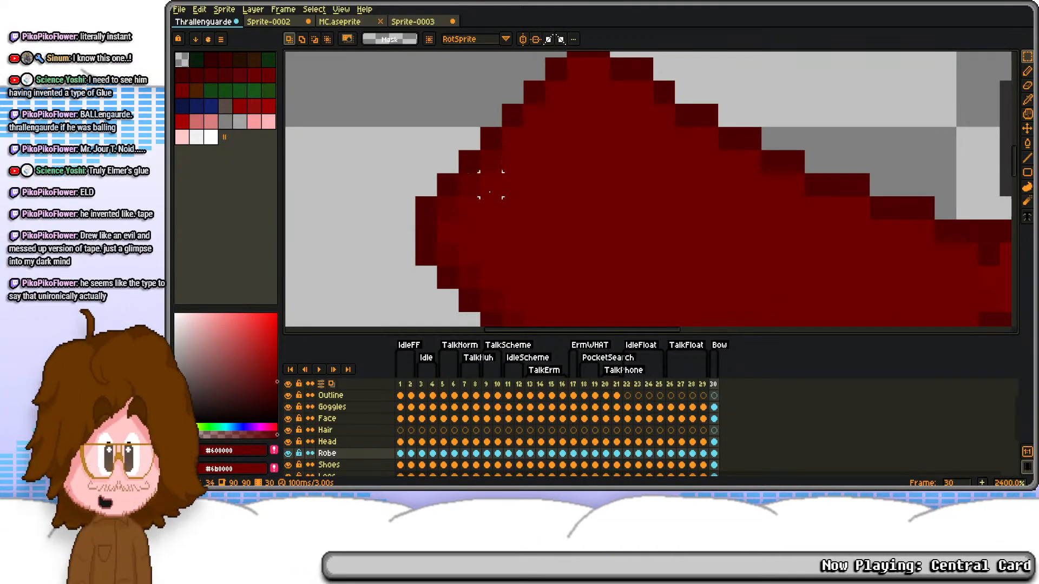
pyautogui.moveTo(538, 105); pyautogui.dragTo(530, 171)
pyautogui.press('b')
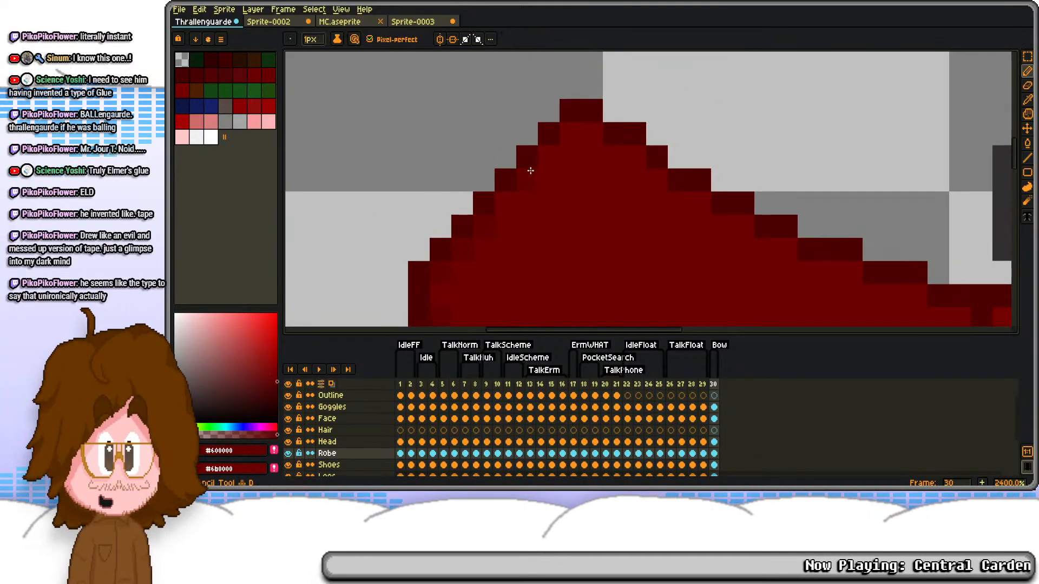
# Step: Clean up the stepped outline at the sleeve's upper corner and shade its upper edge with #600000 toward the shoulder
pyautogui.keyDown('alt'); pyautogui.rightClick(637, 143); pyautogui.keyUp('alt')
pyautogui.rightClick(636, 148)
pyautogui.press('e')
pyautogui.click(636, 138)
pyautogui.press('d')
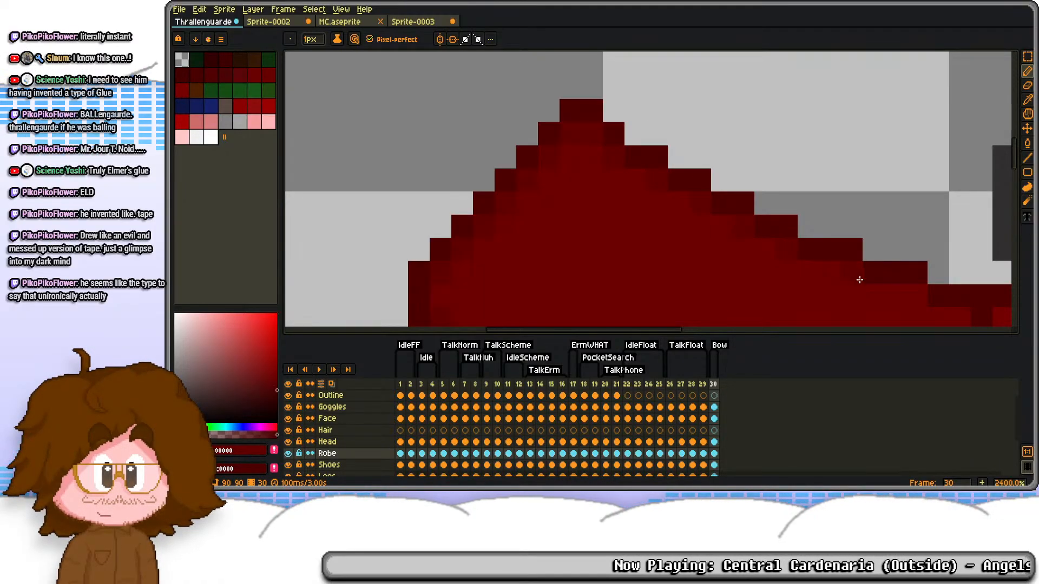
pyautogui.moveTo(860, 280); pyautogui.dragTo(638, 149)
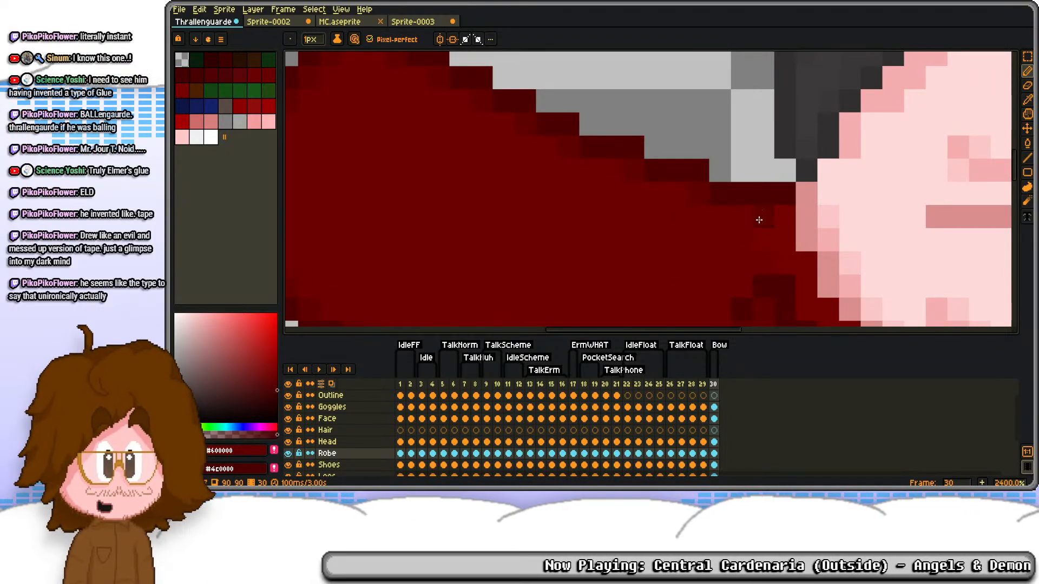
pyautogui.scroll(-6, 758, 220)
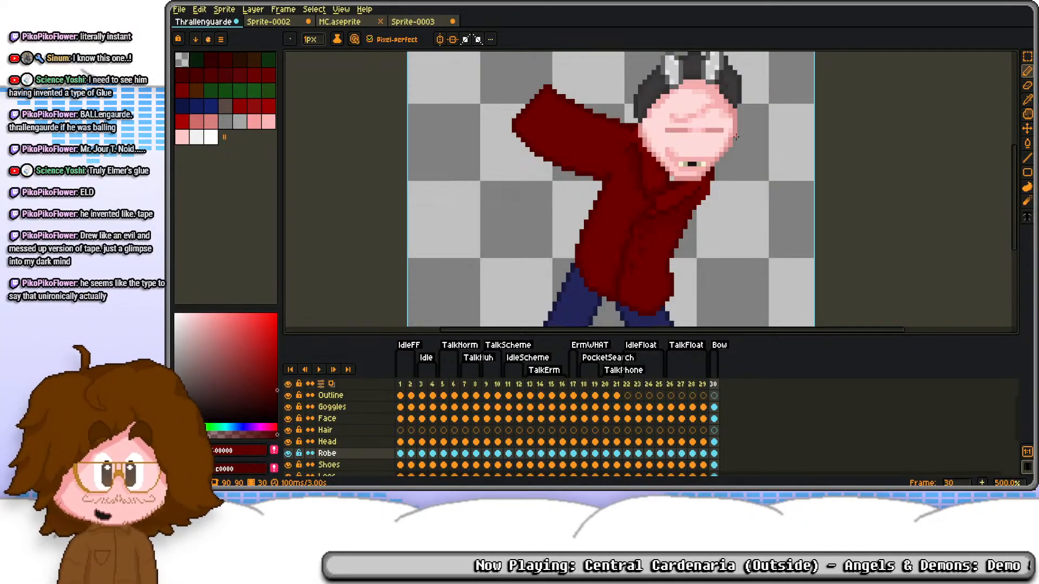
pyautogui.scroll(-3, 549, 140)
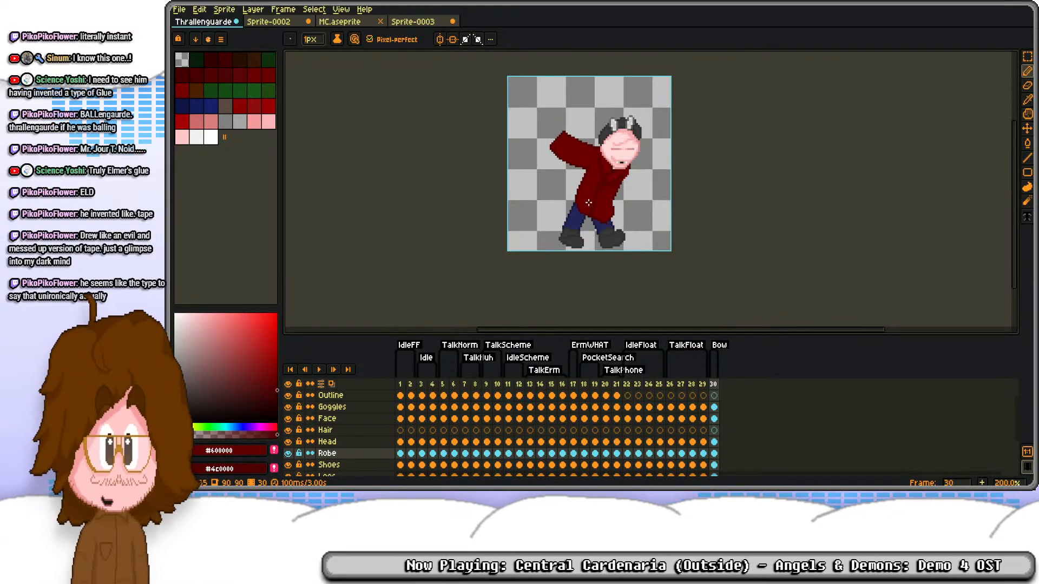
# Step: Shift the whole frame 30 pose three pixels to the left across the Goggles to Legs layers
pyautogui.scroll(2, 623, 228)
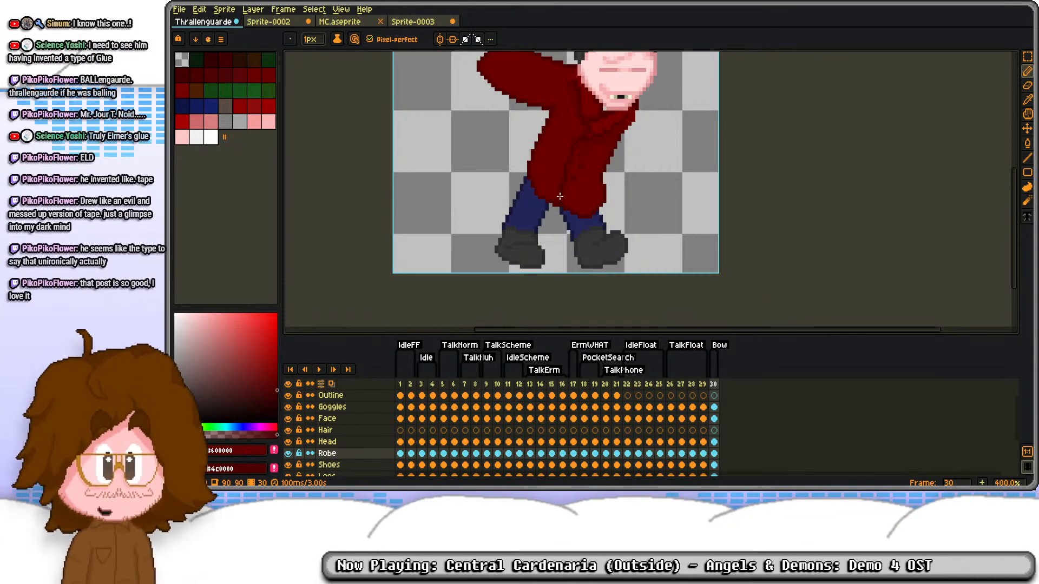
pyautogui.moveTo(714, 403); pyautogui.dragTo(715, 431)
pyautogui.scroll(-1, 661, 203)
pyautogui.hotkey('ctrl', 'a')
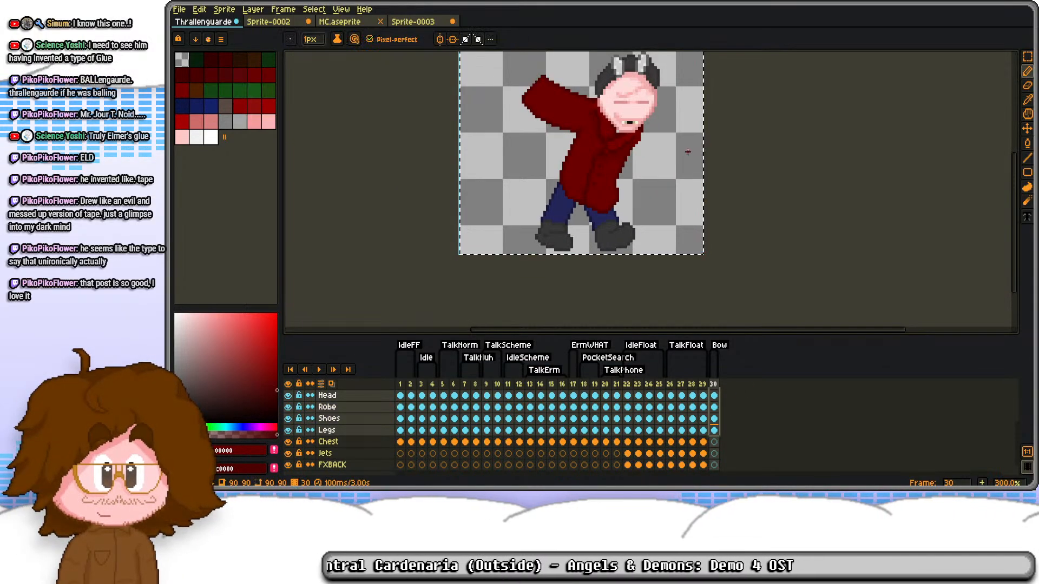
pyautogui.press('m')
pyautogui.click(691, 157)
pyautogui.press('Left')
pyautogui.press('Left')
pyautogui.press('Left')
pyautogui.hotkey('ctrl', 'd')
pyautogui.scroll(4, 626, 138)
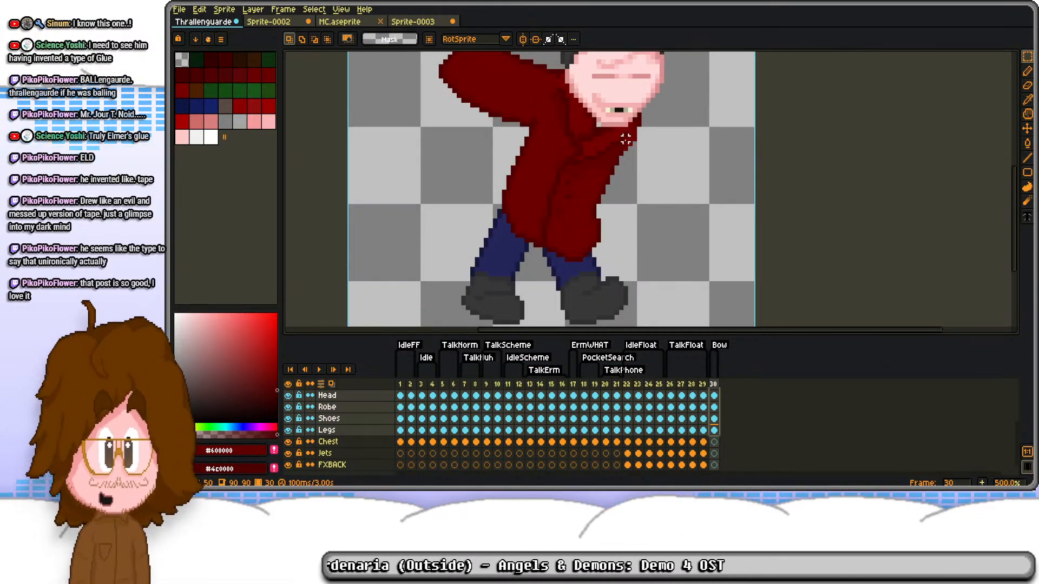
pyautogui.moveTo(636, 142); pyautogui.dragTo(612, 192)
pyautogui.press('b')
pyautogui.scroll(-2, 601, 216)
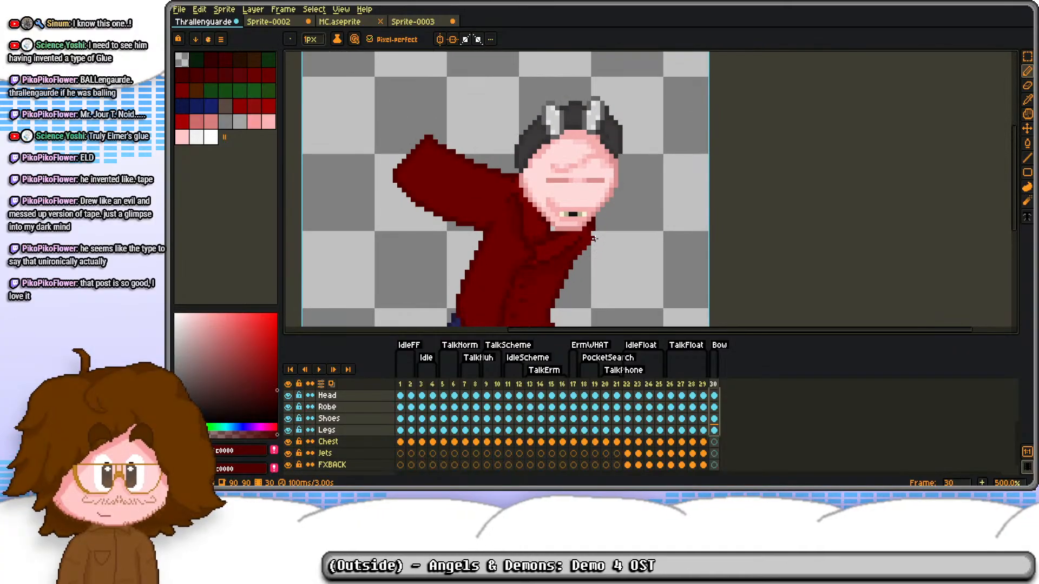
pyautogui.moveTo(578, 256)
pyautogui.mouseDown()
pyautogui.moveTo(683, 220)
pyautogui.moveTo(629, 182)
pyautogui.mouseUp()
pyautogui.hotkey('ctrl', 'z')
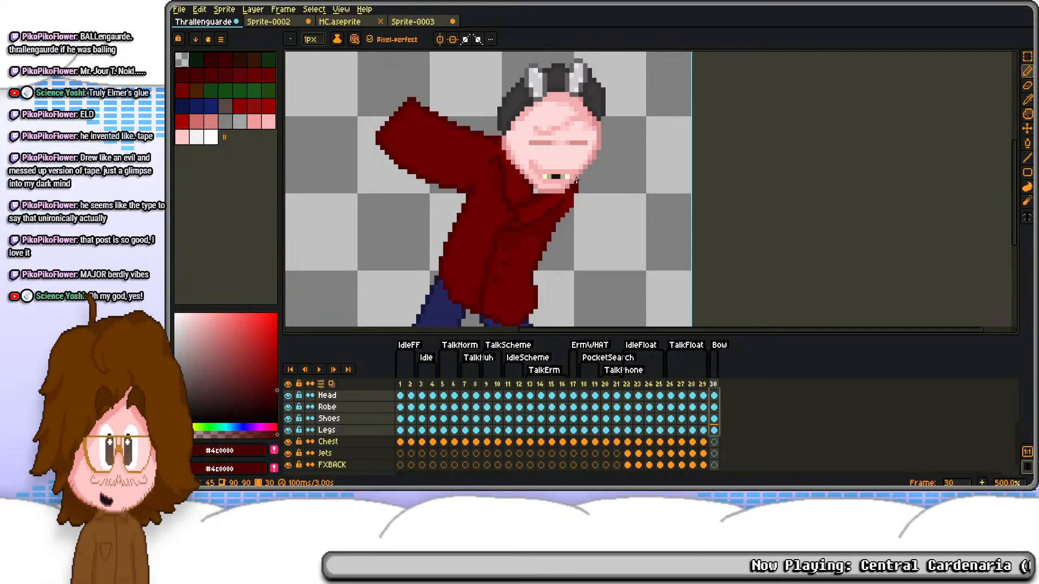
# Step: Draw the upper edge of a second, raised sleeve outward from beside the chin in #4c0000 and nudge its segments into place
pyautogui.scroll(2, 577, 211)
pyautogui.scroll(-1, 577, 211)
pyautogui.scroll(1, 577, 211)
pyautogui.moveTo(575, 173)
pyautogui.mouseDown()
pyautogui.moveTo(645, 154)
pyautogui.moveTo(692, 117)
pyautogui.moveTo(693, 161)
pyautogui.moveTo(708, 176)
pyautogui.mouseUp()
pyautogui.scroll(2, 692, 119)
pyautogui.press('m')
pyautogui.press('Up')
pyautogui.click(748, 134)
pyautogui.press('Left')
pyautogui.click(761, 114)
pyautogui.moveTo(677, 83)
pyautogui.mouseDown()
pyautogui.moveTo(721, 114)
pyautogui.moveTo(670, 123)
pyautogui.mouseUp()
pyautogui.scroll(1, 693, 101)
pyautogui.scroll(-2, 682, 94)
# Step: Outline the second sleeve's rounded end and lower edge in #4c0000, bringing the line back to the torso
pyautogui.press('b')
pyautogui.moveTo(670, 123)
pyautogui.mouseDown()
pyautogui.moveTo(753, 155)
pyautogui.moveTo(758, 194)
pyautogui.moveTo(727, 263)
pyautogui.moveTo(667, 308)
pyautogui.moveTo(487, 319)
pyautogui.mouseUp()
pyautogui.moveTo(488, 313); pyautogui.dragTo(512, 236)
pyautogui.scroll(-4, 511, 204)
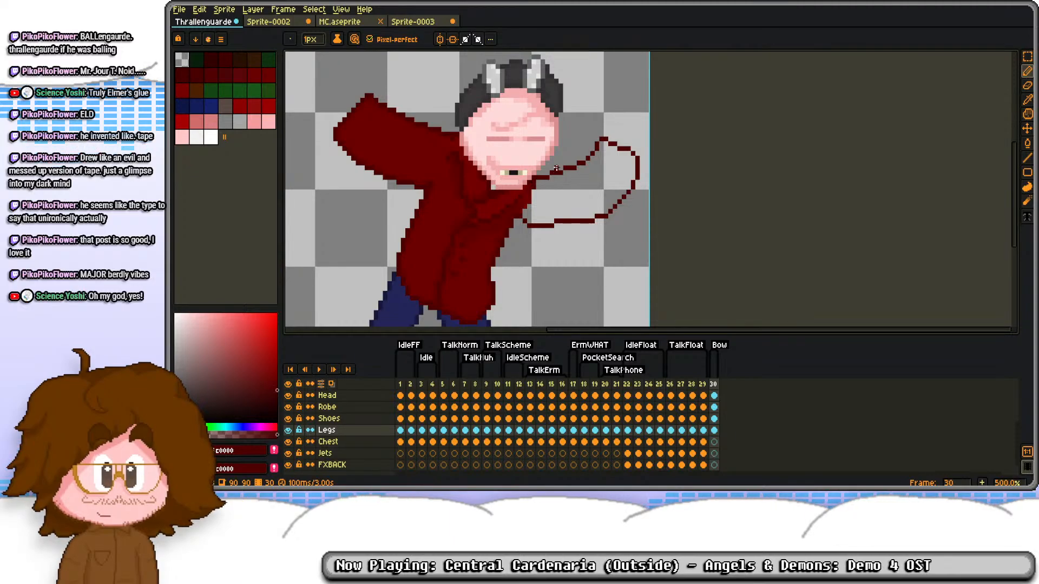
# Step: Select the second sleeve's outline, nudge it up and left against the chin and torso, and deselect it
pyautogui.scroll(1, 556, 168)
pyautogui.press('m')
pyautogui.moveTo(541, 103); pyautogui.dragTo(667, 276)
pyautogui.scroll(2, 565, 204)
pyautogui.moveTo(505, 145); pyautogui.dragTo(517, 168)
pyautogui.moveTo(463, 261); pyautogui.dragTo(553, 321)
pyautogui.press('Up')
pyautogui.press('Left')
pyautogui.press('Left')
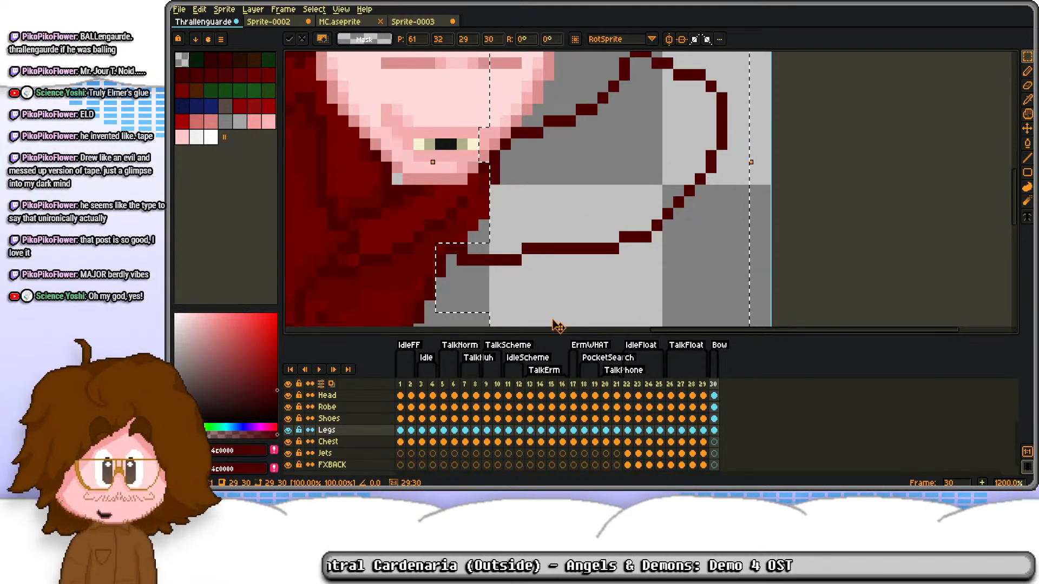
pyautogui.press('Up')
pyautogui.hotkey('ctrl', 'd')
# Step: Try to fill the second sleeve's outline with #6b0000 on the Legs layer
pyautogui.press('b')
pyautogui.keyDown('alt'); pyautogui.click(427, 220); pyautogui.keyUp('alt')
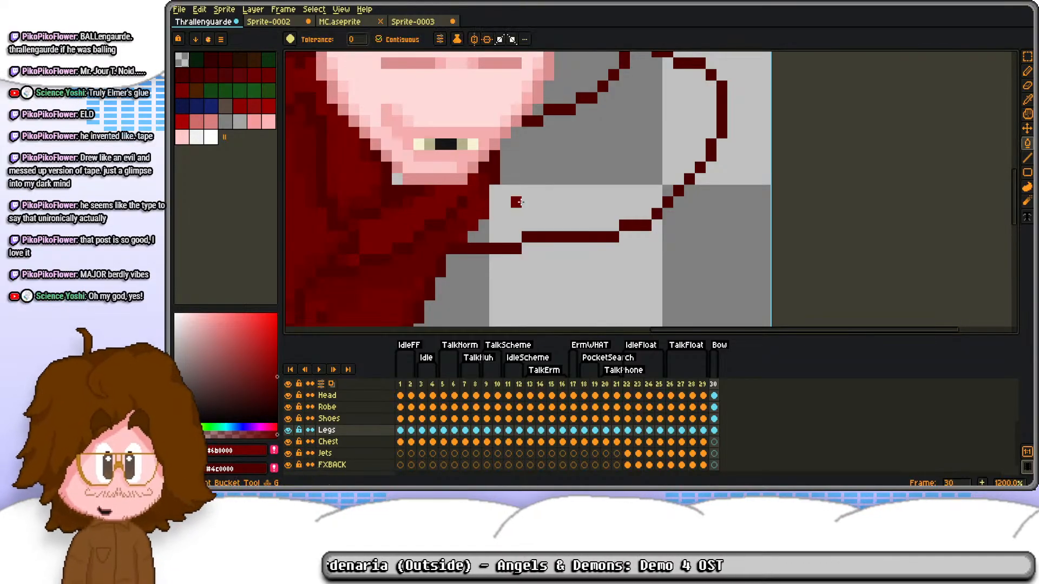
pyautogui.press('g')
pyautogui.click(518, 203)
pyautogui.hotkey('ctrl', 'z')
pyautogui.moveTo(530, 162); pyautogui.dragTo(542, 217)
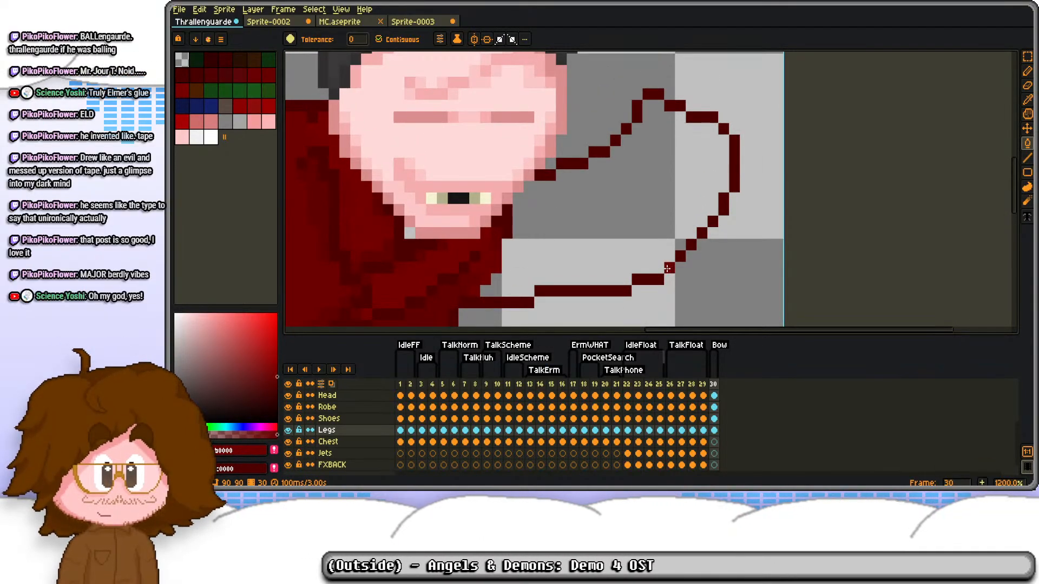
# Step: Move the second sleeve's outline from the Legs layer to the same place on frame 30's Robe layer
pyautogui.scroll(-4, 678, 282)
pyautogui.press('m')
pyautogui.moveTo(553, 156); pyautogui.dragTo(707, 287)
pyautogui.press('Delete')
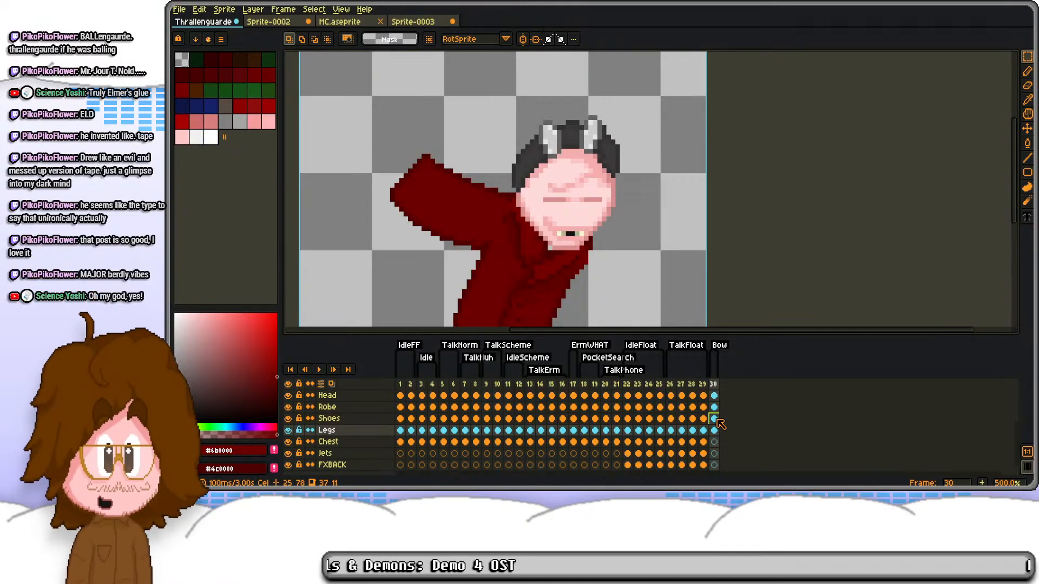
pyautogui.hotkey('ctrl', 'z')
pyautogui.hotkey('ctrl', 'z')
pyautogui.scroll(4, 607, 281)
# Step: Fill the second sleeve's outline with the robe's #720000 on the Robe layer
pyautogui.press('g')
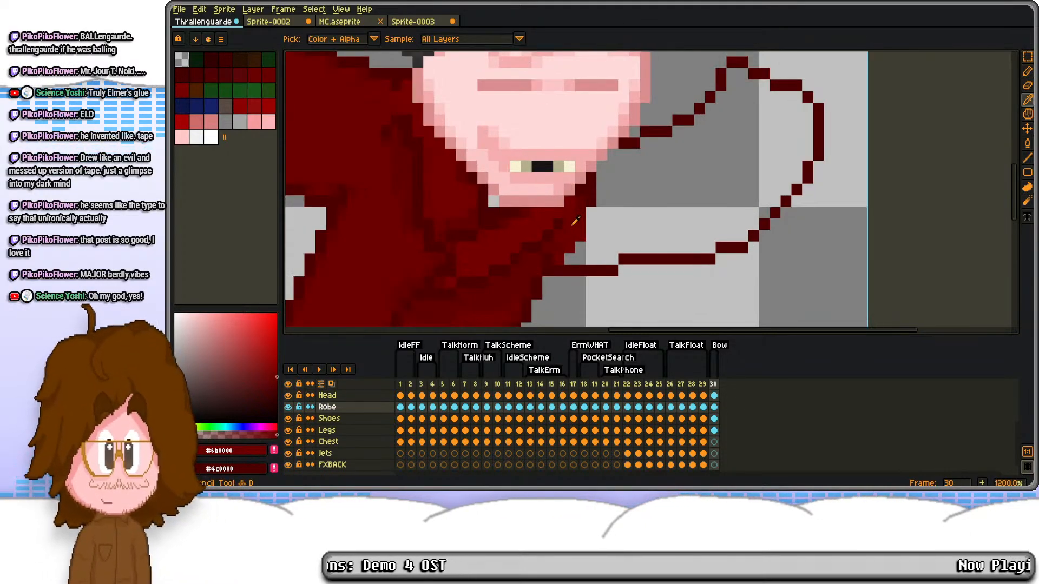
pyautogui.click(581, 227)
pyautogui.scroll(-3, 581, 227)
pyautogui.hotkey('ctrl', 'z')
pyautogui.press('i')
pyautogui.click(523, 192)
pyautogui.press('g')
pyautogui.click(618, 201)
pyautogui.scroll(3, 606, 216)
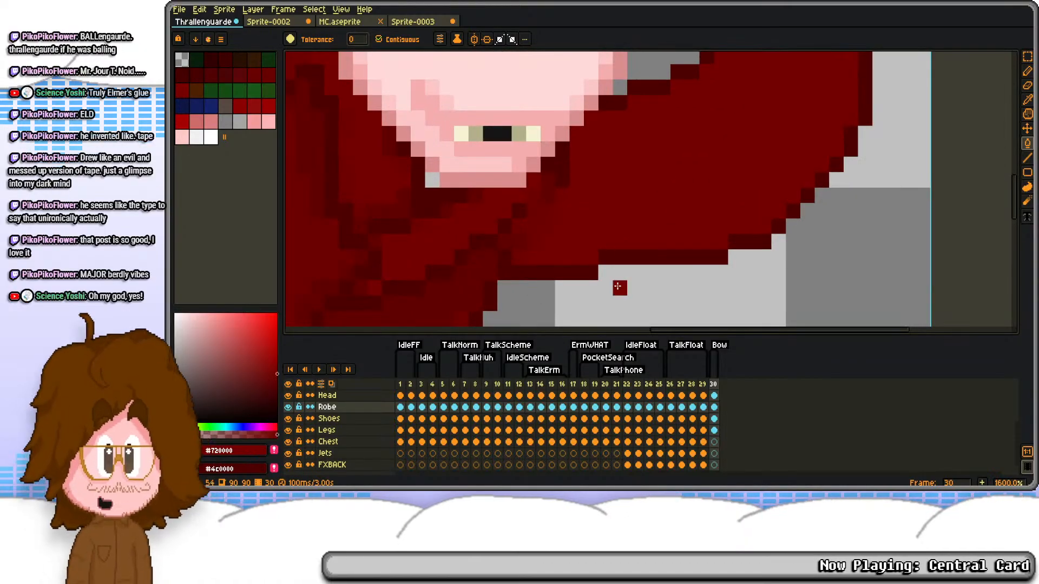
# Step: Check the robe's colours on frame 29 against the new sleeve and return to frame 30's Robe layer
pyautogui.scroll(-3, 479, 288)
pyautogui.moveTo(450, 288); pyautogui.dragTo(511, 172)
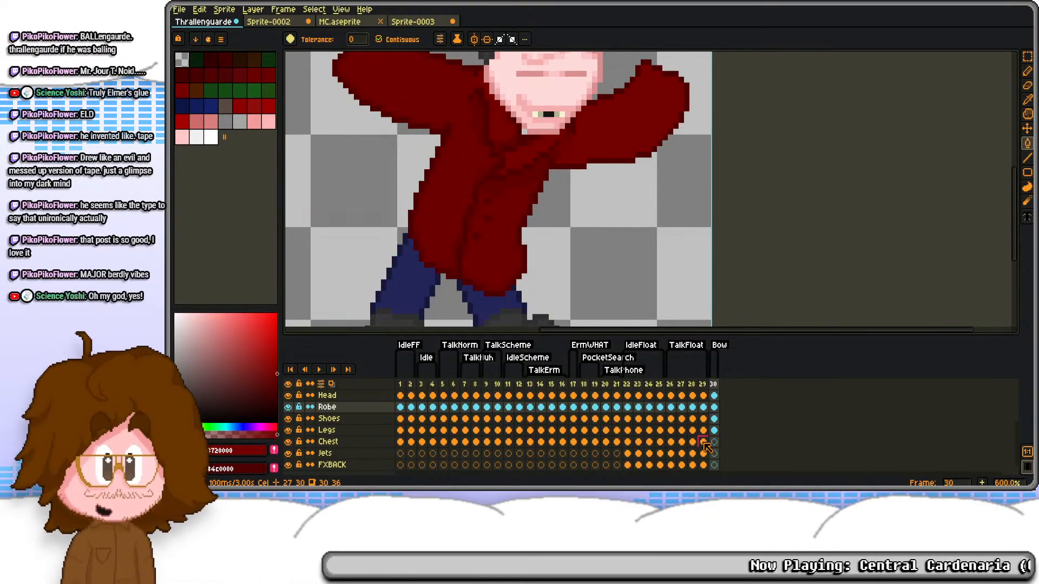
pyautogui.click(707, 407)
pyautogui.press('i')
pyautogui.click(505, 207)
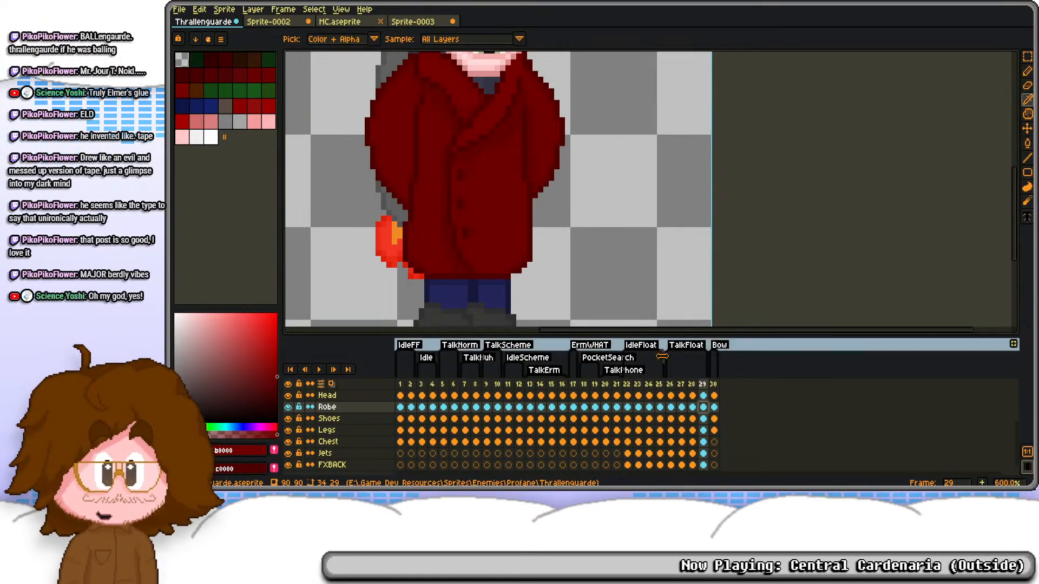
pyautogui.click(715, 408)
pyautogui.press('g')
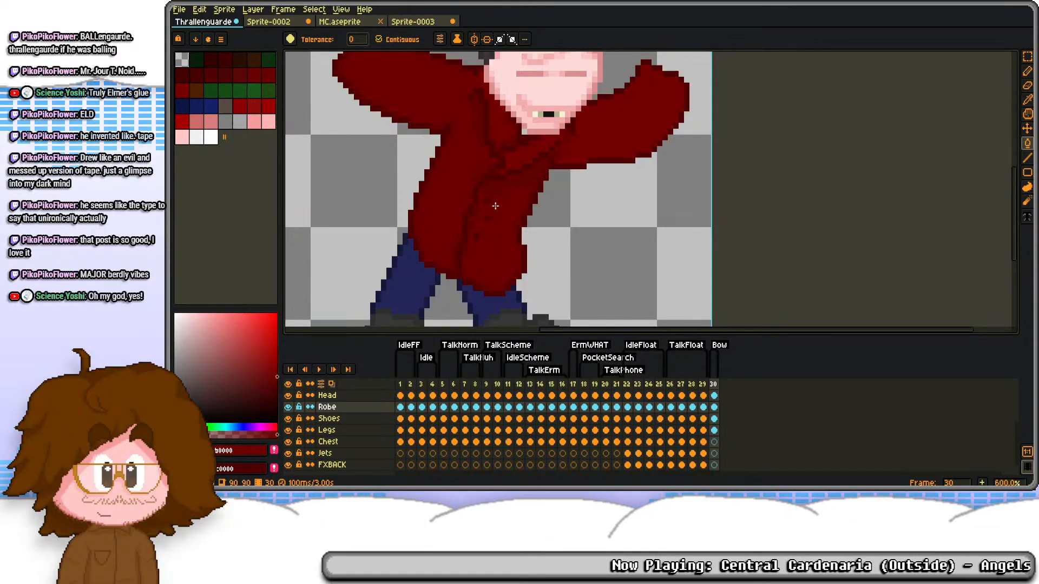
# Step: Blend the seam where the second sleeve meets the chest using dark red shades sampled from the robe
pyautogui.scroll(6, 493, 211)
pyautogui.press('i')
pyautogui.press('g')
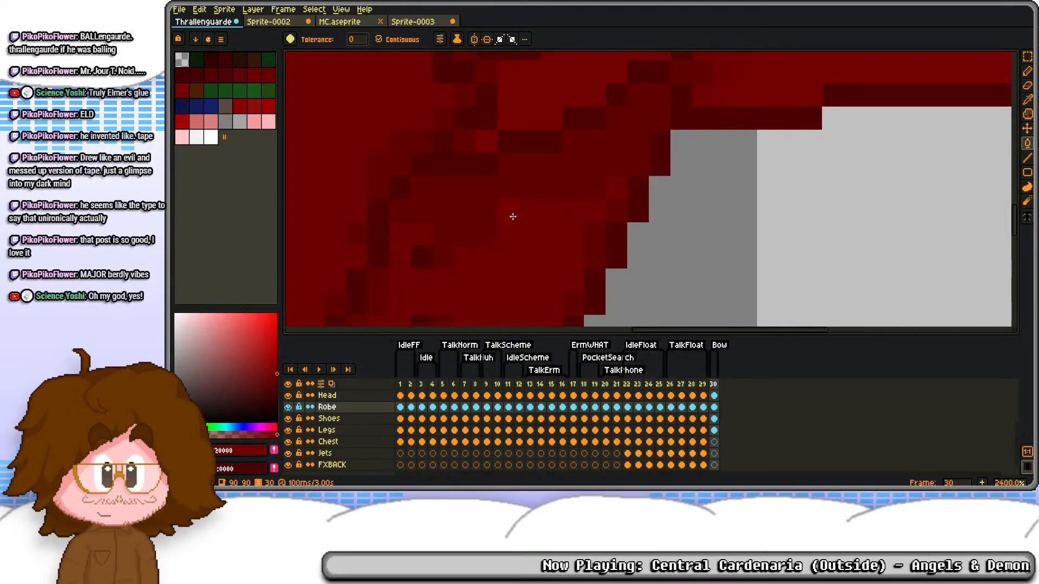
pyautogui.scroll(-2, 513, 210)
pyautogui.press('i')
pyautogui.click(529, 192)
pyautogui.press('g')
pyautogui.moveTo(607, 125); pyautogui.dragTo(553, 161)
pyautogui.scroll(2, 552, 161)
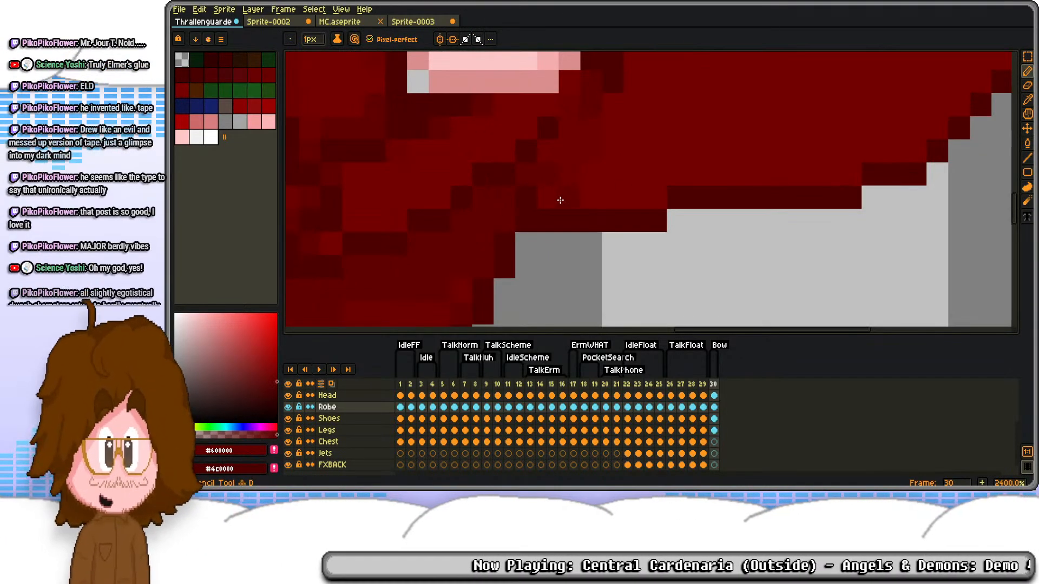
pyautogui.press('i')
pyautogui.click(572, 152)
pyautogui.press('b')
pyautogui.moveTo(629, 167); pyautogui.dragTo(592, 238)
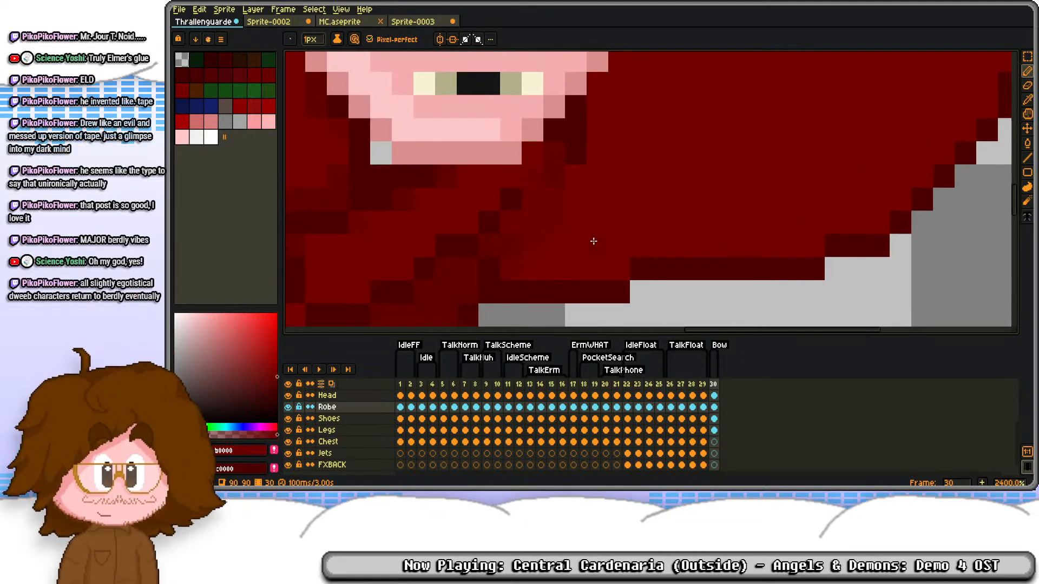
# Step: Smooth the stepped outline along the second sleeve's lower edge by shifting short segments up one pixel
pyautogui.press('m')
pyautogui.moveTo(791, 269); pyautogui.dragTo(815, 271)
pyautogui.press('Up')
pyautogui.moveTo(879, 247); pyautogui.dragTo(884, 260)
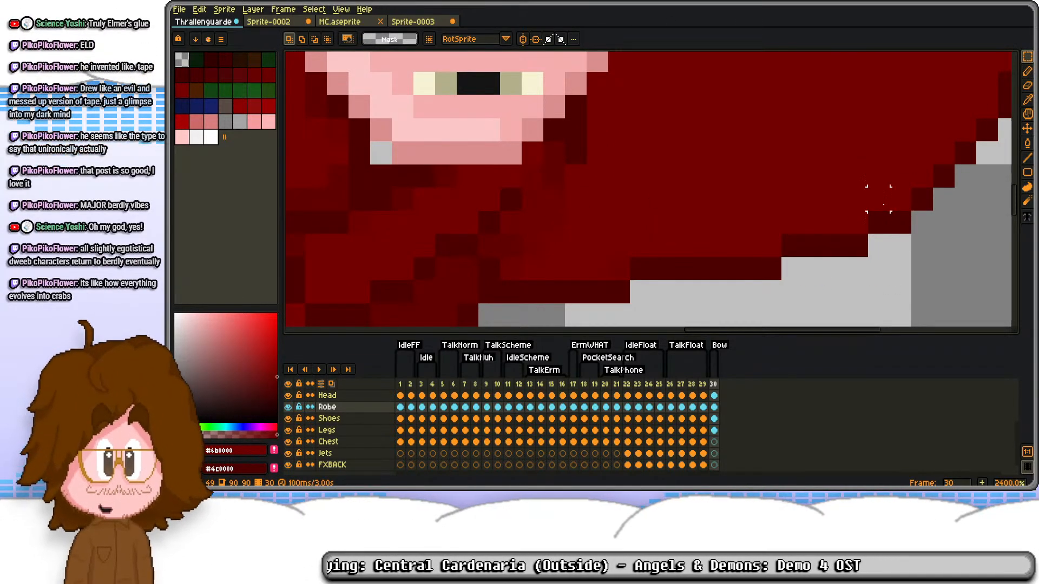
pyautogui.scroll(-3, 866, 184)
pyautogui.scroll(1, 733, 192)
pyautogui.moveTo(794, 131); pyautogui.dragTo(728, 206)
pyautogui.scroll(-2, 709, 173)
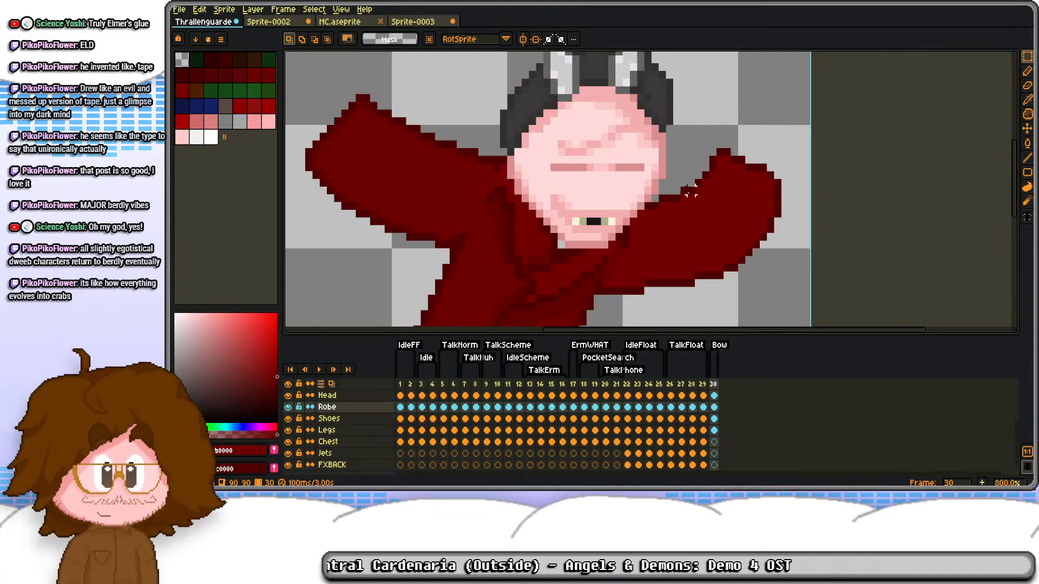
# Step: Shade the inside of the second sleeve's lower edge with #600000 pixels toward its rounded end
pyautogui.scroll(3, 644, 260)
pyautogui.moveTo(599, 273); pyautogui.dragTo(628, 206)
pyautogui.press('d')
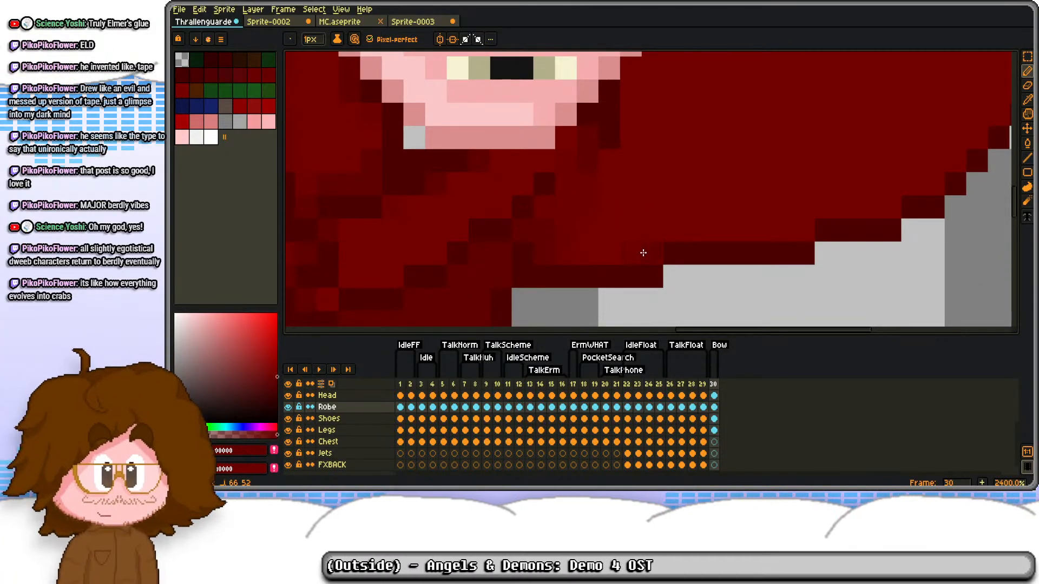
pyautogui.moveTo(836, 196); pyautogui.dragTo(724, 222)
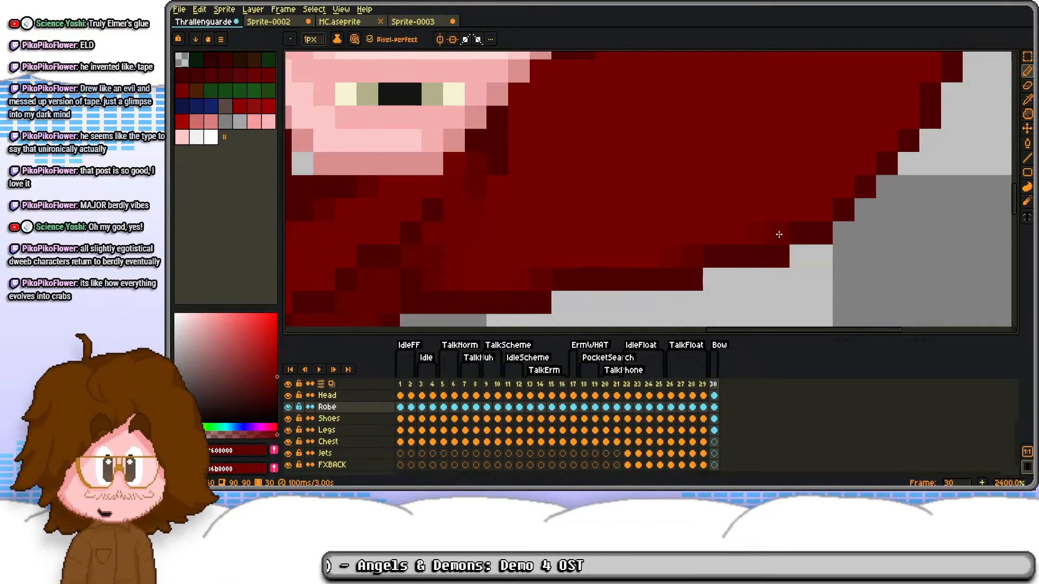
pyautogui.moveTo(844, 186); pyautogui.dragTo(749, 226)
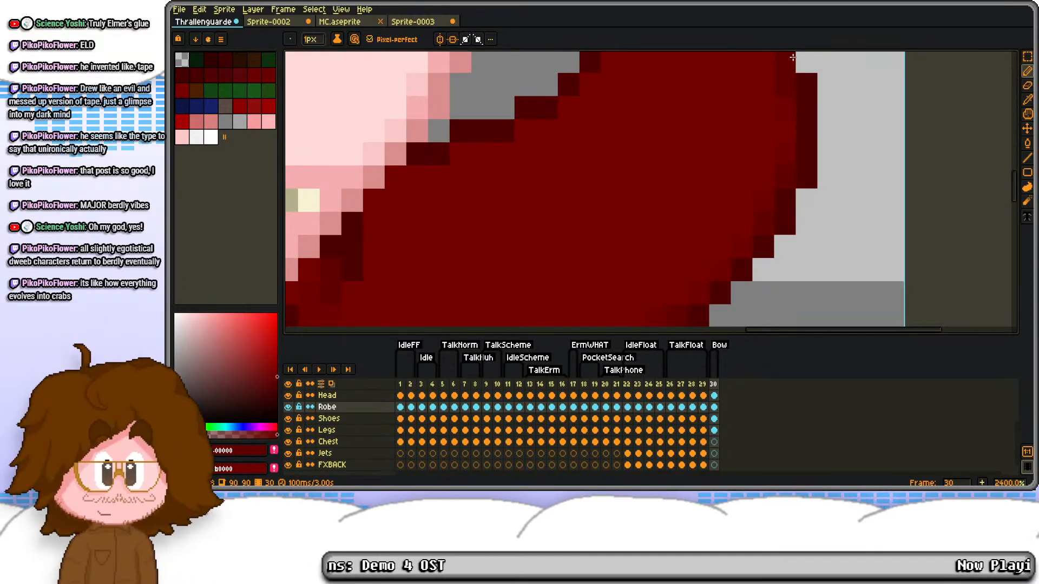
# Step: Continue the #600000 shading inside the second sleeve's outer end and along its upper edge down to the chin
pyautogui.moveTo(790, 59); pyautogui.dragTo(738, 186)
pyautogui.hotkey('ctrl', 'z')
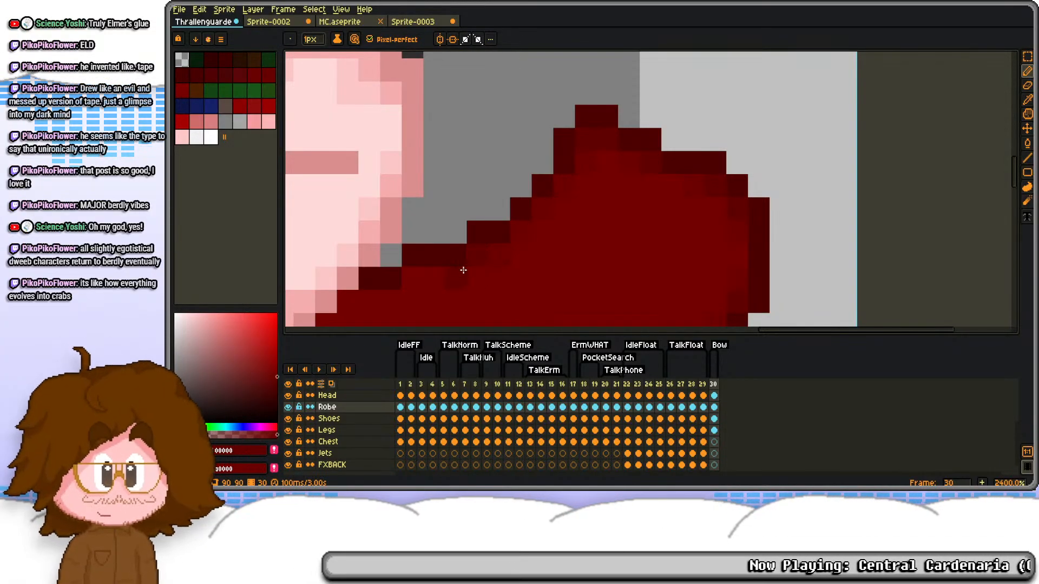
pyautogui.moveTo(419, 278); pyautogui.dragTo(528, 185)
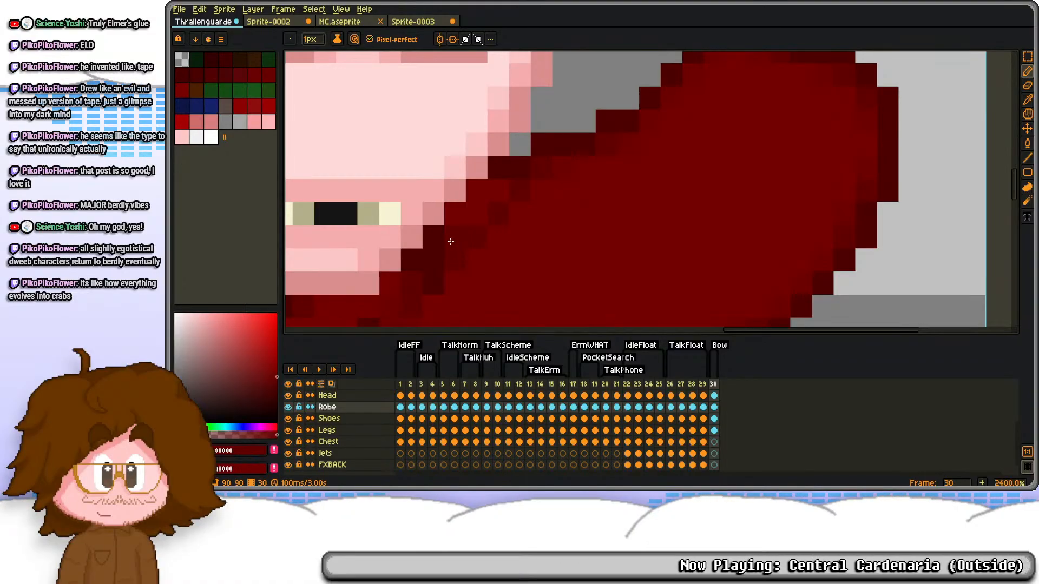
pyautogui.moveTo(513, 241); pyautogui.dragTo(541, 185)
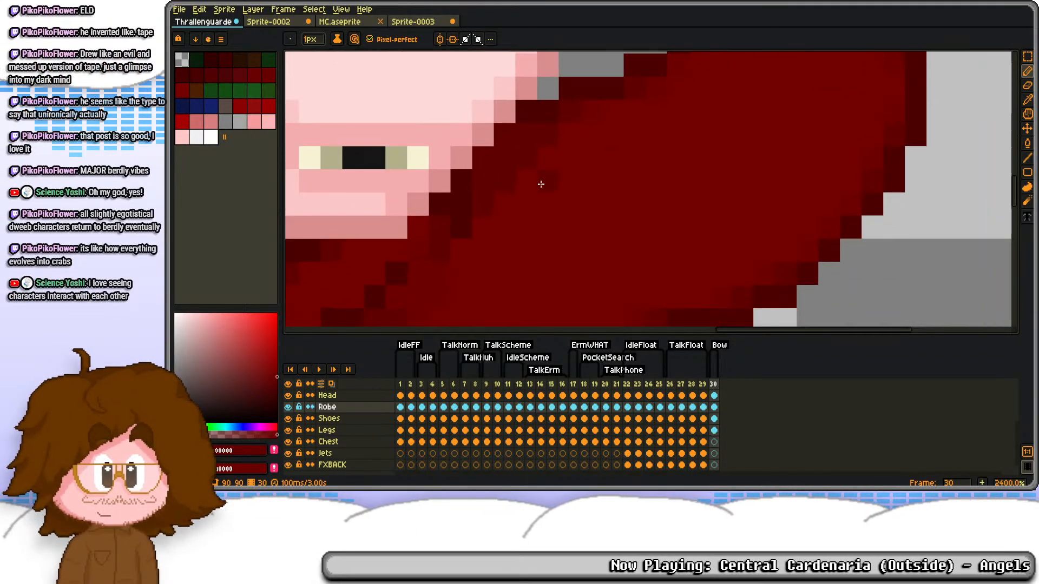
pyautogui.scroll(-6, 553, 137)
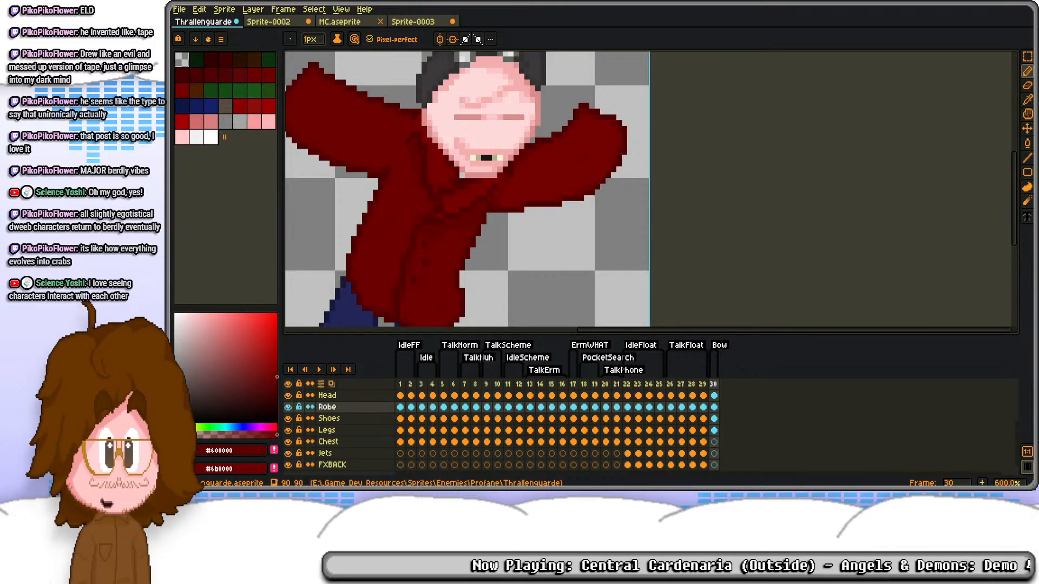
# Step: Copy the collar-area piece of the Chest layer from frame 29 into frame 30 to fill the gap under the chin
pyautogui.click(703, 441)
pyautogui.click(707, 446)
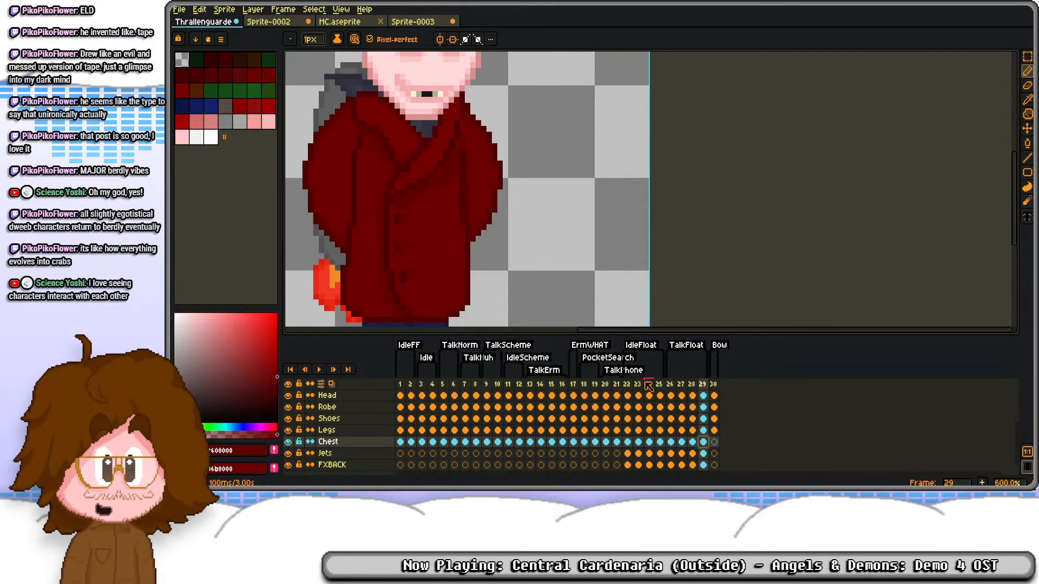
pyautogui.moveTo(430, 143); pyautogui.dragTo(473, 201)
pyautogui.press('m')
pyautogui.moveTo(449, 168); pyautogui.dragTo(510, 240)
pyautogui.click(714, 441)
pyautogui.press('Return')
pyautogui.scroll(-2, 563, 206)
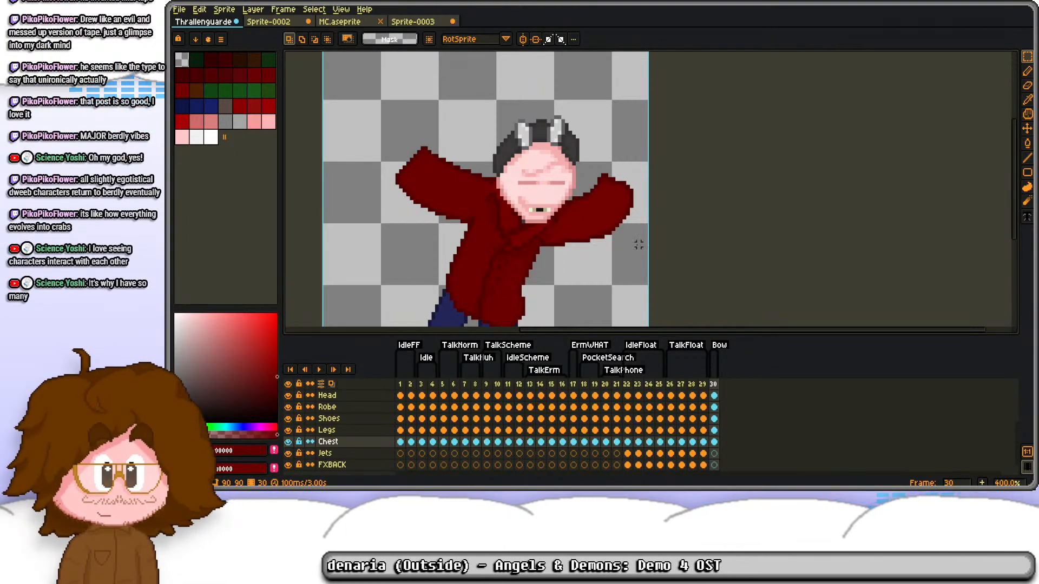
pyautogui.scroll(-2, 639, 245)
pyautogui.scroll(2, 638, 245)
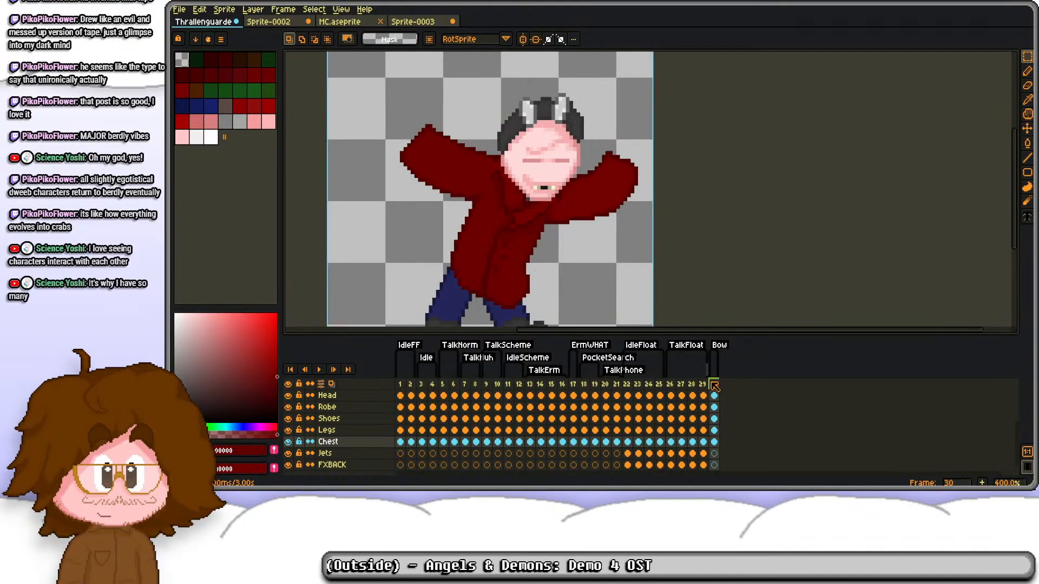
# Step: Try to shift the left sleeve on frame 30's Robe layer three pixels right and one pixel down
pyautogui.click(714, 406)
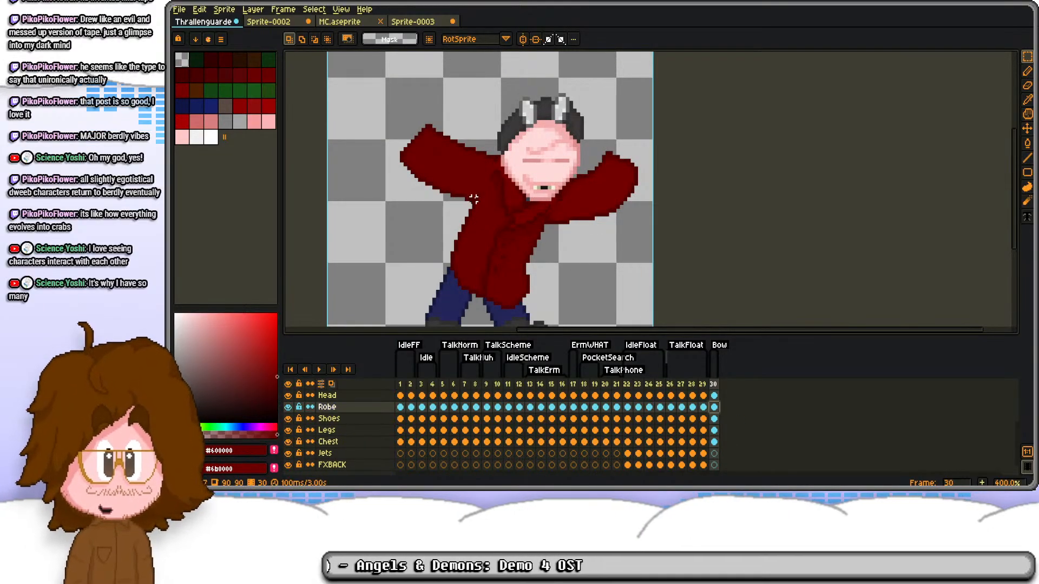
pyautogui.scroll(3, 411, 149)
pyautogui.moveTo(345, 63); pyautogui.dragTo(517, 263)
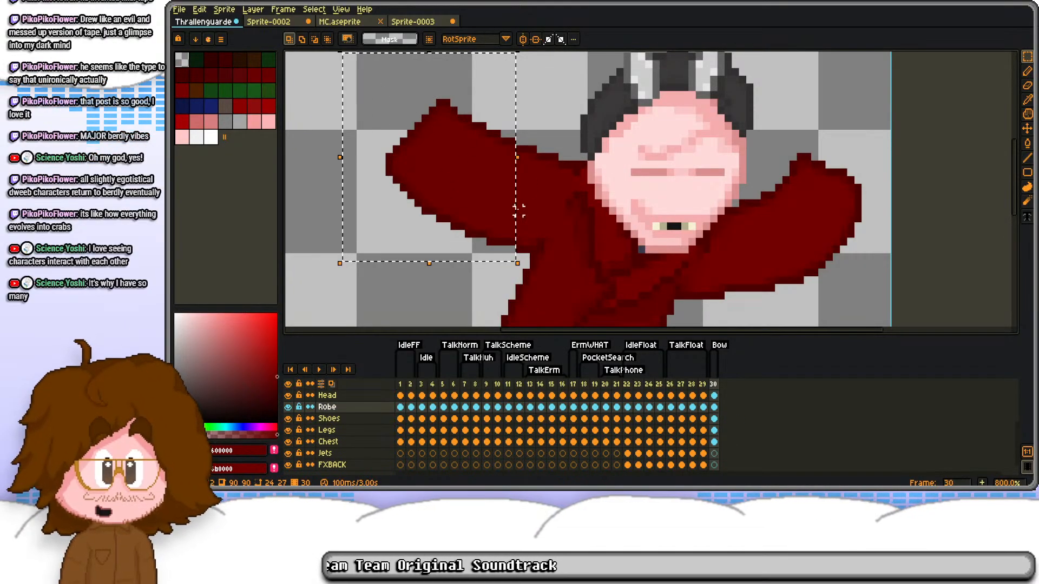
pyautogui.moveTo(554, 165); pyautogui.dragTo(501, 118)
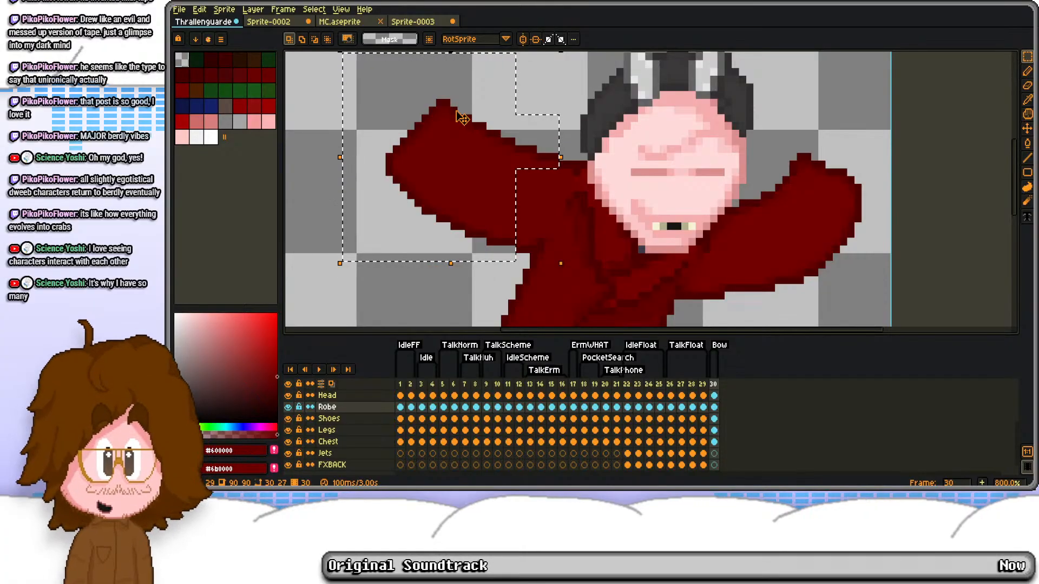
pyautogui.press('Right')
pyautogui.press('Right')
pyautogui.press('Right')
pyautogui.press('Down')
pyautogui.hotkey('ctrl', 'z')
pyautogui.hotkey('ctrl', 'z')
pyautogui.hotkey('ctrl', 'z')
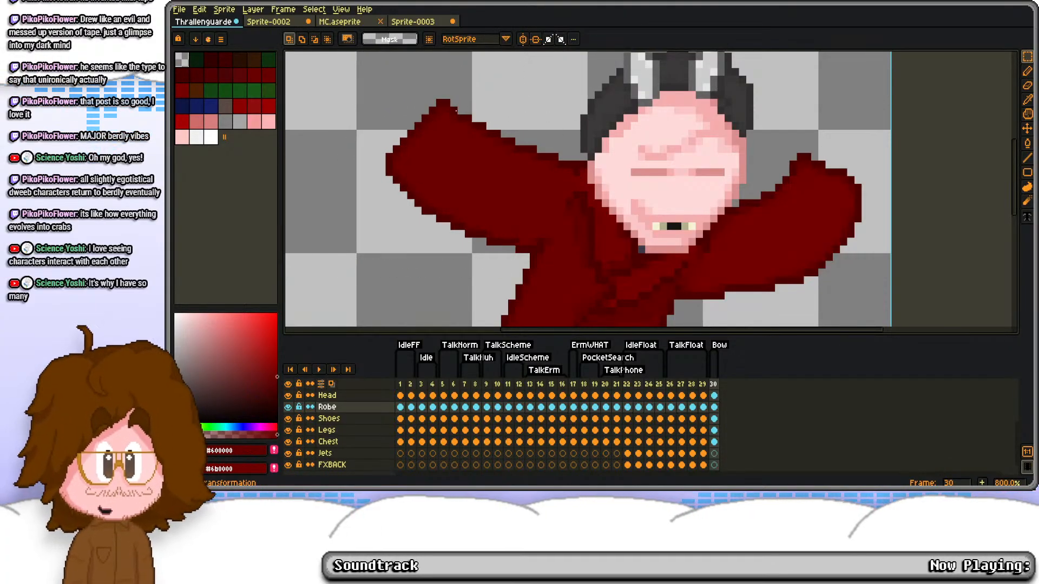
pyautogui.keyDown('alt'); pyautogui.click(643, 172); pyautogui.keyUp('alt')
pyautogui.press('b')
pyautogui.moveTo(437, 123); pyautogui.dragTo(495, 208)
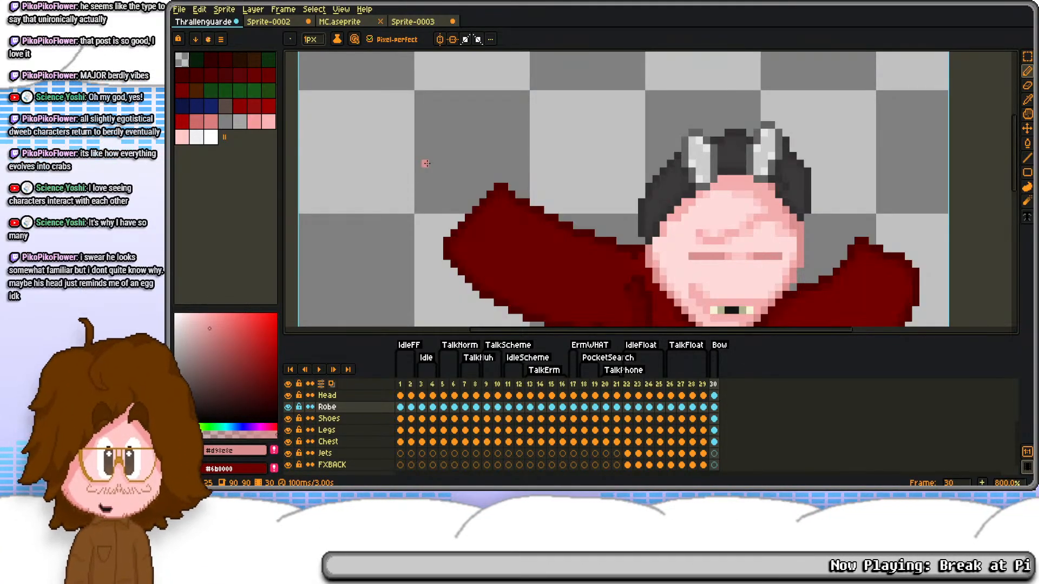
# Step: Fill the left sleeve's interior beside the shoulder with #720000 sampled from the robe
pyautogui.scroll(2, 622, 168)
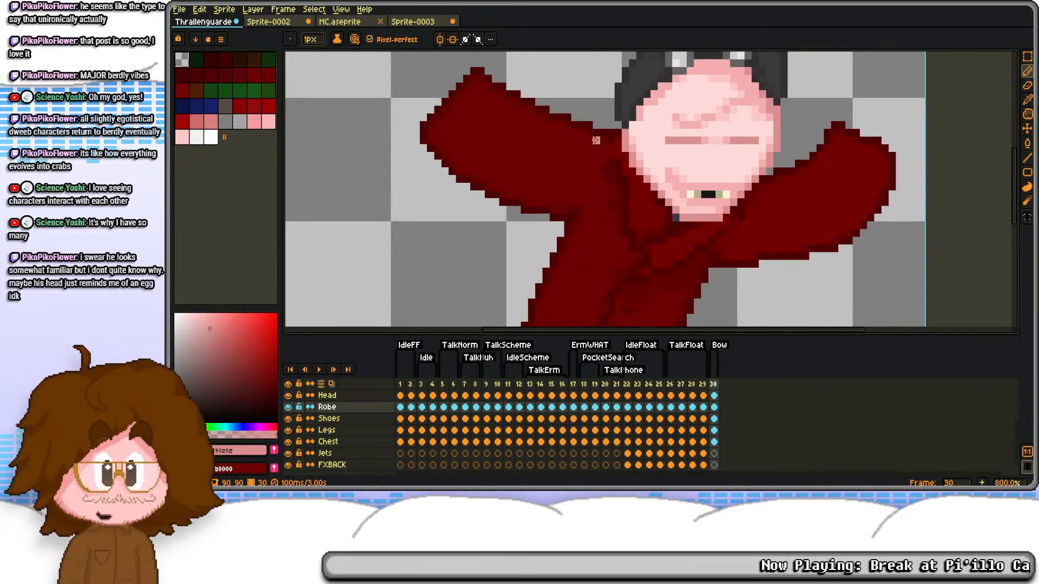
pyautogui.scroll(-4, 616, 119)
pyautogui.keyDown('alt'); pyautogui.click(639, 151); pyautogui.keyUp('alt')
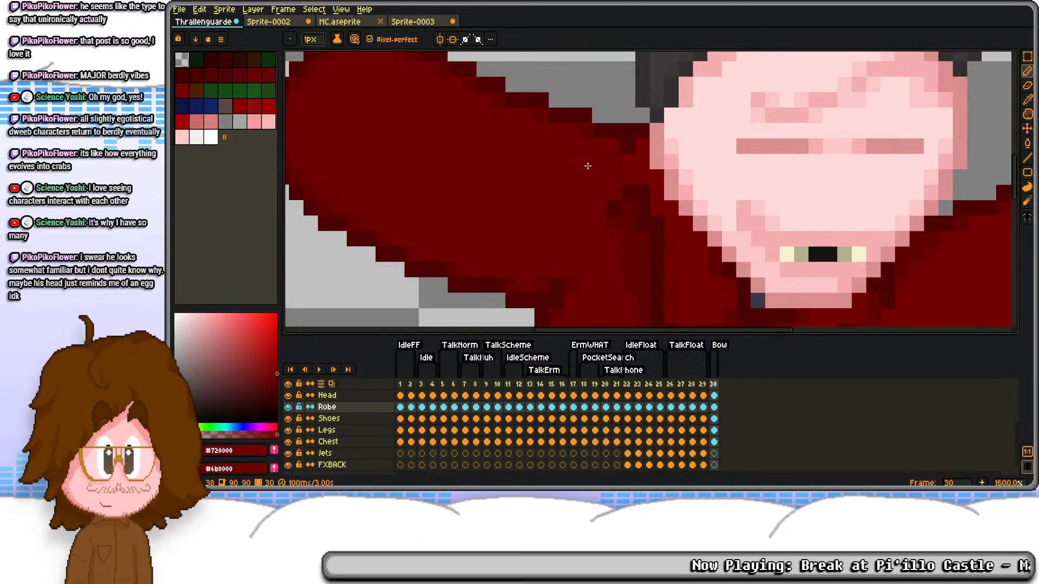
pyautogui.press('g')
pyautogui.click(561, 167)
pyautogui.scroll(-6, 561, 168)
pyautogui.scroll(4, 583, 203)
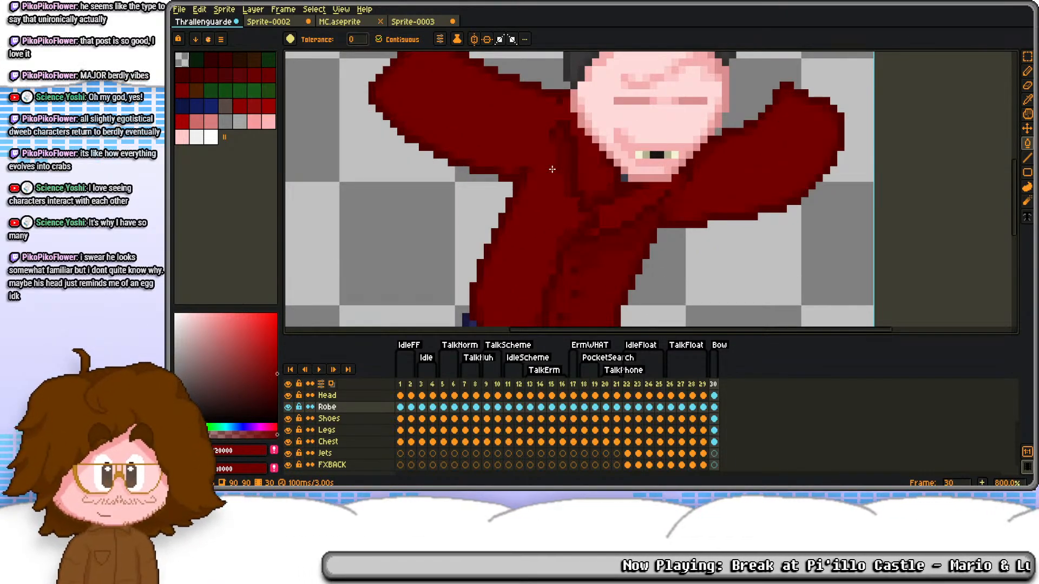
pyautogui.scroll(-2, 582, 203)
pyautogui.scroll(1, 538, 199)
pyautogui.moveTo(538, 199); pyautogui.dragTo(540, 212)
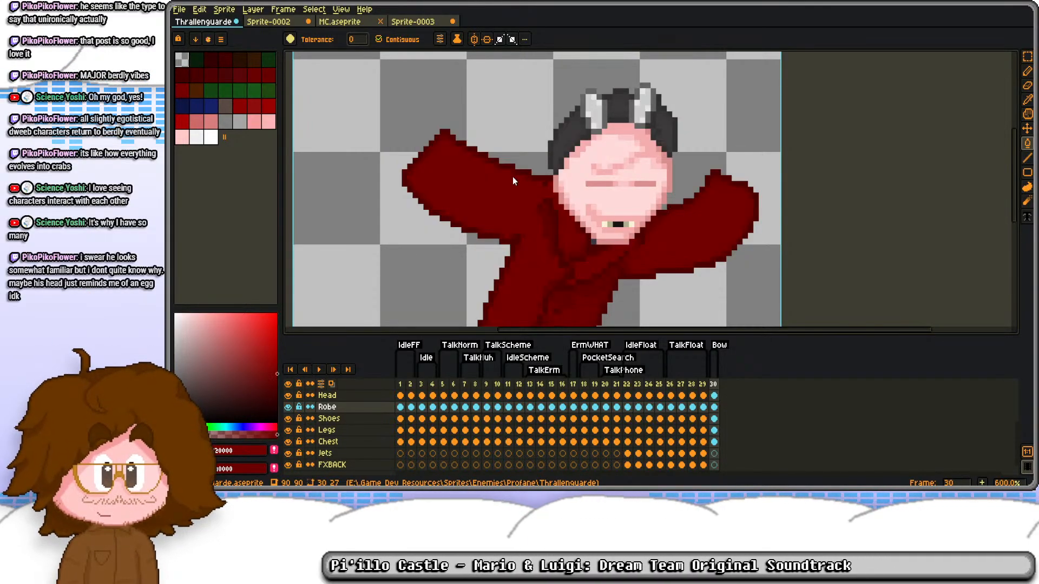
pyautogui.scroll(-1, 602, 195)
pyautogui.moveTo(612, 196); pyautogui.dragTo(646, 225)
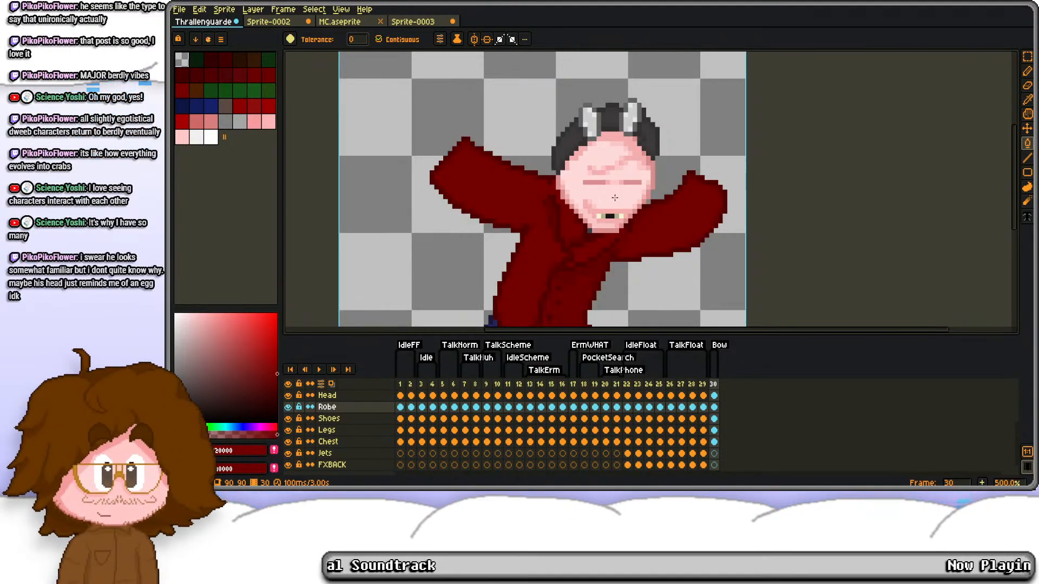
pyautogui.scroll(-2, 614, 198)
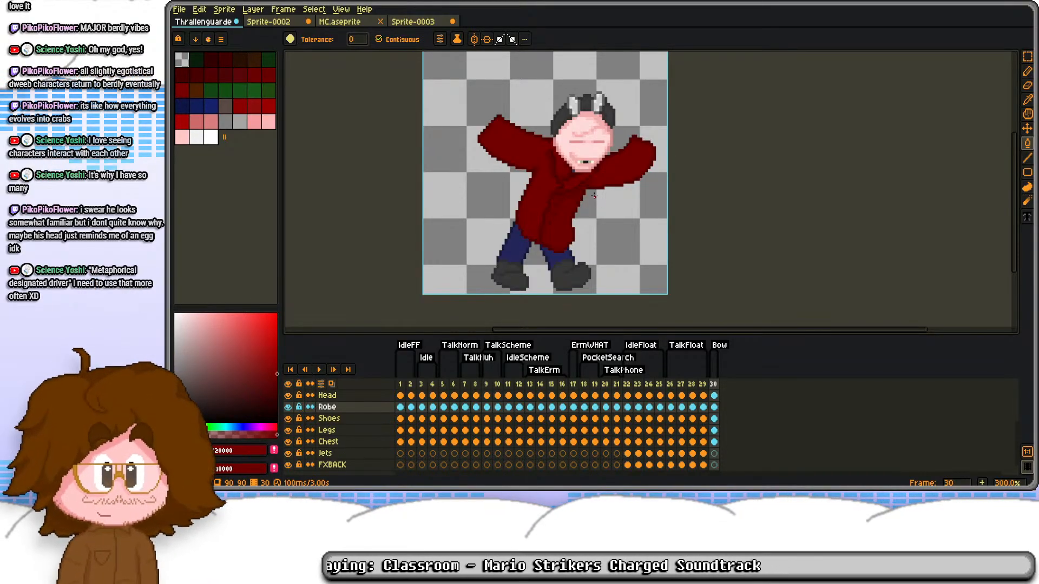
# Step: Shift the upper-body layers on frame 30, including goggles, face, head and robe, slightly down over the legs
pyautogui.click(714, 442)
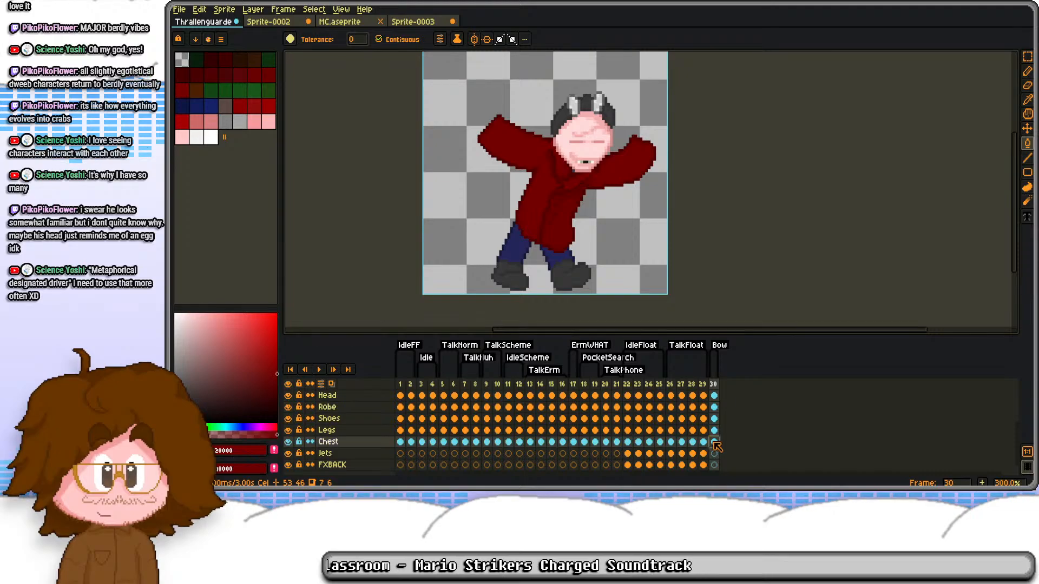
pyautogui.moveTo(714, 408); pyautogui.dragTo(709, 416)
pyautogui.click(713, 419)
pyautogui.press('m')
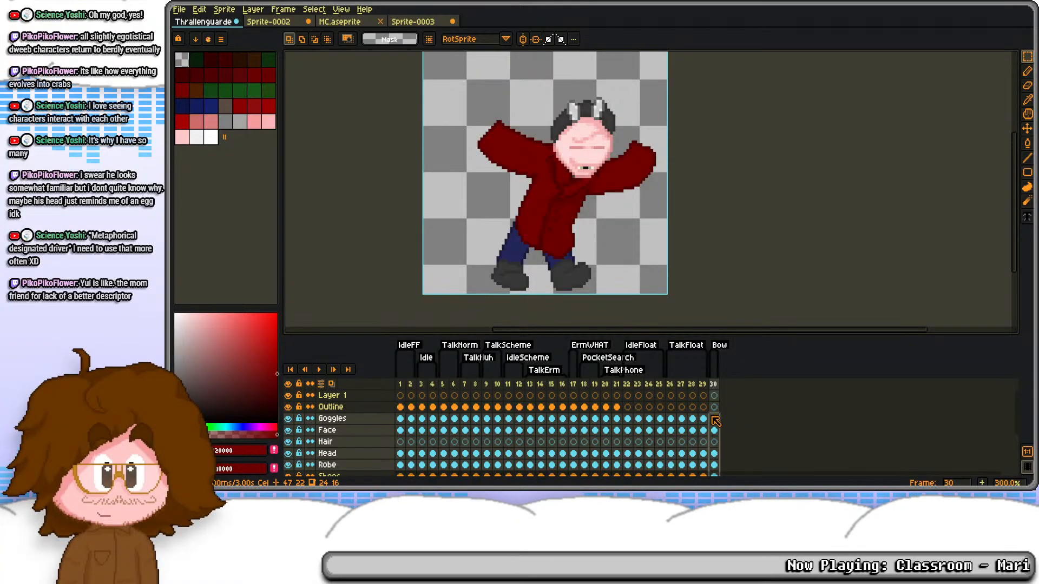
pyautogui.click(714, 419)
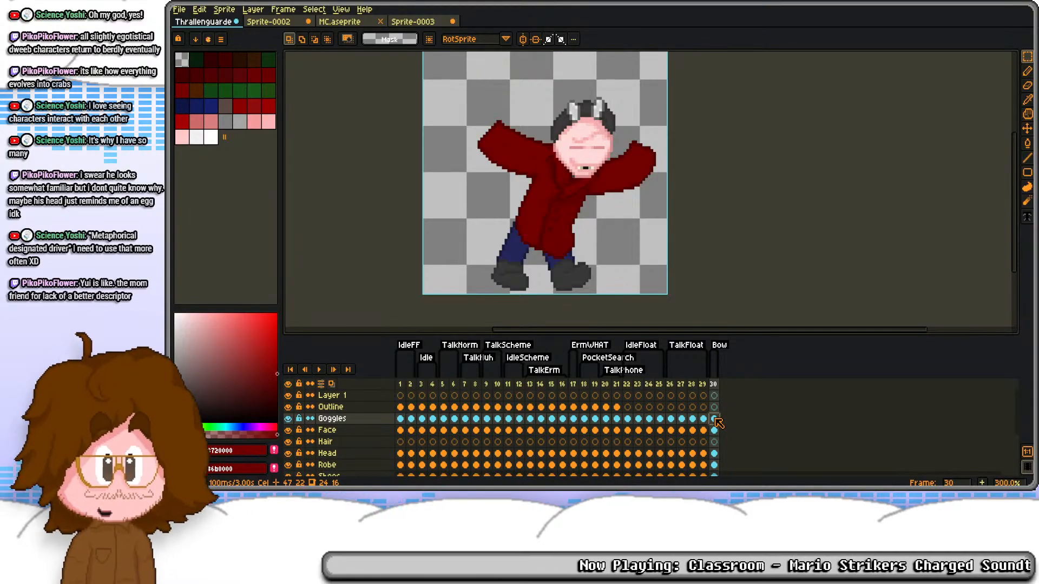
pyautogui.click(703, 385)
pyautogui.click(714, 386)
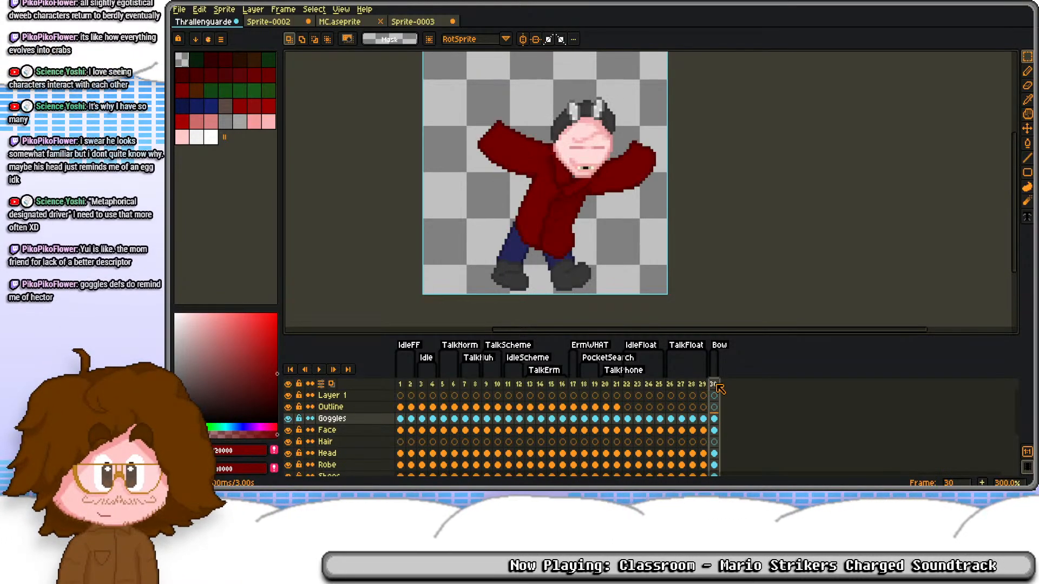
pyautogui.scroll(-1, 546, 140)
pyautogui.scroll(1, 547, 141)
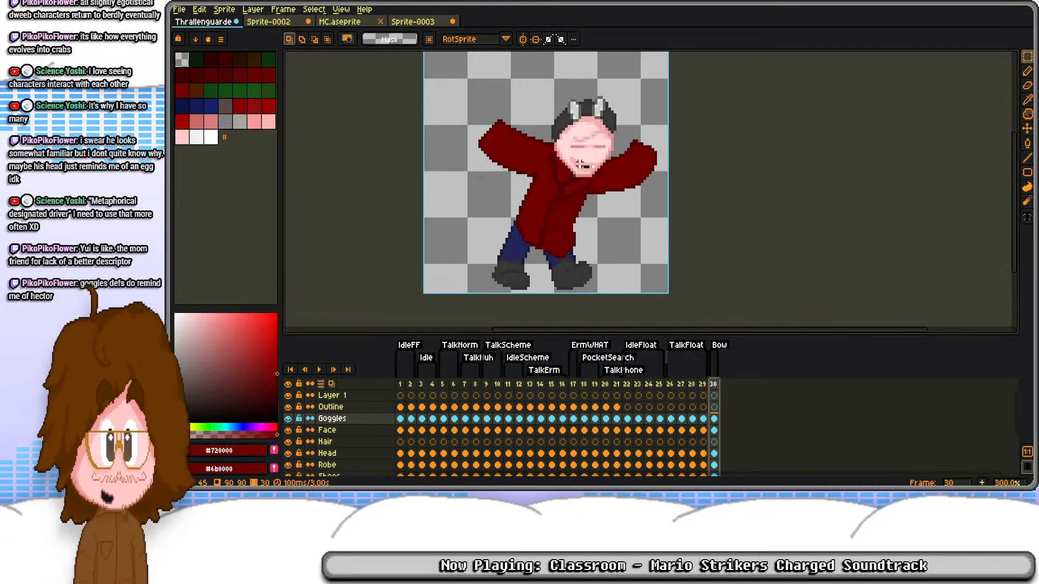
pyautogui.scroll(2, 606, 154)
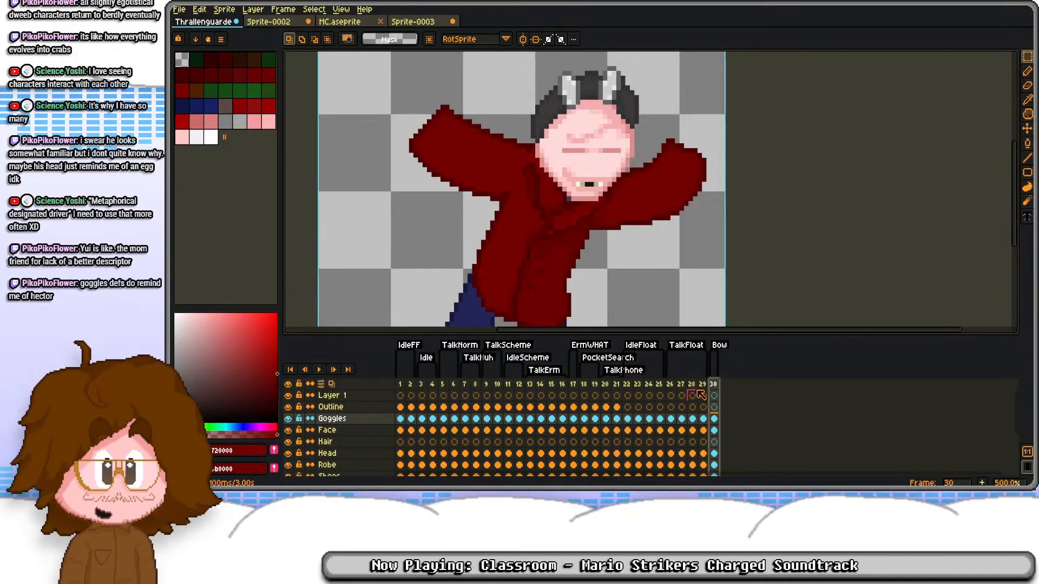
# Step: Target the Robe layer on frame 30 and sample the dark skin-outline pink from the face for drawing the hands
pyautogui.click(714, 430)
pyautogui.scroll(-1, 714, 433)
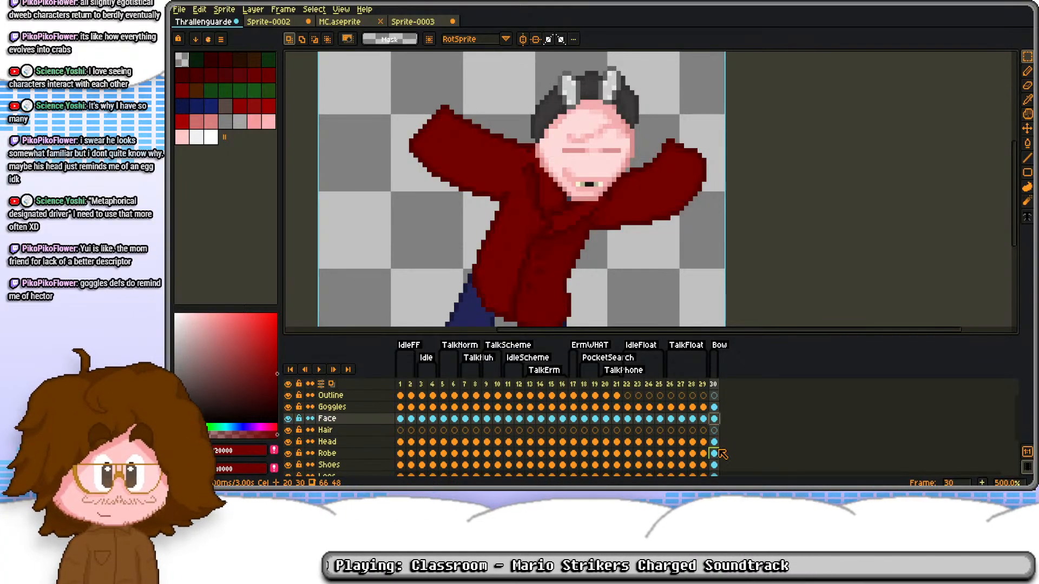
pyautogui.click(714, 454)
pyautogui.scroll(5, 543, 159)
pyautogui.press('i')
pyautogui.click(501, 115)
pyautogui.press('b')
pyautogui.moveTo(715, 93)
pyautogui.mouseDown()
pyautogui.moveTo(545, 184)
pyautogui.moveTo(468, 204)
pyautogui.mouseUp()
pyautogui.scroll(-1, 508, 203)
pyautogui.scroll(-2, 566, 149)
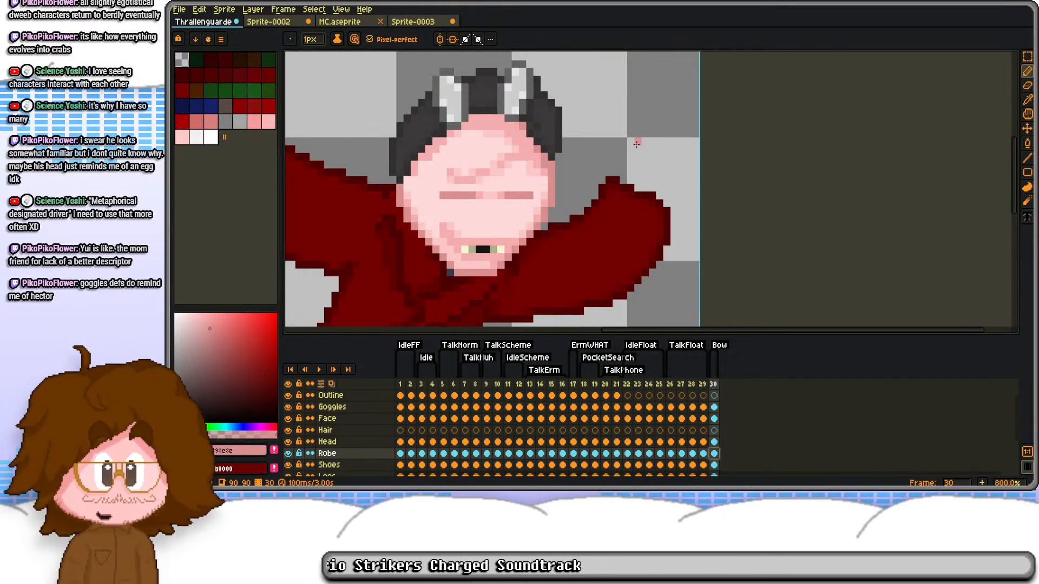
pyautogui.scroll(3, 660, 165)
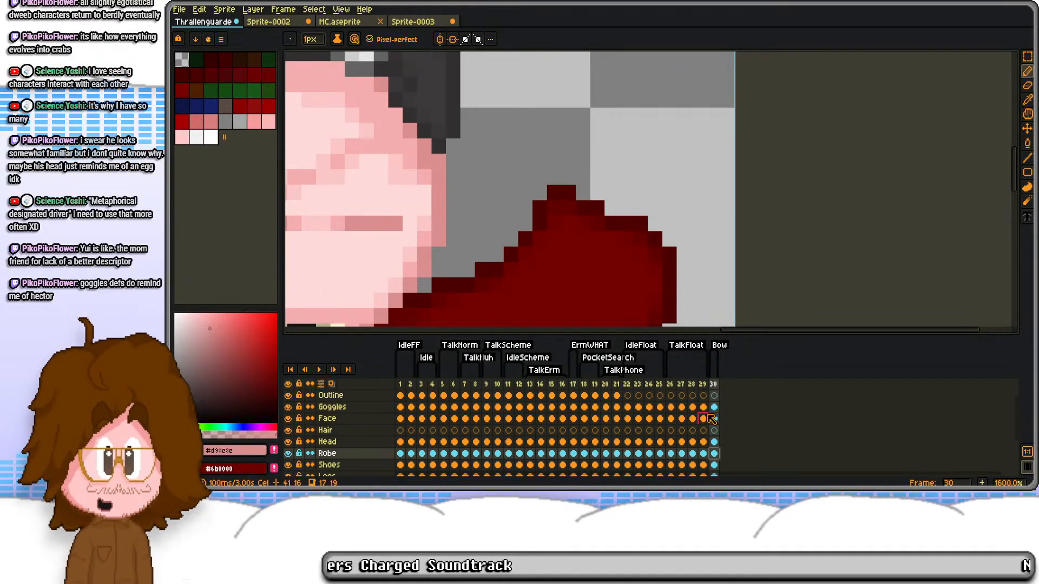
pyautogui.press('m')
pyautogui.moveTo(533, 154); pyautogui.dragTo(678, 278)
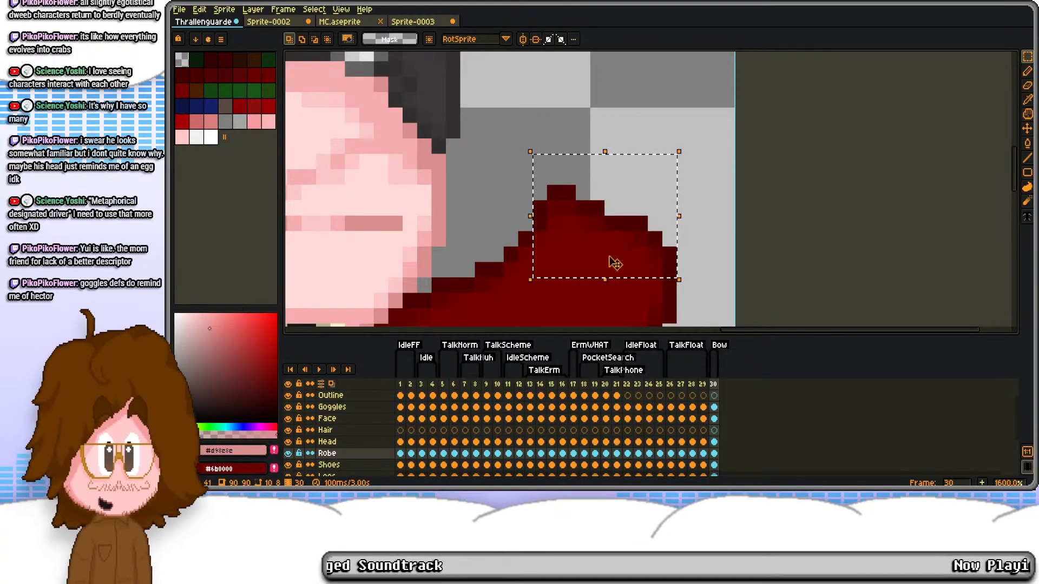
pyautogui.moveTo(489, 216); pyautogui.dragTo(569, 285)
pyautogui.click(554, 253)
pyautogui.moveTo(582, 248); pyautogui.dragTo(528, 163)
# Step: Draw a one-pixel pink hand outline with a thumb above the end of the right sleeve
pyautogui.scroll(-1, 589, 131)
pyautogui.moveTo(588, 118)
pyautogui.mouseDown()
pyautogui.moveTo(542, 177)
pyautogui.moveTo(620, 142)
pyautogui.moveTo(690, 163)
pyautogui.moveTo(698, 206)
pyautogui.moveTo(657, 254)
pyautogui.mouseUp()
pyautogui.scroll(1, 589, 171)
pyautogui.press('b')
pyautogui.moveTo(525, 178)
pyautogui.mouseDown()
pyautogui.moveTo(515, 132)
pyautogui.moveTo(580, 136)
pyautogui.moveTo(557, 163)
pyautogui.moveTo(571, 148)
pyautogui.moveTo(599, 147)
pyautogui.mouseUp()
pyautogui.press('e')
pyautogui.press('b')
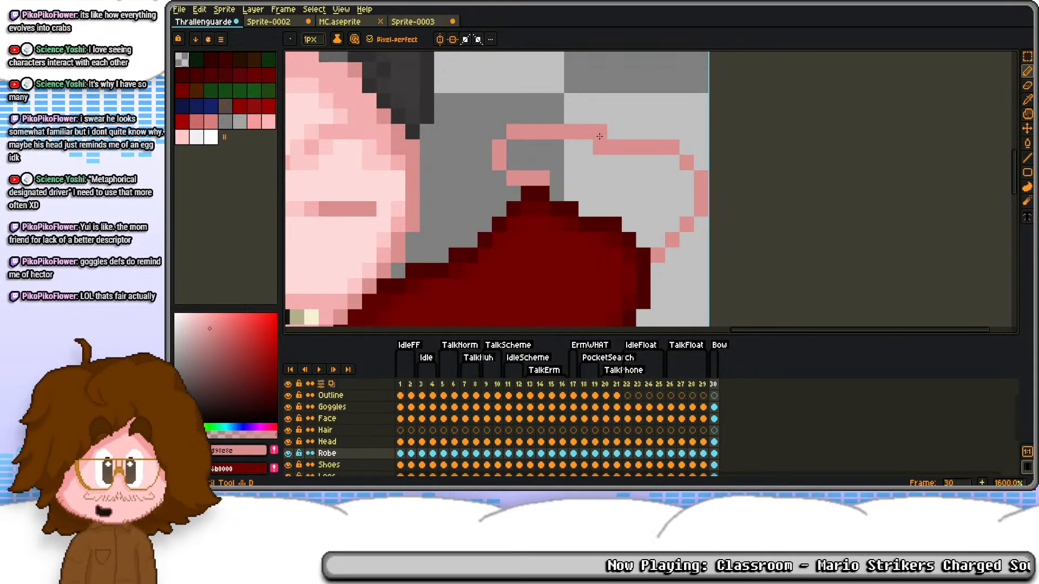
# Step: Reshape the outer side of the right hand's outline, trimming stray pixels down to the cuff
pyautogui.scroll(-1, 600, 149)
pyautogui.scroll(3, 600, 151)
pyautogui.moveTo(628, 112)
pyautogui.mouseDown()
pyautogui.moveTo(657, 83)
pyautogui.moveTo(748, 111)
pyautogui.moveTo(787, 166)
pyautogui.moveTo(796, 281)
pyautogui.moveTo(771, 251)
pyautogui.moveTo(768, 189)
pyautogui.mouseUp()
pyautogui.press('e')
pyautogui.press('b')
pyautogui.scroll(-3, 756, 180)
pyautogui.scroll(3, 745, 233)
pyautogui.moveTo(747, 223)
pyautogui.mouseDown()
pyautogui.moveTo(711, 229)
pyautogui.moveTo(738, 201)
pyautogui.moveTo(761, 136)
pyautogui.mouseUp()
pyautogui.press('e')
pyautogui.moveTo(787, 199); pyautogui.dragTo(787, 169)
pyautogui.click(757, 230)
pyautogui.moveTo(732, 254); pyautogui.dragTo(730, 232)
pyautogui.moveTo(781, 144); pyautogui.dragTo(769, 233)
# Step: Raise the top of the right hand's outline into a rounded arch and erase the old line beneath it
pyautogui.press('b')
pyautogui.press('e')
pyautogui.moveTo(693, 129); pyautogui.dragTo(629, 133)
pyautogui.scroll(-4, 622, 148)
pyautogui.scroll(3, 622, 149)
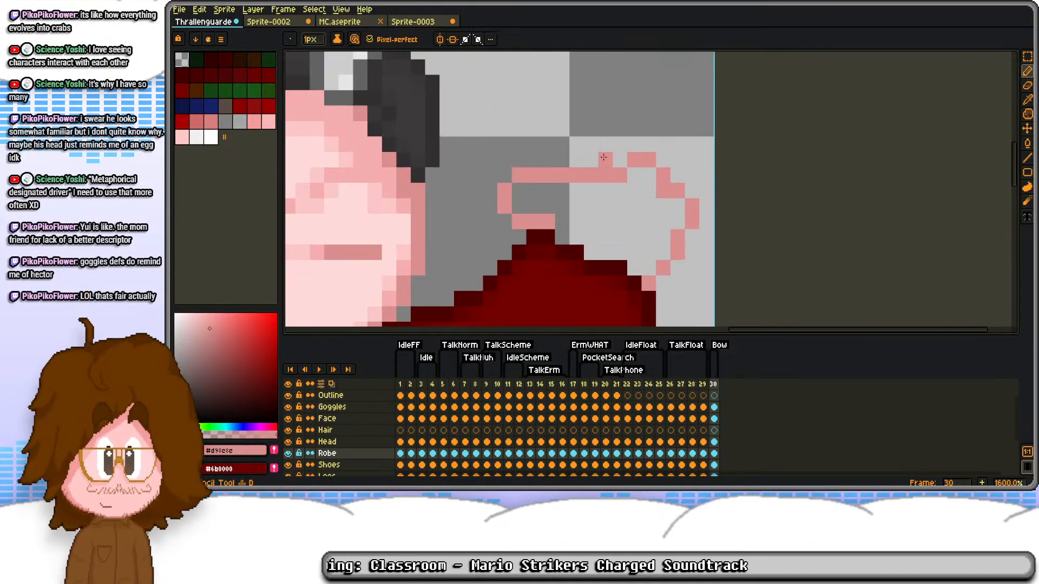
pyautogui.moveTo(620, 175); pyautogui.dragTo(591, 176)
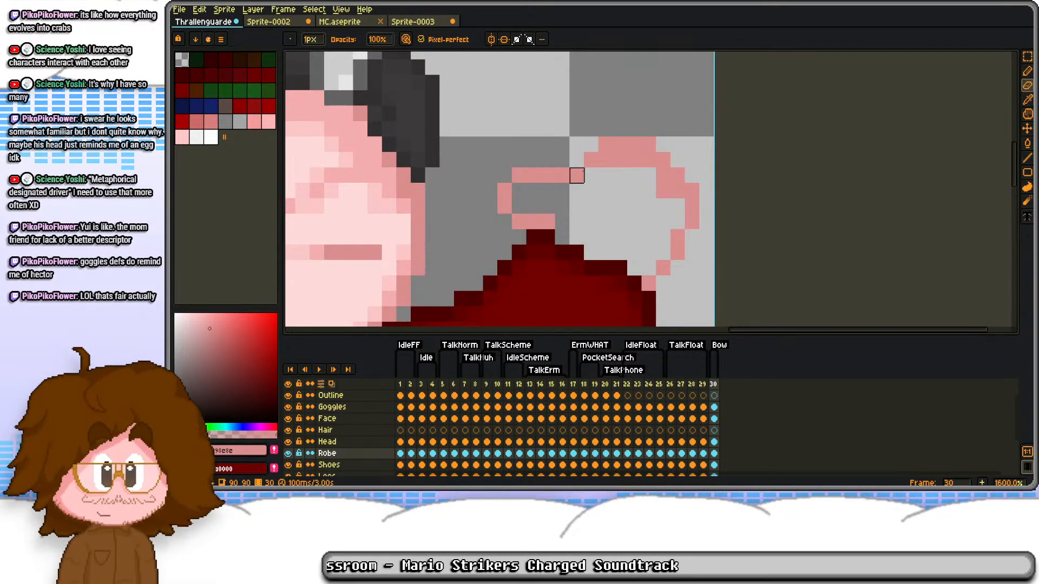
pyautogui.press('b')
# Step: Move the right hand's thumb one pixel to the right and erase the doubled pixels inside the outline
pyautogui.press('m')
pyautogui.moveTo(505, 159); pyautogui.dragTo(535, 222)
pyautogui.press('Right')
pyautogui.hotkey('ctrl', 'd')
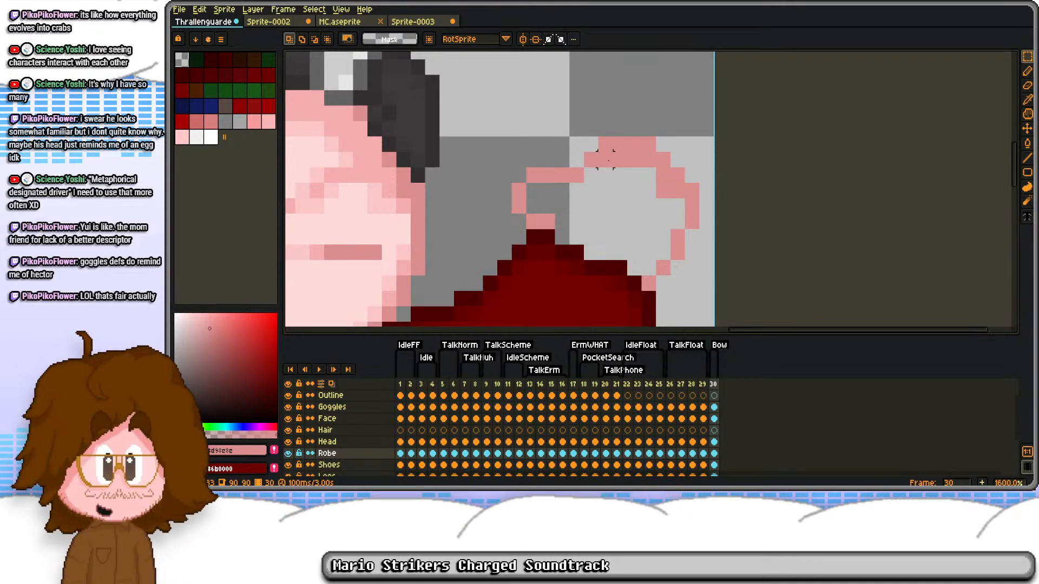
pyautogui.press('e')
pyautogui.moveTo(605, 158)
pyautogui.mouseDown()
pyautogui.moveTo(649, 160)
pyautogui.moveTo(664, 190)
pyautogui.mouseUp()
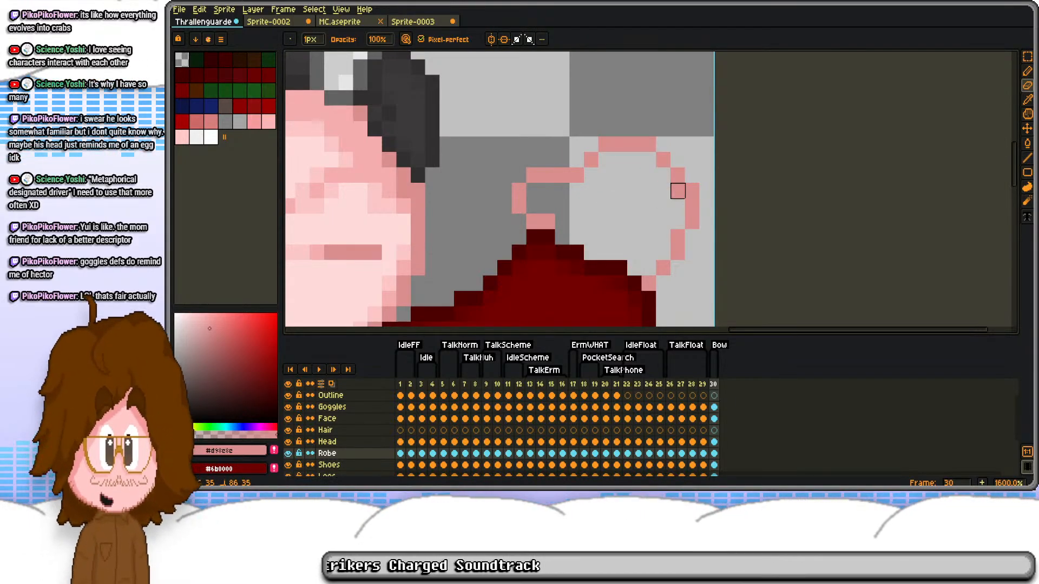
# Step: Draw a one-pixel pink outline for the left hand, extending outward from the left sleeve's end
pyautogui.scroll(-3, 595, 162)
pyautogui.press('b')
pyautogui.scroll(-2, 506, 170)
pyautogui.moveTo(311, 149); pyautogui.dragTo(455, 147)
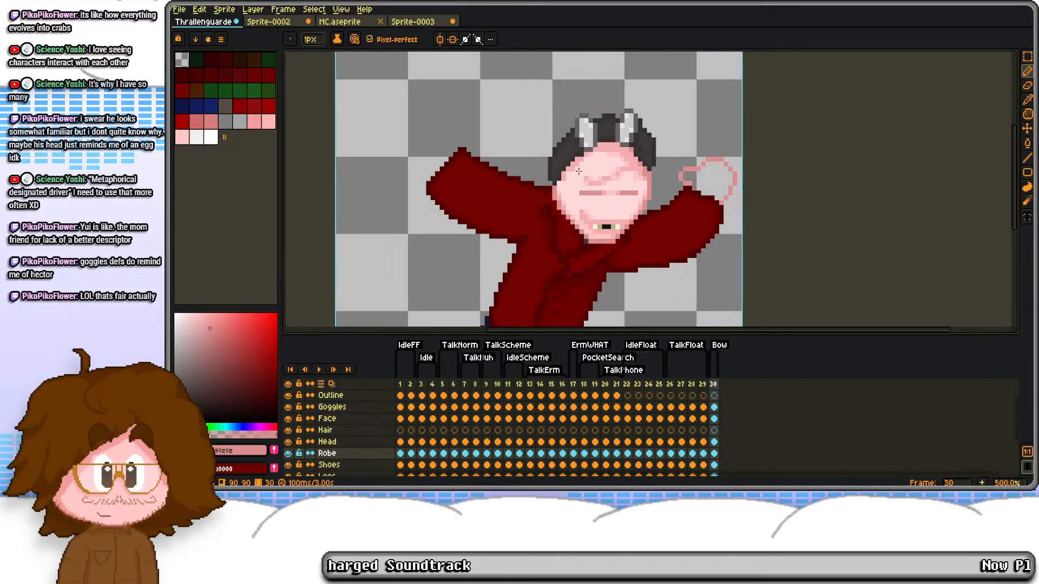
pyautogui.scroll(4, 457, 145)
pyautogui.scroll(-3, 453, 141)
pyautogui.scroll(4, 745, 171)
pyautogui.press('m')
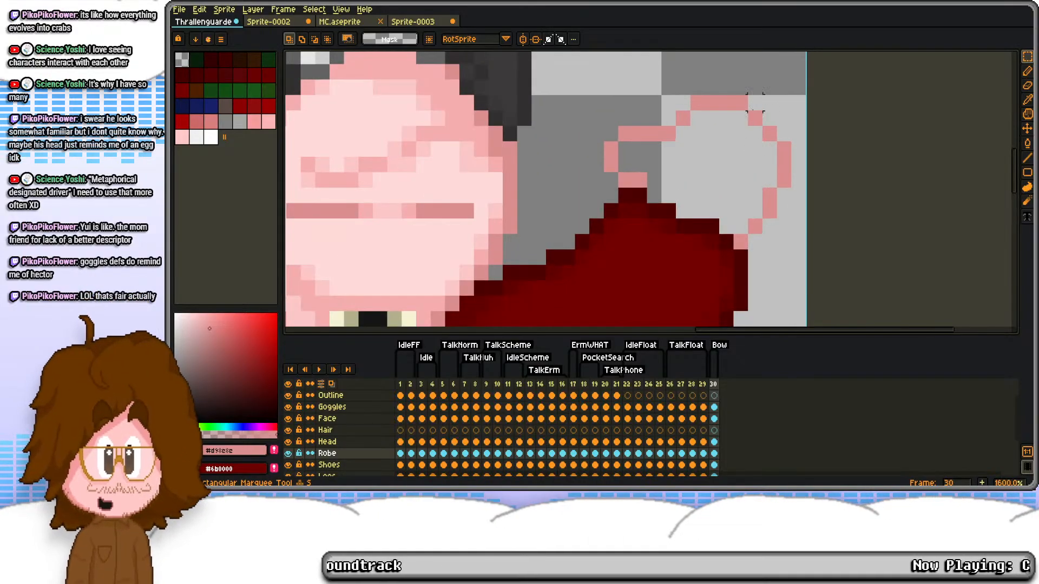
pyautogui.scroll(-3, 481, 149)
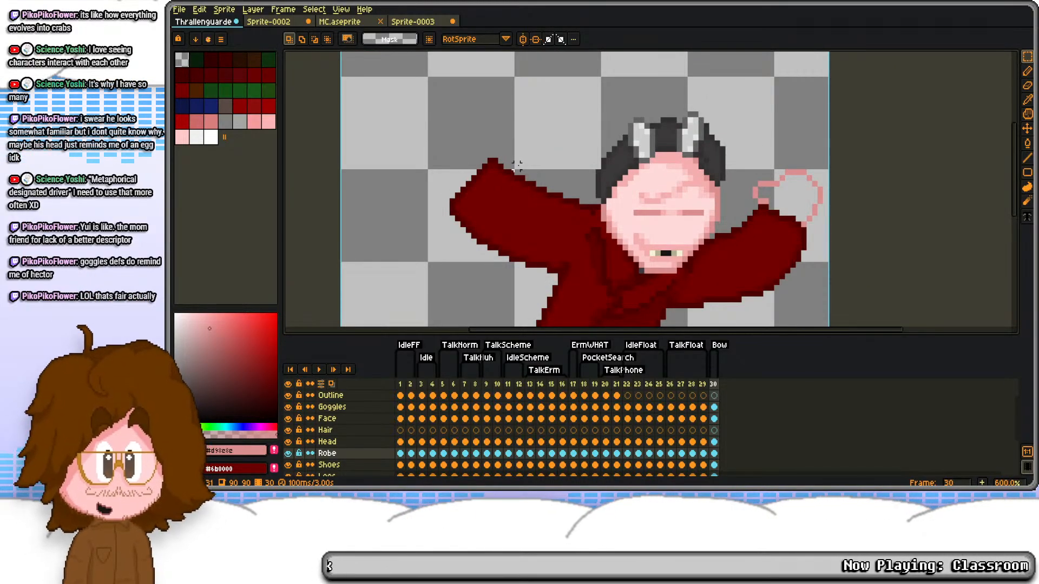
pyautogui.scroll(3, 487, 164)
pyautogui.press('b')
pyautogui.moveTo(488, 218)
pyautogui.mouseDown()
pyautogui.moveTo(433, 181)
pyautogui.moveTo(396, 182)
pyautogui.moveTo(443, 177)
pyautogui.moveTo(443, 189)
pyautogui.moveTo(385, 173)
pyautogui.moveTo(379, 158)
pyautogui.moveTo(500, 134)
pyautogui.mouseUp()
# Step: Round off the lower outer corner of the left hand's outline by erasing and redrawing single pixels
pyautogui.press('e')
pyautogui.click(378, 166)
pyautogui.press('d')
pyautogui.click(389, 166)
pyautogui.press('e')
pyautogui.click(389, 177)
pyautogui.press('d')
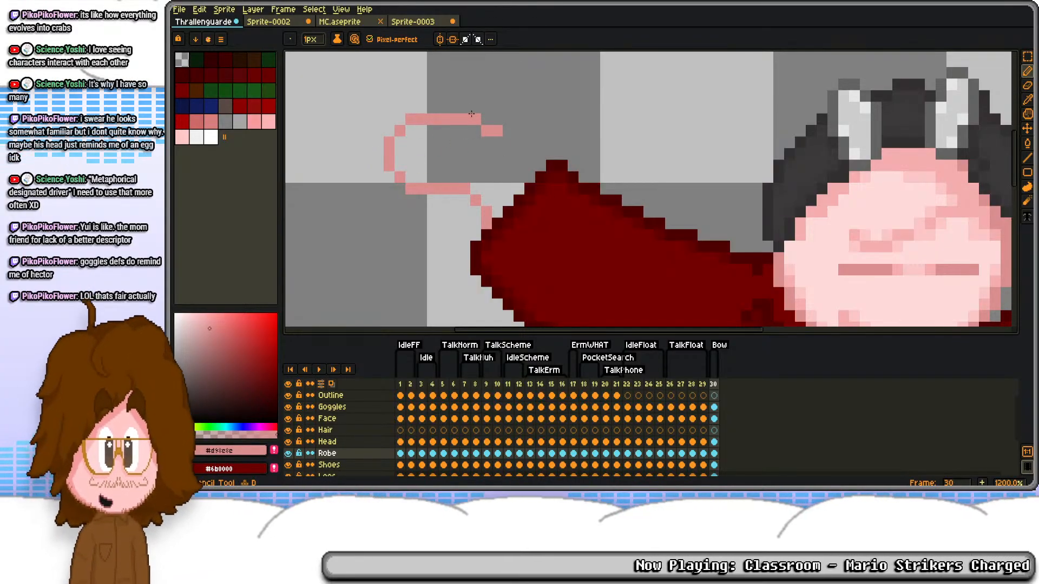
# Step: Lower the bottom edge of the left hand's outline toward the sleeve and erase the leftover pixels
pyautogui.moveTo(443, 200)
pyautogui.mouseDown()
pyautogui.moveTo(475, 211)
pyautogui.moveTo(464, 189)
pyautogui.mouseUp()
pyautogui.press('e')
pyautogui.click(443, 190)
pyautogui.click(476, 200)
pyautogui.click(487, 212)
# Step: Draw the raised top of the left hand and close its outline down to the sleeve's upper corner
pyautogui.press('d')
pyautogui.moveTo(512, 103)
pyautogui.mouseDown()
pyautogui.moveTo(507, 118)
pyautogui.moveTo(545, 165)
pyautogui.mouseUp()
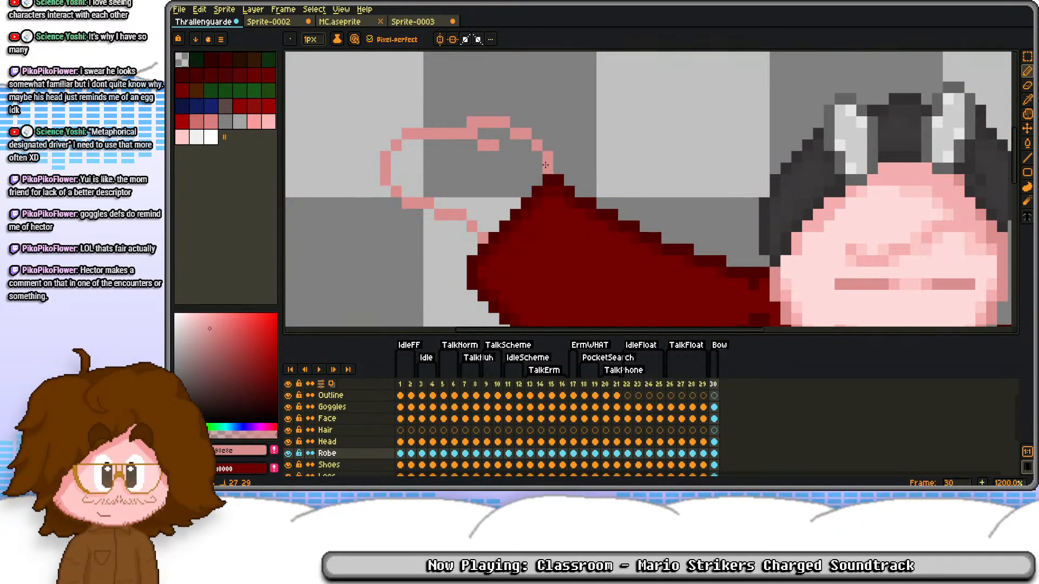
pyautogui.scroll(-3, 545, 165)
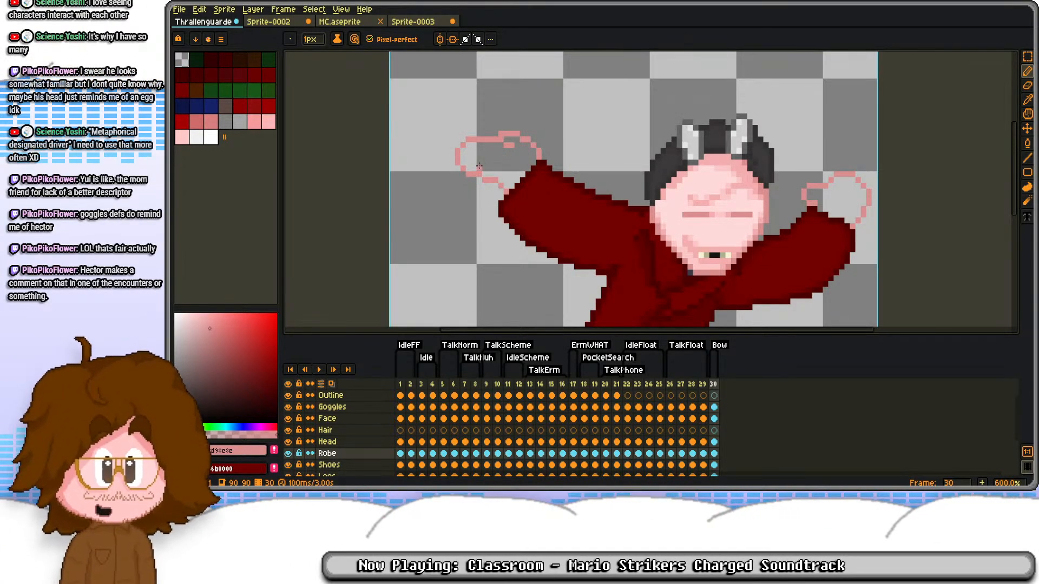
pyautogui.scroll(4, 678, 132)
pyautogui.scroll(-3, 678, 133)
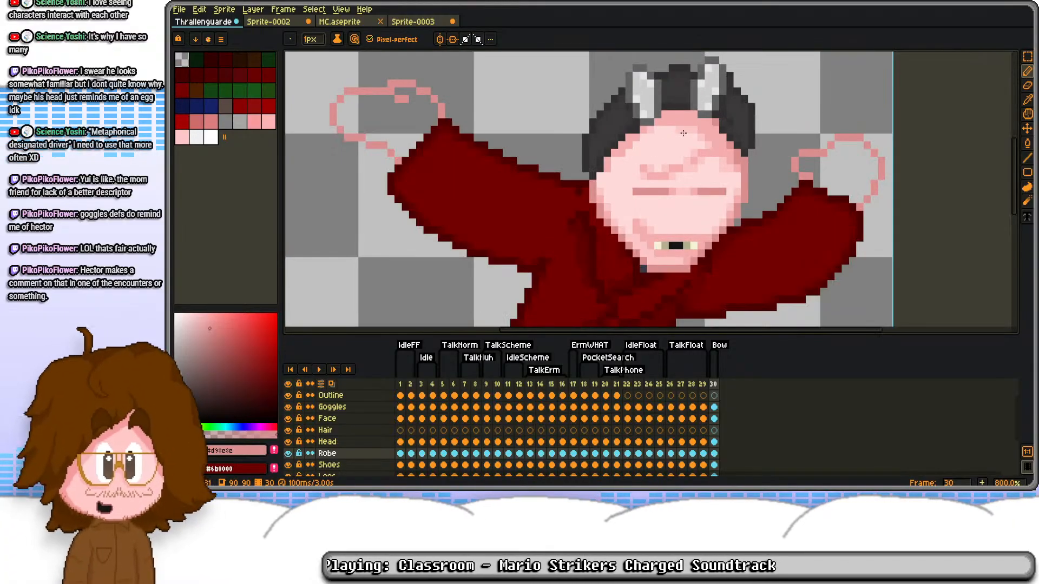
# Step: Sample the face's medium pink as foreground colour and its lighter shade #fbc6c6 as background colour
pyautogui.scroll(3, 621, 202)
pyautogui.keyDown('alt'); pyautogui.click(563, 251); pyautogui.keyUp('alt')
pyautogui.keyDown('alt'); pyautogui.rightClick(565, 228); pyautogui.keyUp('alt')
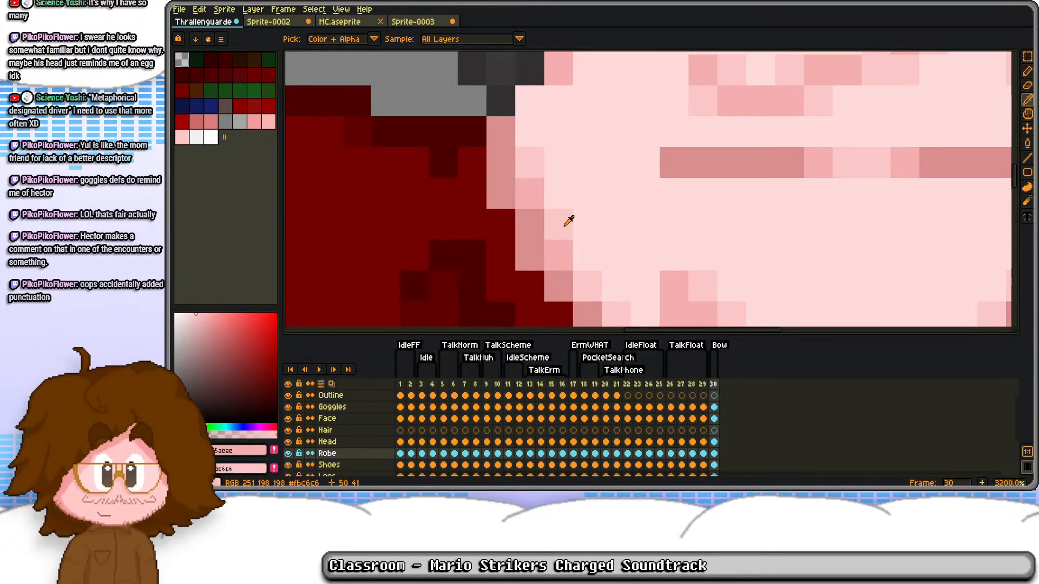
pyautogui.scroll(-2, 433, 195)
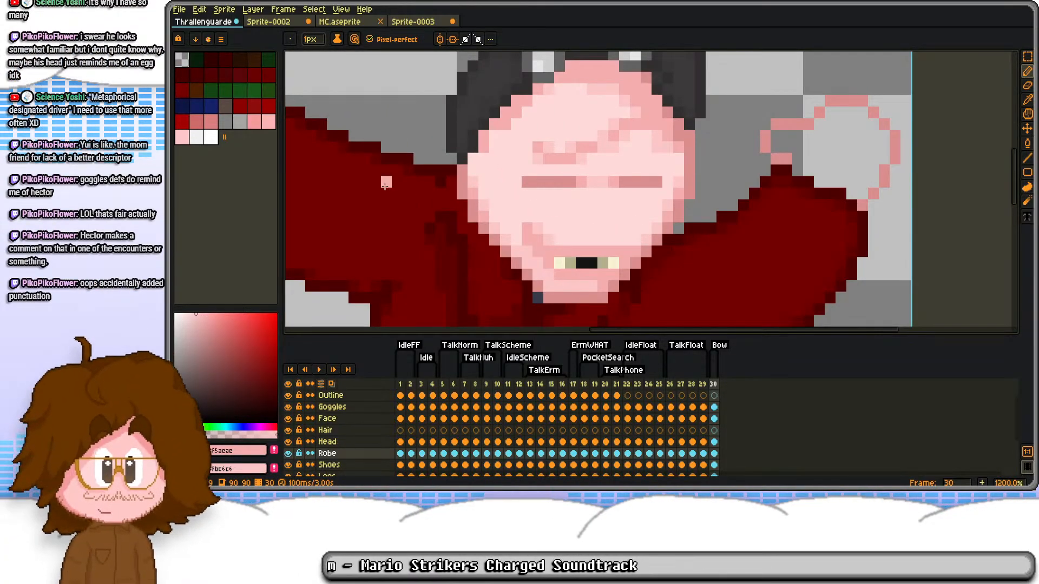
pyautogui.moveTo(523, 184); pyautogui.dragTo(800, 245)
# Step: Try filling the left hand with the sampled medium pink, and undo the fill
pyautogui.press('g')
pyautogui.click(422, 142)
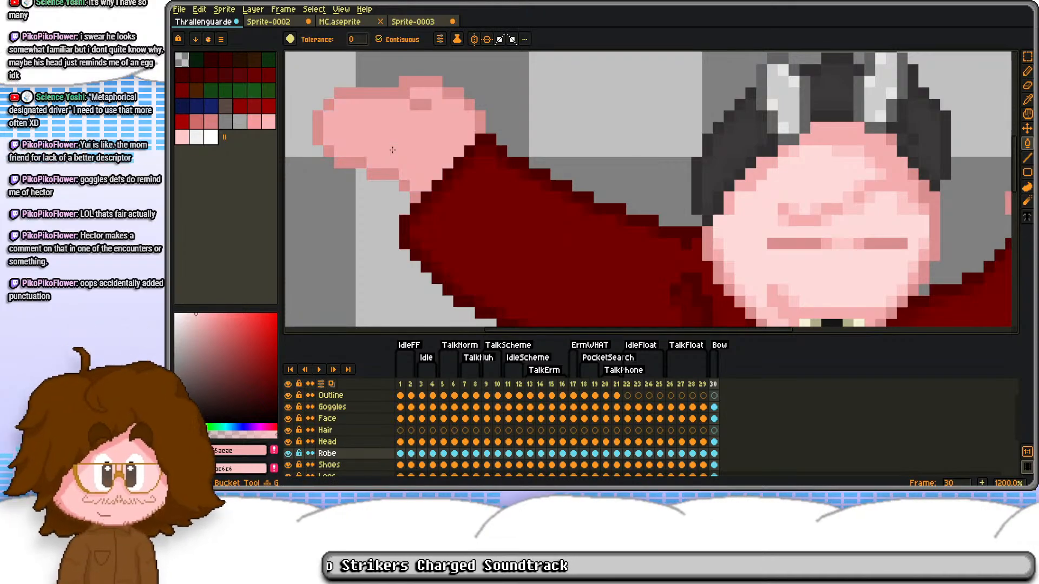
pyautogui.moveTo(679, 128); pyautogui.dragTo(694, 162)
pyautogui.hotkey('ctrl', 'z')
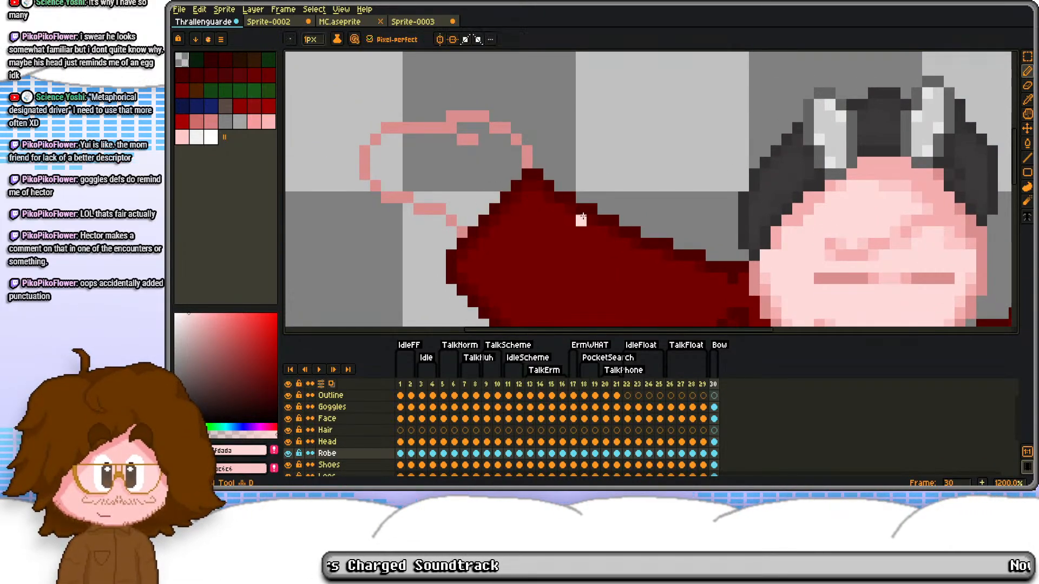
# Step: Fill the left hand's interior with the face's lightest skin pink
pyautogui.hscroll(-1, 473, 194)
pyautogui.click(473, 194)
pyautogui.moveTo(844, 244); pyautogui.dragTo(778, 191)
# Step: Shade the left hand's inner edges and the wrist along the cuff with medium pink and #fbc6c6
pyautogui.keyDown('alt'); pyautogui.click(752, 183); pyautogui.keyUp('alt')
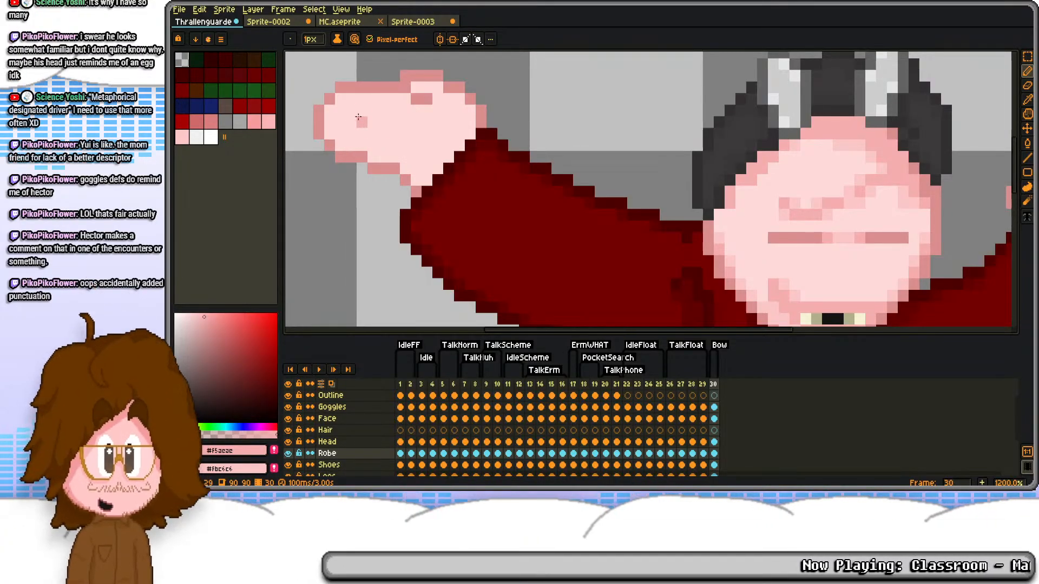
pyautogui.moveTo(359, 119); pyautogui.dragTo(390, 152)
pyautogui.scroll(4, 730, 221)
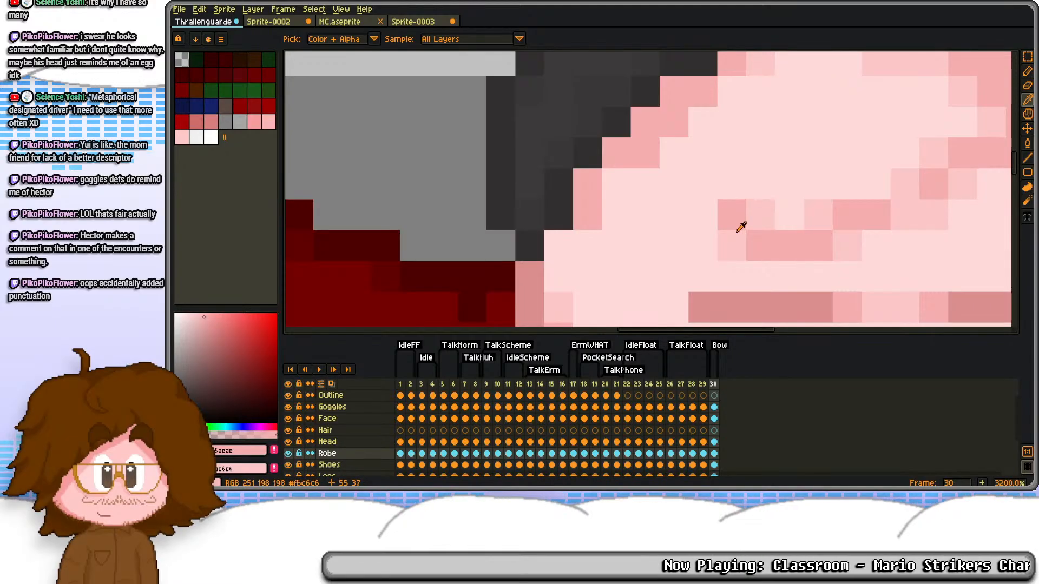
pyautogui.scroll(-4, 388, 161)
pyautogui.scroll(4, 389, 161)
pyautogui.moveTo(441, 178)
pyautogui.mouseDown()
pyautogui.moveTo(538, 206)
pyautogui.moveTo(565, 233)
pyautogui.moveTo(623, 214)
pyautogui.mouseUp()
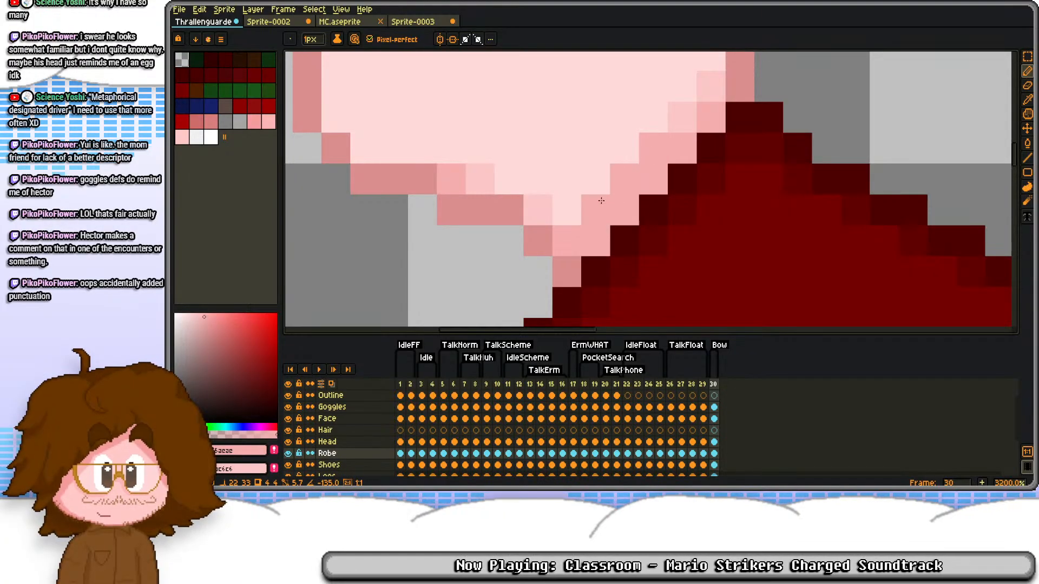
pyautogui.scroll(-3, 460, 125)
# Step: Shade the left hand's fingertips and upper edge, and add a crease below the thumb in the two pink tones
pyautogui.scroll(2, 452, 121)
pyautogui.moveTo(457, 237)
pyautogui.mouseDown()
pyautogui.moveTo(432, 214)
pyautogui.moveTo(424, 166)
pyautogui.moveTo(446, 147)
pyautogui.moveTo(574, 140)
pyautogui.moveTo(608, 128)
pyautogui.moveTo(575, 145)
pyautogui.moveTo(524, 145)
pyautogui.moveTo(612, 119)
pyautogui.moveTo(645, 122)
pyautogui.moveTo(656, 137)
pyautogui.moveTo(646, 124)
pyautogui.moveTo(647, 141)
pyautogui.moveTo(619, 161)
pyautogui.moveTo(638, 180)
pyautogui.moveTo(635, 165)
pyautogui.moveTo(624, 177)
pyautogui.moveTo(642, 186)
pyautogui.moveTo(621, 186)
pyautogui.moveTo(619, 170)
pyautogui.moveTo(633, 182)
pyautogui.moveTo(663, 149)
pyautogui.mouseUp()
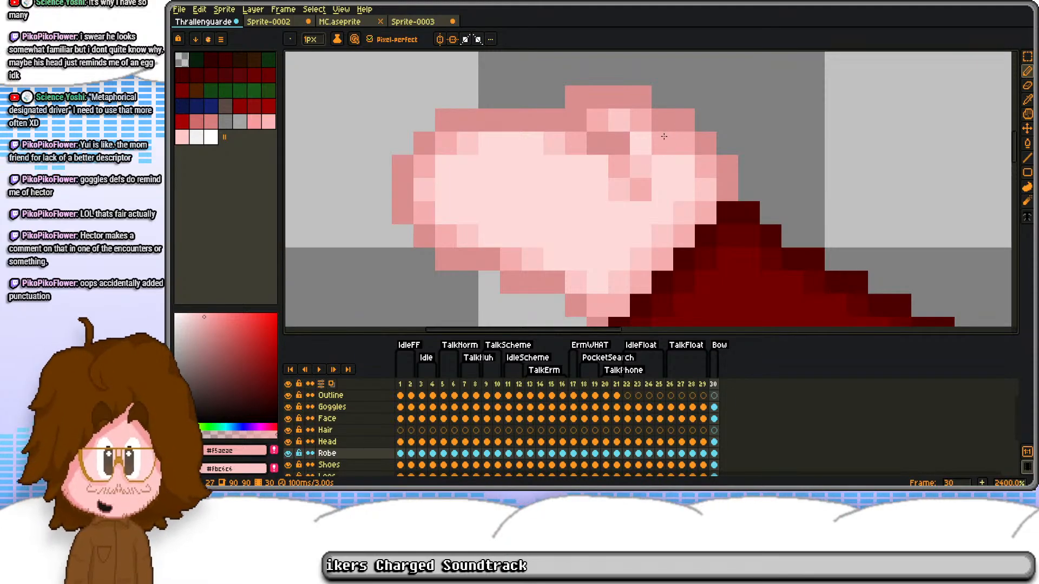
pyautogui.scroll(-1, 669, 136)
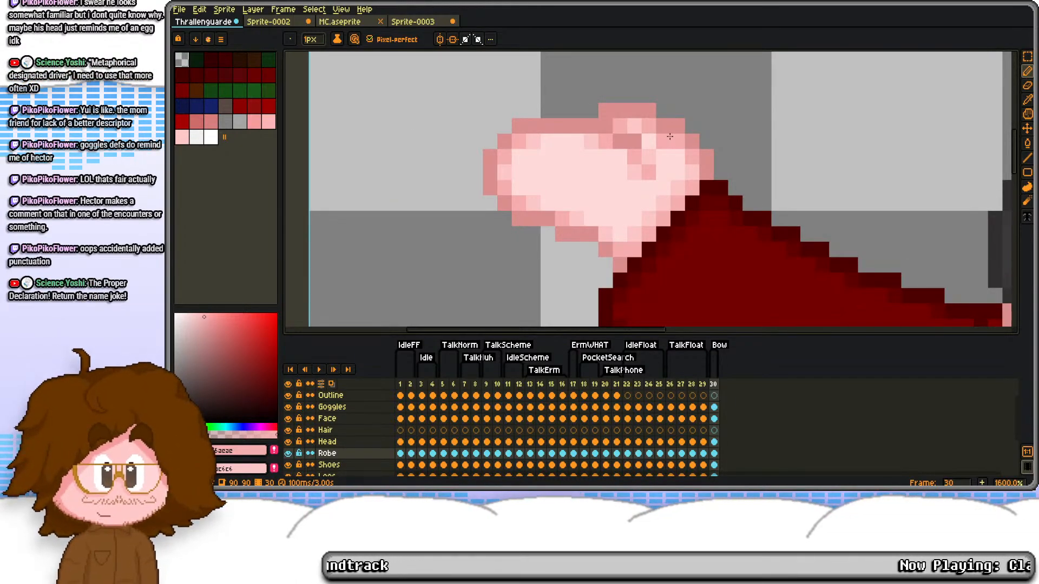
pyautogui.scroll(-2, 670, 137)
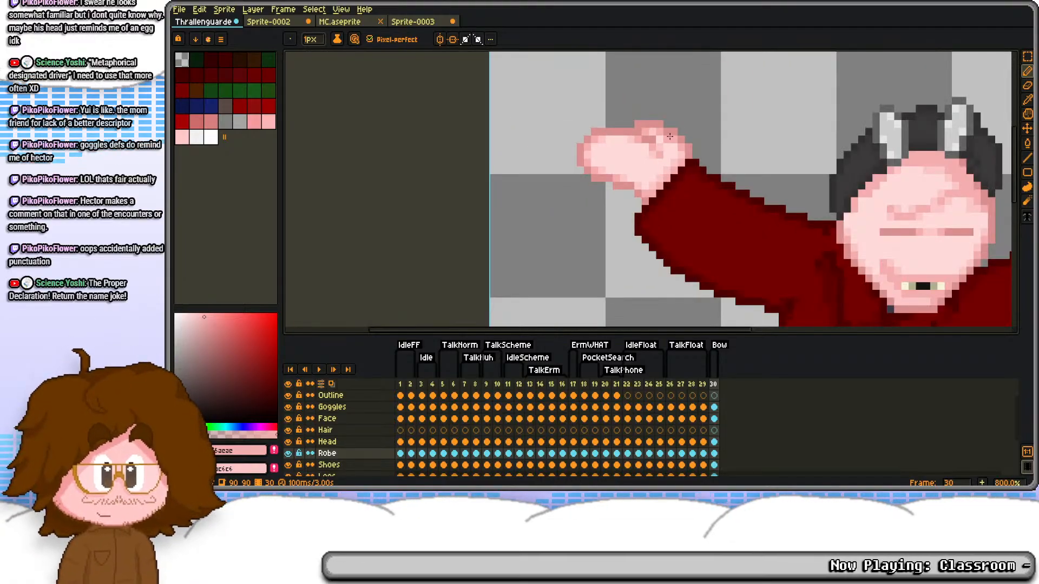
# Step: Draw two finger lines across the left hand in medium pink #f5aeae, ending each with a lighter #fbc6c6 pixel
pyautogui.scroll(4, 604, 157)
pyautogui.moveTo(566, 172); pyautogui.dragTo(622, 167)
pyautogui.moveTo(561, 114); pyautogui.dragTo(623, 115)
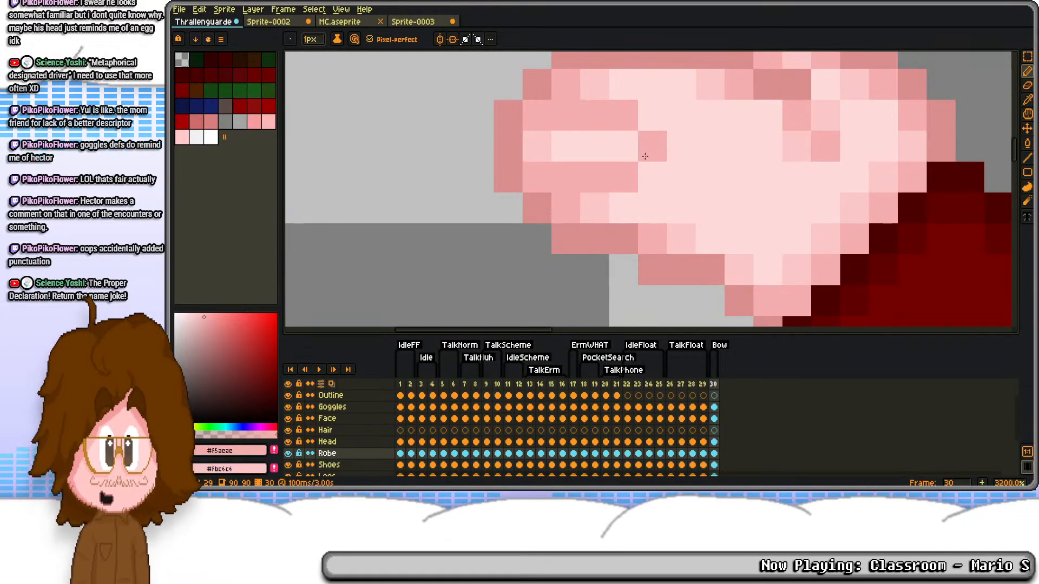
pyautogui.rightClick(651, 120)
pyautogui.rightClick(656, 173)
pyautogui.scroll(-5, 675, 138)
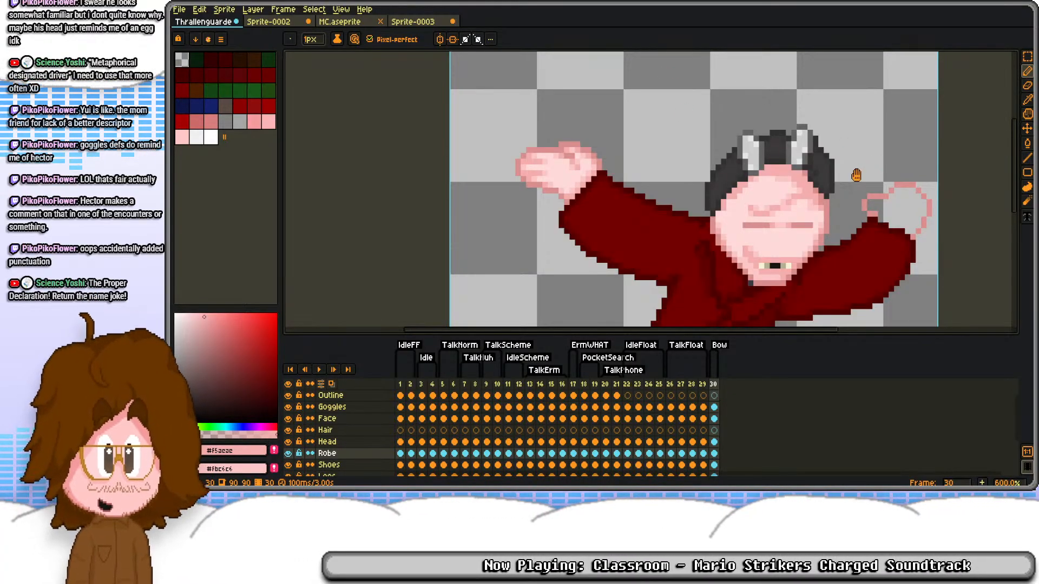
# Step: Extend the right hand's outline at the fingertips in dark pink and fill its interior with the face's lightest pink #ffdada
pyautogui.scroll(3, 863, 175)
pyautogui.keyDown('alt'); pyautogui.click(776, 138); pyautogui.keyUp('alt')
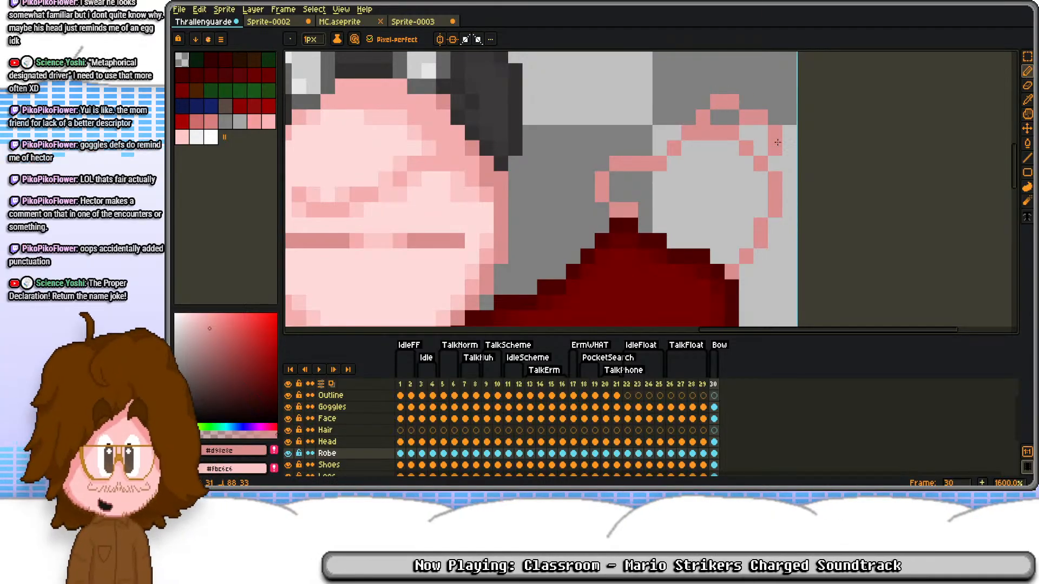
pyautogui.scroll(-3, 558, 157)
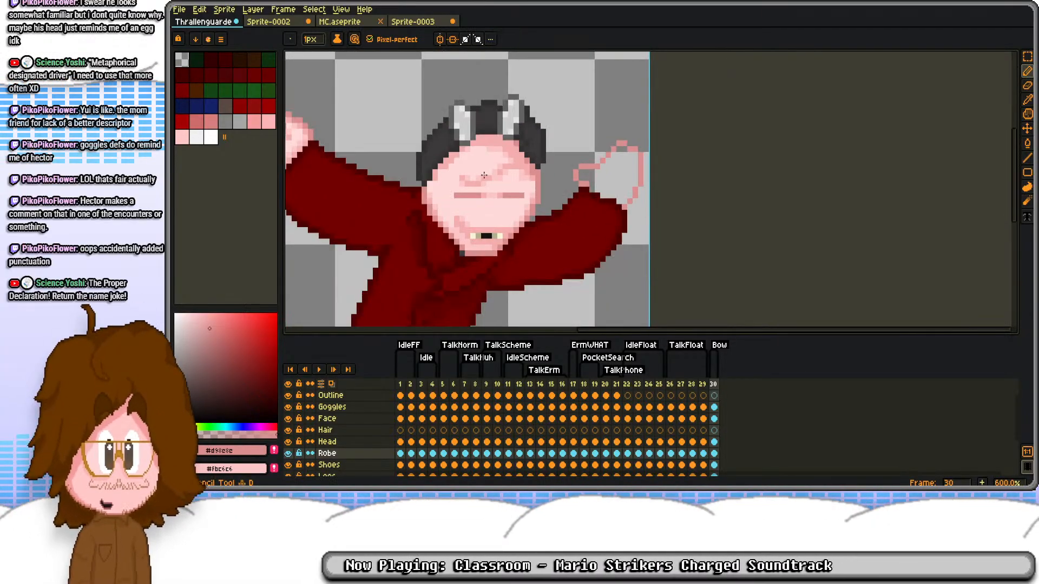
pyautogui.scroll(4, 484, 175)
pyautogui.keyDown('alt'); pyautogui.click(491, 136); pyautogui.keyUp('alt')
pyautogui.press('g')
pyautogui.click(926, 162)
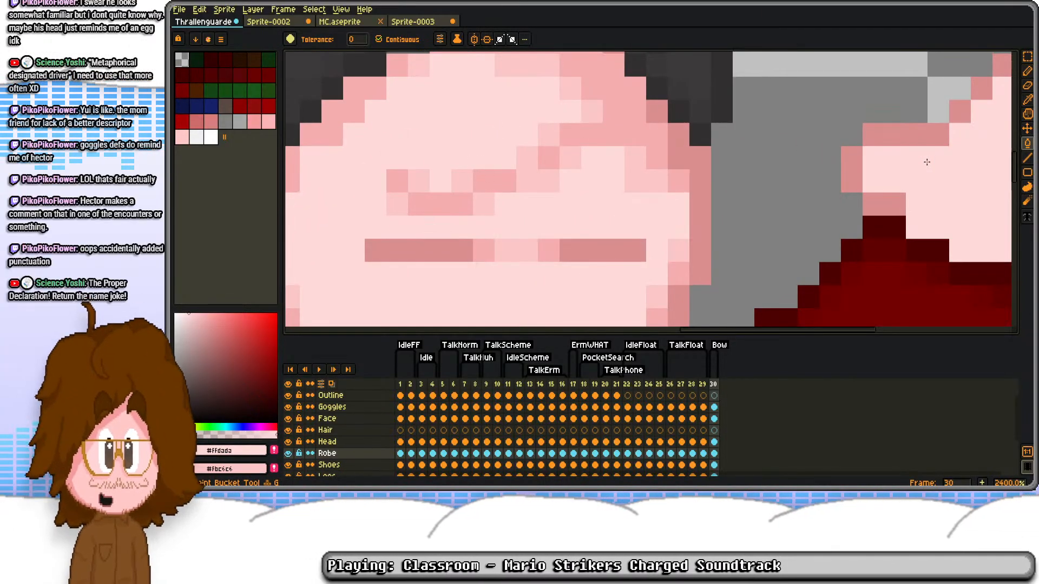
# Step: Shade the right hand's thumb and the wrist along the cuff with #f5aeae and #fbc6c6 pixels
pyautogui.keyDown('alt'); pyautogui.click(467, 199); pyautogui.keyUp('alt')
pyautogui.press('b')
pyautogui.moveTo(851, 161)
pyautogui.mouseDown()
pyautogui.moveTo(602, 170)
pyautogui.moveTo(624, 181)
pyautogui.mouseUp()
pyautogui.rightClick(646, 168)
pyautogui.click(650, 184)
pyautogui.click(671, 231)
pyautogui.rightClick(688, 236)
pyautogui.click(712, 258)
pyautogui.rightClick(732, 259)
pyautogui.click(774, 280)
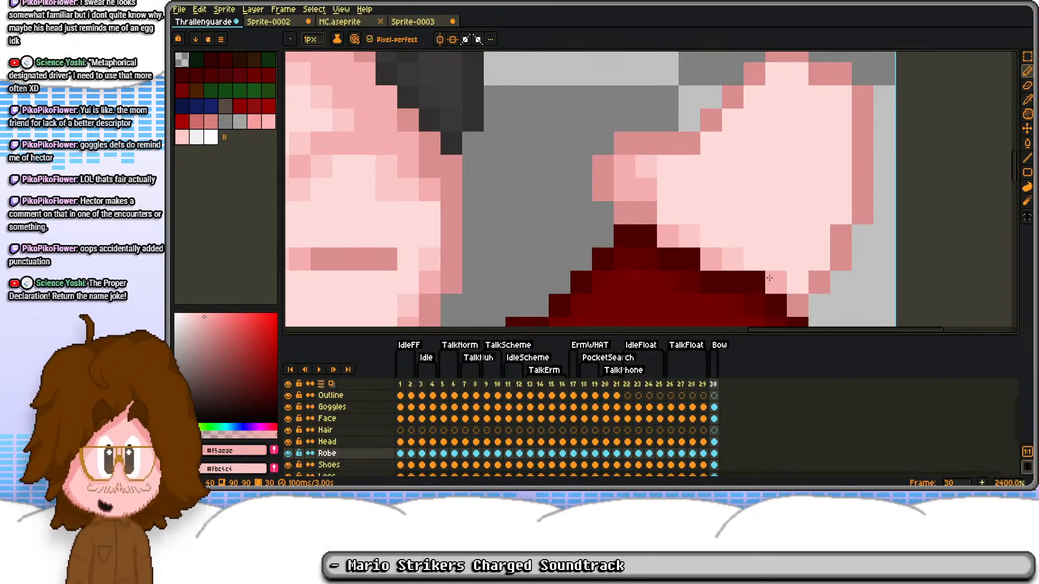
# Step: Shade the right hand's outer edge, fingertips and the upper edge towards the thumb in the two pink tones
pyautogui.rightClick(796, 281)
pyautogui.click(819, 257)
pyautogui.rightClick(817, 237)
pyautogui.click(839, 213)
pyautogui.rightClick(836, 200)
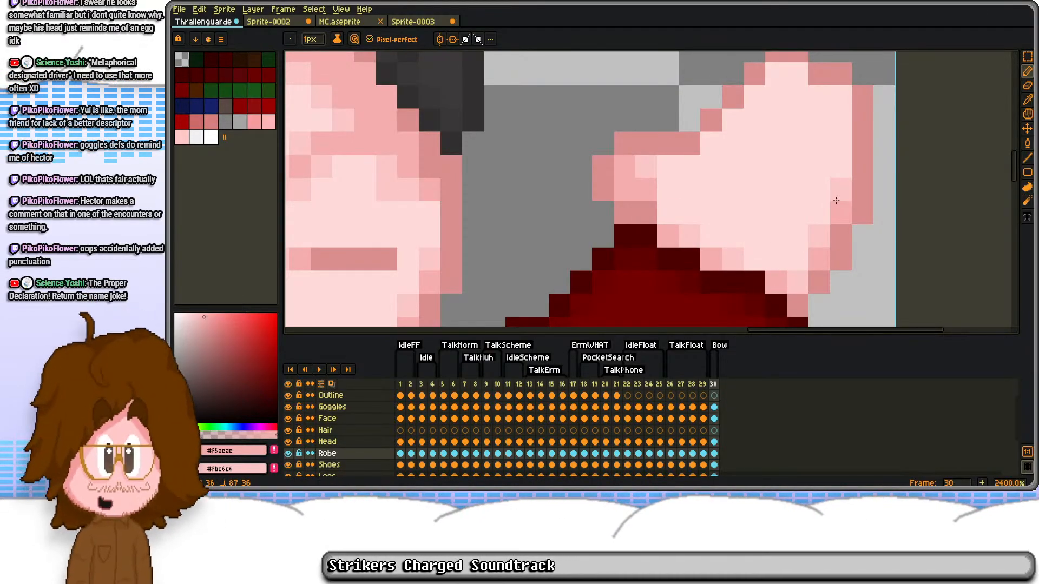
pyautogui.click(841, 98)
pyautogui.rightClick(839, 118)
pyautogui.moveTo(825, 106); pyautogui.dragTo(776, 158)
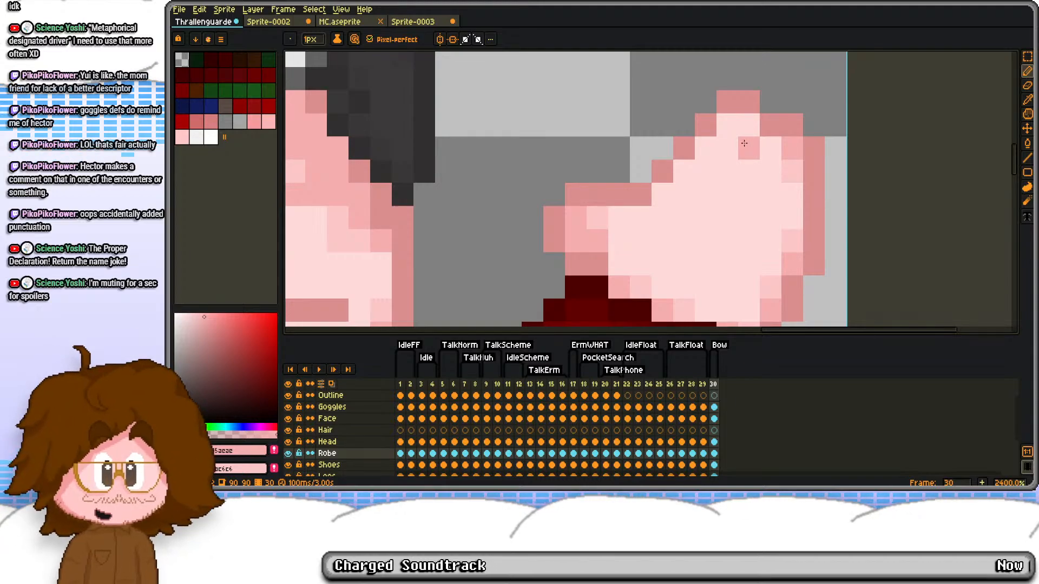
pyautogui.click(752, 131)
pyautogui.rightClick(728, 129)
pyautogui.rightClick(707, 150)
pyautogui.rightClick(691, 166)
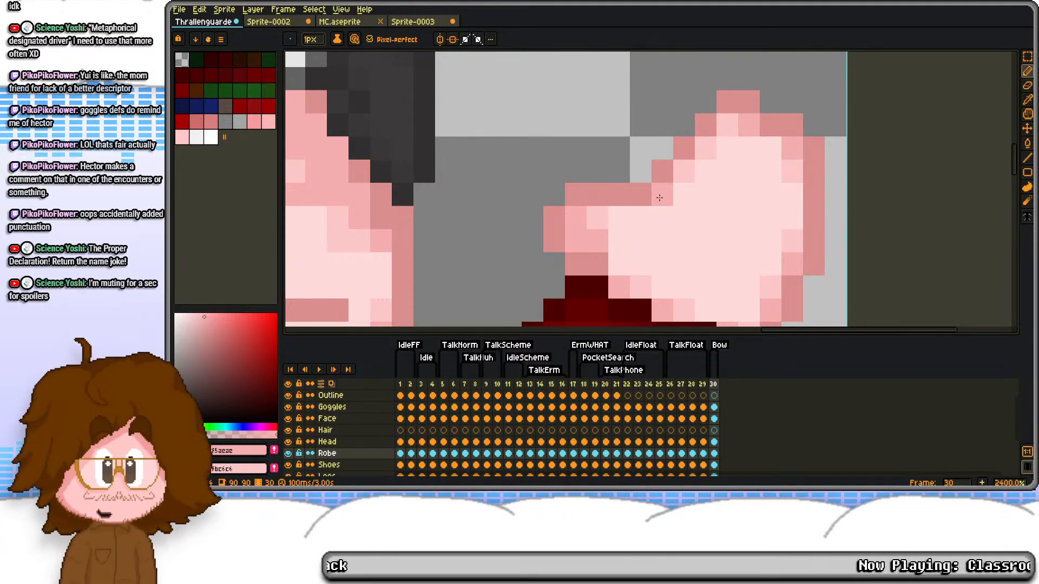
pyautogui.rightClick(669, 198)
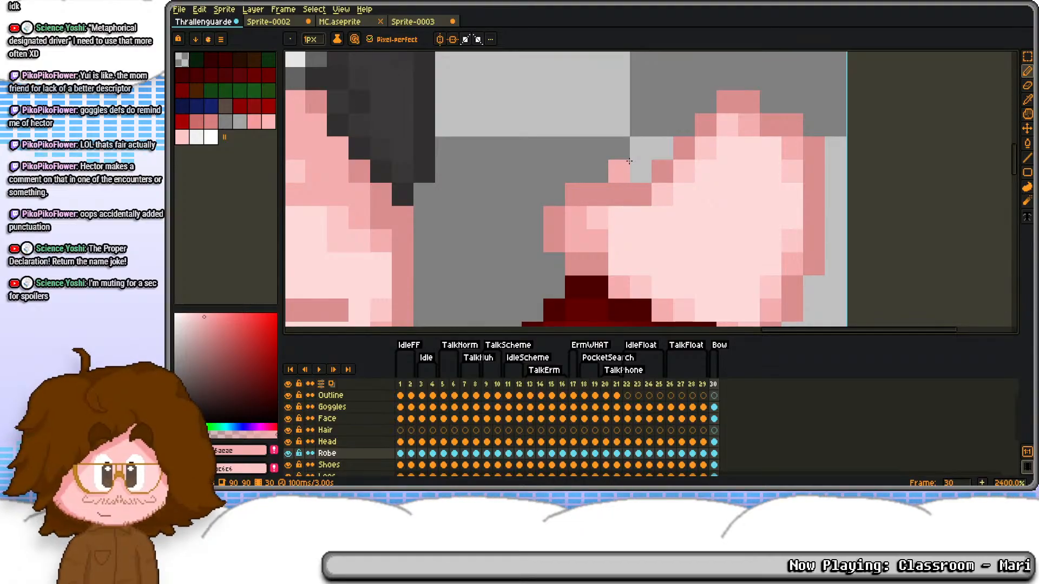
# Step: Draw the finger separation lines inside the right hand with #f5aeae, softened by #fbc6c6 pixels
pyautogui.moveTo(727, 195); pyautogui.dragTo(655, 154)
pyautogui.rightClick(697, 107)
pyautogui.moveTo(657, 107)
pyautogui.mouseDown()
pyautogui.moveTo(660, 142)
pyautogui.moveTo(669, 115)
pyautogui.moveTo(614, 200)
pyautogui.mouseUp()
pyautogui.rightClick(651, 162)
pyautogui.rightClick(623, 184)
pyautogui.moveTo(696, 143); pyautogui.dragTo(653, 208)
pyautogui.rightClick(672, 209)
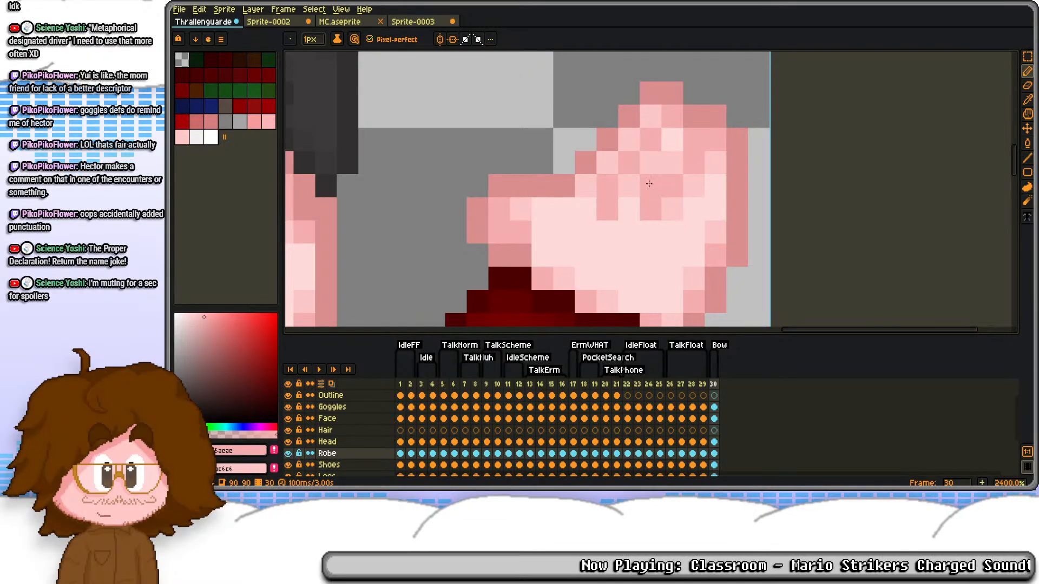
pyautogui.scroll(-6, 653, 137)
pyautogui.scroll(-2, 465, 166)
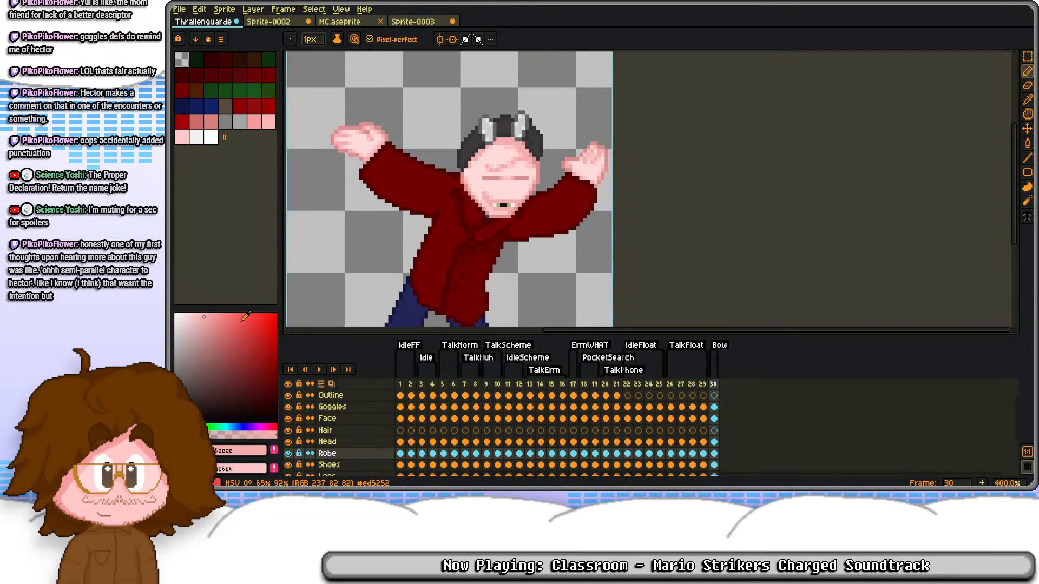
pyautogui.press('t')
pyautogui.scroll(2, 492, 167)
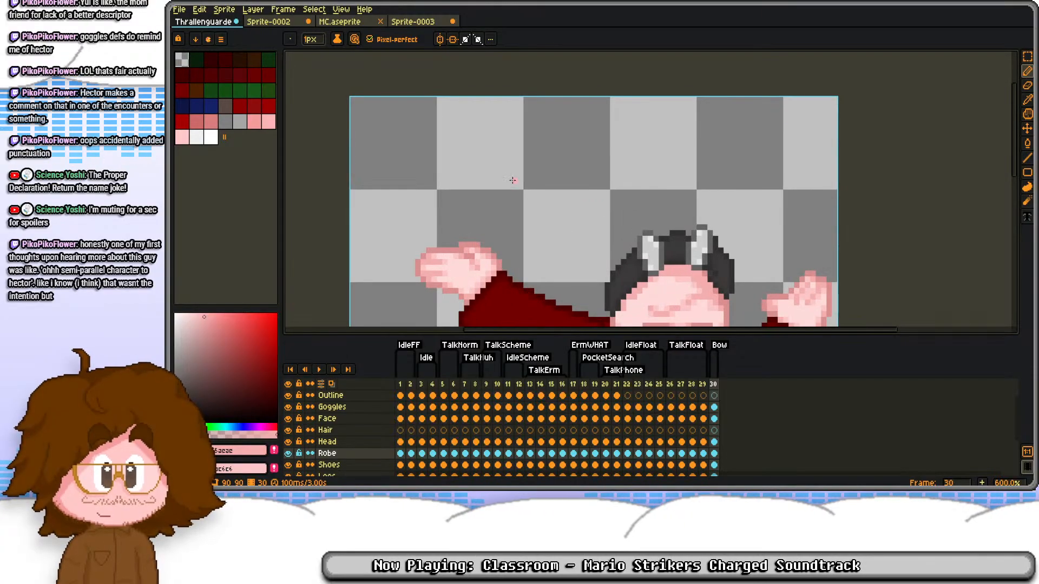
pyautogui.moveTo(328, 92); pyautogui.dragTo(804, 213)
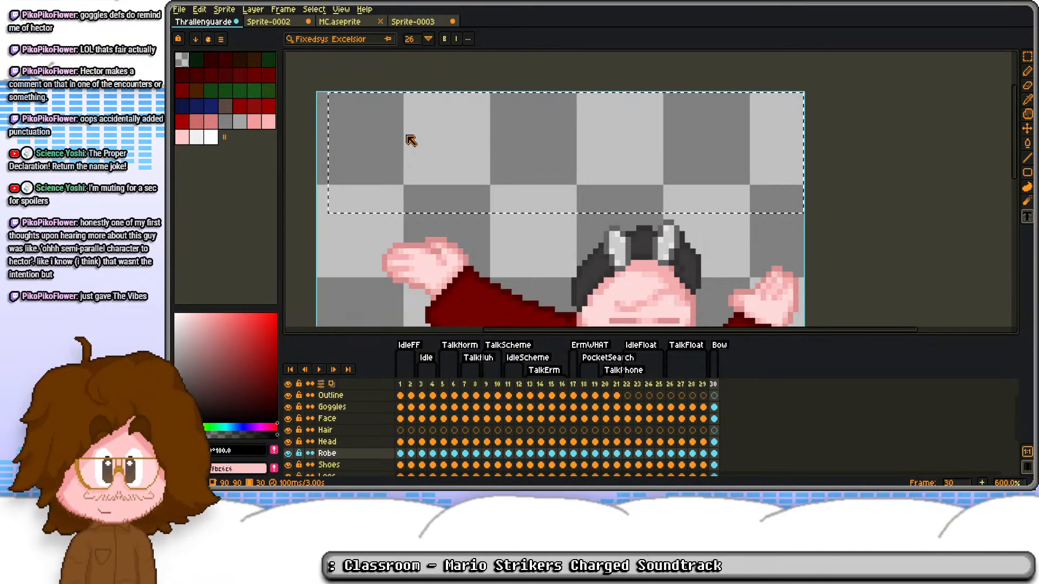
pyautogui.write('SPOL')
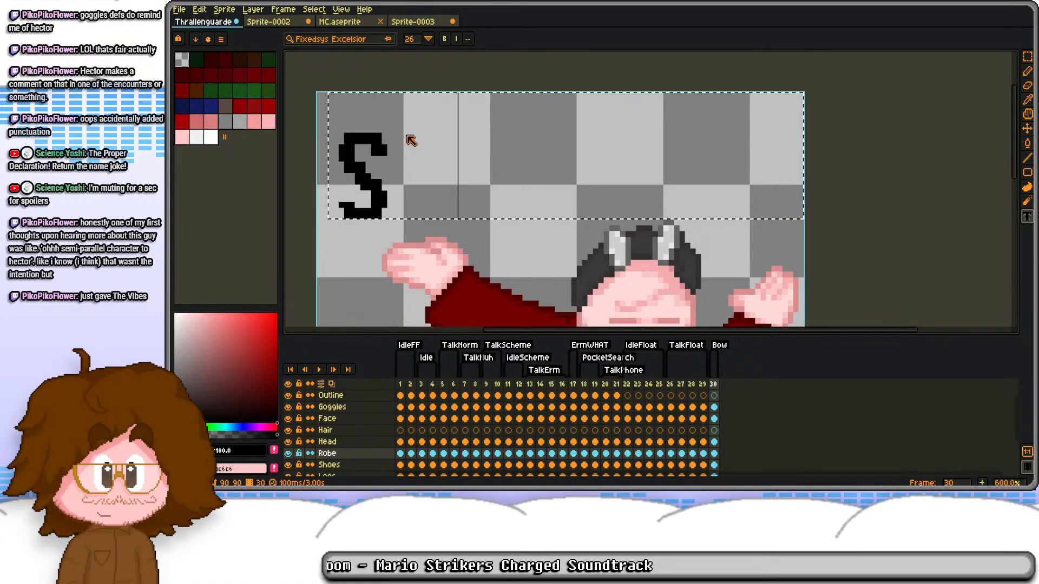
pyautogui.press('BackSpace')
pyautogui.write('ILER')
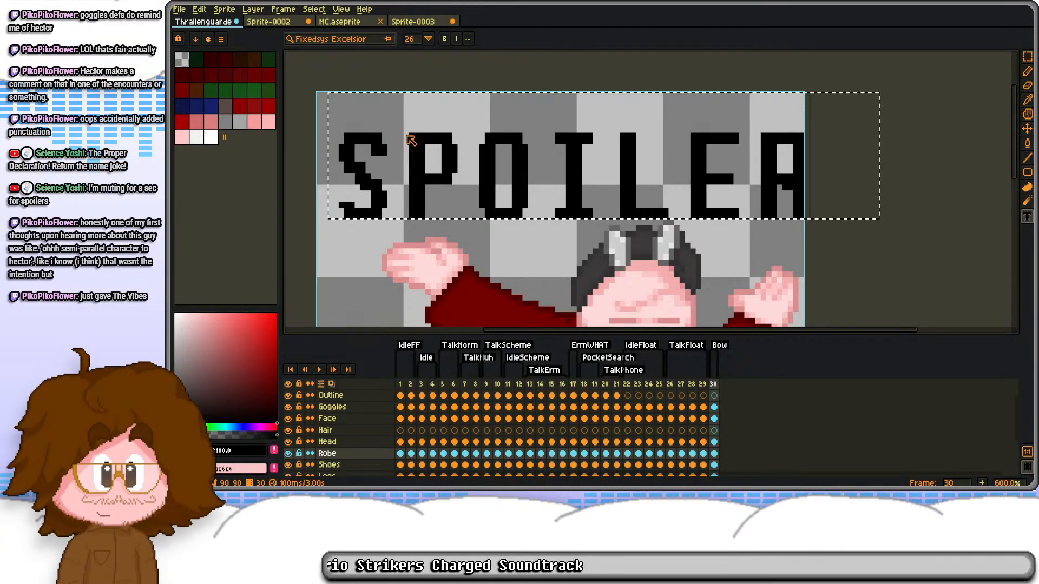
pyautogui.press('BackSpace')
pyautogui.press('BackSpace')
pyautogui.press('BackSpace')
pyautogui.press('BackSpace')
pyautogui.press('BackSpace')
pyautogui.press('BackSpace')
pyautogui.press('BackSpace')
pyautogui.write('OVER!!')
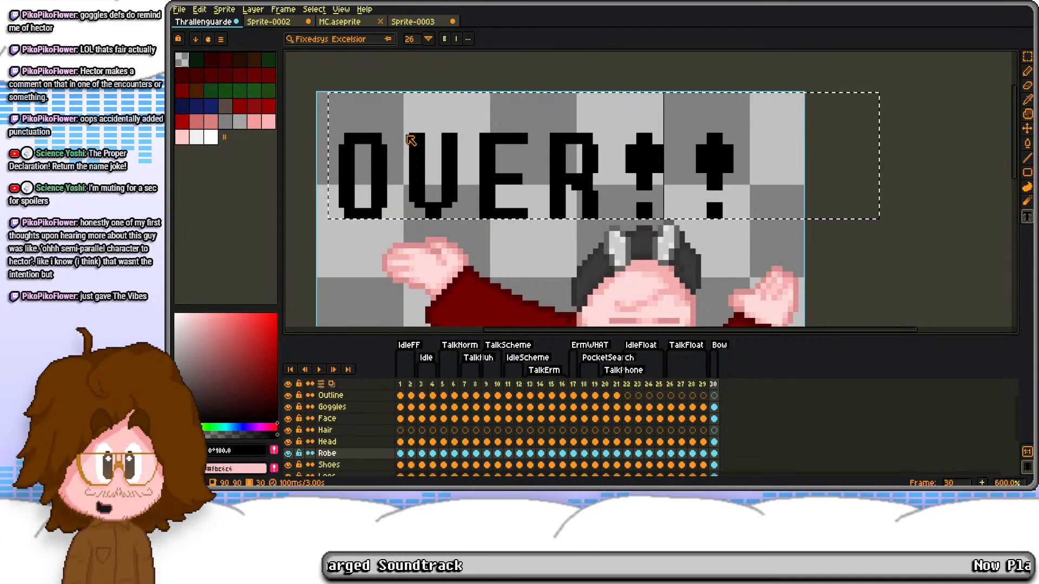
pyautogui.press('Escape')
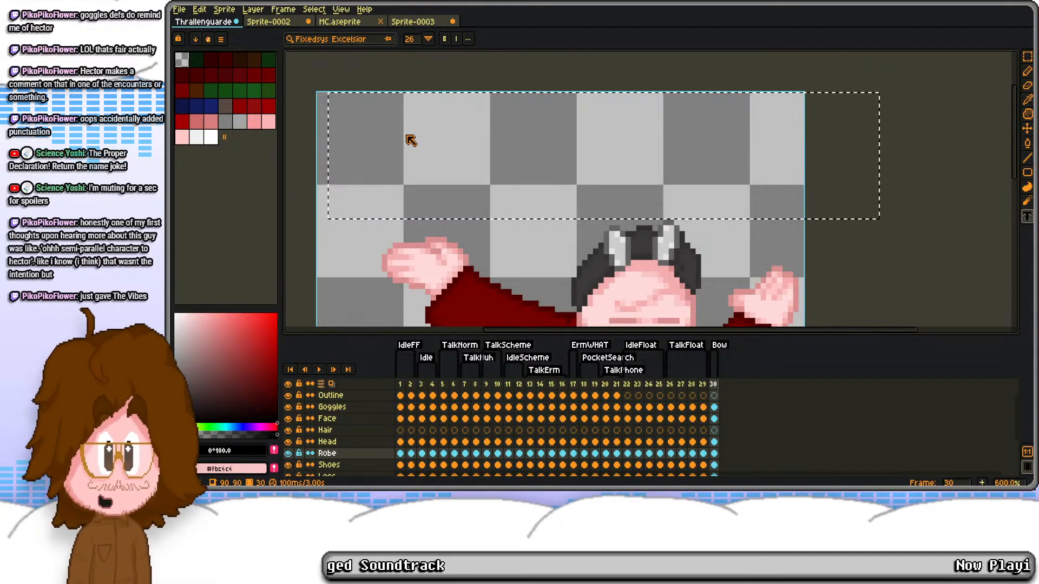
pyautogui.hotkey('ctrl', 'd')
# Step: Select the Face layer on frame 30 and add a duplicate of that frame as frame 31 in the Bow animation
pyautogui.scroll(-2, 526, 185)
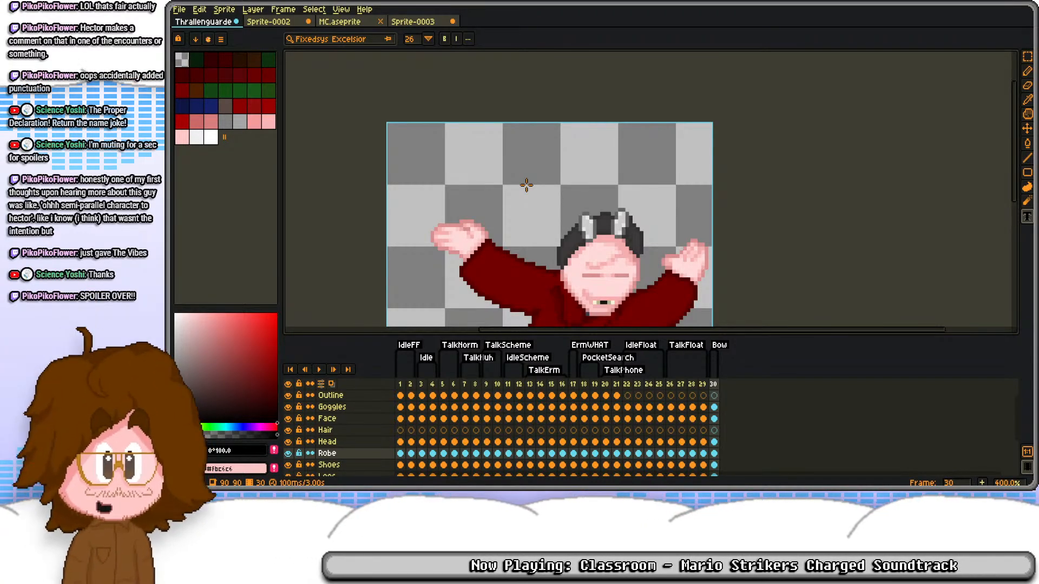
pyautogui.scroll(-2, 526, 185)
pyautogui.moveTo(575, 263); pyautogui.dragTo(573, 218)
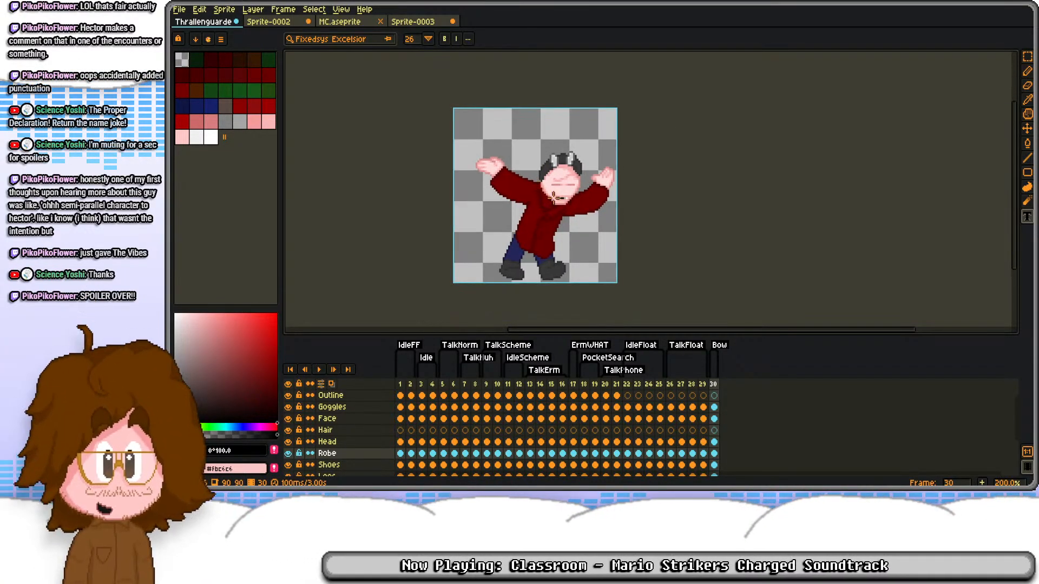
pyautogui.scroll(2, 572, 213)
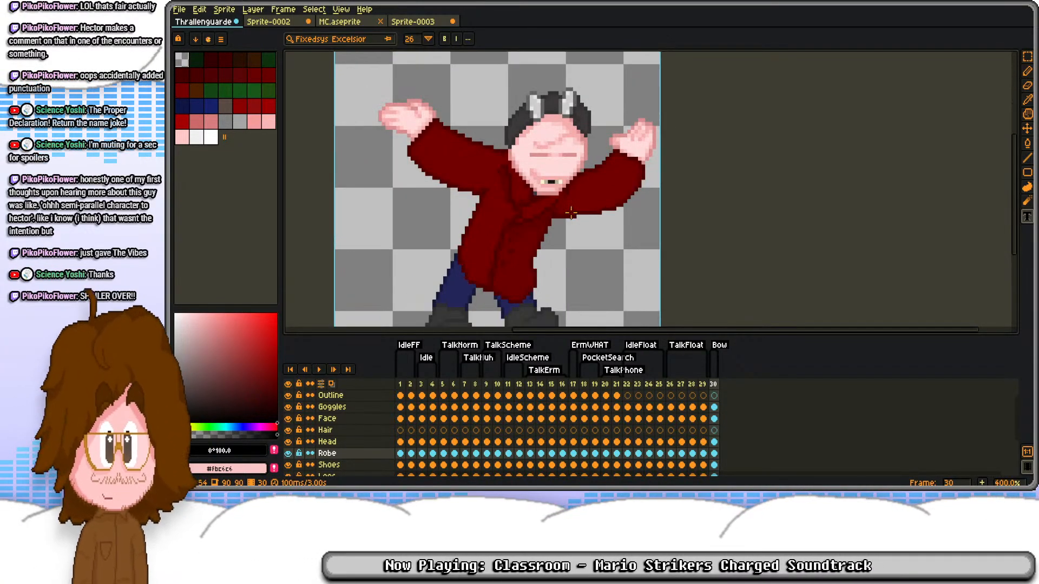
pyautogui.click(713, 419)
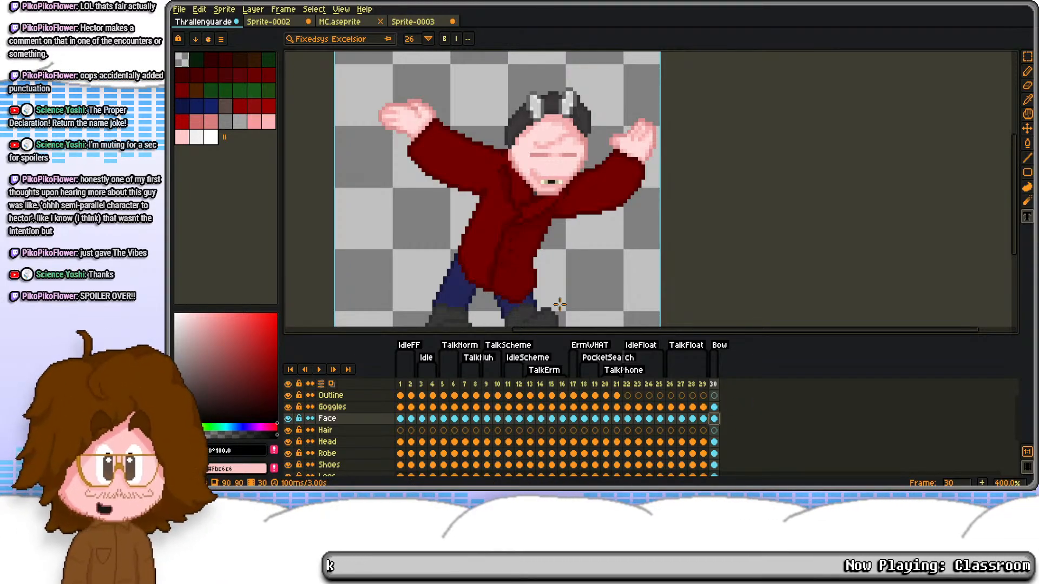
pyautogui.scroll(-1, 540, 243)
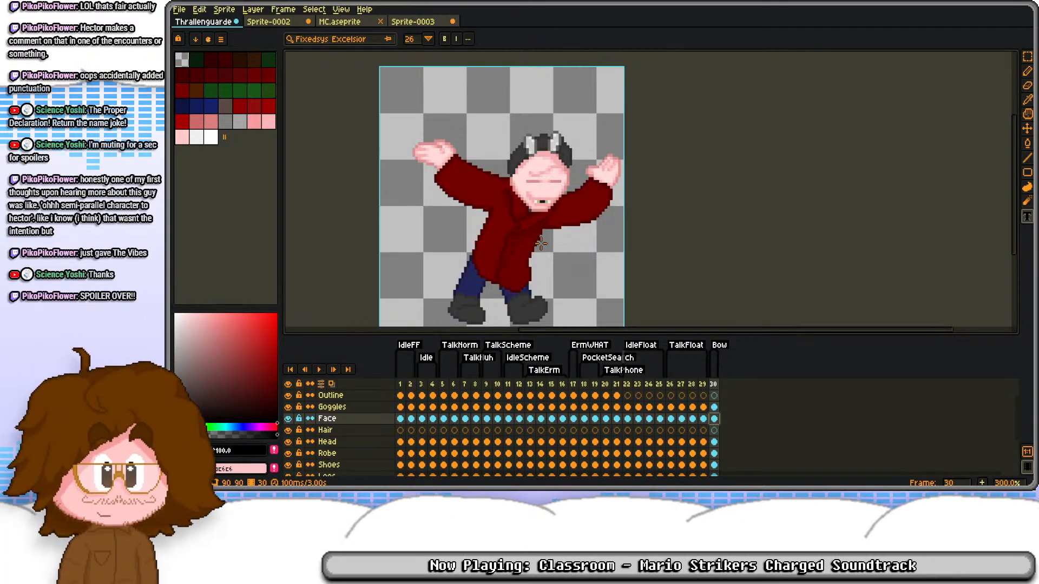
pyautogui.scroll(1, 541, 244)
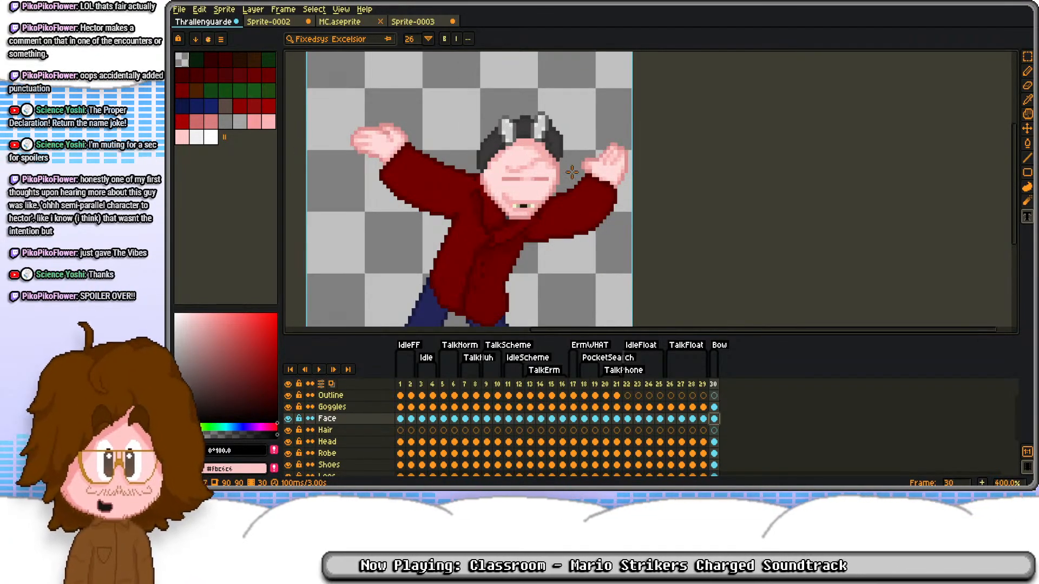
pyautogui.scroll(-1, 541, 244)
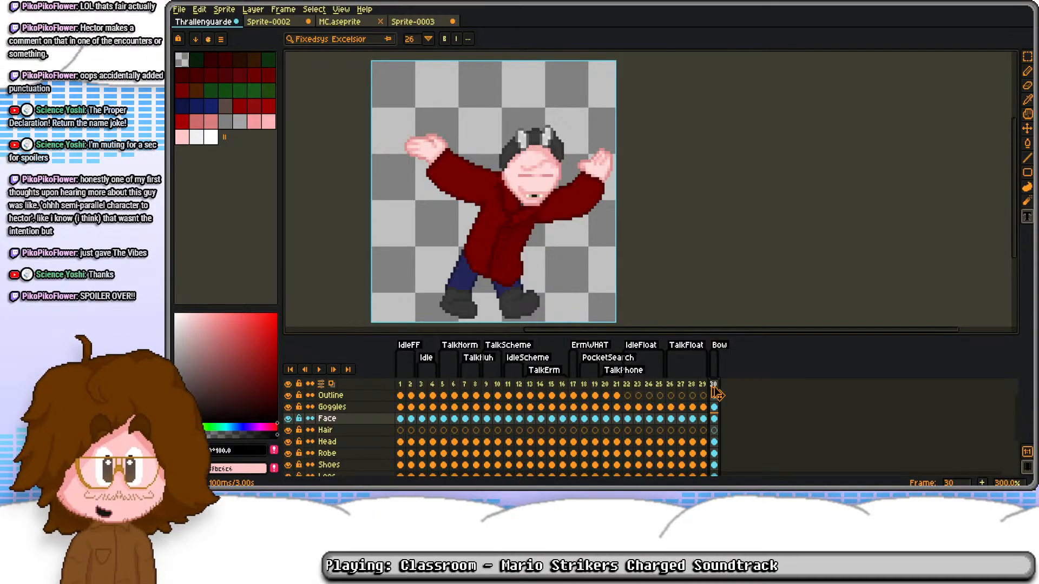
pyautogui.hotkey('alt', 'n')
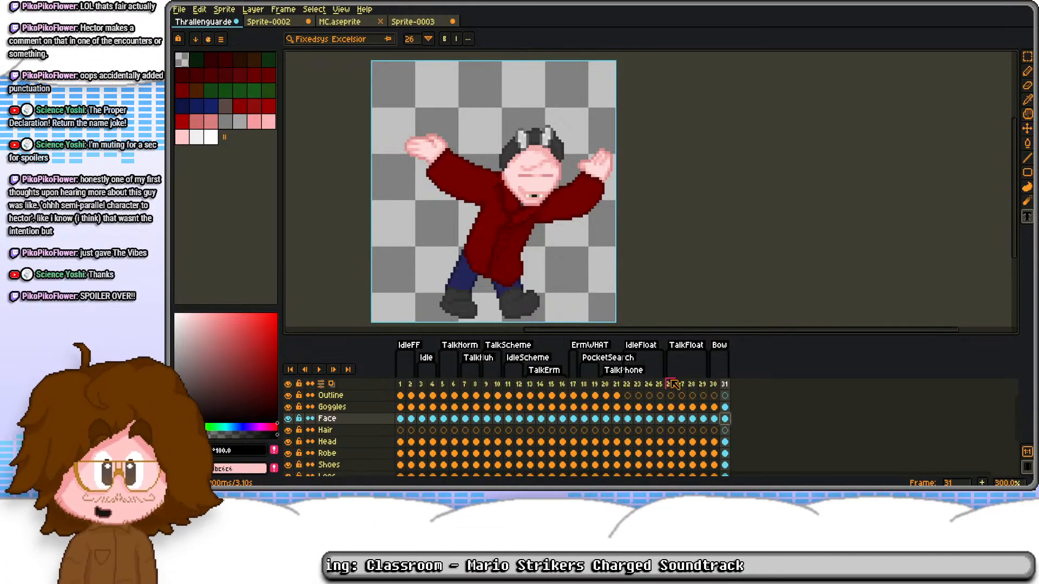
# Step: Replace the mouth on frame 31's Face layer with the open mouth copied from frame 10, placed just above the chin
pyautogui.click(498, 420)
pyautogui.hotkey('ctrl', 'v')
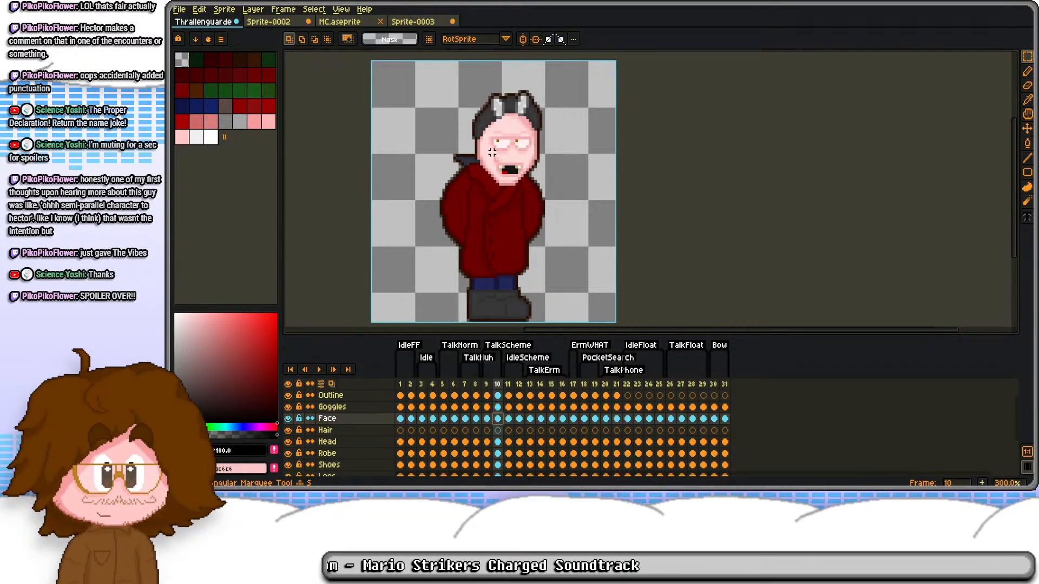
pyautogui.click(725, 418)
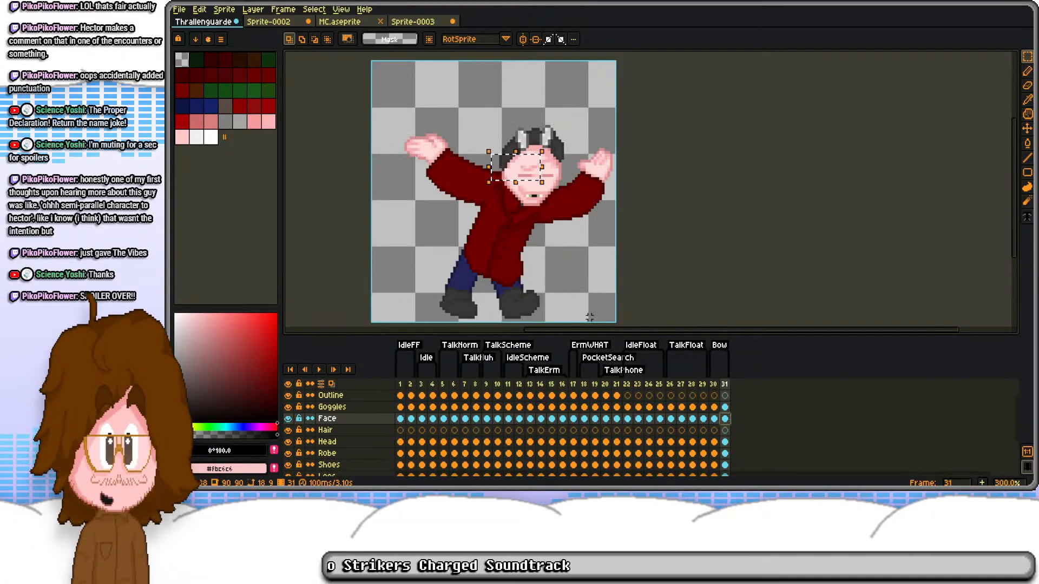
pyautogui.scroll(2, 502, 155)
pyautogui.moveTo(505, 154); pyautogui.dragTo(566, 201)
pyautogui.press('Delete')
pyautogui.hotkey('ctrl', 'v')
pyautogui.moveTo(515, 114); pyautogui.dragTo(555, 155)
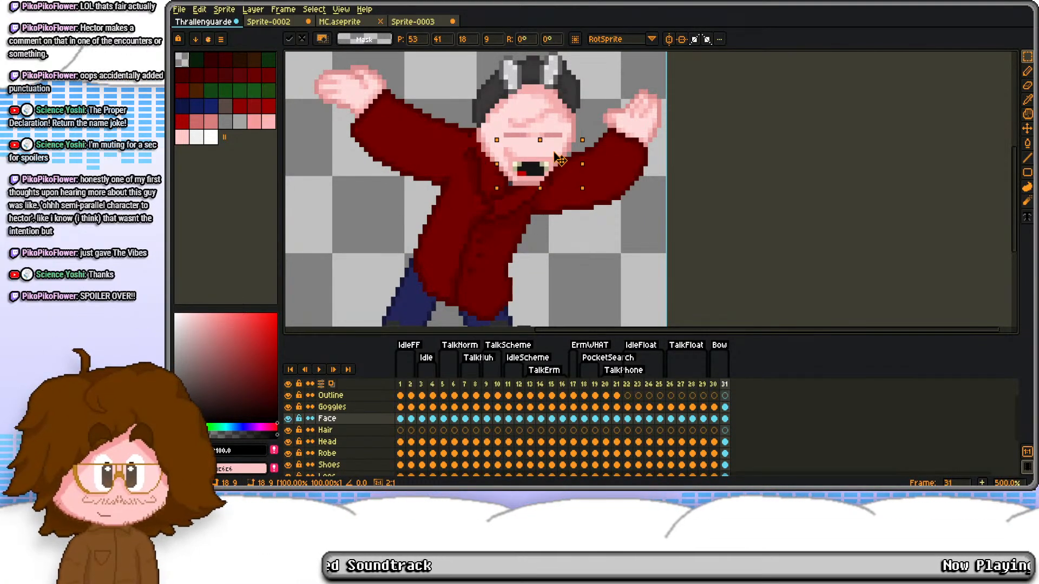
pyautogui.click(587, 115)
# Step: Move the whole Face layer content on frame 31 up one pixel, comparing it with frame 30
pyautogui.press('Left')
pyautogui.press('Right')
pyautogui.press('Left')
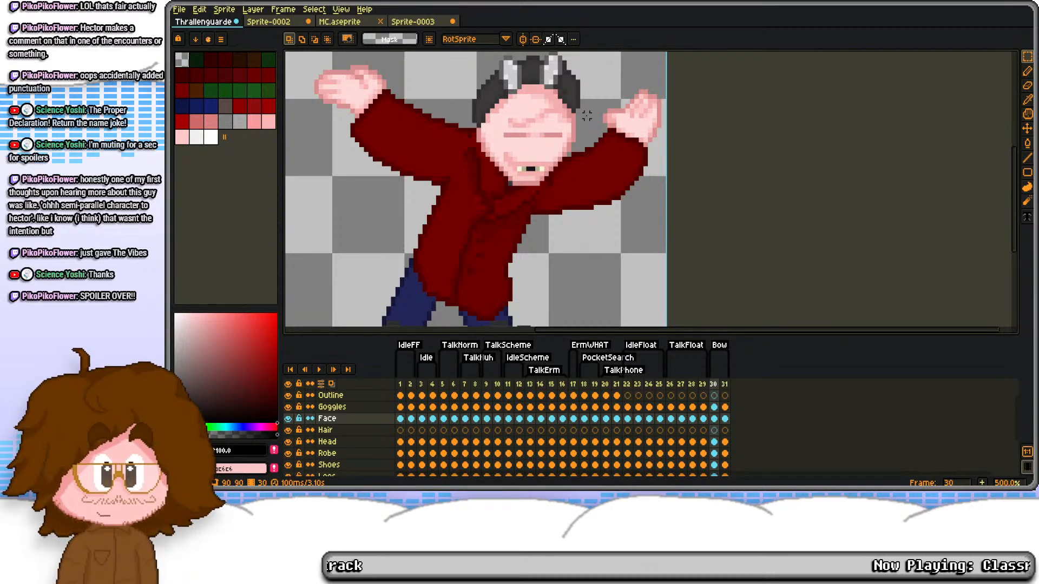
pyautogui.press('Right')
pyautogui.scroll(4, 555, 188)
pyautogui.scroll(1, 555, 187)
pyautogui.moveTo(555, 187); pyautogui.dragTo(622, 255)
pyautogui.hotkey('ctrl', 'a')
pyautogui.press('Up')
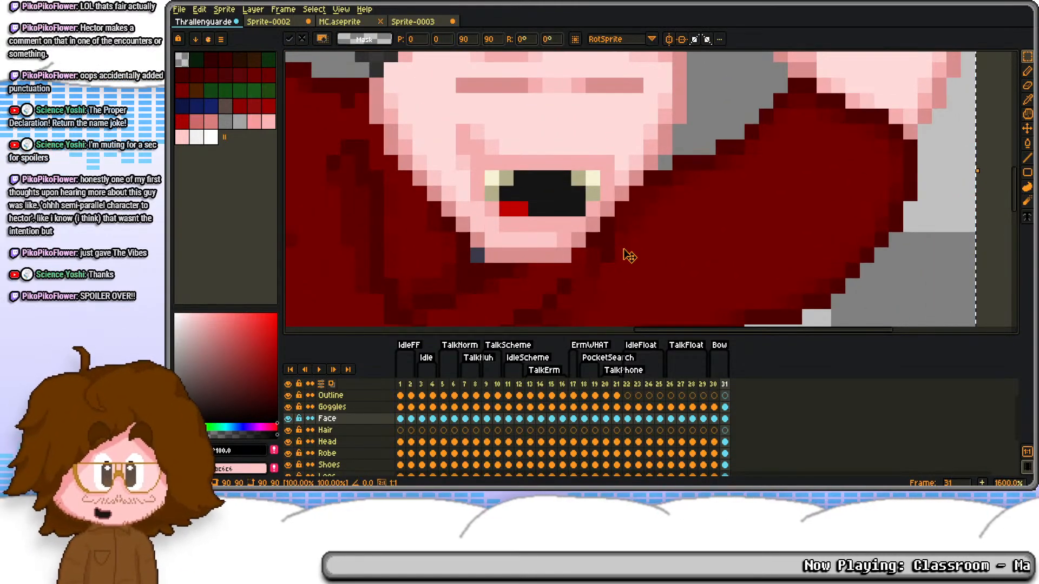
pyautogui.hotkey('ctrl', 'd')
pyautogui.press('Left')
pyautogui.press('Right')
pyautogui.press('Left')
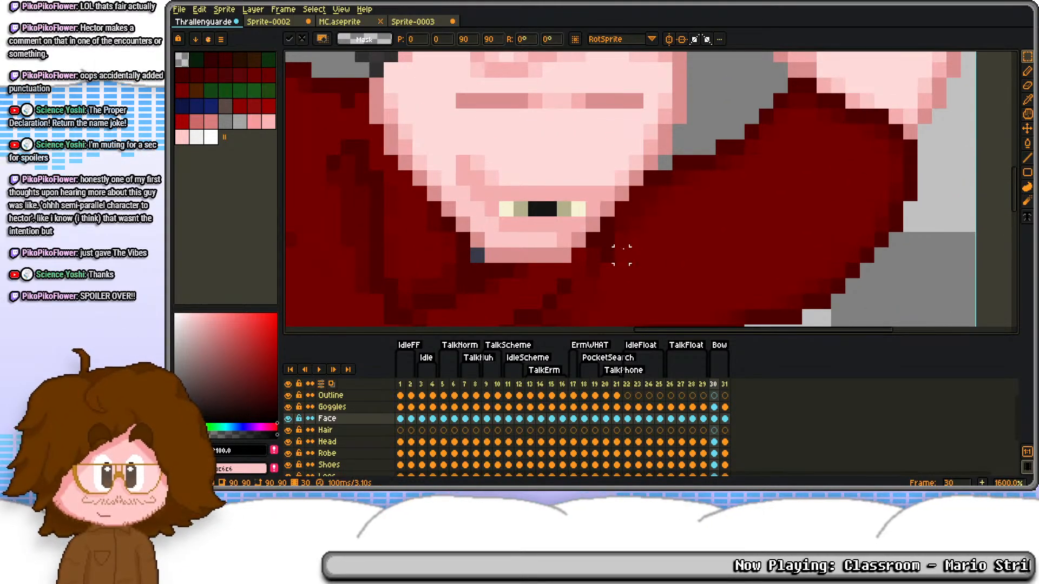
pyautogui.press('Right')
pyautogui.press('Left')
pyautogui.press('Right')
# Step: Look at the character's poses on frames 19 and 20 for reference
pyautogui.scroll(-5, 622, 254)
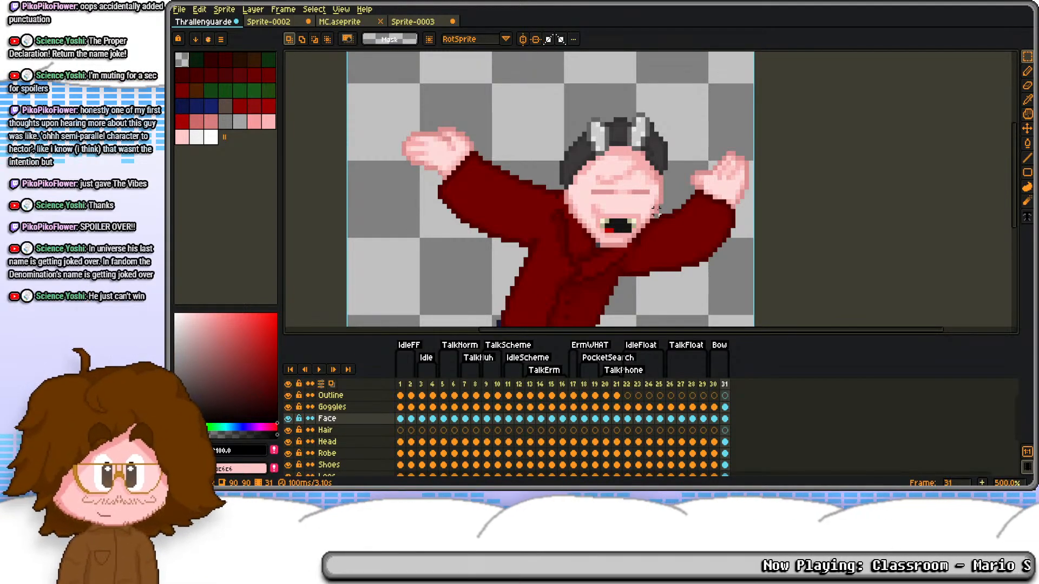
pyautogui.click(595, 385)
pyautogui.click(607, 385)
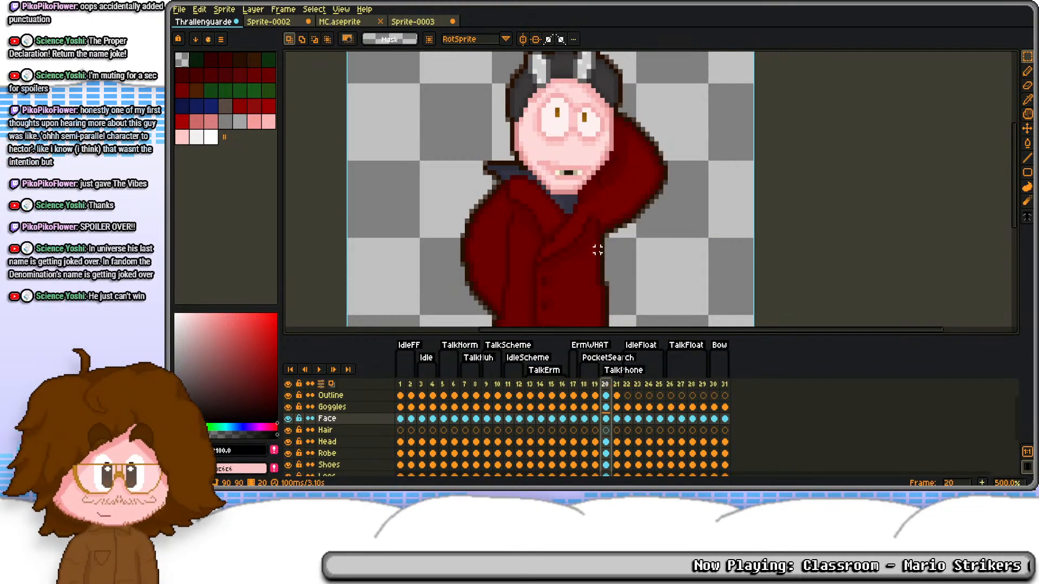
pyautogui.scroll(-3, 623, 192)
pyautogui.scroll(1, 621, 186)
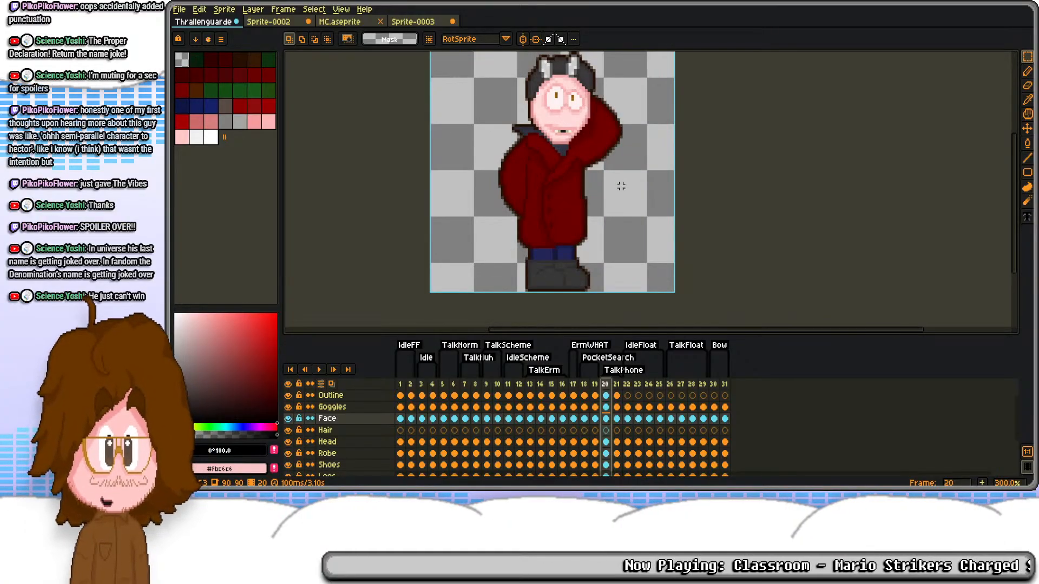
# Step: Examine the character's poses on the frames around frame 20, going back to frame 18
pyautogui.moveTo(605, 160); pyautogui.dragTo(609, 198)
pyautogui.press('Right')
pyautogui.press('Left')
pyautogui.press('Right')
pyautogui.press('Left')
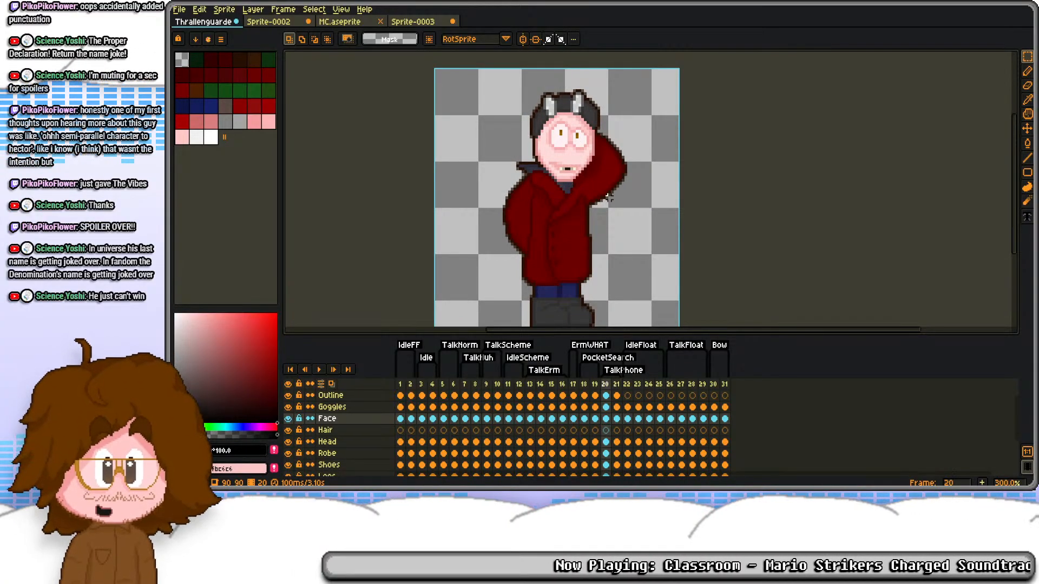
pyautogui.press('Left')
pyautogui.press('Left')
pyautogui.press('Left')
pyautogui.press('Right')
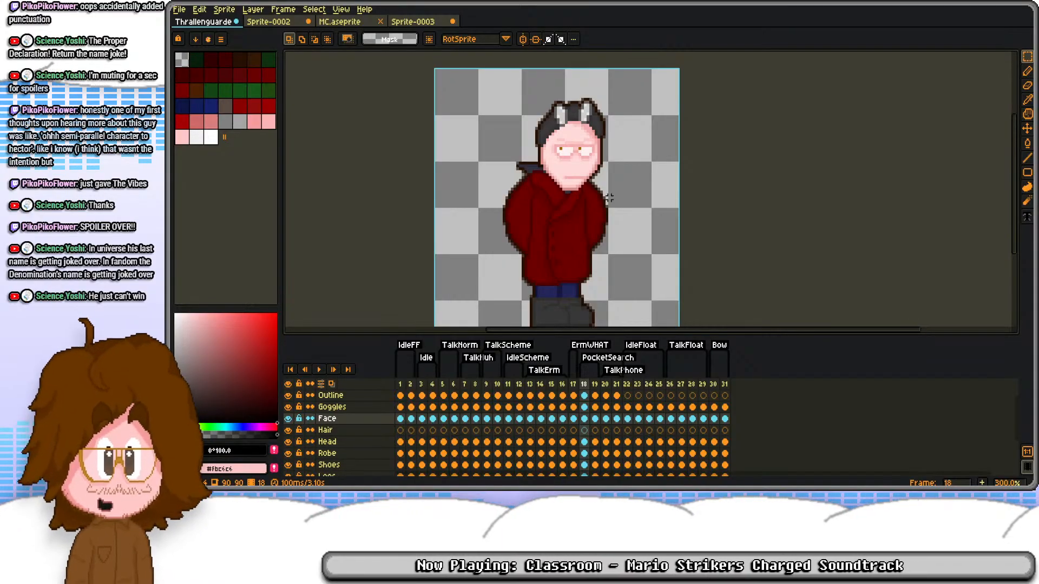
# Step: Save the sprite file and compare frames 30 and 31 of the Bow animation
pyautogui.click(715, 385)
pyautogui.hotkey('ctrl', 's')
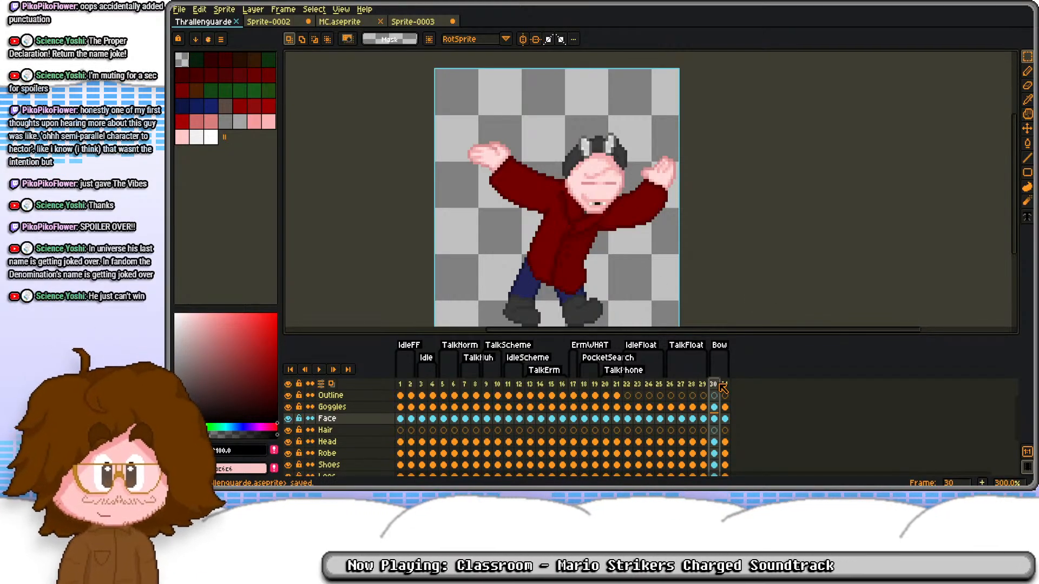
pyautogui.click(724, 385)
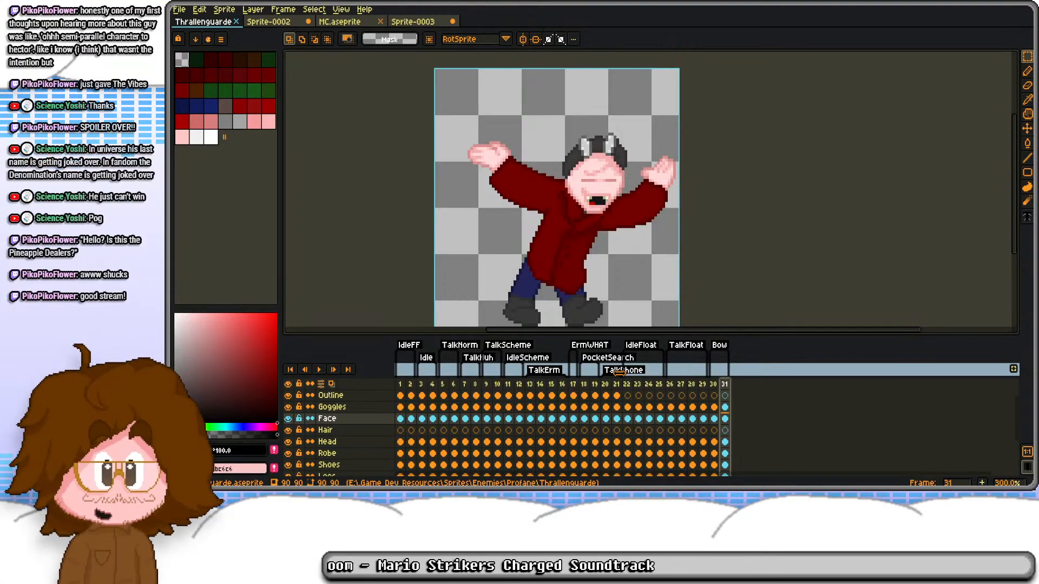
# Step: Step through the whole timeline to review the character's poses in every animation, ending on frame 31
pyautogui.click(621, 384)
pyautogui.press('Left')
pyautogui.press('Left')
pyautogui.press('Left')
pyautogui.press('Left')
pyautogui.press('Left')
pyautogui.press('Left')
pyautogui.press('Left')
pyautogui.press('Left')
pyautogui.press('Left')
pyautogui.press('Left')
pyautogui.press('Left')
pyautogui.press('Left')
pyautogui.press('Left')
pyautogui.press('Left')
pyautogui.press('Left')
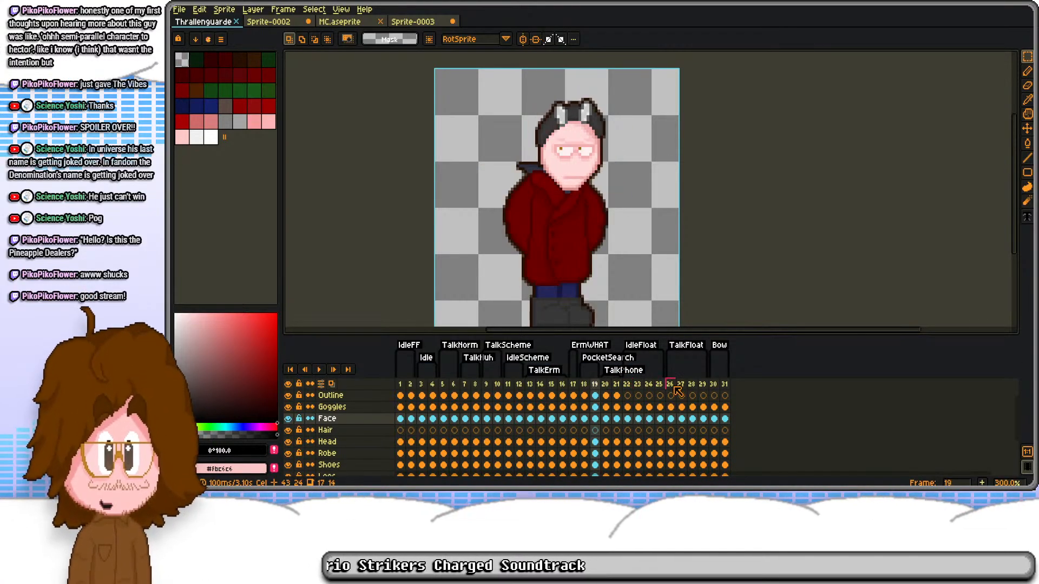
pyautogui.press('Left')
pyautogui.press('Left')
pyautogui.press('Left')
pyautogui.press('Left')
pyautogui.press('Left')
pyautogui.press('Right')
pyautogui.press('Right')
pyautogui.press('Right')
pyautogui.press('Right')
pyautogui.press('Right')
pyautogui.press('Right')
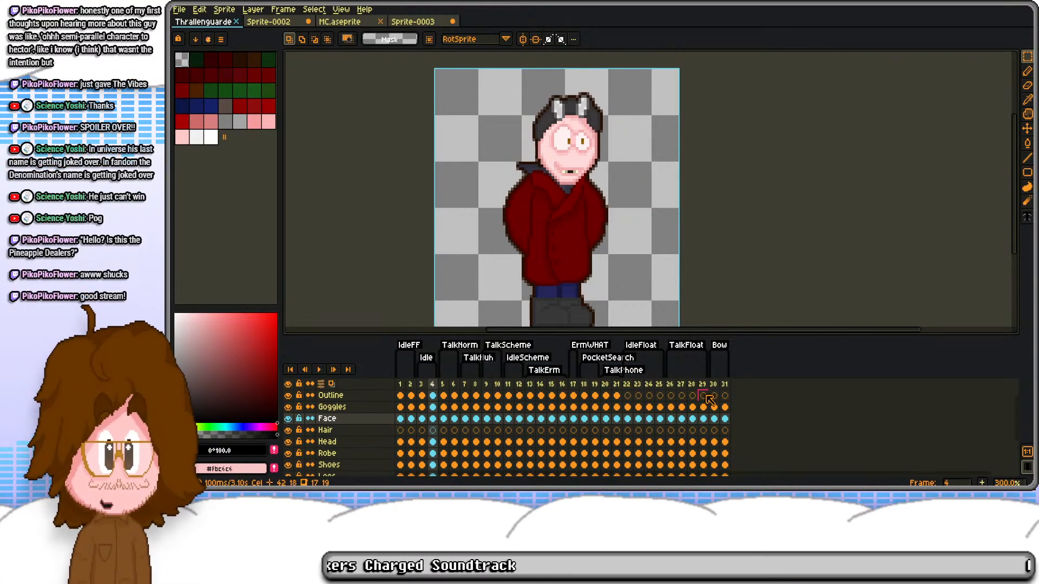
pyautogui.press('Right')
pyautogui.press('Right')
pyautogui.press('Right')
pyautogui.press('Right')
pyautogui.press('Right')
pyautogui.press('Right')
pyautogui.press('Right')
pyautogui.press('Right')
pyautogui.press('Right')
pyautogui.press('Right')
pyautogui.press('Right')
pyautogui.press('Right')
pyautogui.press('Right')
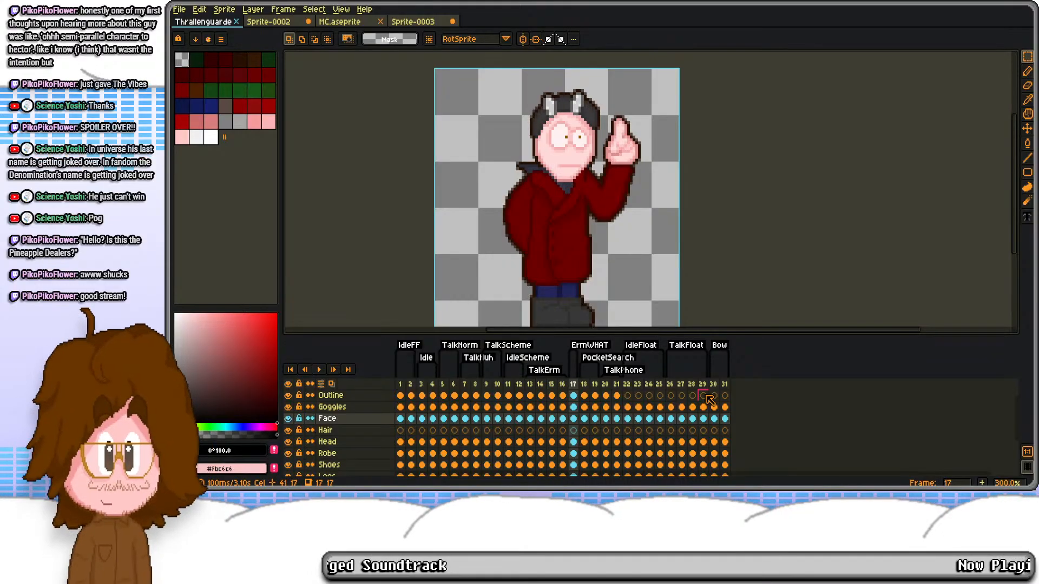
pyautogui.press('Right')
pyautogui.press('Right')
pyautogui.press('Right')
pyautogui.press('Right')
pyautogui.press('Right')
pyautogui.press('Right')
pyautogui.press('Right')
pyautogui.press('Right')
pyautogui.press('Right')
pyautogui.press('Right')
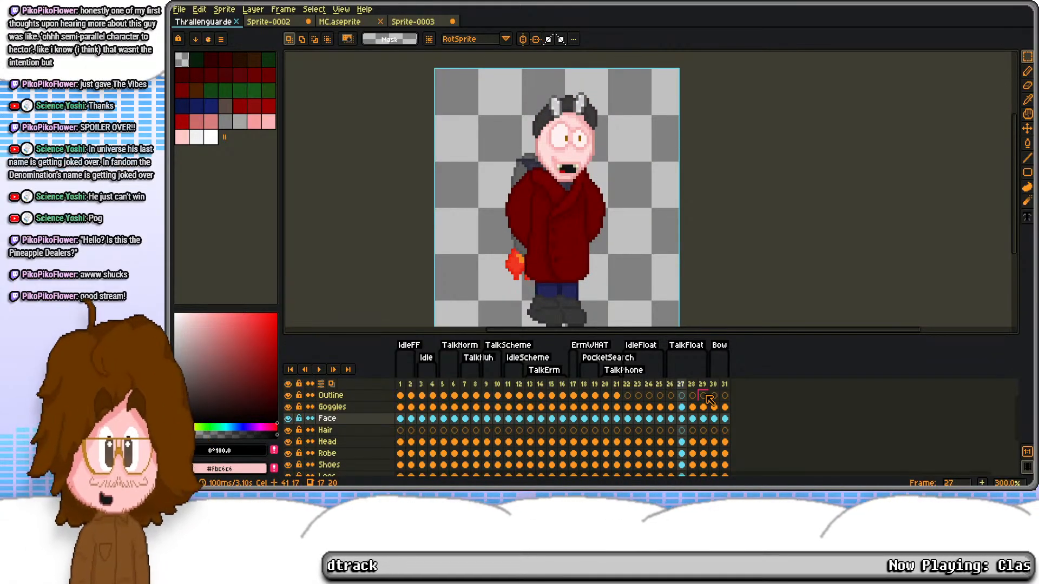
pyautogui.press('Right')
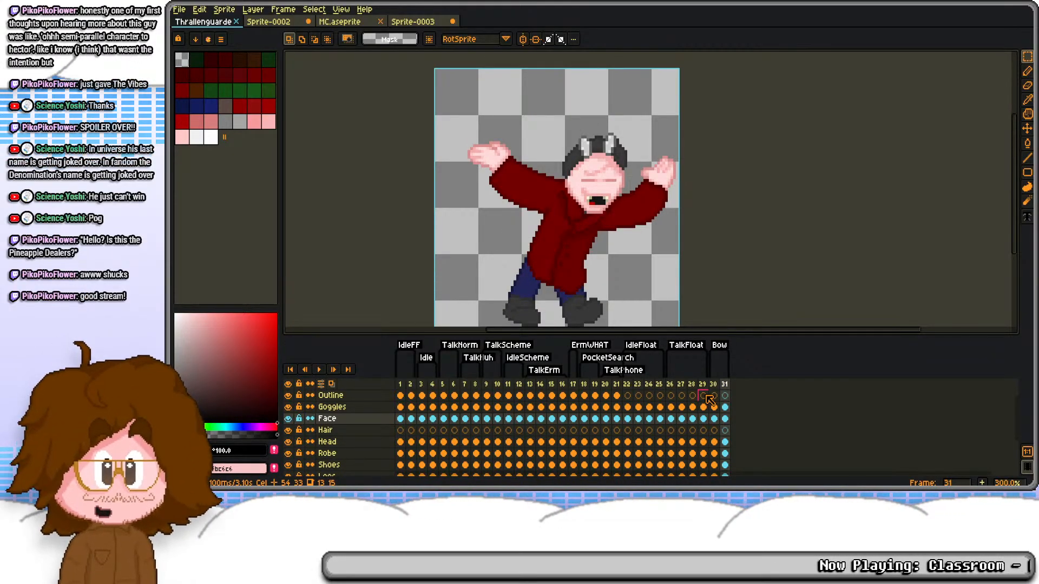
# Step: Preview the Bow animation's playback starting from frame 30
pyautogui.click(714, 384)
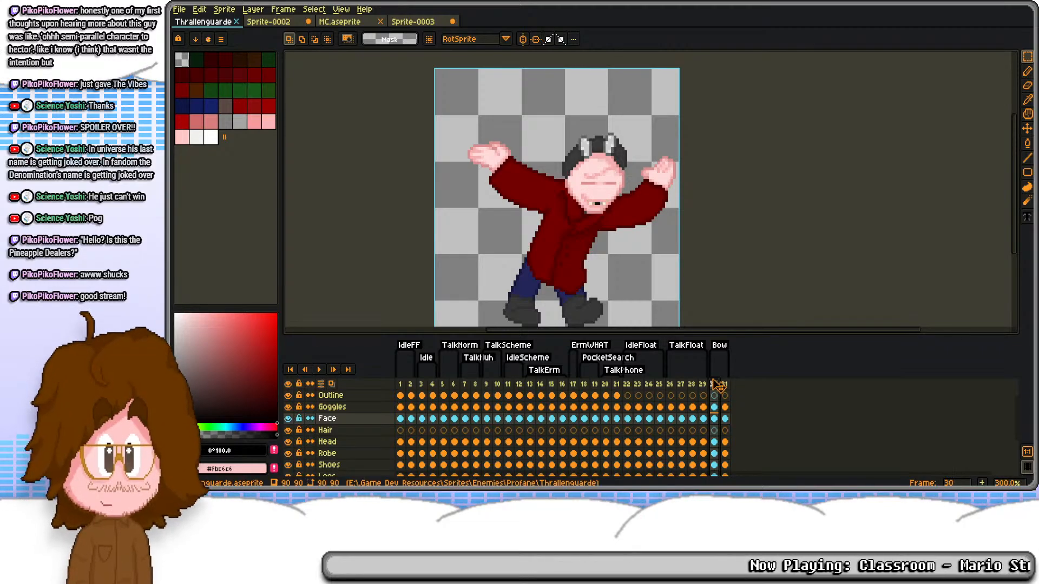
pyautogui.press('Return')
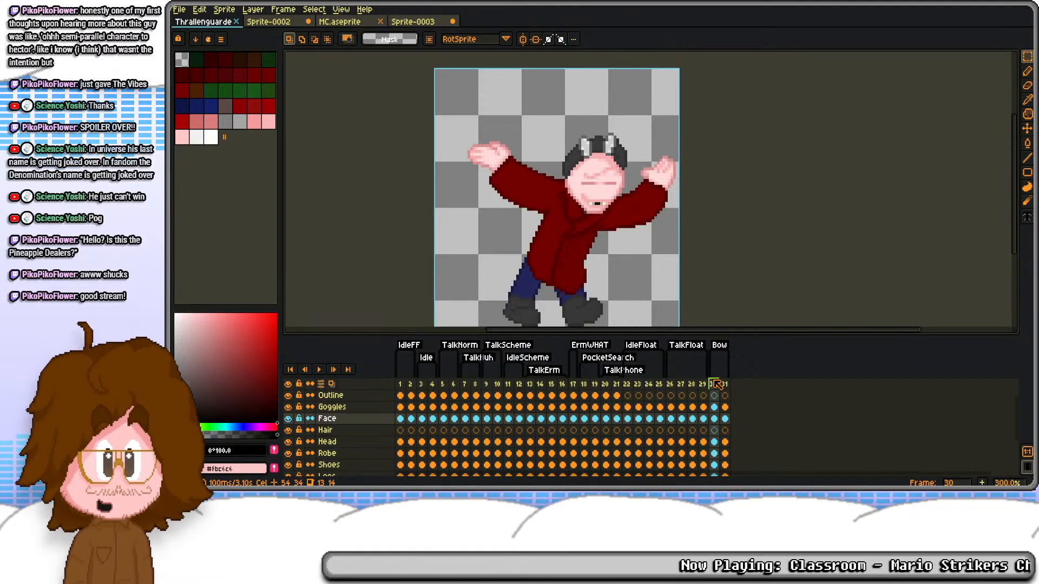